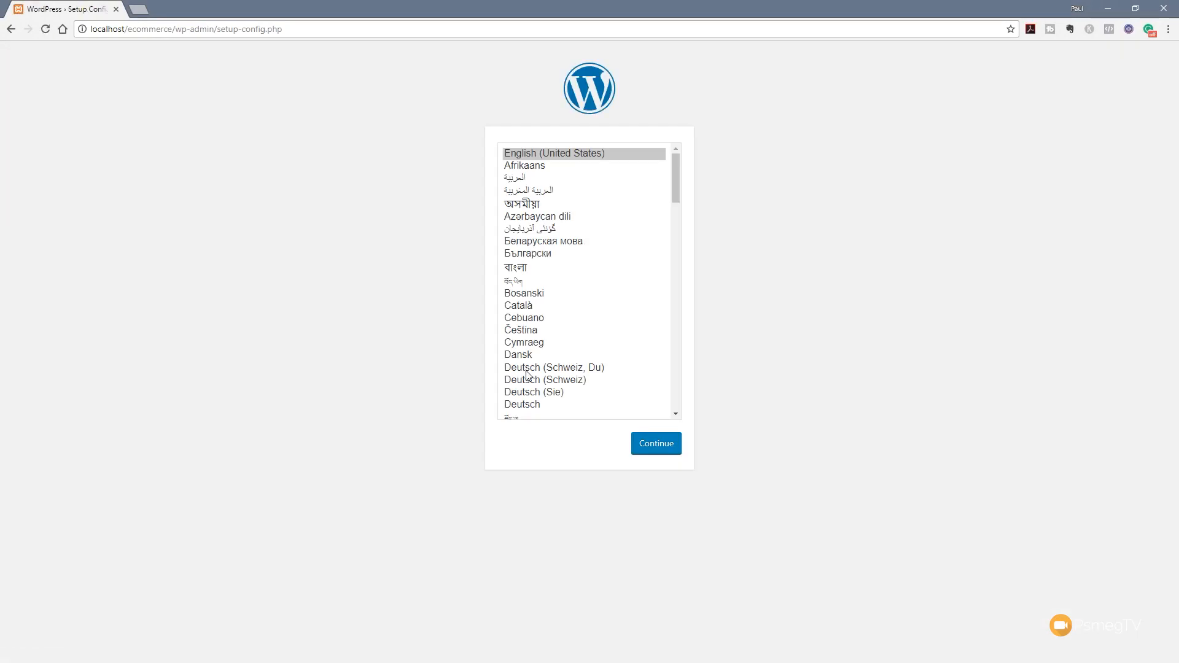
Pick English (UK) from the language list and continue to the database requirements page
{"action": "left_click_drag", "start_coordinate": [677, 182], "coordinate": [679, 219]}
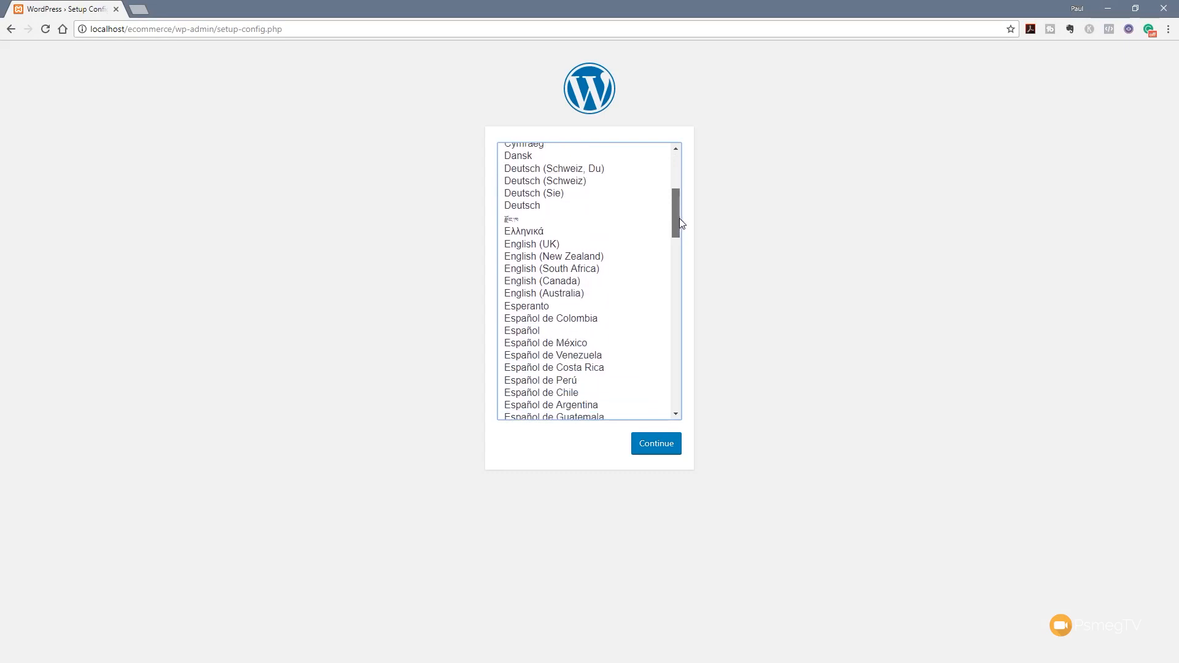
{"action": "left_click", "coordinate": [538, 245]}
{"action": "left_click", "coordinate": [656, 444]}
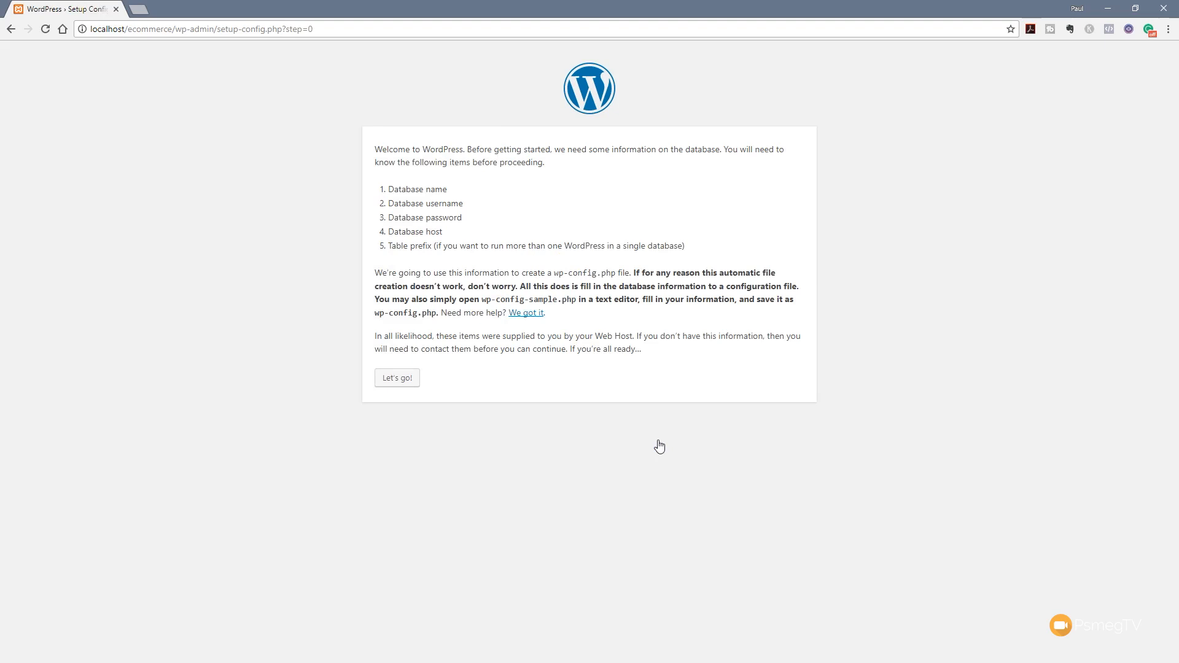
Enter database name 'ecommerce' and username 'root', leaving the password empty
{"action": "left_click", "coordinate": [409, 385]}
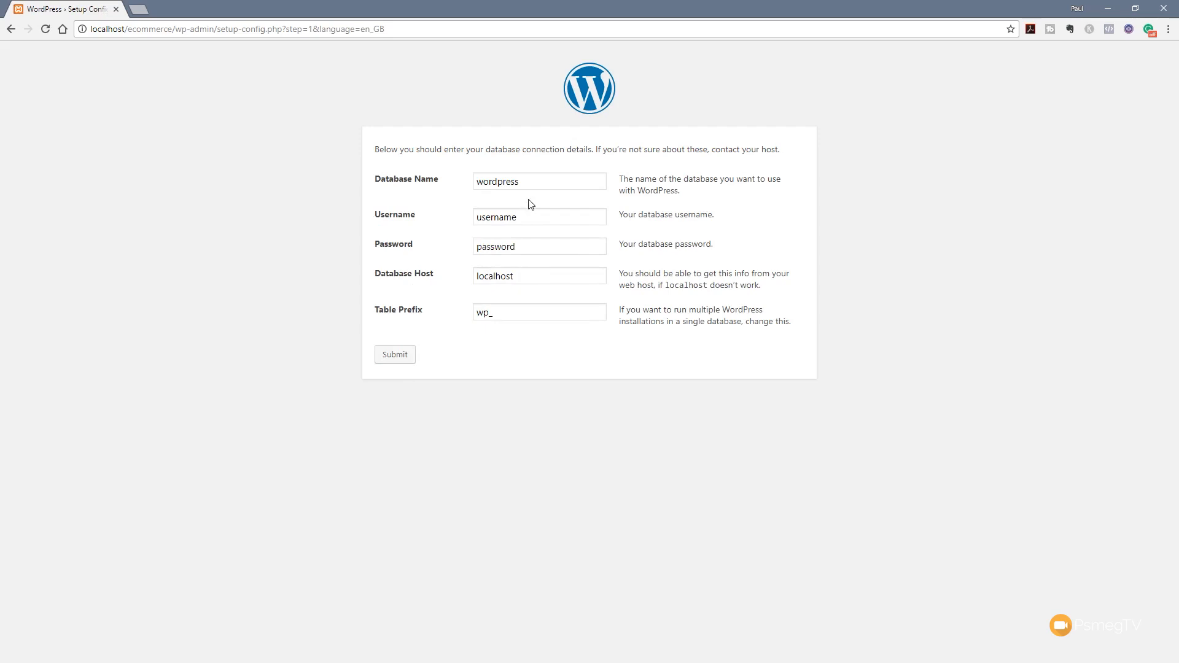
{"action": "left_click_drag", "start_coordinate": [532, 184], "coordinate": [475, 189]}
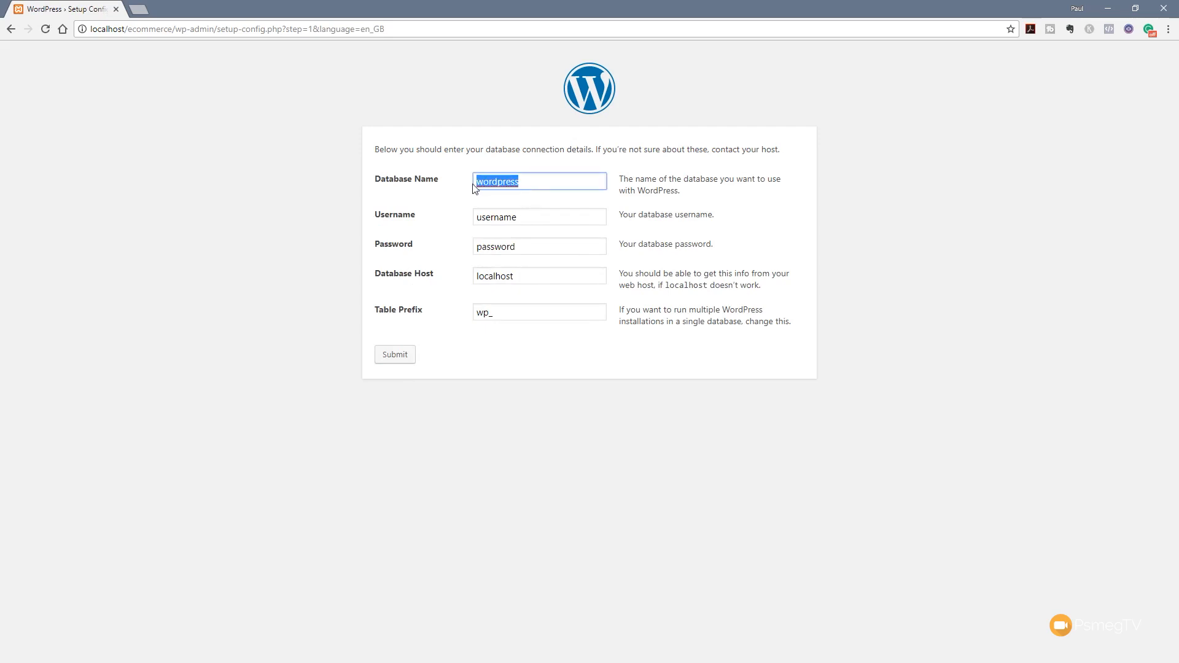
{"action": "type", "text": "ecommerce"}
{"action": "key", "text": "Tab"}
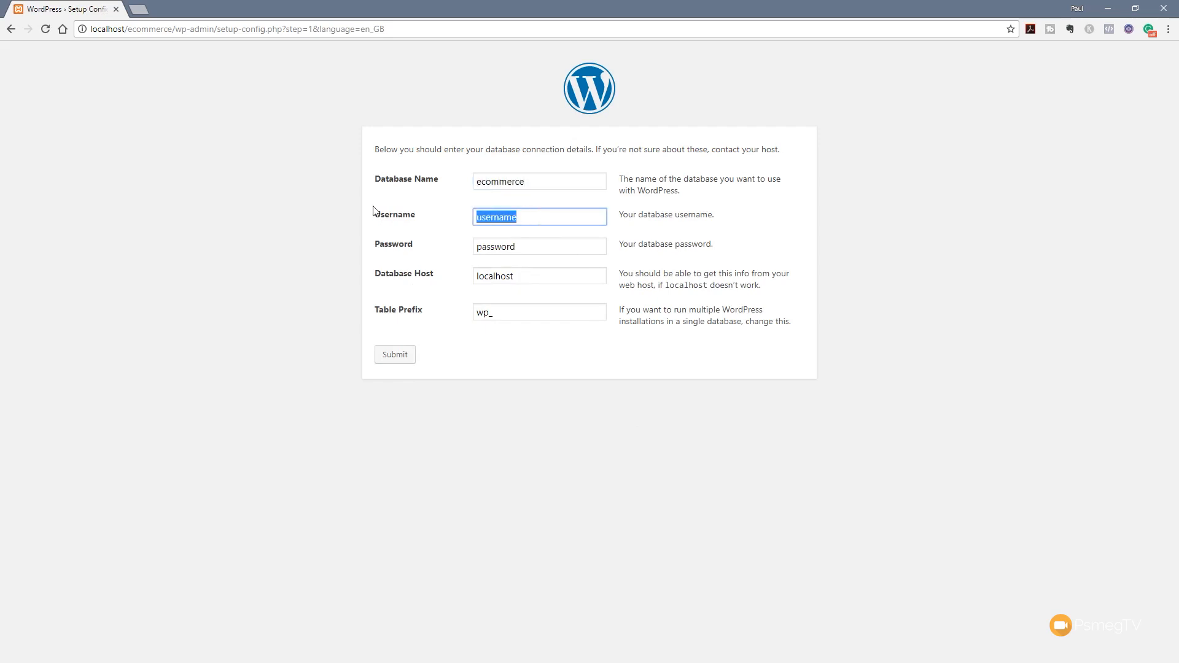
{"action": "type", "text": "root"}
{"action": "key", "text": "Tab"}
{"action": "key", "text": "BackSpace"}
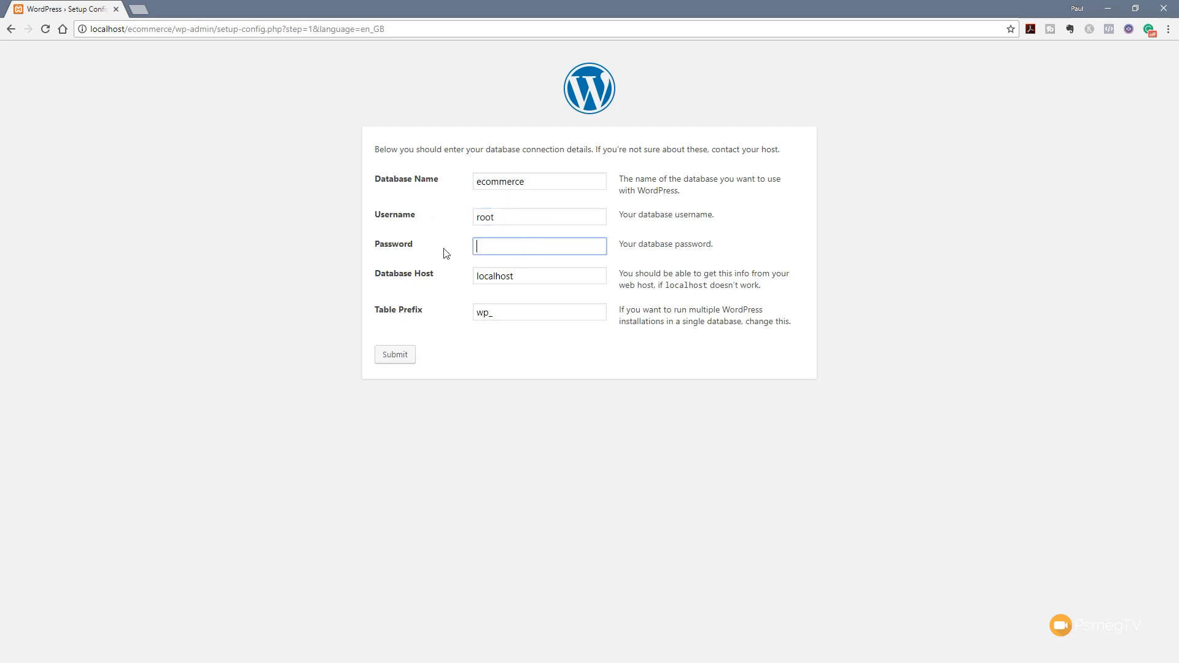
Change the table prefix to wp7543yr_ and submit the connection details
{"action": "left_click", "coordinate": [496, 318]}
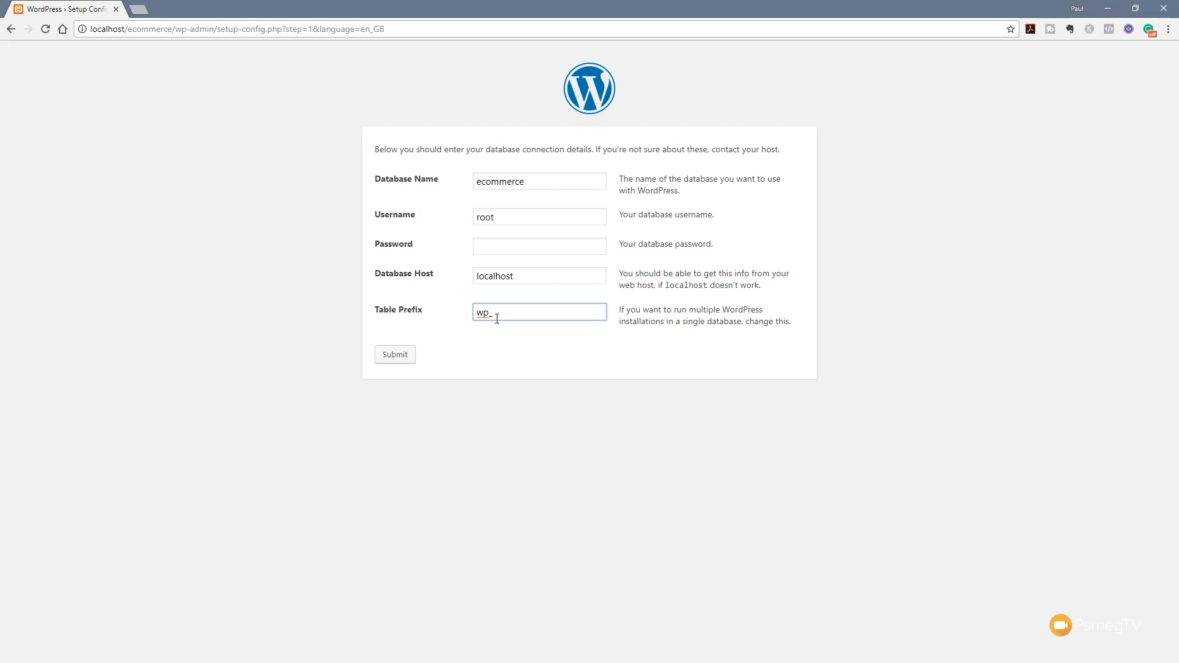
{"action": "type", "text": "7543yr"}
{"action": "left_click", "coordinate": [393, 356]}
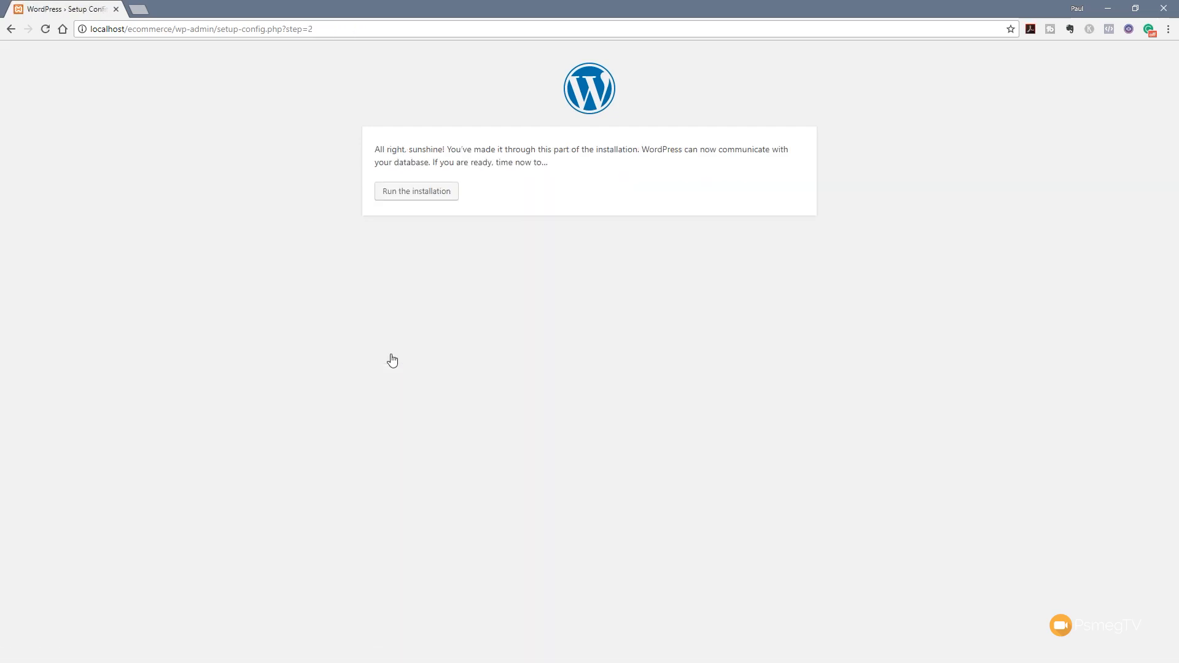
Title the site 'My Test Shop' and set a weak admin password, confirming its use
{"action": "left_click", "coordinate": [413, 192]}
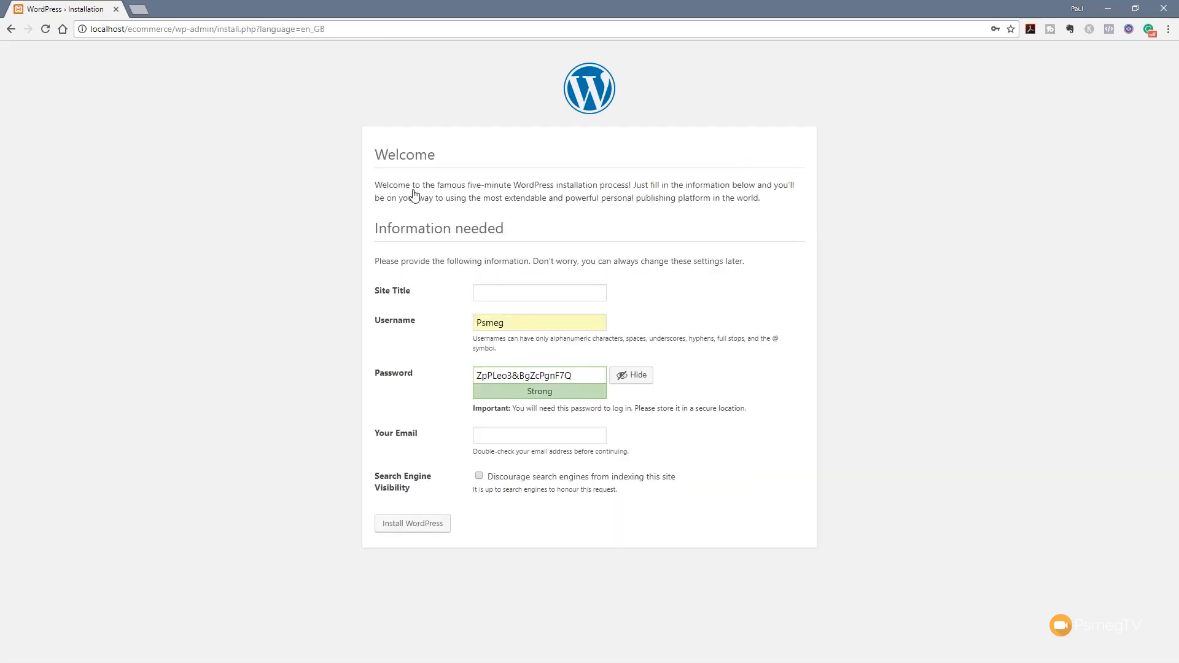
{"action": "left_click", "coordinate": [497, 291]}
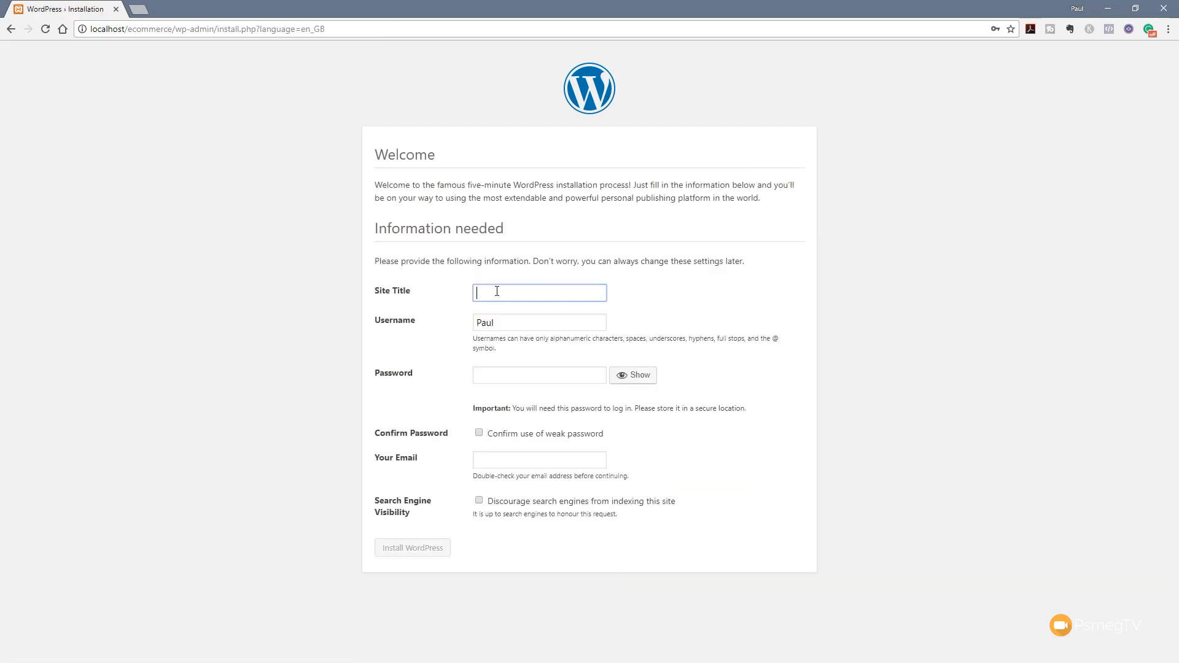
{"action": "type", "text": "My Test Shop"}
{"action": "left_click", "coordinate": [499, 379]}
{"action": "type", "text": "••••••••"}
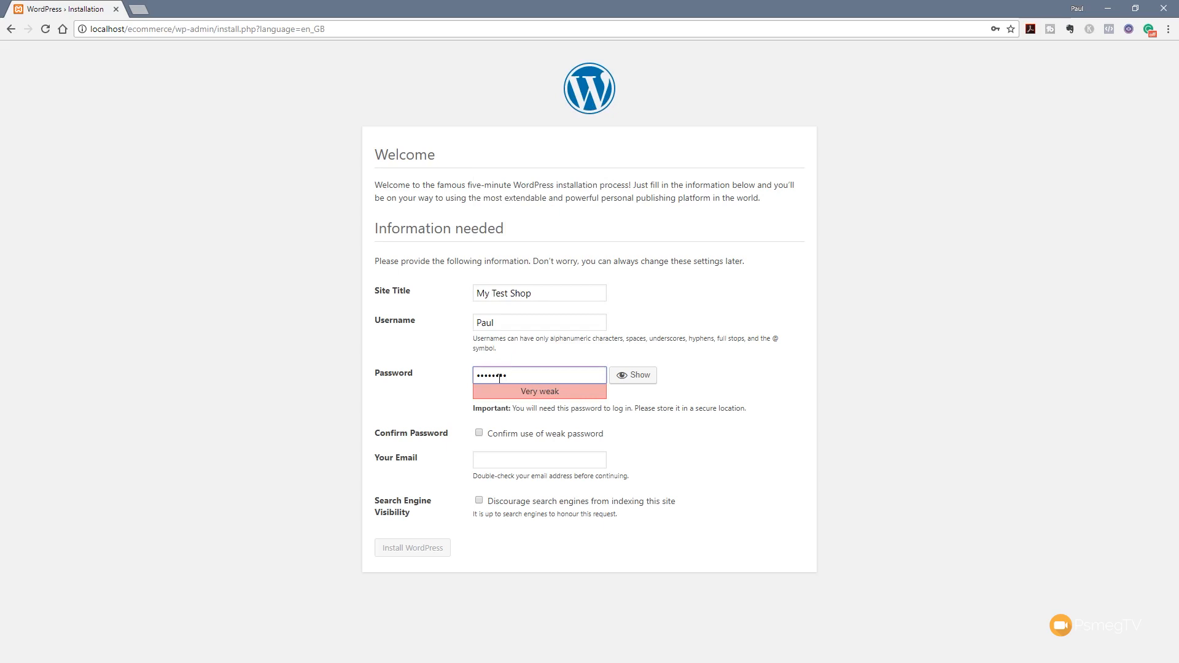
{"action": "left_click", "coordinate": [266, 384]}
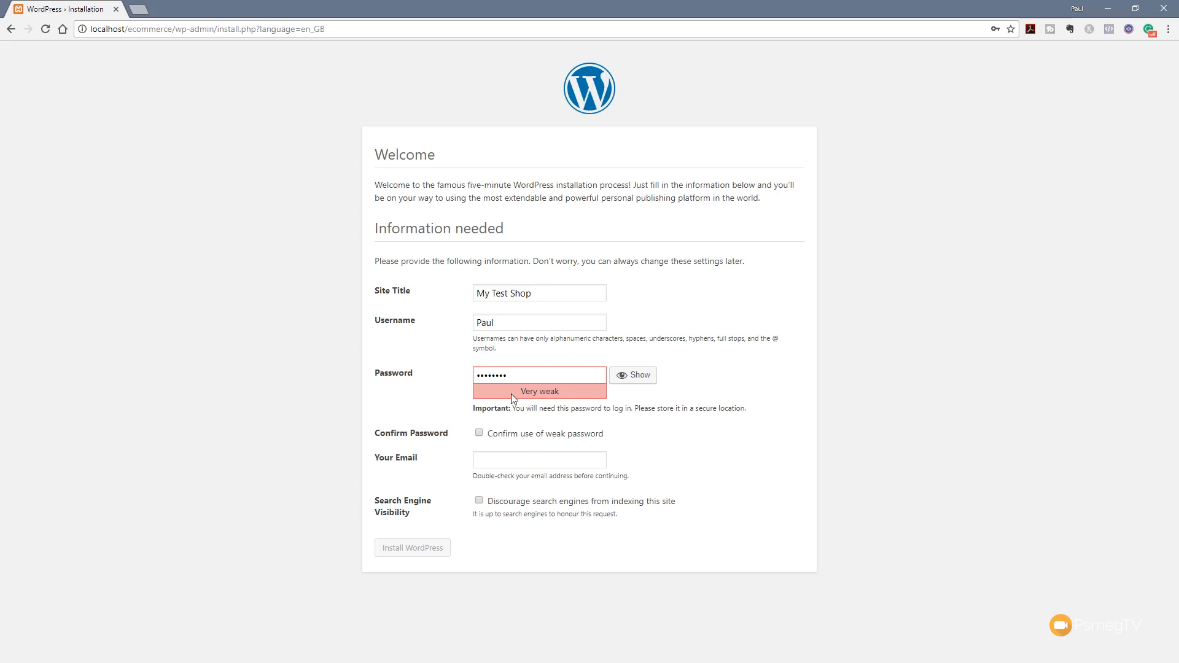
{"action": "left_click", "coordinate": [479, 433]}
Enter the admin e-mail address and install WordPress
{"action": "left_click", "coordinate": [494, 465]}
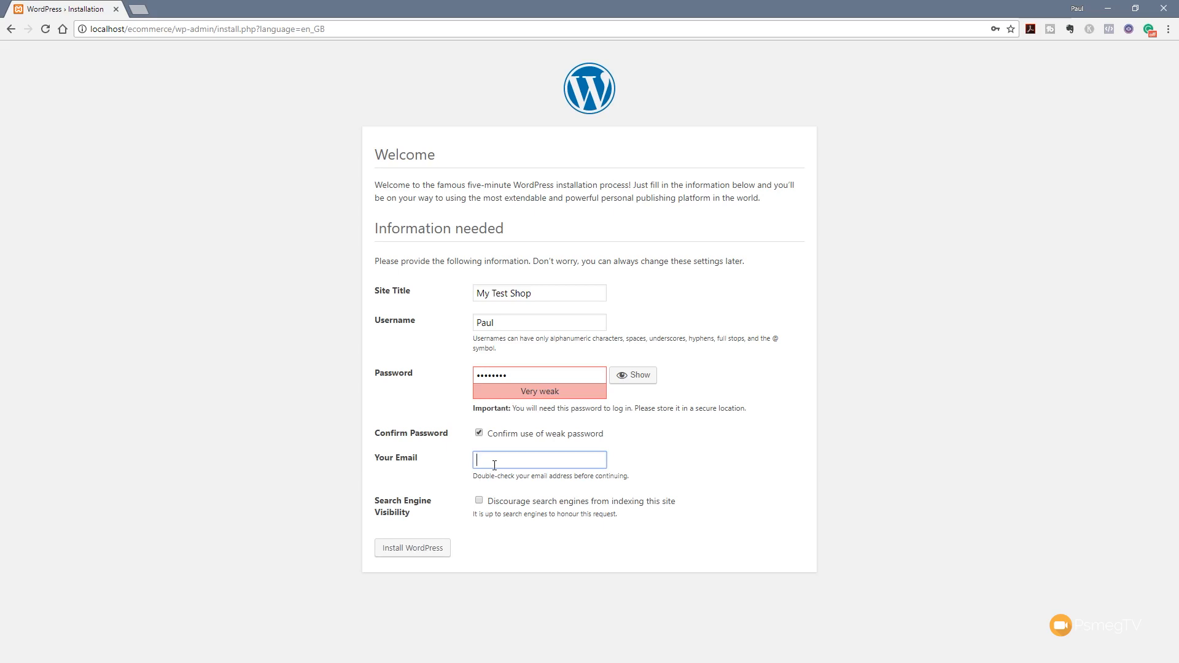
{"action": "left_click", "coordinate": [287, 475]}
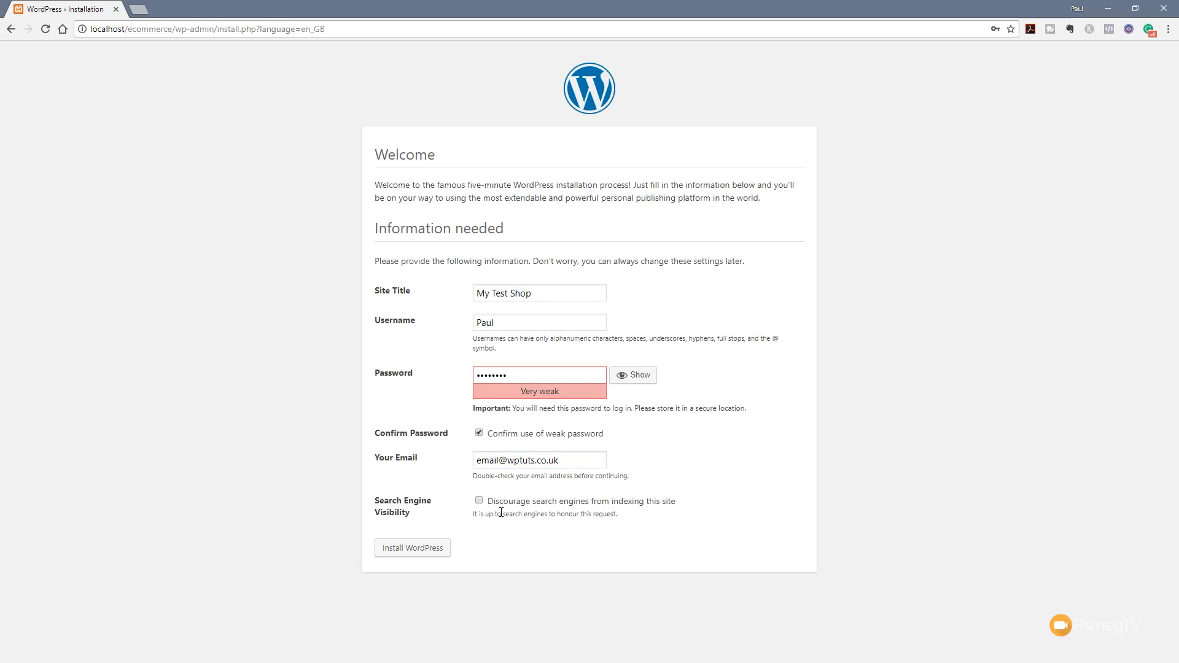
{"action": "left_click", "coordinate": [411, 556]}
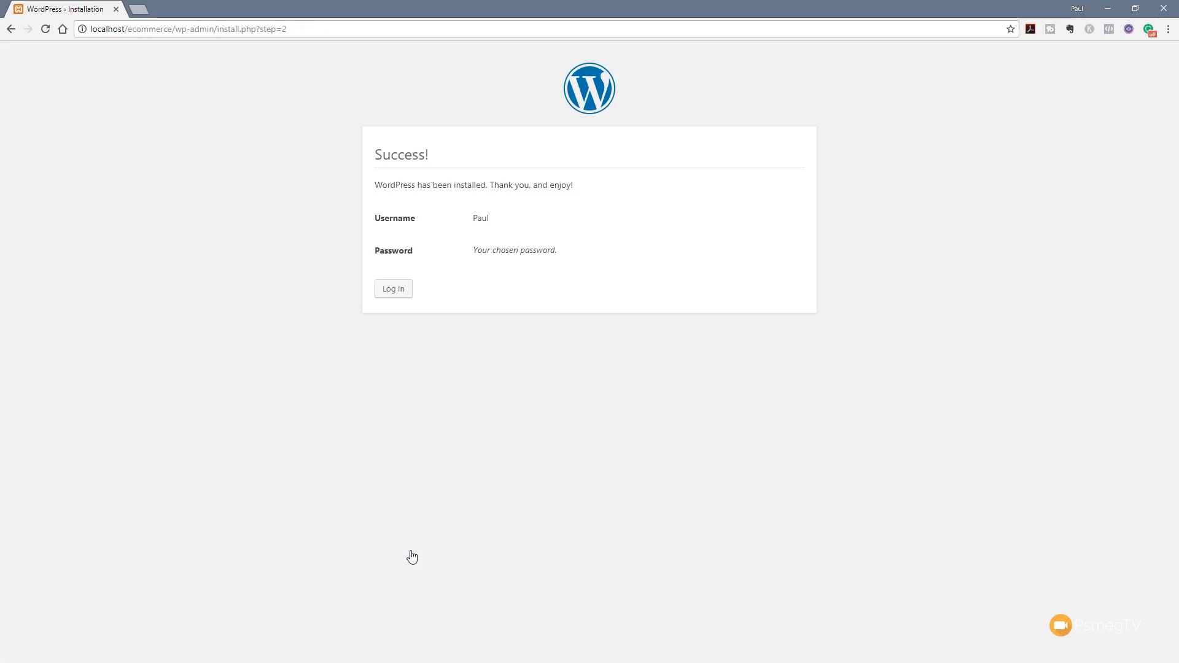
Log in to My Test Shop with the admin password, ticking Remember Me
{"action": "left_click", "coordinate": [385, 293]}
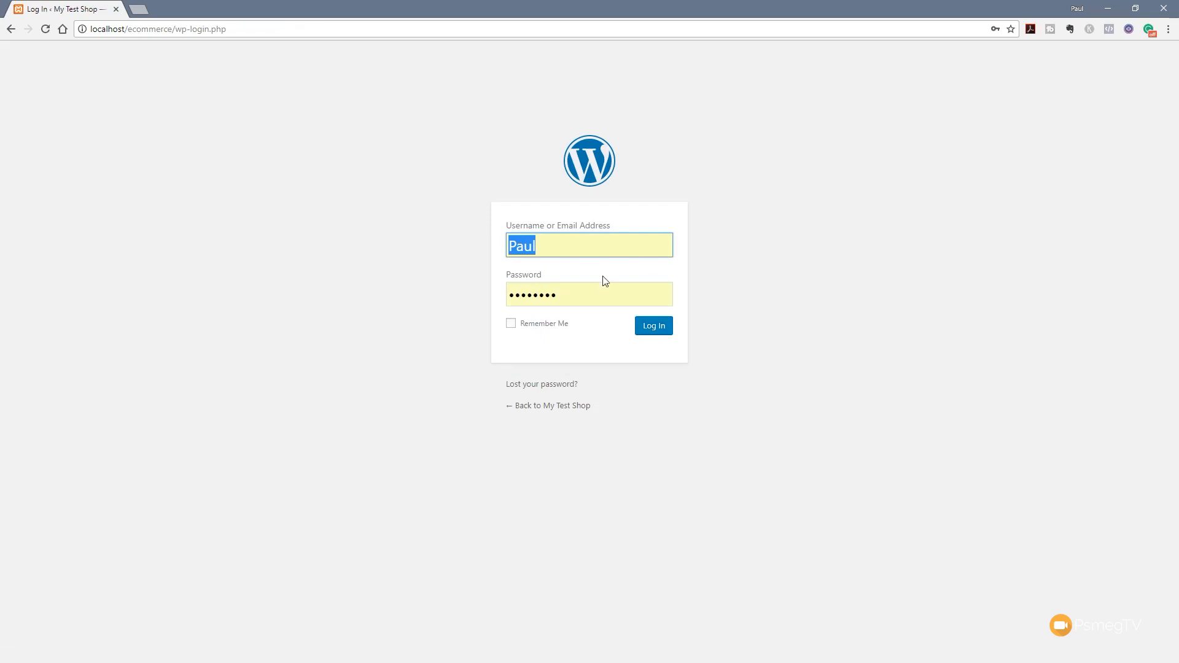
{"action": "left_click_drag", "start_coordinate": [562, 288], "coordinate": [511, 296]}
{"action": "key", "text": "BackSpace"}
{"action": "type", "text": "••••••••"}
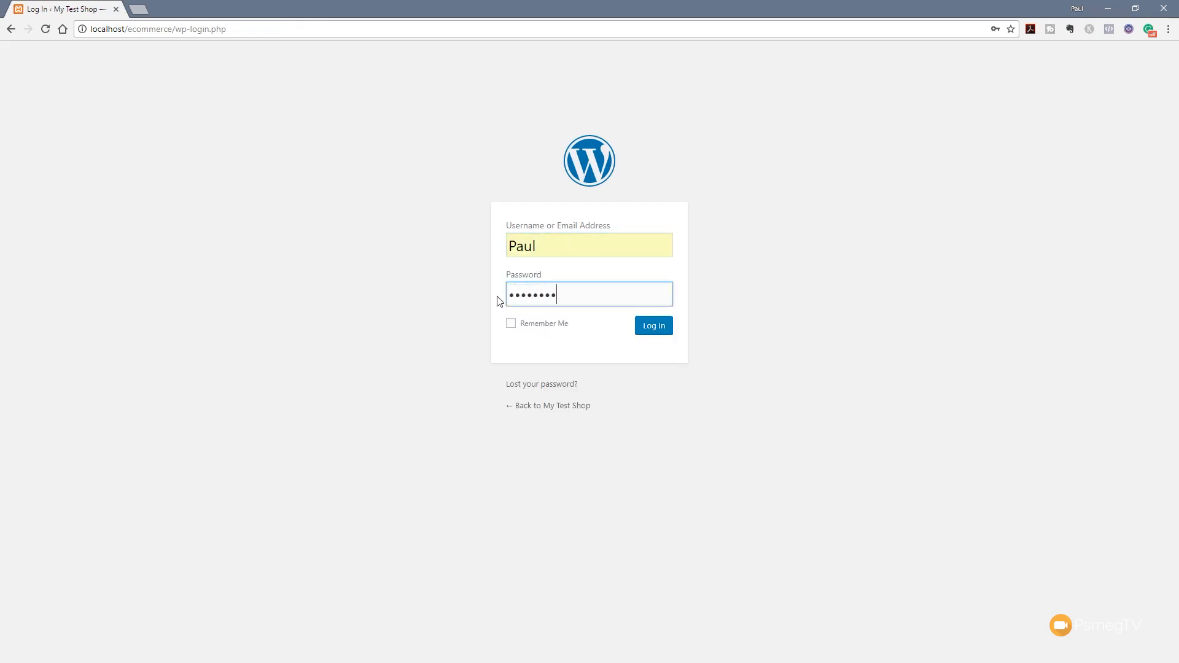
{"action": "left_click", "coordinate": [511, 323]}
{"action": "left_click", "coordinate": [655, 332]}
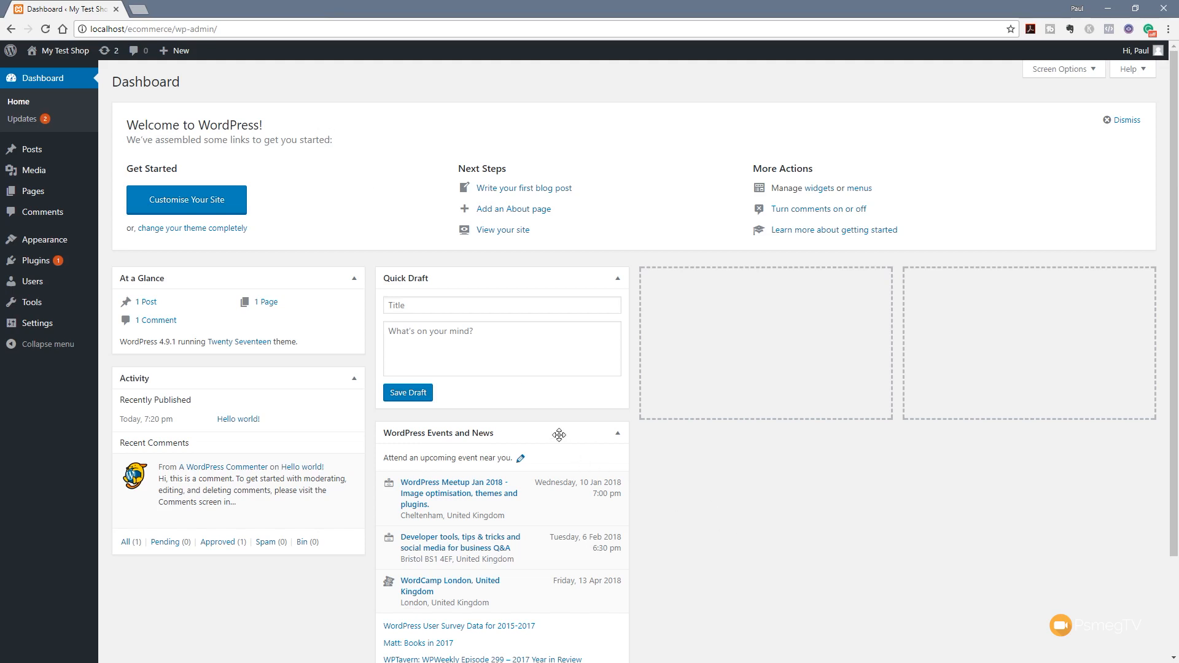
Drag the WordPress Events and News box into the dashboard's empty third column
{"action": "left_click_drag", "start_coordinate": [555, 433], "coordinate": [809, 299]}
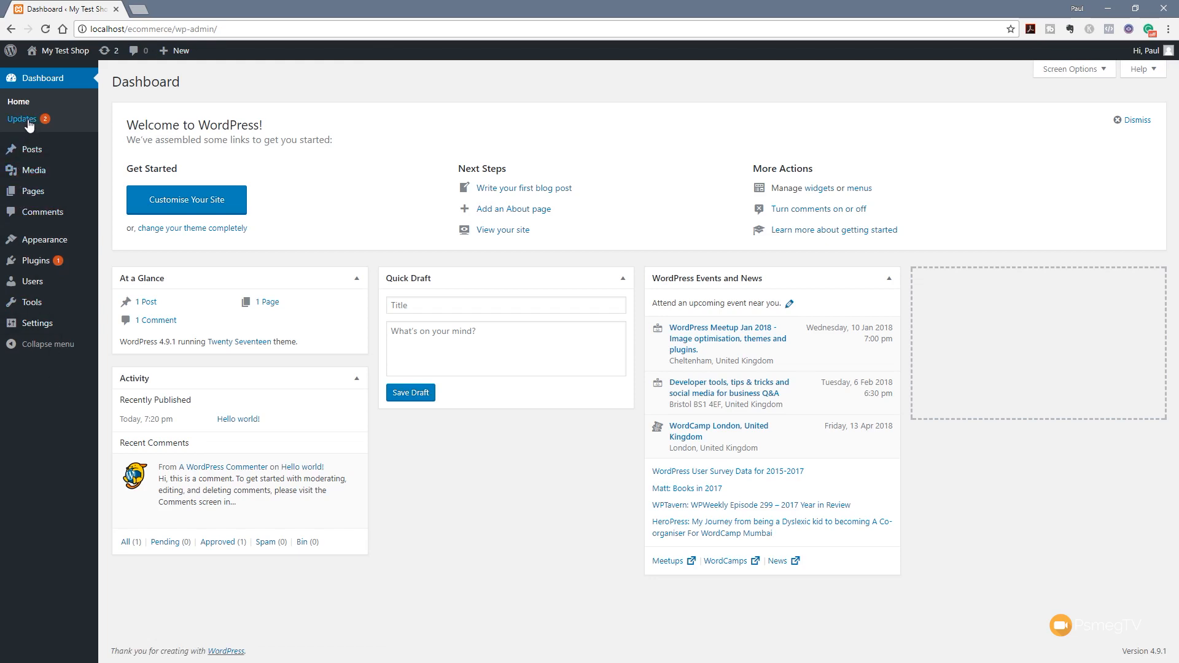
{"action": "mouse_move", "coordinate": [31, 154]}
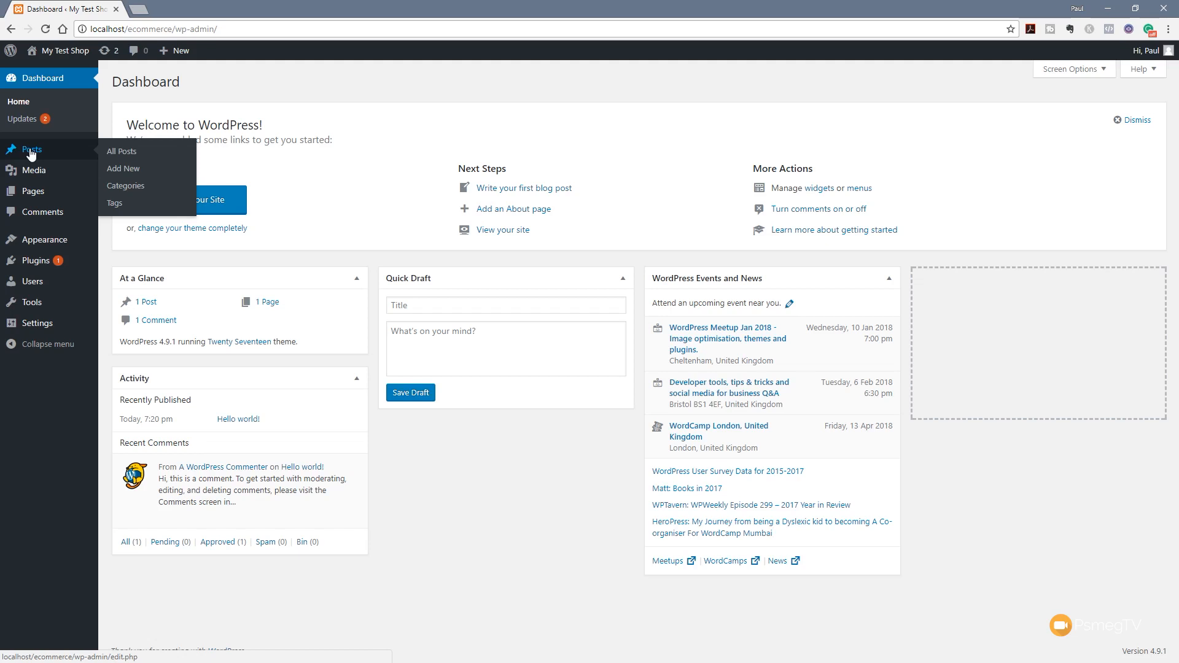
On Dashboard > Updates, select all plugins so the Akismet 4.0.2 update is marked
{"action": "left_click", "coordinate": [22, 119]}
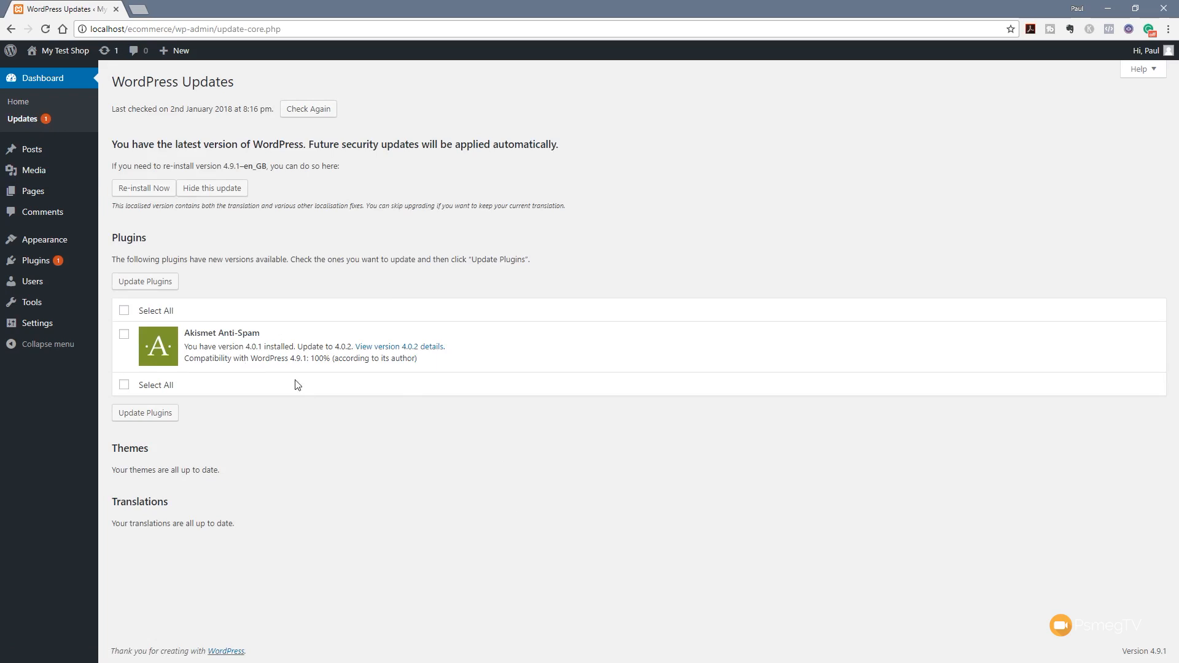
{"action": "left_click", "coordinate": [123, 312]}
{"action": "mouse_move", "coordinate": [53, 264]}
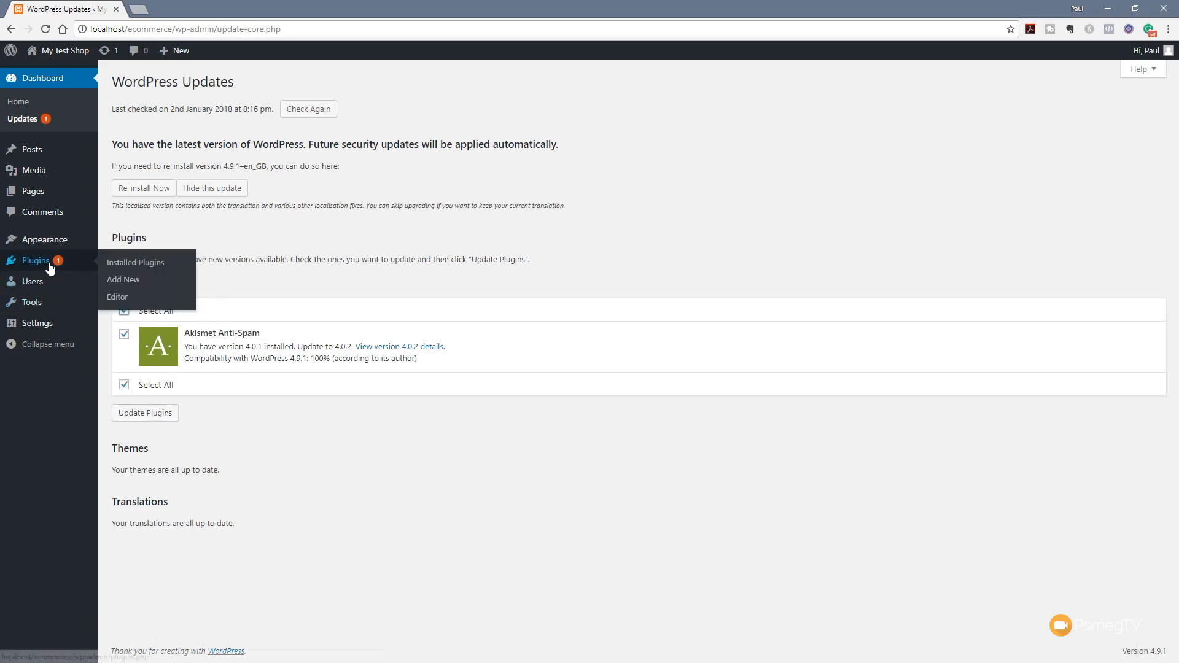
Bulk-delete the Akismet Anti-Spam and Hello Dolly plugins and confirm the deletion
{"action": "left_click", "coordinate": [117, 265]}
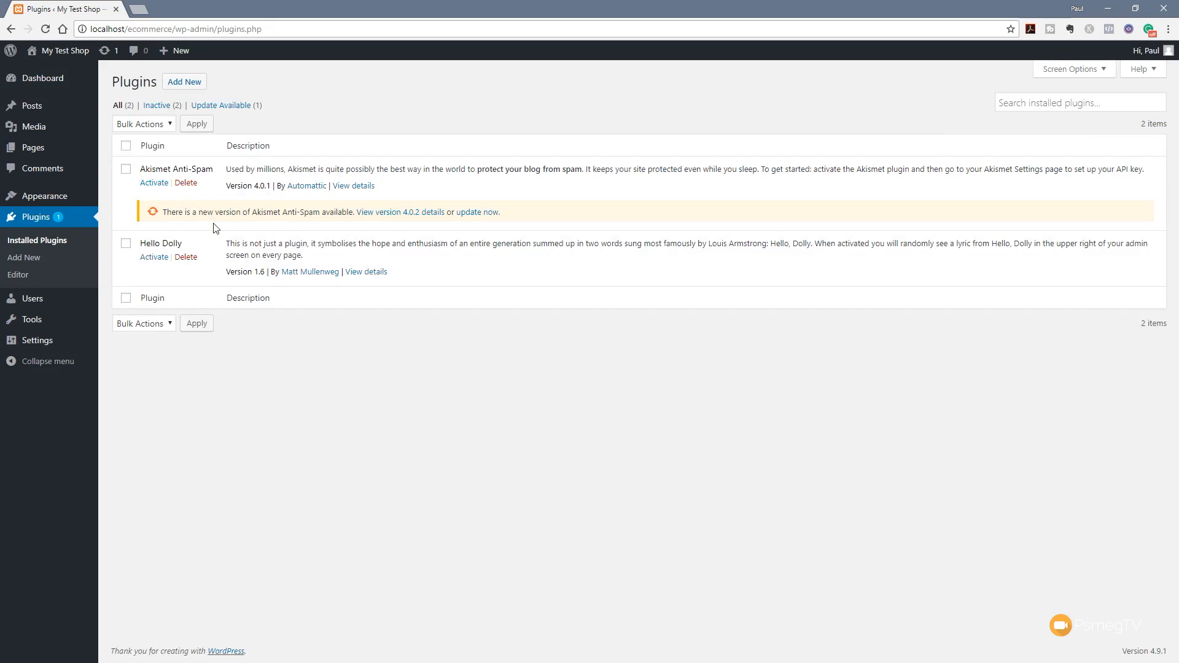
{"action": "left_click", "coordinate": [126, 145]}
{"action": "left_click", "coordinate": [143, 324]}
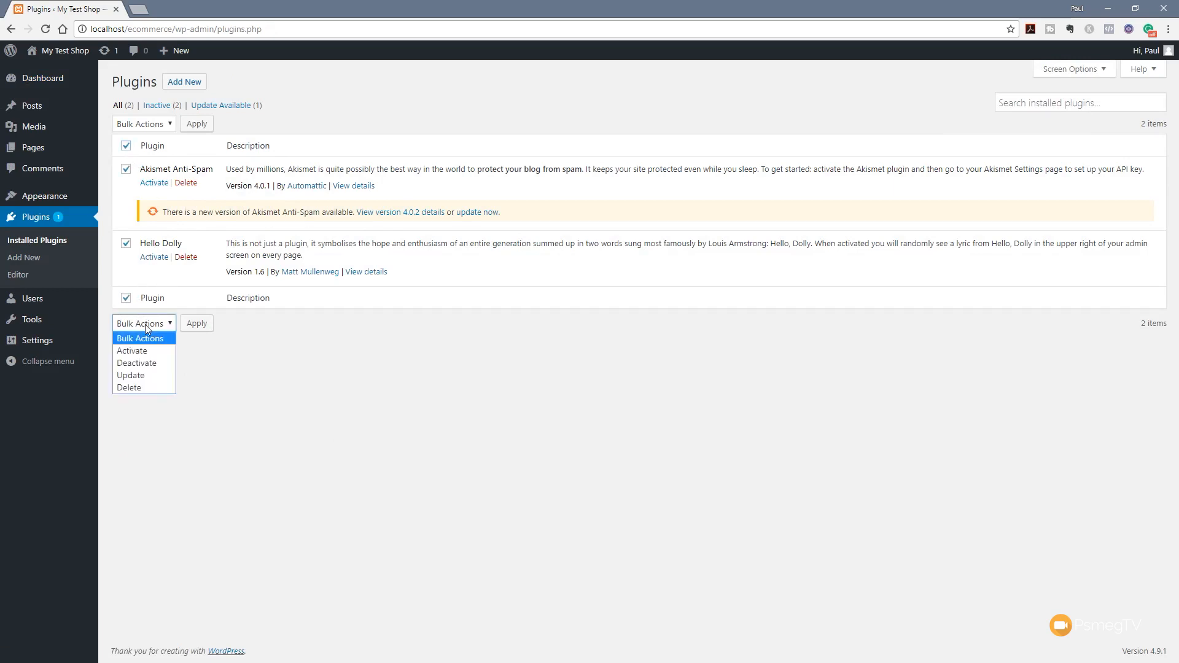
{"action": "left_click", "coordinate": [148, 388]}
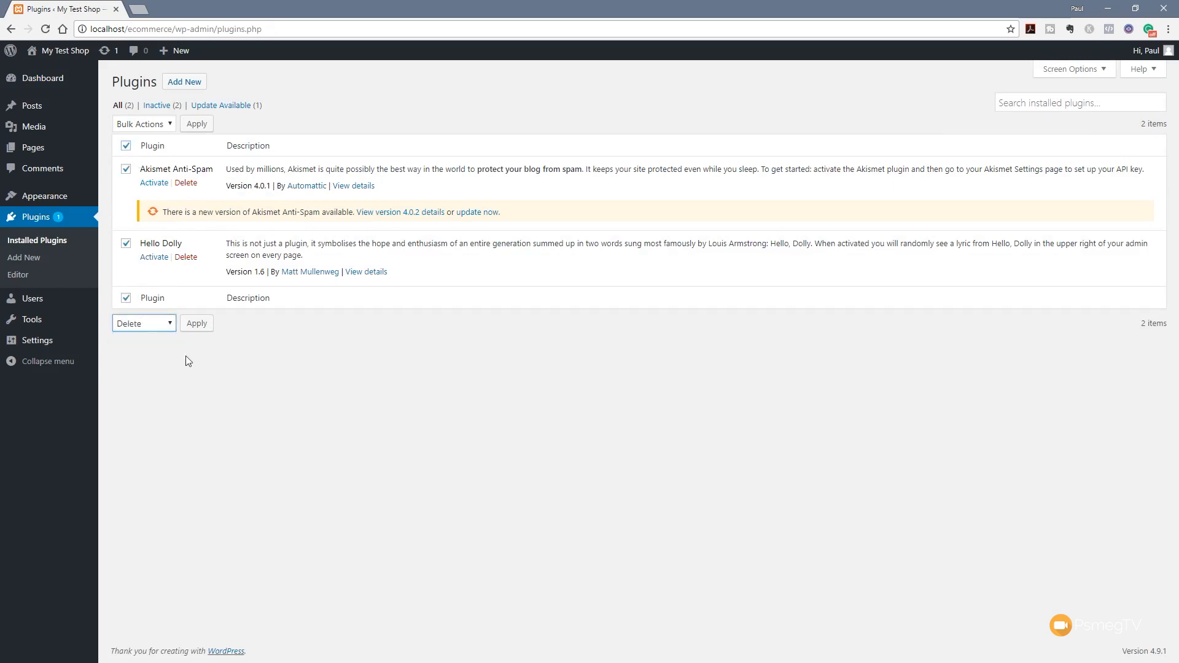
{"action": "left_click", "coordinate": [201, 328]}
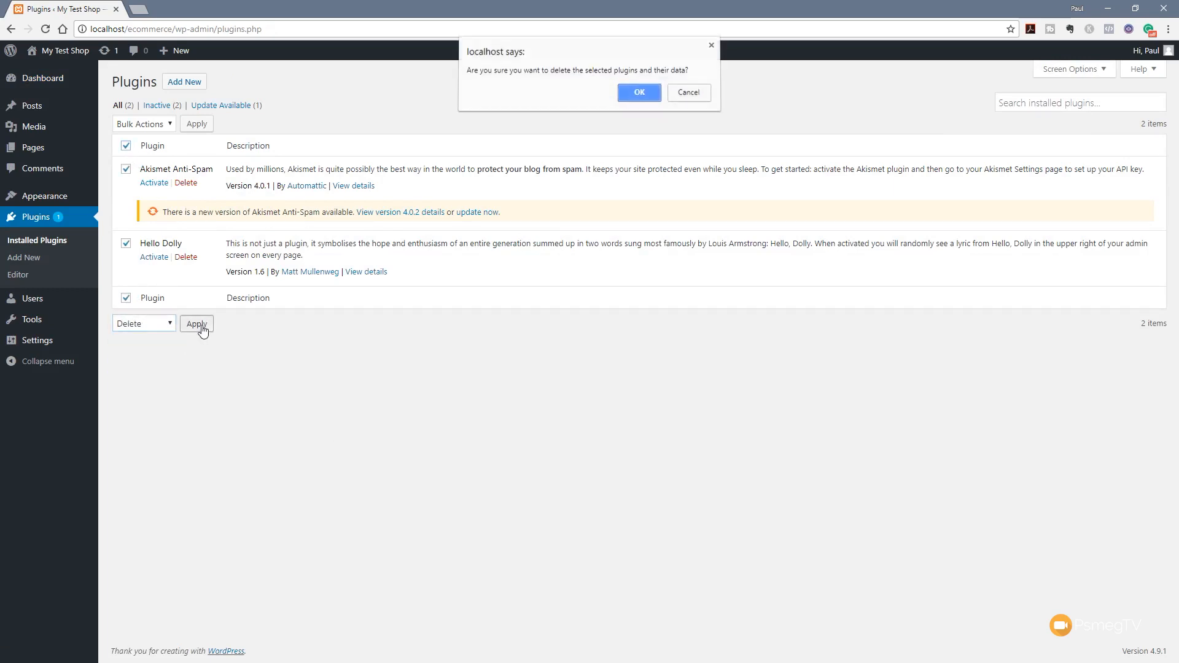
{"action": "left_click", "coordinate": [628, 98]}
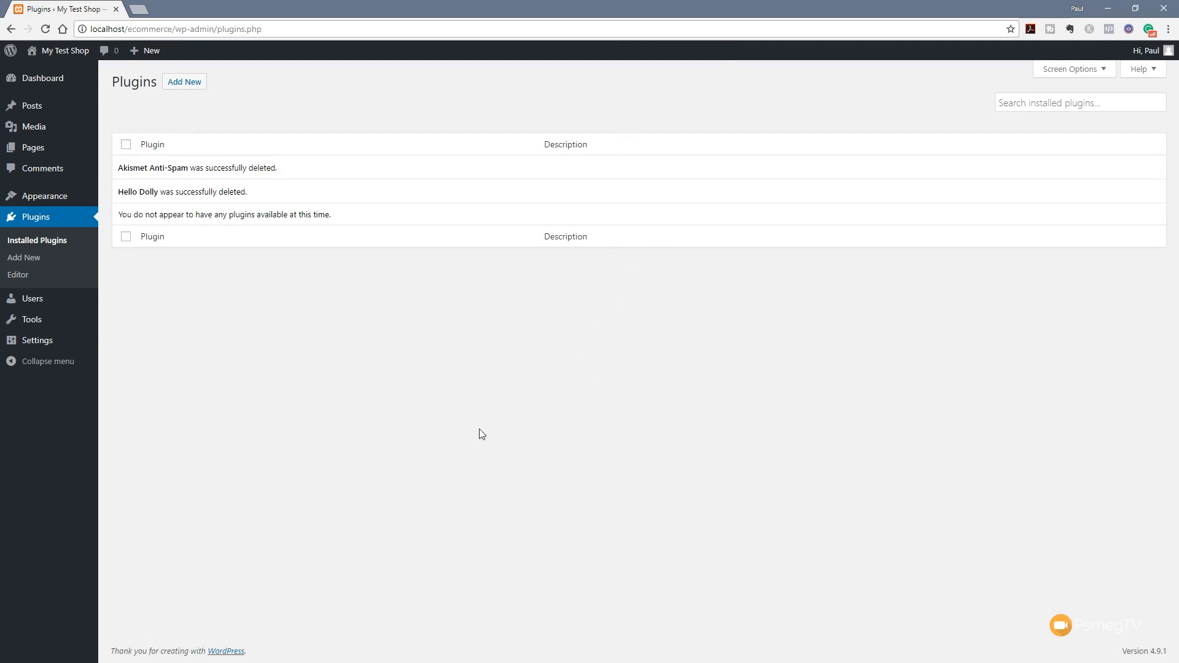
{"action": "mouse_move", "coordinate": [25, 347]}
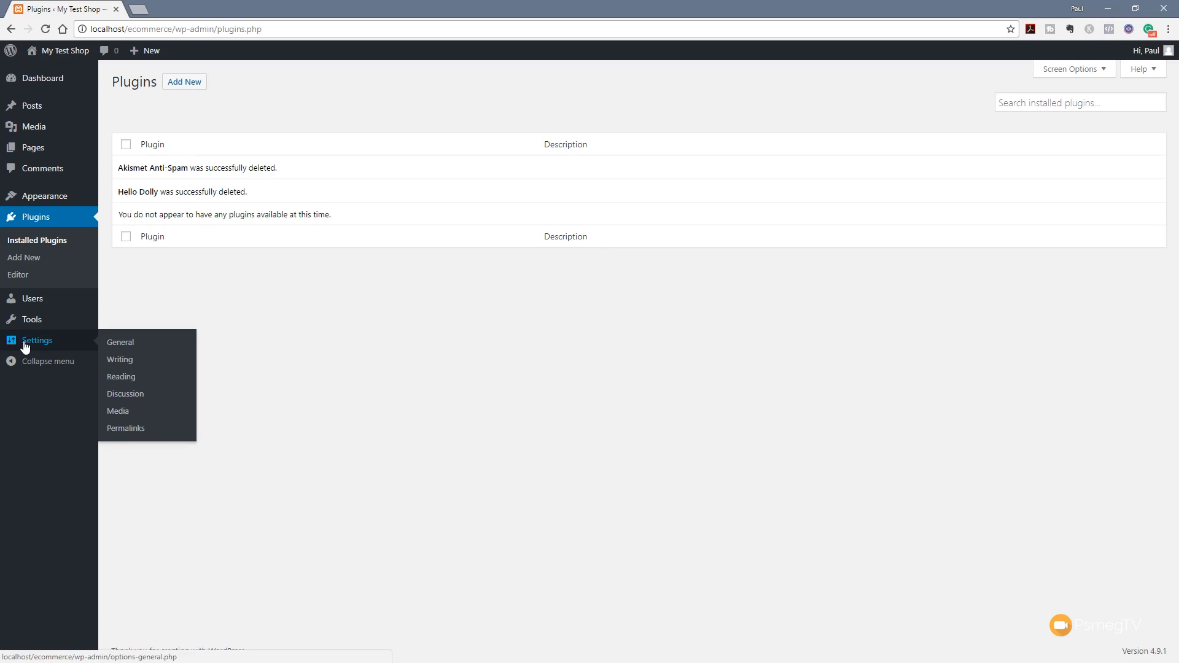
Erase the tagline in Settings > General and save the changes
{"action": "left_click", "coordinate": [126, 349]}
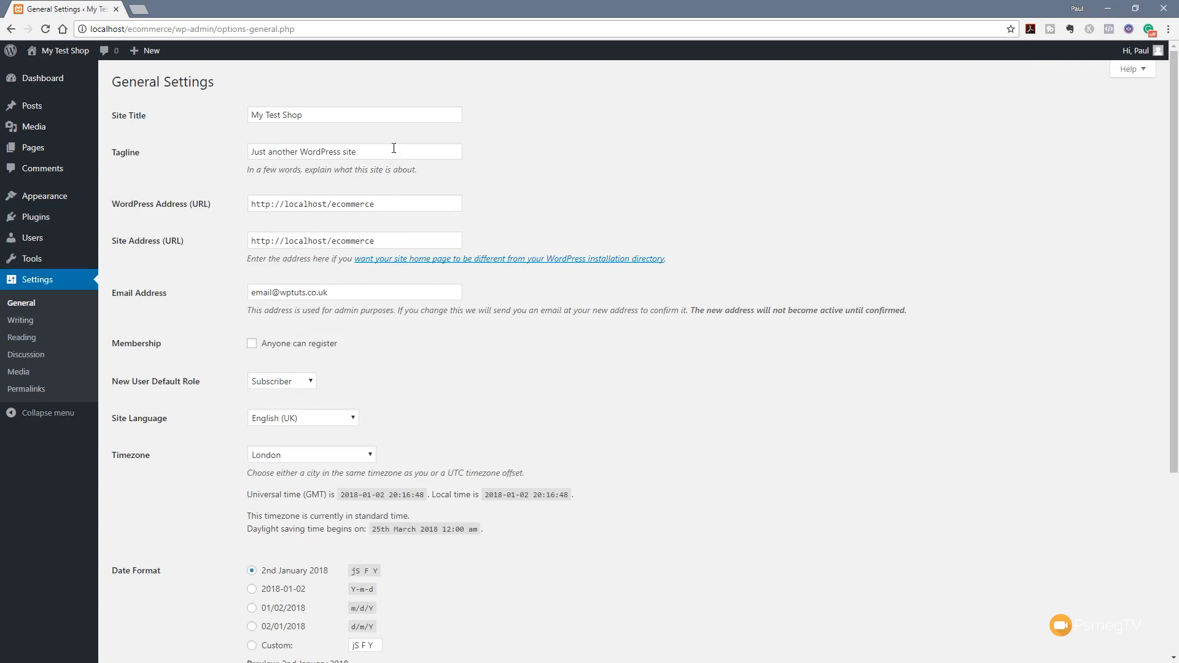
{"action": "left_click_drag", "start_coordinate": [394, 148], "coordinate": [250, 141]}
{"action": "key", "text": "BackSpace"}
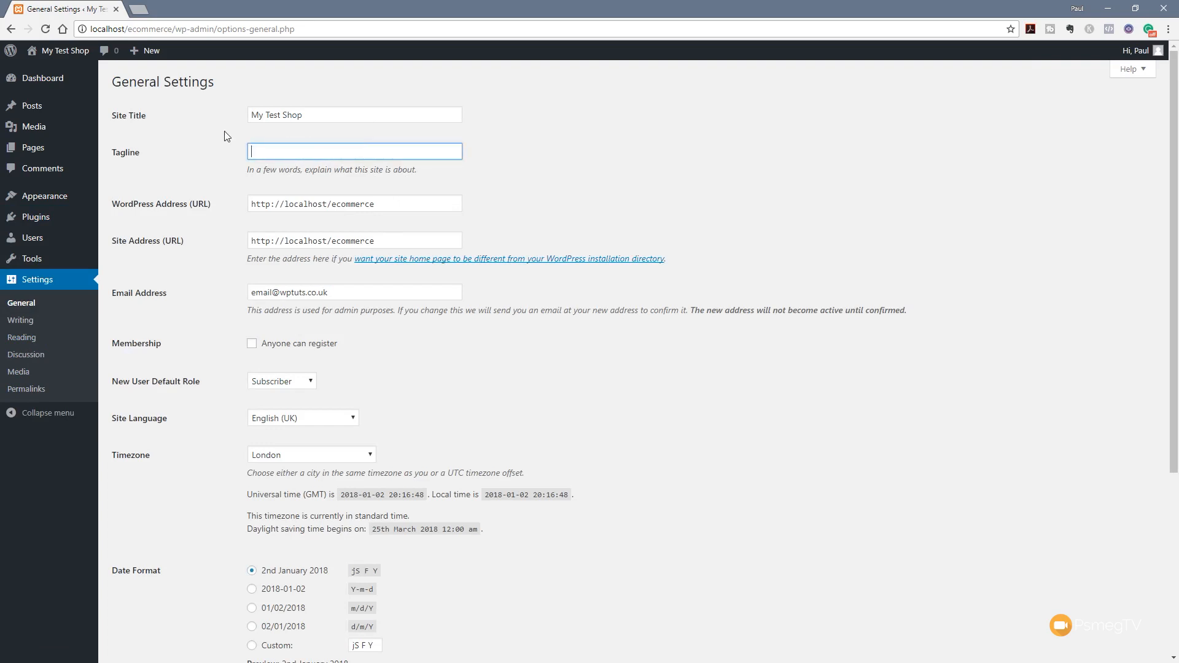
{"action": "triple_click", "coordinate": [601, 403]}
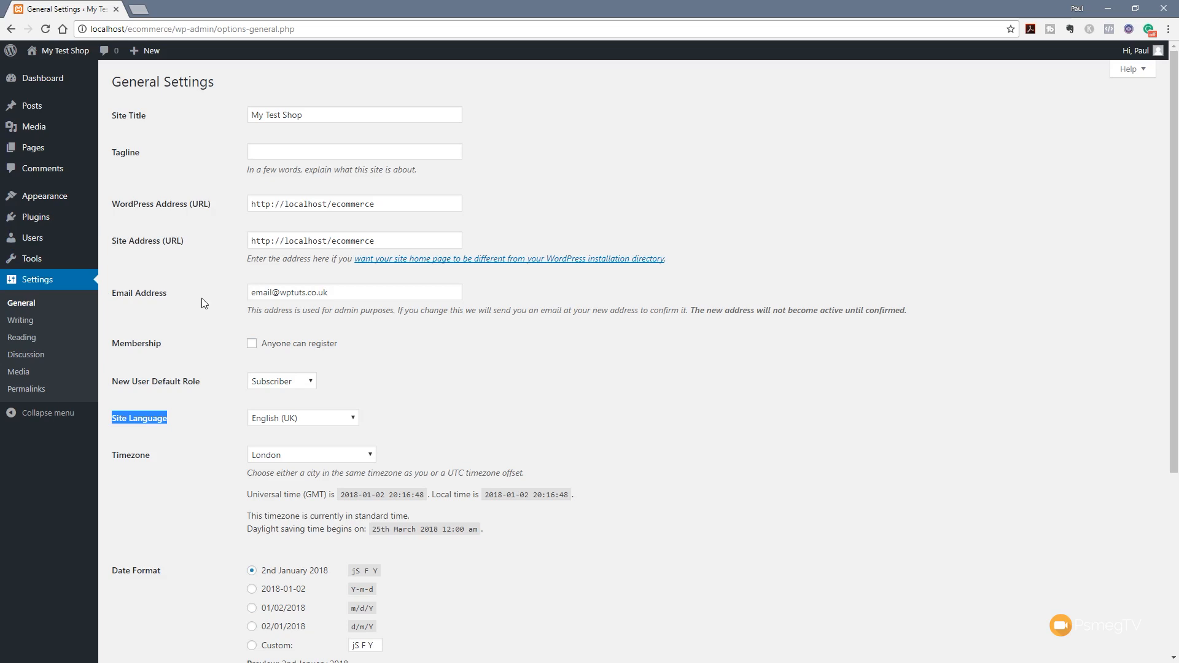
{"action": "scroll", "coordinate": [594, 531], "scroll_direction": "down", "scroll_amount": 3}
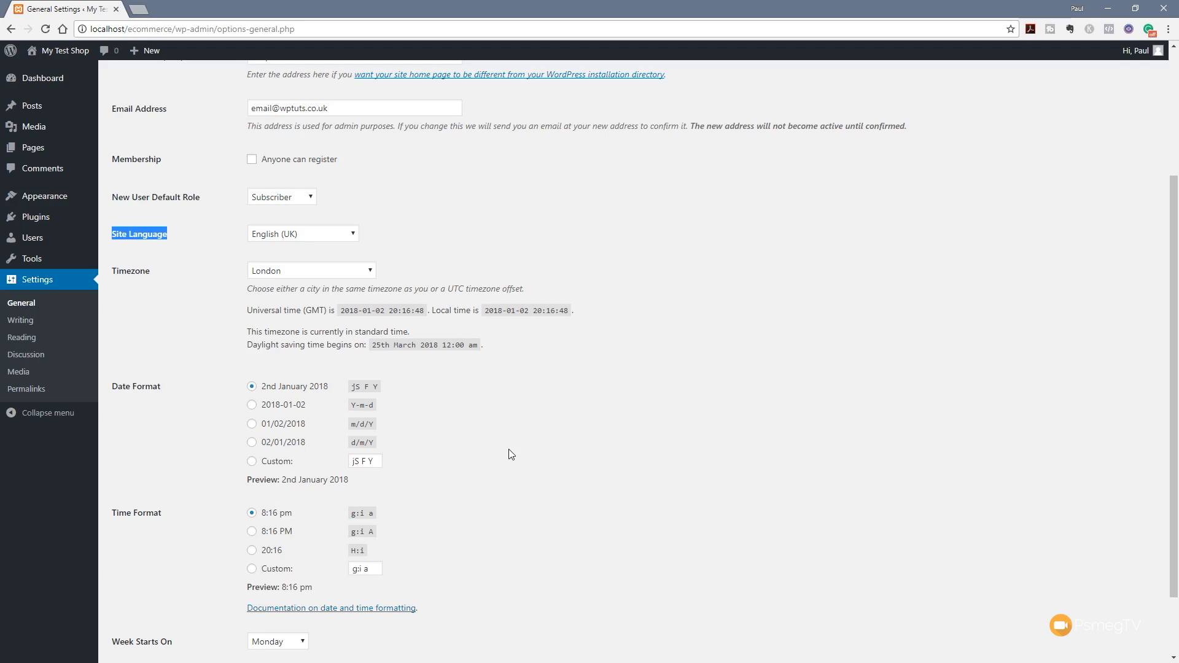
{"action": "scroll", "coordinate": [458, 399], "scroll_direction": "down", "scroll_amount": 2}
{"action": "left_click", "coordinate": [154, 611]}
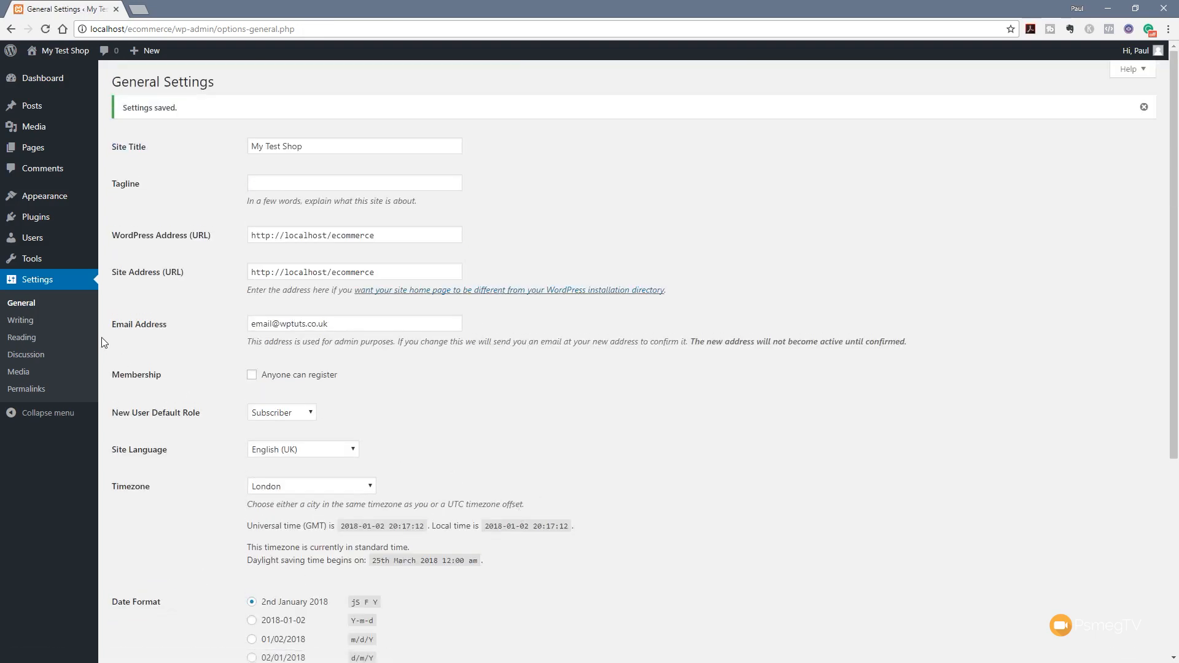
In Writing Settings, check the Default Post Category list, leaving it at Uncategorised
{"action": "left_click", "coordinate": [26, 319]}
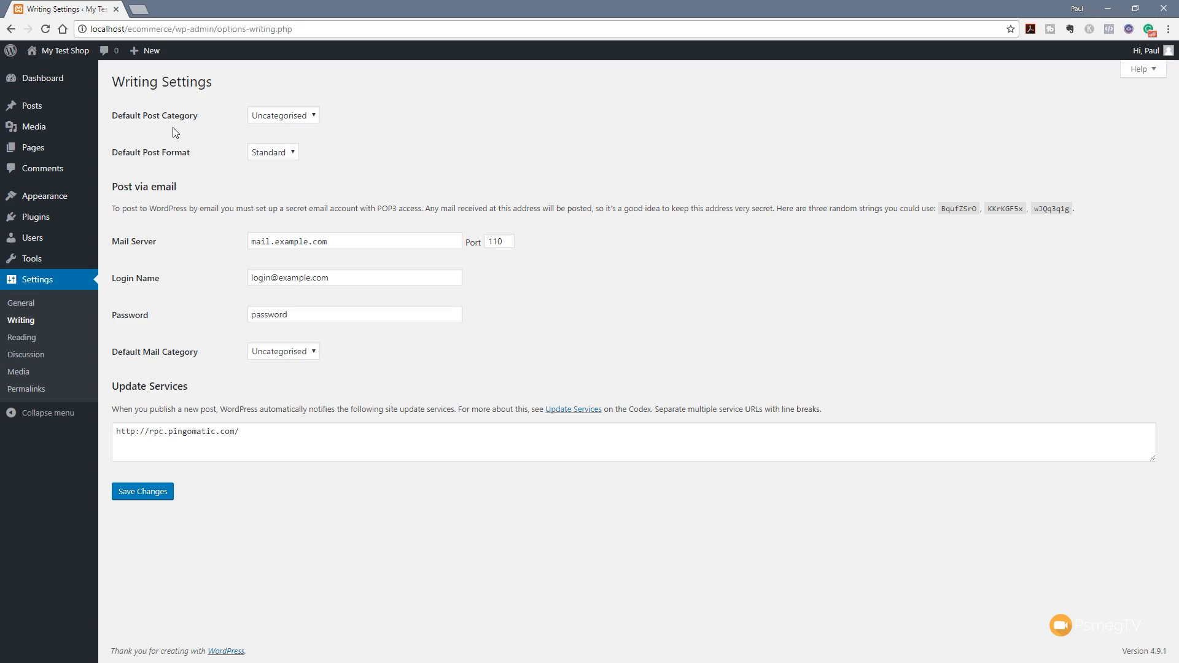
{"action": "left_click", "coordinate": [301, 116]}
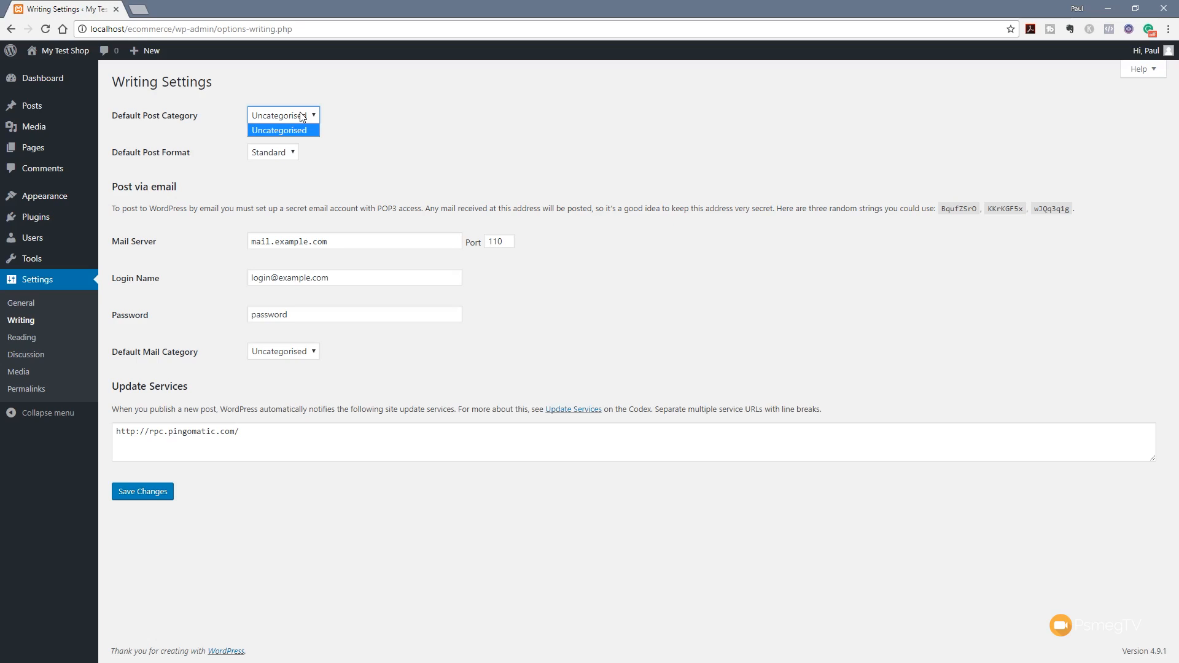
{"action": "left_click", "coordinate": [532, 124]}
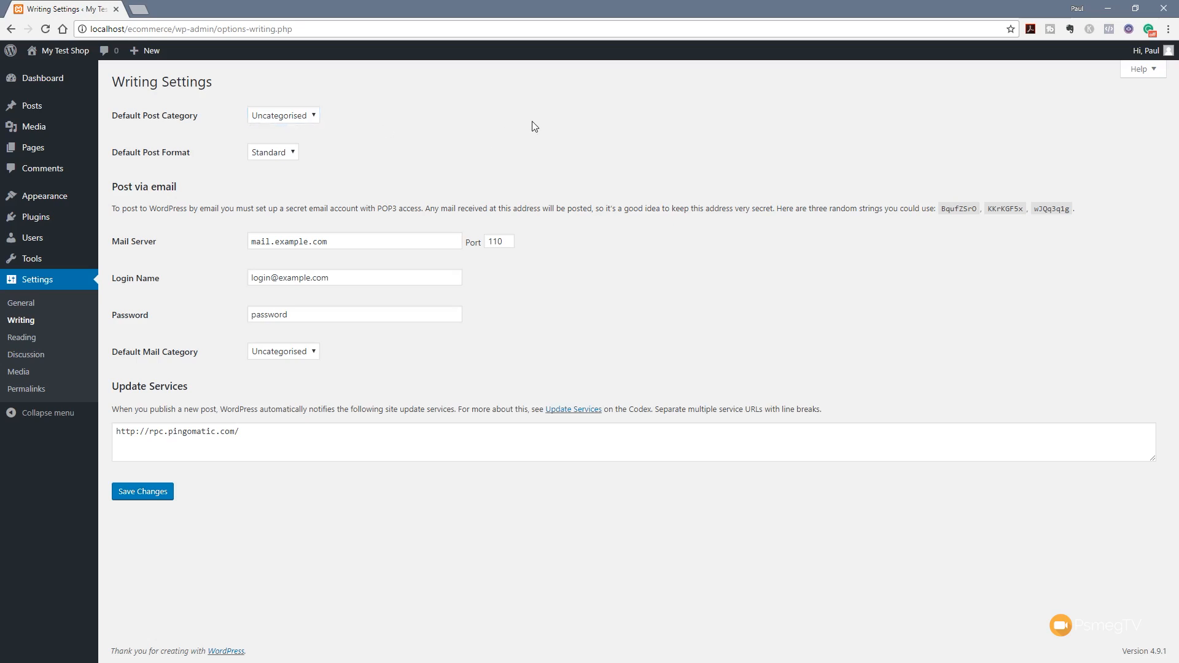
View the Reading settings, then move on to the Discussion settings
{"action": "left_click", "coordinate": [28, 339]}
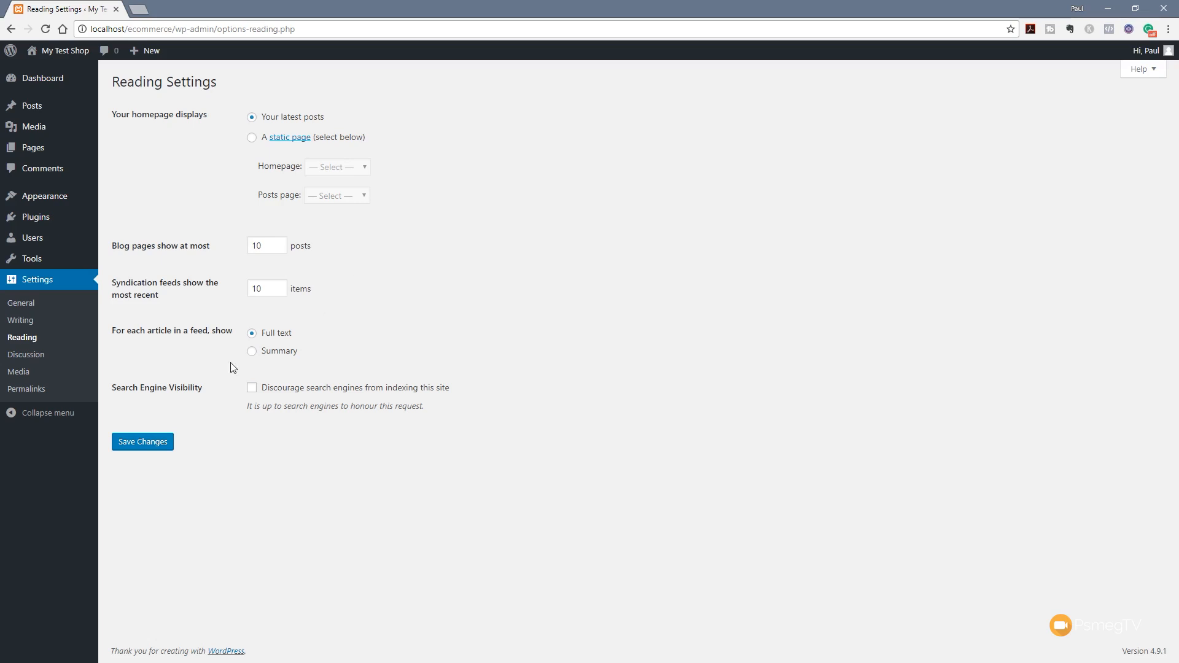
{"action": "left_click", "coordinate": [35, 355]}
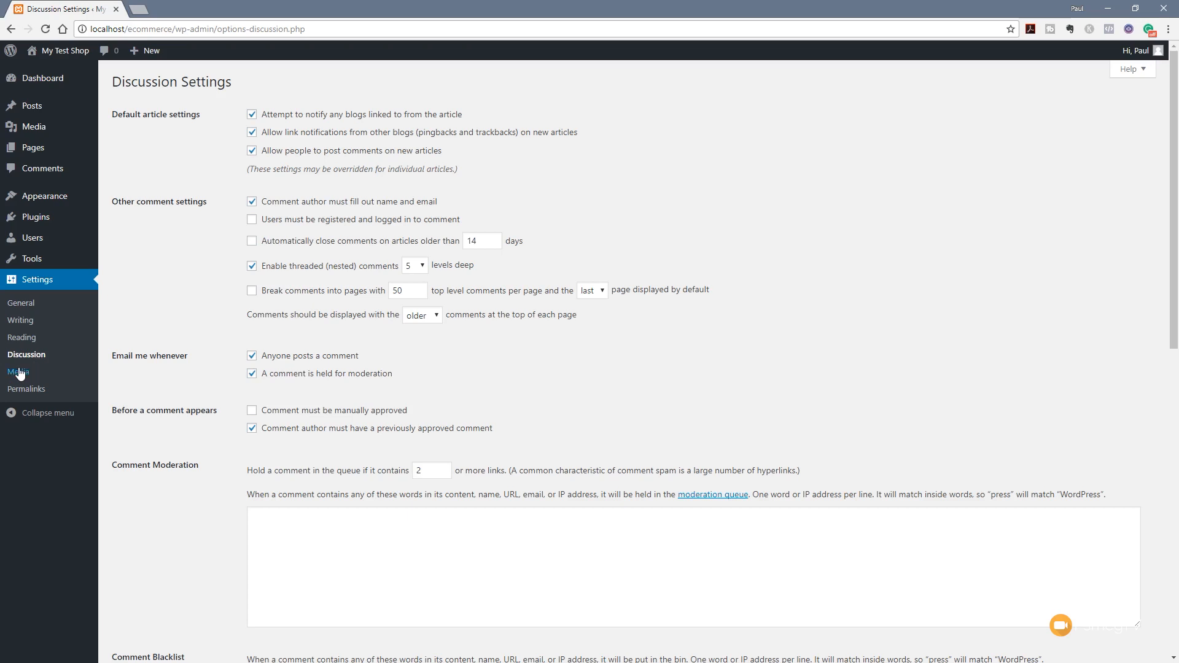
Open Settings > Media to view the thumbnail, medium and large image sizes
{"action": "left_click", "coordinate": [19, 373]}
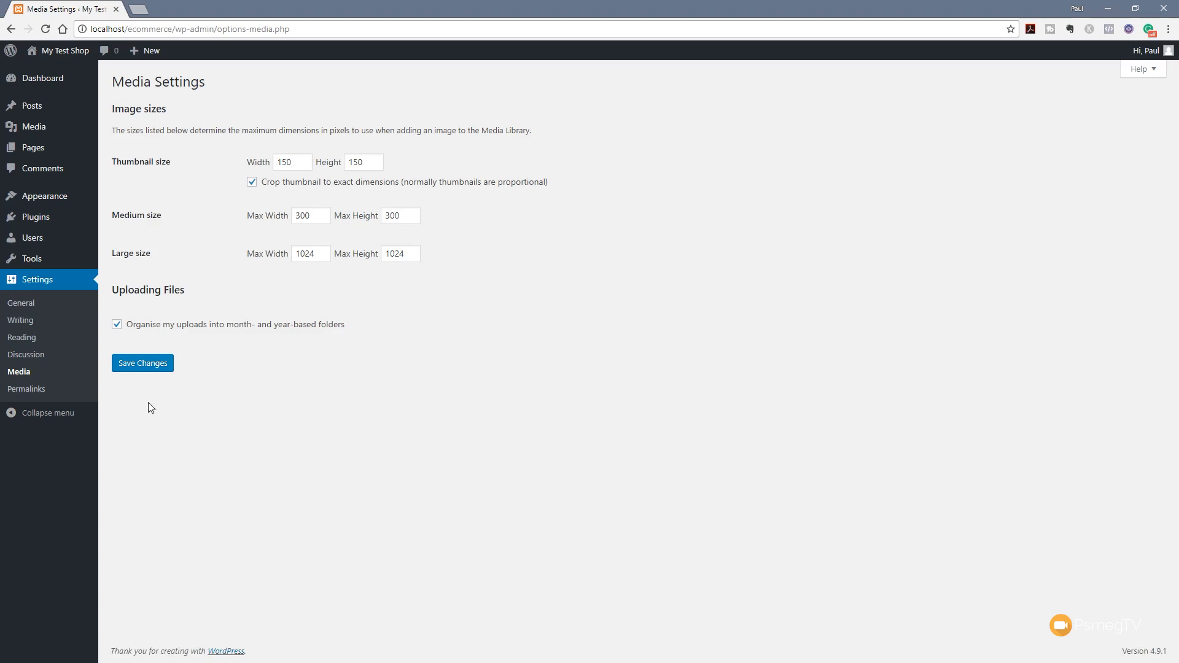
Open Settings > Permalinks, where Day and name is the current structure
{"action": "left_click", "coordinate": [35, 392]}
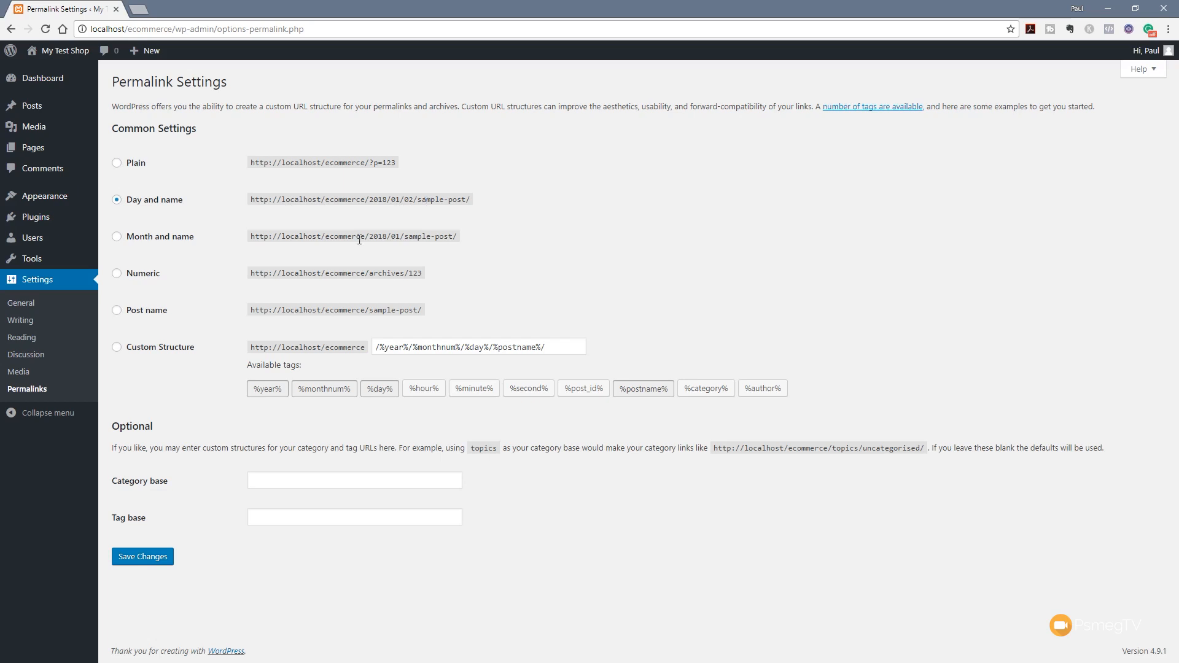
Save permalinks with the Post name structure and go back to the Dashboard
{"action": "left_click", "coordinate": [154, 315]}
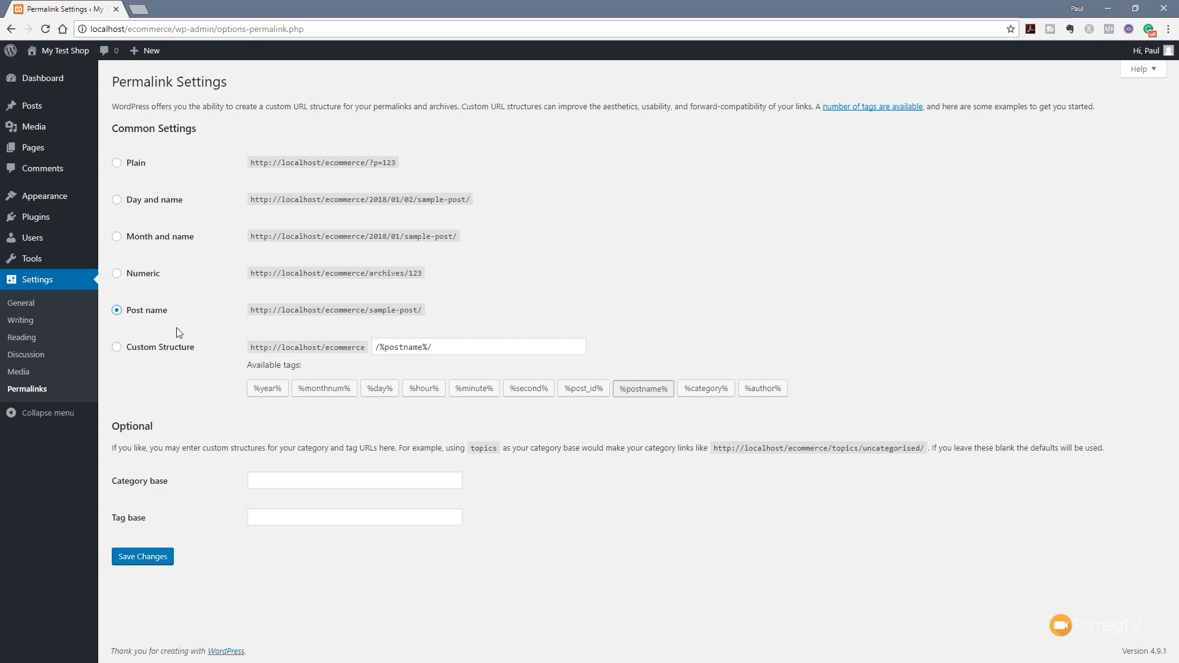
{"action": "left_click", "coordinate": [146, 559]}
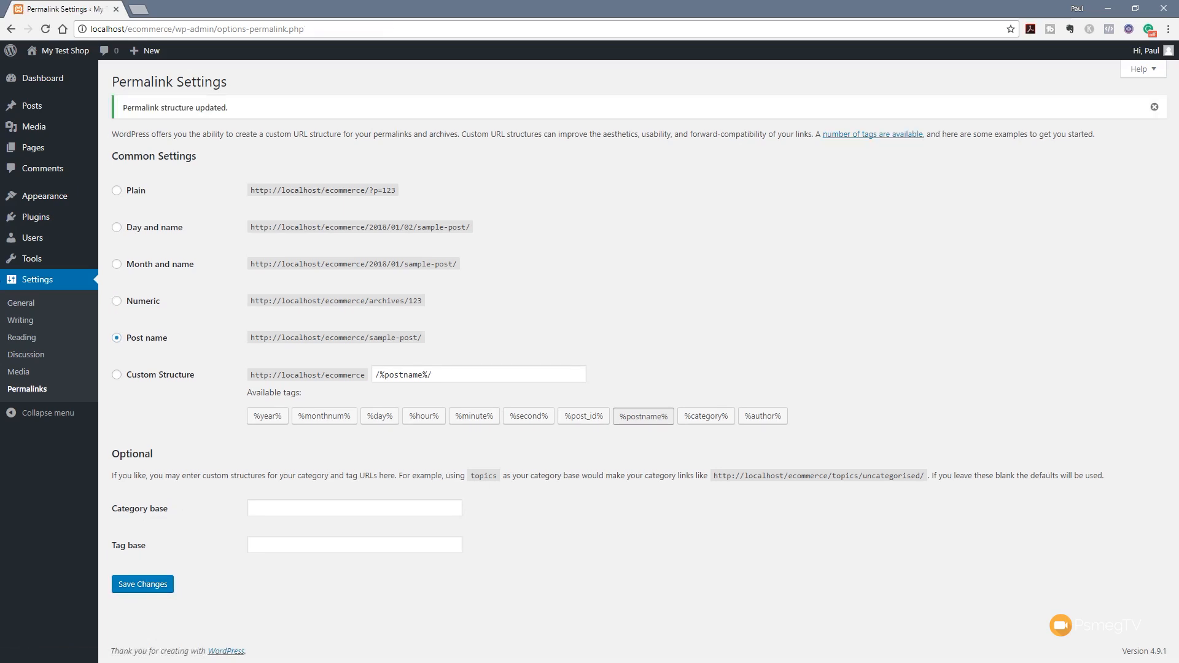
{"action": "left_click", "coordinate": [43, 83]}
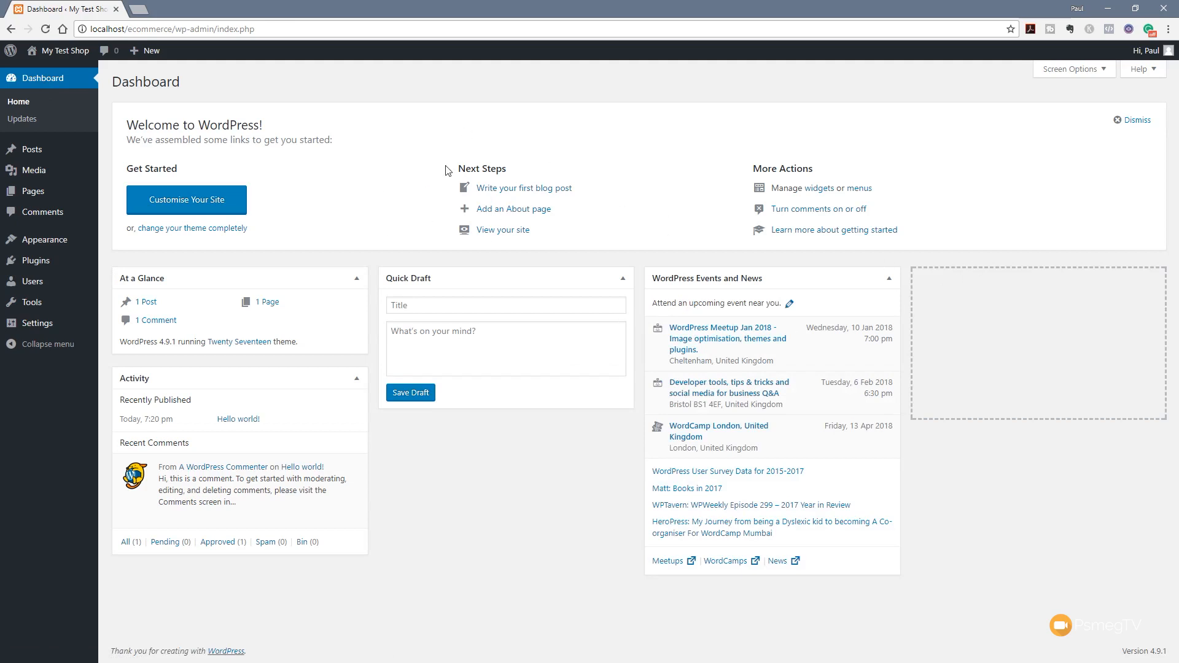
Dismiss the Welcome to WordPress panel on the dashboard
{"action": "left_click", "coordinate": [1137, 120]}
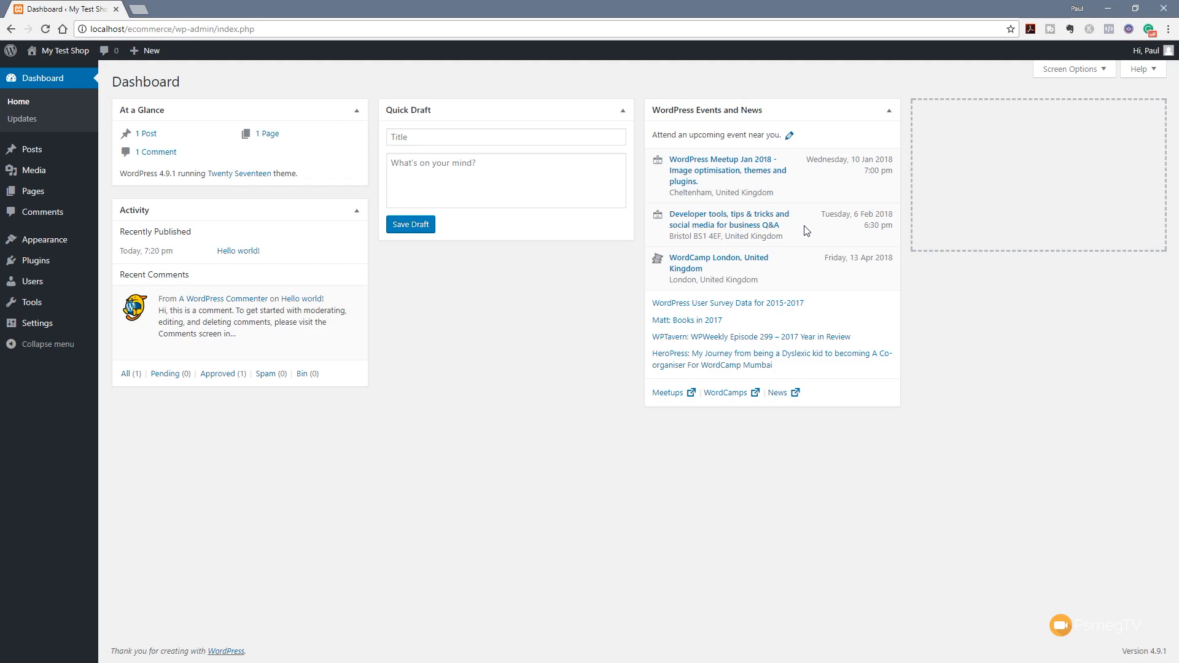
{"action": "left_click", "coordinate": [623, 111]}
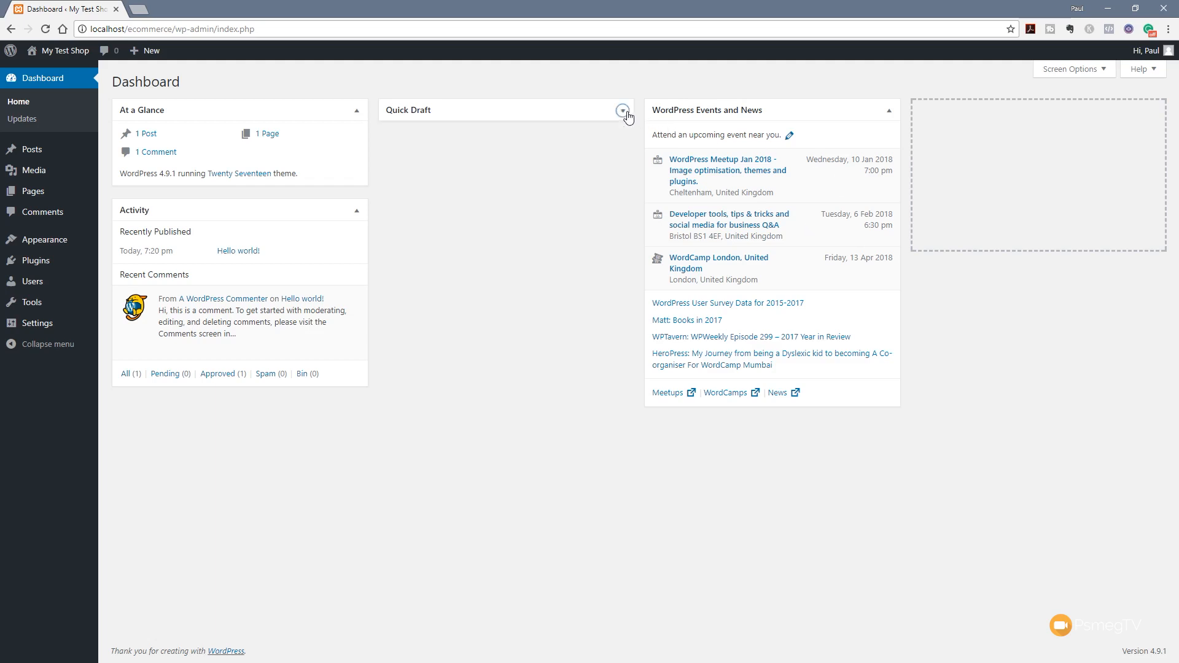
{"action": "left_click", "coordinate": [623, 111]}
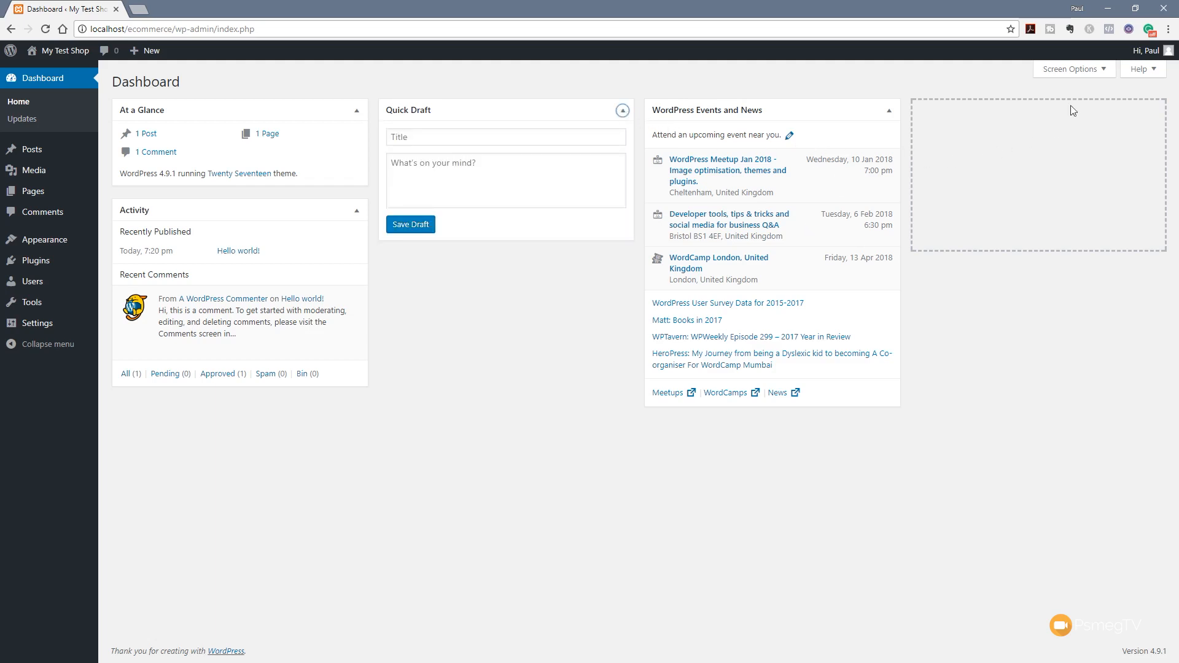
Hide the Events and News, Quick Draft, Activity and At a Glance boxes, then open All Pages
{"action": "left_click", "coordinate": [1079, 74]}
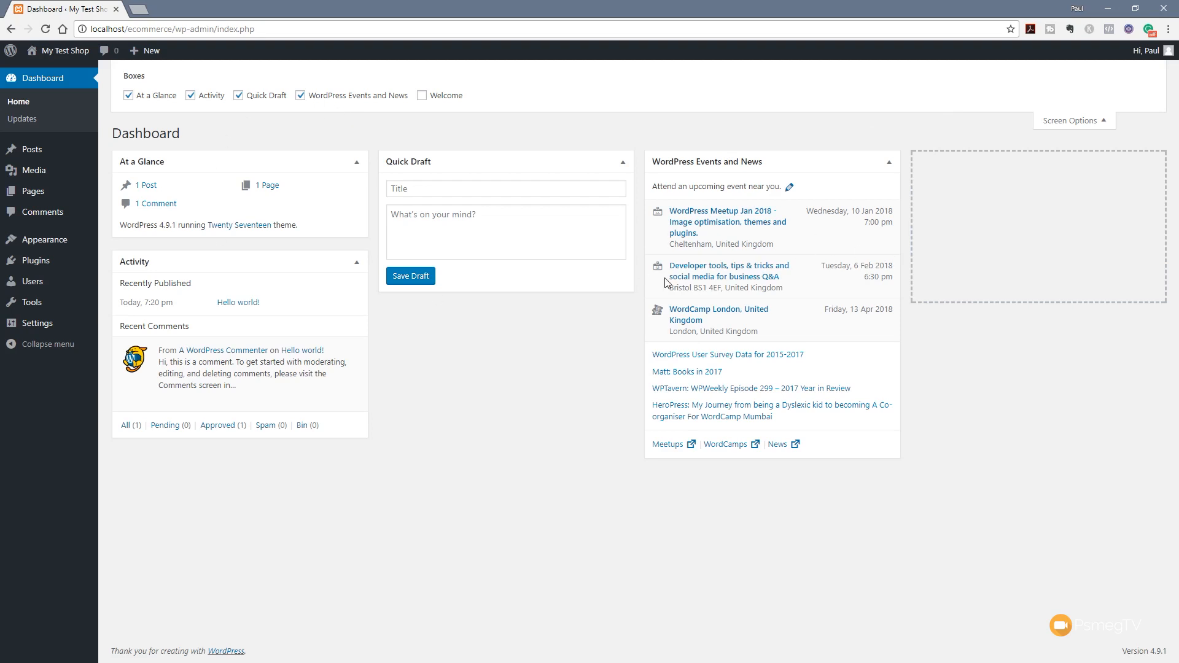
{"action": "left_click", "coordinate": [300, 96]}
{"action": "left_click", "coordinate": [248, 101]}
{"action": "left_click", "coordinate": [215, 100]}
{"action": "left_click", "coordinate": [163, 100]}
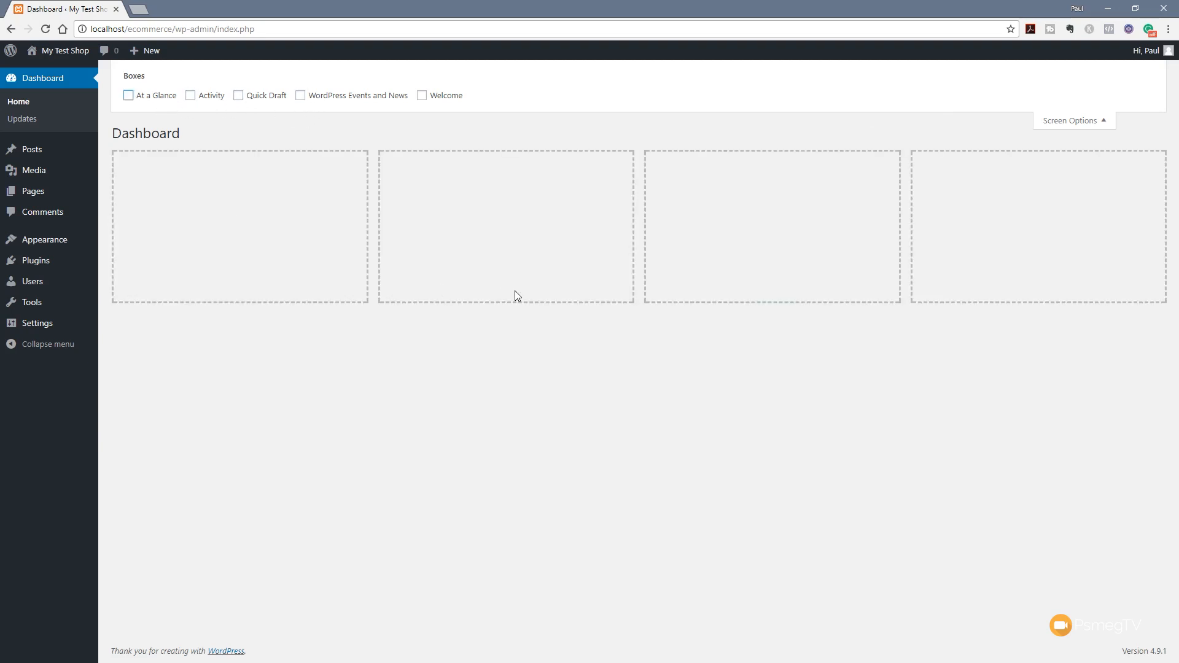
{"action": "left_click", "coordinate": [1056, 122]}
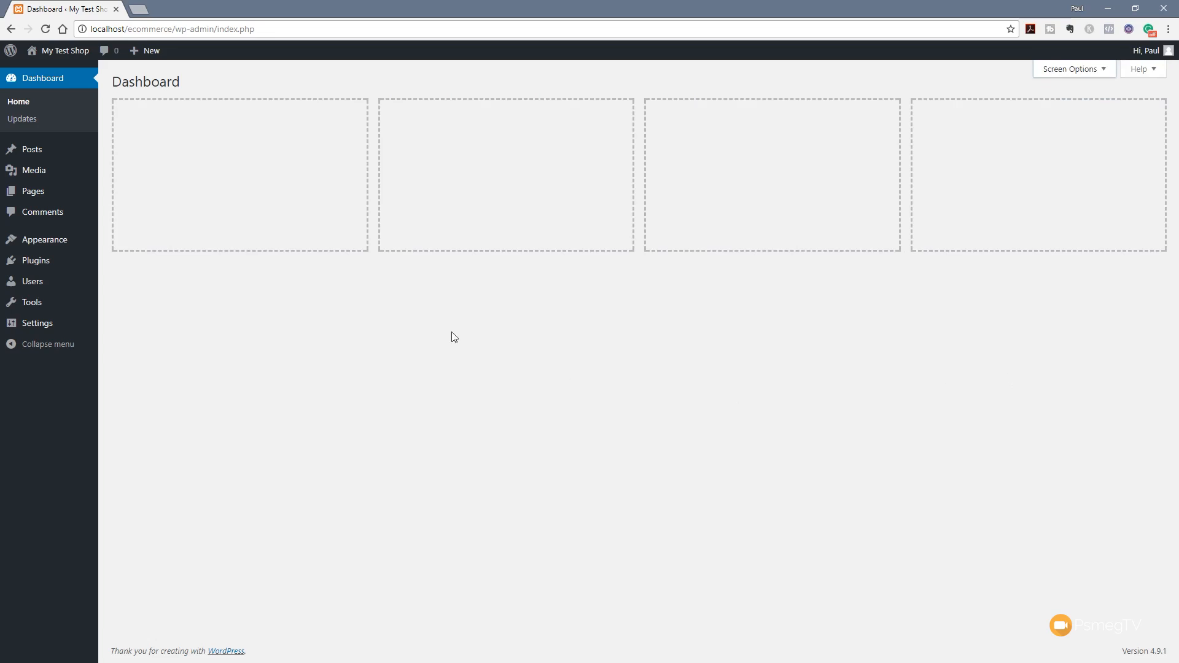
{"action": "mouse_move", "coordinate": [35, 203]}
{"action": "left_click", "coordinate": [117, 194]}
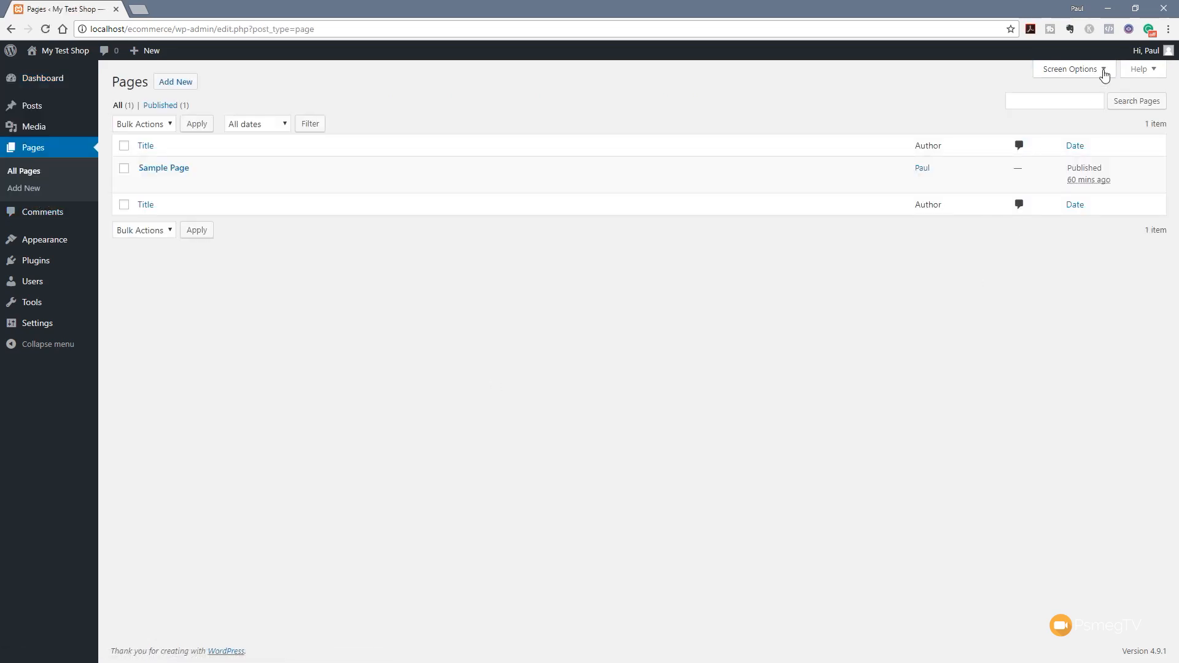
Show and then hide the Pages list's column and pagination Screen Options
{"action": "left_click", "coordinate": [1105, 71]}
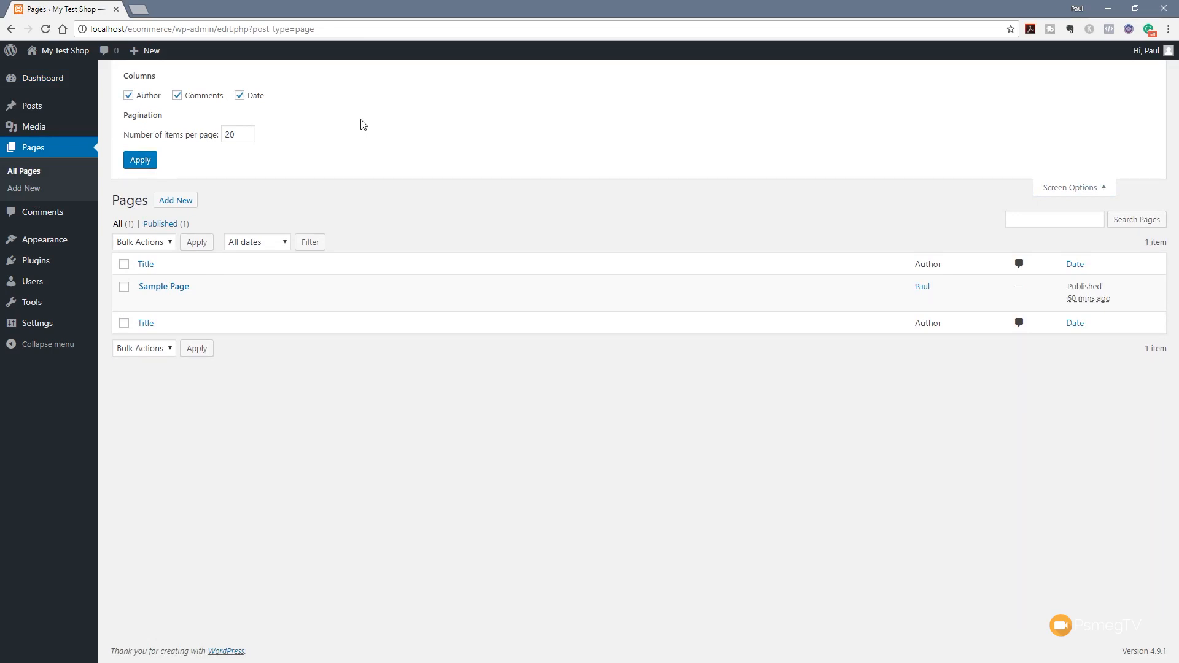
{"action": "left_click", "coordinate": [1052, 187]}
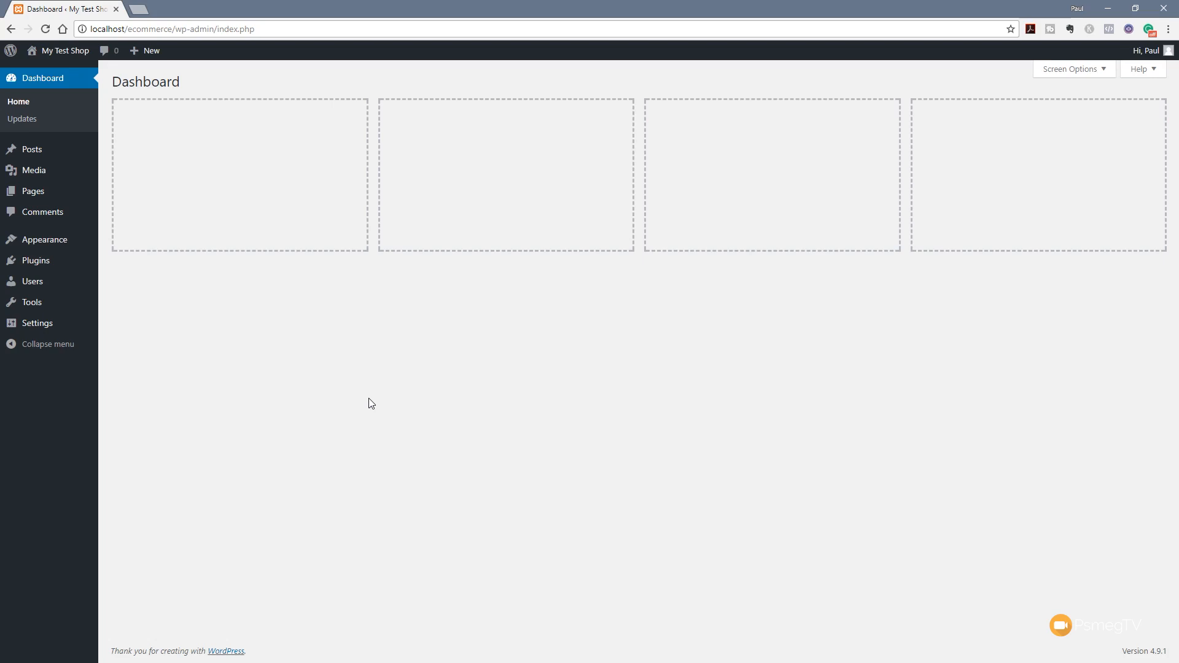
Search Plugins > Add New for 'woocommerce' and install WooCommerce
{"action": "mouse_move", "coordinate": [36, 267]}
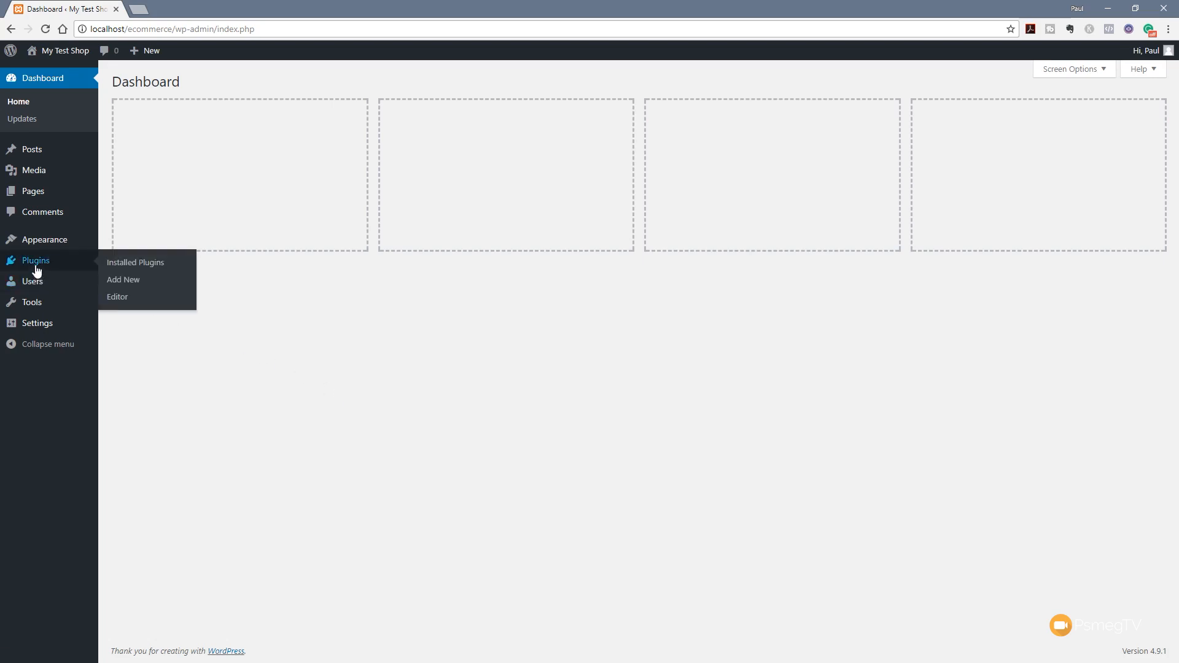
{"action": "left_click", "coordinate": [127, 282]}
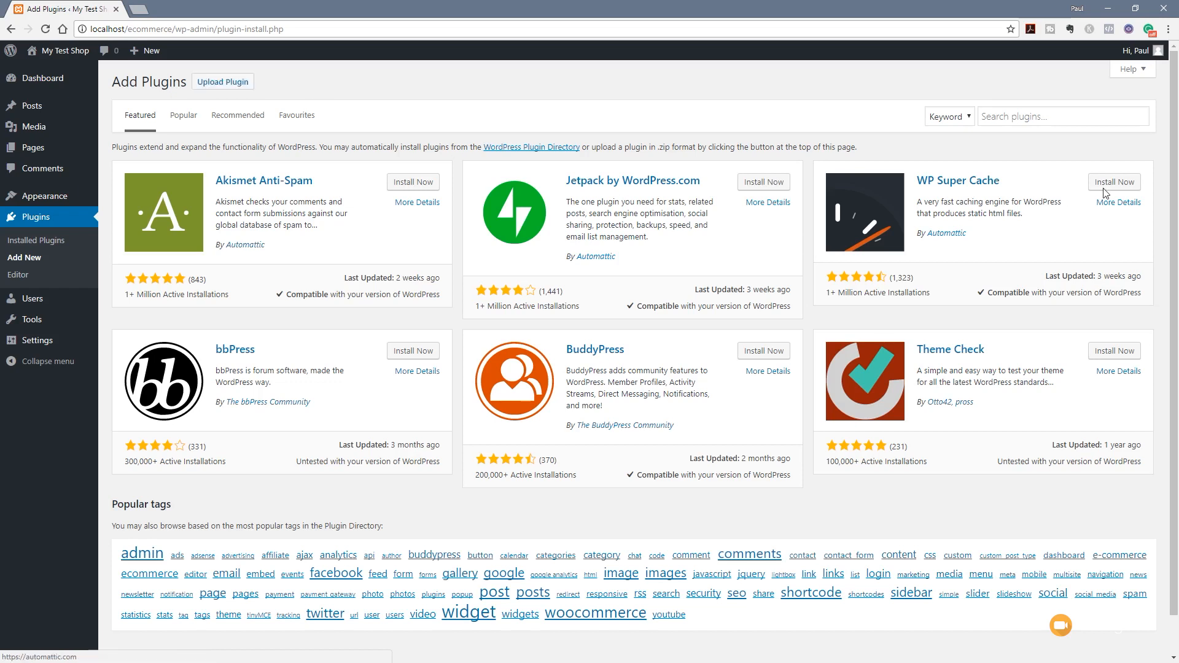
{"action": "left_click", "coordinate": [1046, 117]}
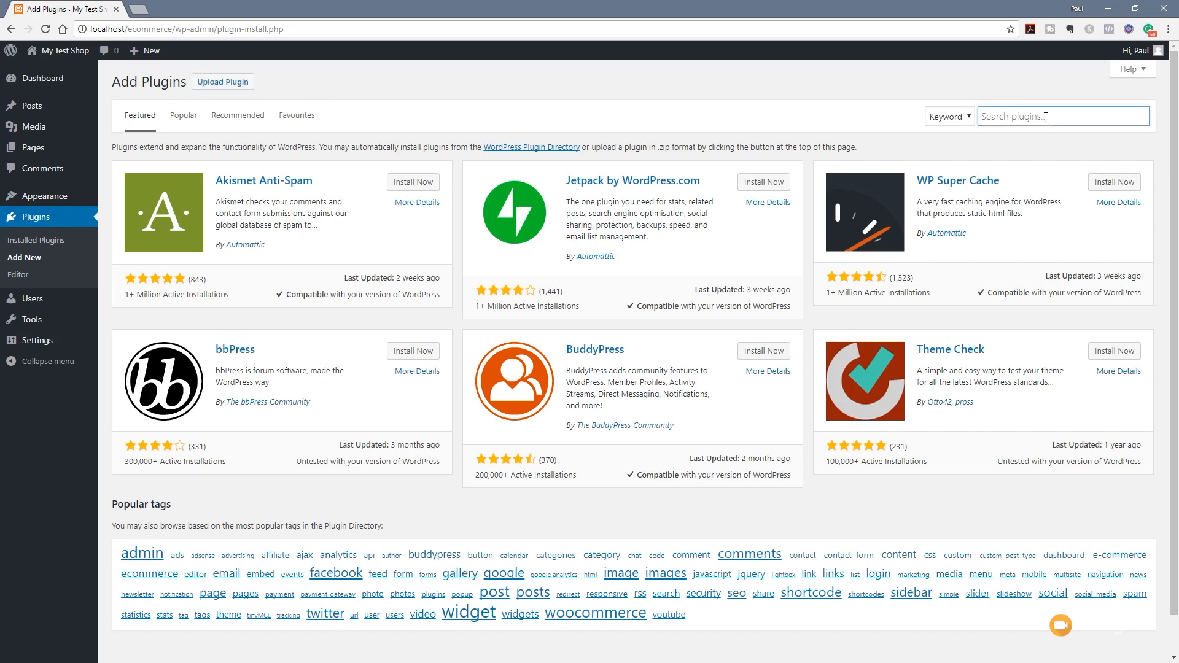
{"action": "type", "text": "w"}
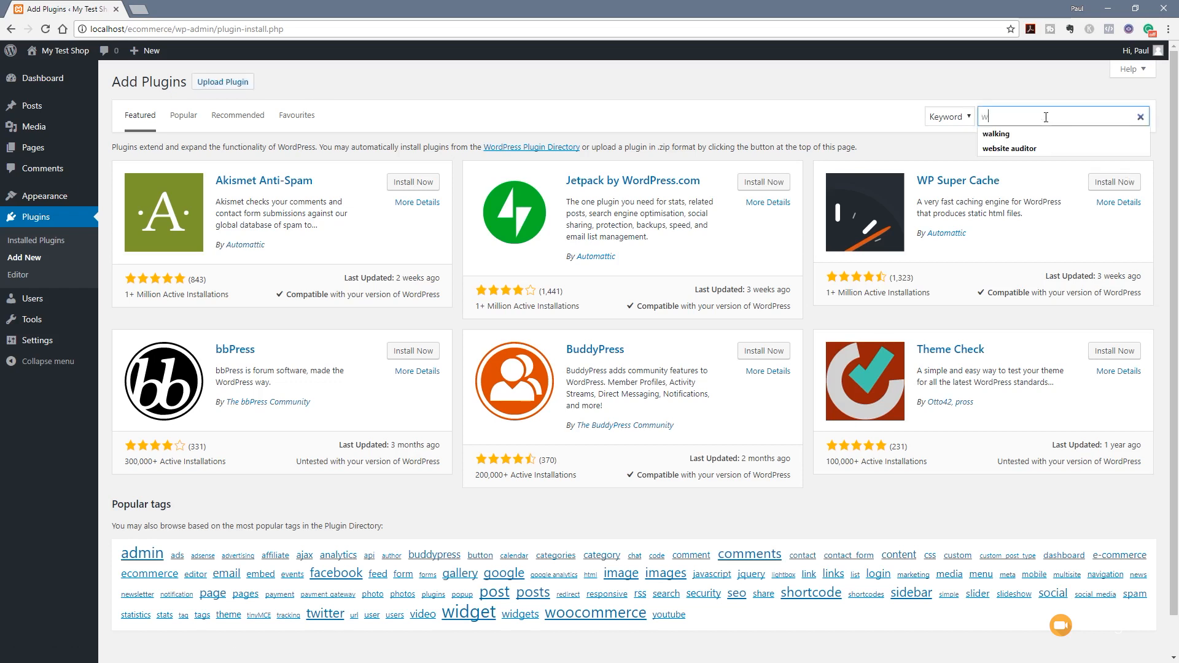
{"action": "type", "text": "oocp"}
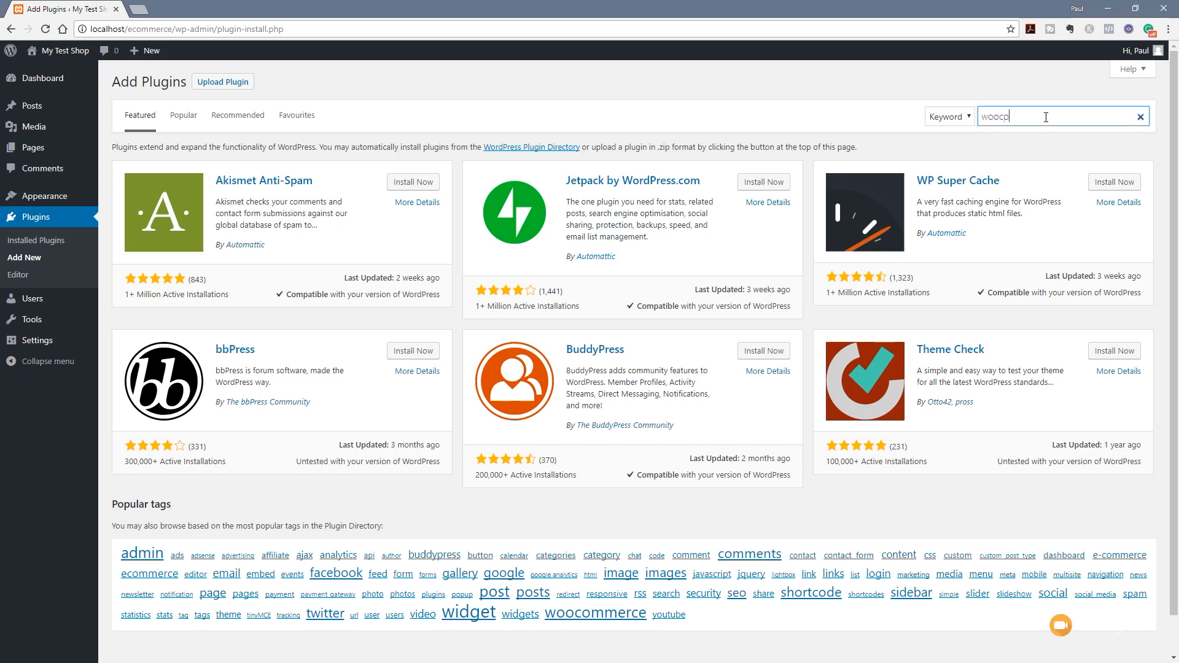
{"action": "key", "text": "BackSpace"}
{"action": "type", "text": "ommerce"}
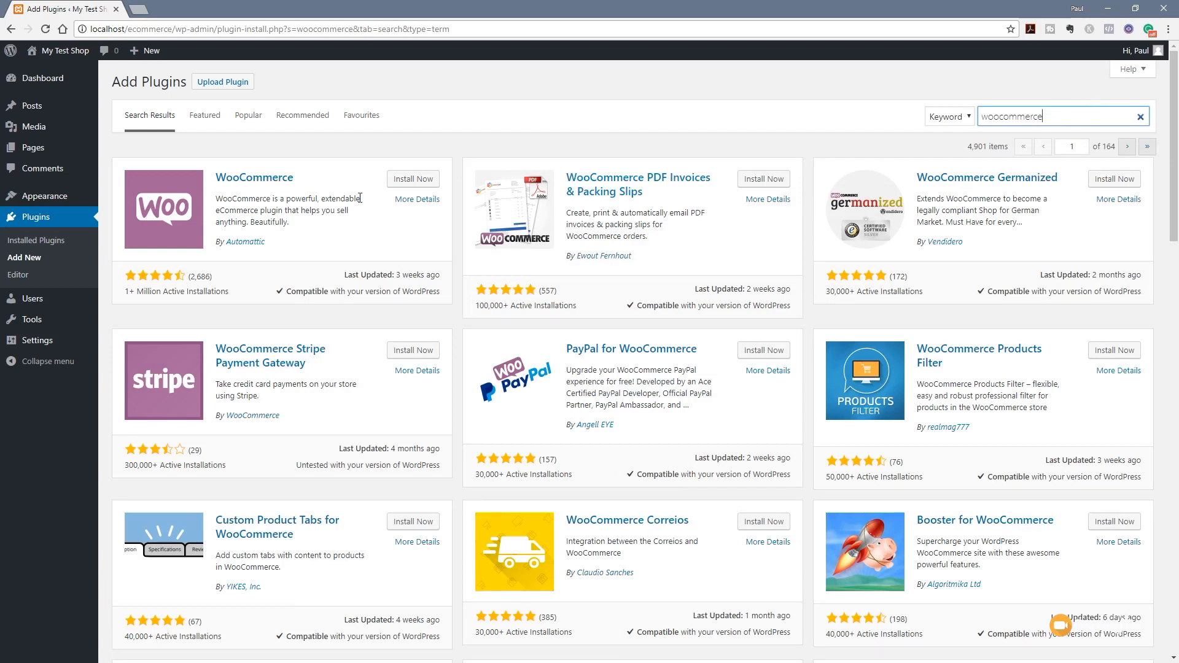
{"action": "left_click", "coordinate": [414, 180]}
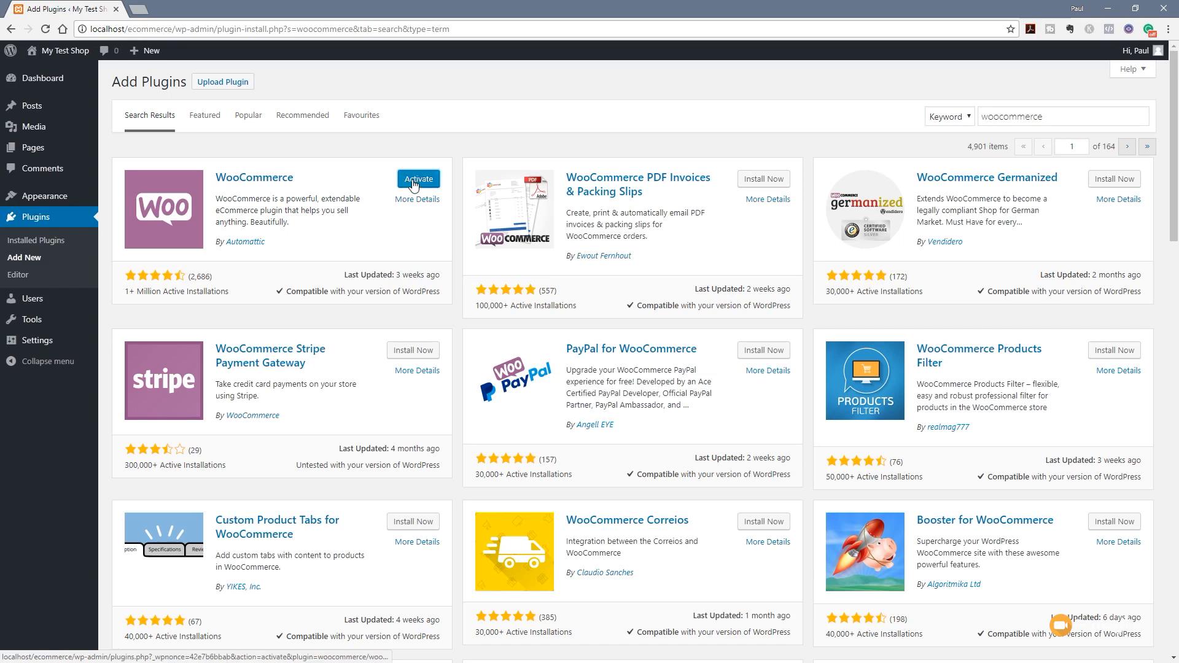
Search plugins for 'elementor', then install and activate Elementor Page Builder
{"action": "double_click", "coordinate": [1032, 116]}
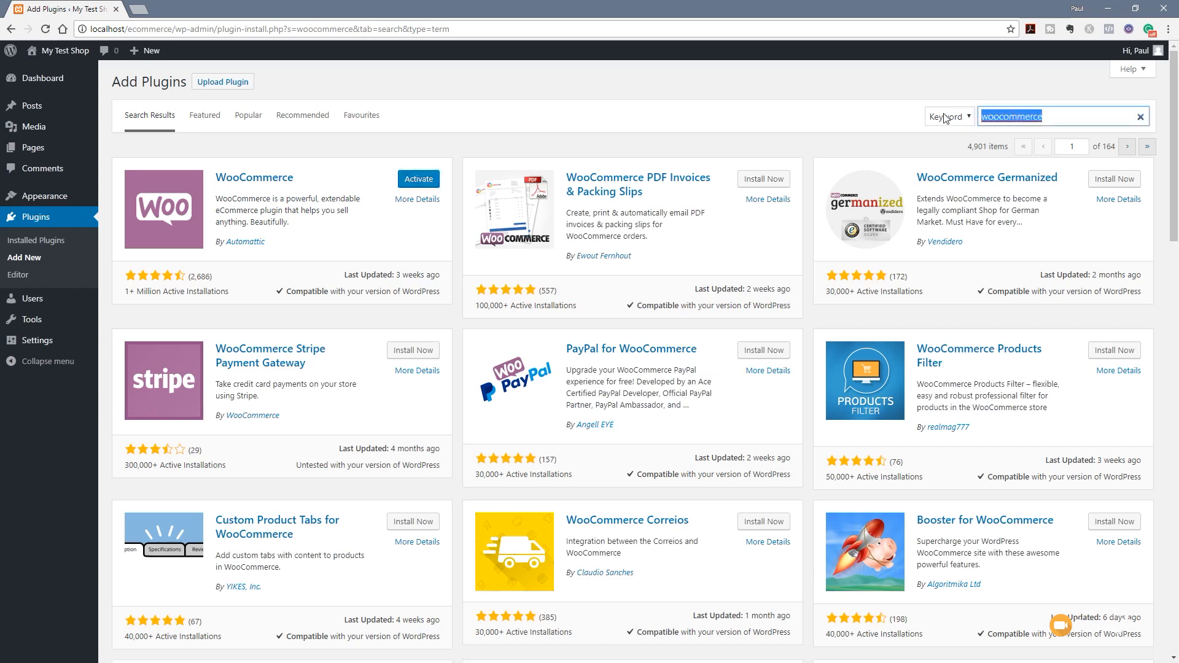
{"action": "type", "text": "element"}
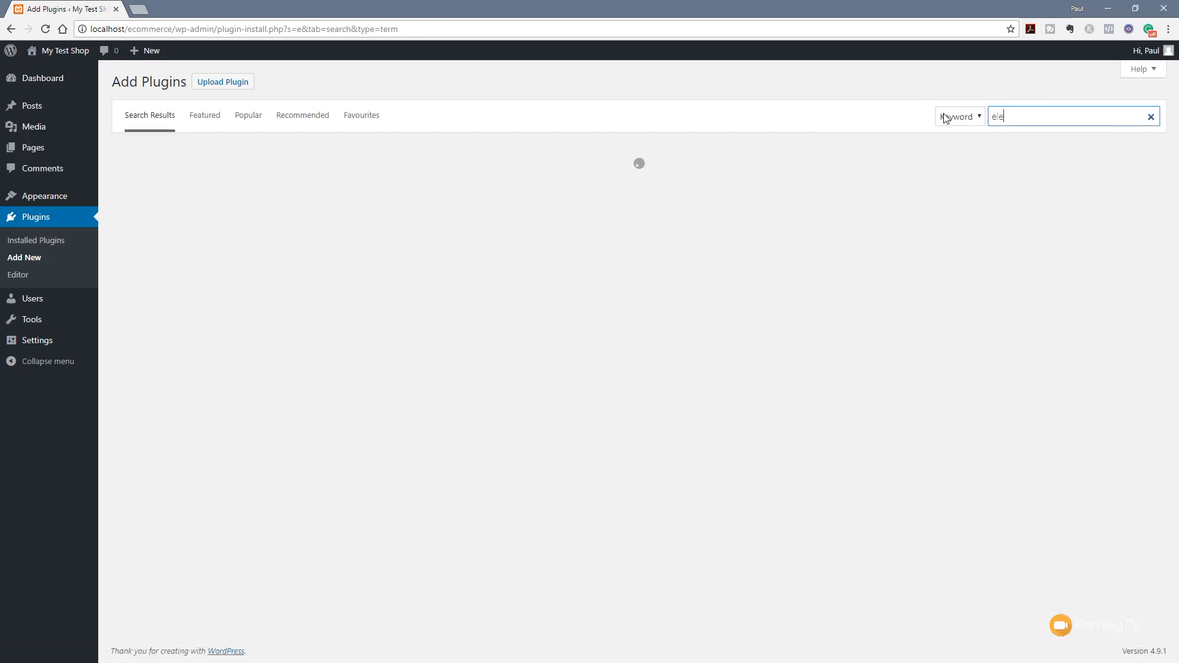
{"action": "type", "text": "or"}
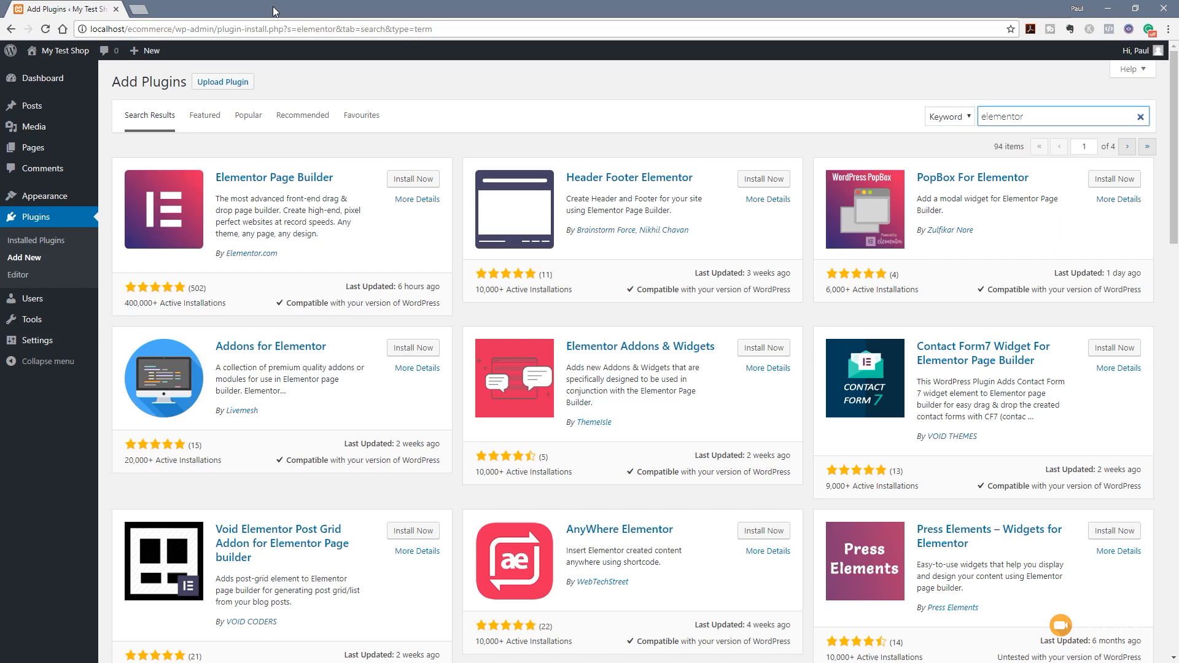
{"action": "left_click", "coordinate": [407, 183]}
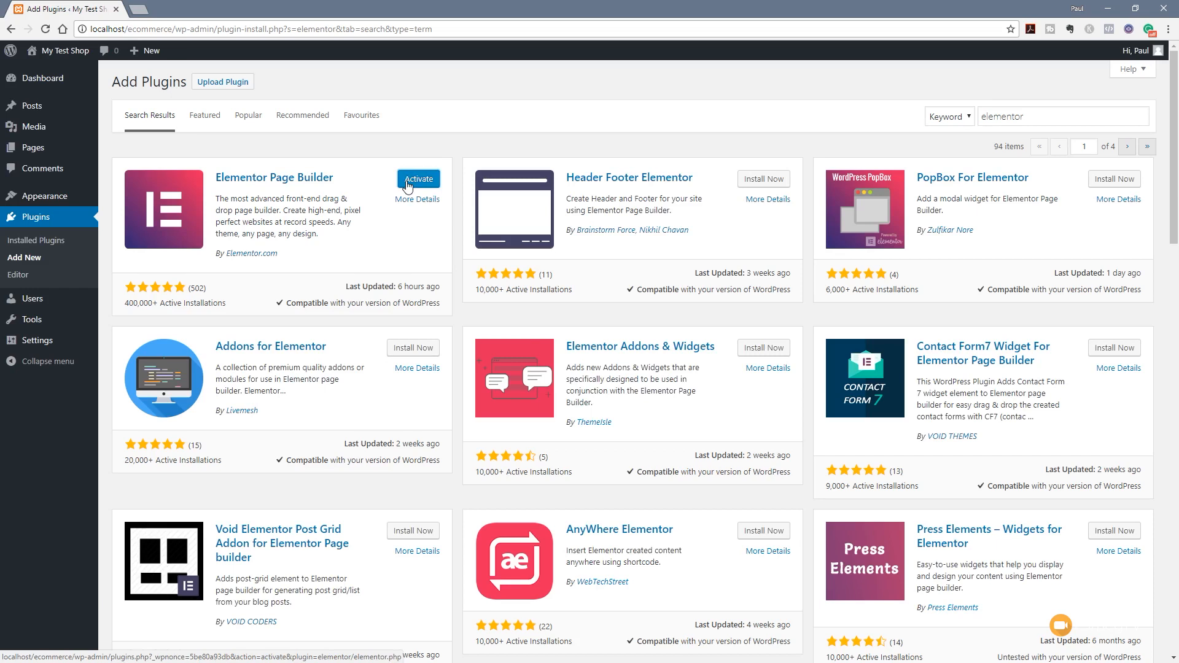
{"action": "left_click", "coordinate": [407, 183]}
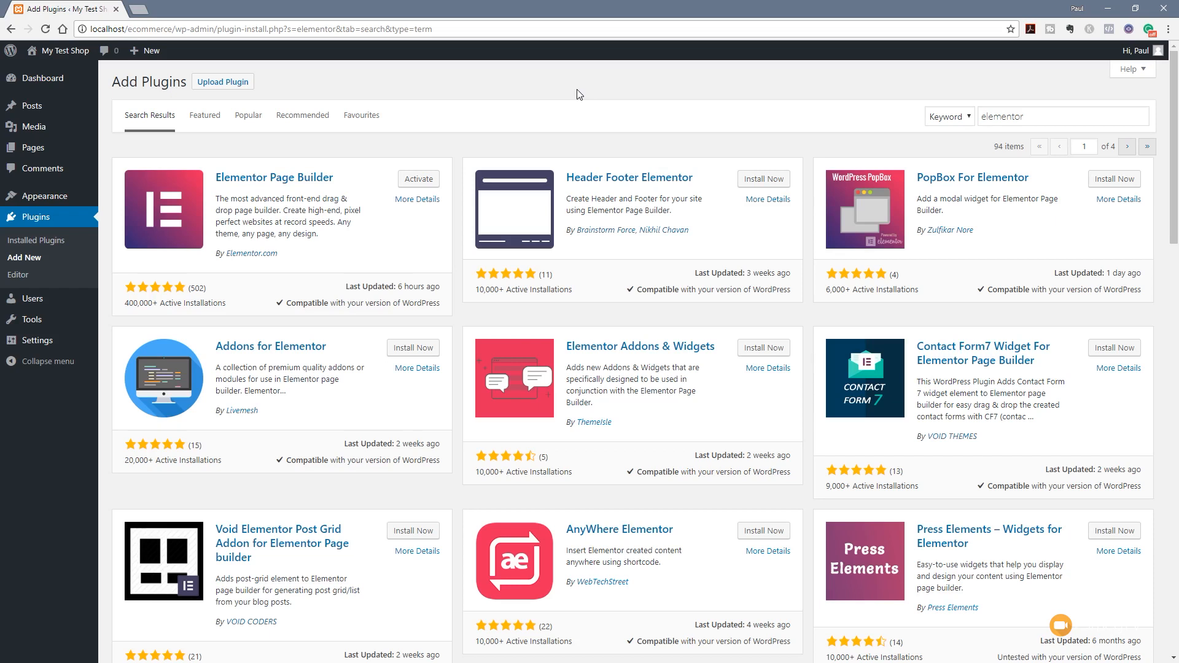
Search plugins for 'seo framework' and install The SEO Framework
{"action": "left_click_drag", "start_coordinate": [1139, 117], "coordinate": [933, 115]}
{"action": "type", "text": "seo"}
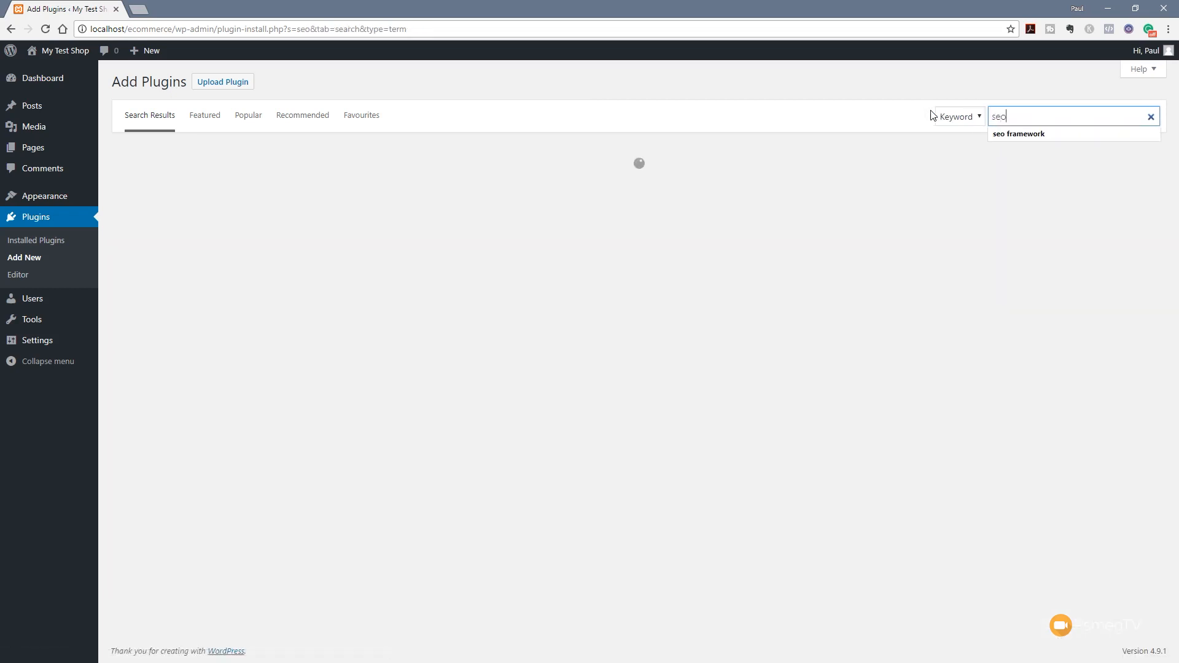
{"action": "left_click", "coordinate": [1053, 132]}
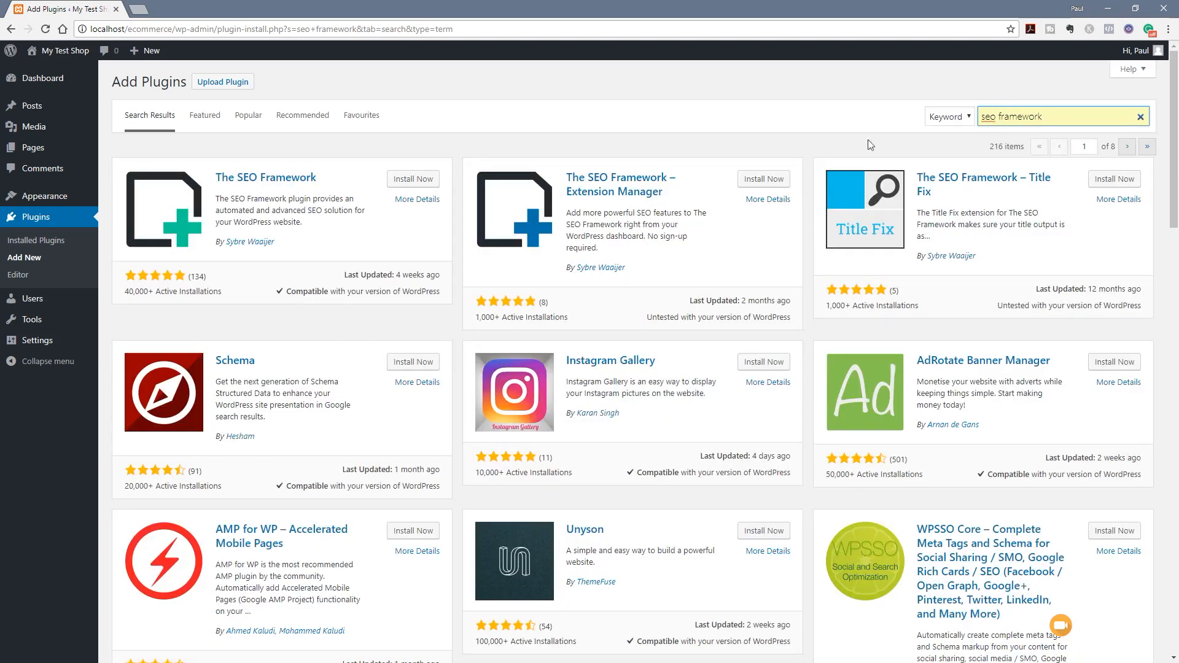
{"action": "left_click", "coordinate": [403, 182]}
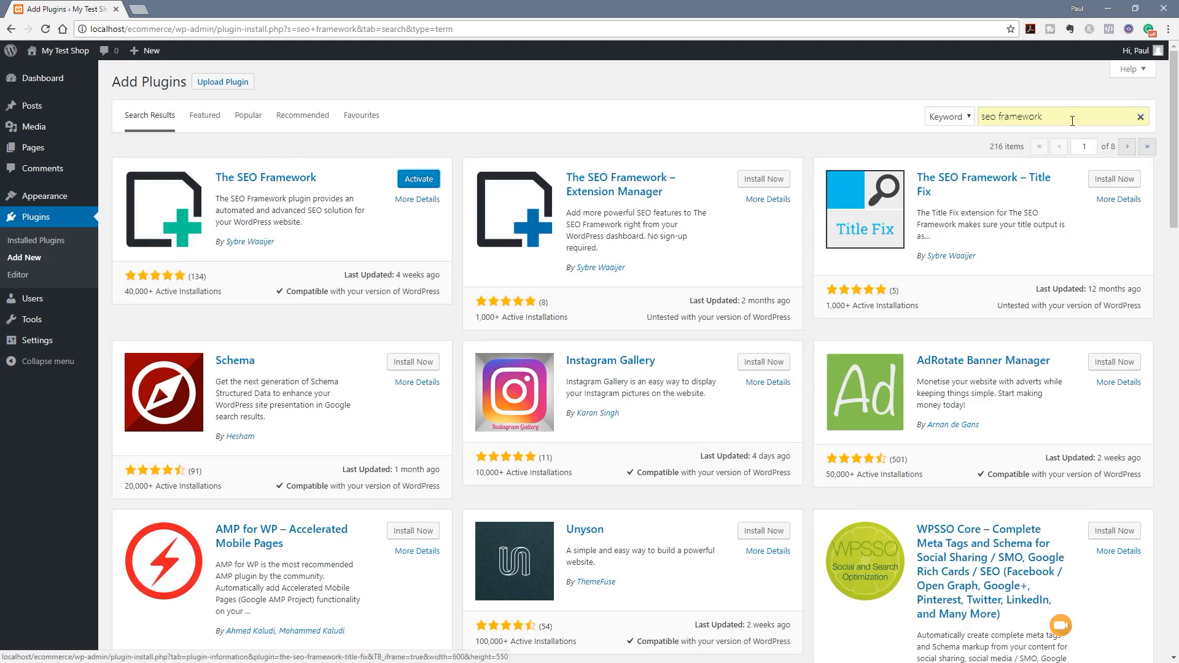
{"action": "triple_click", "coordinate": [983, 116]}
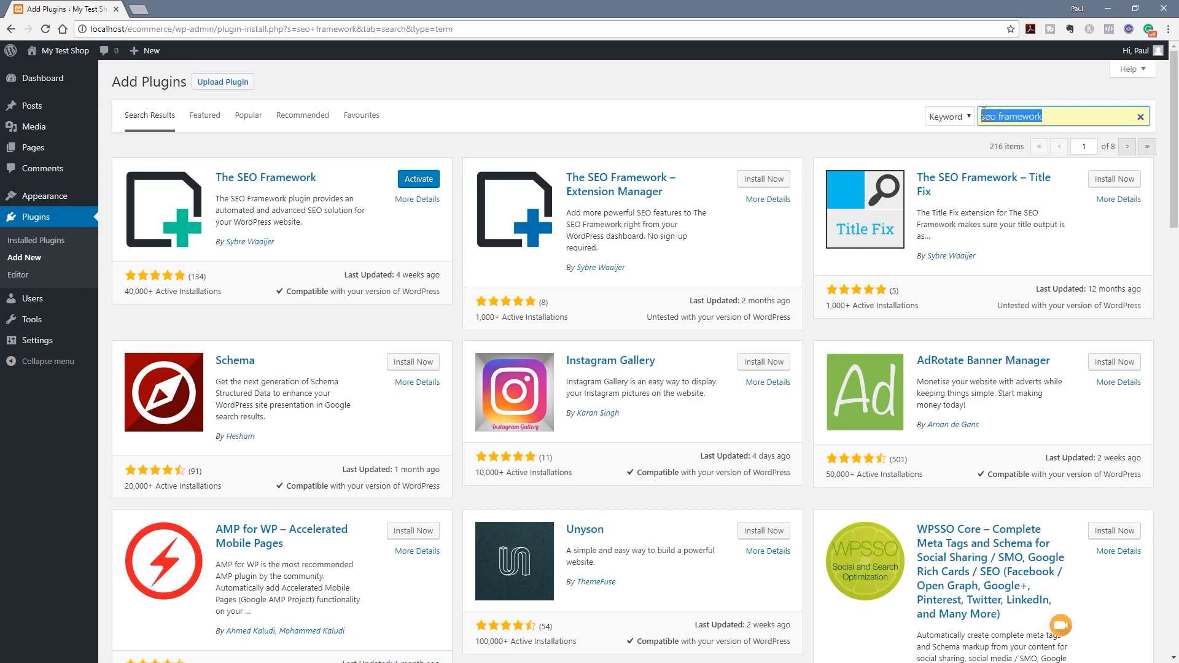
Search the plugin directory for 'ithemes'
{"action": "type", "text": "itheme"}
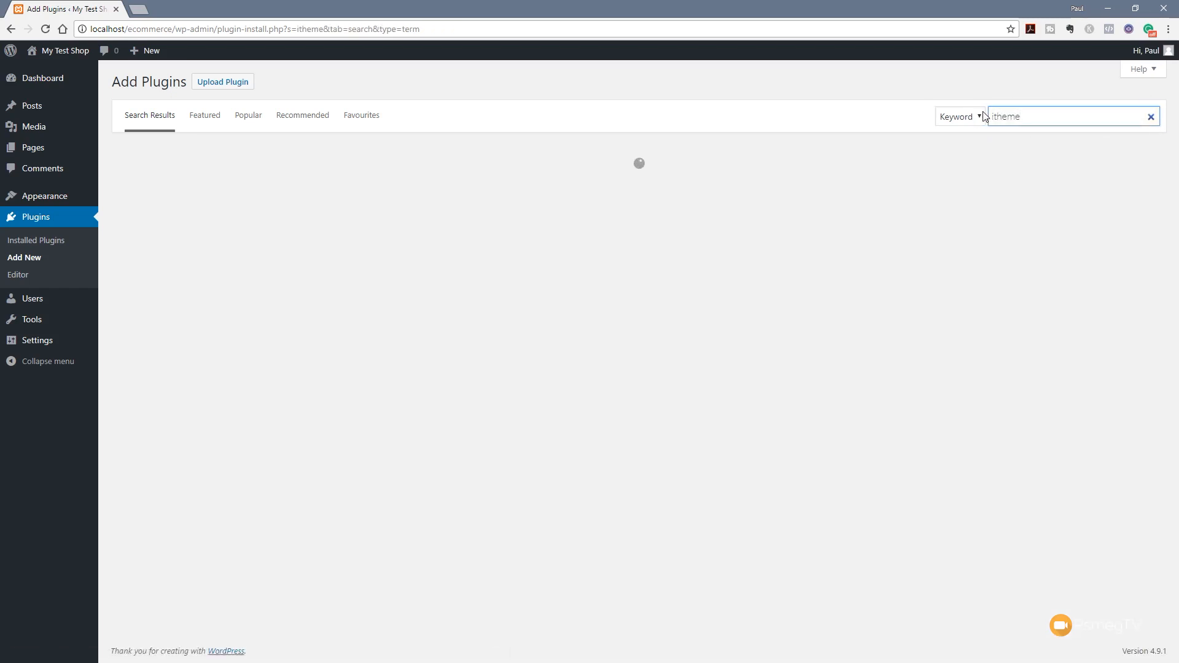
{"action": "type", "text": "s"}
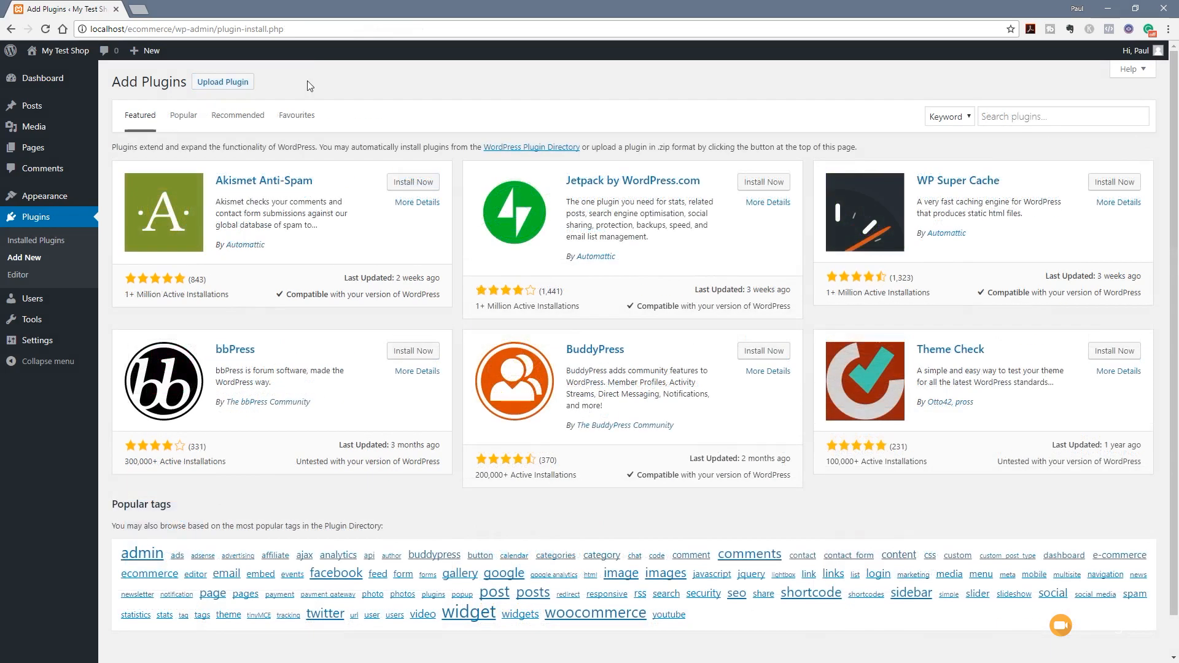
Upload and install elementor-pro-1.12.1.zip, then return to the plugin installer
{"action": "left_click", "coordinate": [216, 85]}
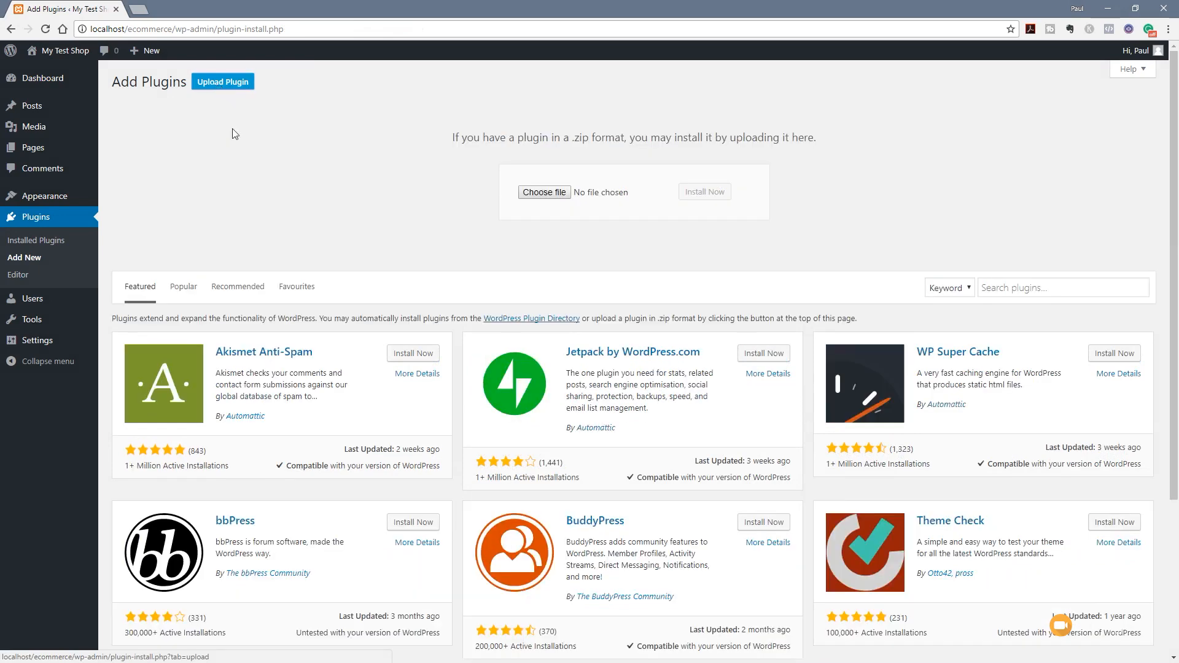
{"action": "left_click", "coordinate": [554, 194]}
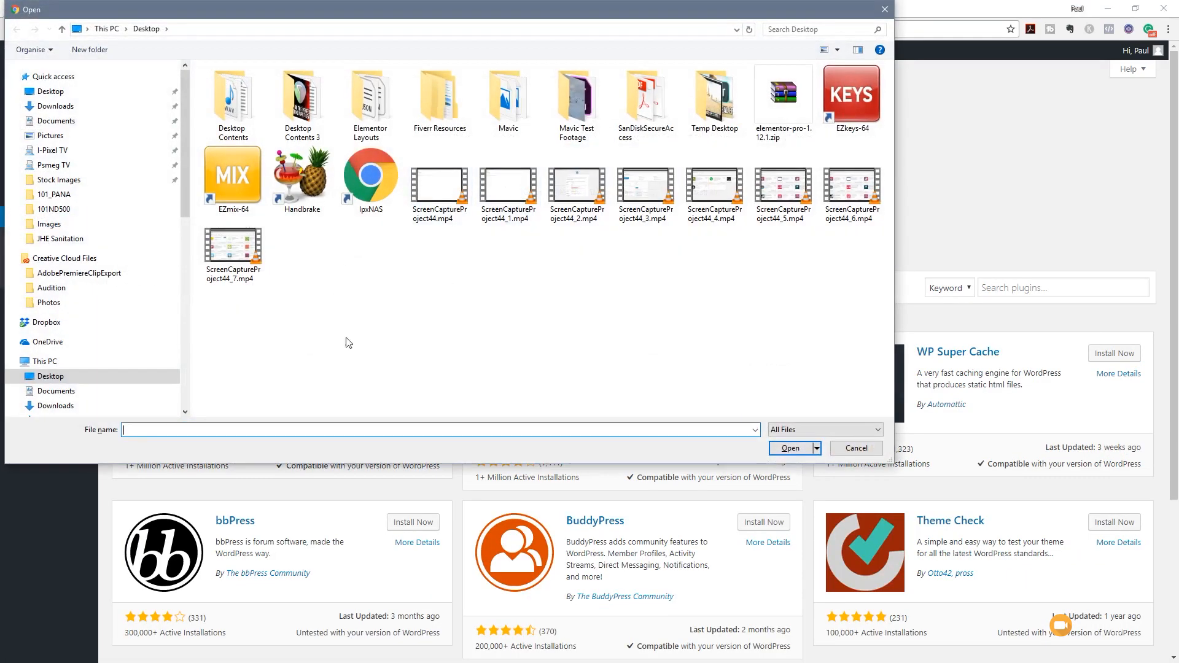
{"action": "left_click", "coordinate": [784, 98]}
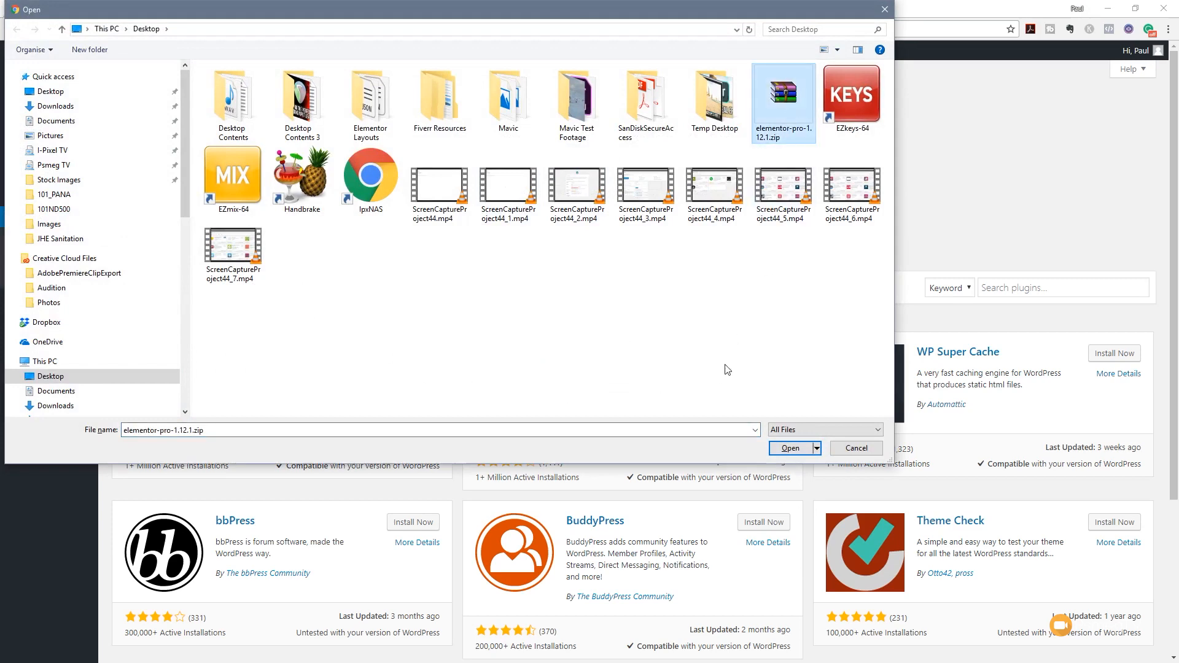
{"action": "left_click", "coordinate": [792, 449]}
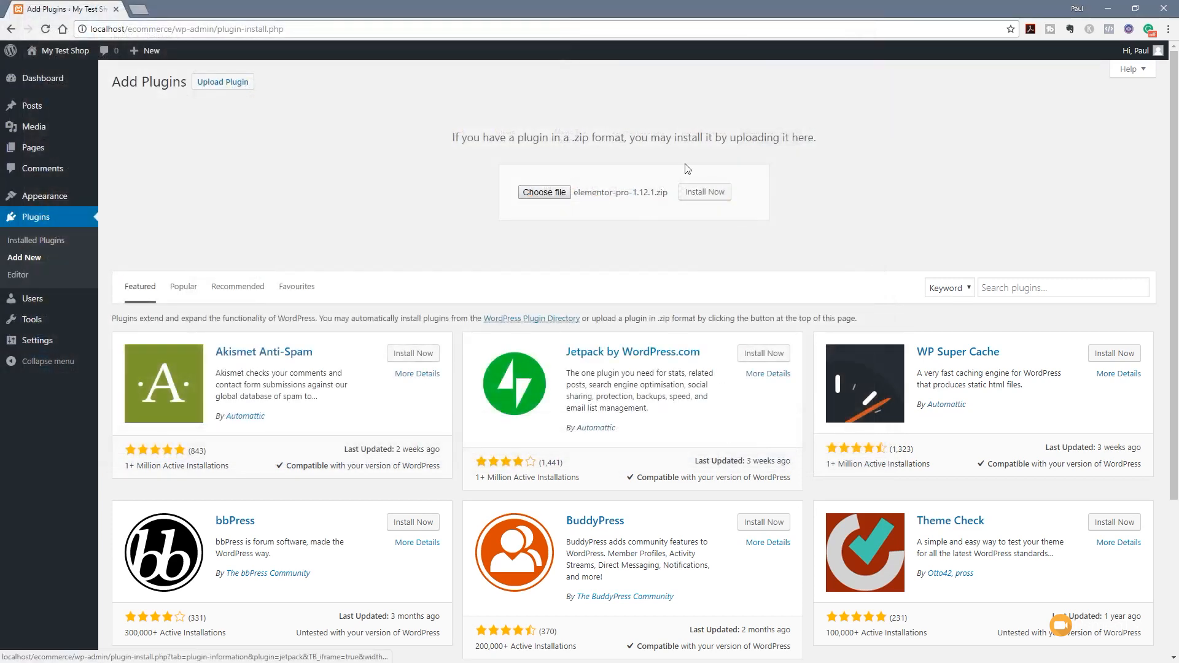
{"action": "left_click", "coordinate": [713, 192]}
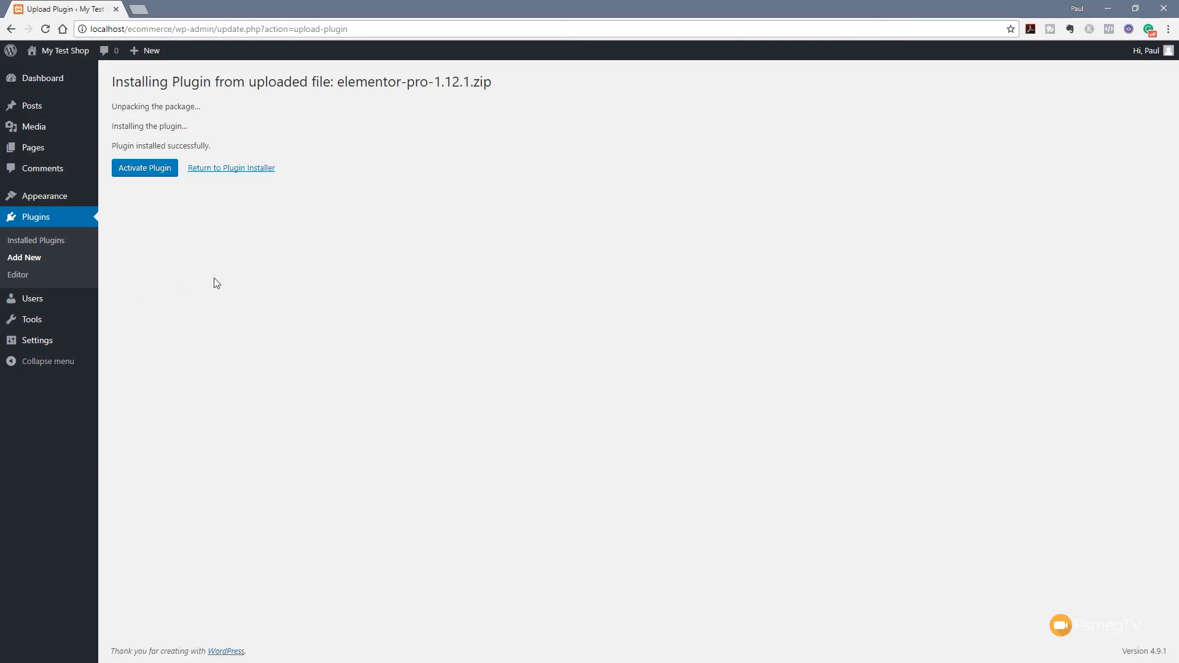
{"action": "left_click", "coordinate": [254, 169]}
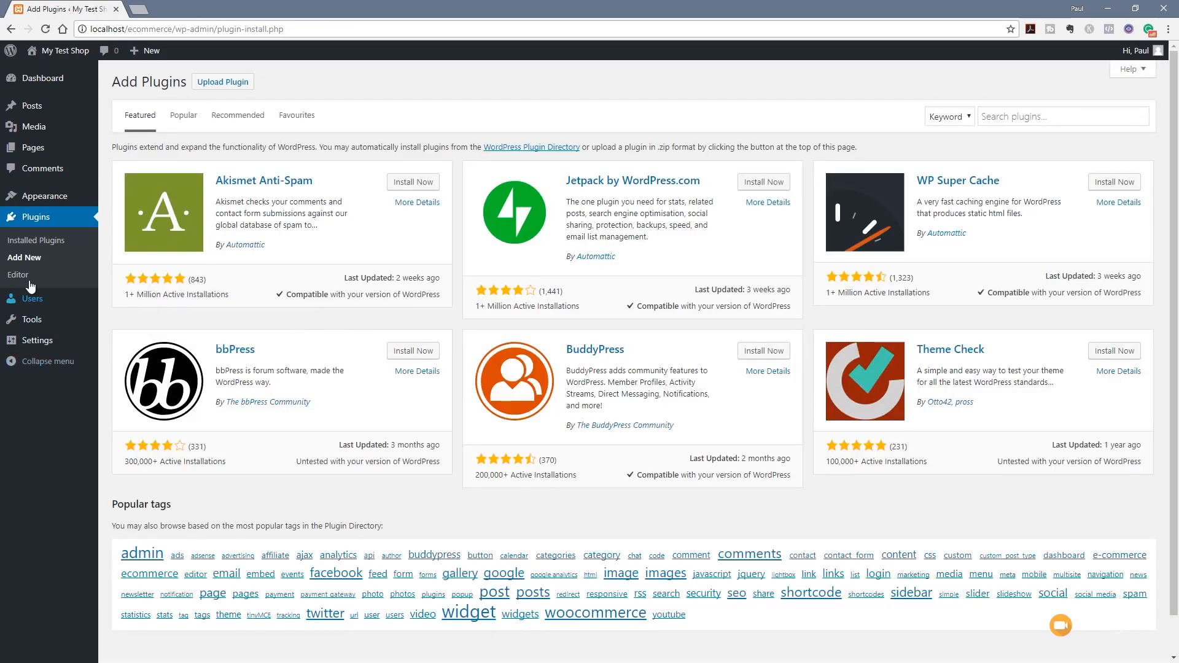
Activate the Elementor, Elementor Pro and WooCommerce plugins from the Installed Plugins list
{"action": "left_click", "coordinate": [30, 244]}
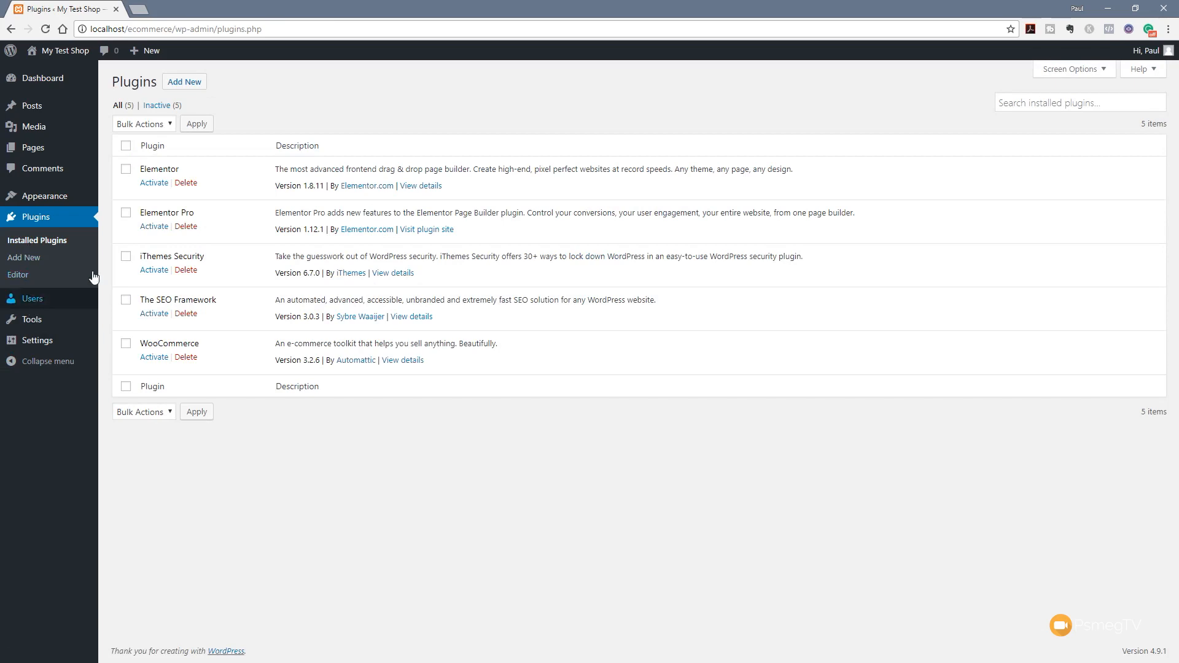
{"action": "left_click", "coordinate": [162, 185]}
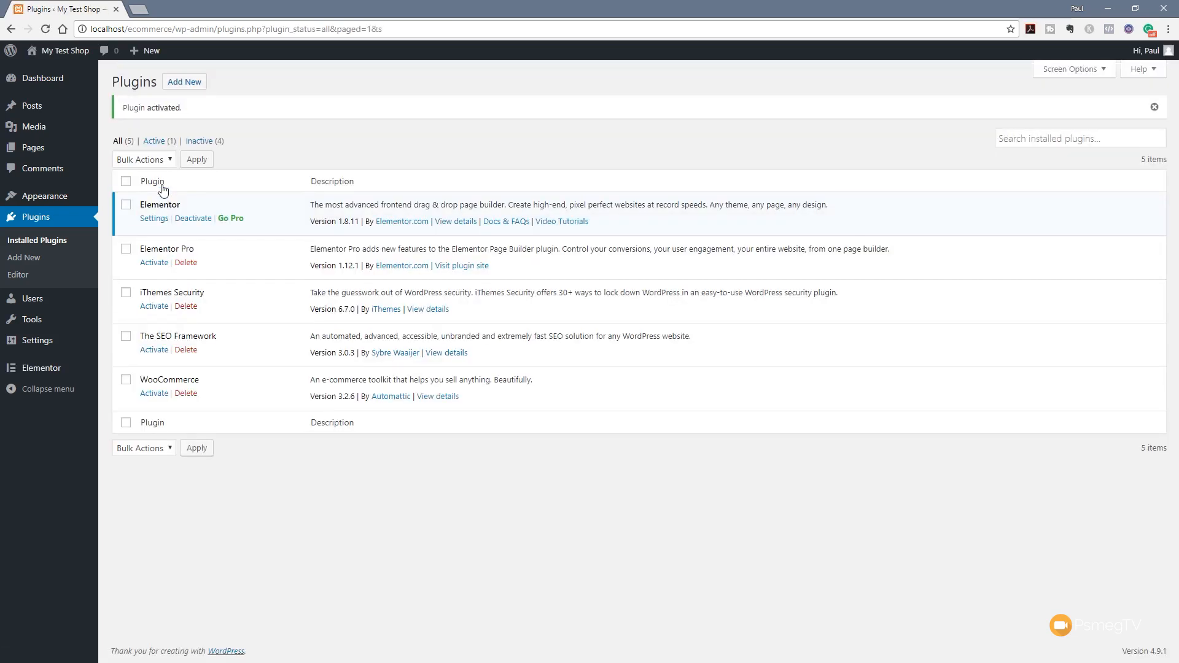
{"action": "left_click", "coordinate": [154, 264]}
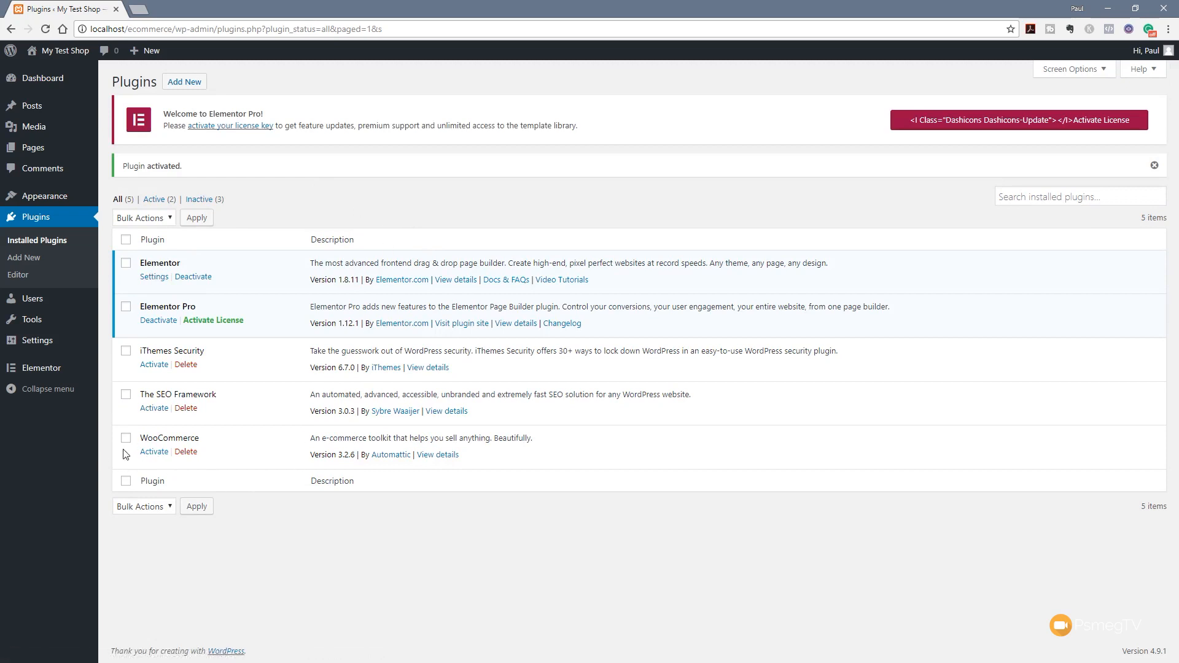
{"action": "left_click", "coordinate": [154, 452]}
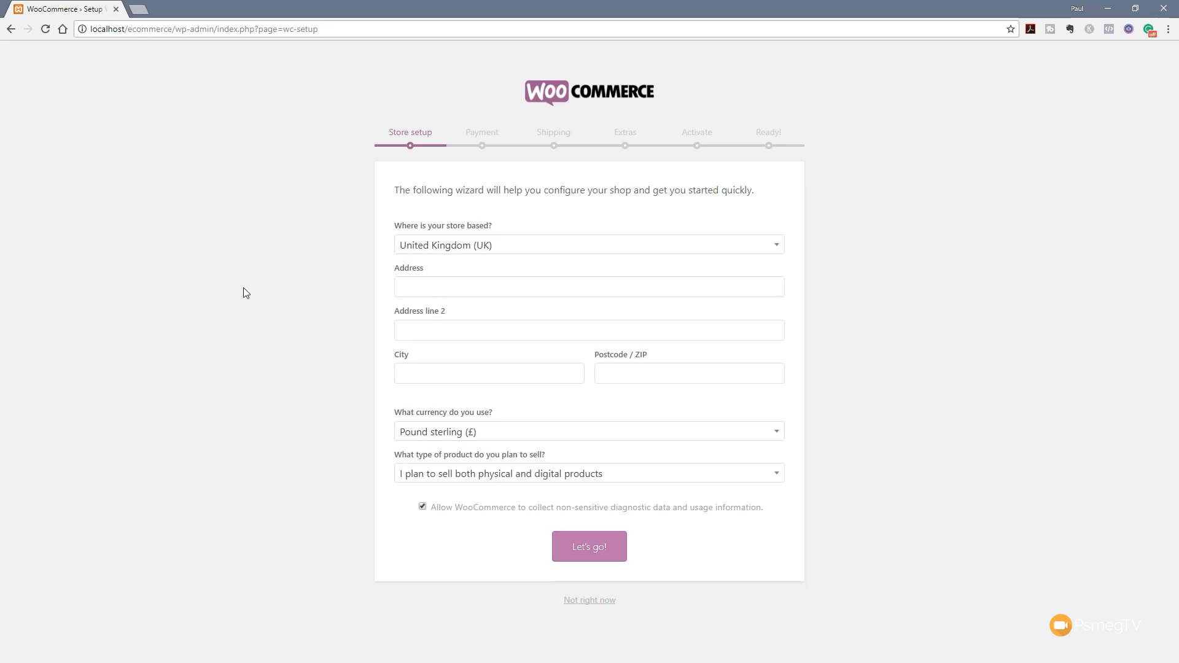
Fill in the store's street address, city and postcode in the setup wizard
{"action": "left_click", "coordinate": [431, 294]}
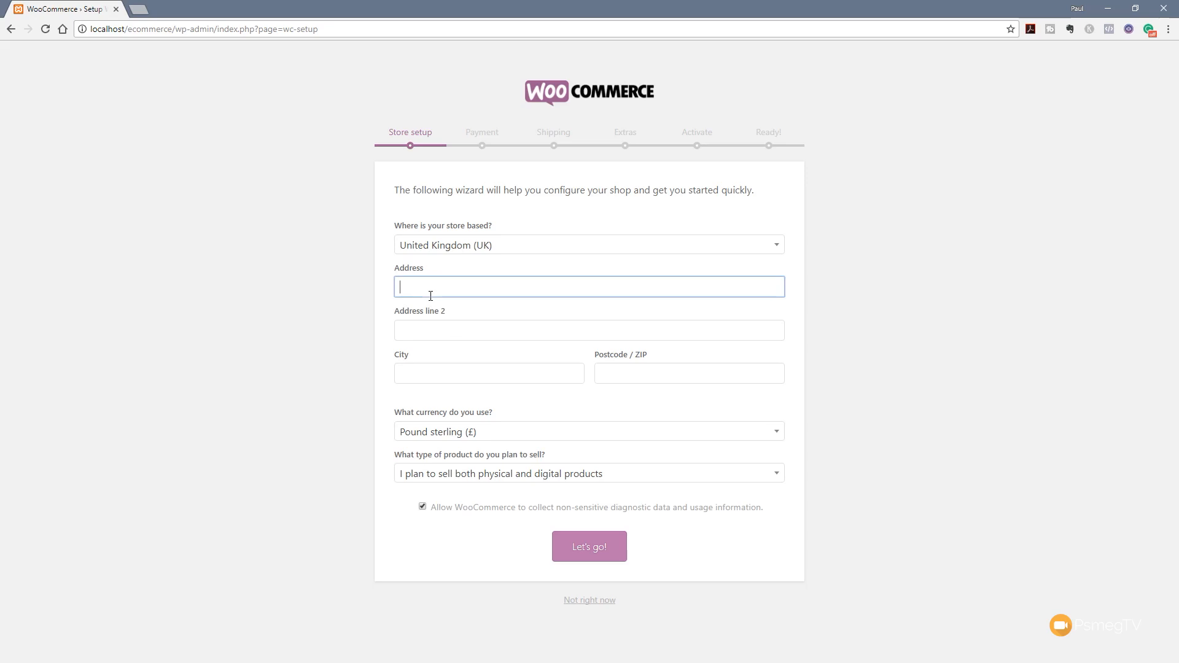
{"action": "type", "text": "My Street"}
{"action": "left_click", "coordinate": [418, 377]}
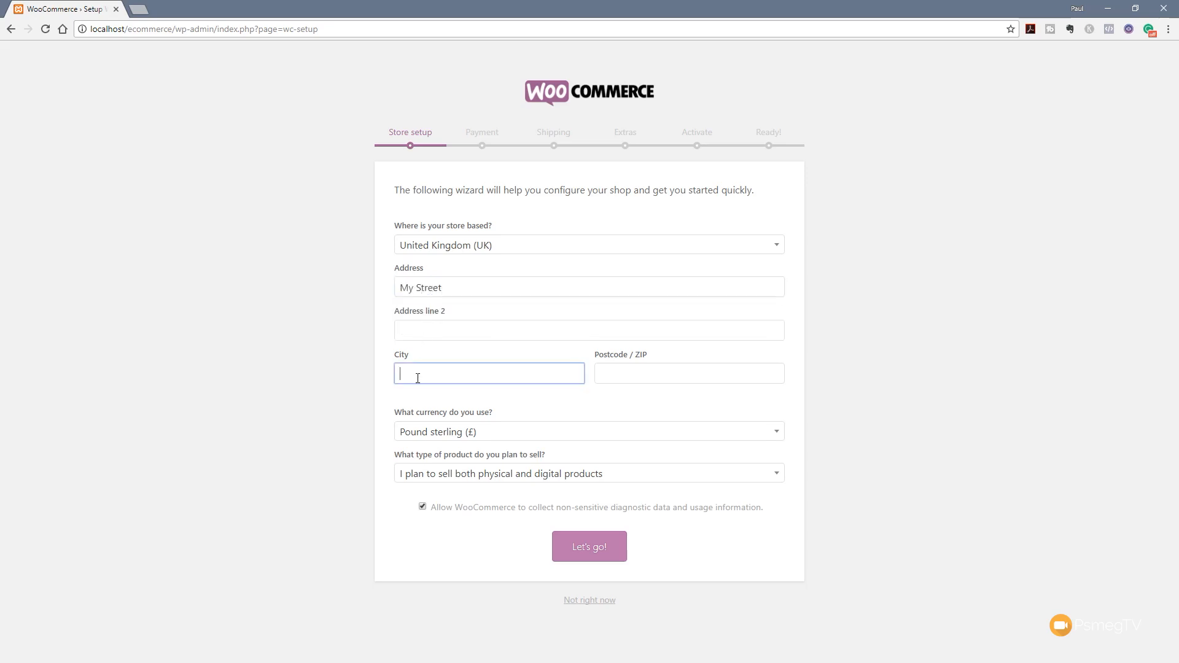
{"action": "type", "text": "My City"}
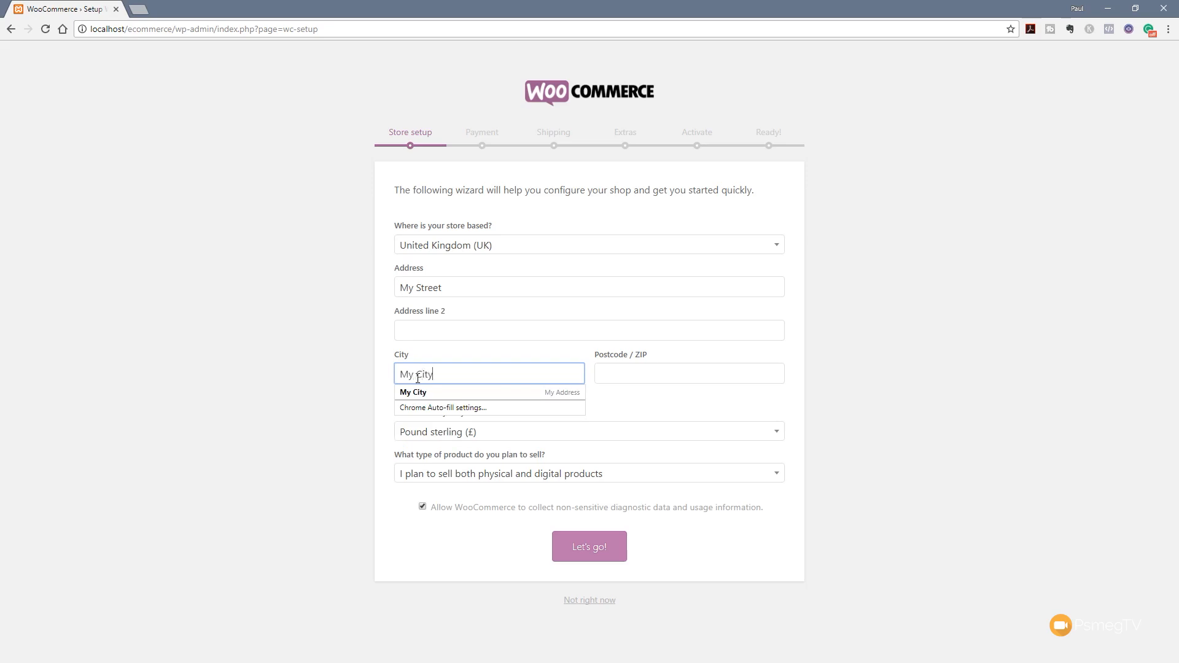
{"action": "left_click", "coordinate": [610, 368]}
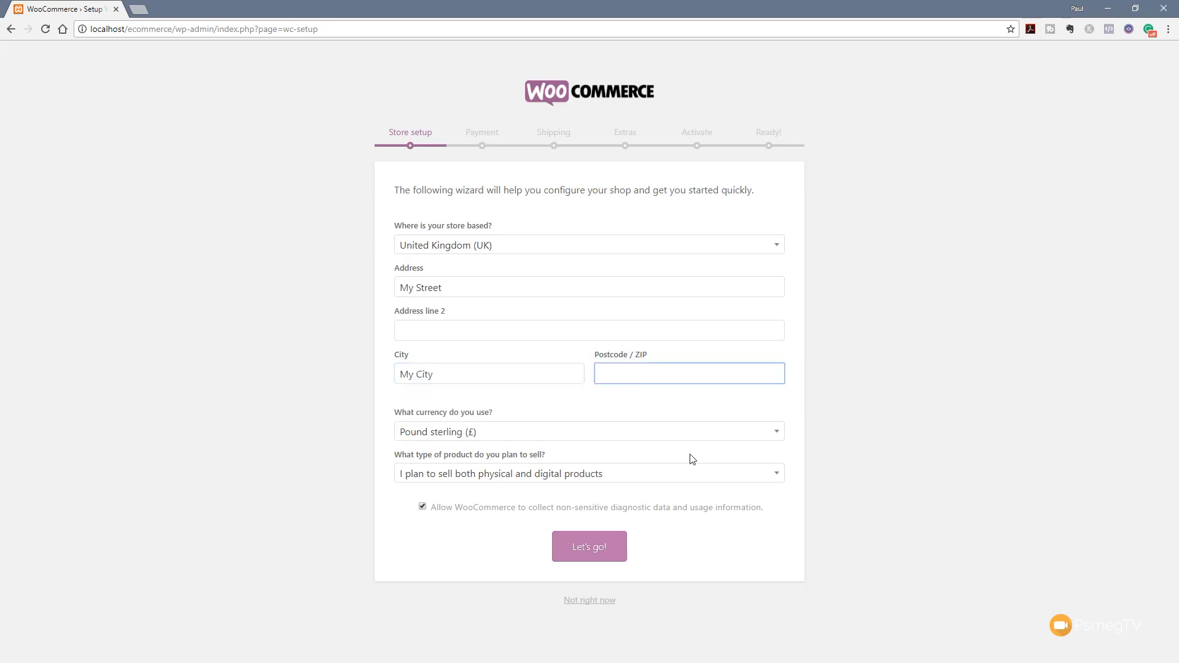
{"action": "type", "text": "NP"}
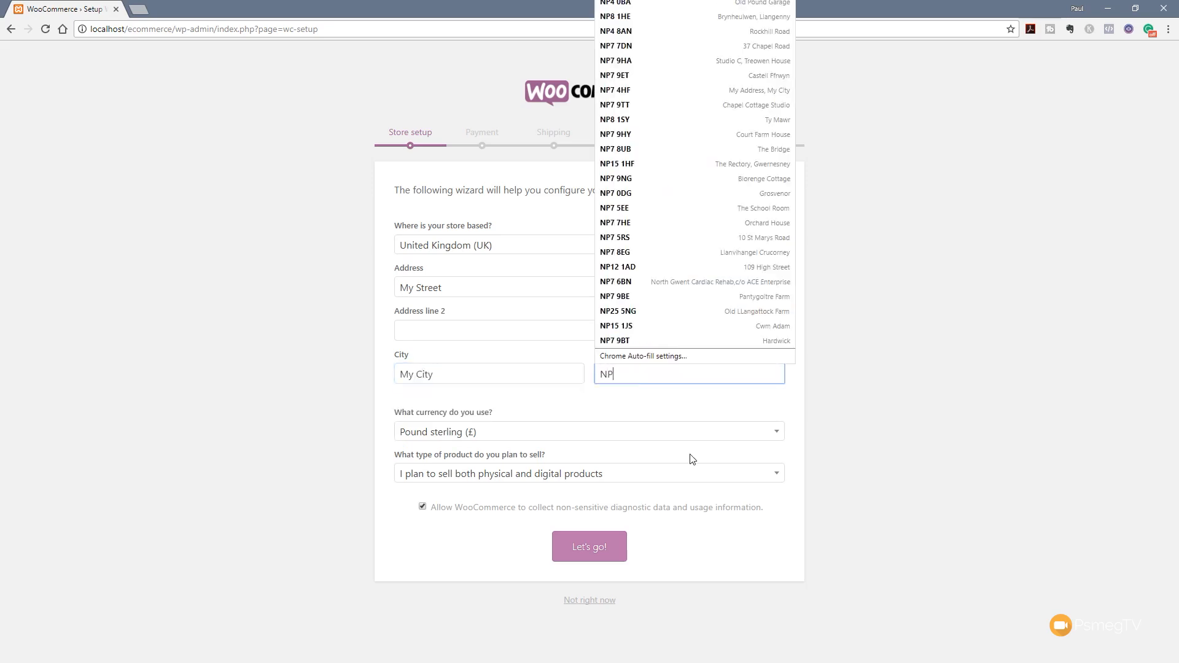
{"action": "type", "text": "5 8HN"}
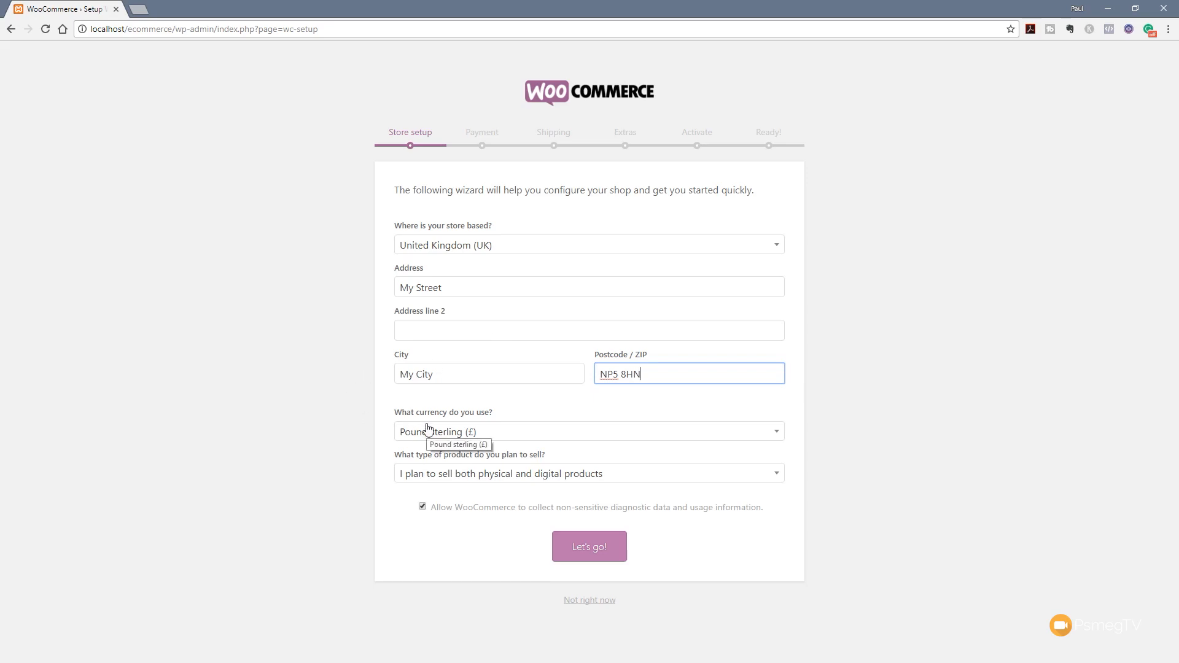
Keep Pound sterling as the currency, opt out of diagnostic data sharing, and continue to Payment
{"action": "left_click", "coordinate": [447, 431]}
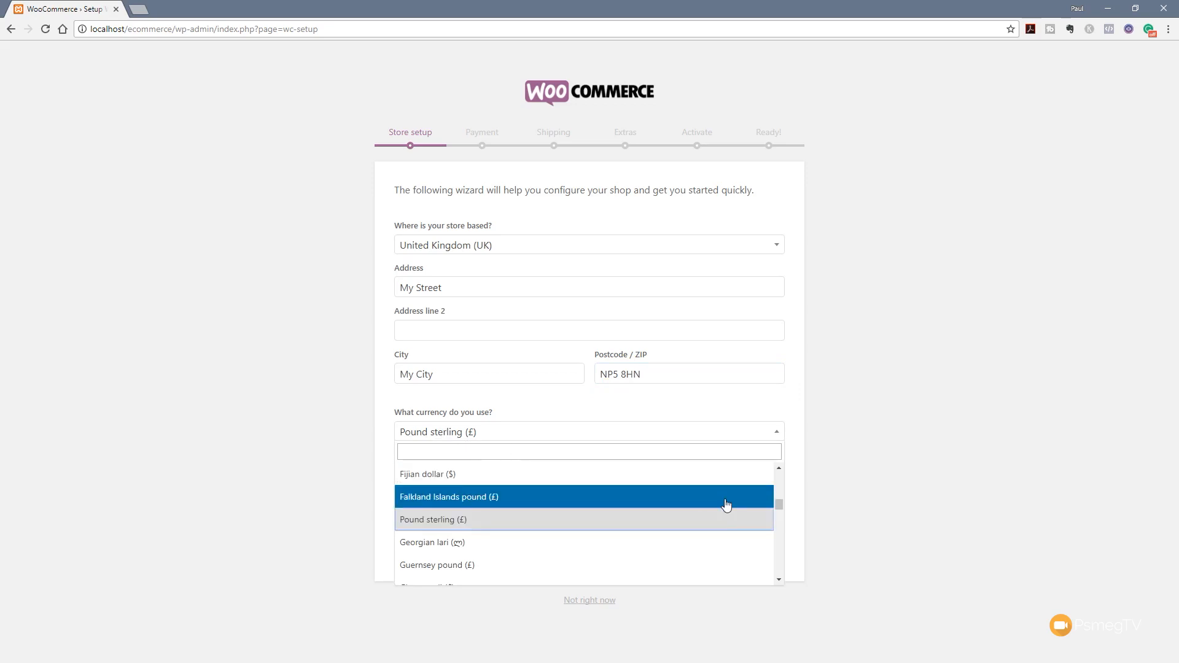
{"action": "left_click", "coordinate": [344, 435]}
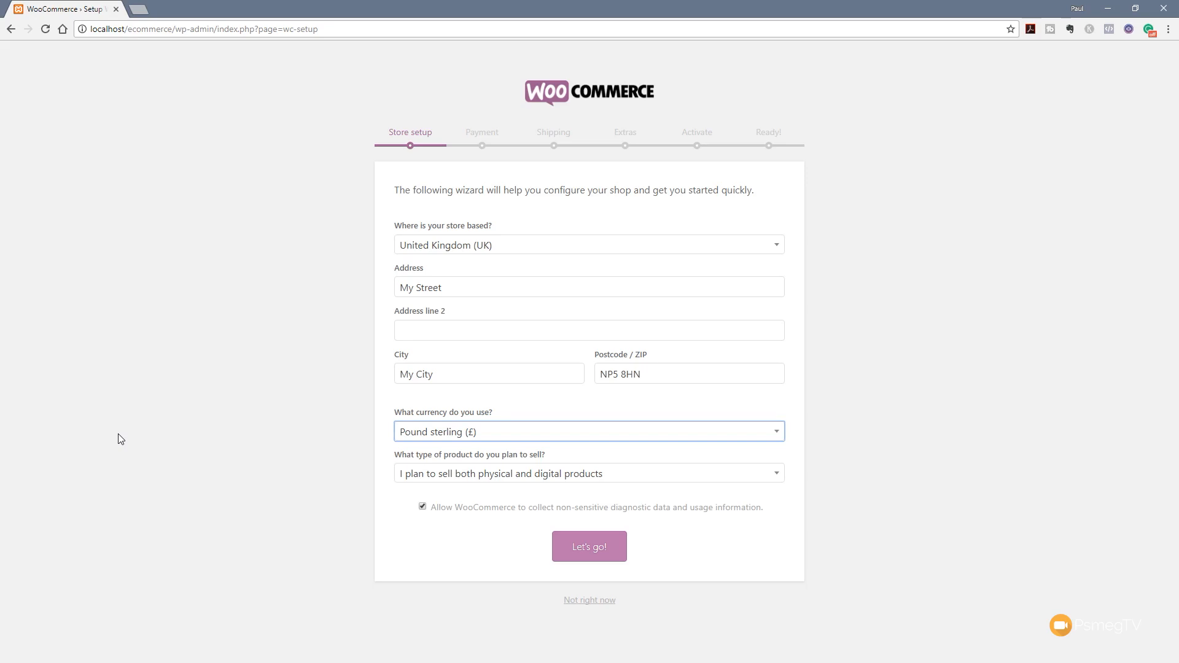
{"action": "left_click", "coordinate": [424, 508]}
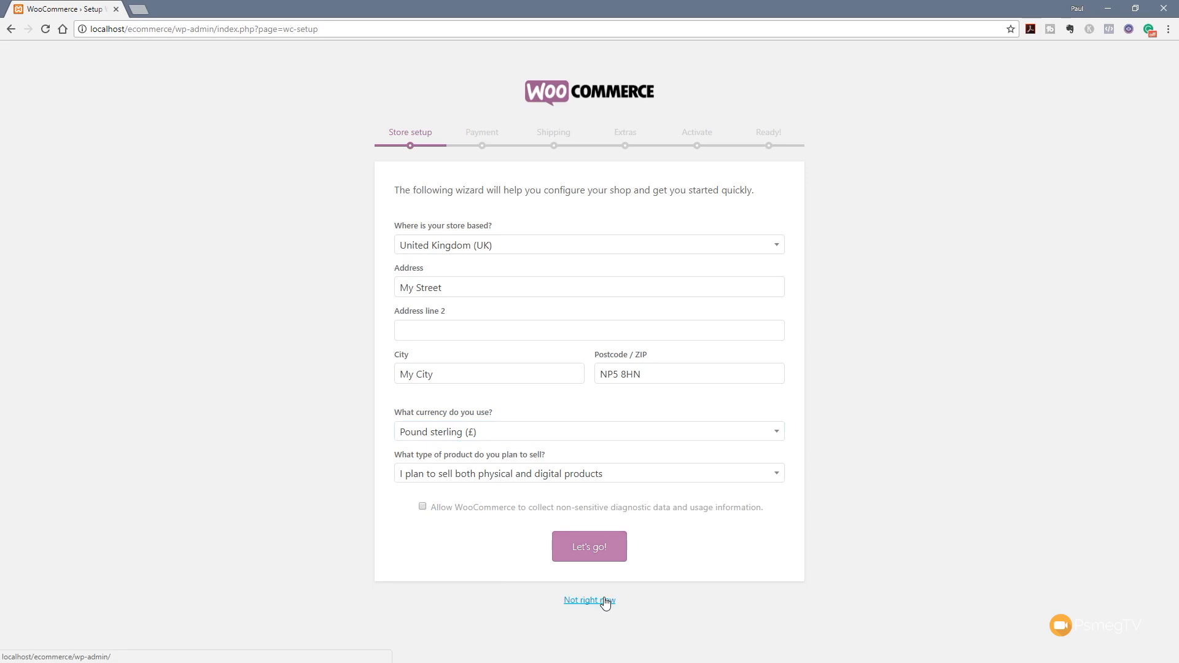
{"action": "left_click", "coordinate": [590, 550]}
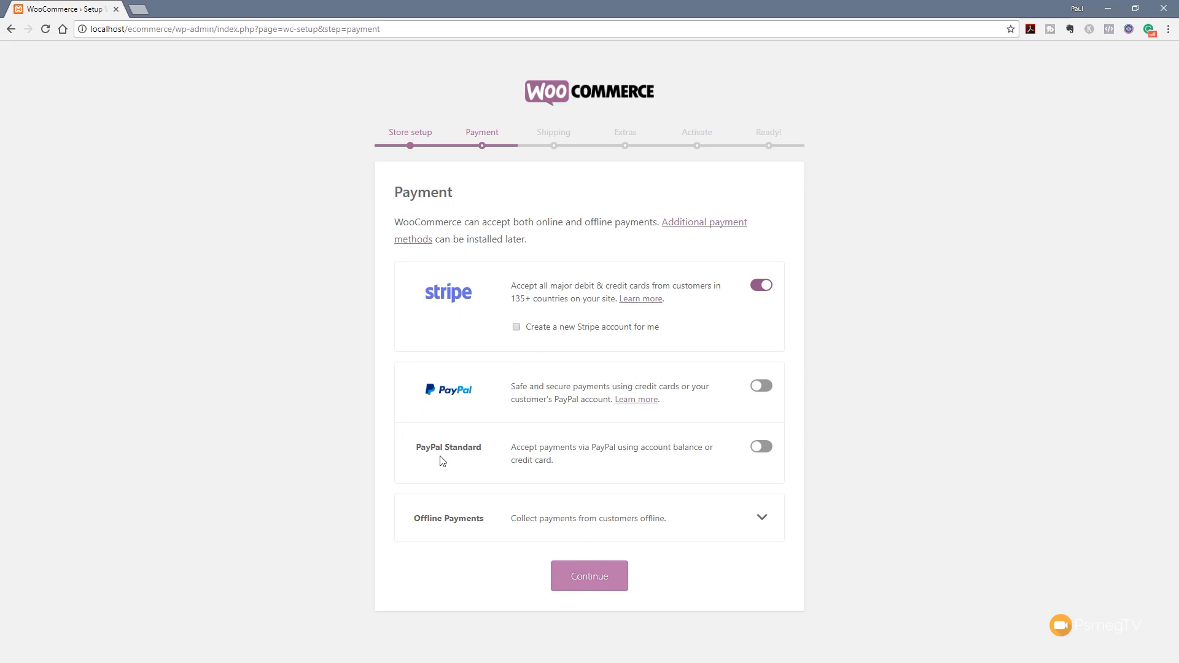
Enable PayPal Standard and the offline Cash on delivery option alongside Stripe, then continue to Shipping
{"action": "left_click", "coordinate": [763, 521]}
{"action": "scroll", "coordinate": [817, 516], "scroll_direction": "down", "scroll_amount": 2}
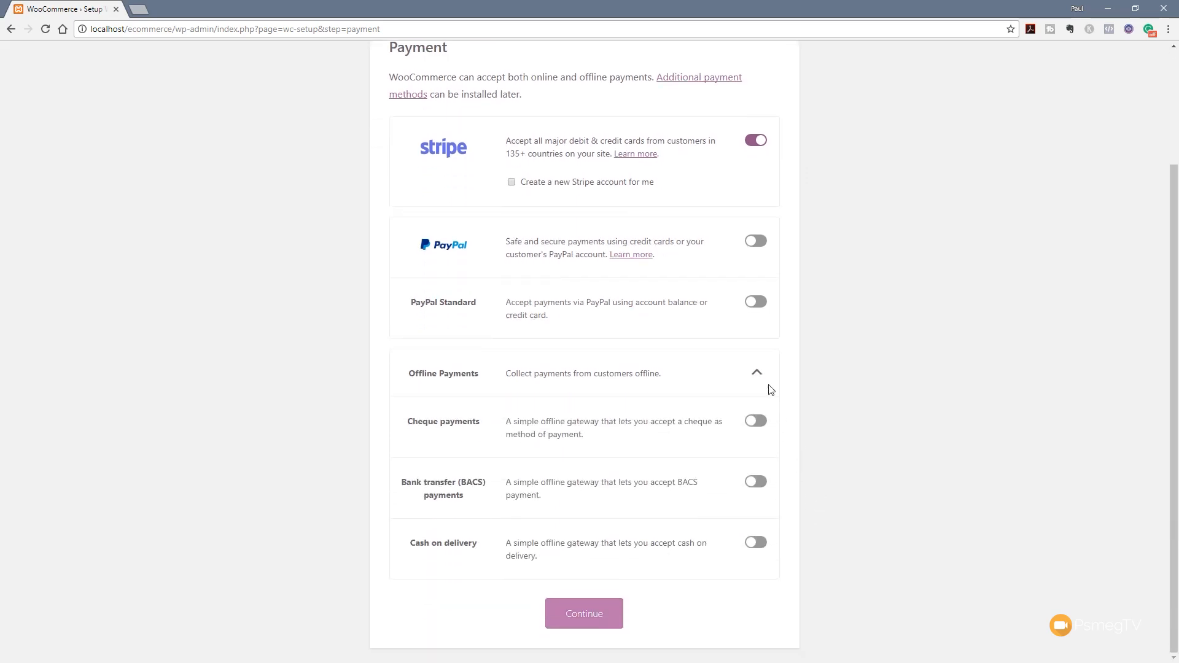
{"action": "left_click", "coordinate": [757, 372]}
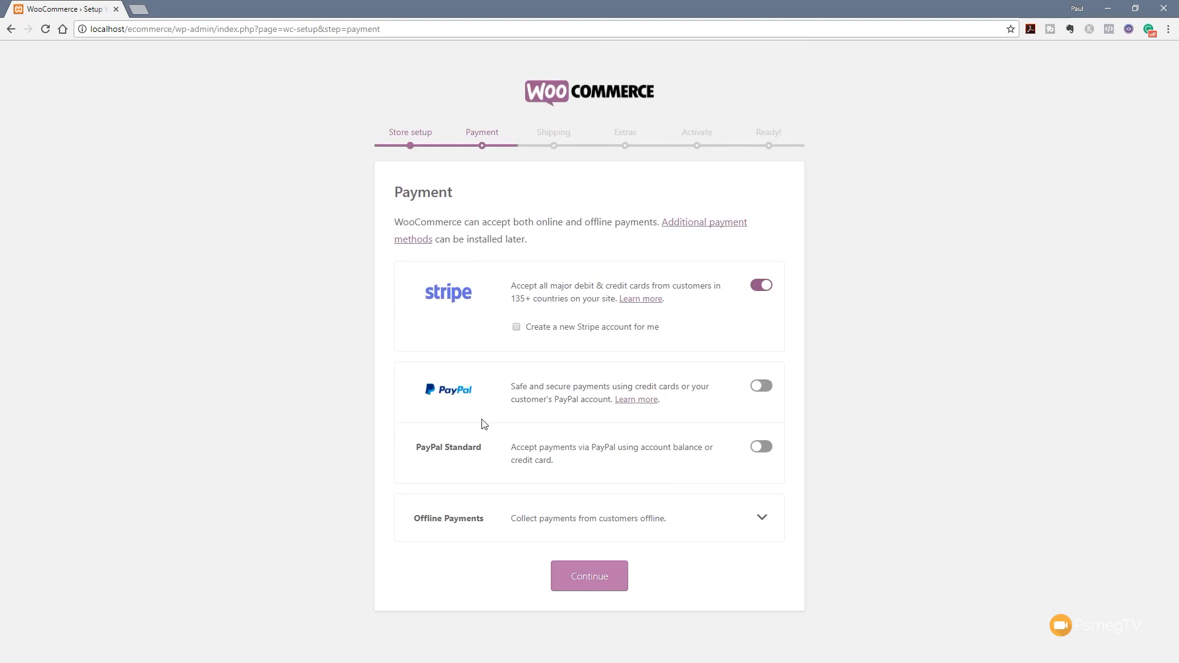
{"action": "left_click", "coordinate": [763, 447]}
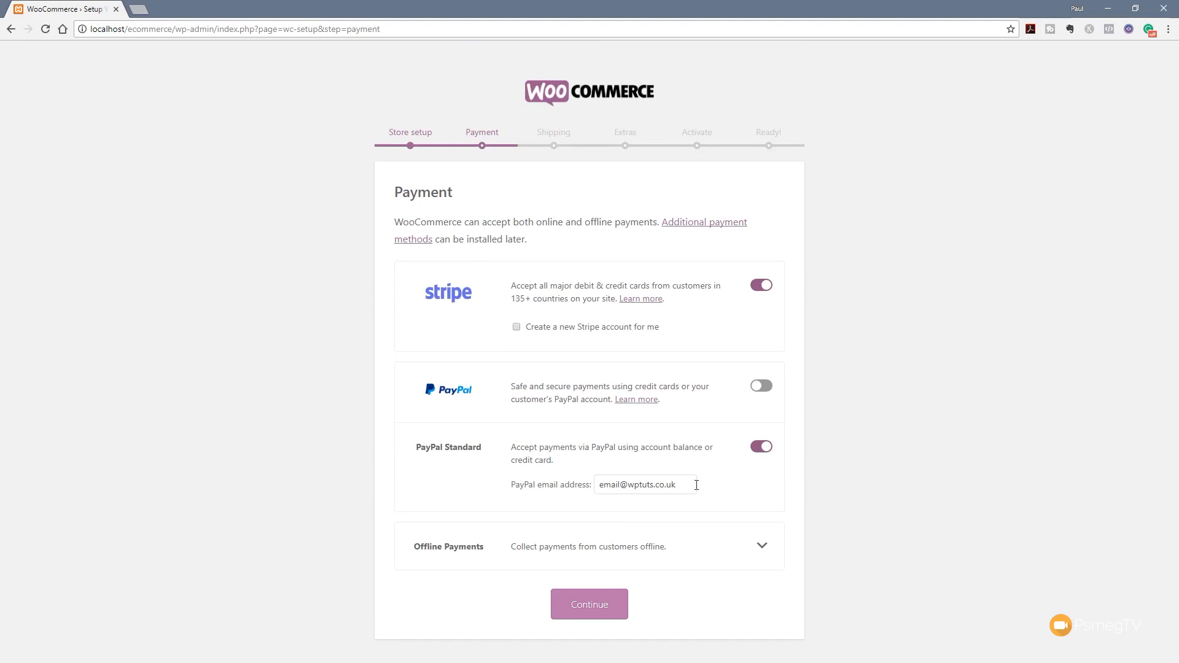
{"action": "left_click", "coordinate": [762, 545]}
{"action": "scroll", "coordinate": [822, 529], "scroll_direction": "down", "scroll_amount": 2}
{"action": "scroll", "coordinate": [822, 530], "scroll_direction": "down", "scroll_amount": 1}
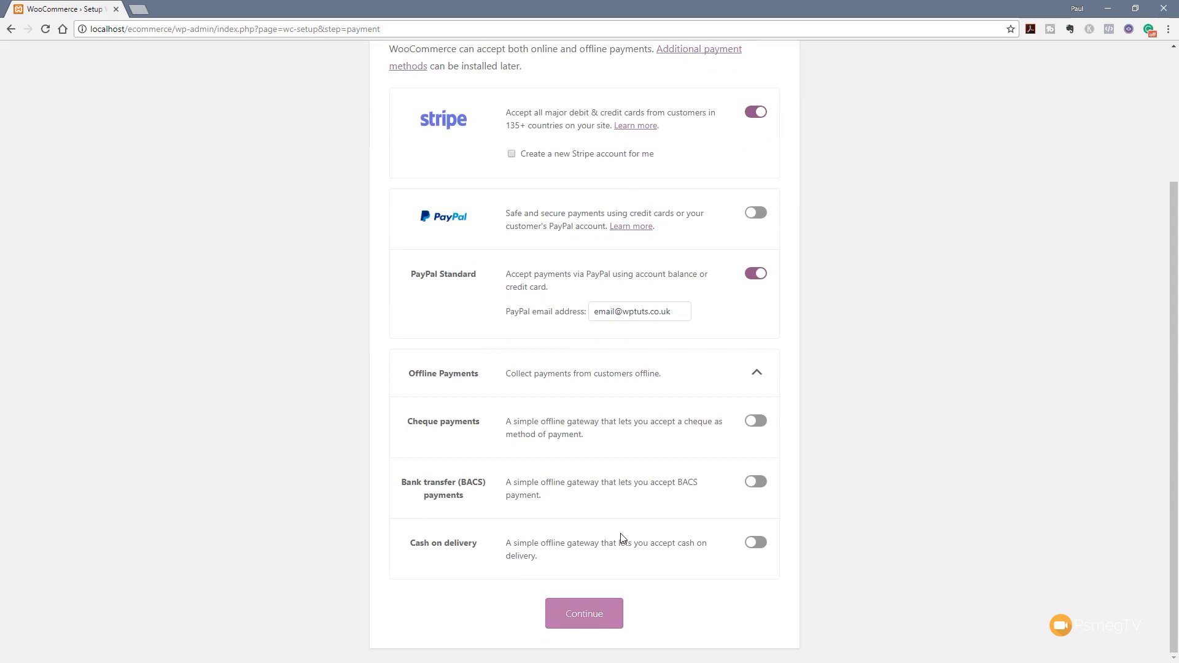
{"action": "left_click", "coordinate": [760, 547]}
{"action": "left_click", "coordinate": [586, 613]}
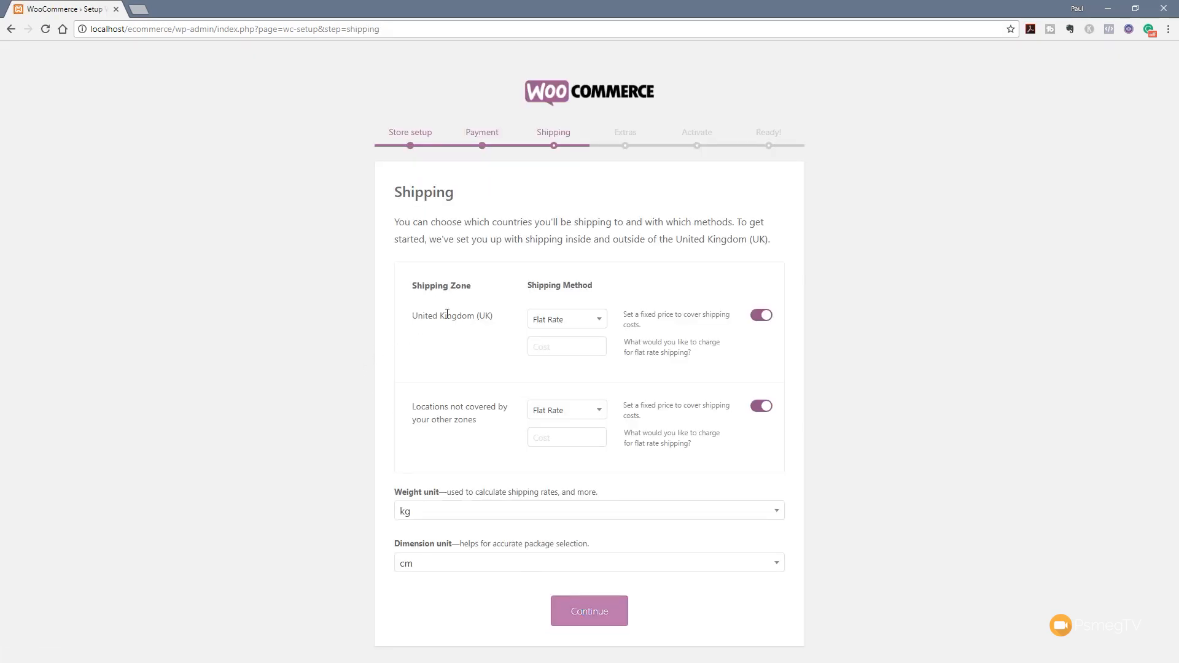
Keep Flat Rate for United Kingdom shipping and set its cost to 4.95
{"action": "left_click", "coordinate": [576, 323]}
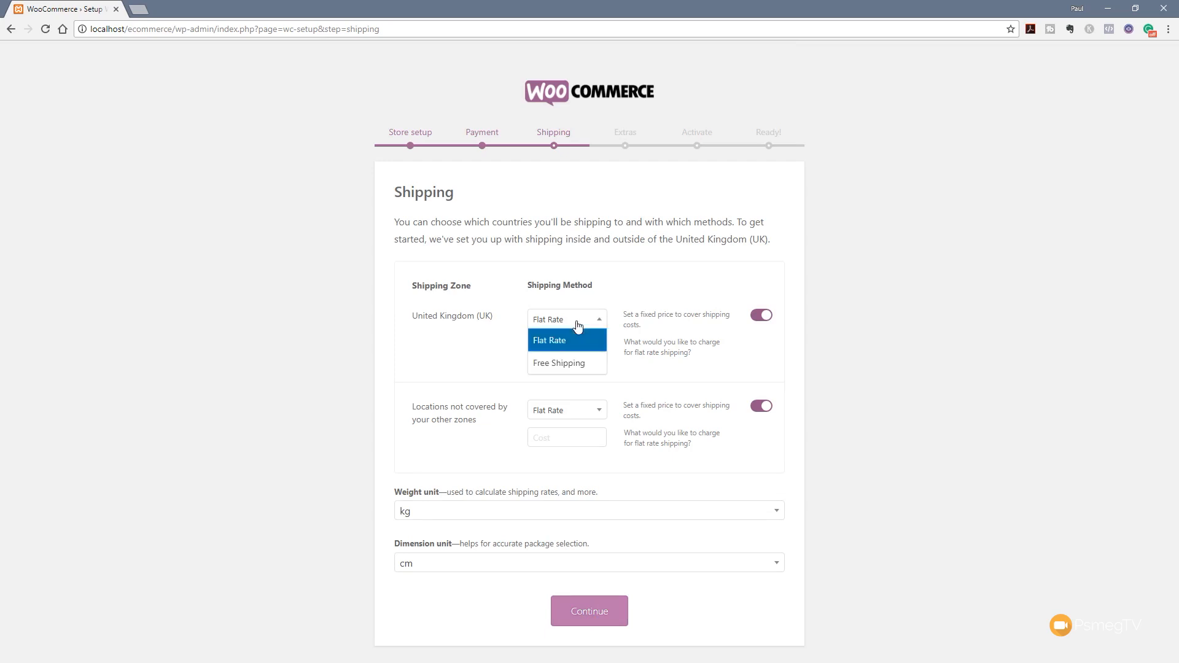
{"action": "left_click", "coordinate": [491, 337]}
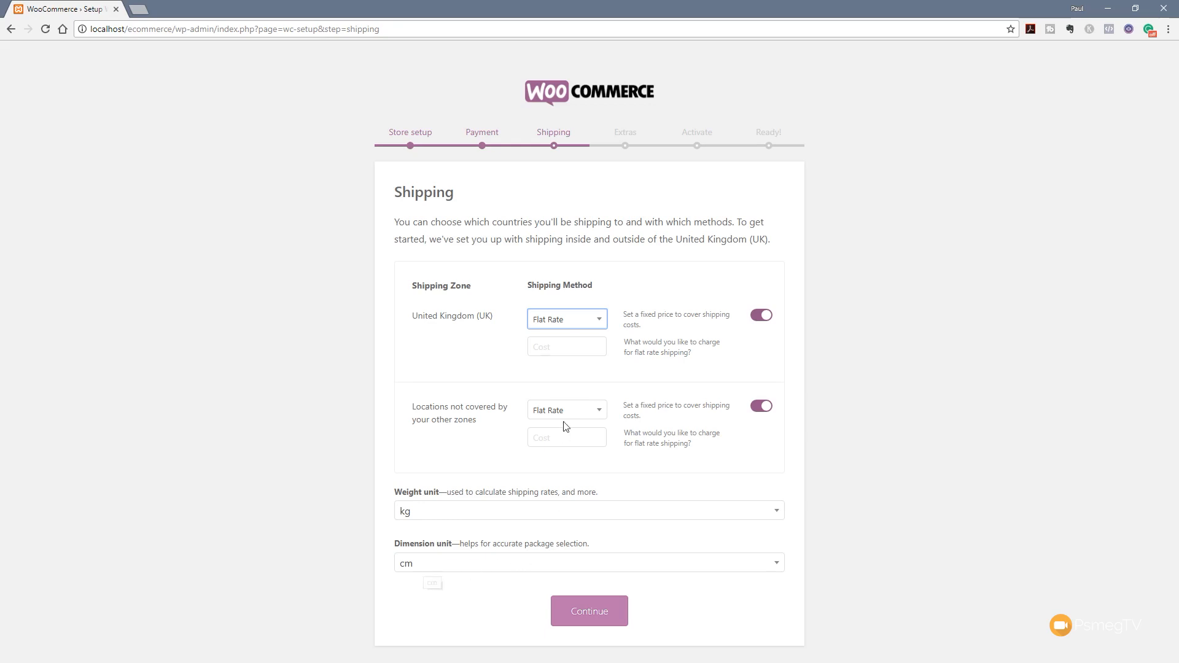
{"action": "left_click", "coordinate": [567, 348]}
{"action": "type", "text": "4.95"}
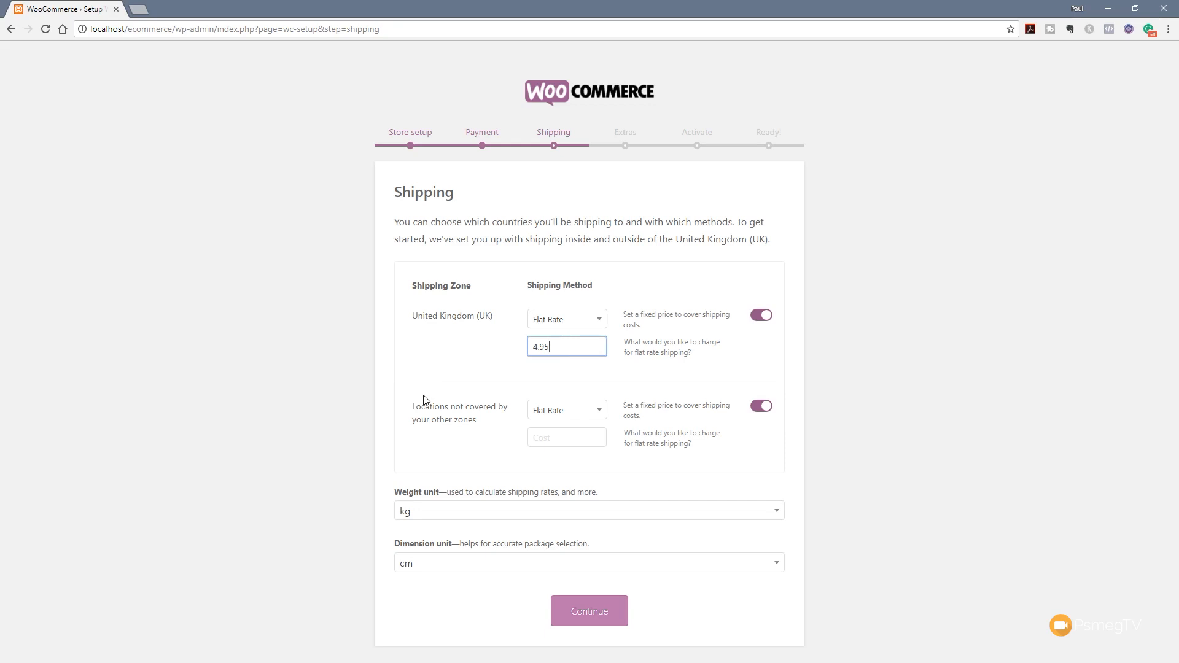
Set the flat-rate cost for all other locations to 9.95 and continue
{"action": "left_click", "coordinate": [570, 441]}
{"action": "type", "text": "9.95"}
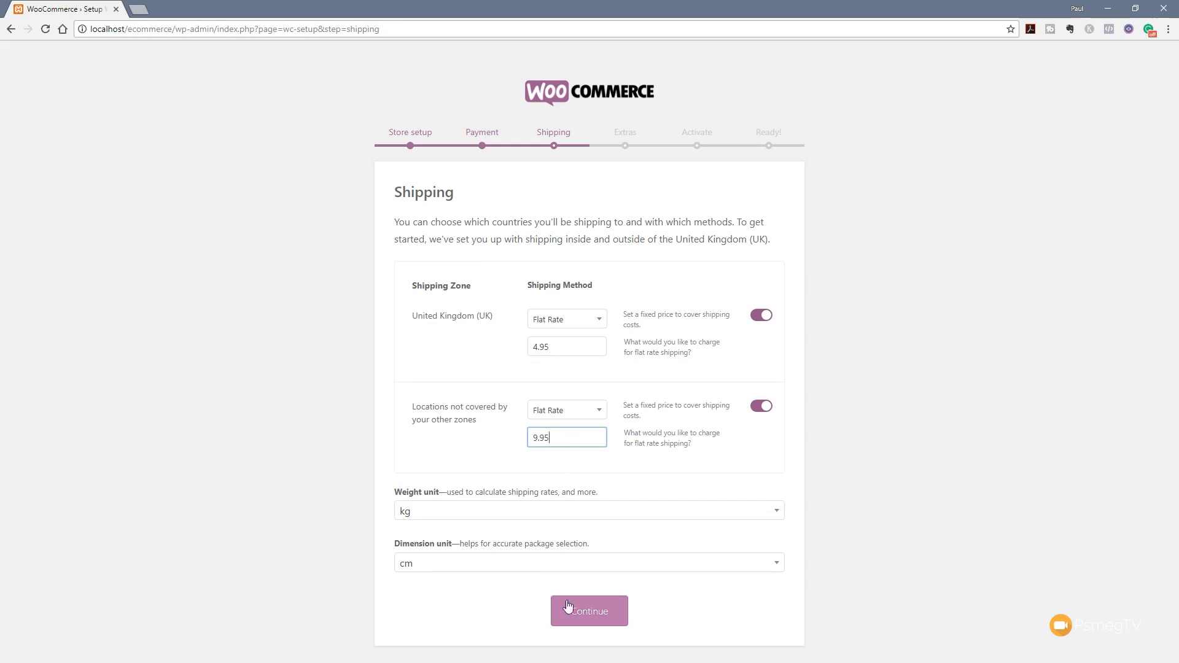
{"action": "left_click", "coordinate": [583, 613]}
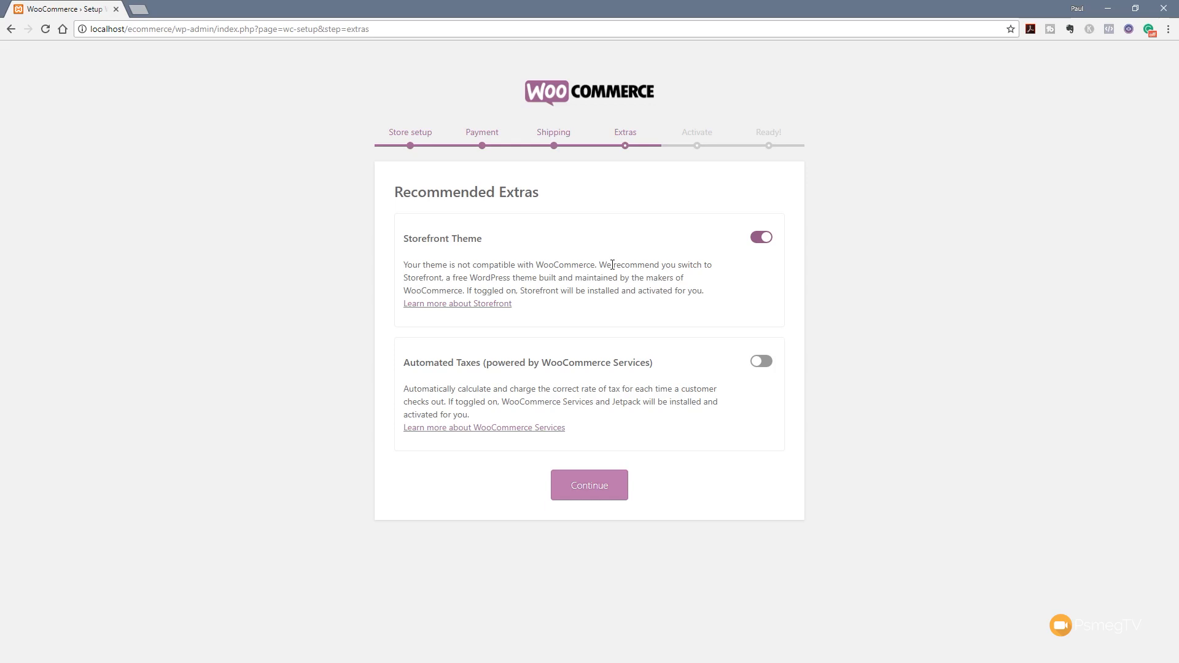
Turn off the Storefront Theme install and continue with Automated Taxes left off
{"action": "left_click", "coordinate": [760, 240]}
{"action": "left_click", "coordinate": [593, 495]}
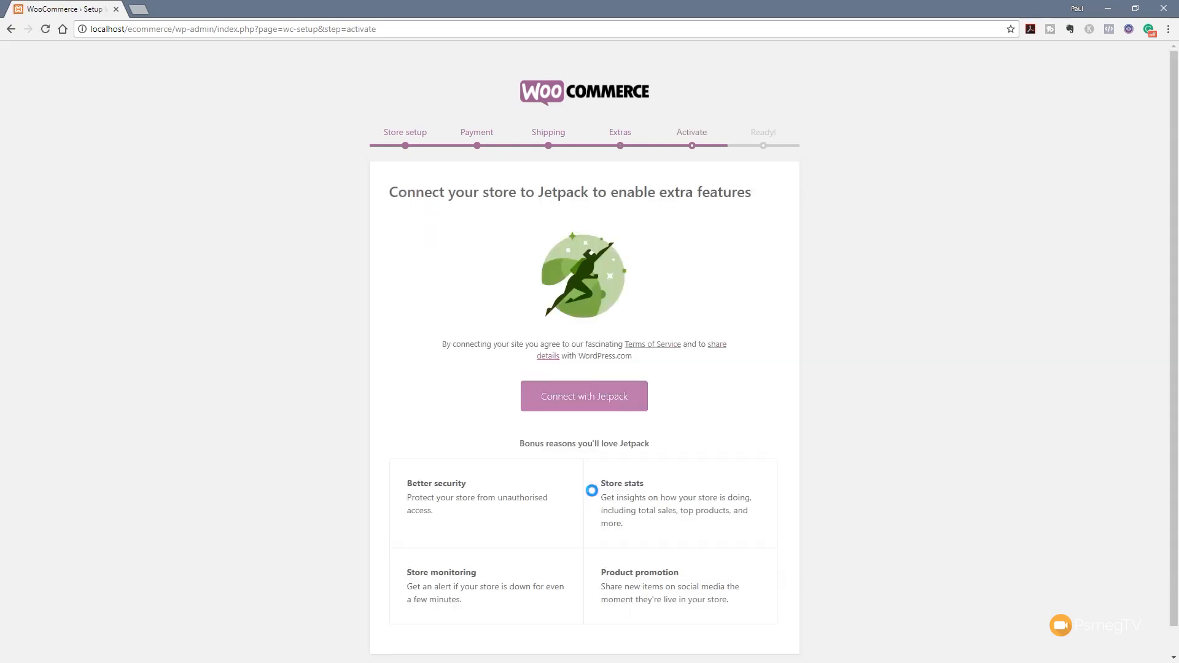
Skip the Jetpack connection on the Activate step to reach the Ready! page
{"action": "scroll", "coordinate": [299, 348], "scroll_direction": "down", "scroll_amount": 1}
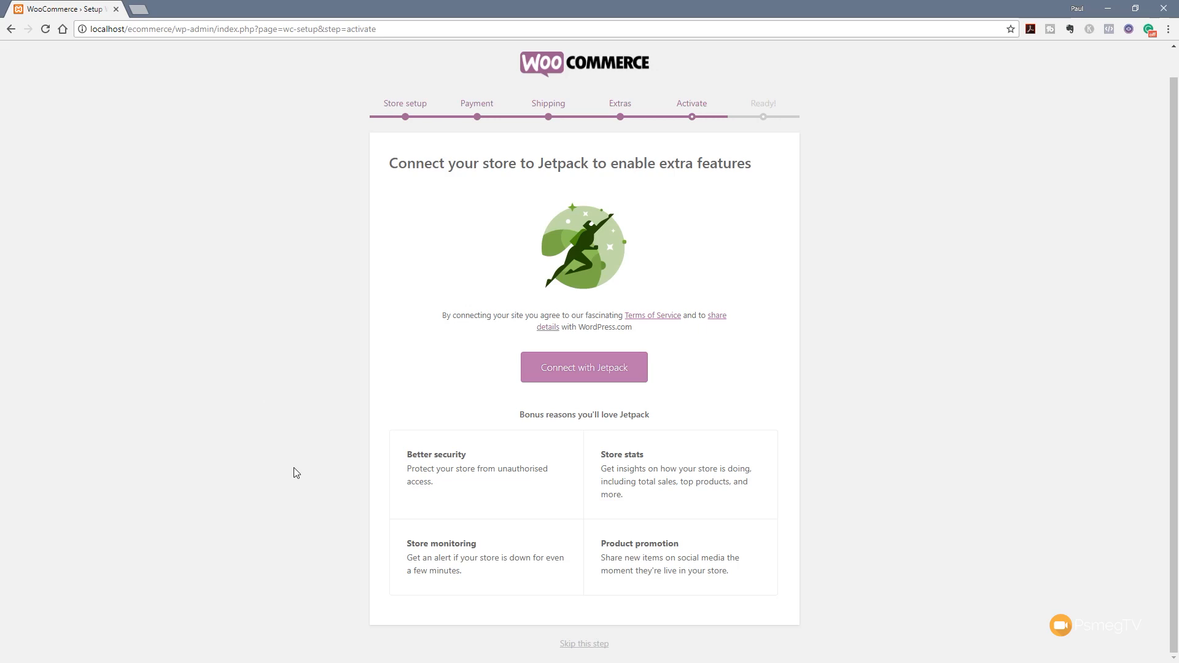
{"action": "scroll", "coordinate": [294, 469], "scroll_direction": "up", "scroll_amount": 1}
{"action": "scroll", "coordinate": [299, 445], "scroll_direction": "down", "scroll_amount": 1}
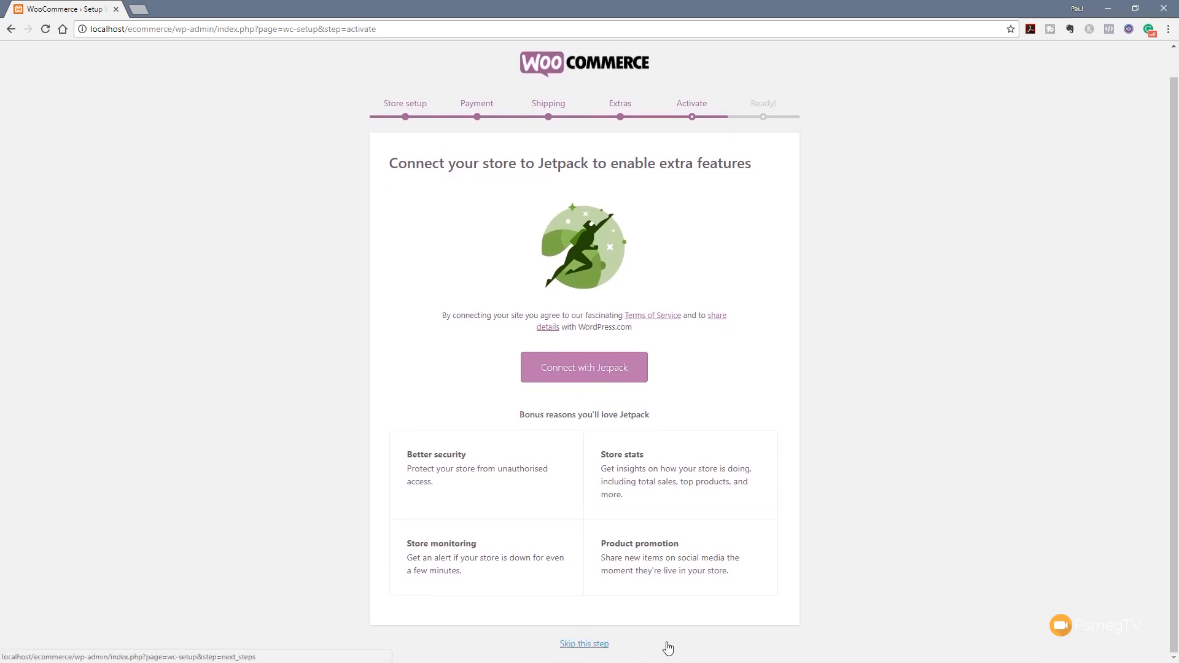
{"action": "left_click", "coordinate": [584, 645]}
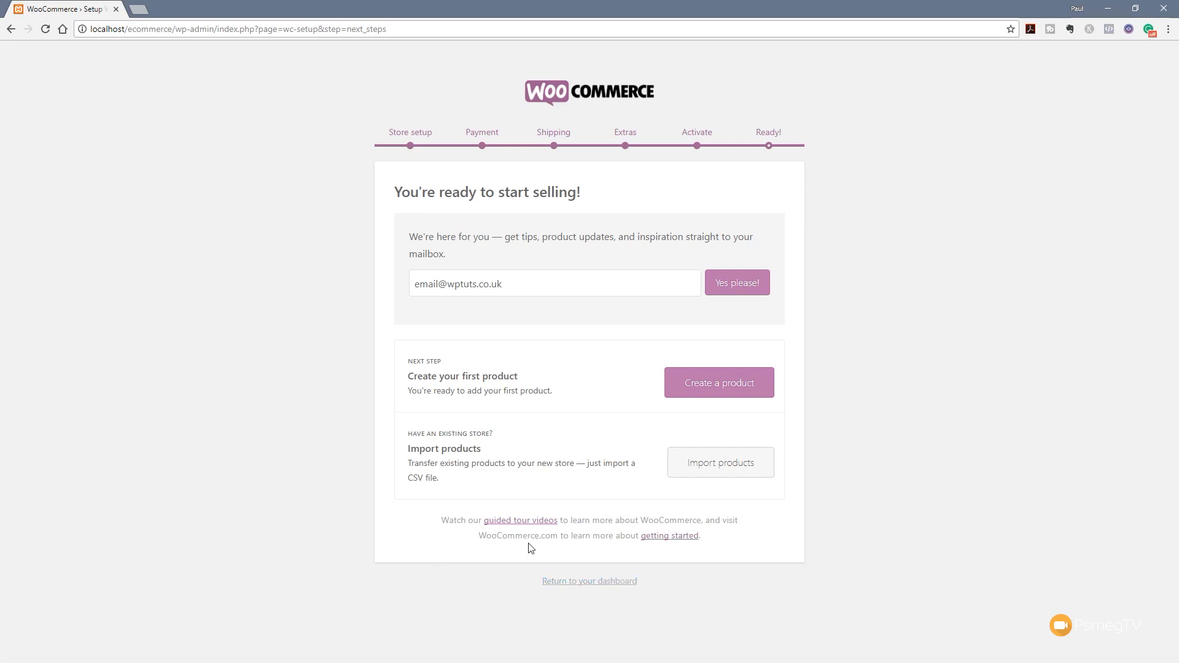
Use 'Return to your dashboard' on the Ready! page to get back to the admin Dashboard
{"action": "left_click", "coordinate": [605, 587]}
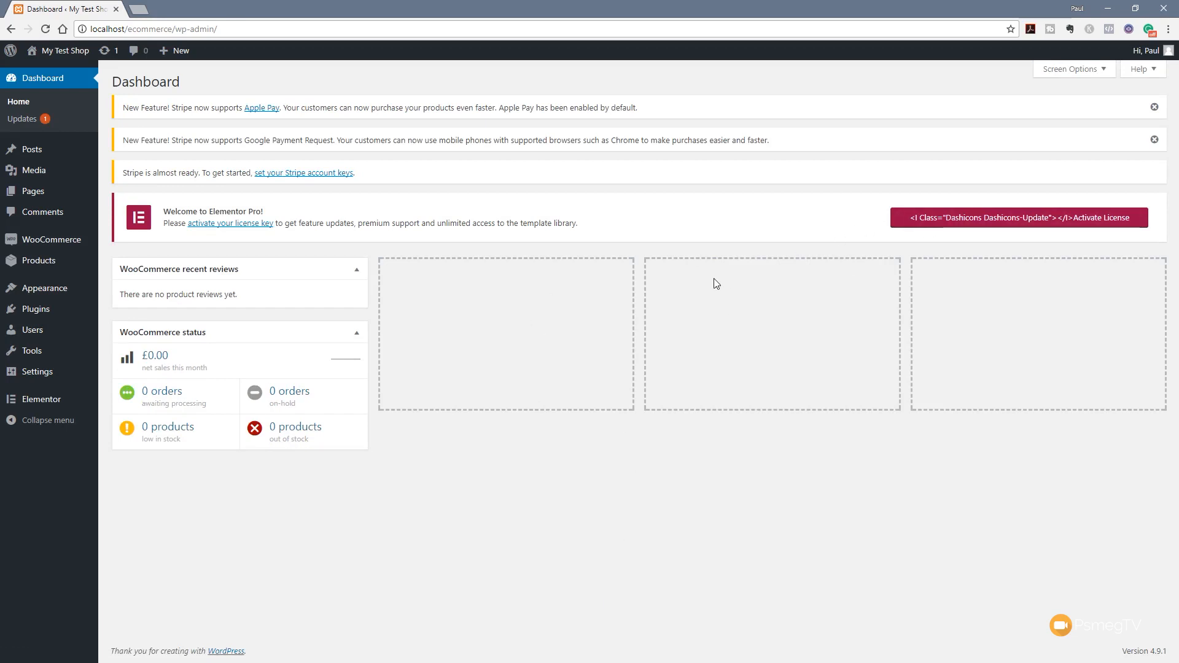
Dismiss the Apple Pay and Google Payment notices, move WooCommerce status to column two, open Elementor licensing
{"action": "left_click", "coordinate": [1152, 109]}
{"action": "left_click", "coordinate": [1154, 109]}
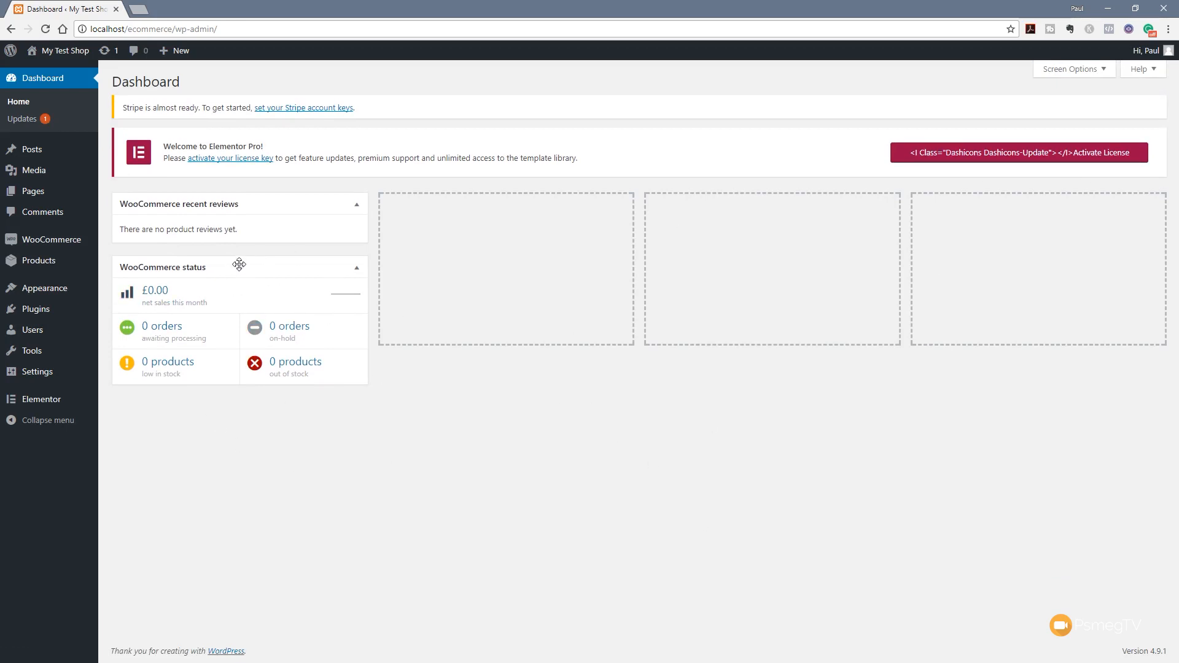
{"action": "left_click_drag", "start_coordinate": [240, 264], "coordinate": [505, 199]}
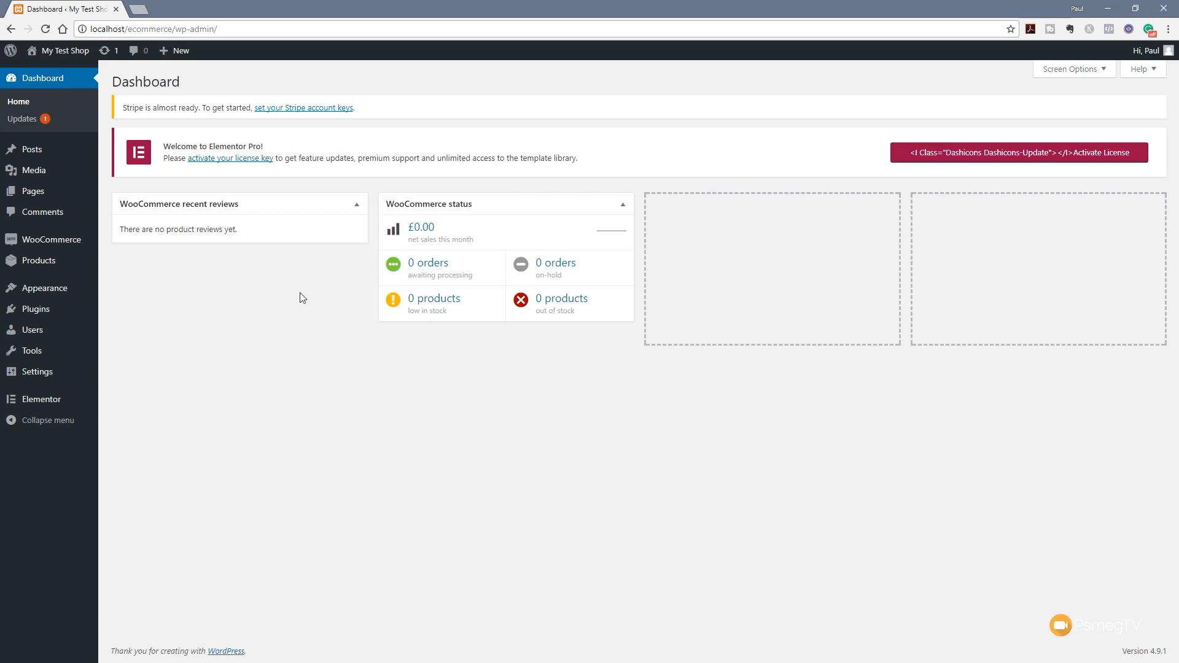
{"action": "left_click", "coordinate": [237, 159]}
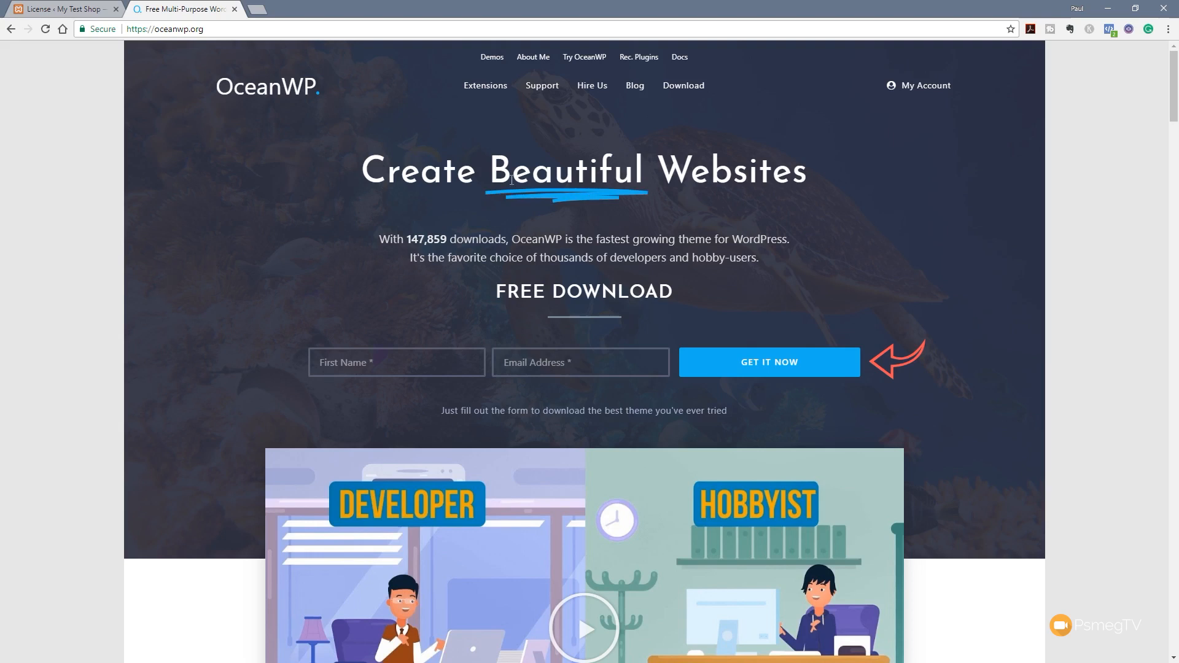
Go to the oceanwp.org free theme download form, then switch to the htdocs\ecommerce folder window
{"action": "left_click", "coordinate": [681, 85]}
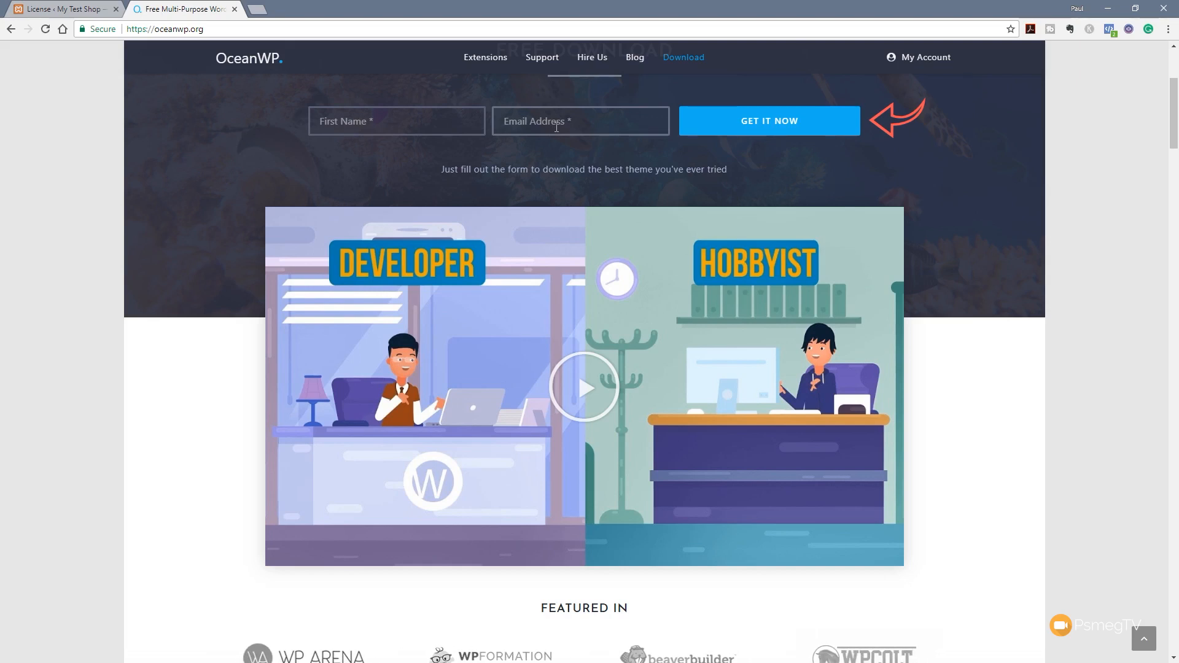
{"action": "key", "text": "alt+Tab"}
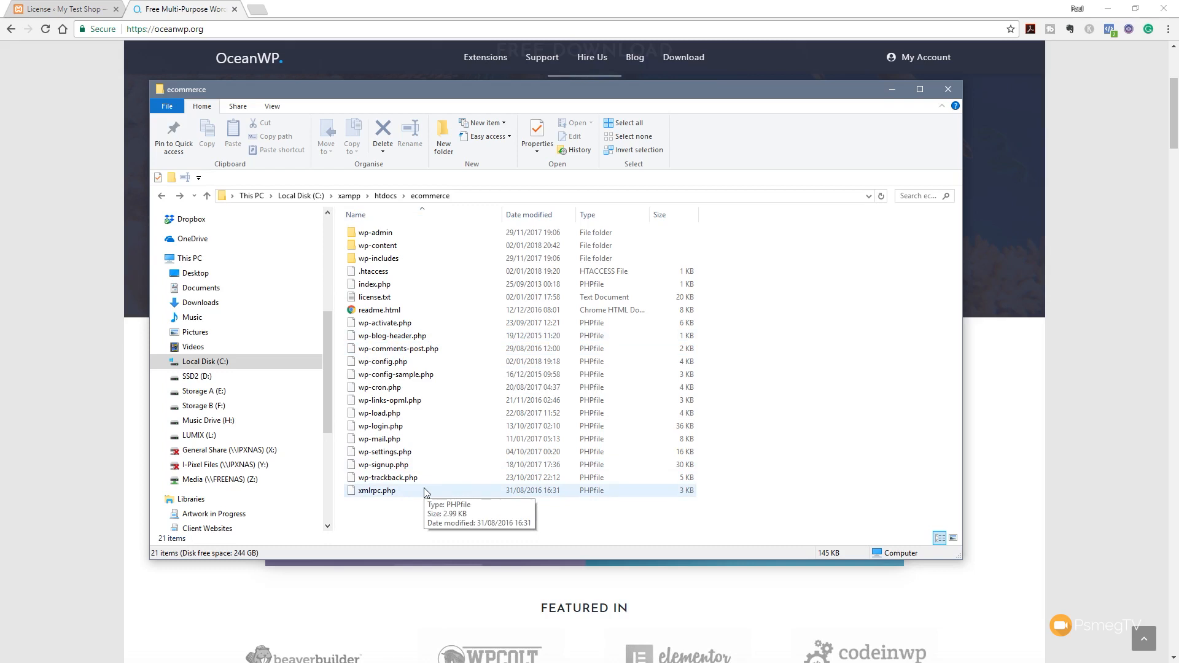
Navigate into wp-content\themes of the ecommerce site folder
{"action": "double_click", "coordinate": [408, 245]}
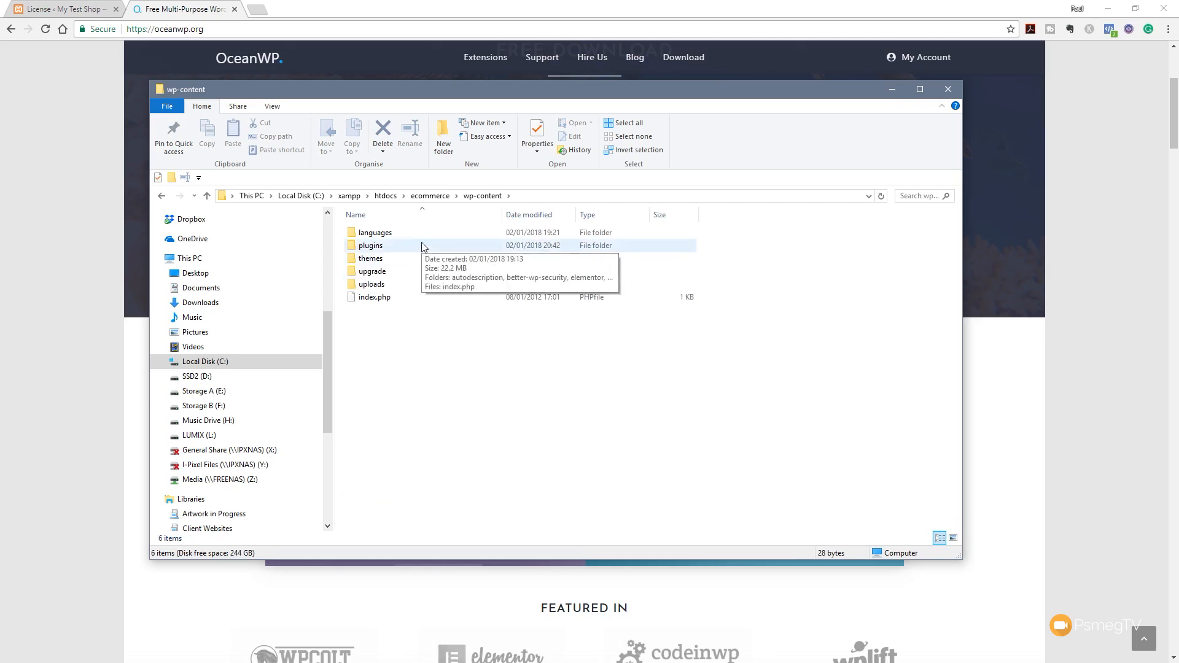
{"action": "double_click", "coordinate": [374, 259]}
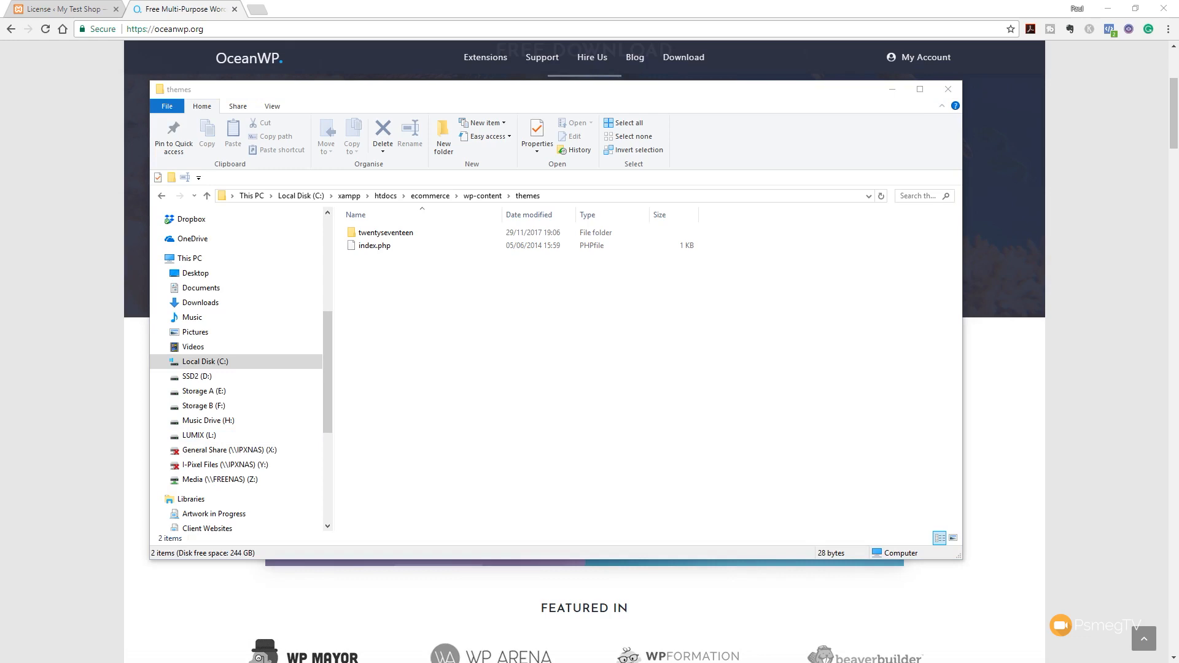
Copy the oceanwp and oceanwp-child-theme-master folders from the desktop into the site's themes folder
{"action": "left_click_drag", "start_coordinate": [0, 350], "coordinate": [440, 330]}
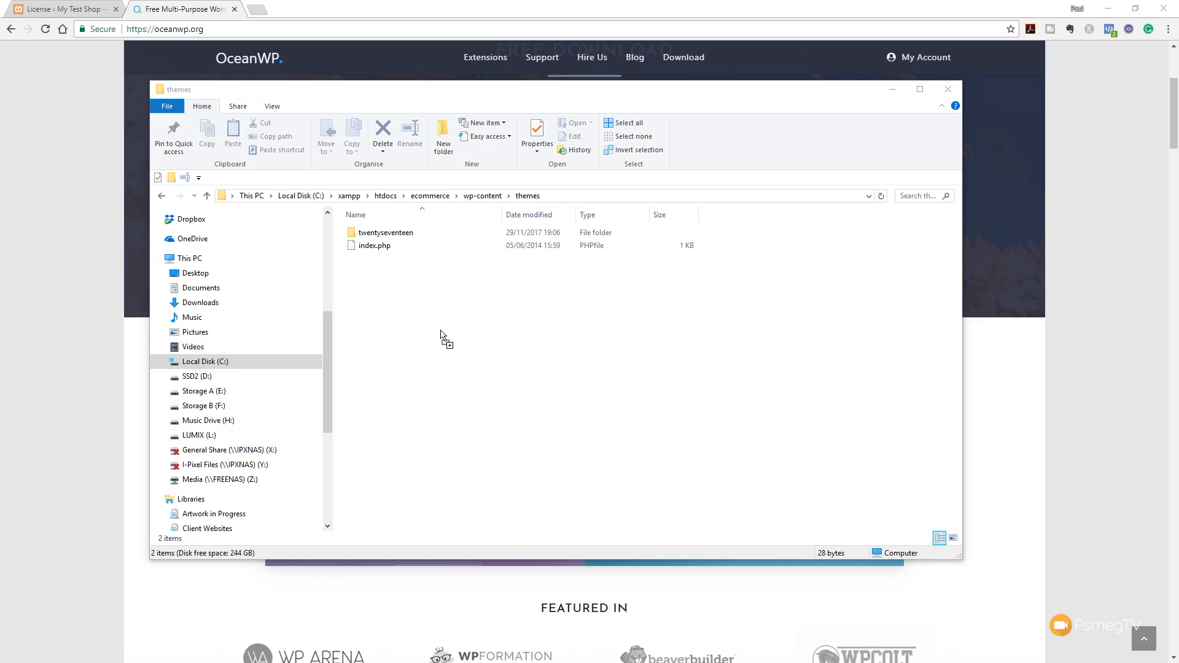
{"action": "left_click_drag", "start_coordinate": [440, 332], "coordinate": [441, 334]}
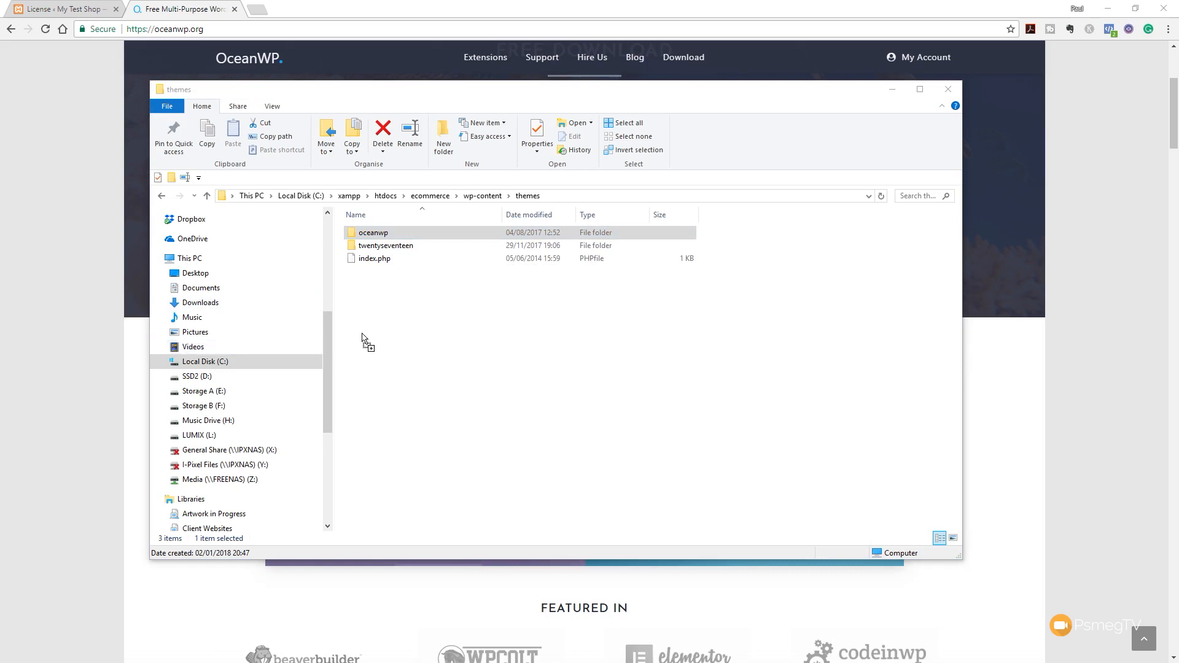
{"action": "left_click_drag", "start_coordinate": [349, 337], "coordinate": [385, 328]}
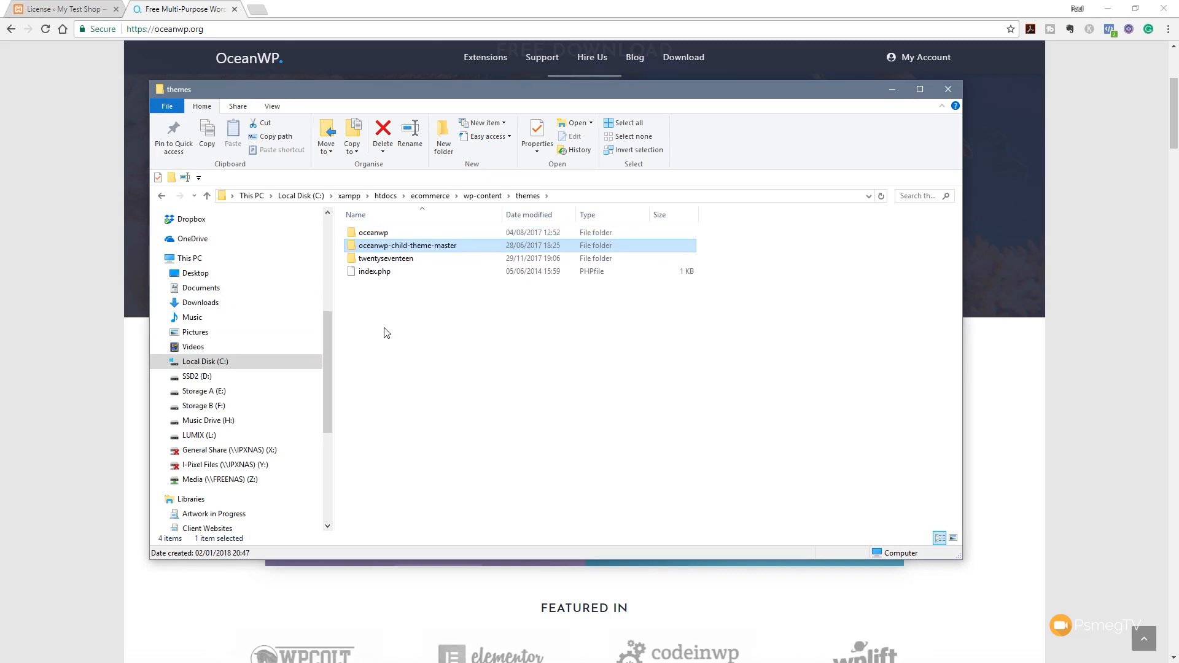
Inspect the contents of the oceanwp-child-theme-master and oceanwp folders, returning to themes each time
{"action": "double_click", "coordinate": [428, 249]}
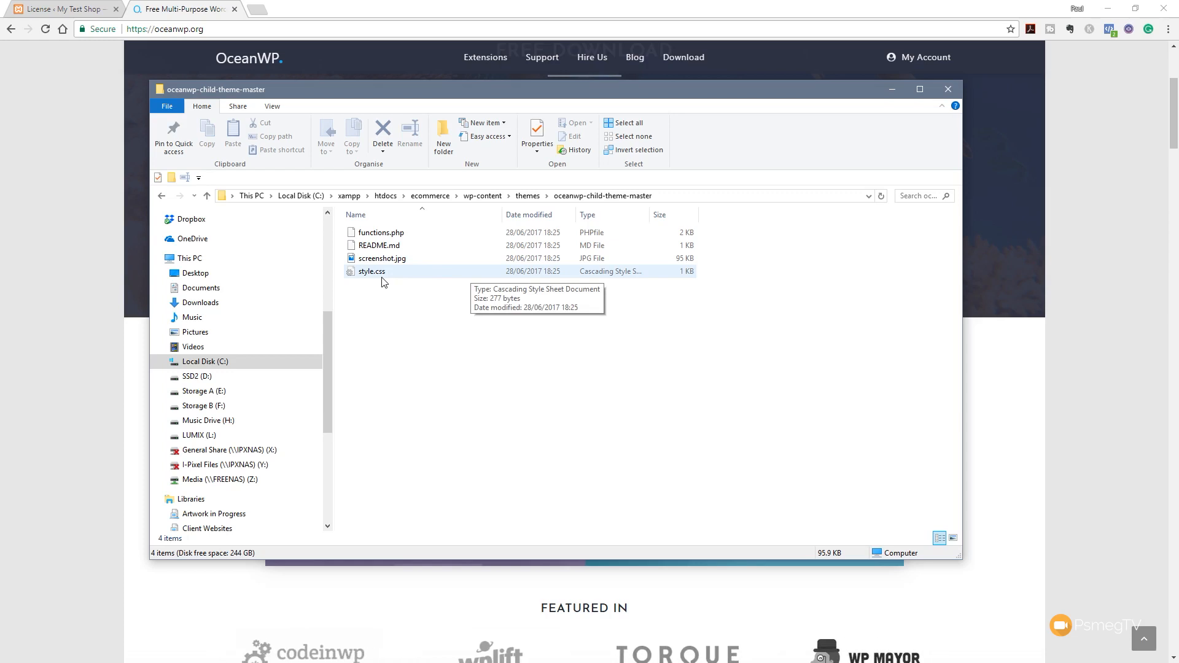
{"action": "key", "text": "BackSpace"}
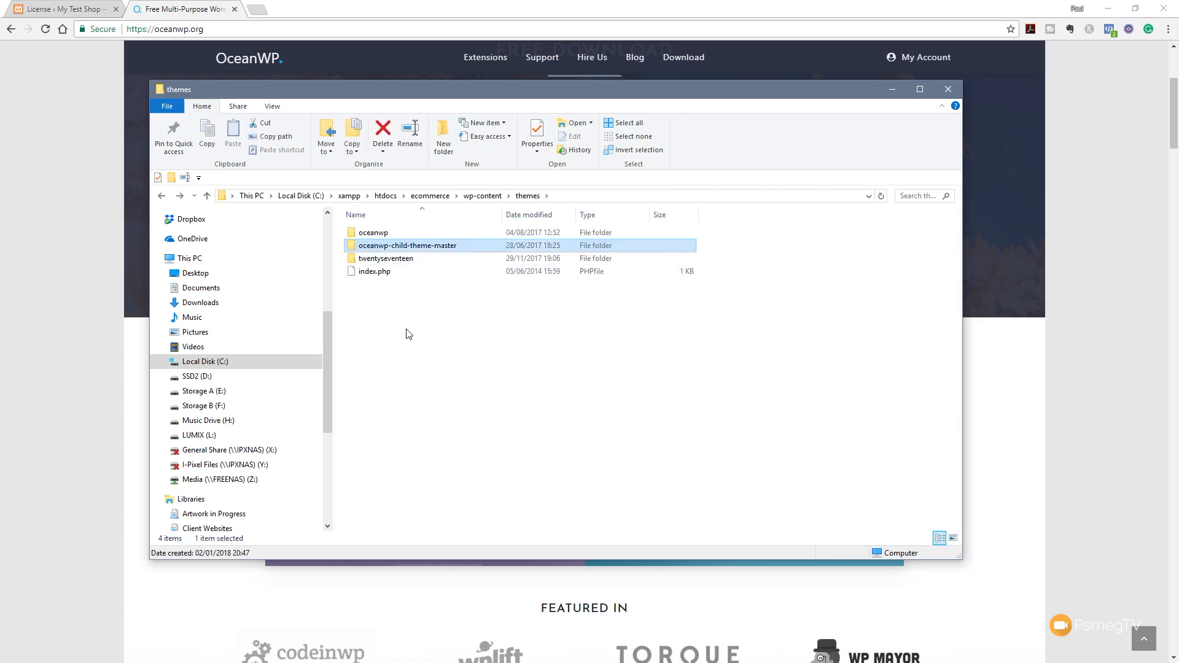
{"action": "double_click", "coordinate": [373, 232]}
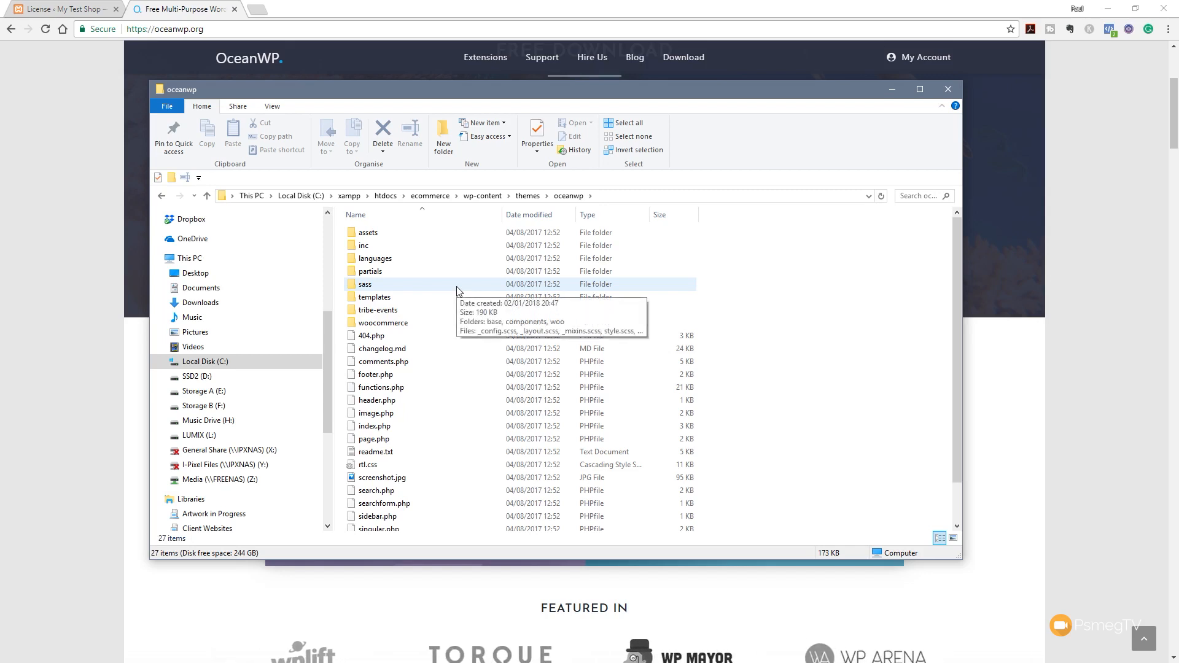
{"action": "key", "text": "BackSpace"}
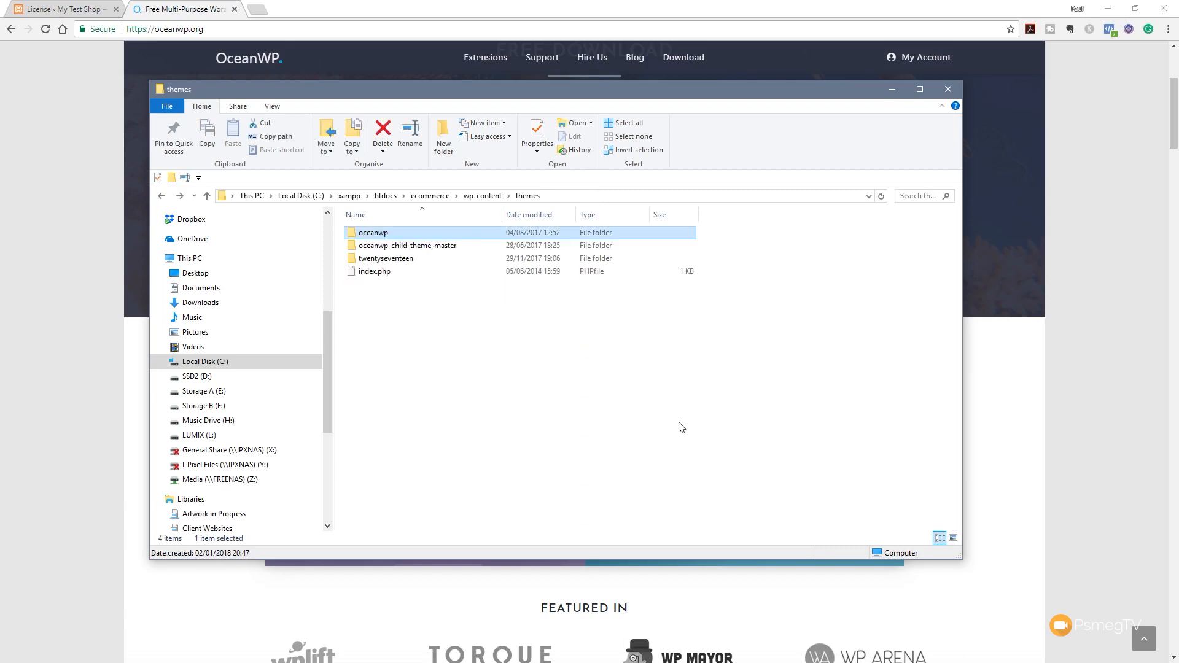
Go up from themes to wp-content and open the plugins folder
{"action": "mouse_move", "coordinate": [416, 251]}
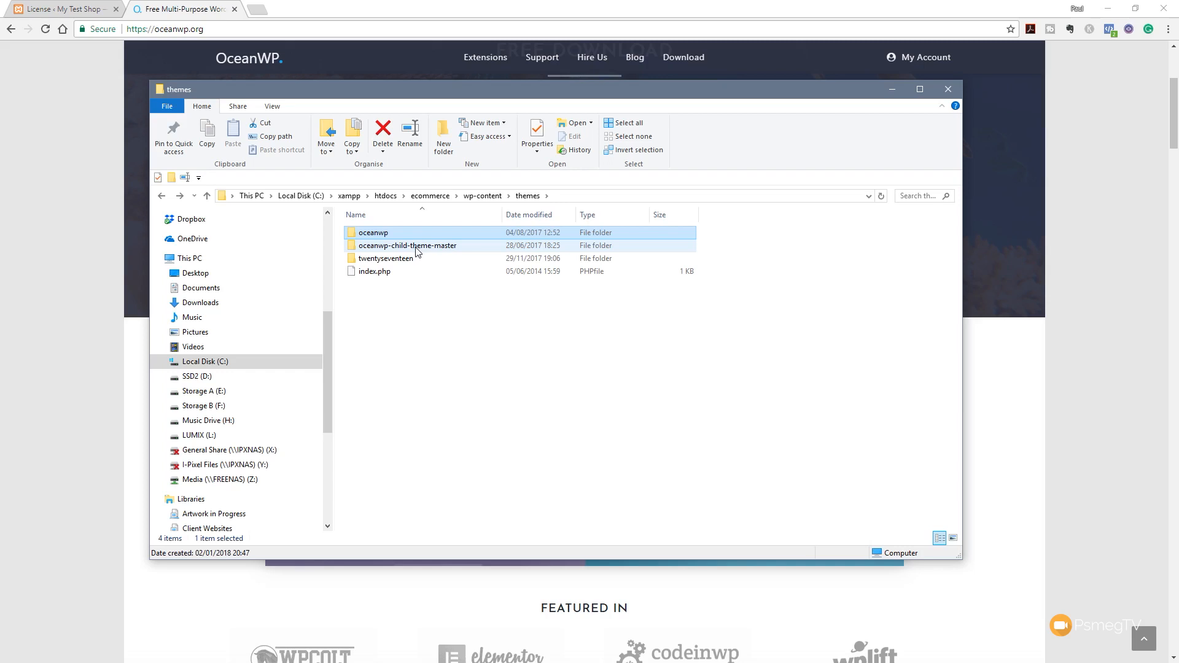
{"action": "left_click", "coordinate": [442, 323]}
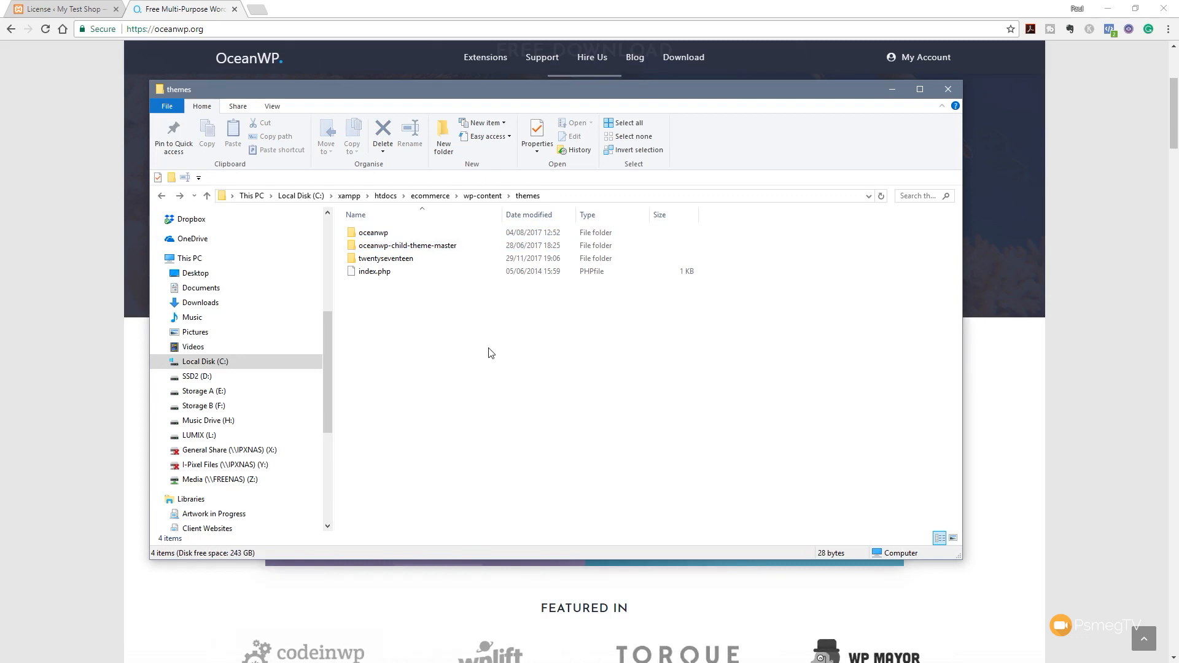
{"action": "key", "text": "BackSpace"}
{"action": "key", "text": "Up"}
{"action": "key", "text": "Return"}
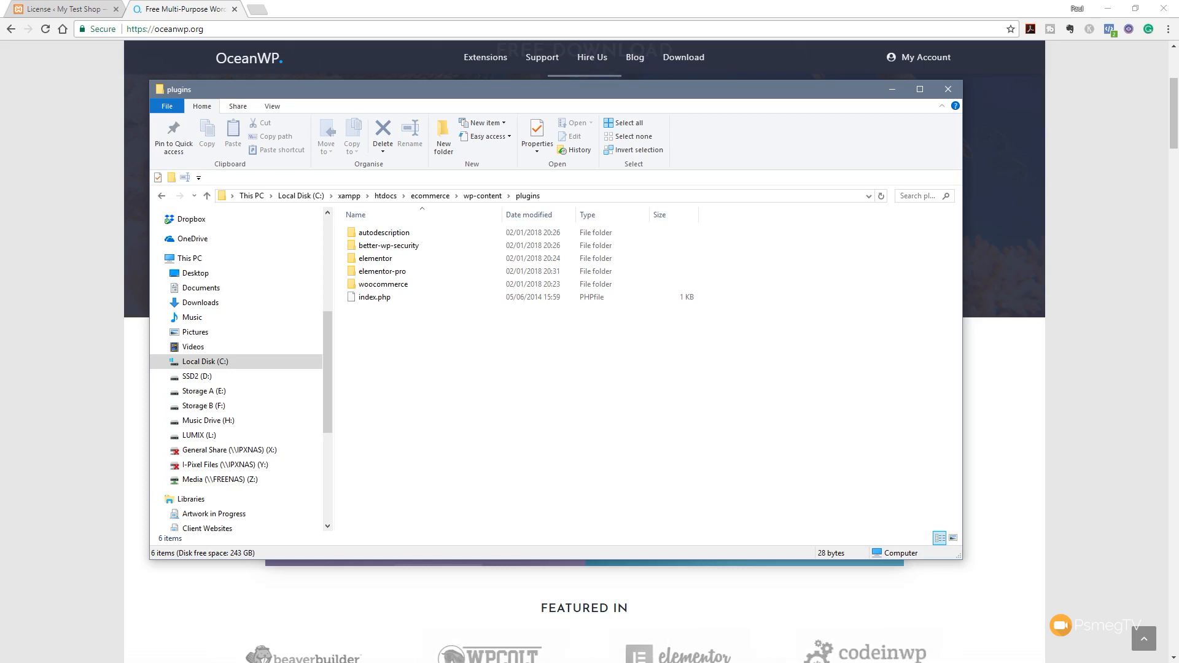
Copy the ocean-elementor-widgets, ocean-social-sharing and ocean-product-sharing folders into the plugins folder
{"action": "left_click_drag", "start_coordinate": [0, 436], "coordinate": [466, 404]}
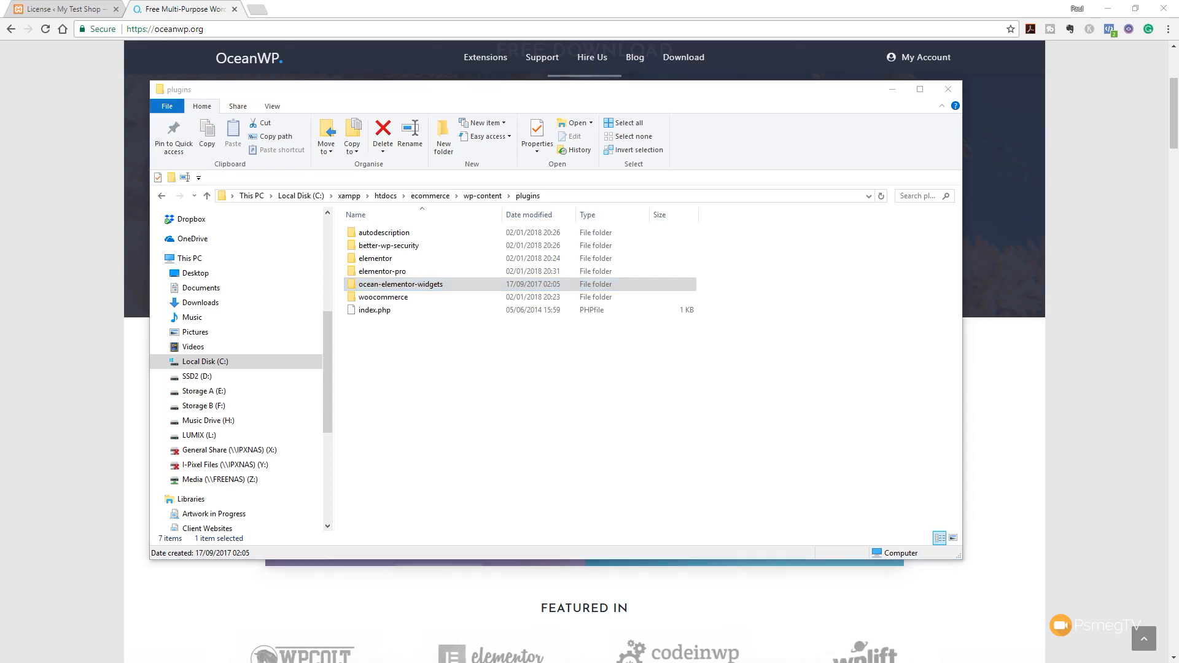
{"action": "left_click_drag", "start_coordinate": [0, 402], "coordinate": [472, 396]}
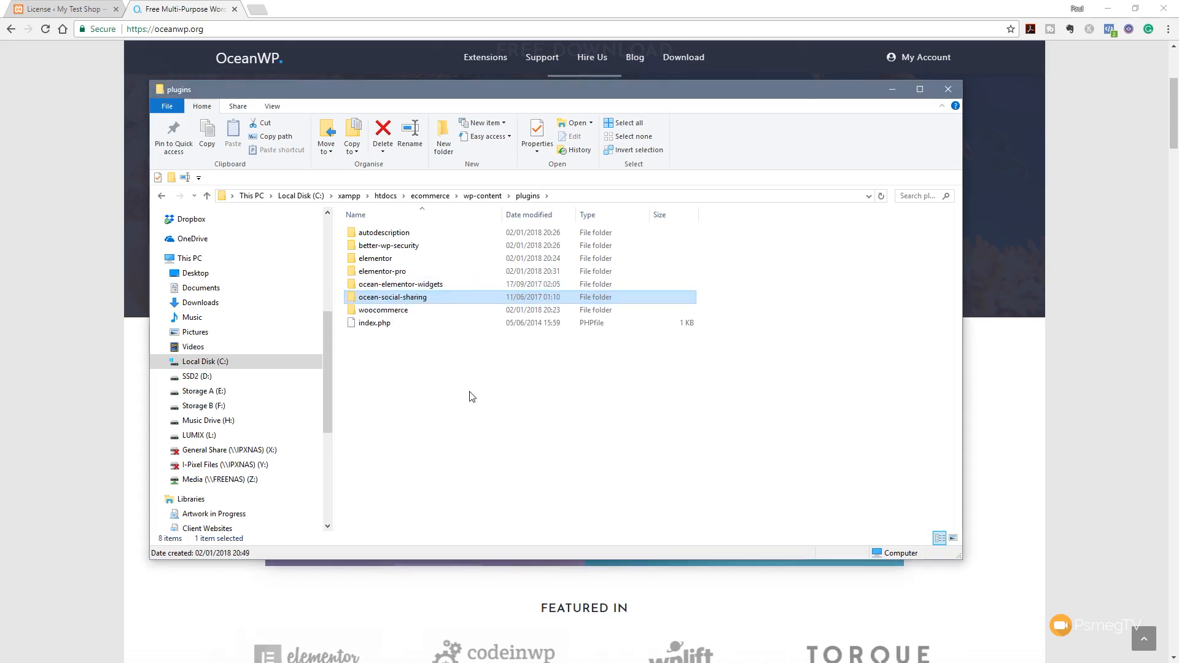
{"action": "left_click", "coordinate": [422, 377]}
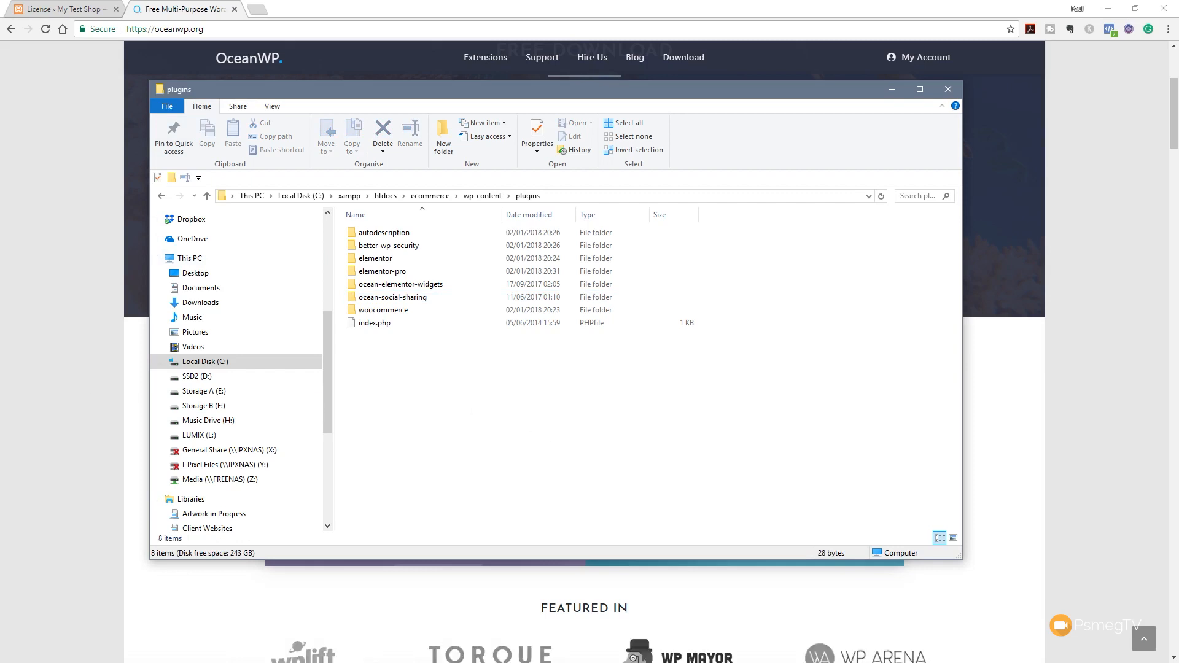
{"action": "left_click_drag", "start_coordinate": [401, 402], "coordinate": [478, 401]}
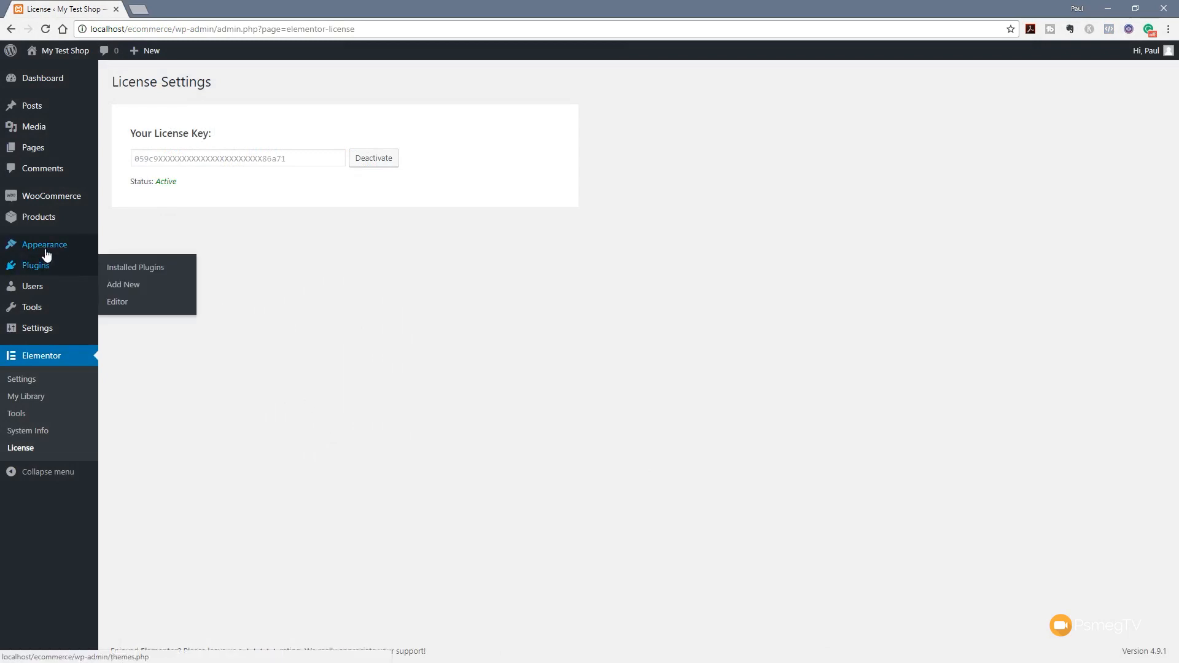
Update the OceanWP theme to its new version in Appearance > Themes, then activate OceanWP Child
{"action": "mouse_move", "coordinate": [46, 252]}
{"action": "left_click", "coordinate": [121, 248]}
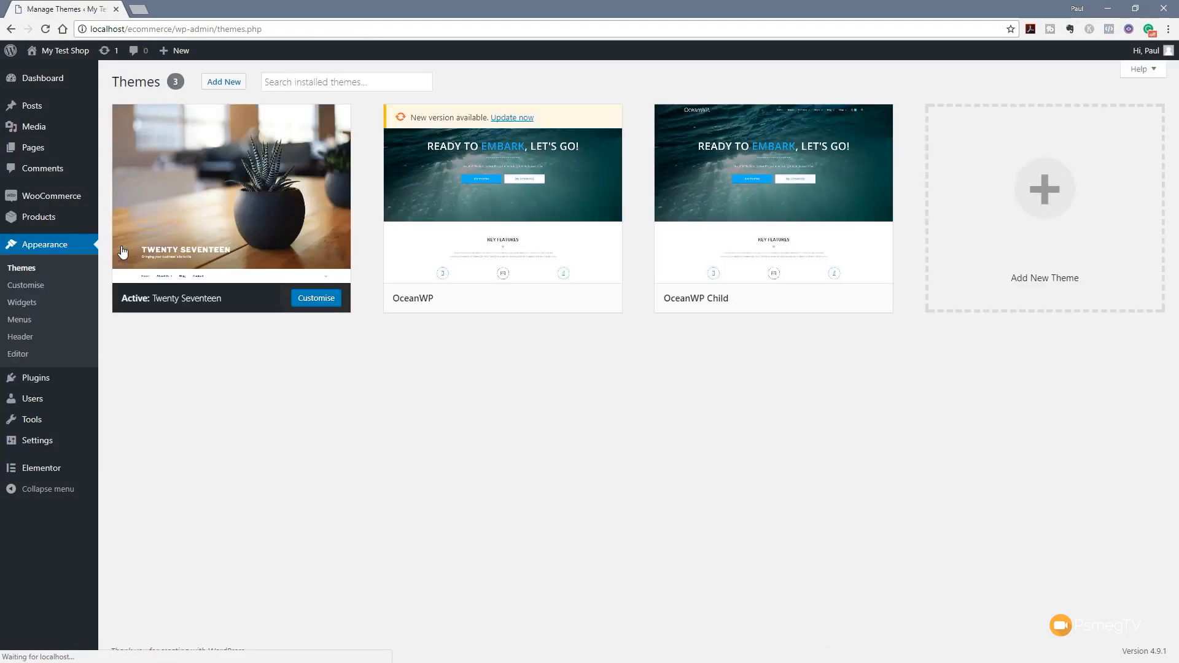
{"action": "mouse_move", "coordinate": [860, 279]}
{"action": "mouse_move", "coordinate": [516, 258]}
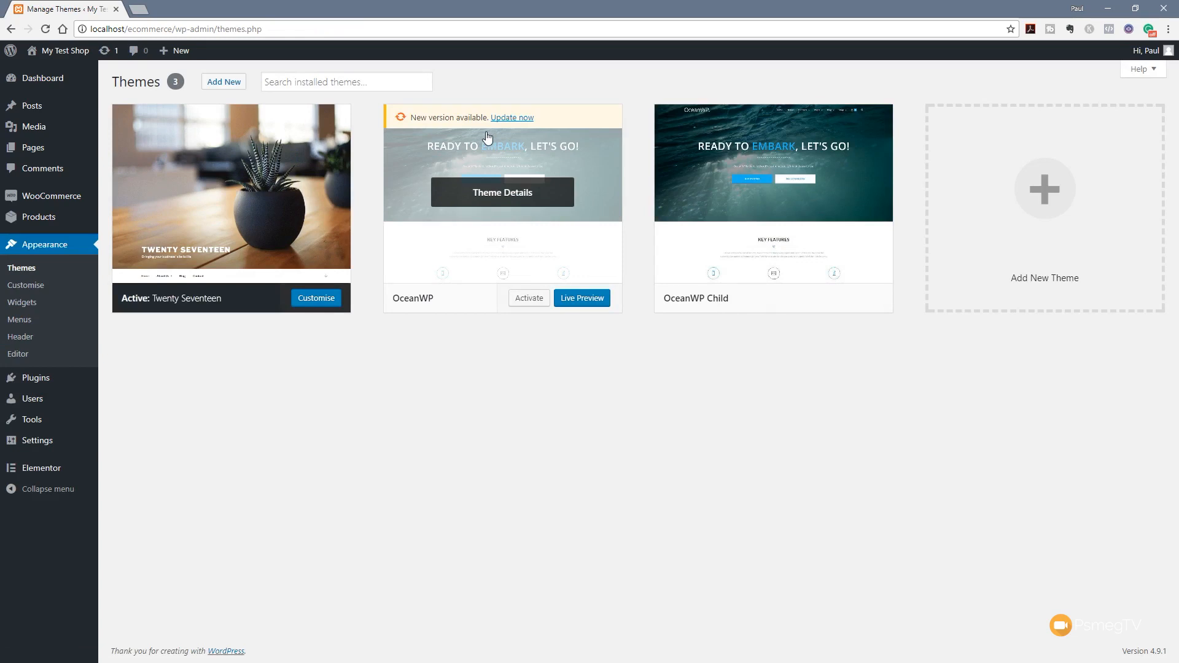
{"action": "left_click", "coordinate": [512, 117]}
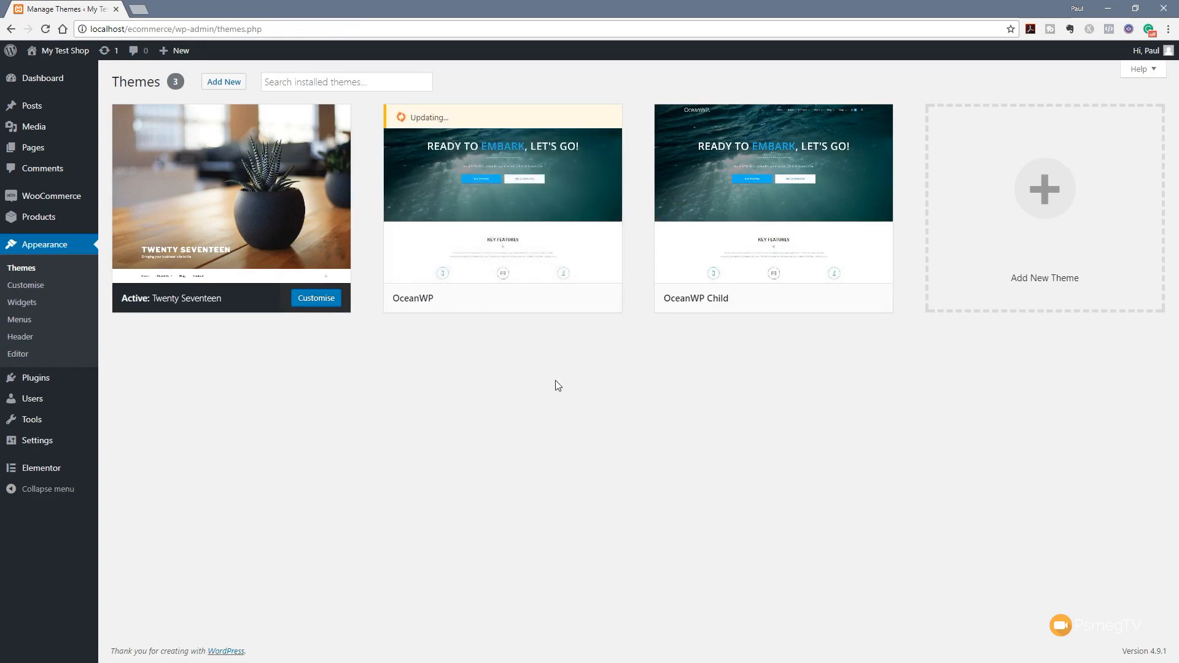
{"action": "mouse_move", "coordinate": [709, 251]}
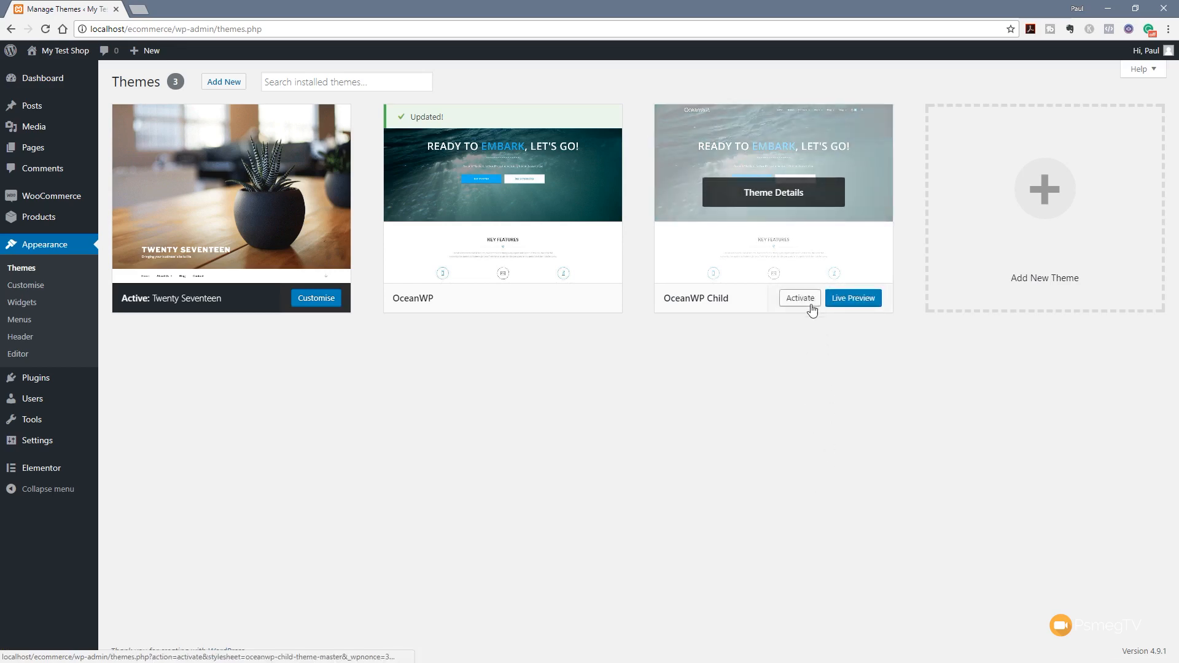
{"action": "left_click", "coordinate": [808, 301]}
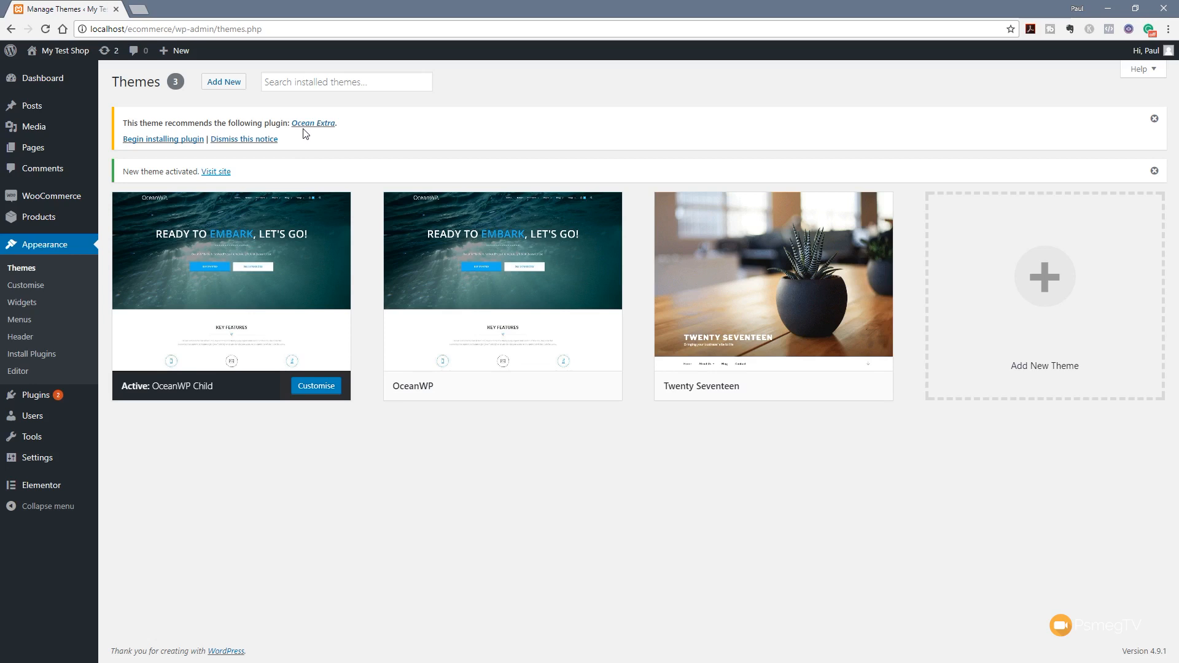
Install the recommended Ocean Extra plugin and view it in the Installed Plugins list
{"action": "left_click", "coordinate": [148, 143]}
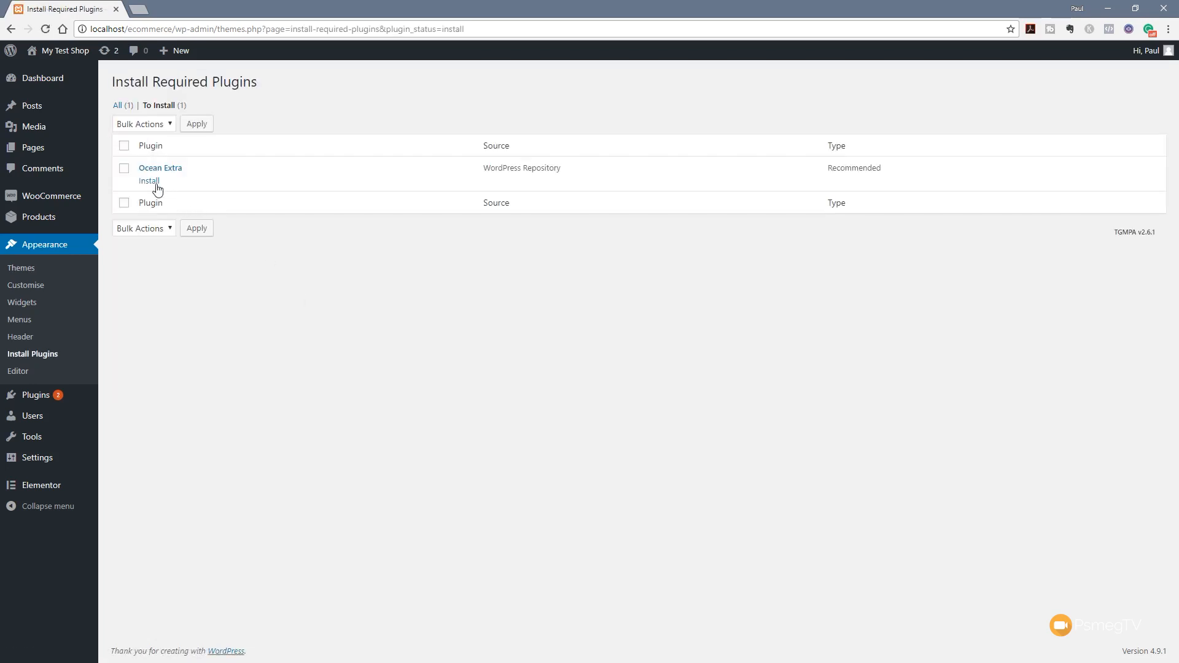
{"action": "left_click", "coordinate": [149, 180]}
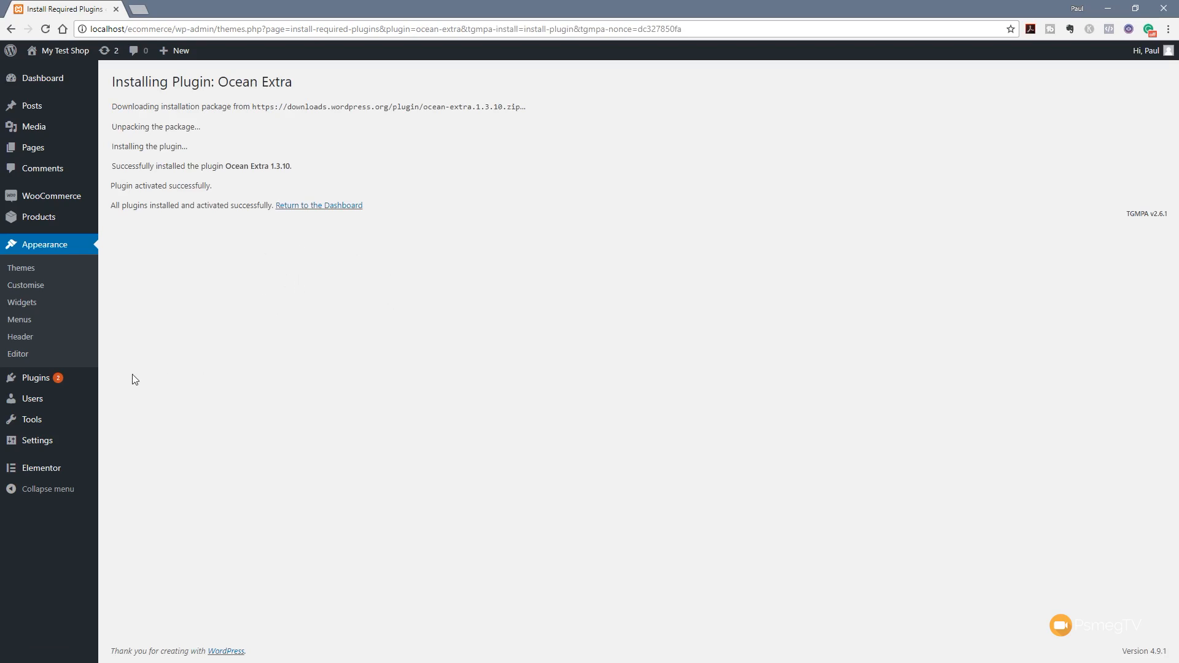
{"action": "mouse_move", "coordinate": [51, 383]}
{"action": "left_click", "coordinate": [153, 382]}
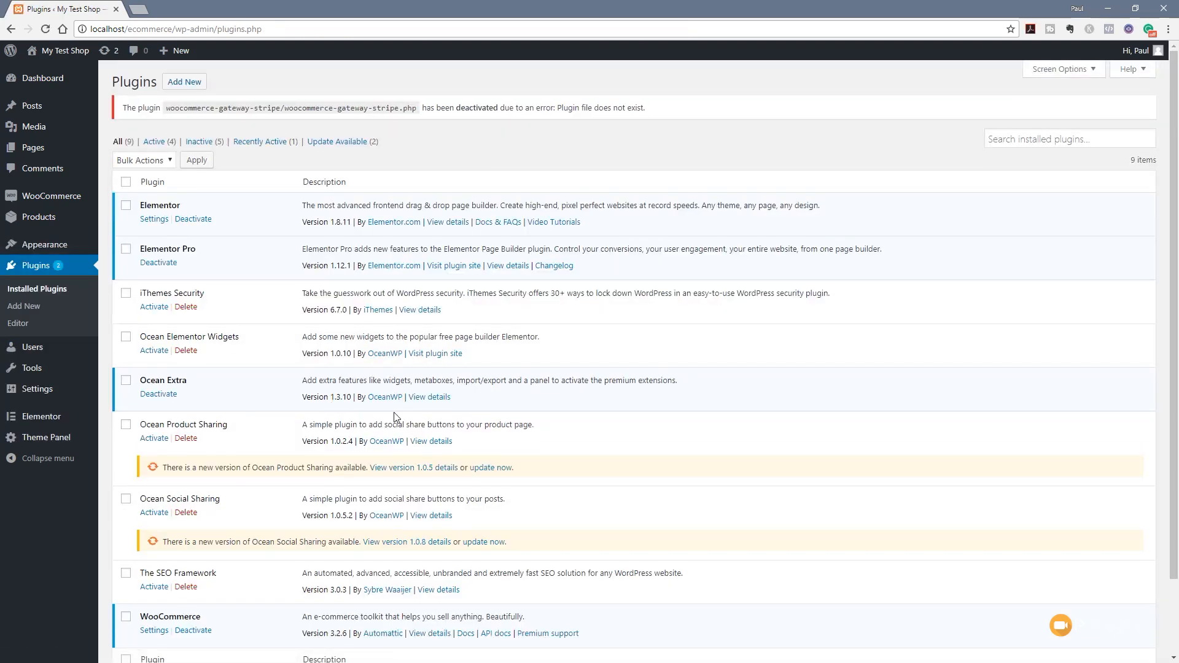
Bulk-update Ocean Elementor Widgets, Ocean Product Sharing and Ocean Social Sharing
{"action": "scroll", "coordinate": [393, 417], "scroll_direction": "down", "scroll_amount": 1}
{"action": "left_click", "coordinate": [125, 275]}
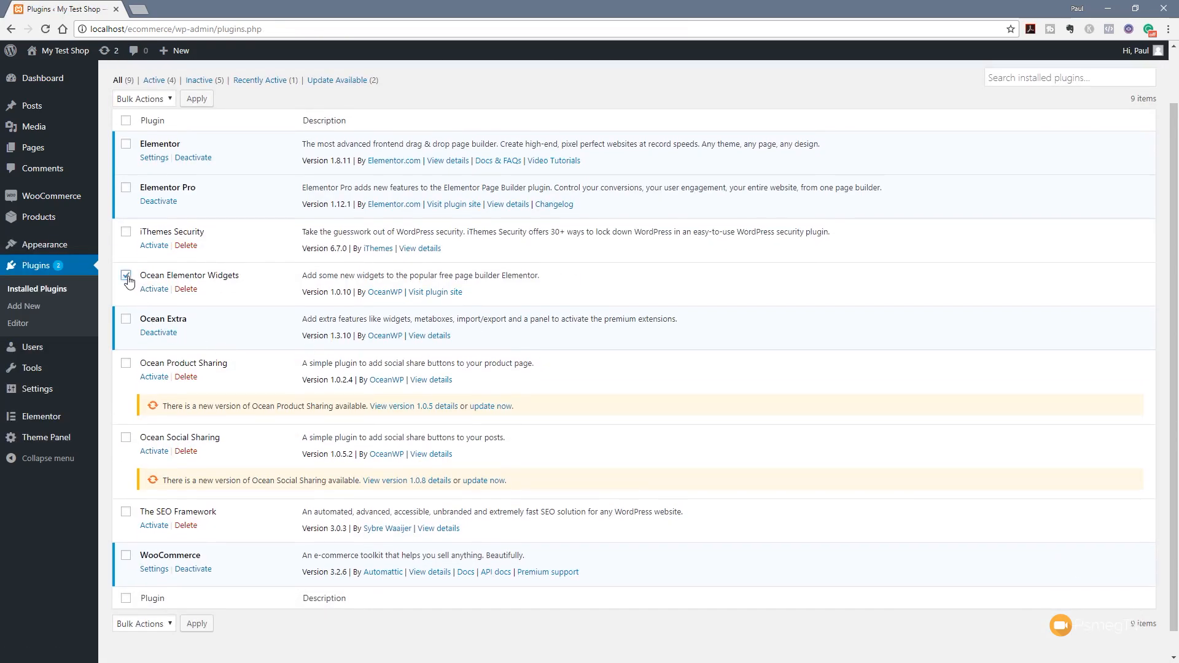
{"action": "left_click", "coordinate": [125, 363]}
{"action": "left_click", "coordinate": [126, 437]}
{"action": "scroll", "coordinate": [233, 448], "scroll_direction": "up", "scroll_amount": 1}
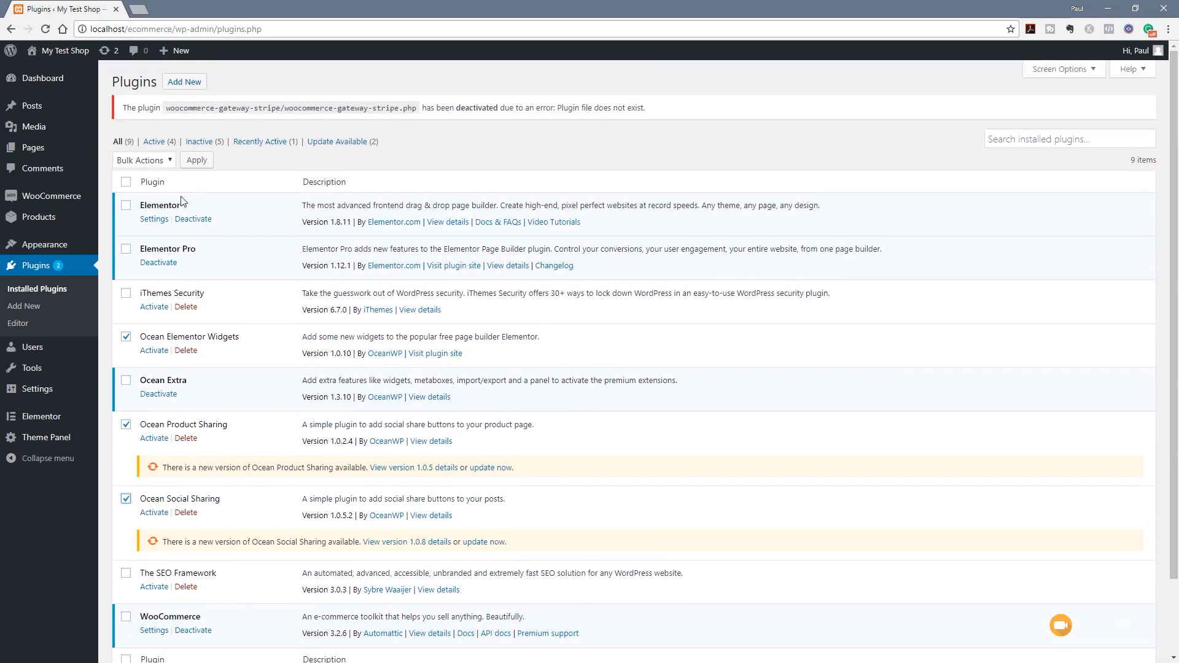
{"action": "left_click", "coordinate": [162, 161]}
{"action": "left_click", "coordinate": [147, 212]}
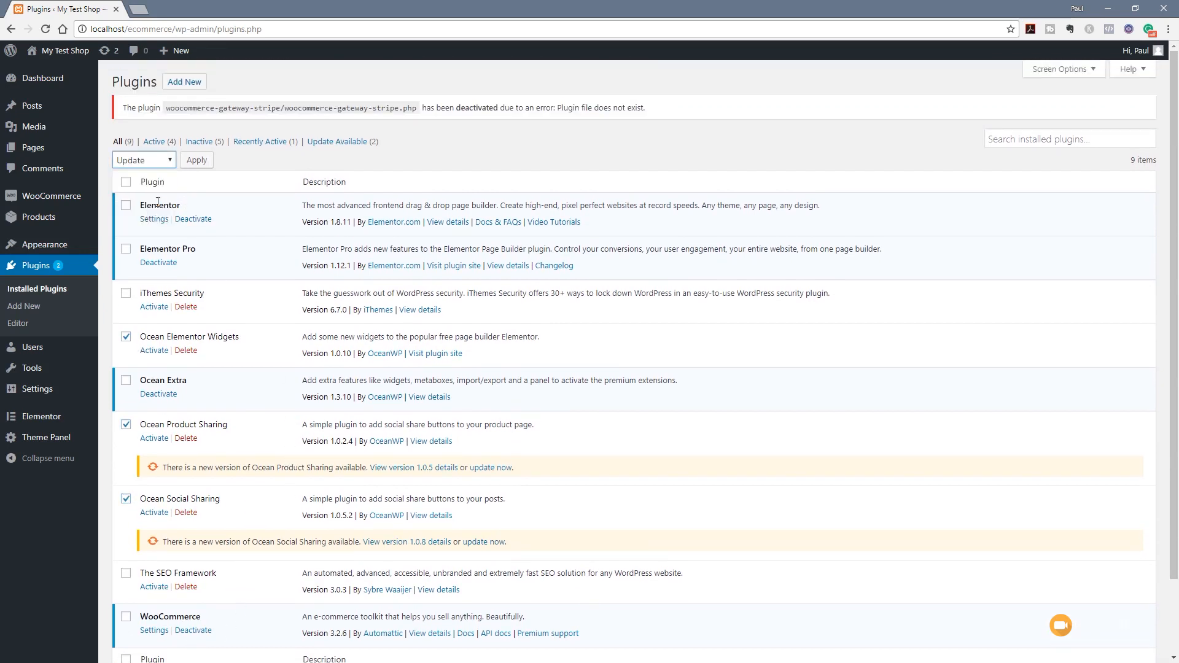
{"action": "left_click", "coordinate": [192, 166]}
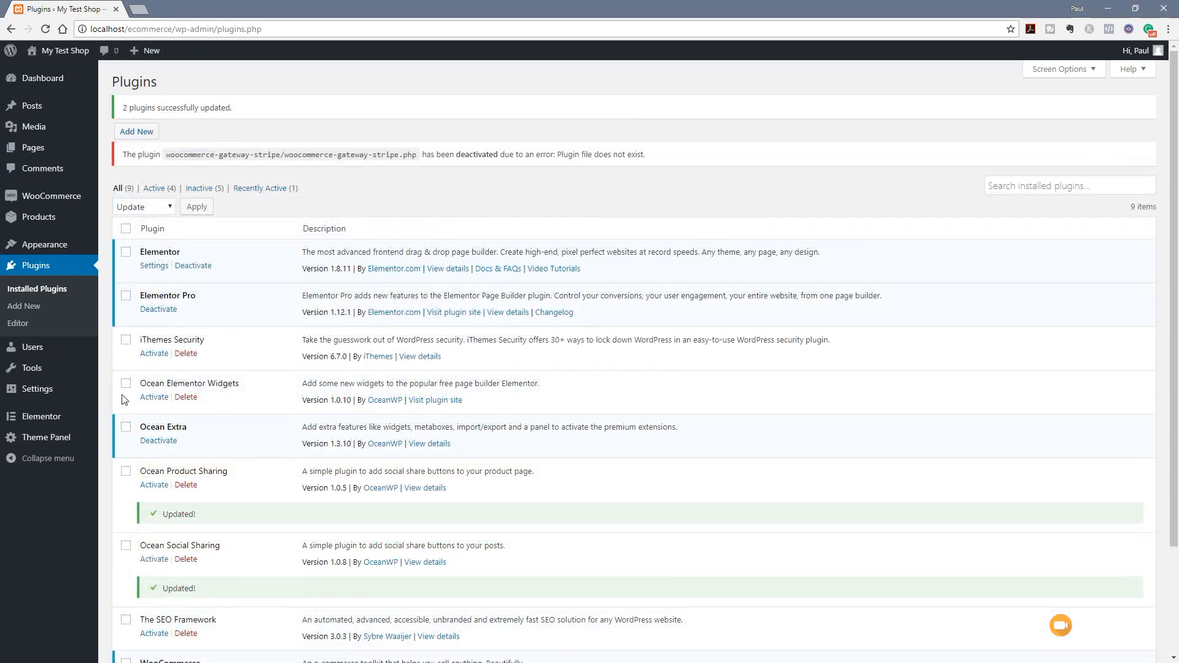
Select the three Ocean plugins again and apply the bulk update a second time
{"action": "left_click", "coordinate": [127, 387]}
{"action": "left_click", "coordinate": [126, 472]}
{"action": "left_click", "coordinate": [126, 546]}
{"action": "scroll", "coordinate": [271, 549], "scroll_direction": "down", "scroll_amount": 3}
{"action": "left_click", "coordinate": [153, 599]}
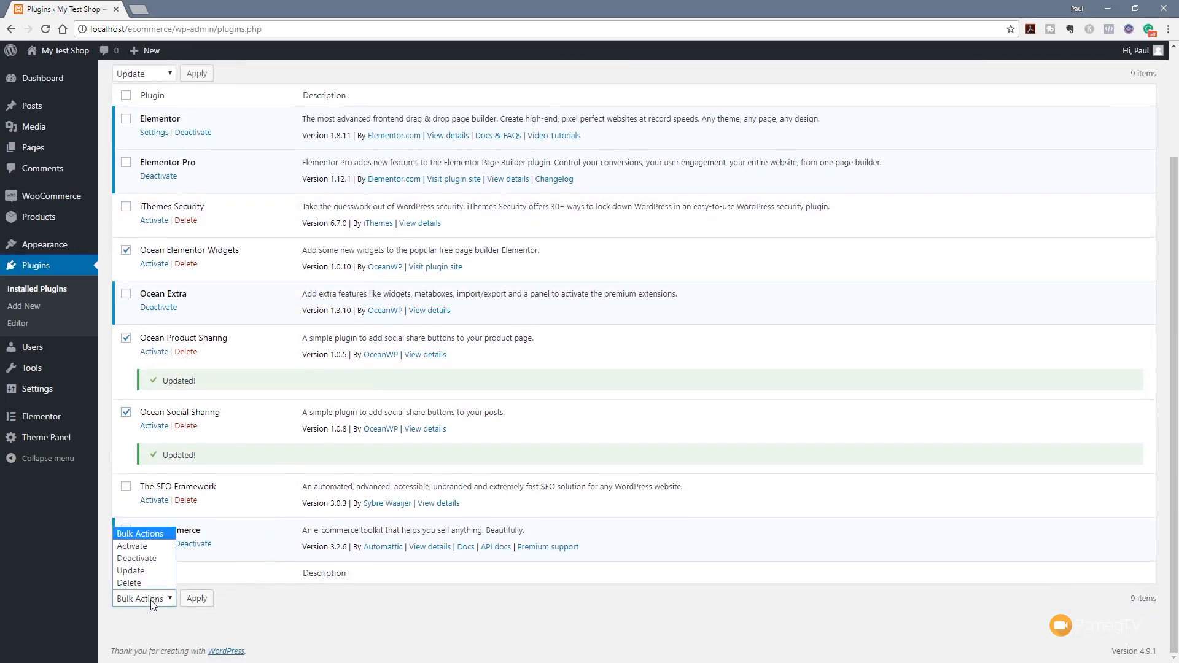
{"action": "left_click", "coordinate": [142, 546]}
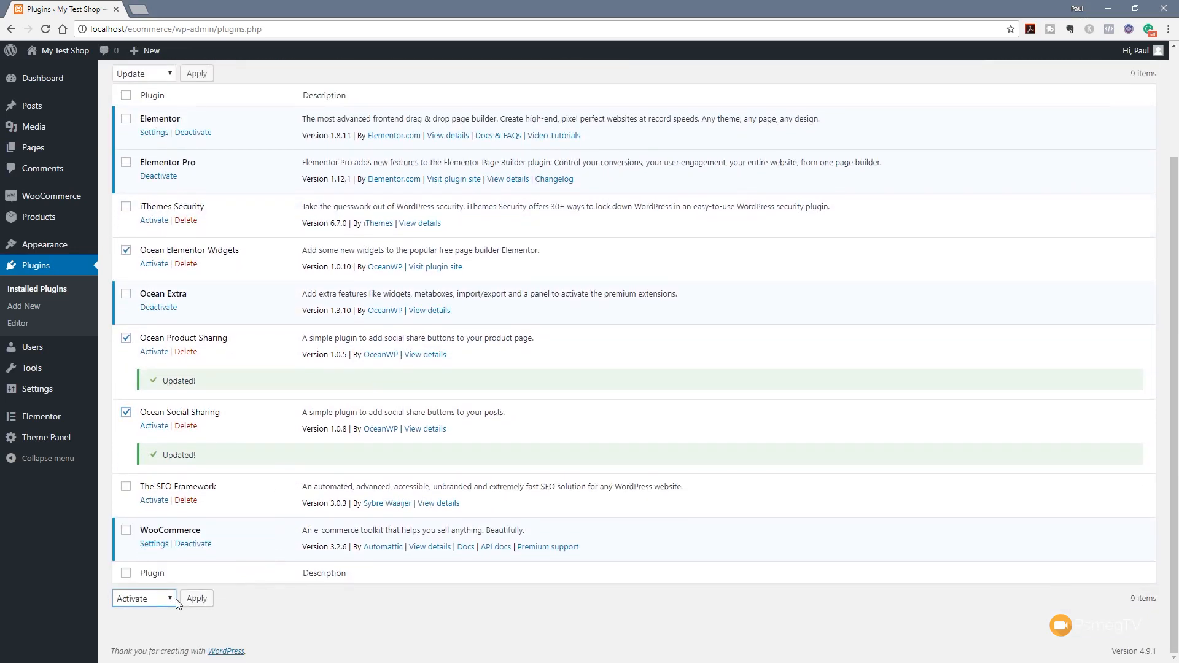
{"action": "left_click", "coordinate": [197, 605]}
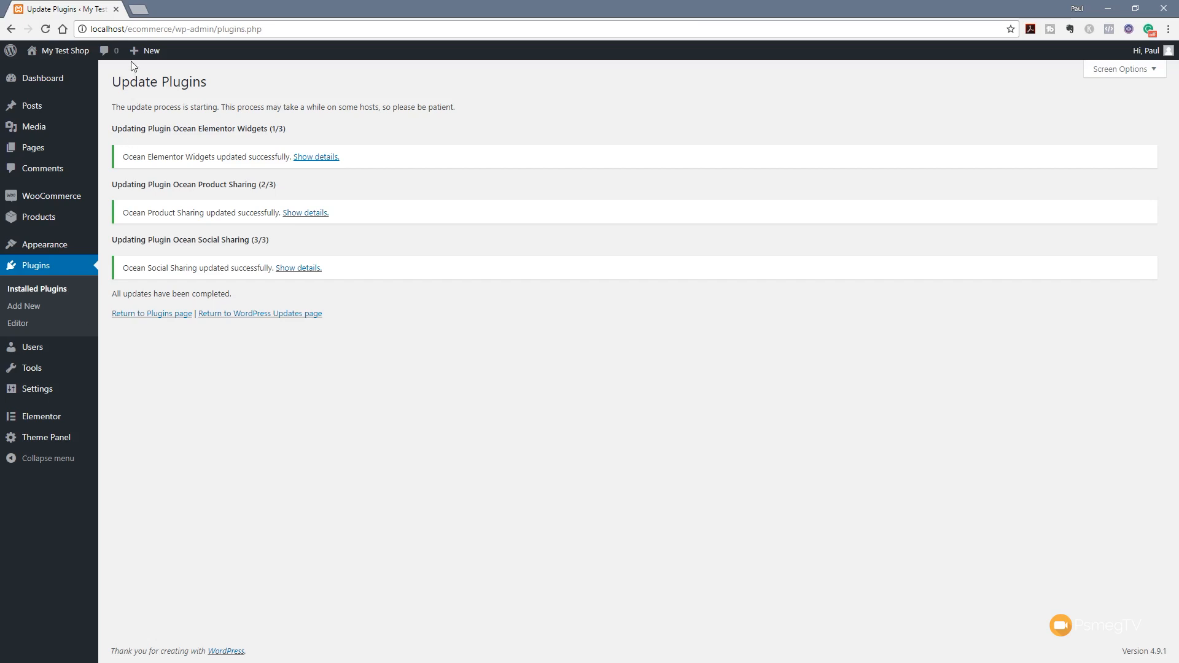
Load the shop's front end at localhost/ecommerce/ in a new browser tab
{"action": "left_click_drag", "start_coordinate": [175, 29], "coordinate": [91, 29]}
{"action": "left_click", "coordinate": [175, 29]}
{"action": "left_click_drag", "start_coordinate": [187, 29], "coordinate": [90, 29]}
{"action": "key", "text": "ctrl+c"}
{"action": "left_click", "coordinate": [148, 29]}
{"action": "left_click", "coordinate": [138, 10]}
{"action": "key", "text": "ctrl+v"}
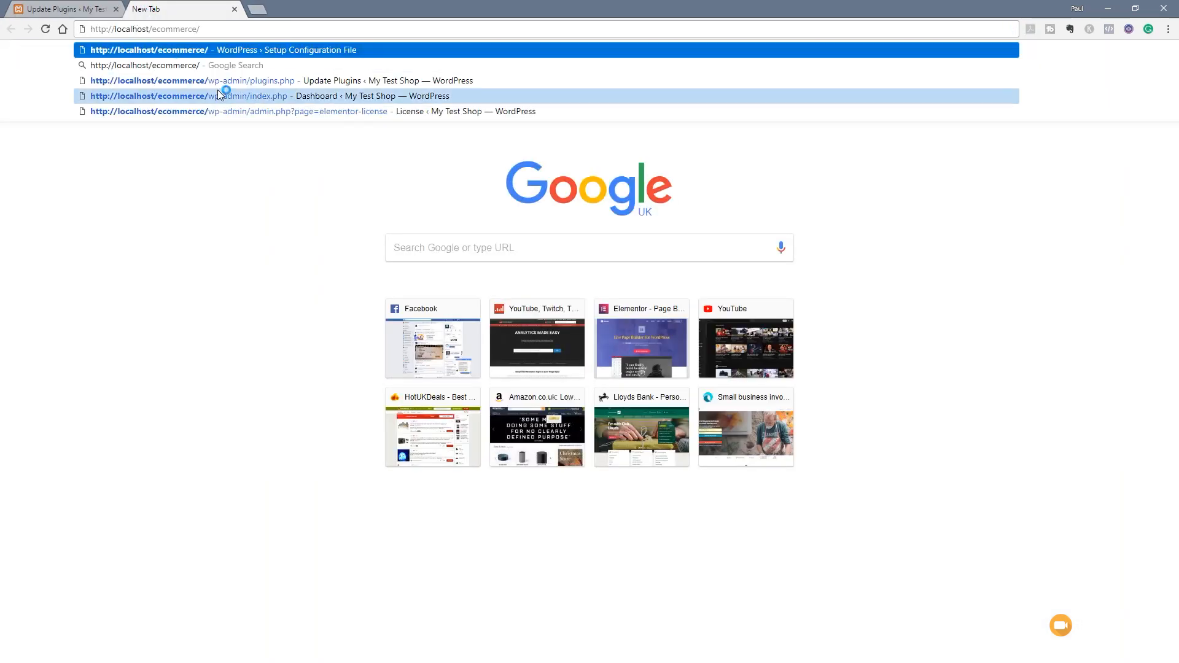
{"action": "key", "text": "Return"}
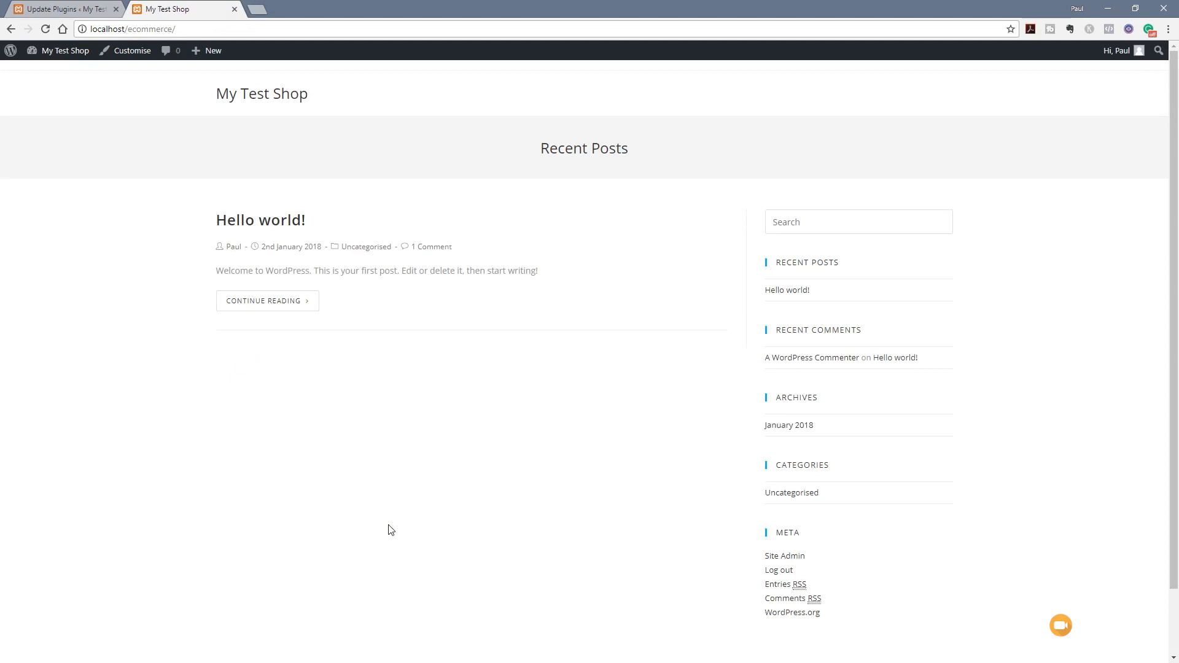
Back in the admin tab, open Pages > All Pages
{"action": "left_click", "coordinate": [78, 9]}
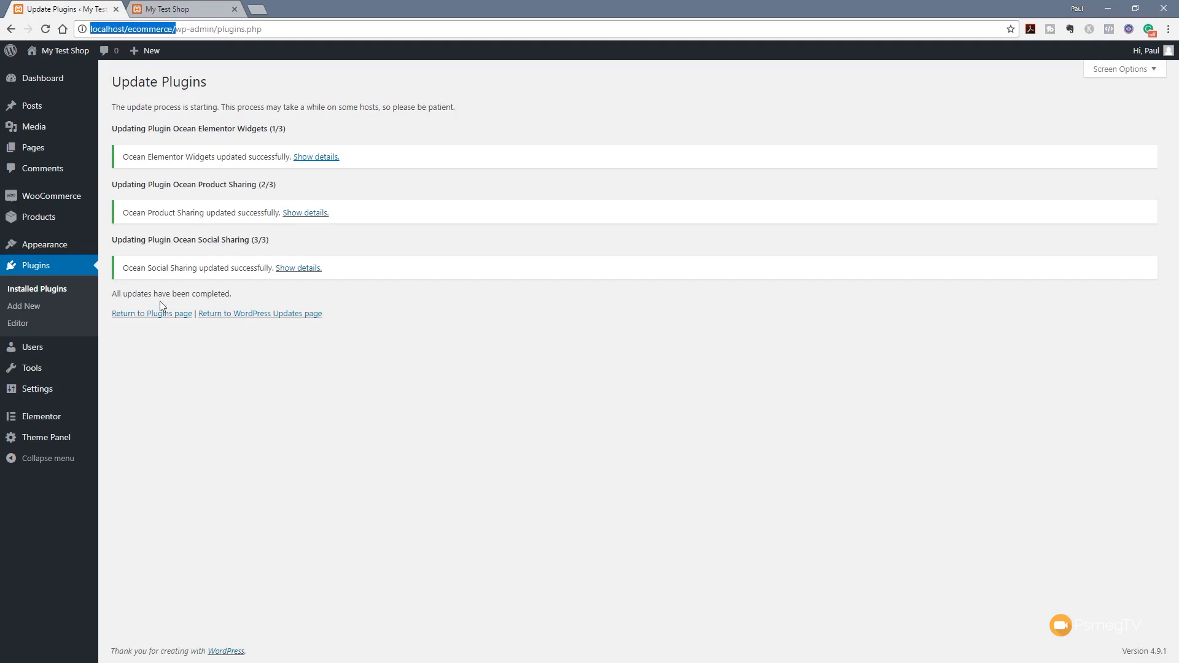
{"action": "mouse_move", "coordinate": [37, 148]}
{"action": "left_click", "coordinate": [122, 149]}
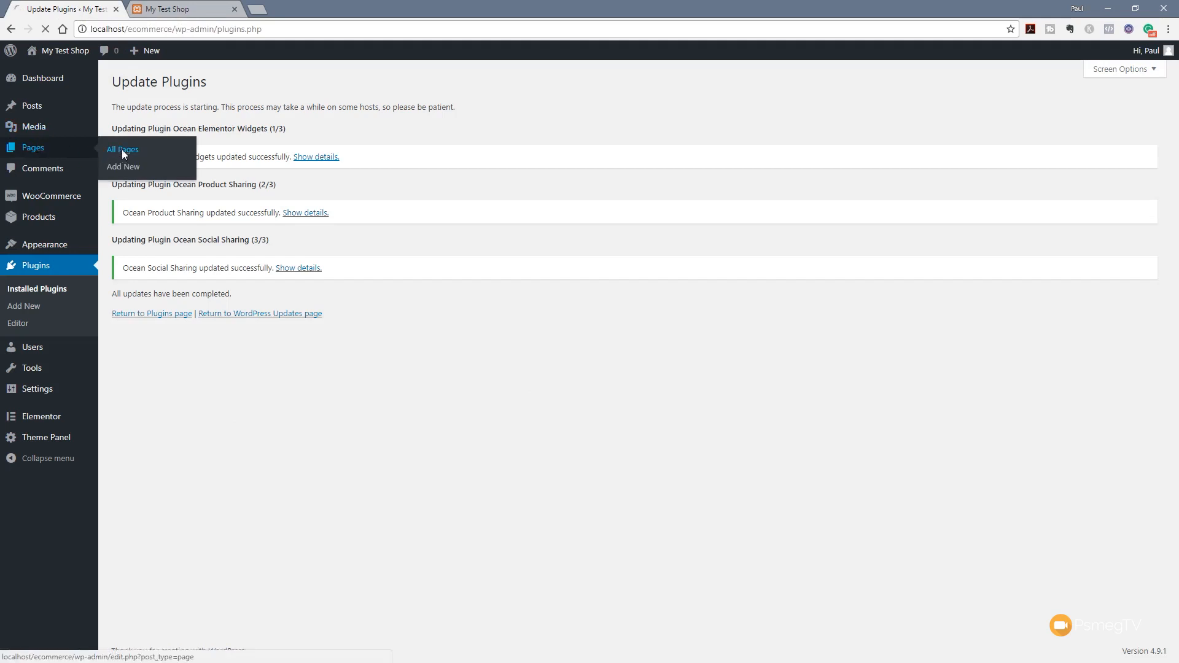
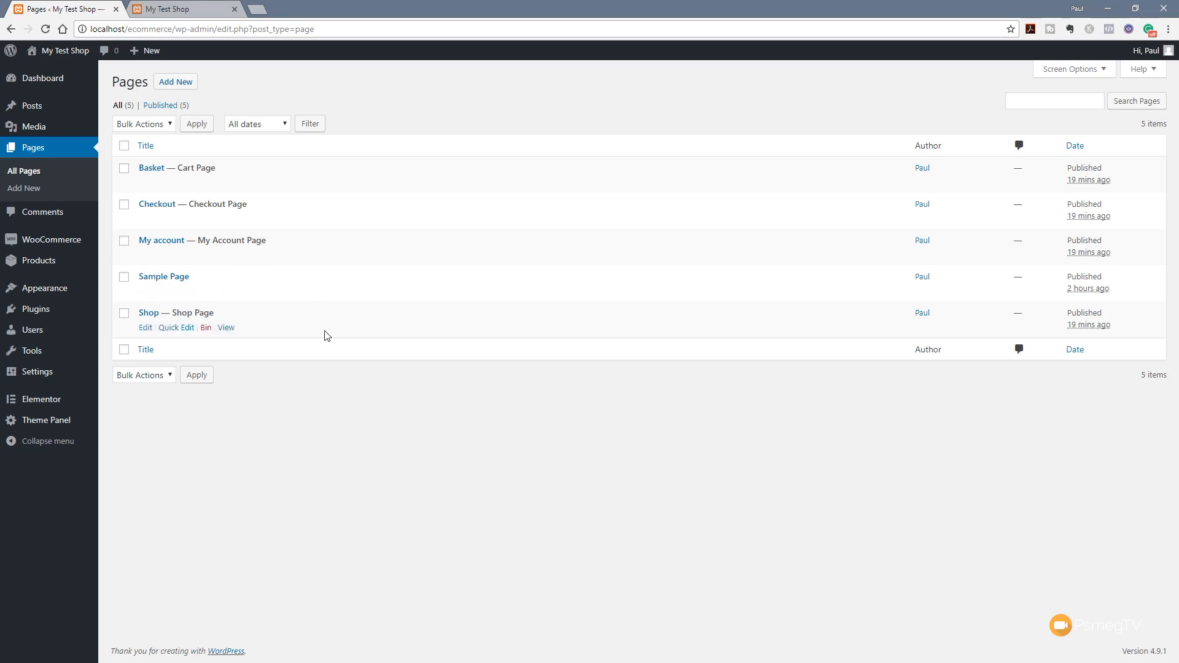
Move the Sample Page to the bin and publish a new page titled 'Homepage'
{"action": "left_click", "coordinate": [206, 292]}
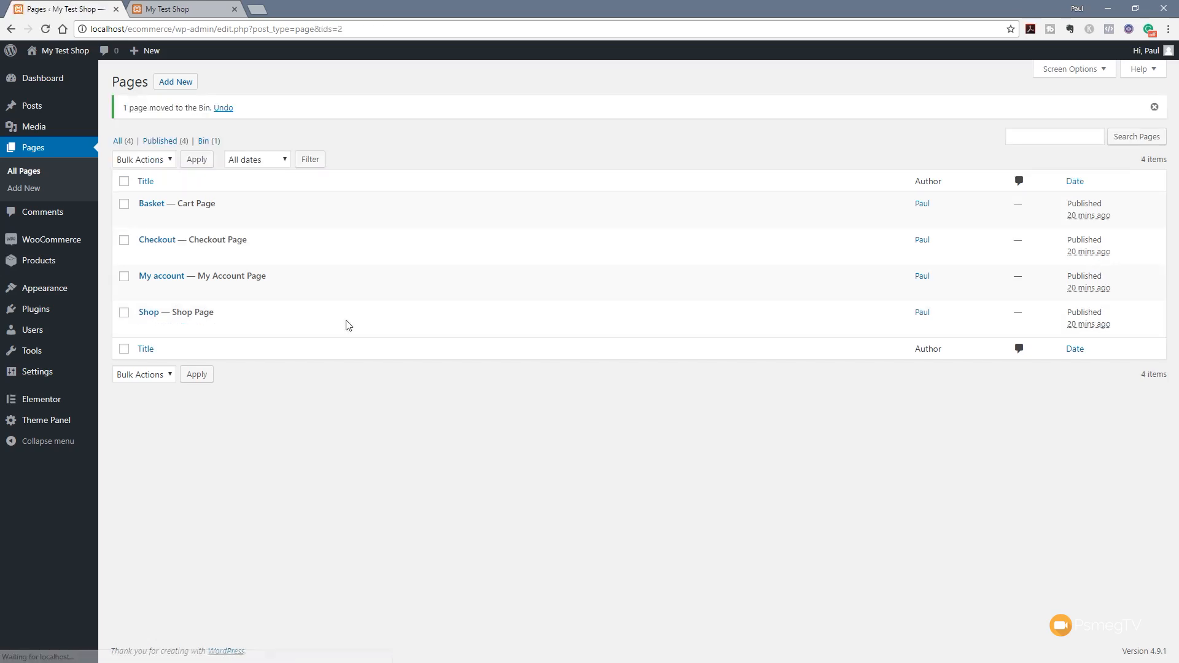
{"action": "left_click", "coordinate": [178, 82]}
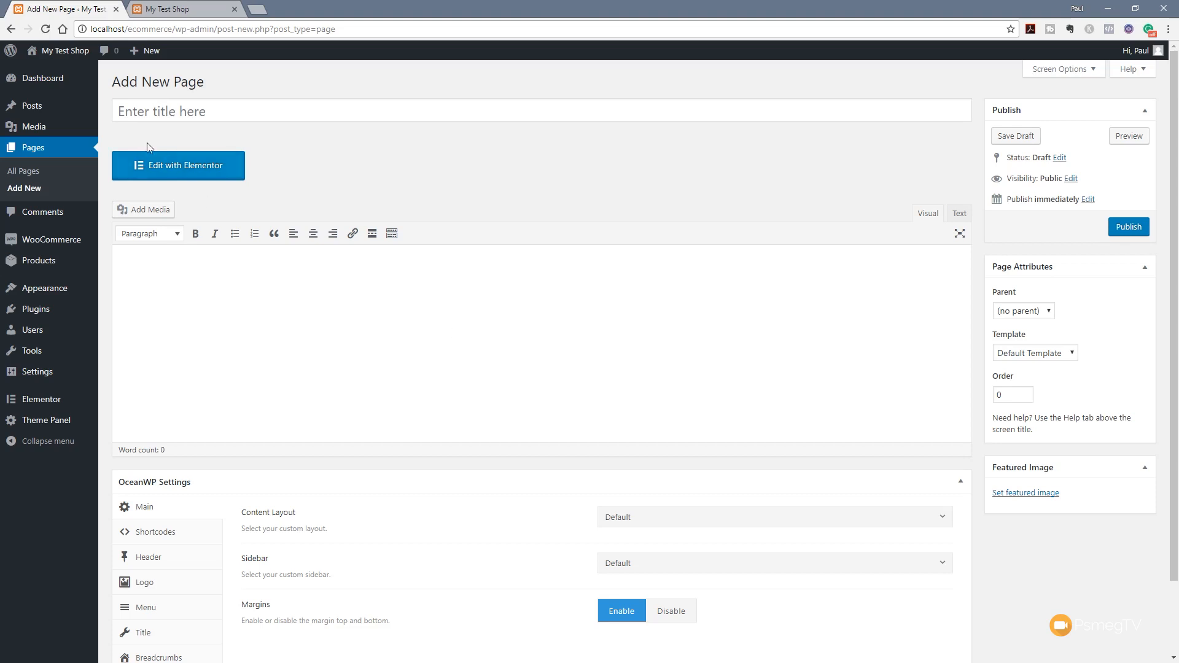
{"action": "left_click", "coordinate": [128, 113]}
{"action": "type", "text": "Homepage"}
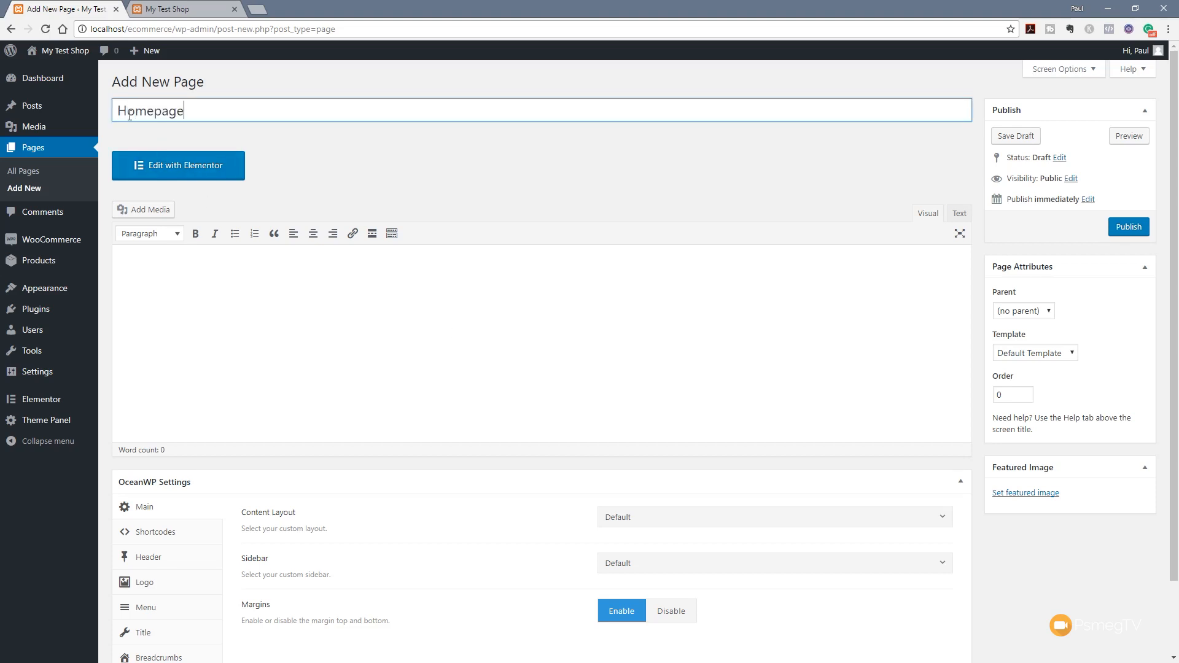
{"action": "left_click", "coordinate": [529, 132]}
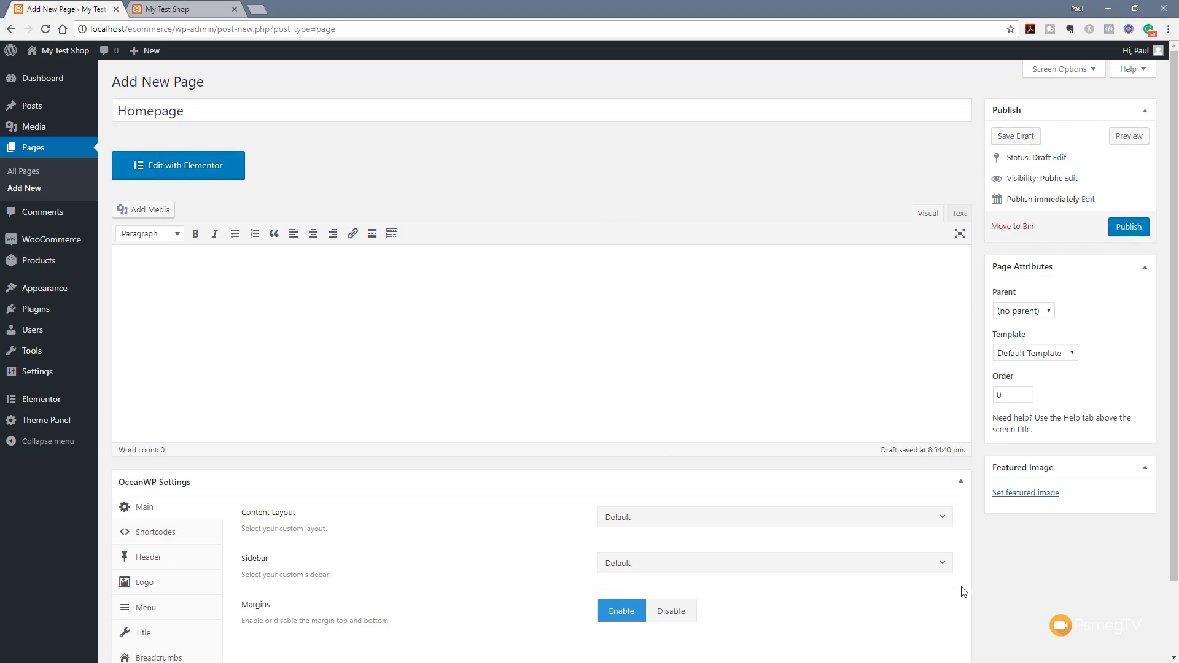
{"action": "scroll", "coordinate": [927, 599], "scroll_direction": "down", "scroll_amount": 2}
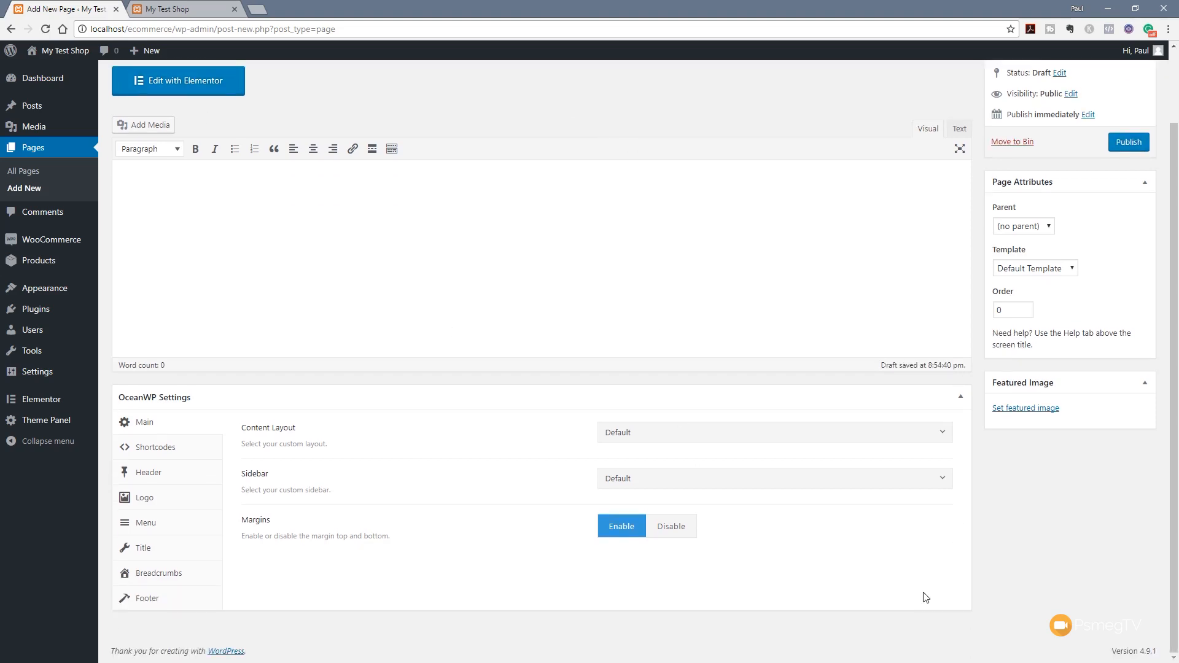
{"action": "left_click", "coordinate": [1134, 147]}
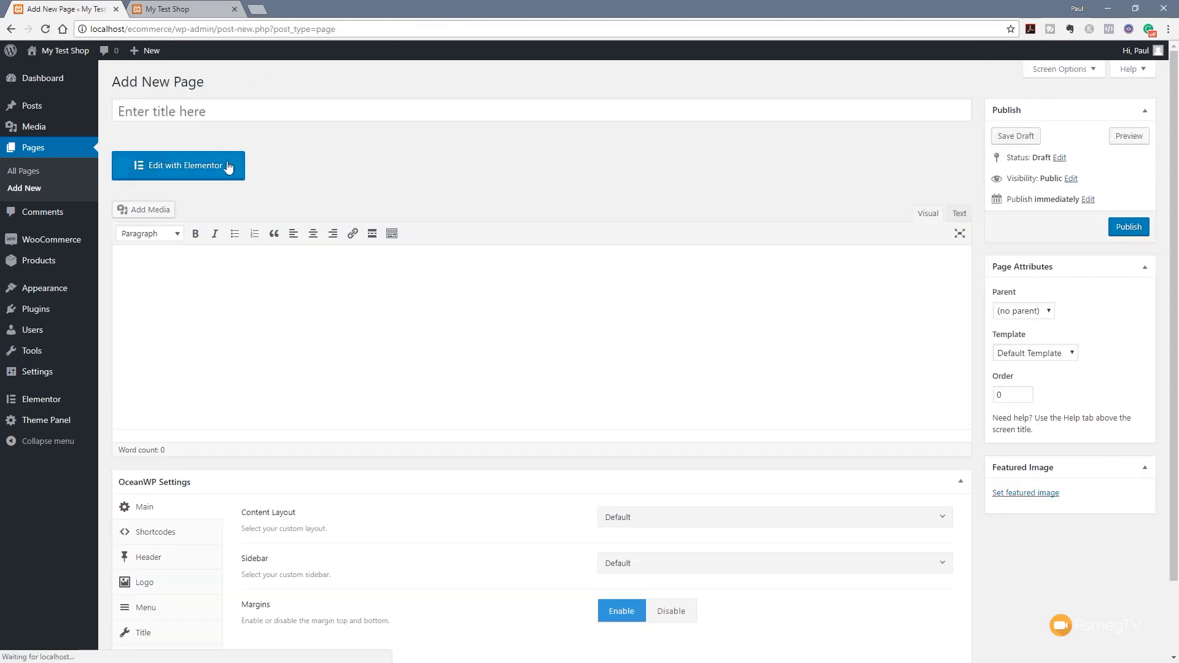
Publish two more pages titled 'Contact' and 'Terms & Conditions'
{"action": "left_click", "coordinate": [182, 112]}
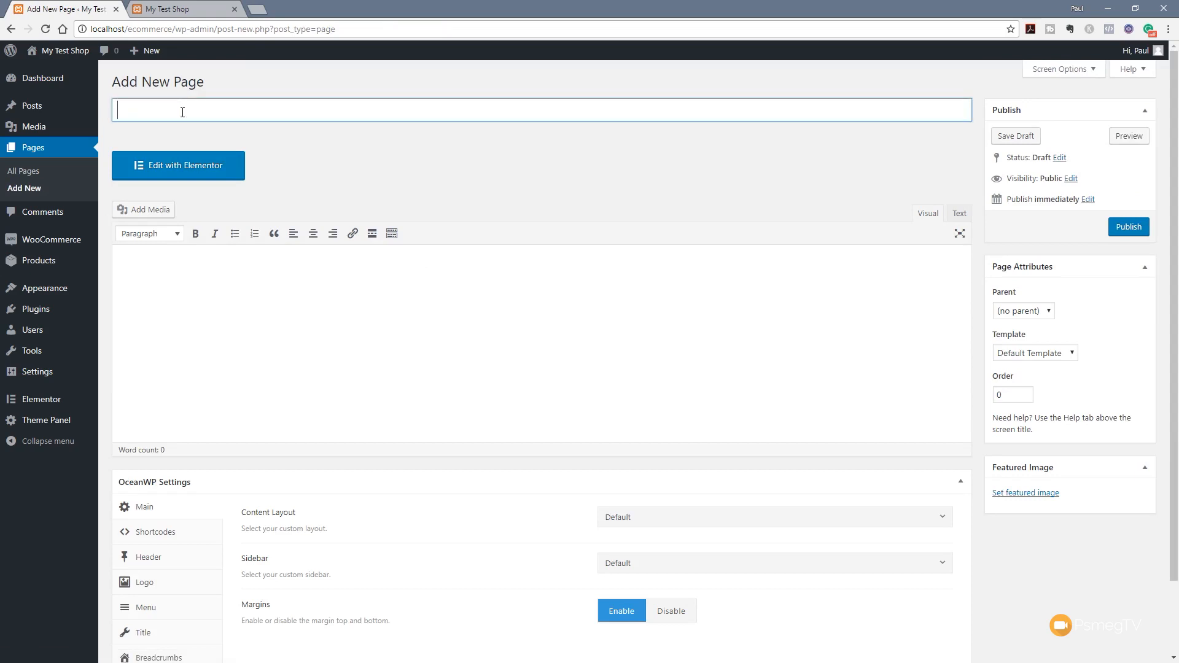
{"action": "type", "text": "Contact"}
{"action": "left_click", "coordinate": [1128, 227]}
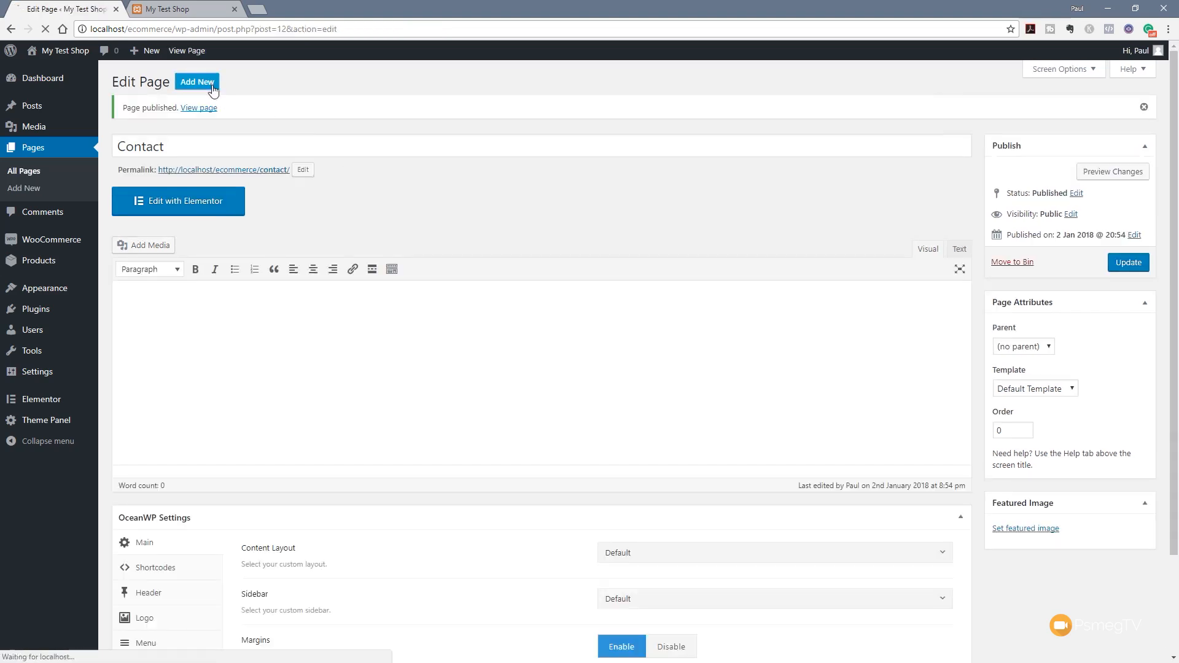
{"action": "type", "text": "Terms & Conditions"}
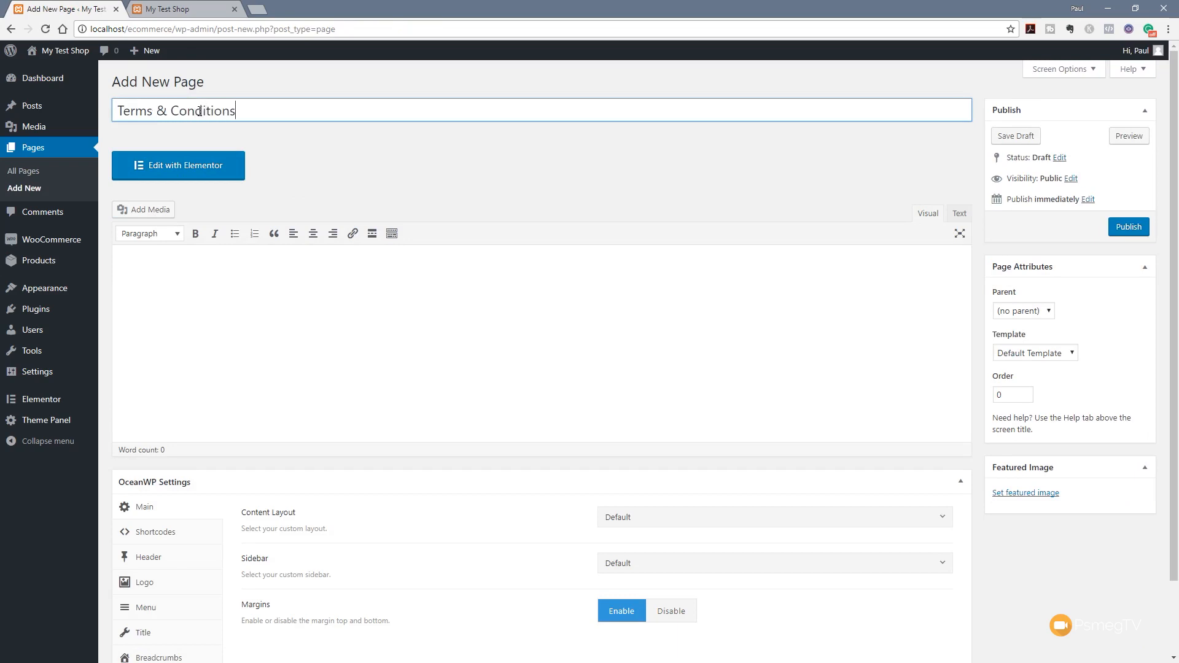
{"action": "left_click", "coordinate": [359, 164]}
{"action": "left_click", "coordinate": [1129, 227]}
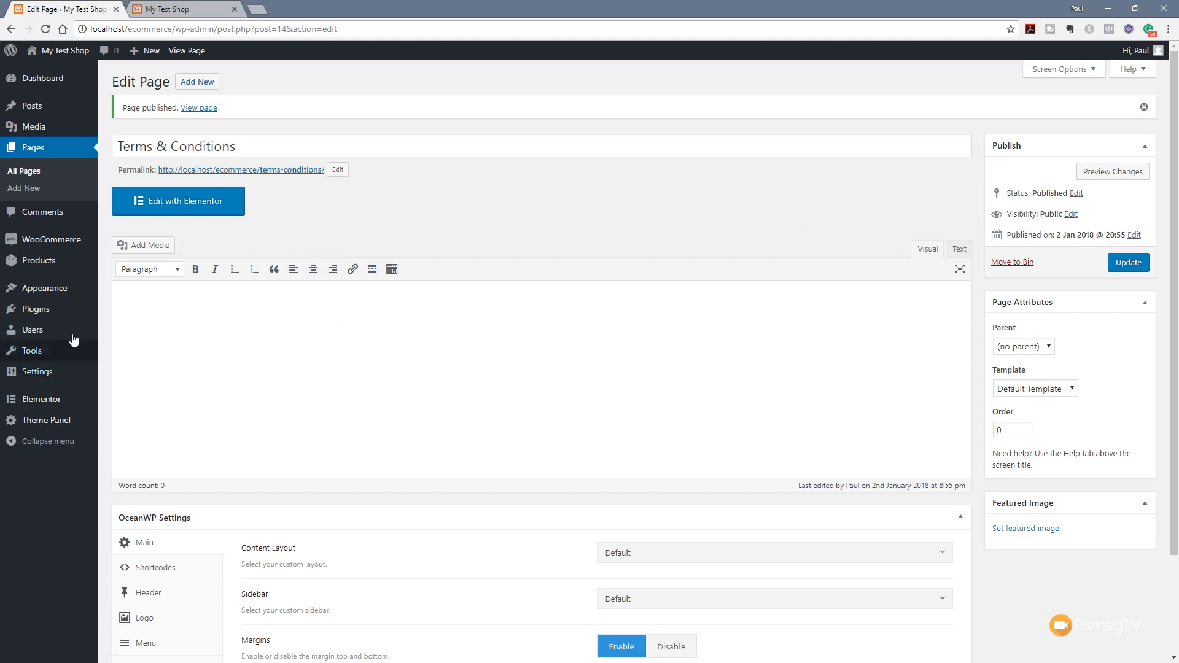
Create a new navigation menu named 'Main Menu' under Appearance > Menus
{"action": "mouse_move", "coordinate": [63, 312]}
{"action": "mouse_move", "coordinate": [55, 289]}
{"action": "left_click", "coordinate": [119, 342]}
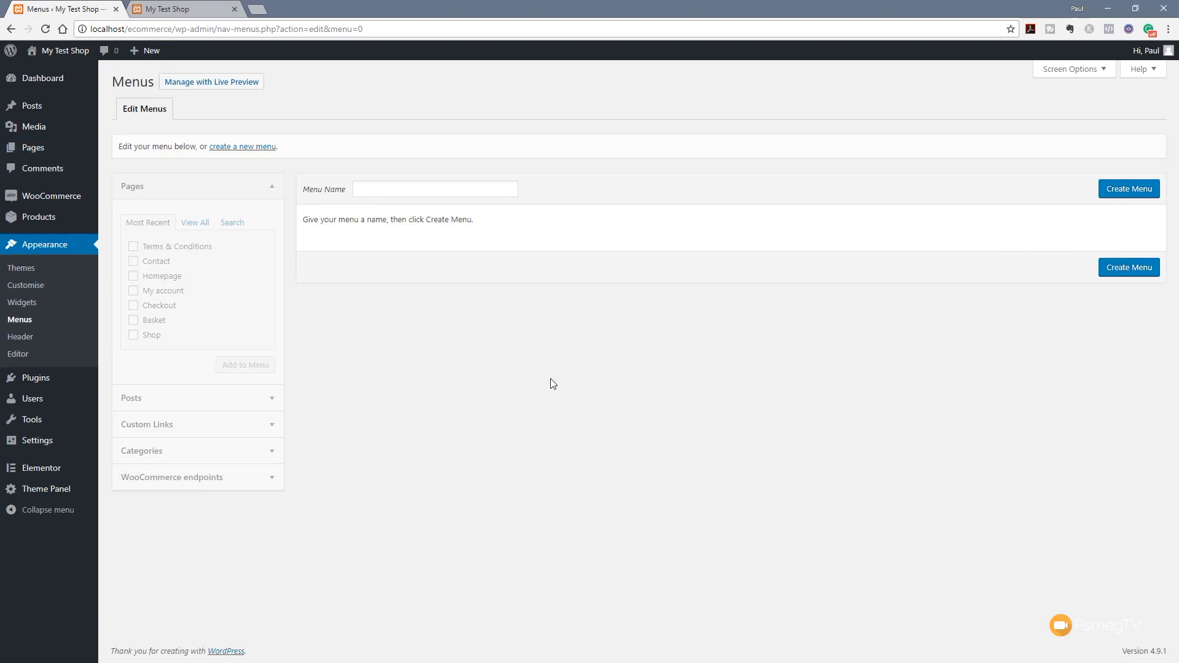
{"action": "left_click", "coordinate": [431, 188]}
{"action": "type", "text": "Main Menu"}
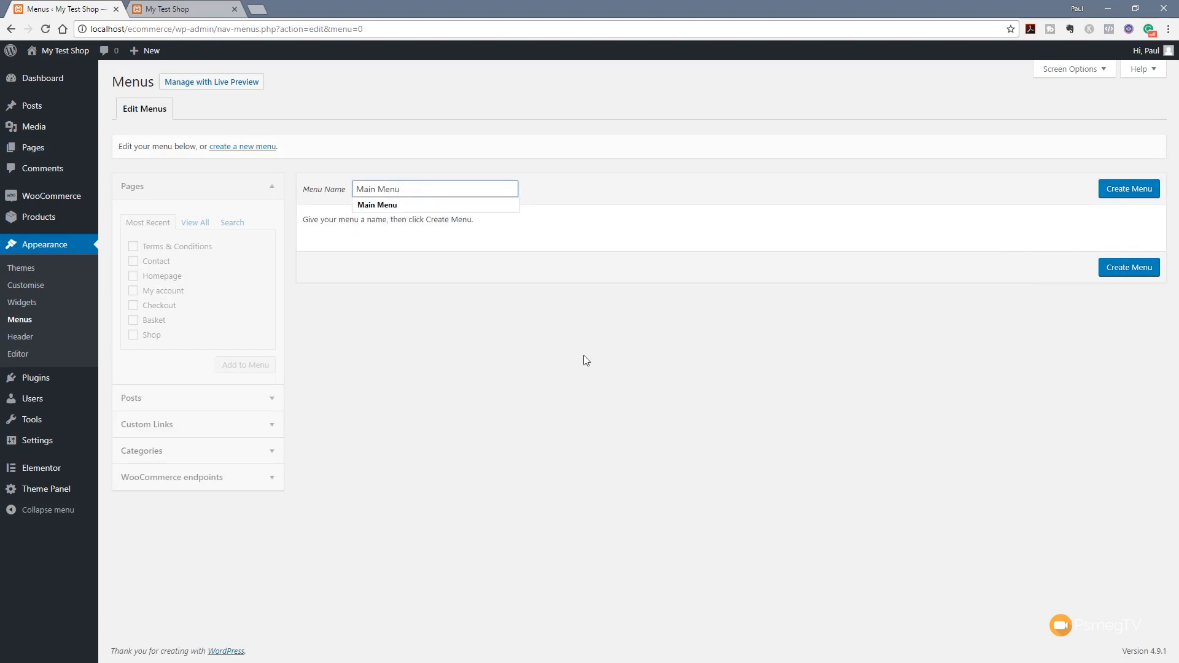
{"action": "left_click", "coordinate": [1129, 191]}
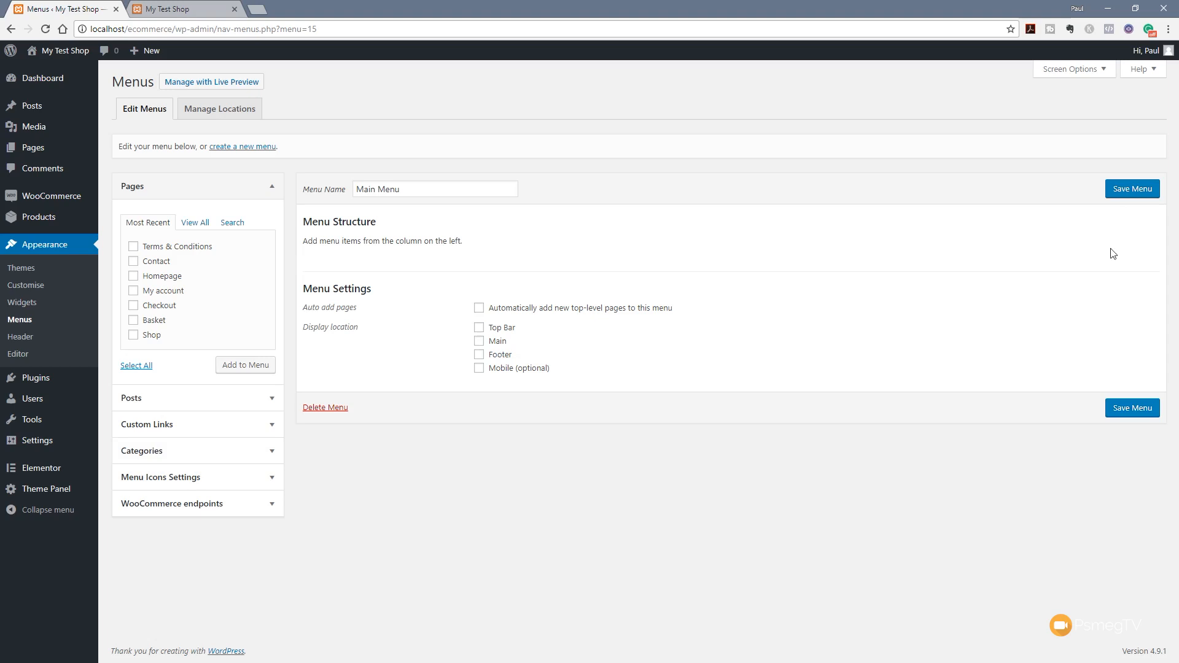
Add the Home, Checkout, Contact and Shop pages to Main Menu
{"action": "left_click", "coordinate": [1098, 69]}
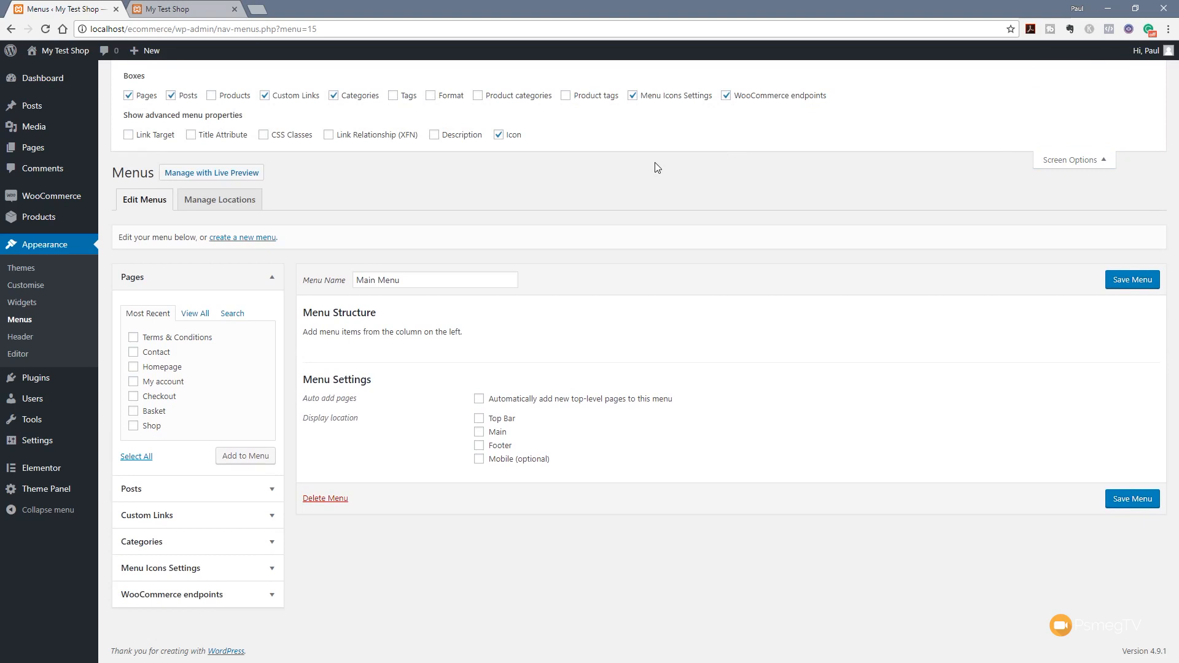
{"action": "left_click", "coordinate": [1067, 167]}
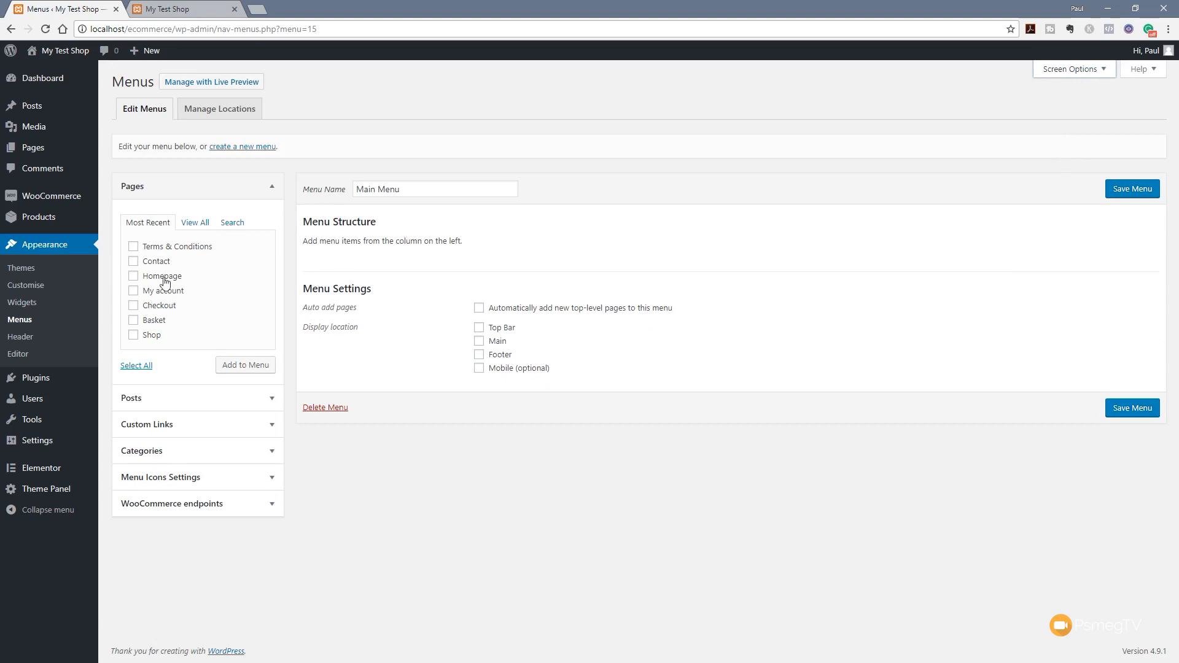
{"action": "left_click", "coordinate": [197, 223]}
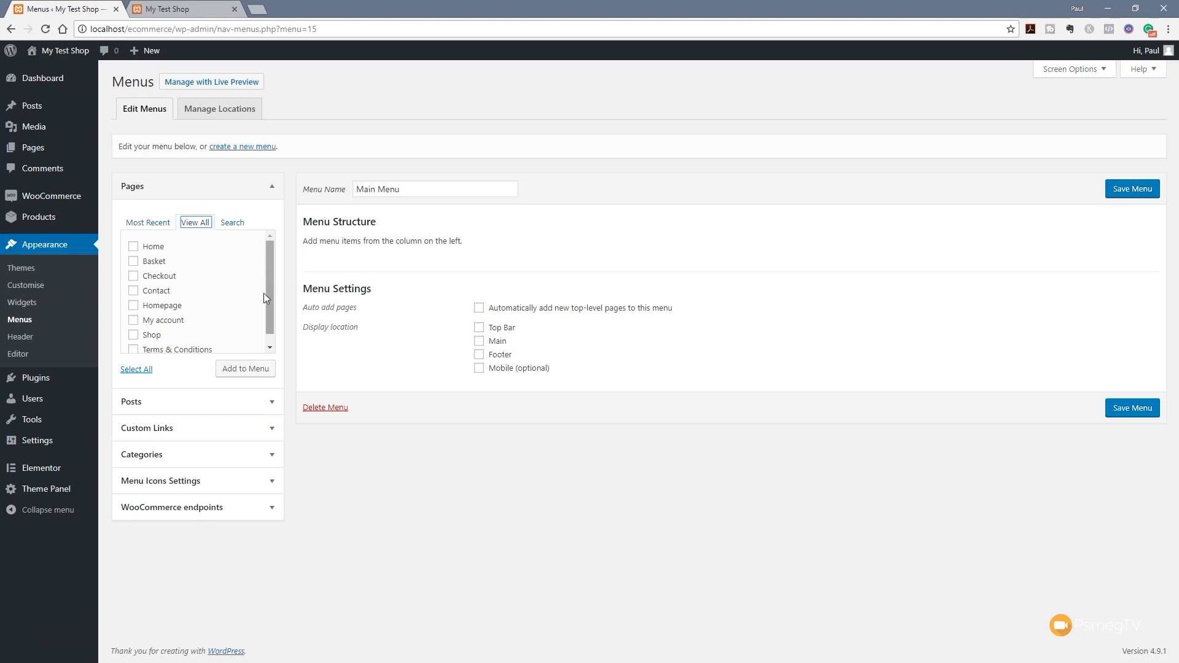
{"action": "left_click", "coordinate": [153, 249]}
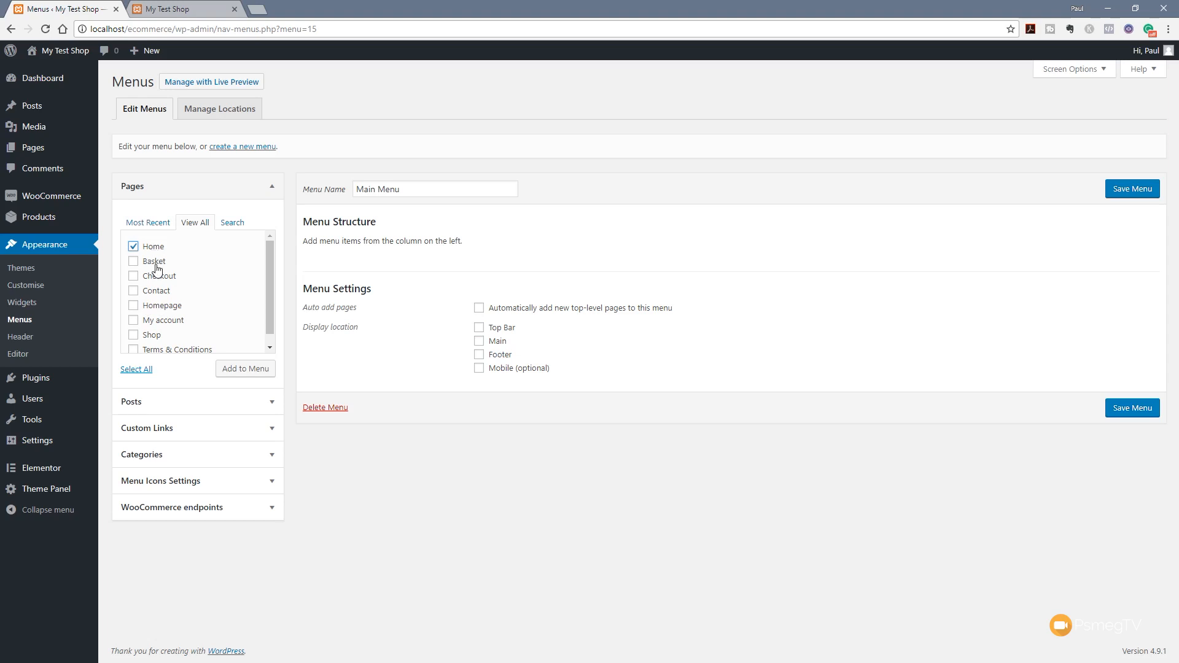
{"action": "left_click", "coordinate": [161, 277]}
{"action": "left_click", "coordinate": [157, 292]}
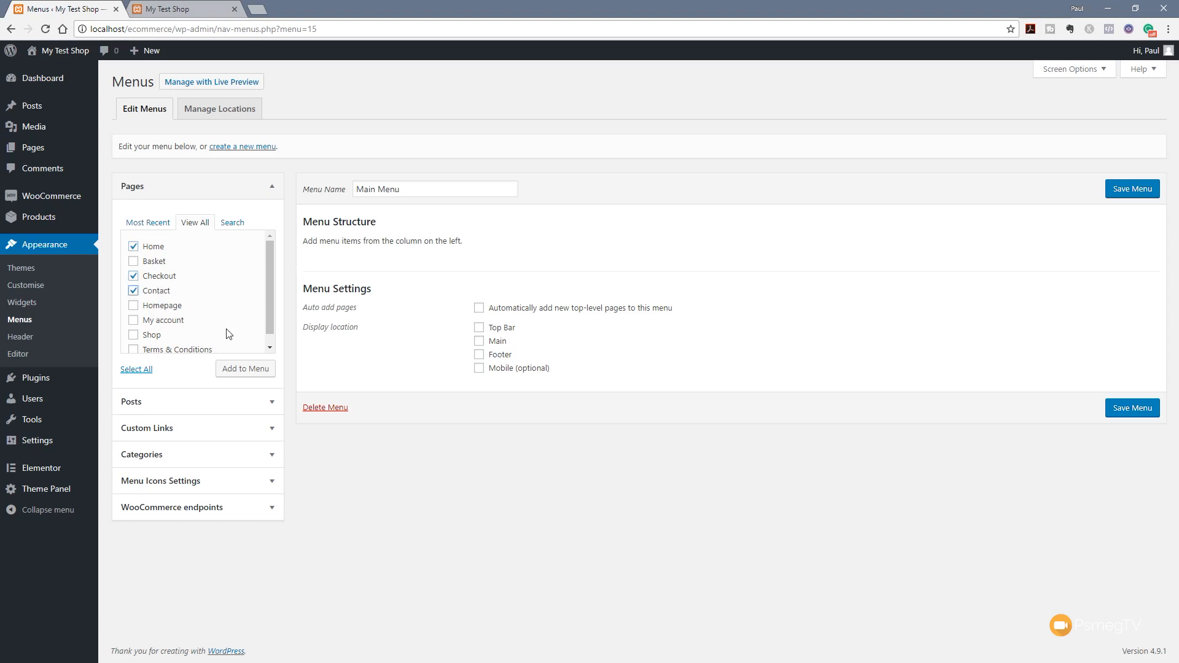
{"action": "scroll", "coordinate": [173, 322], "scroll_direction": "down", "scroll_amount": 1}
{"action": "left_click", "coordinate": [171, 326]}
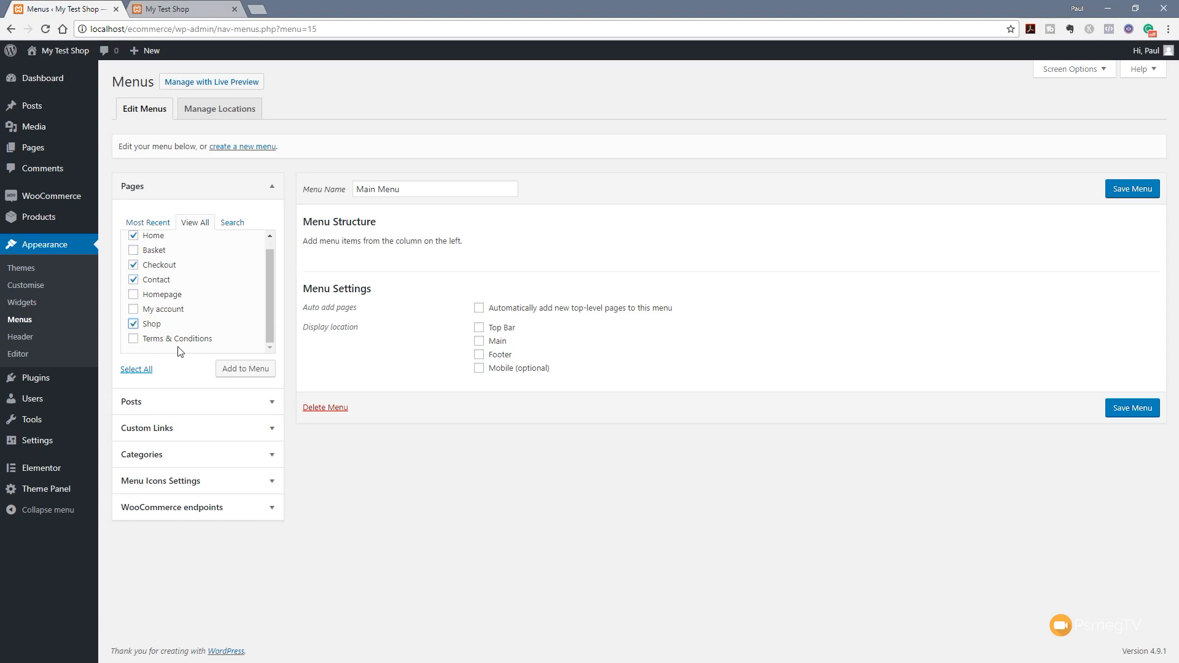
{"action": "left_click", "coordinate": [252, 372]}
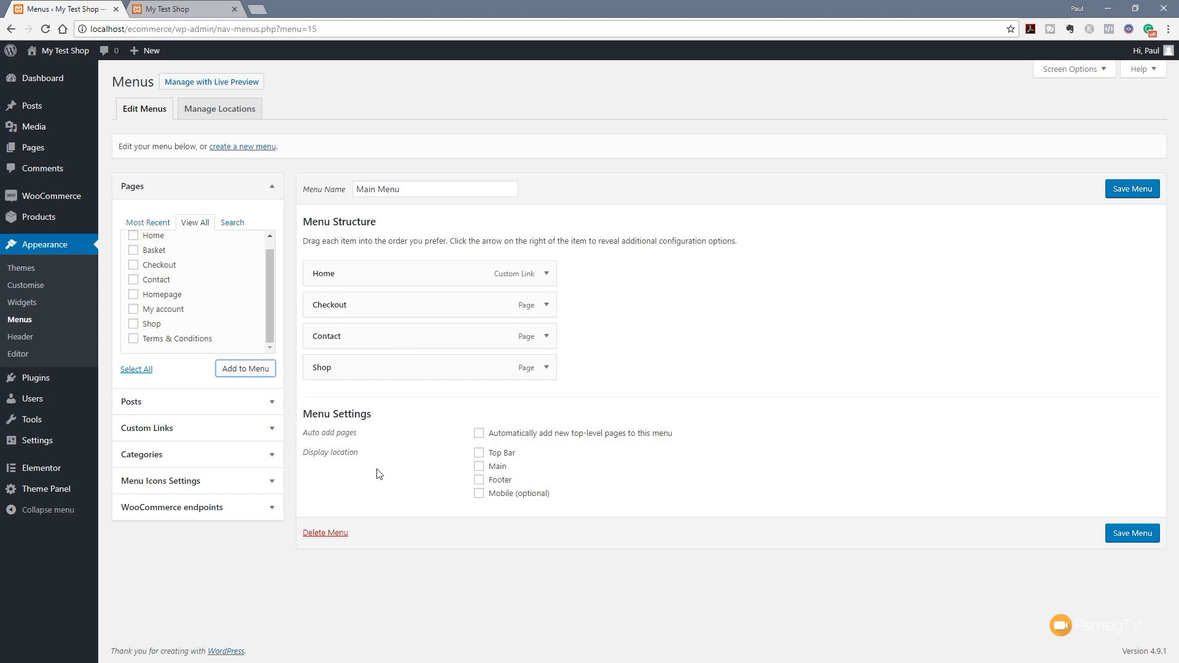
Assign Main Menu to the Main location, order it Home, Shop, Checkout, Contact, and save
{"action": "left_click", "coordinate": [479, 467]}
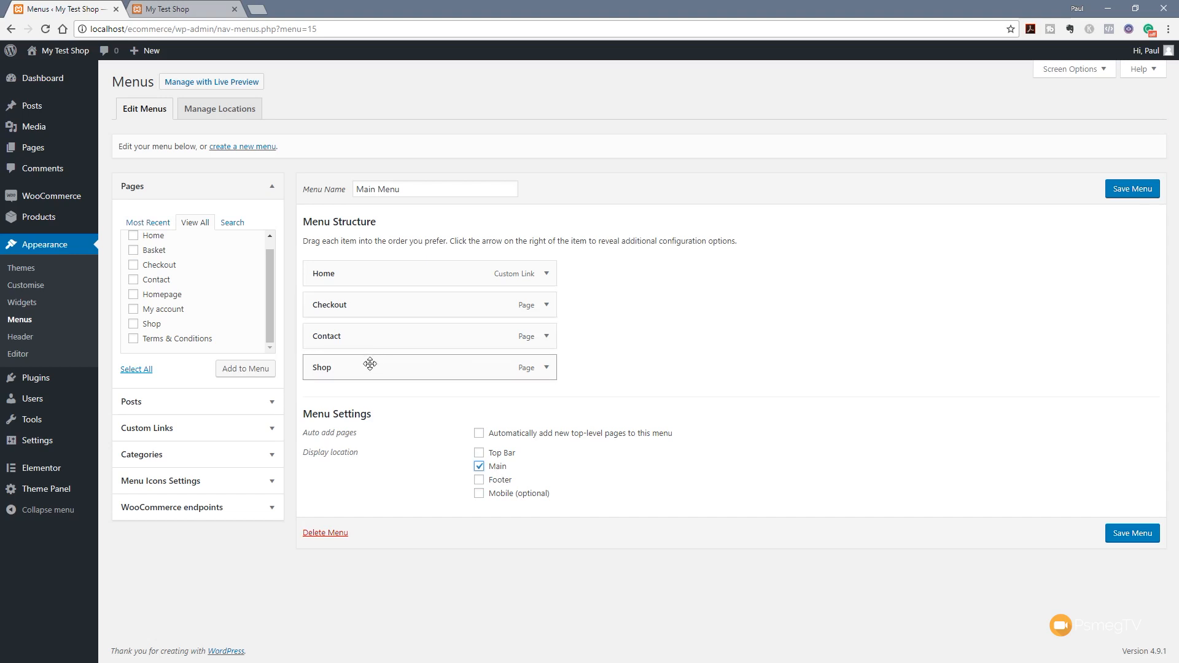
{"action": "left_click_drag", "start_coordinate": [367, 371], "coordinate": [427, 333]}
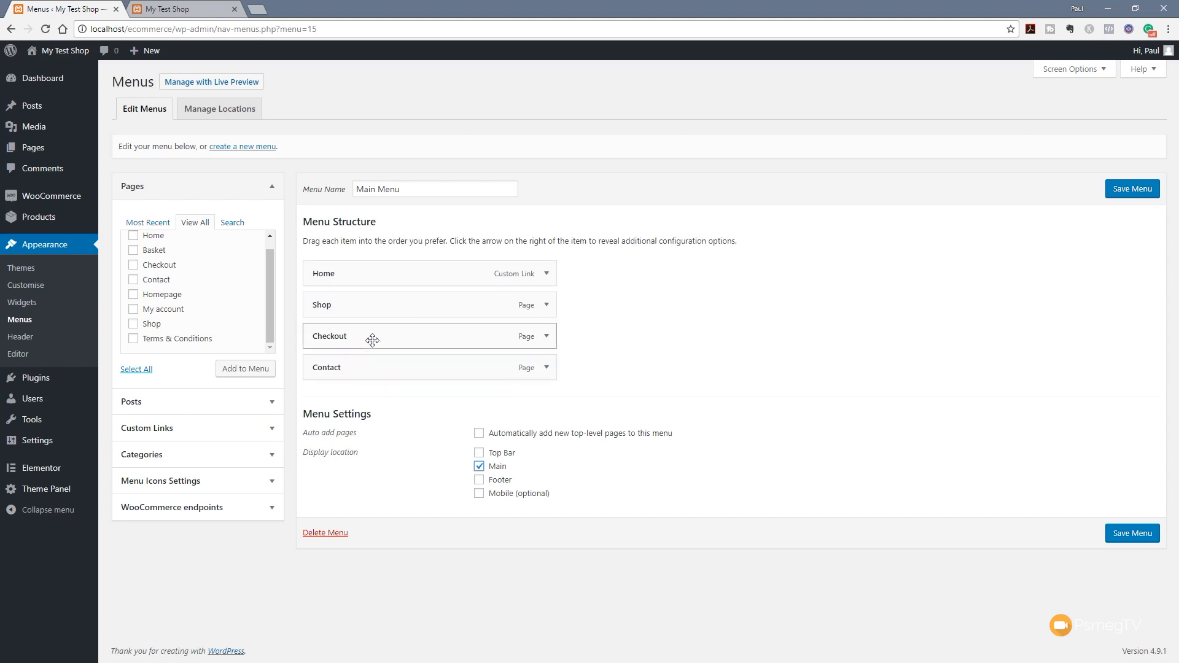
{"action": "left_click_drag", "start_coordinate": [367, 368], "coordinate": [386, 368]}
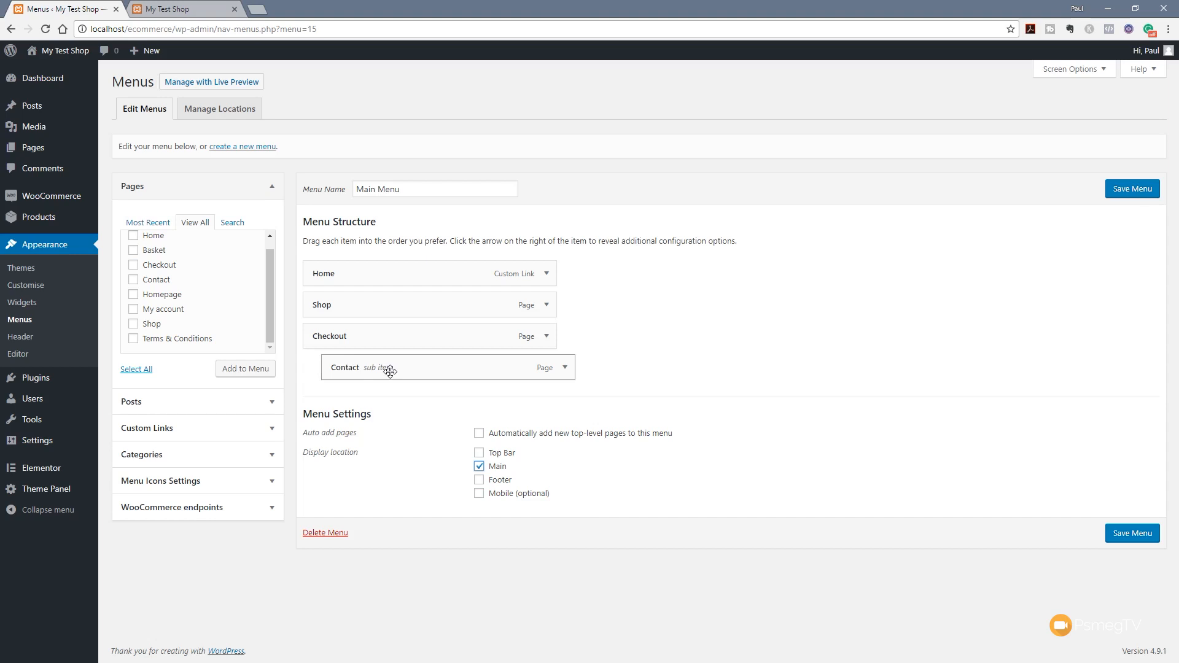
{"action": "left_click_drag", "start_coordinate": [390, 371], "coordinate": [374, 374]}
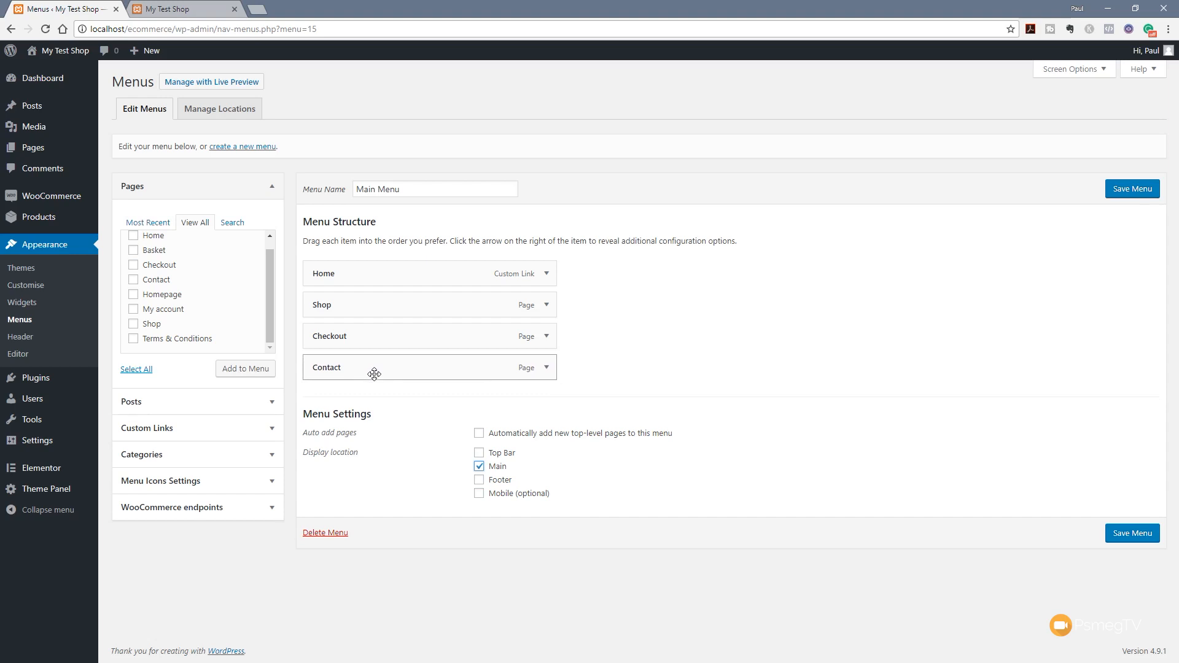
{"action": "left_click", "coordinate": [1129, 190]}
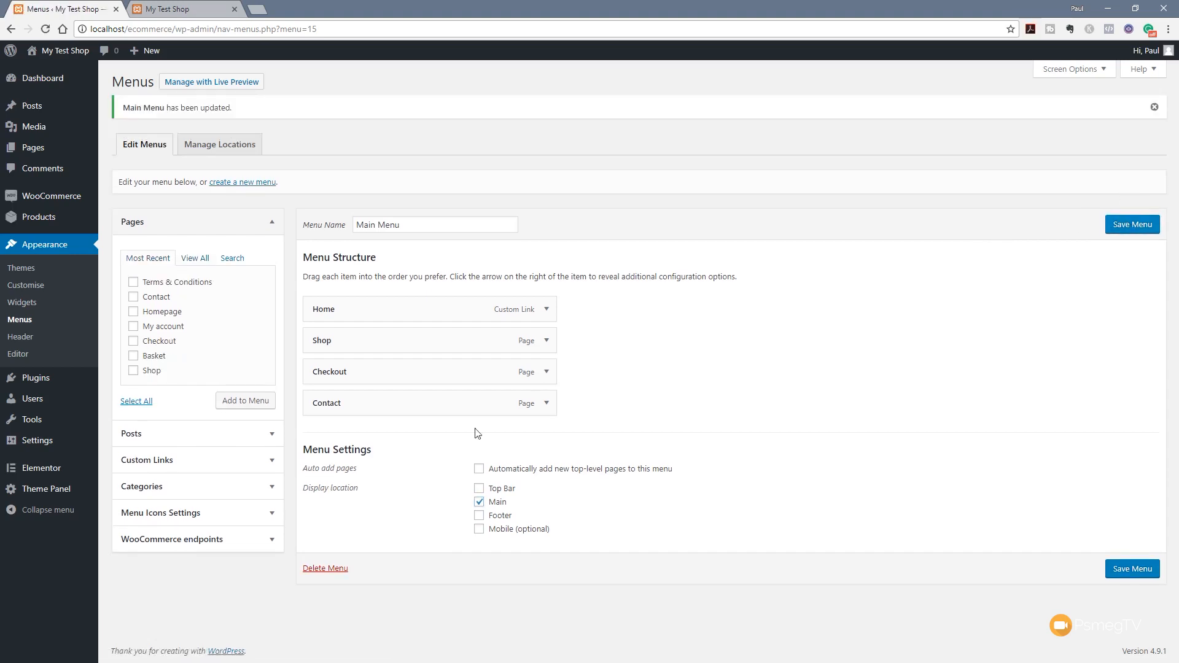
{"action": "mouse_move", "coordinate": [56, 442]}
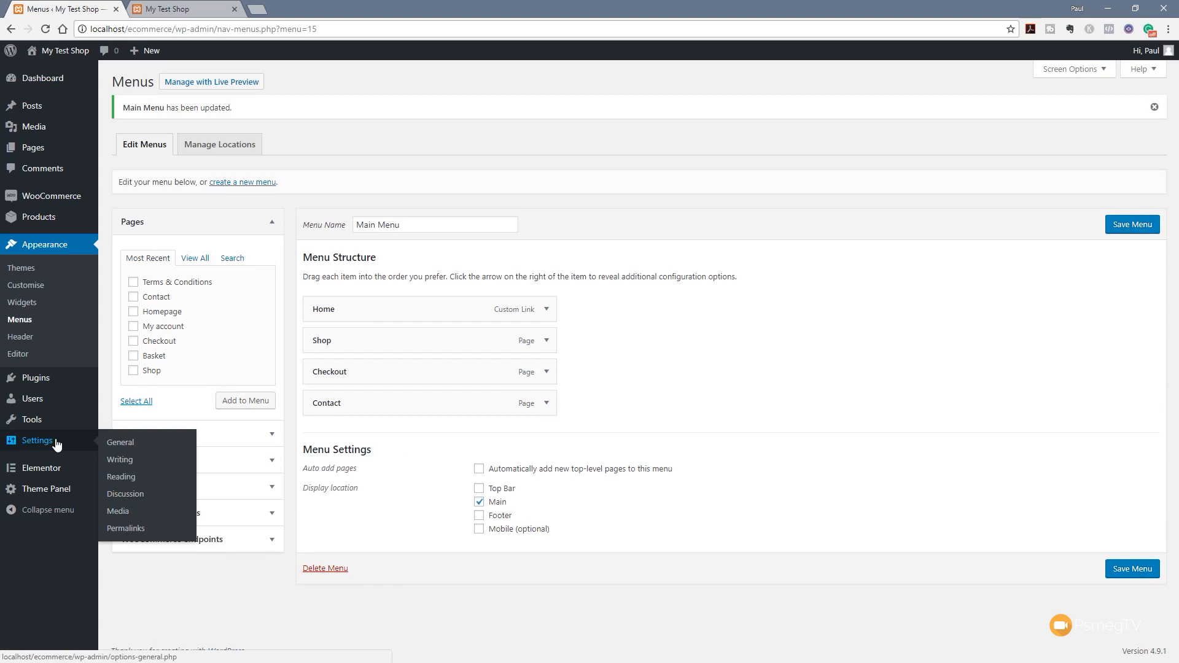
Set Reading settings to show the static 'Homepage' page as front page, save, and view the shop tab
{"action": "left_click", "coordinate": [127, 461]}
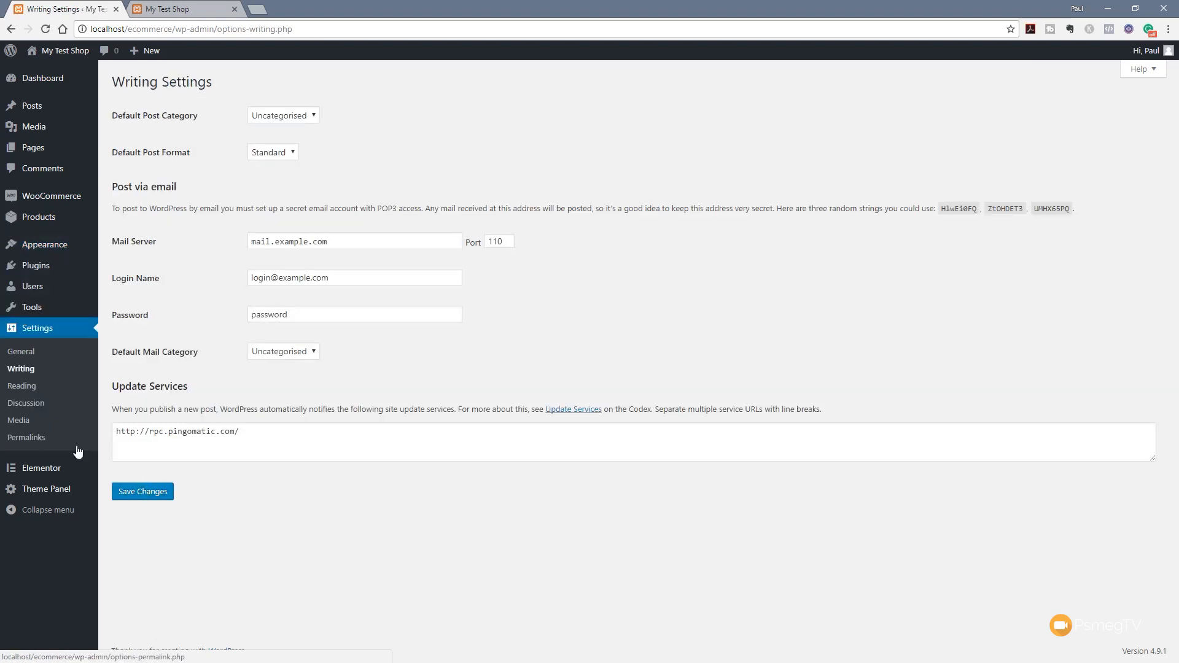
{"action": "left_click", "coordinate": [31, 387]}
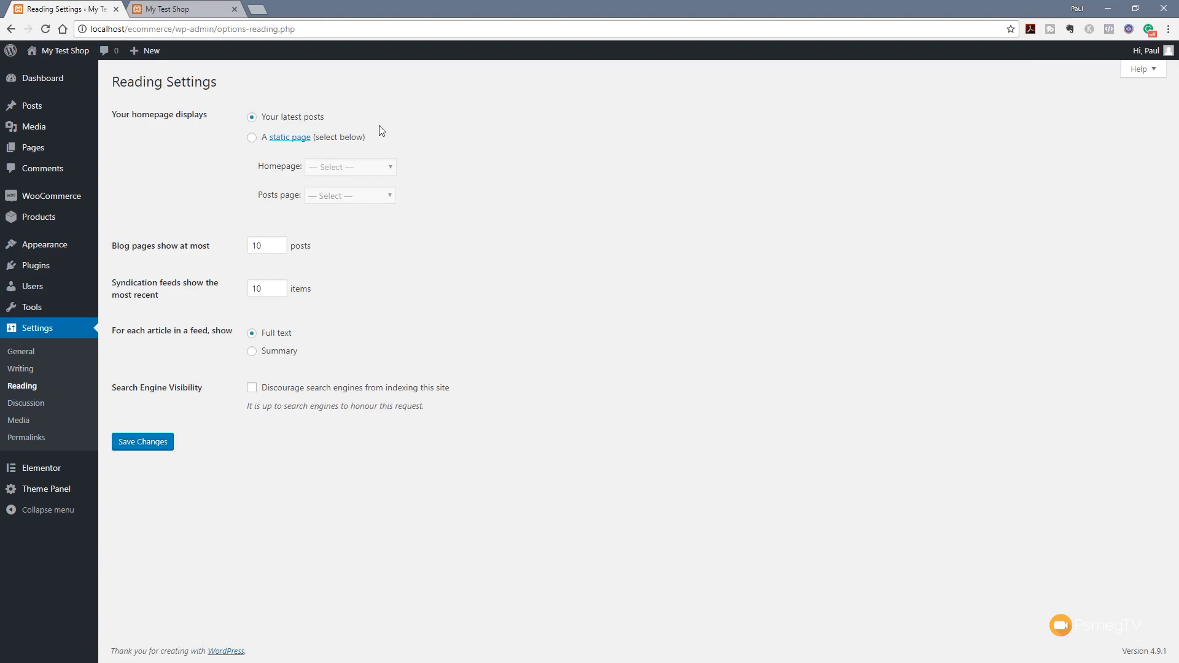
{"action": "left_click", "coordinate": [251, 137]}
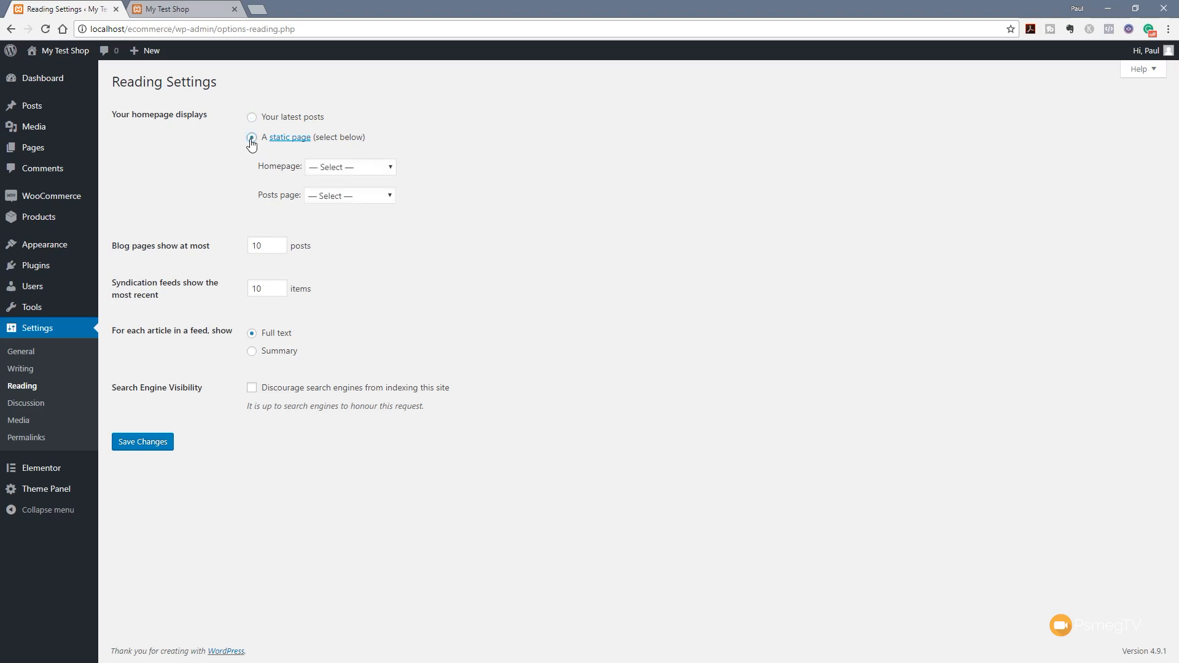
{"action": "left_click", "coordinate": [317, 170]}
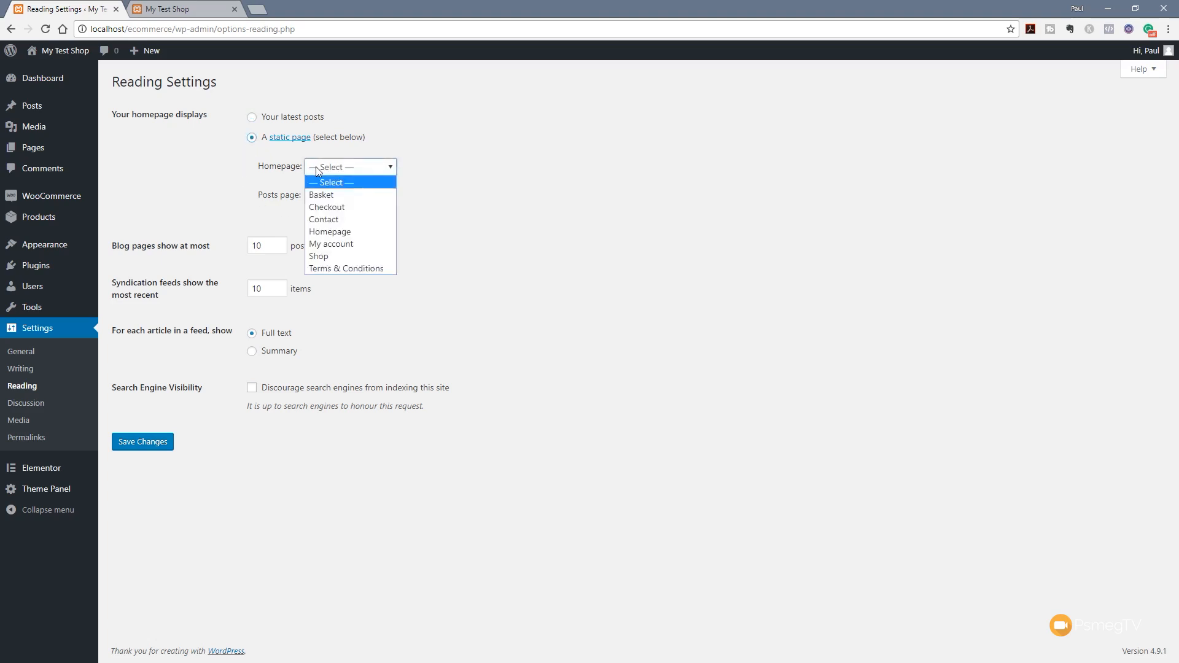
{"action": "left_click", "coordinate": [325, 232]}
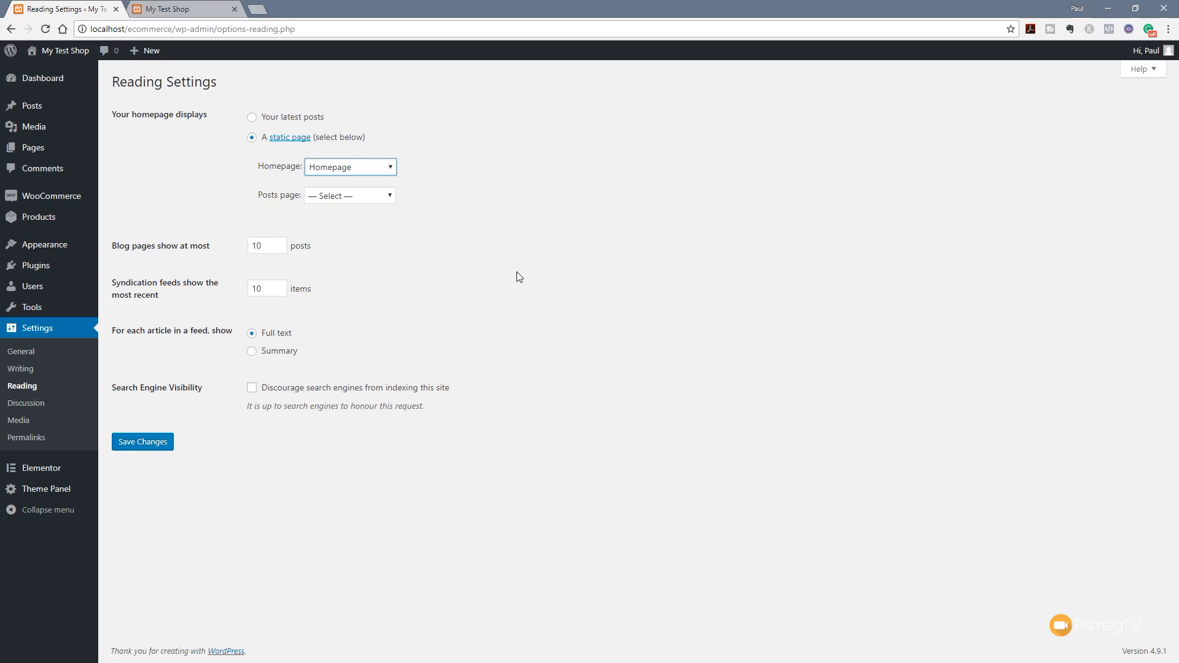
{"action": "left_click", "coordinate": [146, 446]}
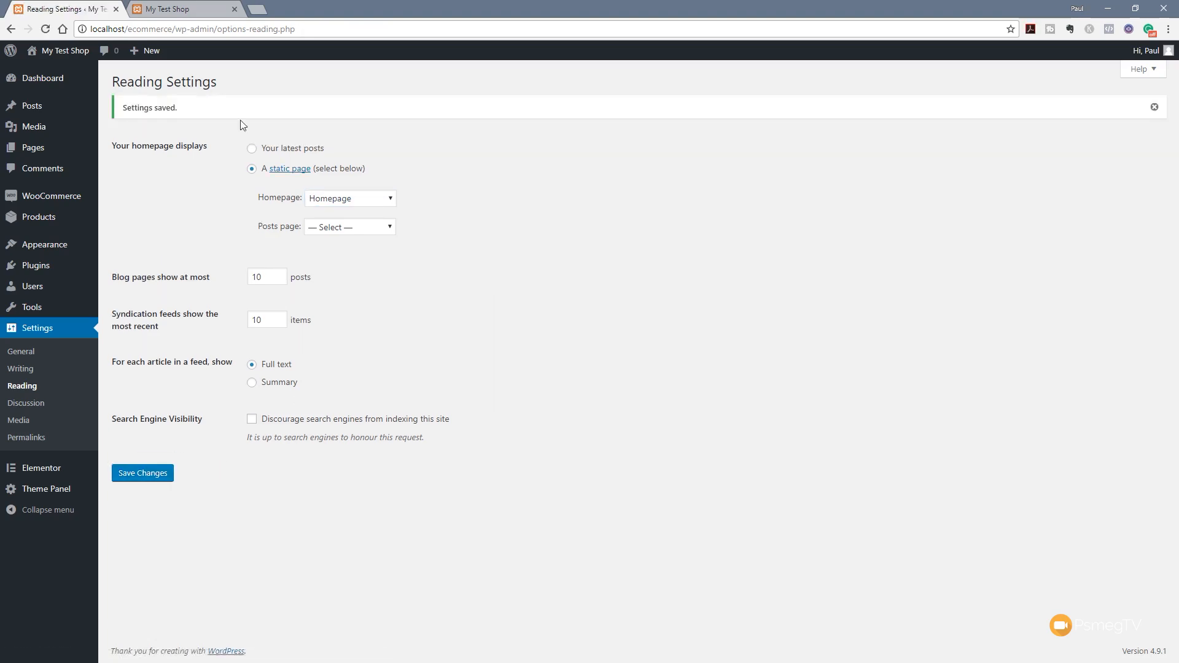
{"action": "left_click", "coordinate": [175, 12]}
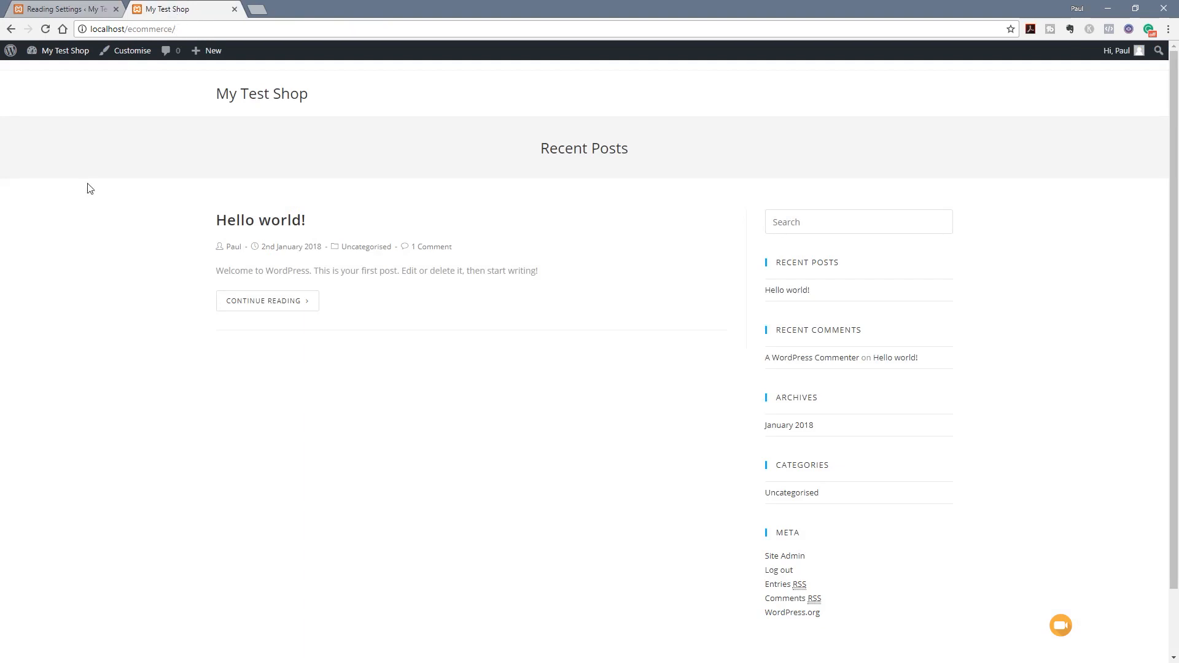
Reload the My Test Shop front page to see the new static homepage
{"action": "left_click", "coordinate": [47, 30]}
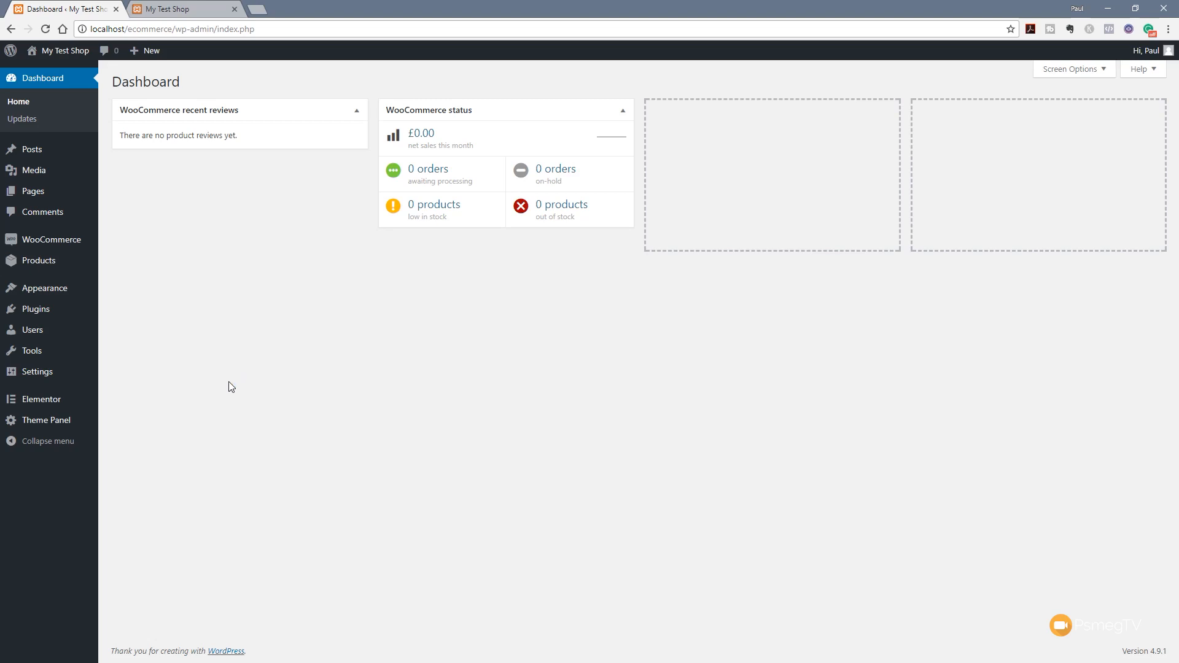
In the Customiser, preview the Home page and reach General Options > General Settings
{"action": "mouse_move", "coordinate": [44, 297]}
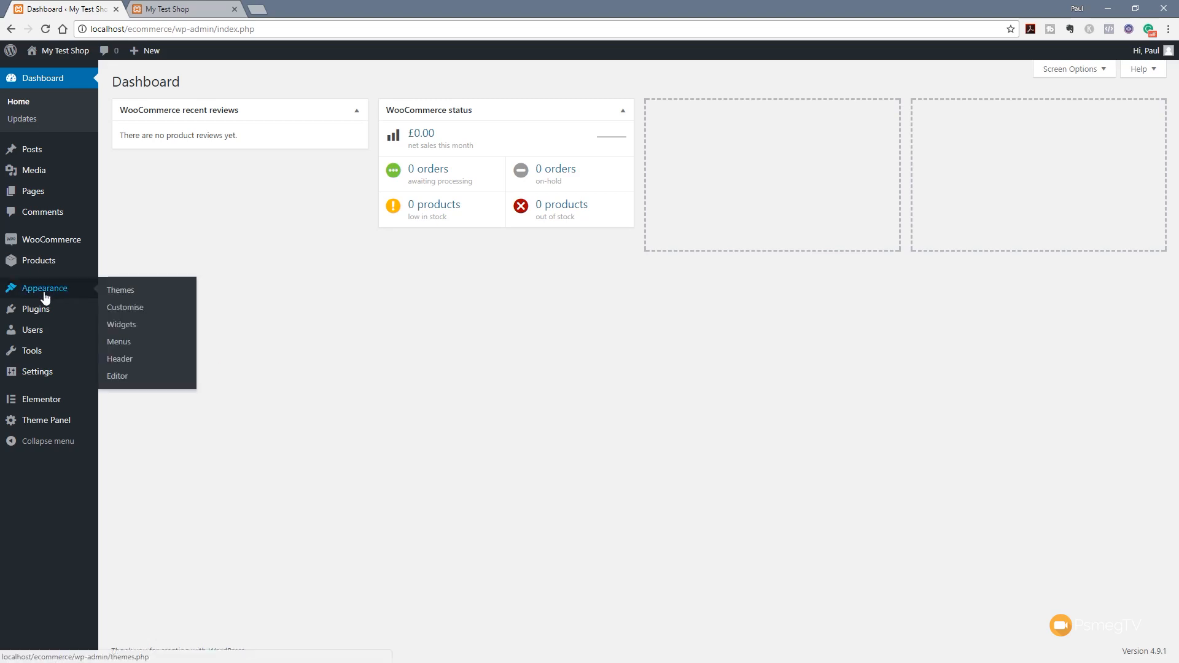
{"action": "left_click", "coordinate": [136, 310]}
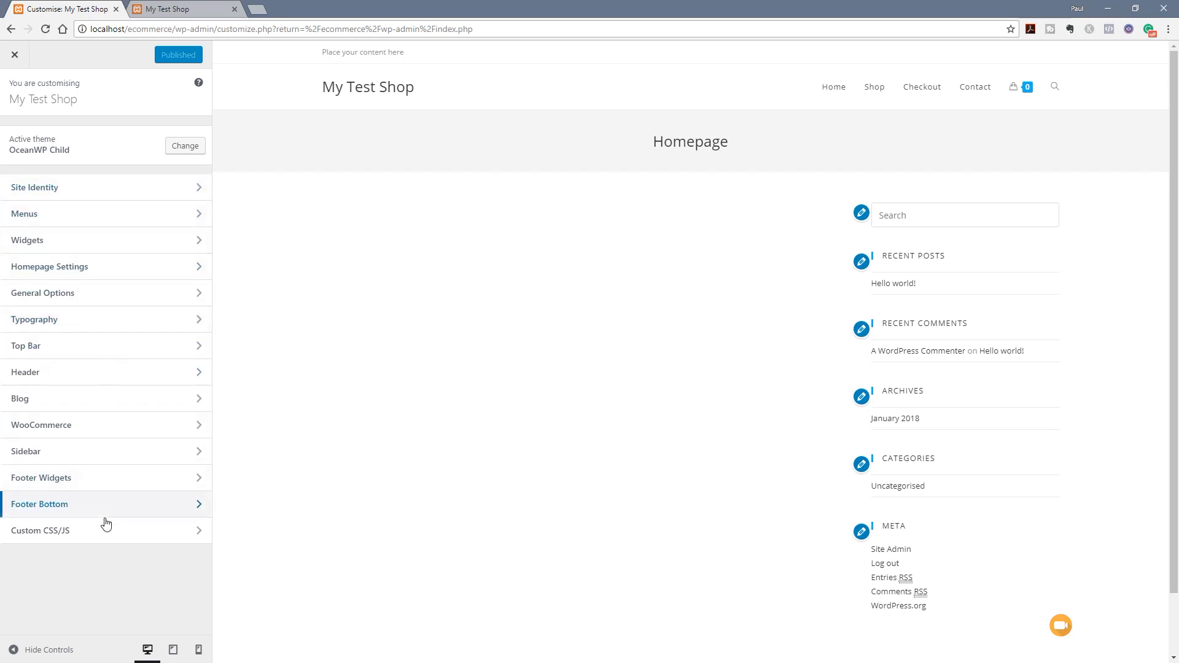
{"action": "left_click", "coordinate": [84, 195]}
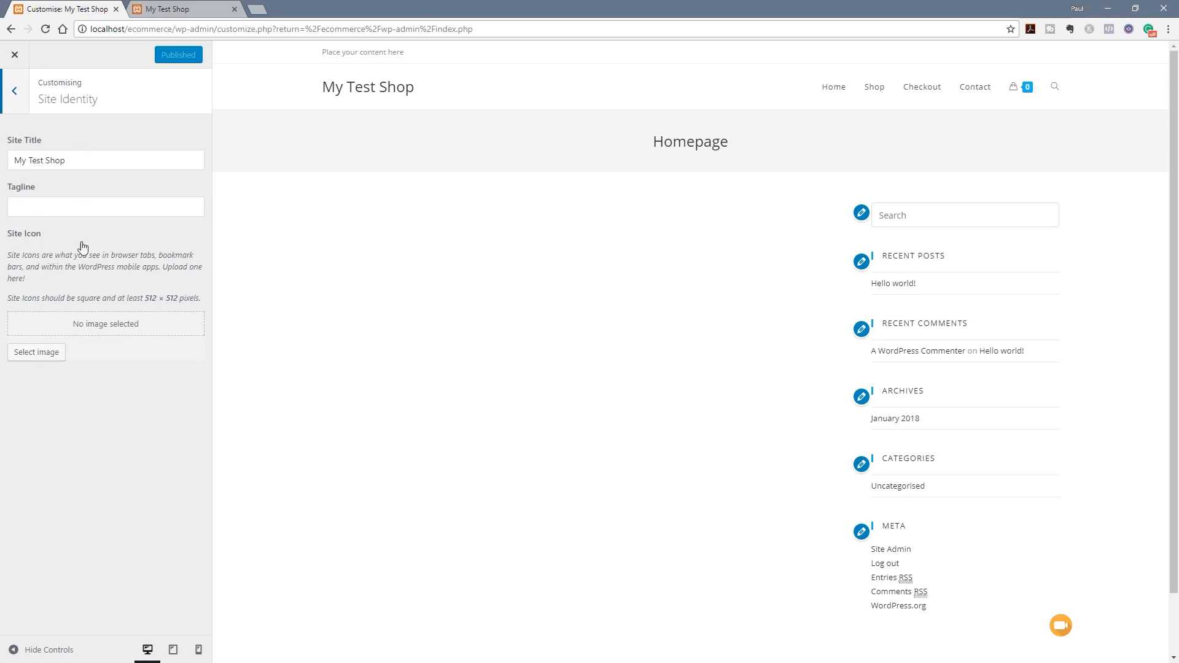
{"action": "left_click", "coordinate": [14, 91]}
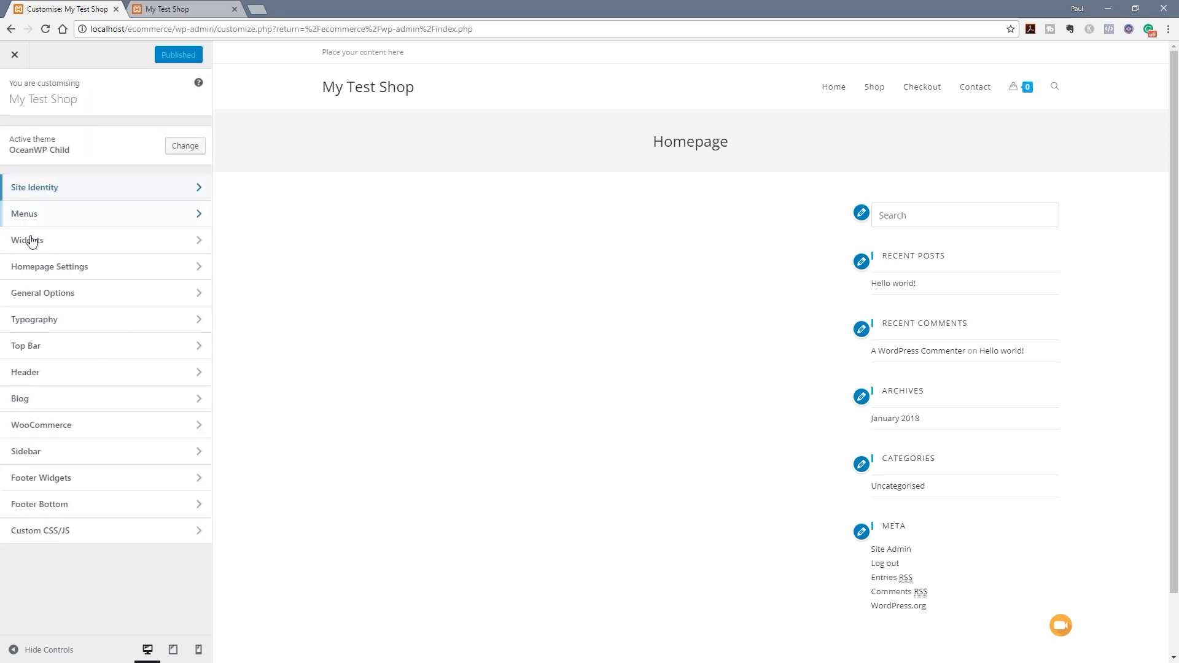
{"action": "left_click", "coordinate": [73, 294]}
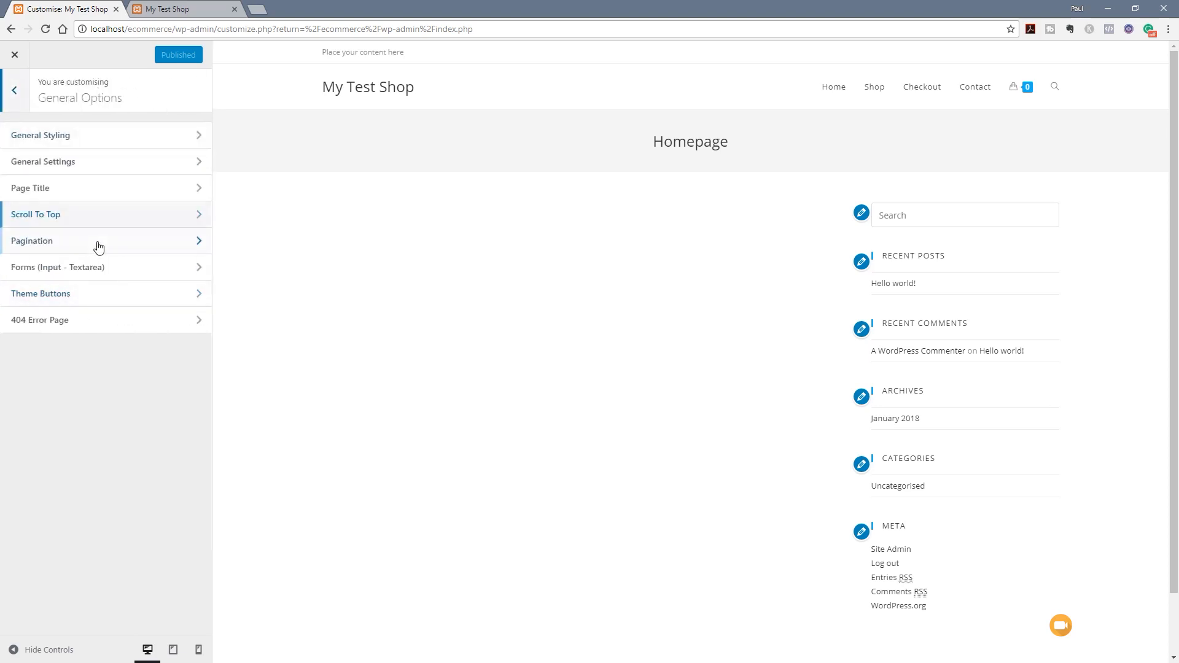
{"action": "left_click", "coordinate": [112, 141]}
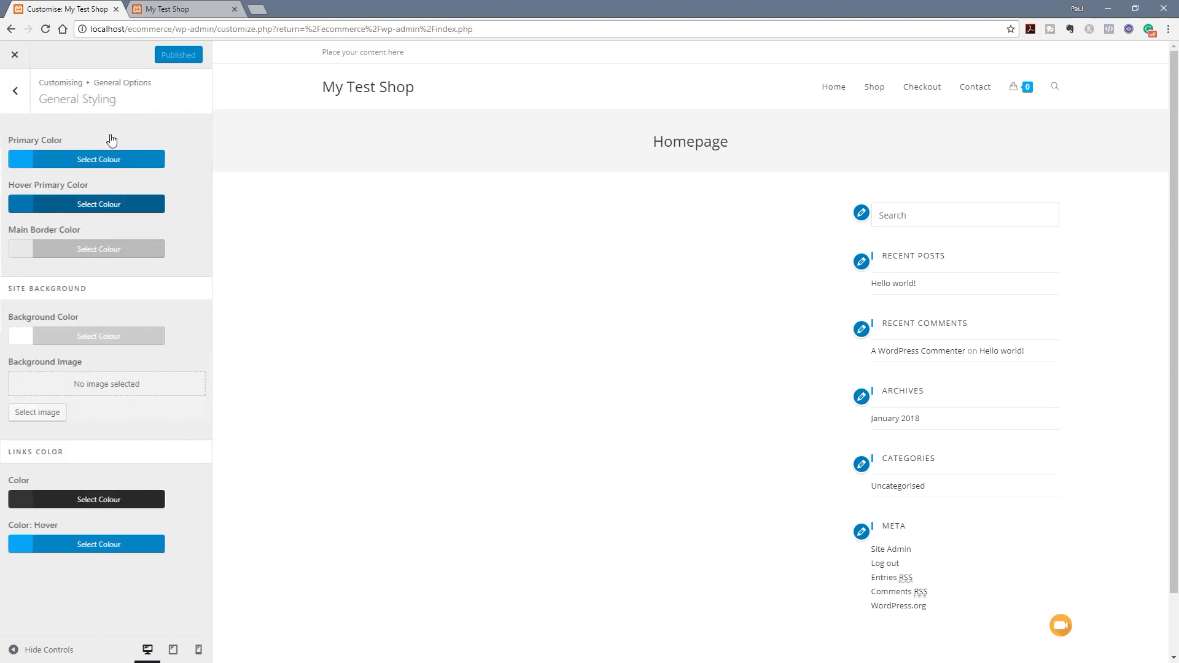
{"action": "left_click", "coordinate": [15, 92]}
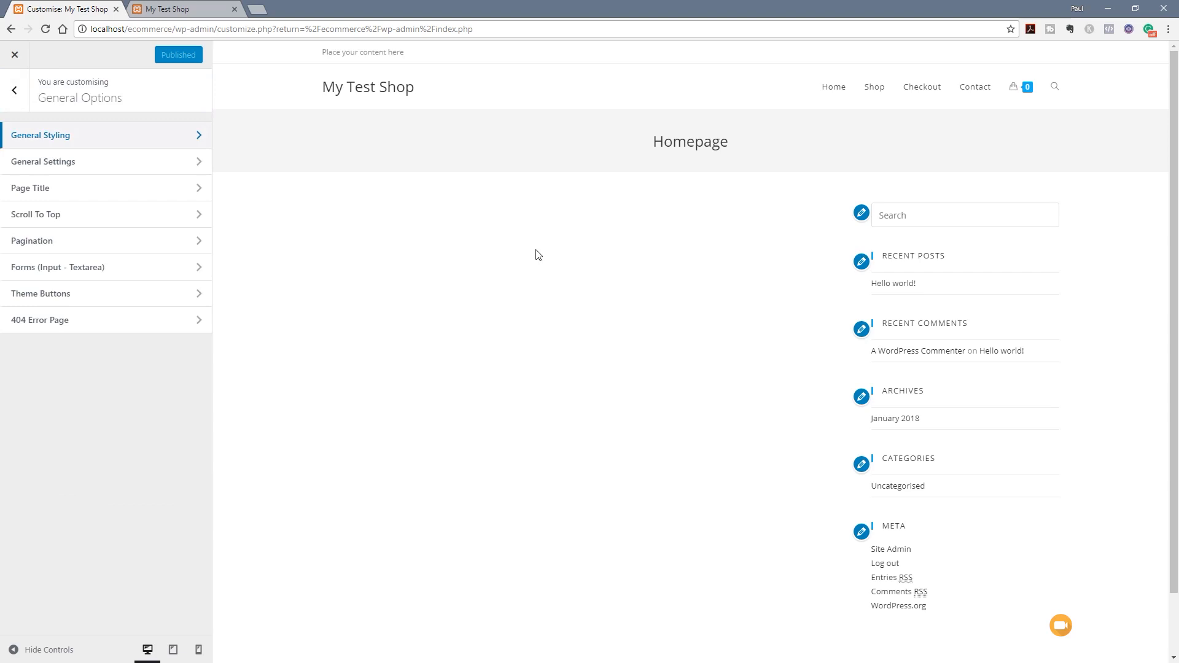
{"action": "left_click", "coordinate": [834, 91]}
{"action": "left_click", "coordinate": [11, 88]}
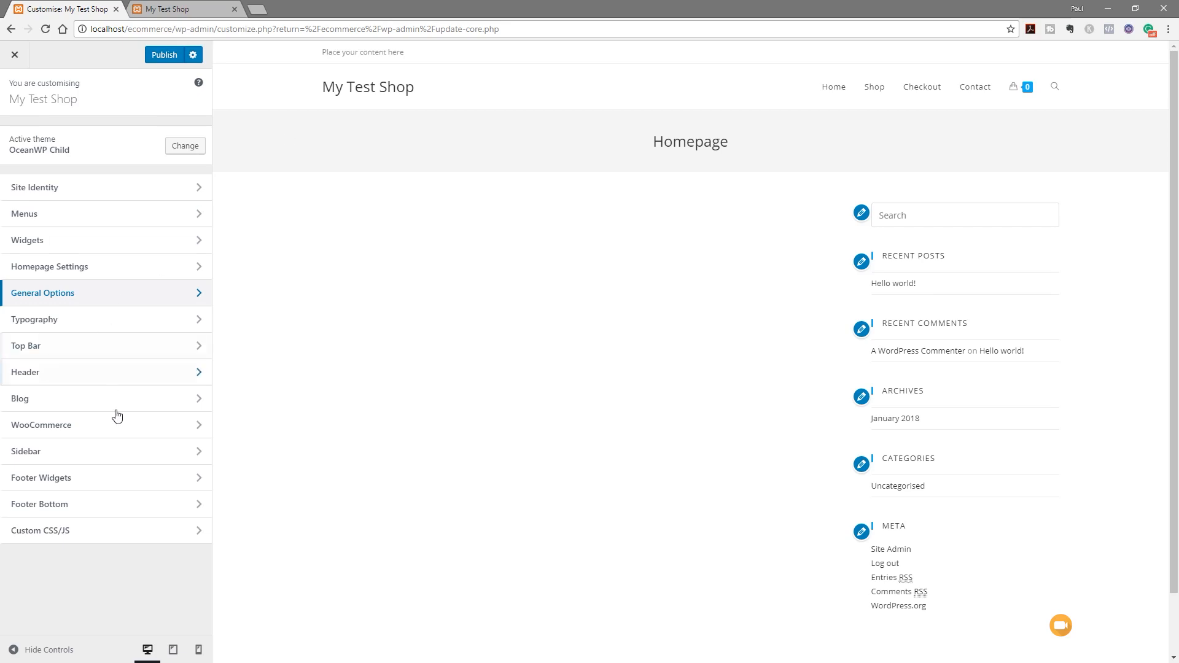
{"action": "left_click", "coordinate": [65, 300]}
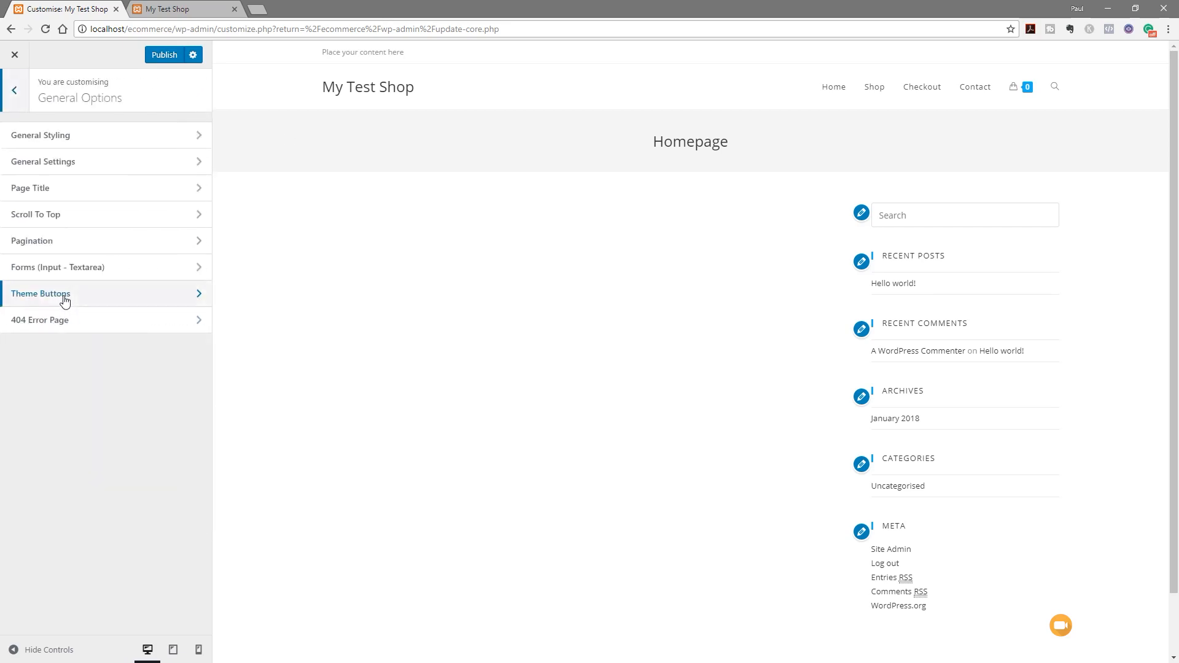
{"action": "left_click", "coordinate": [69, 170]}
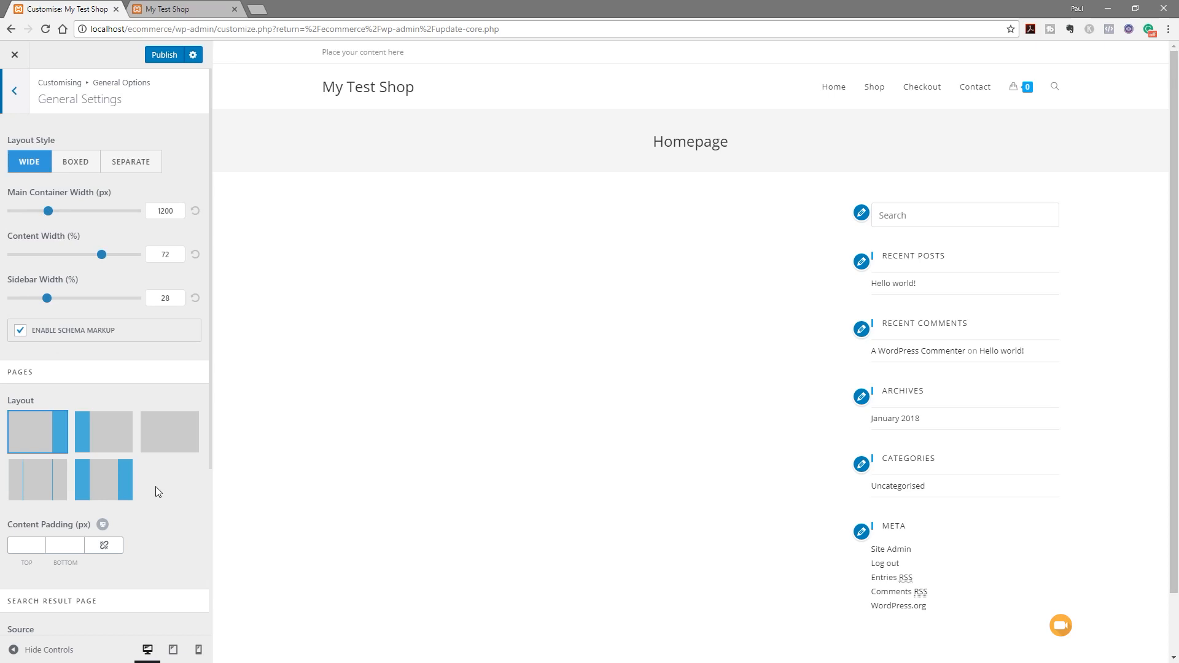
Set the page layout to Full Width so the homepage has no sidebar
{"action": "left_click", "coordinate": [167, 445]}
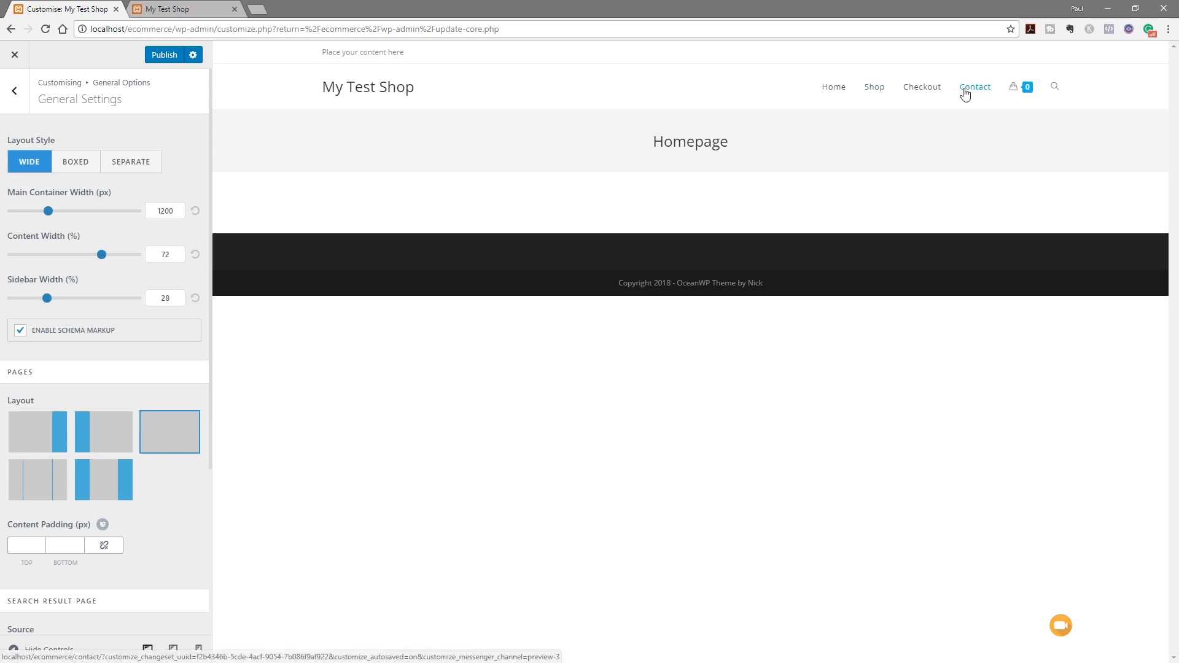
{"action": "left_click", "coordinate": [16, 93]}
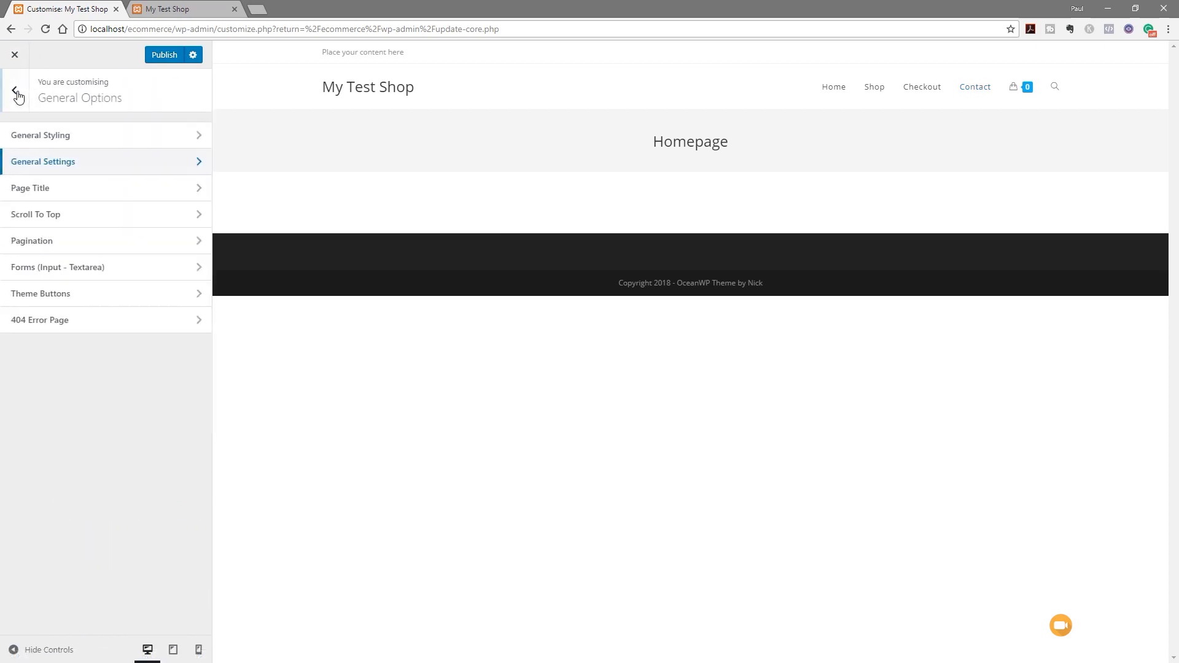
Set the Page Title style to Hidden
{"action": "left_click", "coordinate": [70, 196]}
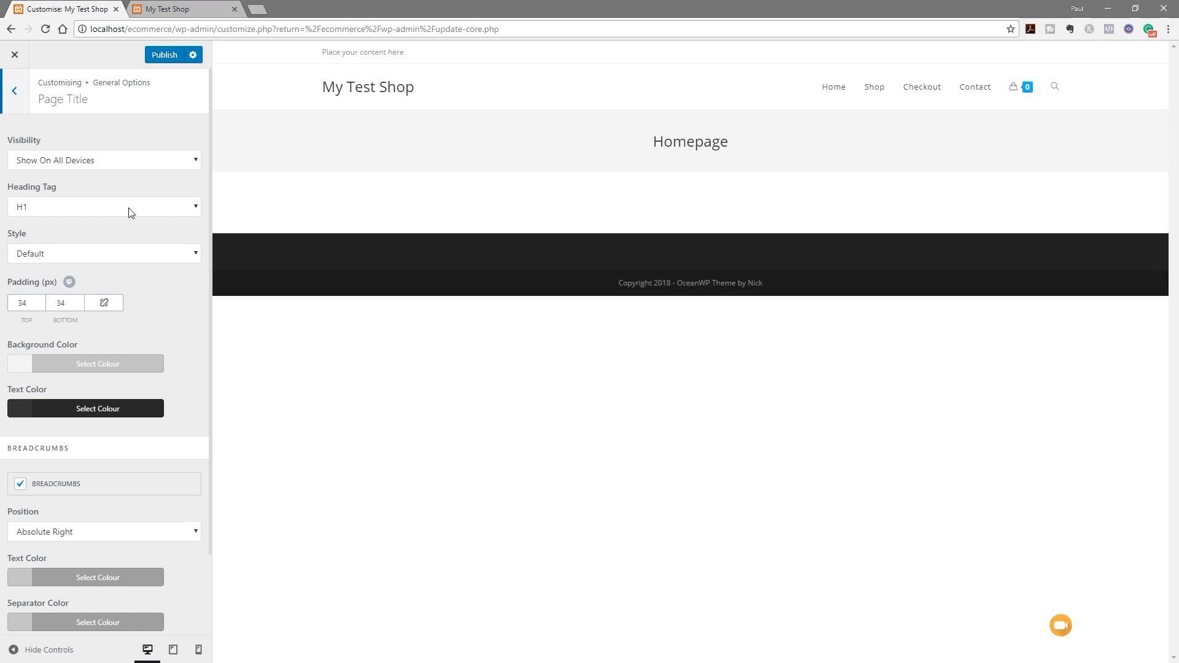
{"action": "left_click", "coordinate": [123, 254]}
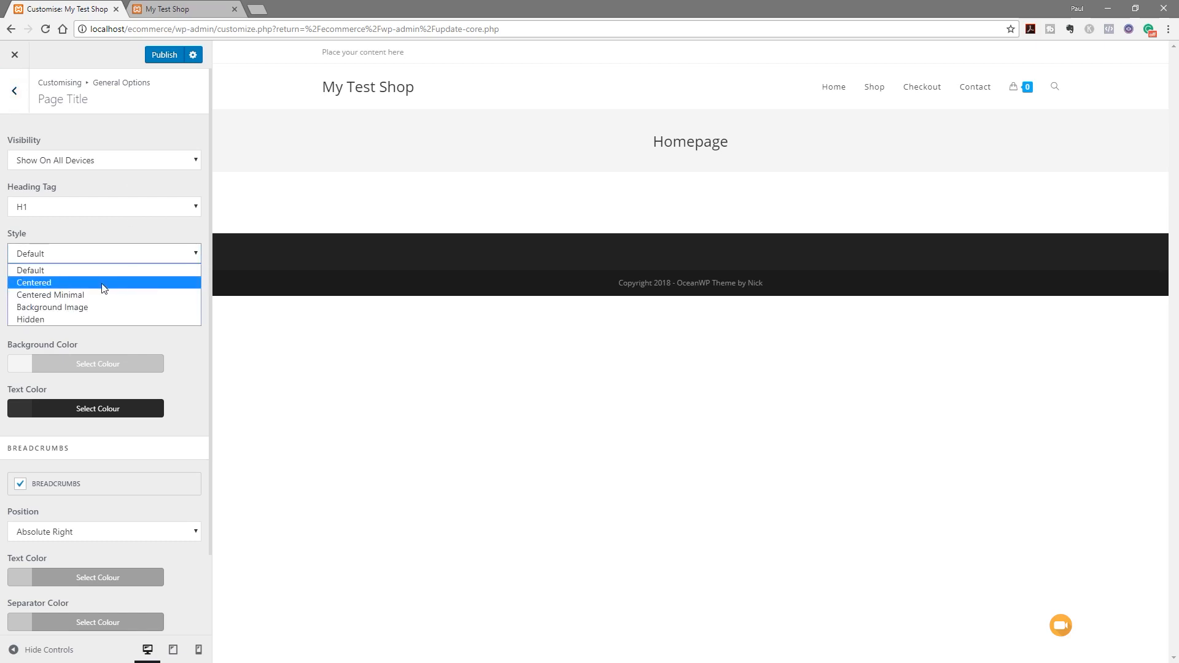
{"action": "left_click", "coordinate": [97, 320]}
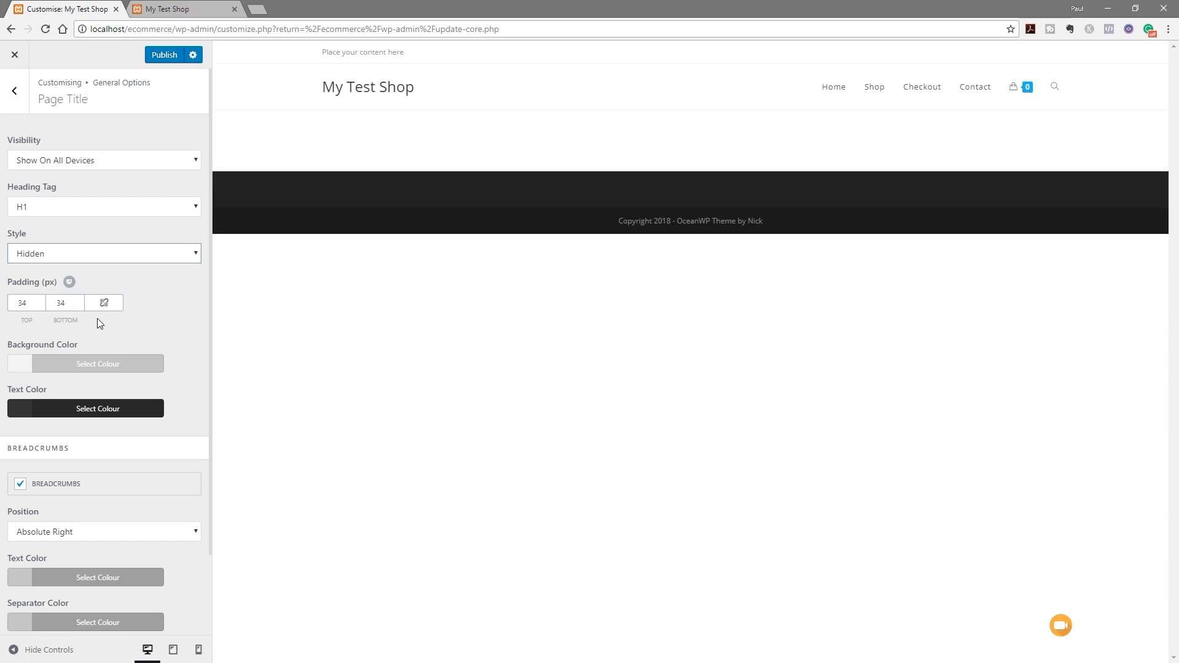
{"action": "left_click", "coordinate": [14, 91]}
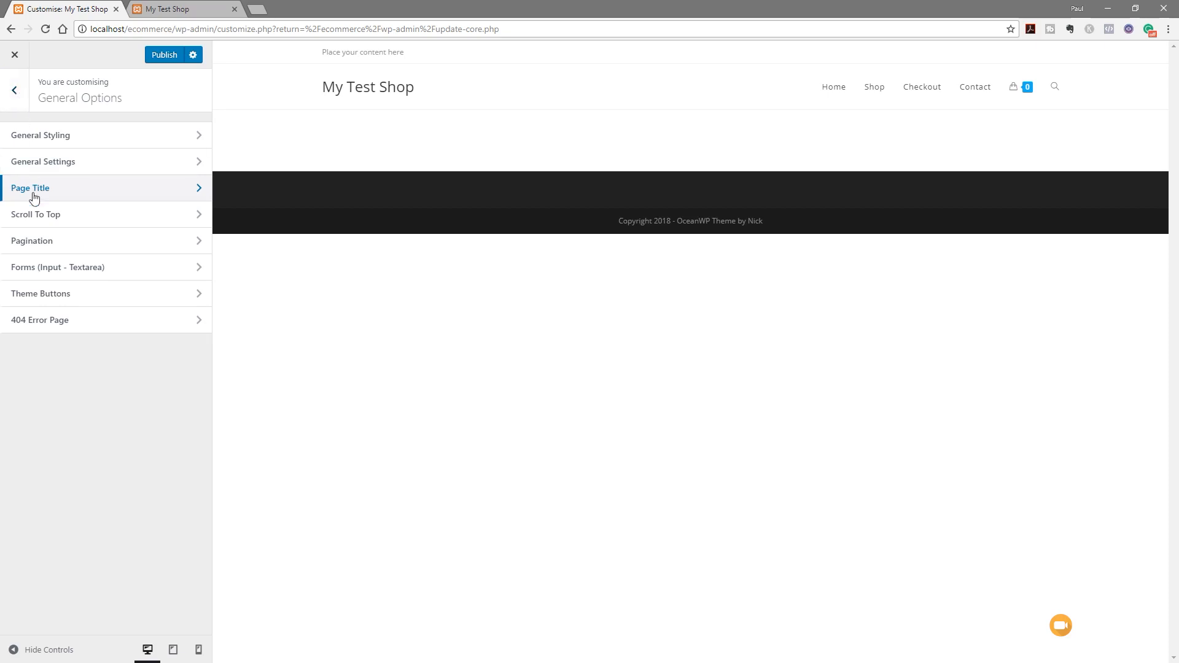
Give the Scroll To Top button the small solid triangle arrow icon
{"action": "left_click", "coordinate": [39, 225]}
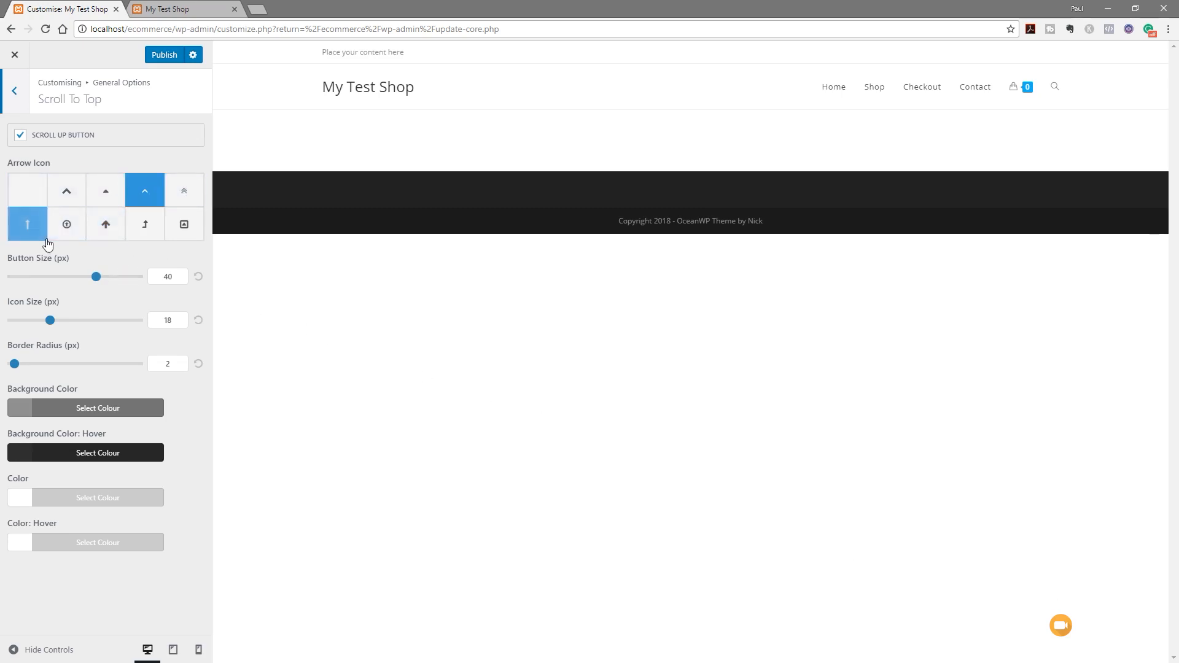
{"action": "left_click", "coordinate": [108, 195]}
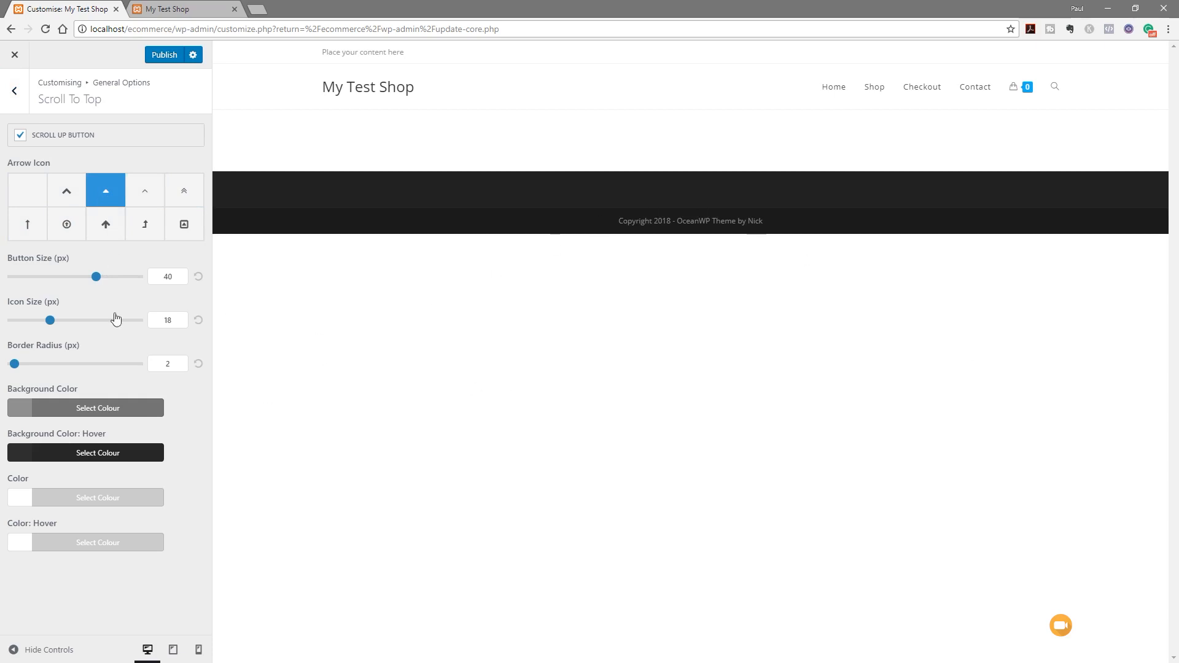
{"action": "left_click", "coordinate": [14, 94]}
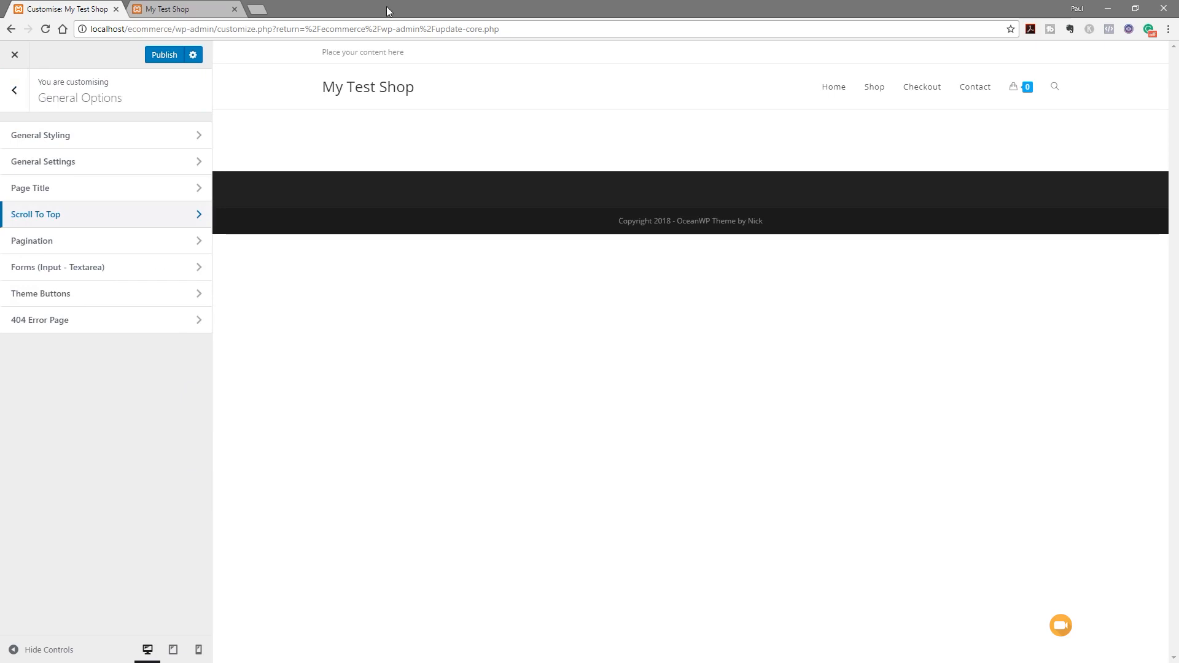
Set the General Styling primary colour to green #95c11f
{"action": "left_click", "coordinate": [82, 141]}
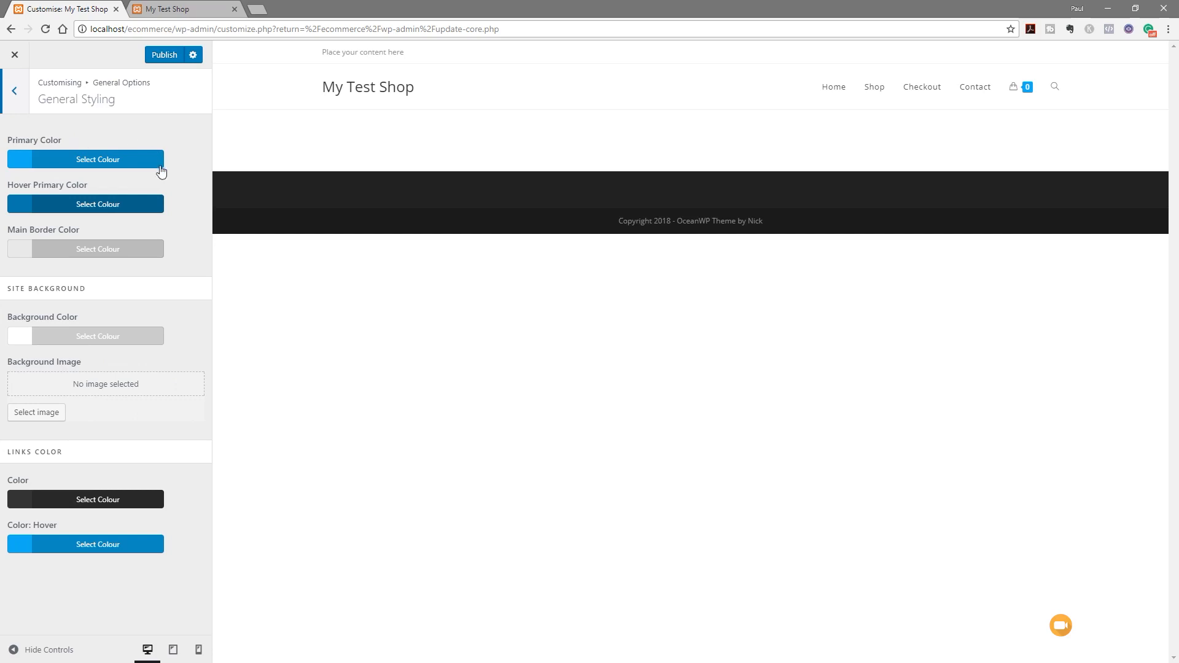
{"action": "left_click", "coordinate": [74, 158]}
{"action": "left_click_drag", "start_coordinate": [64, 184], "coordinate": [17, 183]}
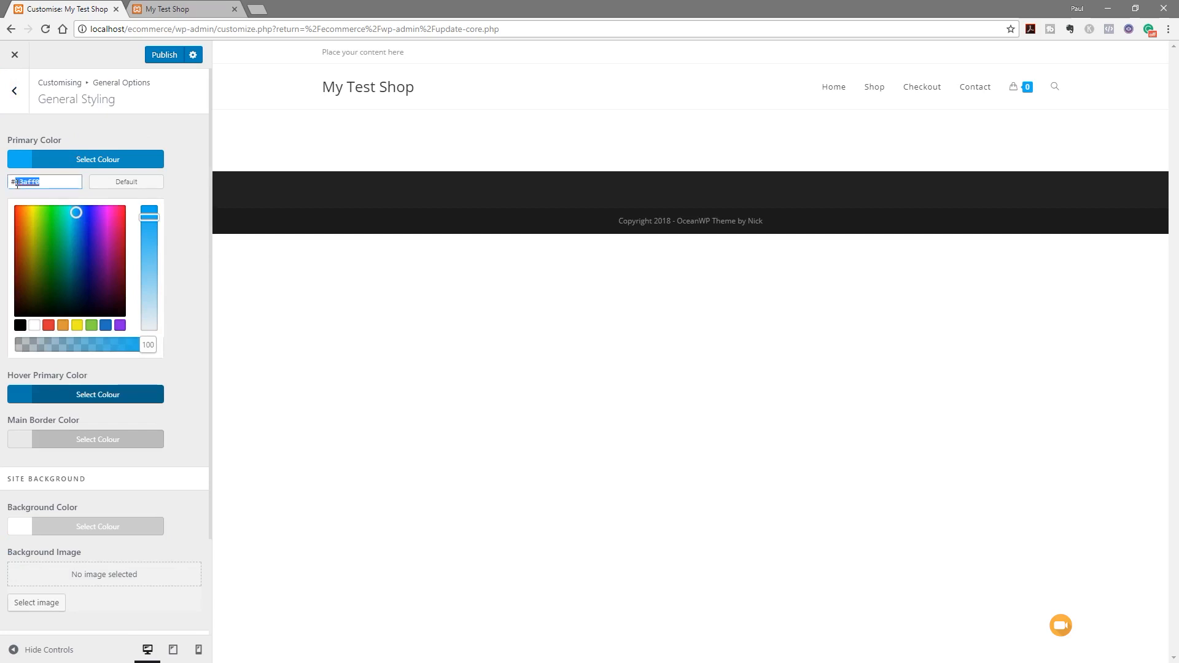
{"action": "type", "text": "95c11f"}
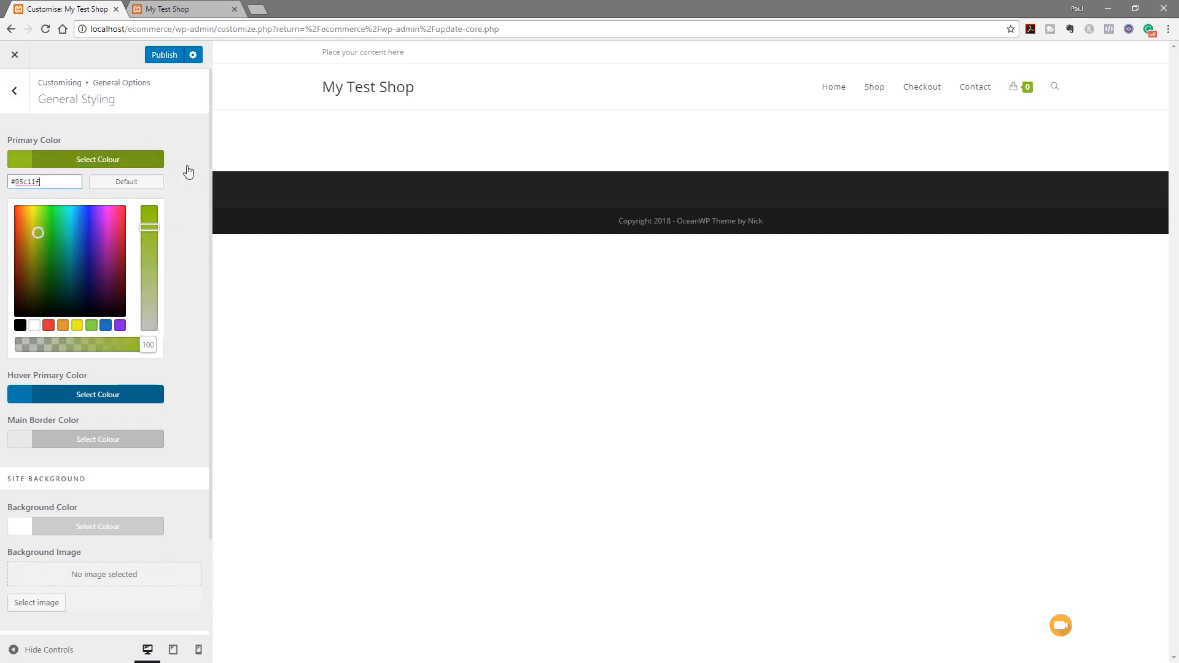
{"action": "left_click", "coordinate": [148, 164]}
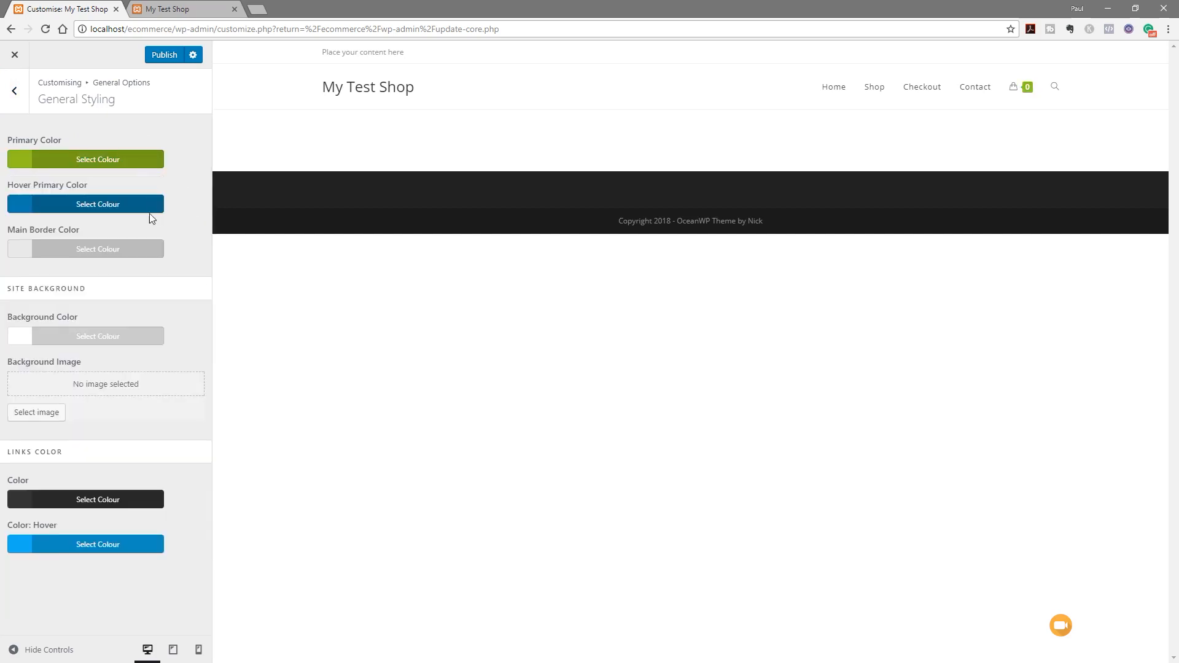
Set the hover primary colour to a slightly darker shade of #95c11f
{"action": "left_click", "coordinate": [98, 204]}
{"action": "left_click", "coordinate": [31, 232]}
{"action": "left_click_drag", "start_coordinate": [41, 228], "coordinate": [18, 232]}
{"action": "type", "text": "95c11f"}
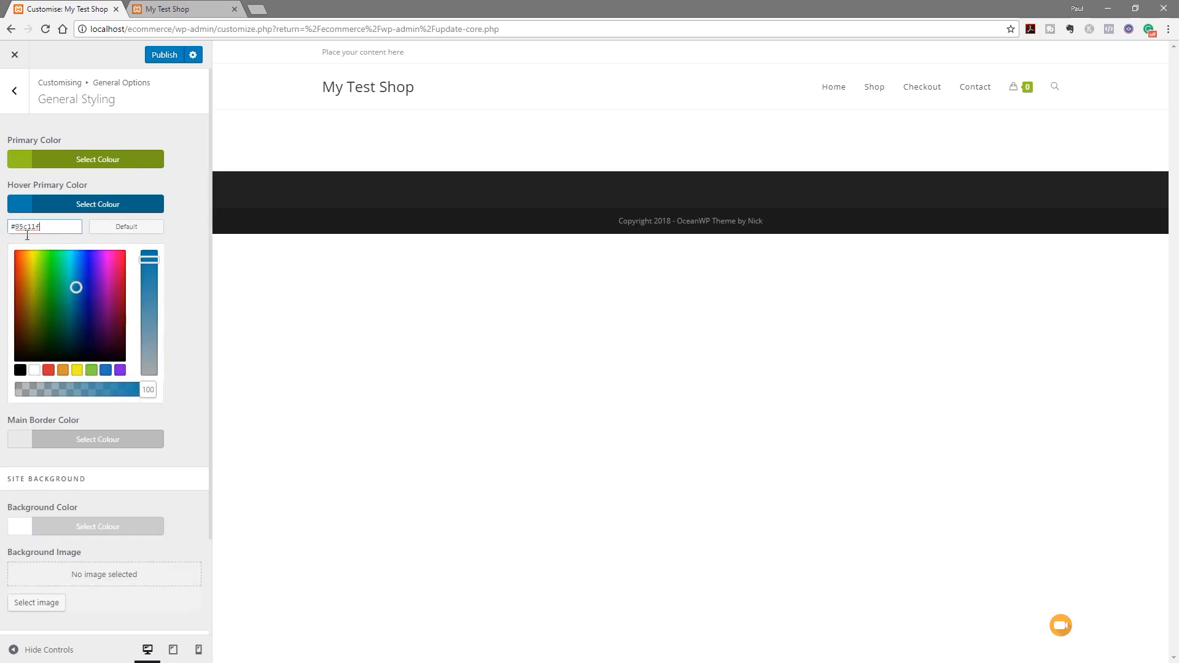
{"action": "left_click_drag", "start_coordinate": [38, 279], "coordinate": [38, 286]}
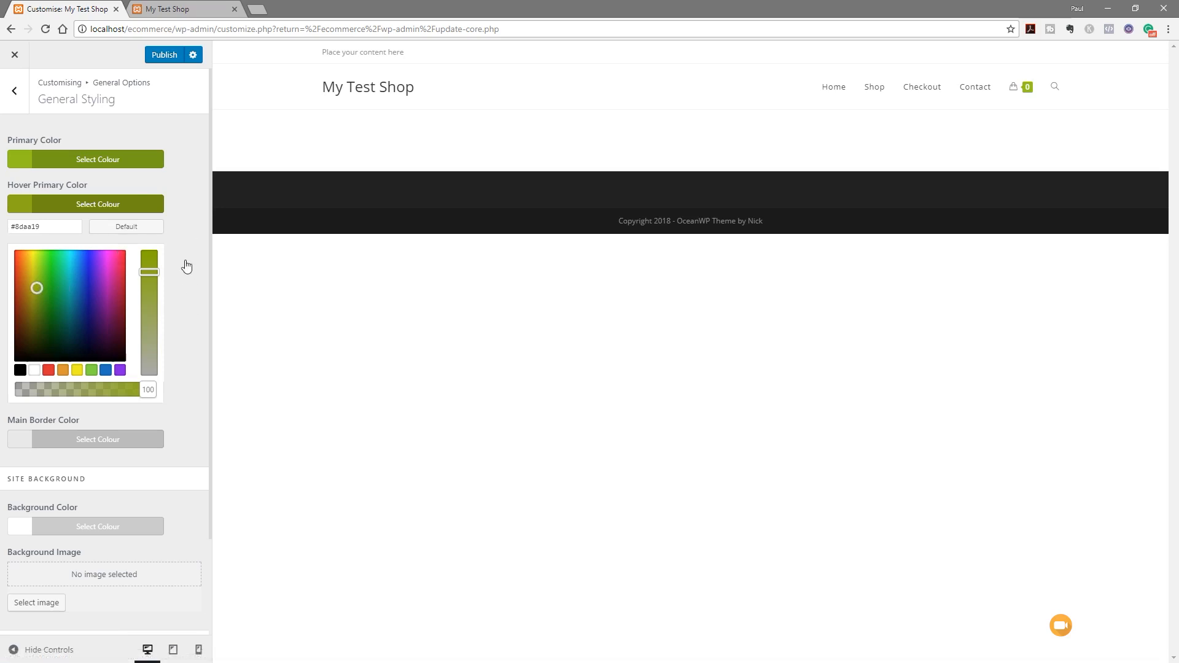
{"action": "left_click", "coordinate": [120, 205]}
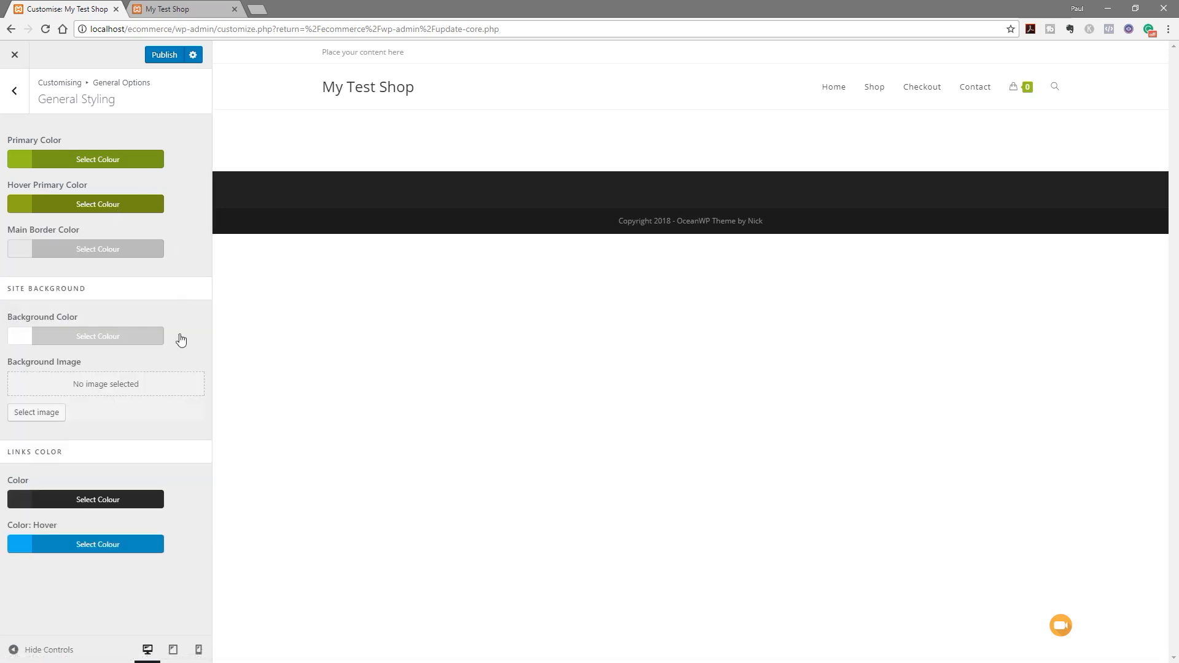
Change the link hover colour from blue to green #95c11f
{"action": "left_click", "coordinate": [89, 550]}
{"action": "scroll", "coordinate": [182, 539], "scroll_direction": "down", "scroll_amount": 2}
{"action": "left_click", "coordinate": [48, 450]}
{"action": "left_click_drag", "start_coordinate": [49, 450], "coordinate": [9, 451]}
{"action": "type", "text": "#95c11f"}
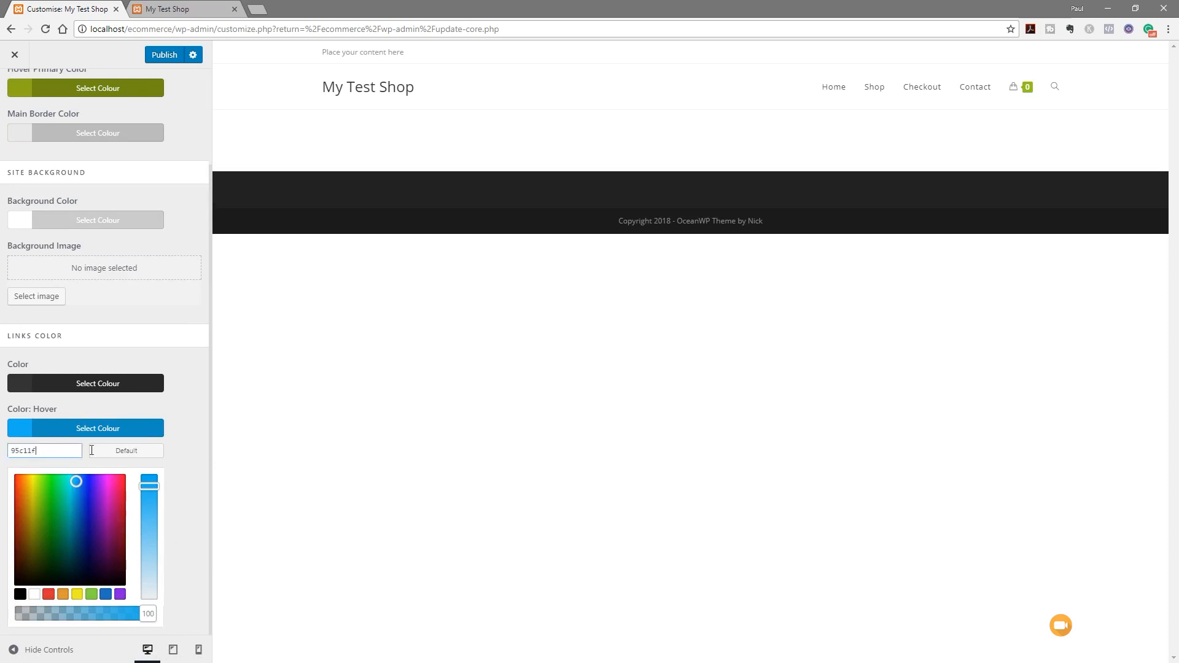
{"action": "left_click", "coordinate": [124, 428]}
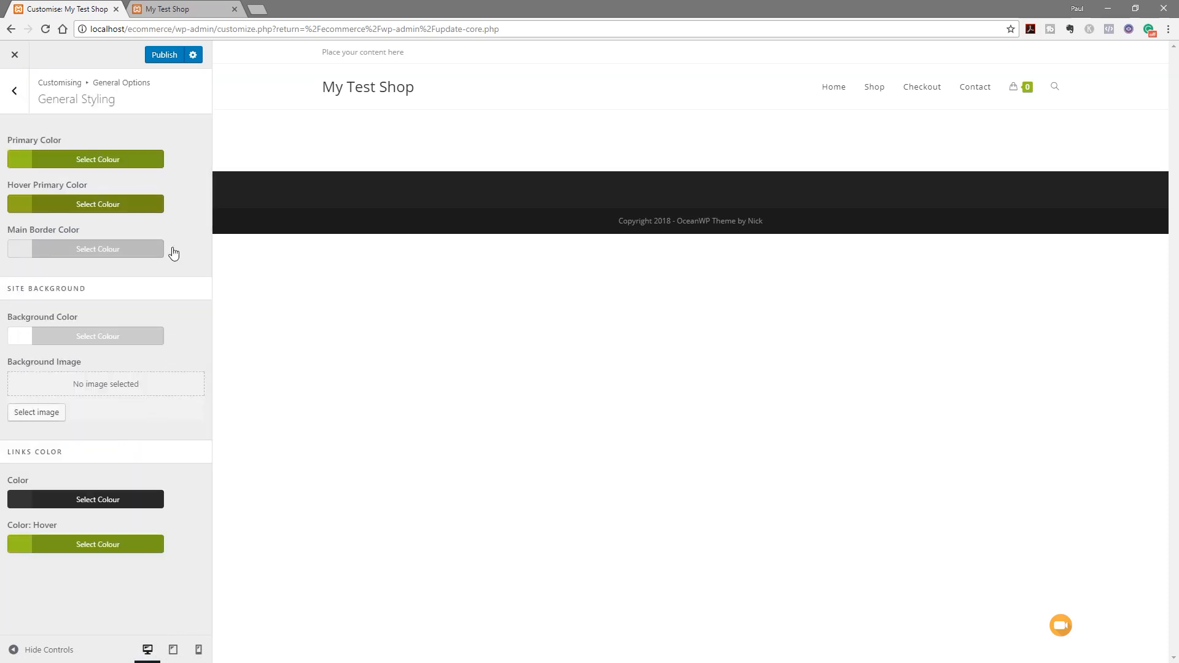
{"action": "left_click", "coordinate": [16, 93]}
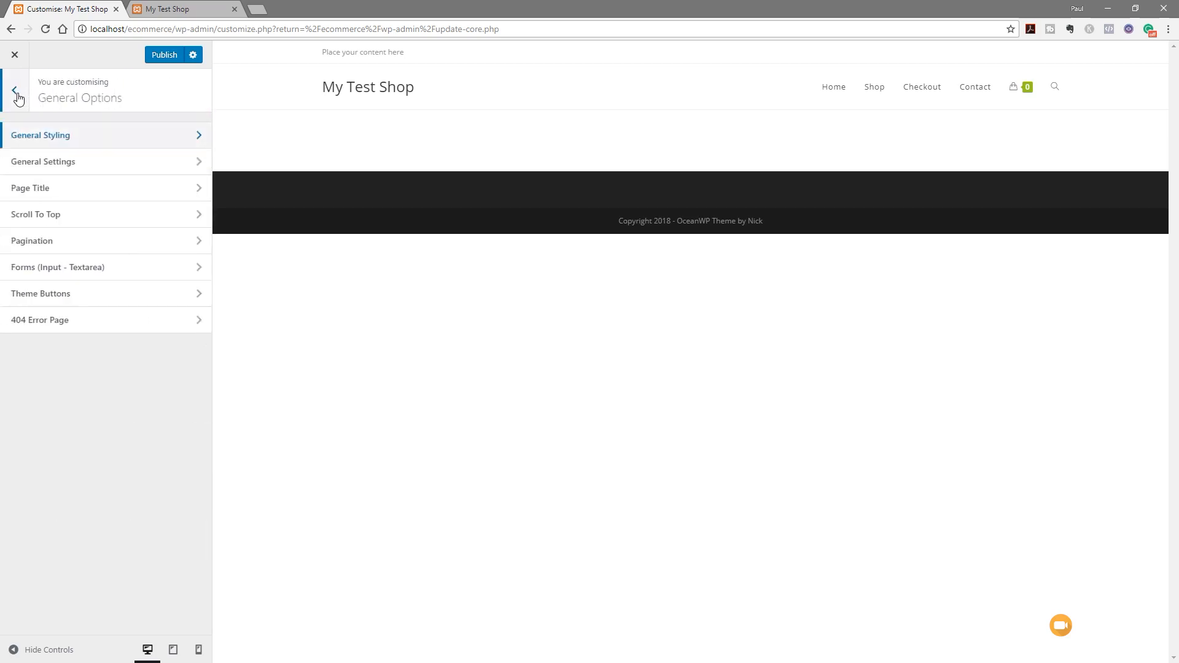
Look over Typography > Body font settings, then bring up the Header customisation sections
{"action": "left_click", "coordinate": [16, 93]}
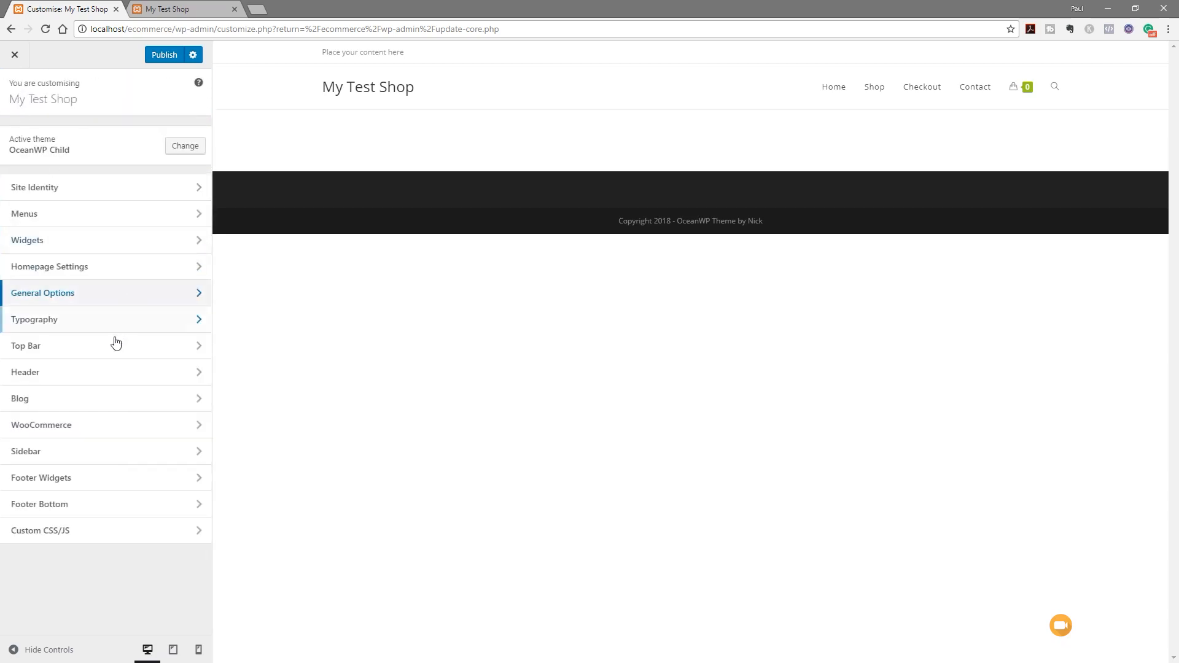
{"action": "left_click", "coordinate": [67, 327]}
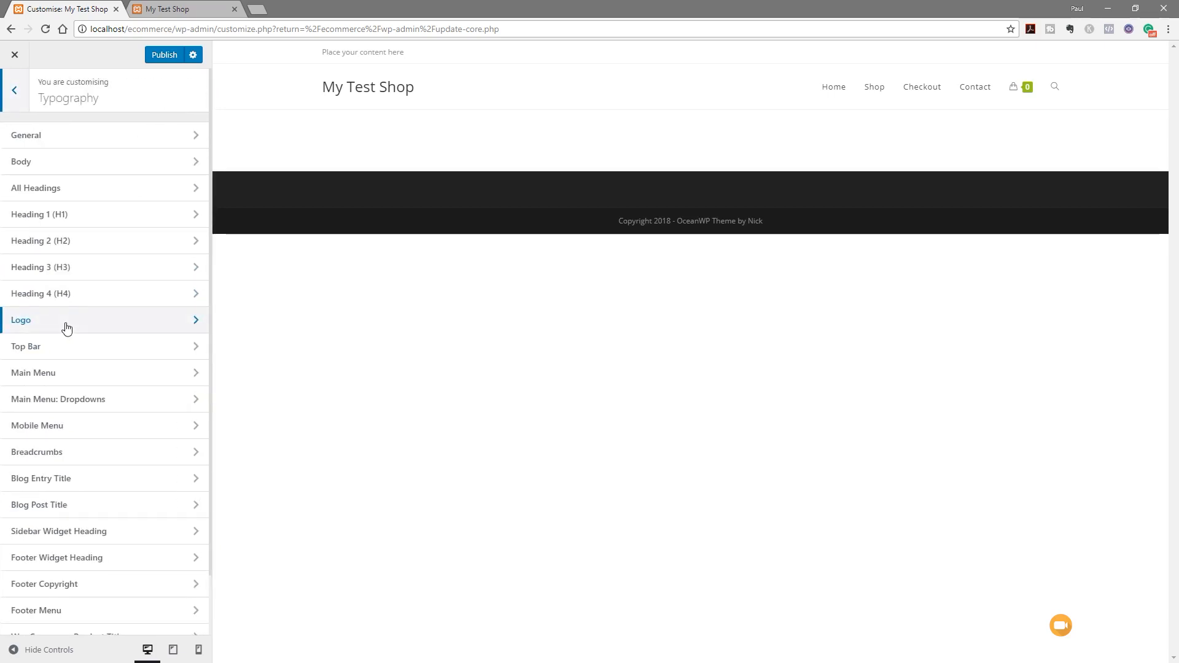
{"action": "left_click", "coordinate": [120, 166]}
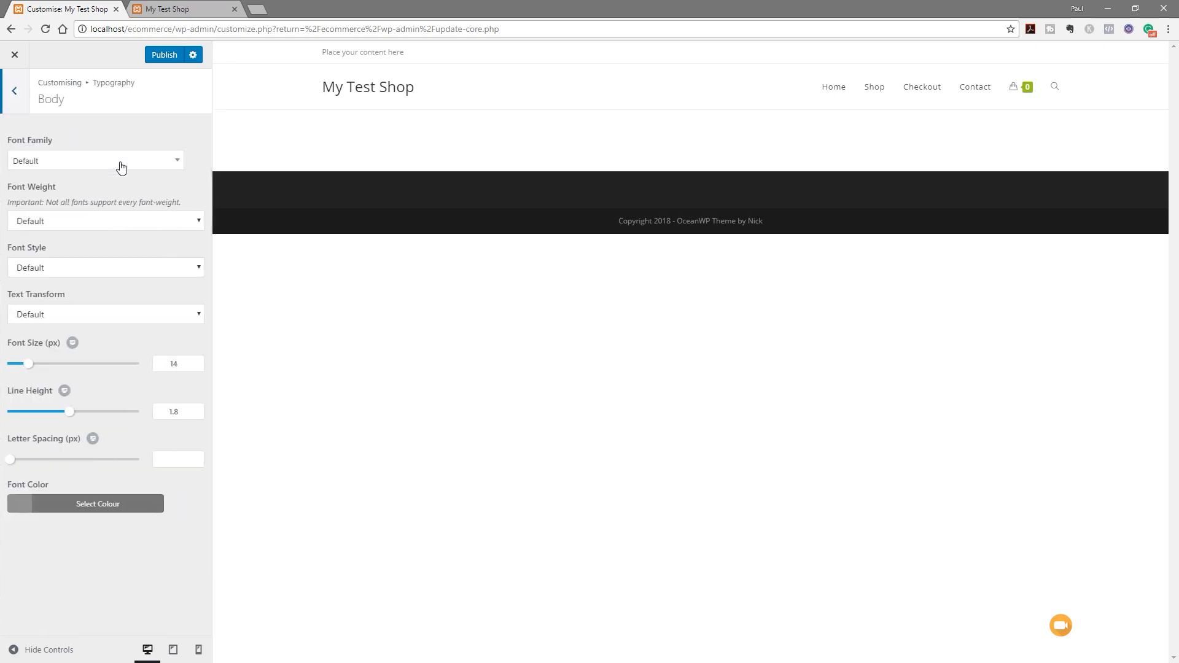
{"action": "left_click", "coordinate": [22, 93]}
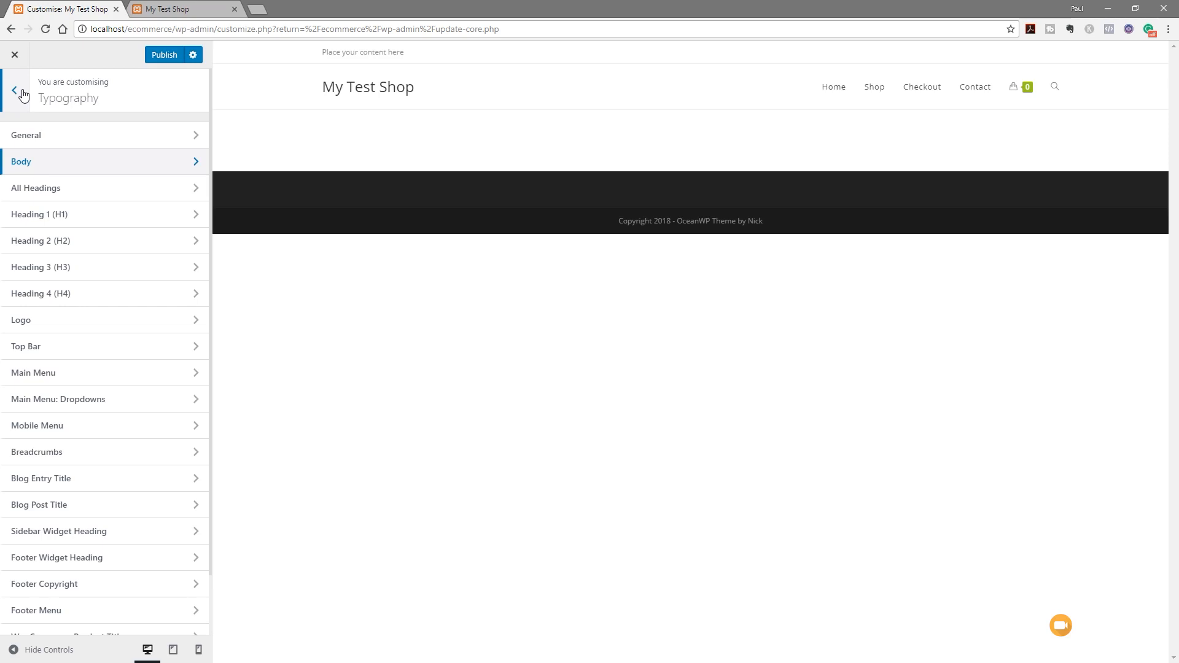
{"action": "left_click", "coordinate": [22, 94]}
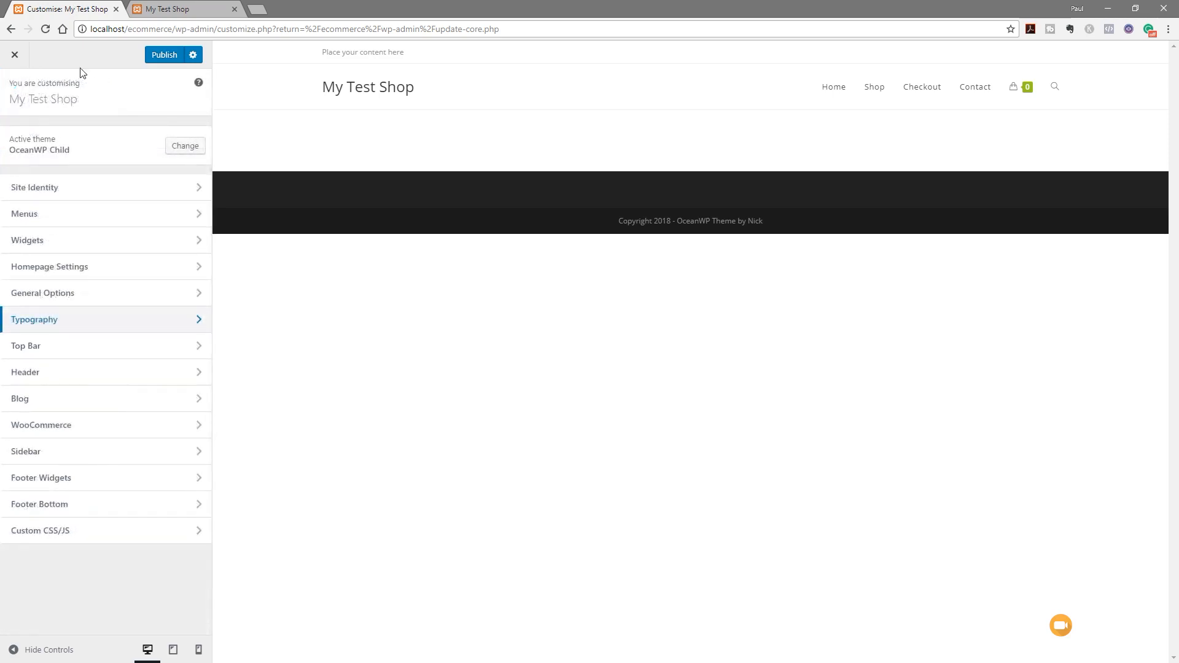
{"action": "left_click", "coordinate": [31, 373]}
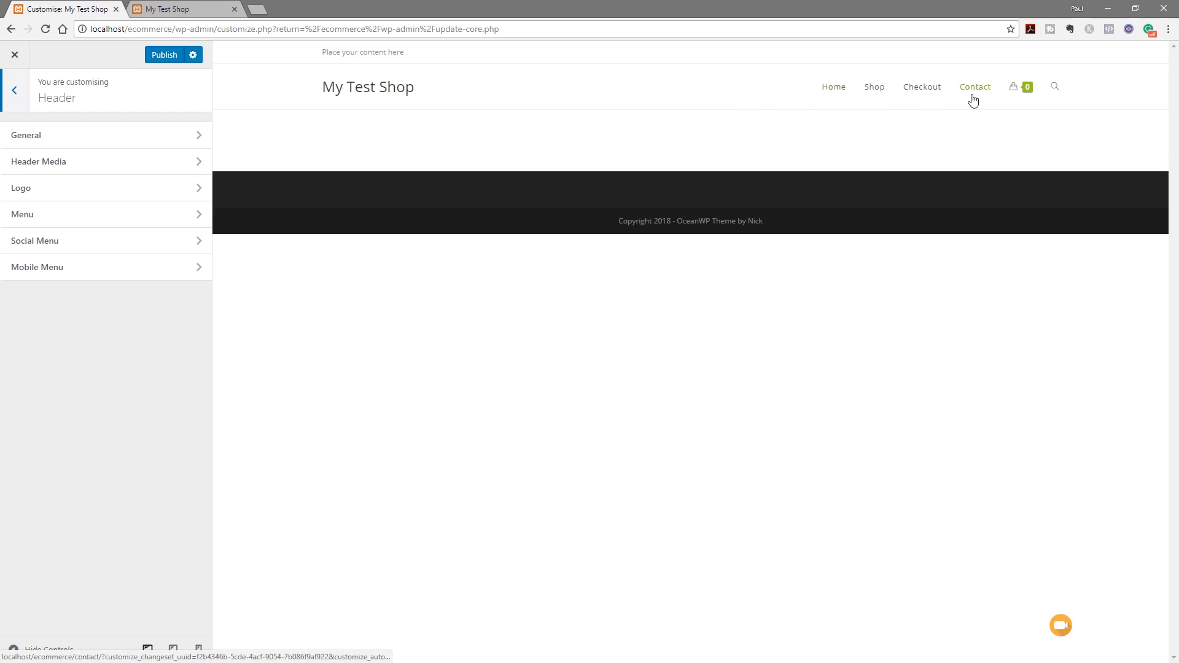
Open the Header > General settings and expand the header Style dropdown
{"action": "left_click", "coordinate": [66, 136]}
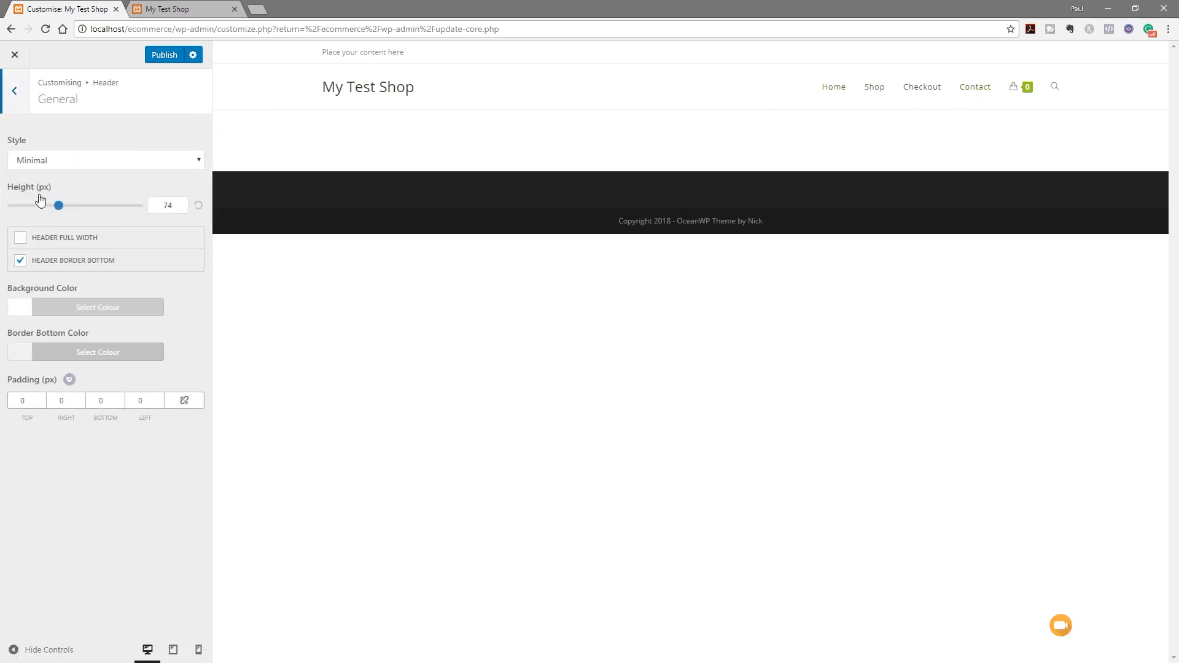
{"action": "left_click", "coordinate": [119, 165]}
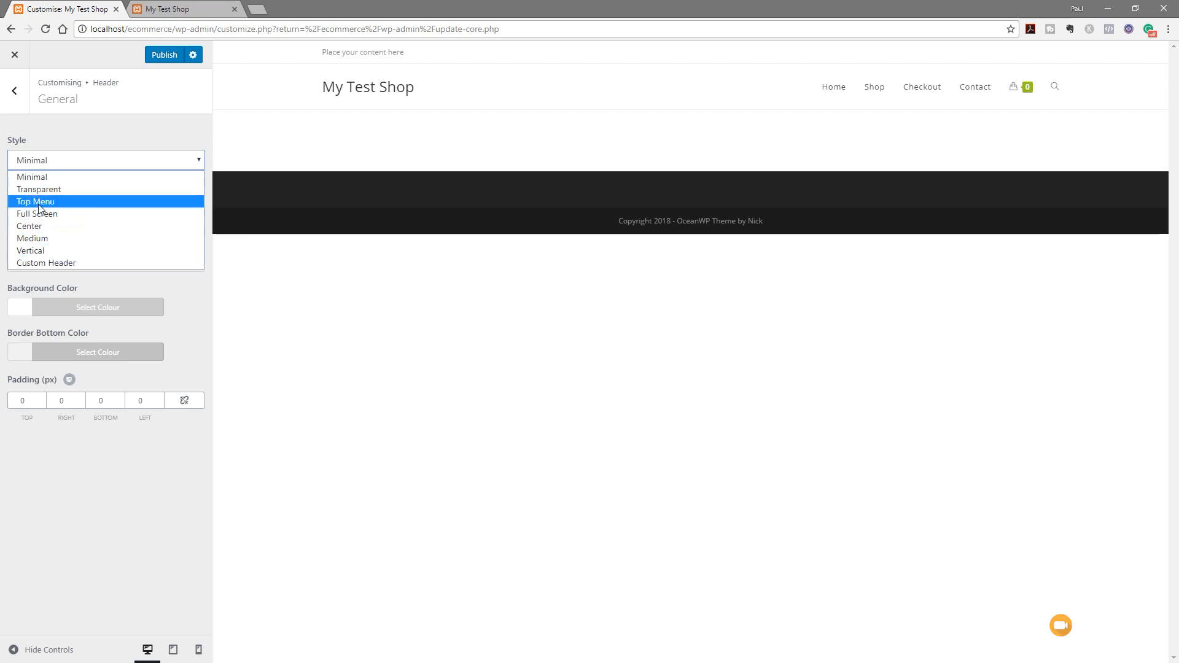
Switch the header style to Medium and turn off the header bottom border
{"action": "left_click", "coordinate": [48, 227]}
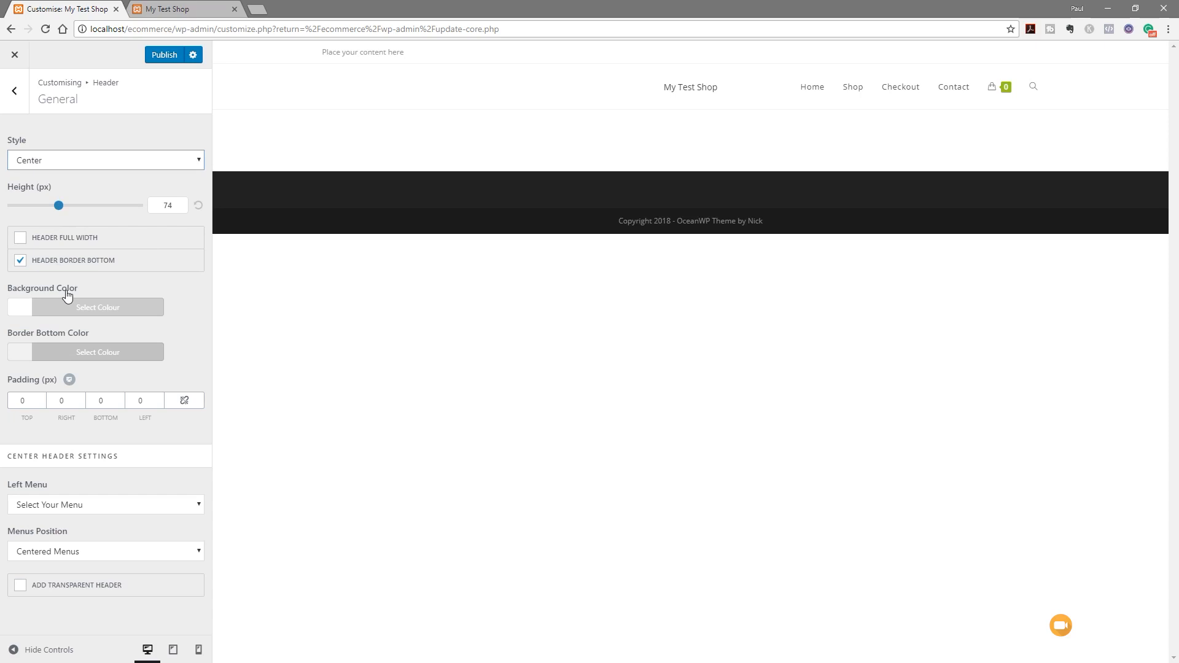
{"action": "left_click", "coordinate": [123, 164]}
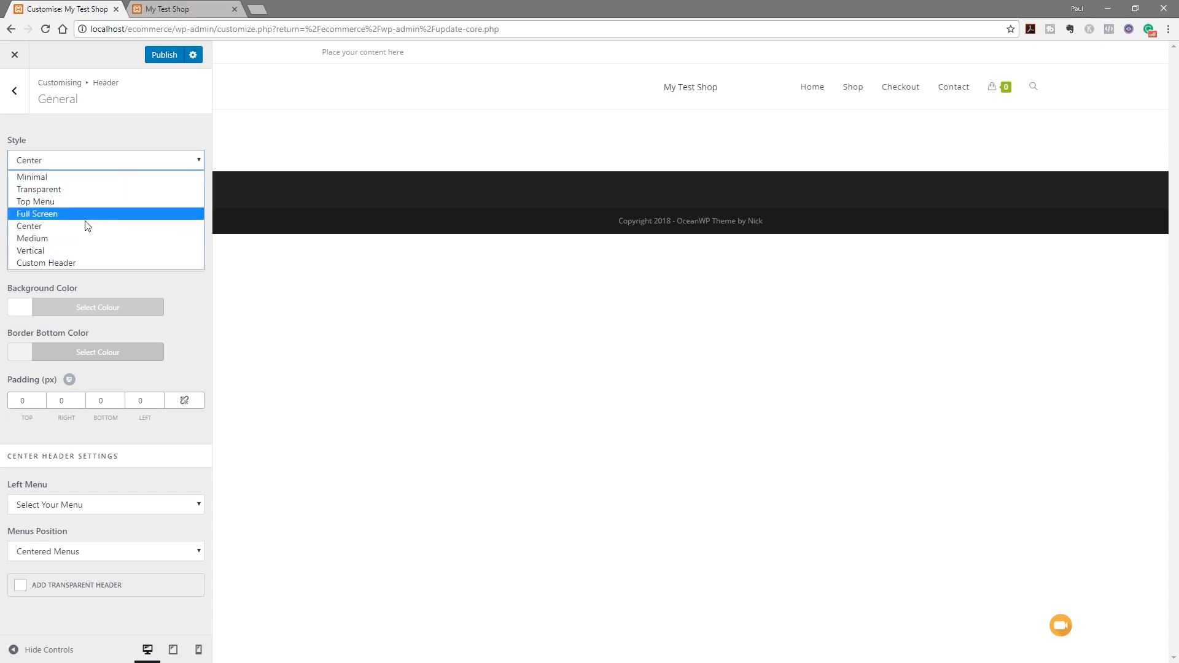
{"action": "left_click", "coordinate": [62, 238]}
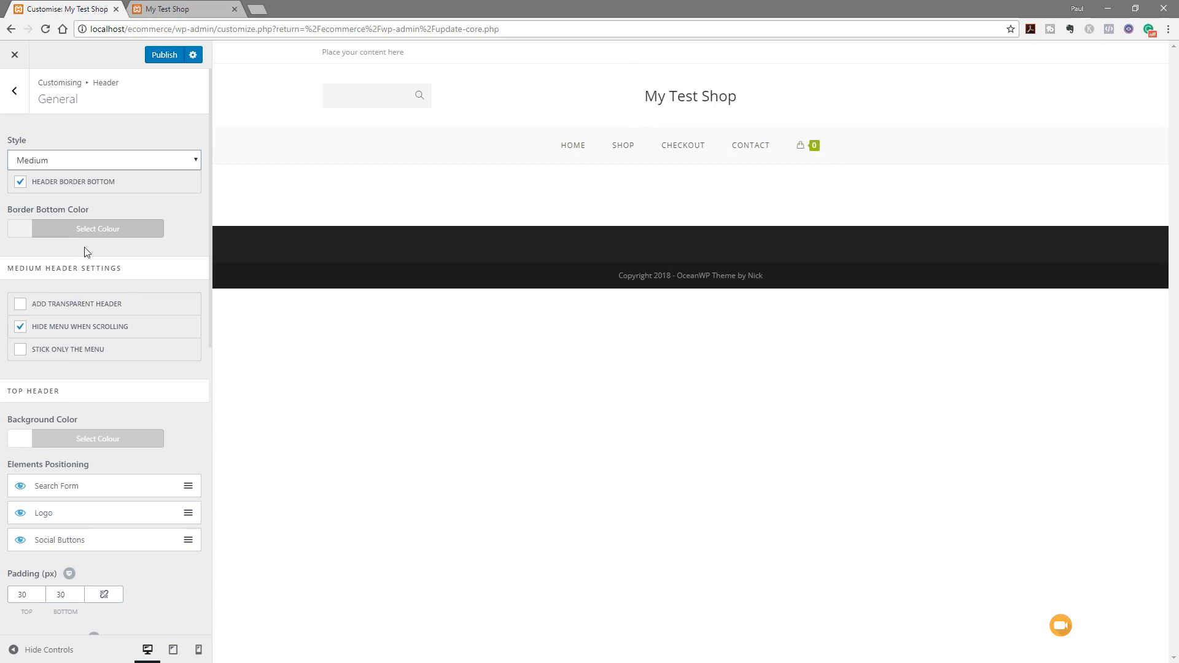
{"action": "left_click", "coordinate": [80, 187]}
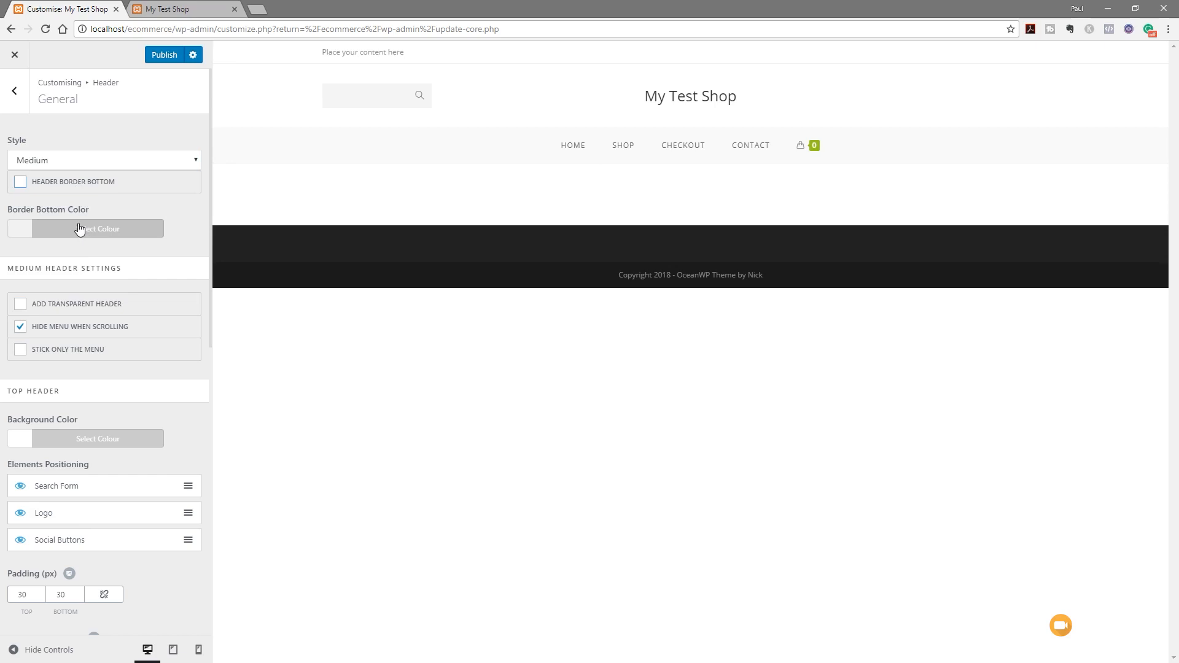
Set the Search Form Button Hover Color to #95c11f
{"action": "scroll", "coordinate": [172, 293], "scroll_direction": "down", "scroll_amount": 2}
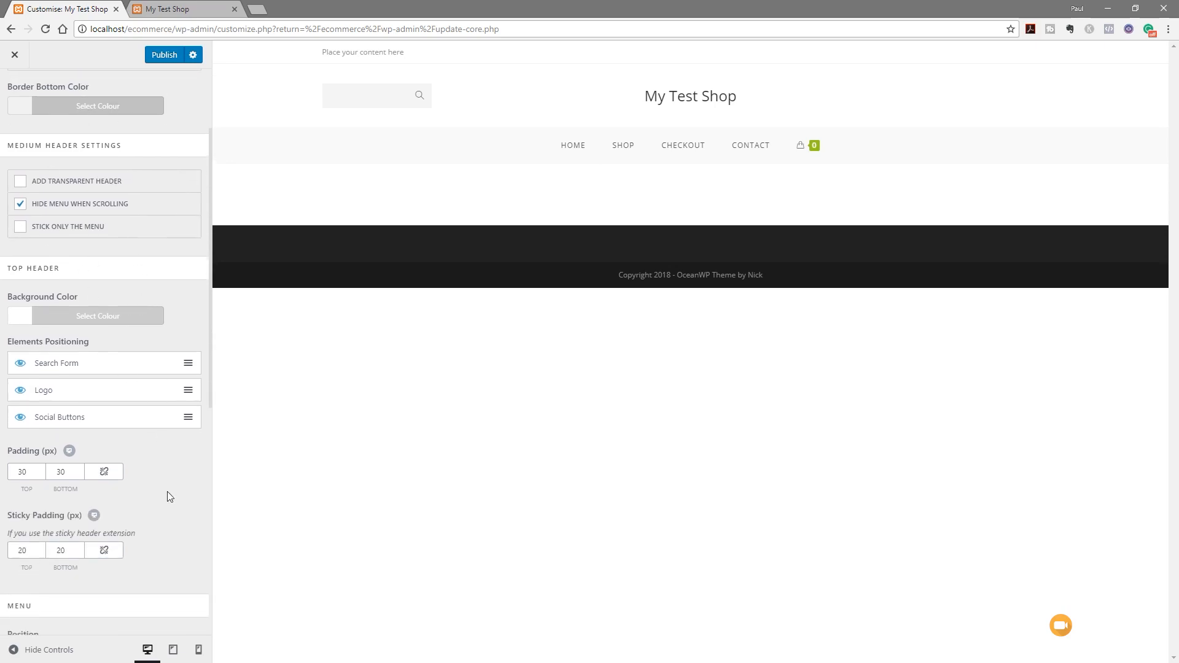
{"action": "scroll", "coordinate": [165, 486], "scroll_direction": "down", "scroll_amount": 5}
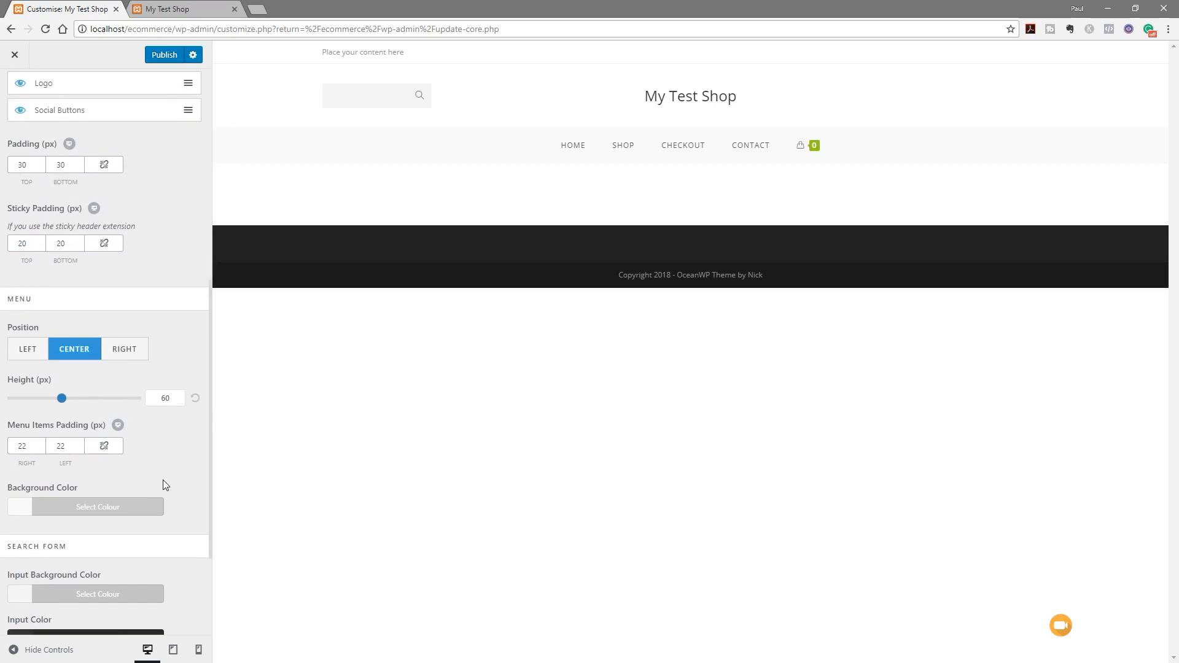
{"action": "scroll", "coordinate": [163, 486], "scroll_direction": "down", "scroll_amount": 3}
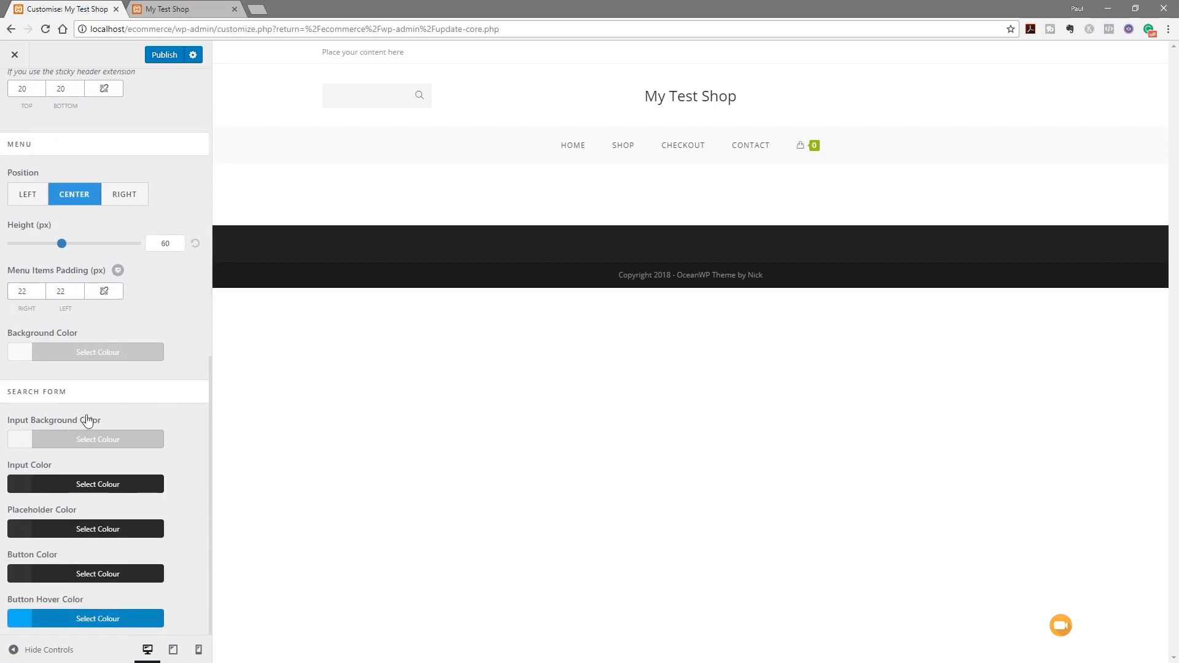
{"action": "left_click", "coordinate": [59, 620]}
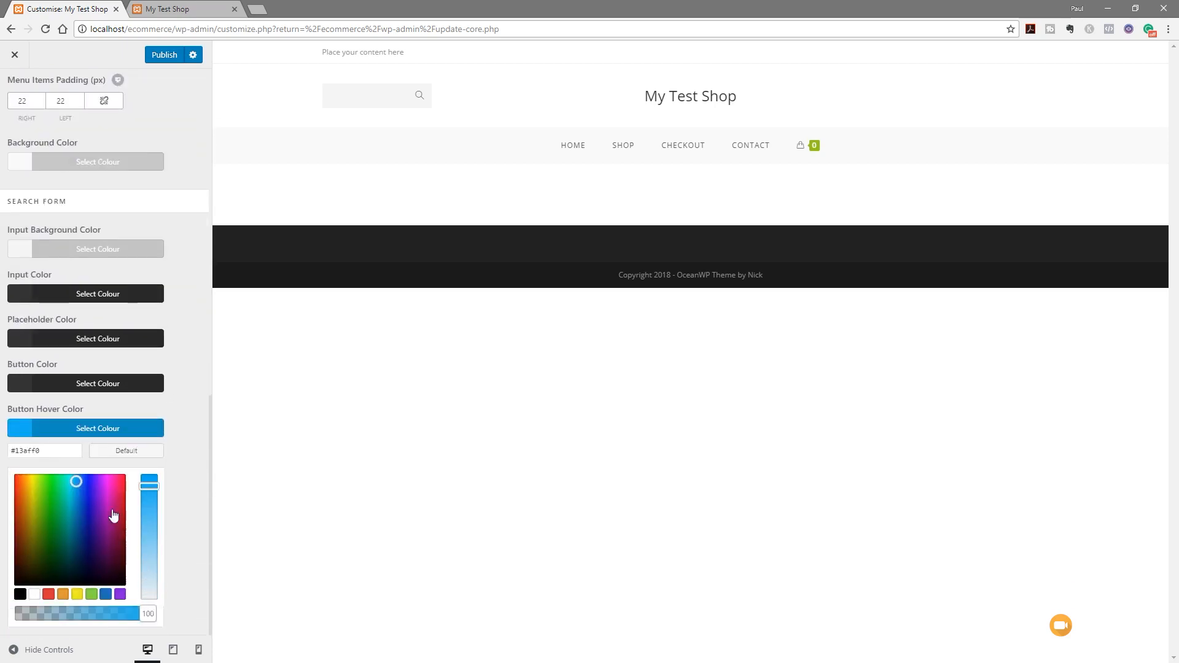
{"action": "left_click_drag", "start_coordinate": [47, 451], "coordinate": [7, 454]}
{"action": "type", "text": "#95c11f"}
{"action": "left_click", "coordinate": [132, 432]}
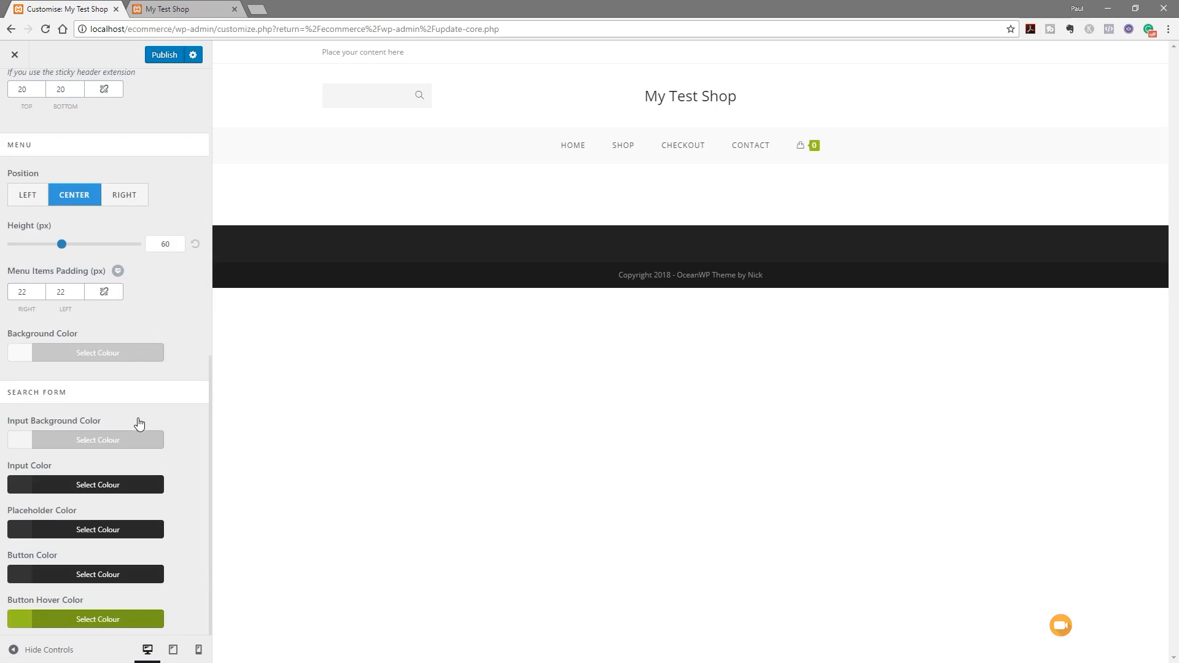
Return to the header sections list and open the Menu settings
{"action": "scroll", "coordinate": [153, 411], "scroll_direction": "up", "scroll_amount": 3}
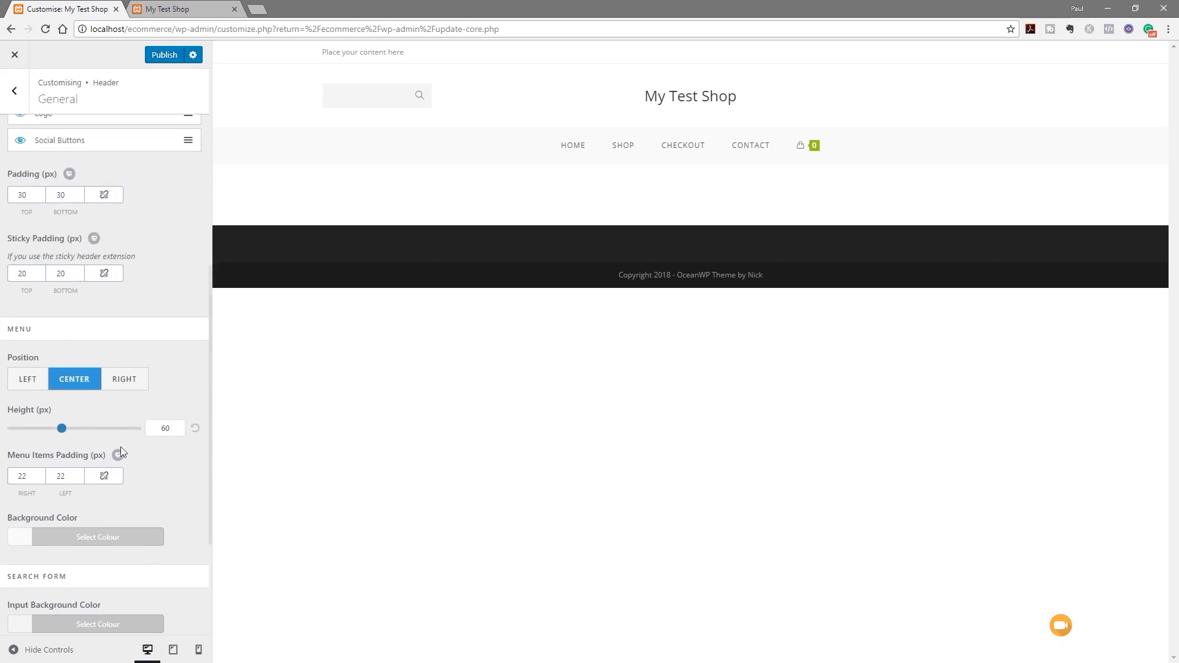
{"action": "scroll", "coordinate": [113, 322], "scroll_direction": "up", "scroll_amount": 4}
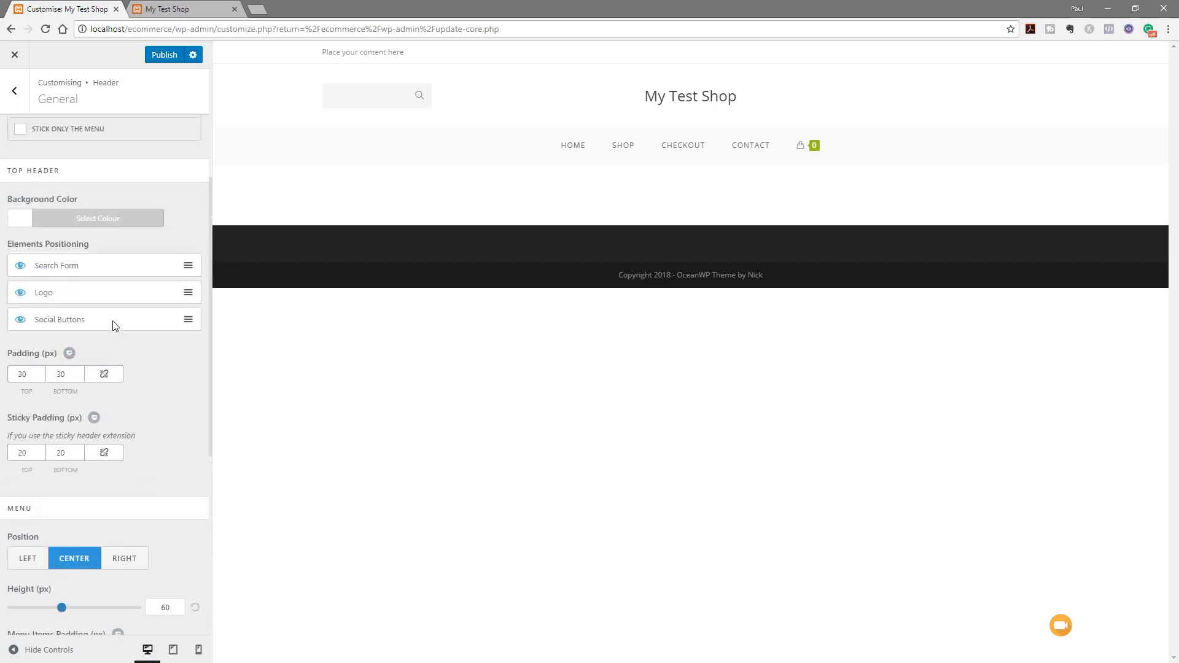
{"action": "scroll", "coordinate": [111, 329], "scroll_direction": "up", "scroll_amount": 2}
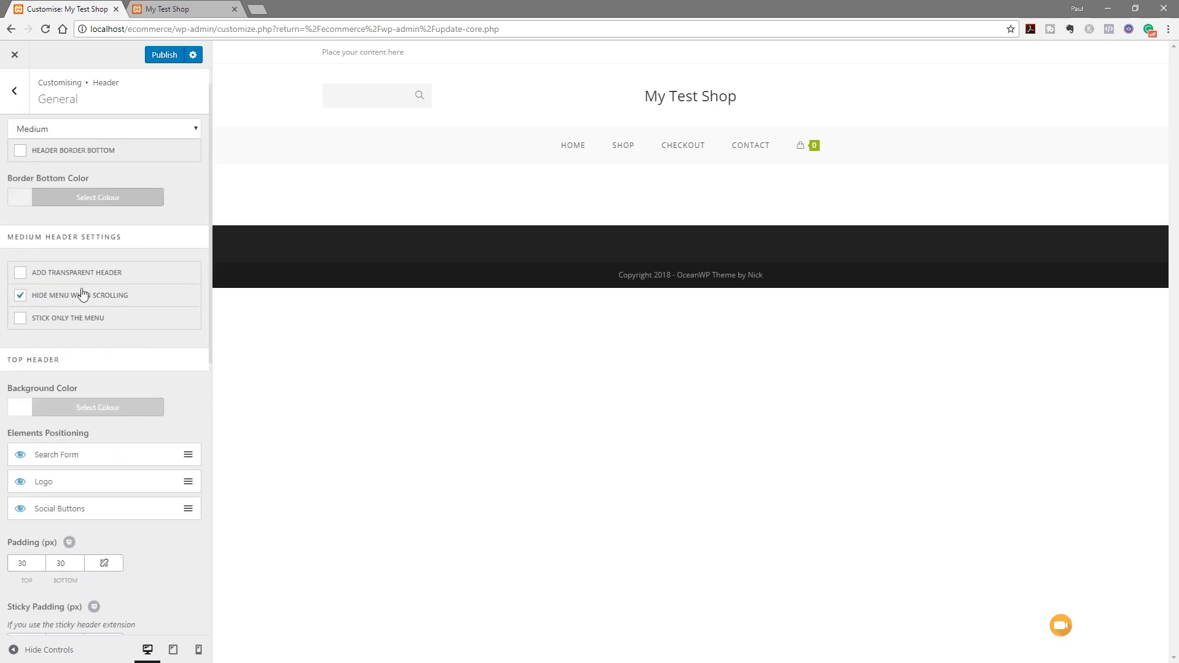
{"action": "left_click", "coordinate": [16, 92]}
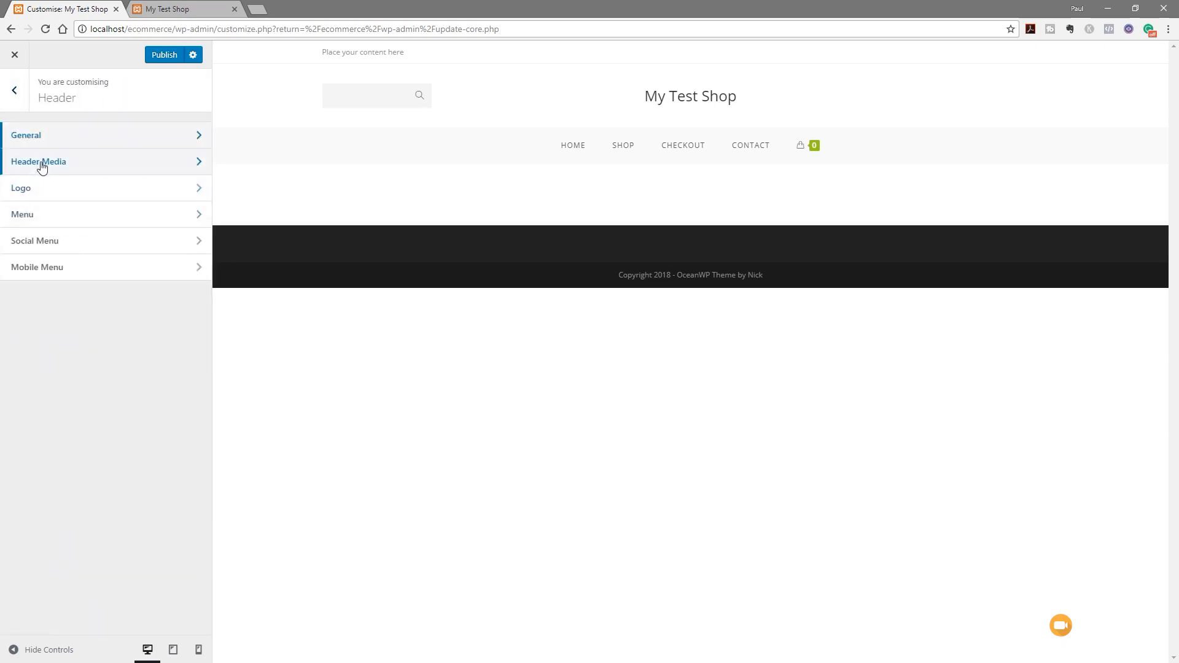
{"action": "left_click", "coordinate": [39, 214]}
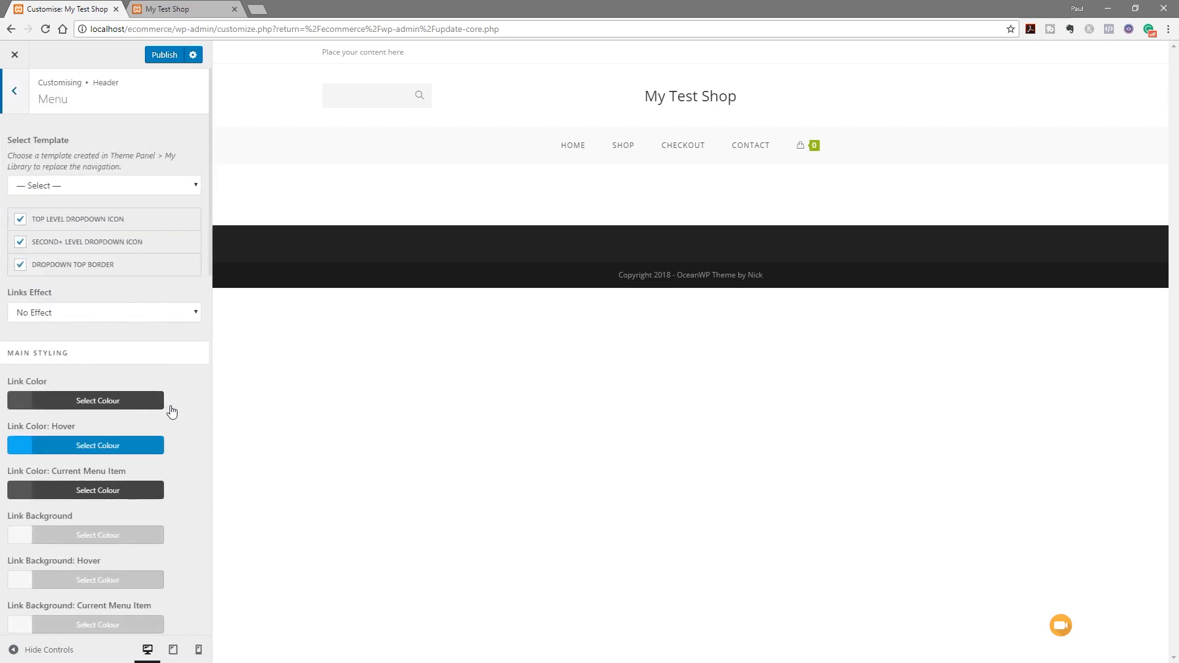
{"action": "scroll", "coordinate": [171, 410], "scroll_direction": "down", "scroll_amount": 2}
{"action": "scroll", "coordinate": [174, 410], "scroll_direction": "down", "scroll_amount": 4}
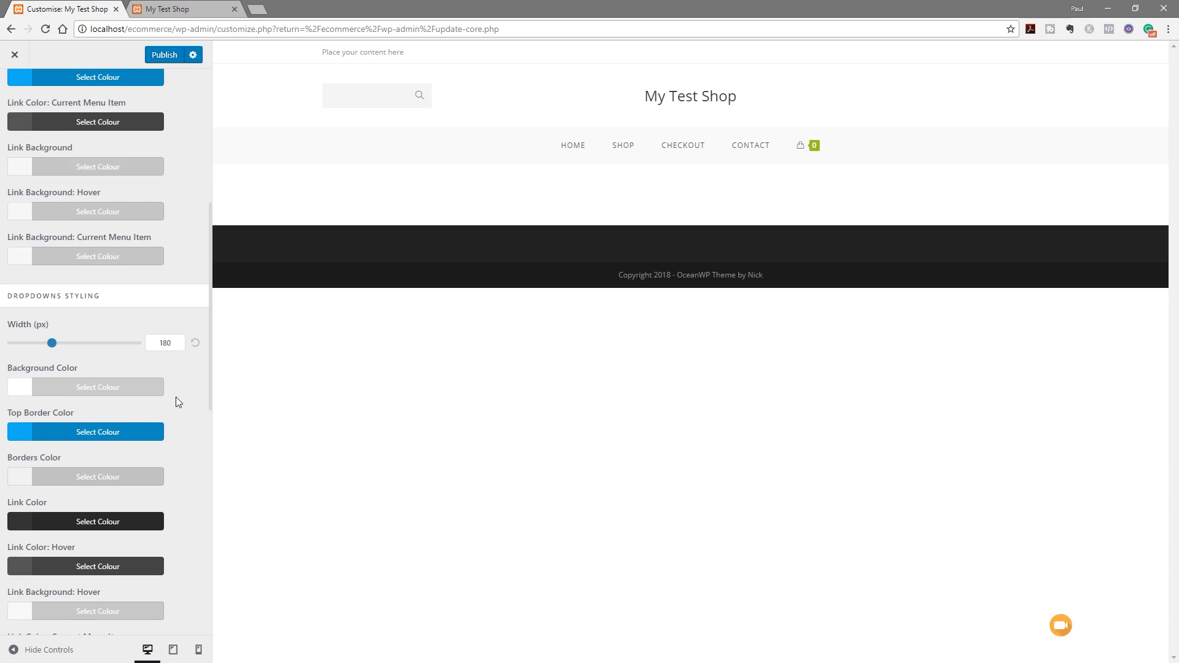
Try the Brackets menu link effect with a #95c11f effect colour
{"action": "scroll", "coordinate": [176, 396], "scroll_direction": "up", "scroll_amount": 3}
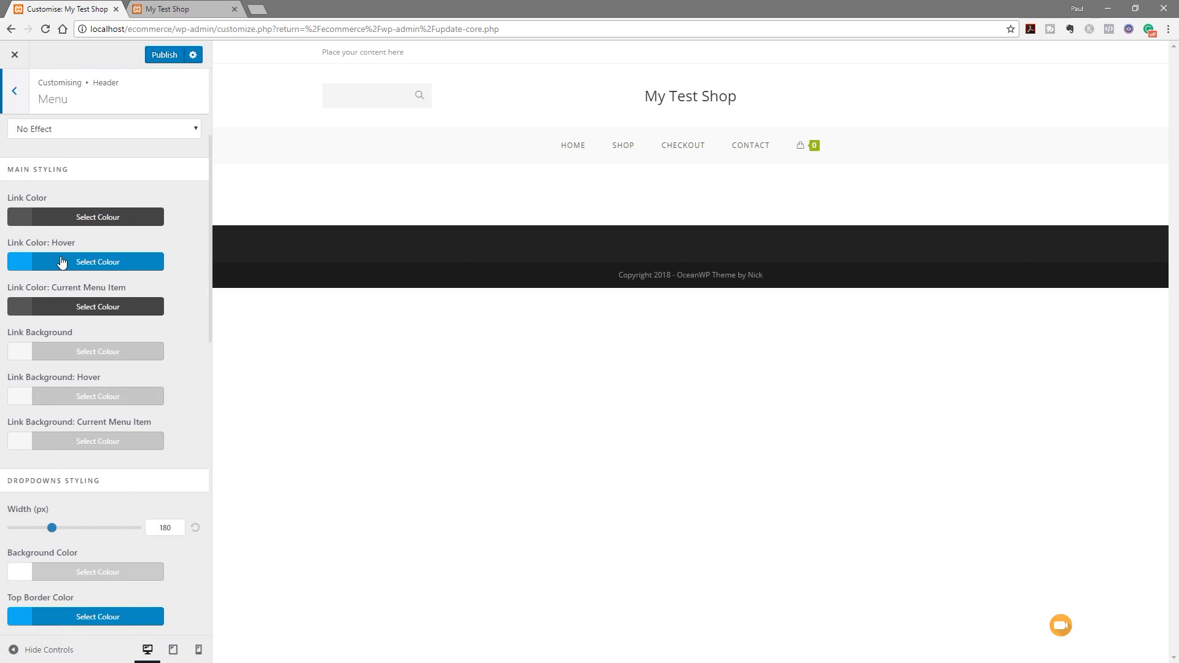
{"action": "left_click", "coordinate": [113, 129]}
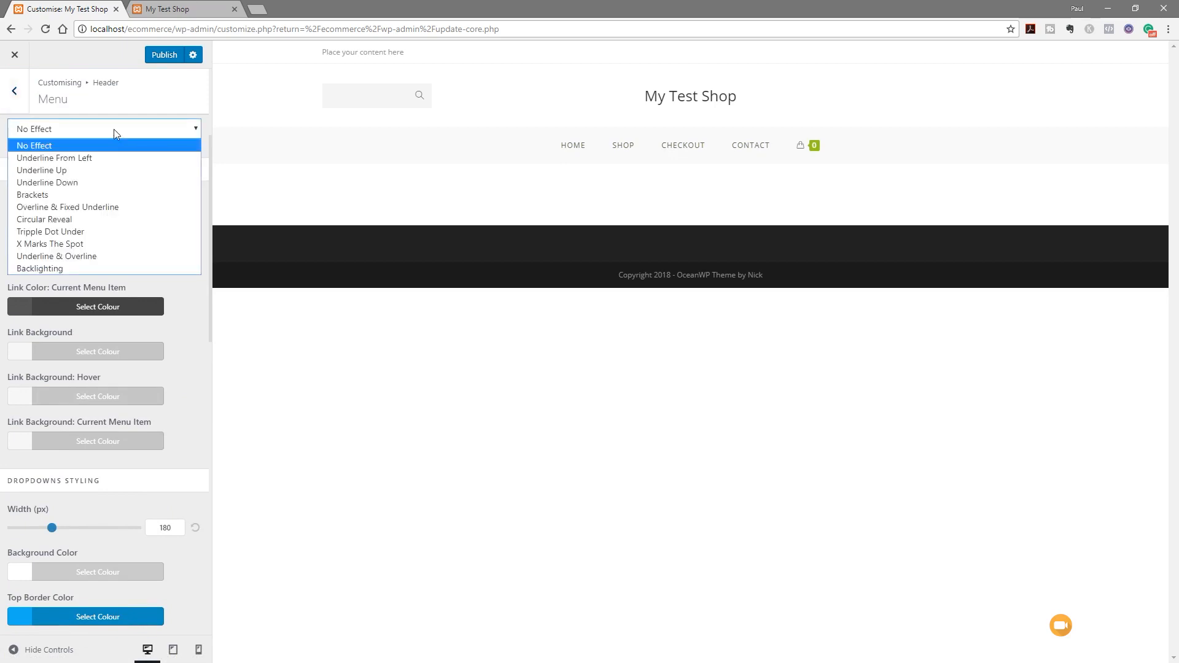
{"action": "left_click", "coordinate": [109, 197]}
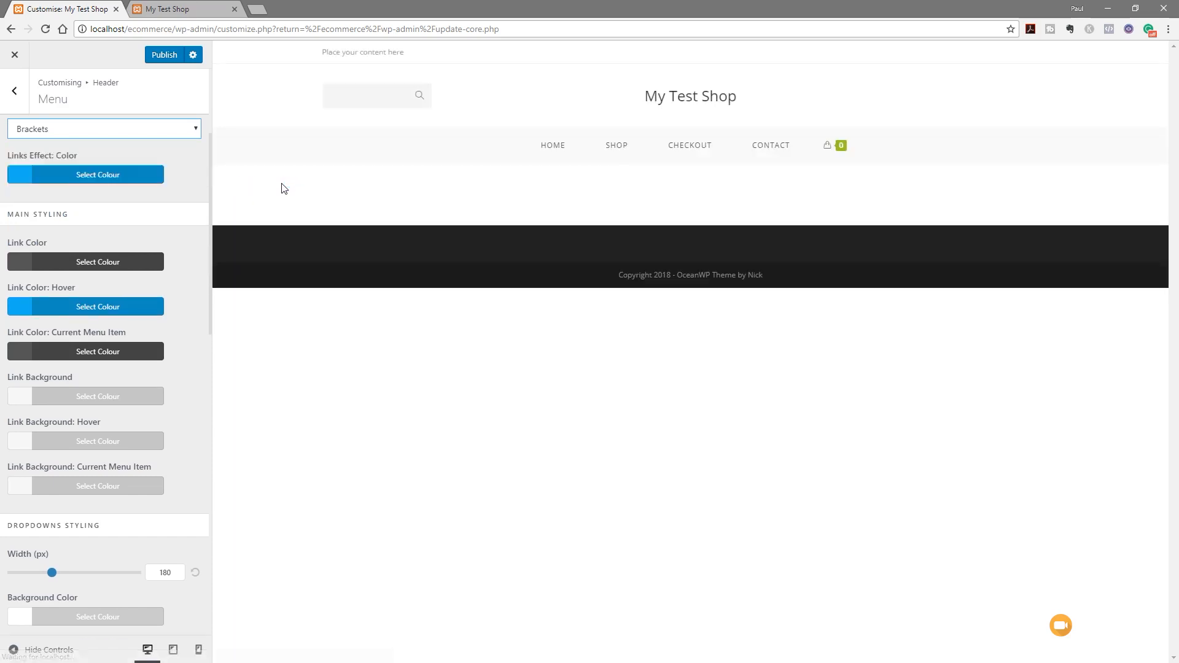
{"action": "left_click", "coordinate": [121, 305]}
{"action": "left_click", "coordinate": [100, 176]}
{"action": "triple_click", "coordinate": [64, 202]}
{"action": "type", "text": "#95c11f"}
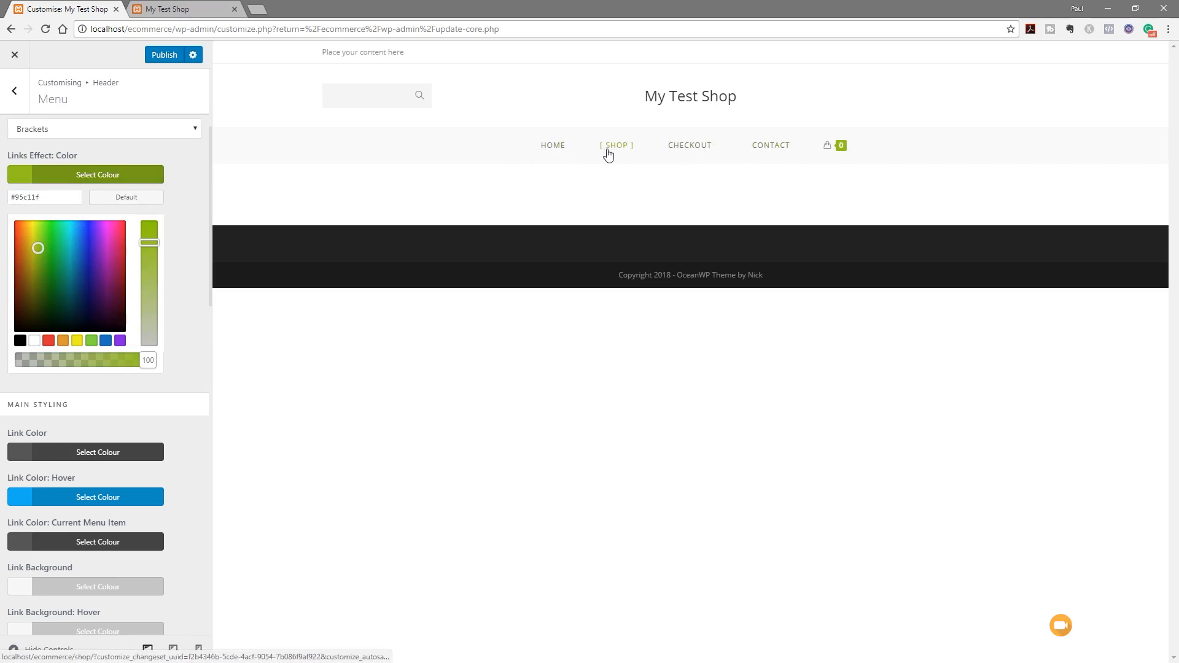
Revert the menu links to No Effect and publish the Customizer changes
{"action": "left_click", "coordinate": [87, 129]}
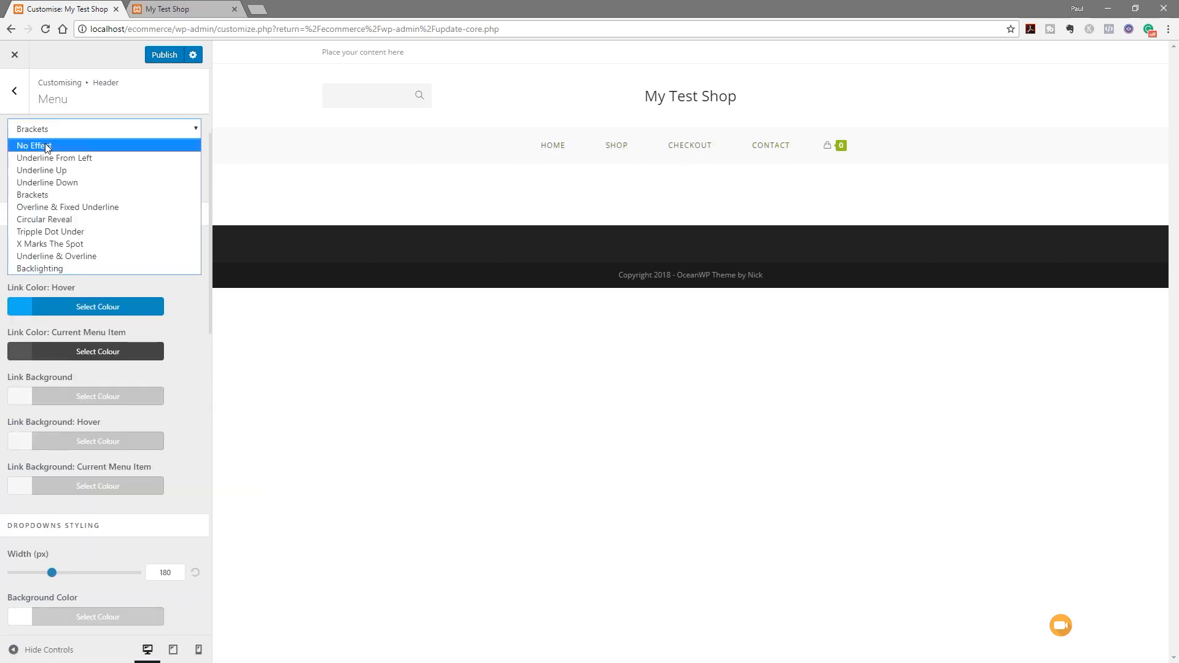
{"action": "left_click", "coordinate": [74, 146]}
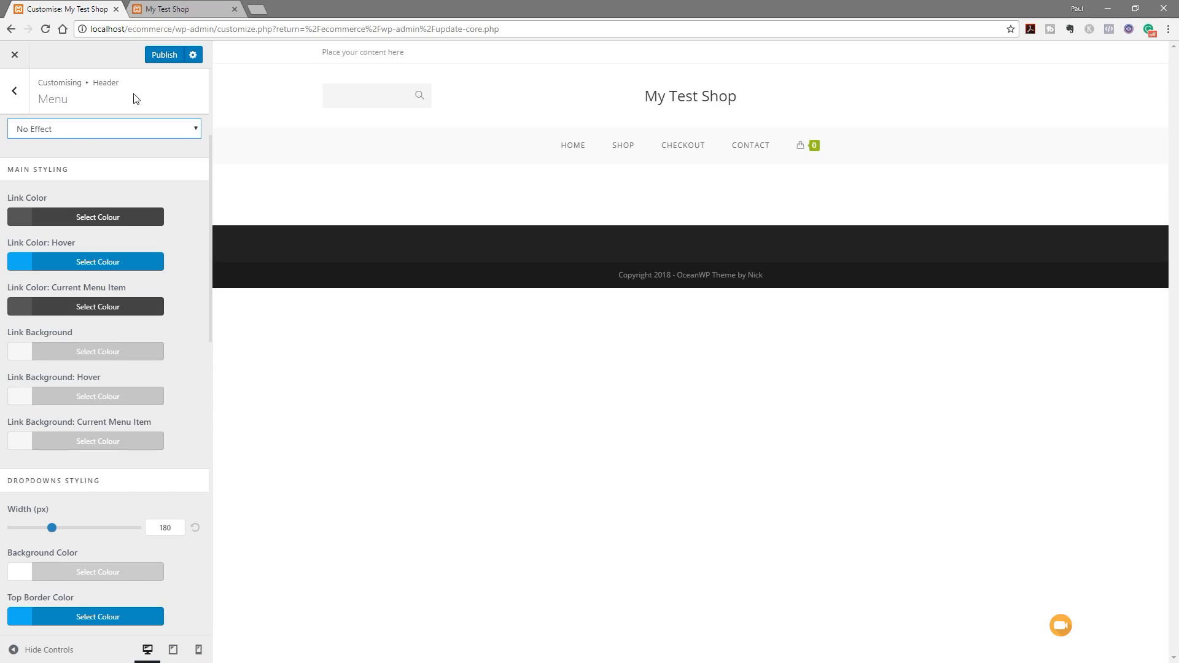
{"action": "left_click", "coordinate": [168, 59]}
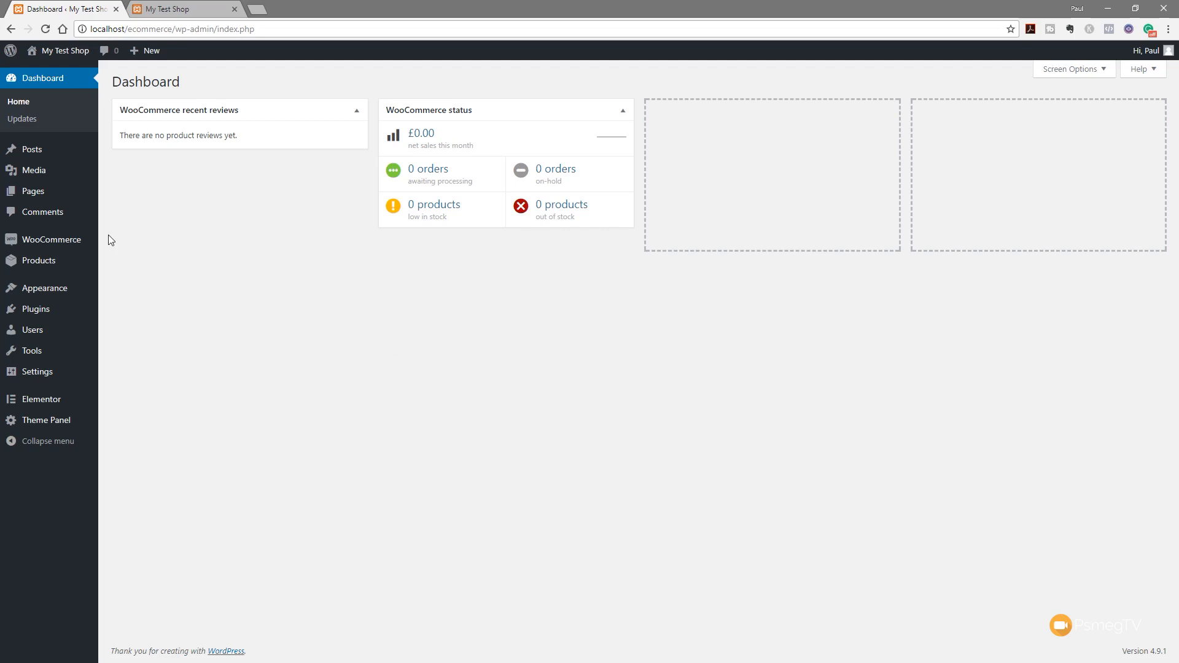
Run the WooCommerce products (CSV) importer from Tools > Import and start choosing a file
{"action": "mouse_move", "coordinate": [49, 353]}
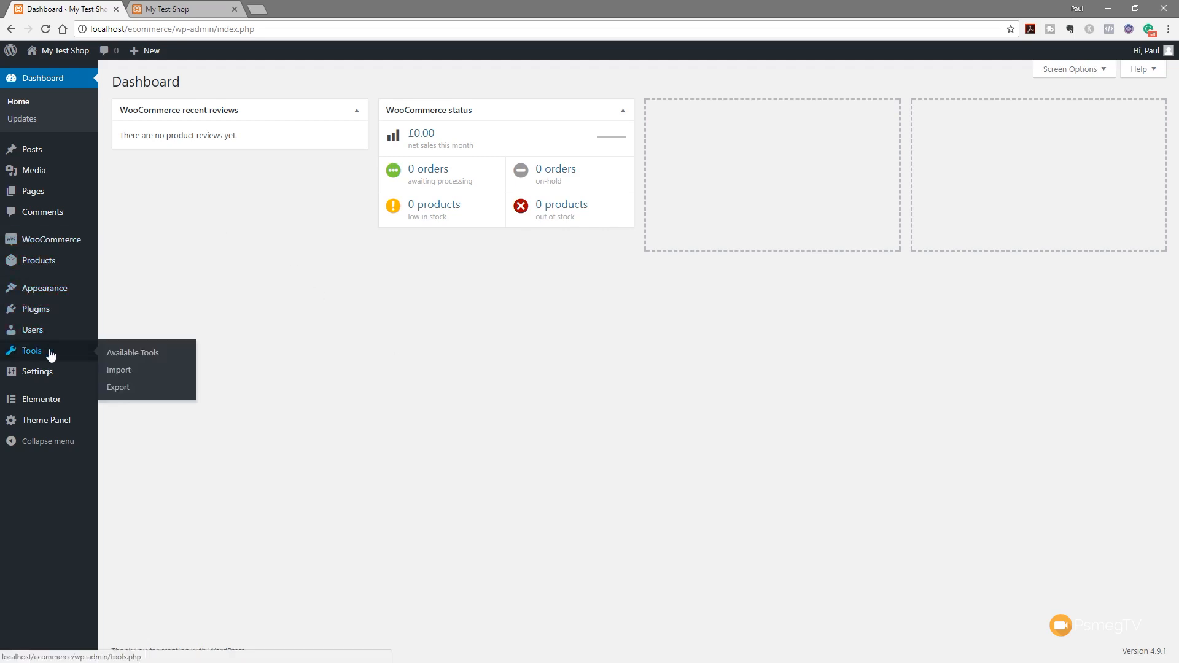
{"action": "left_click", "coordinate": [131, 373]}
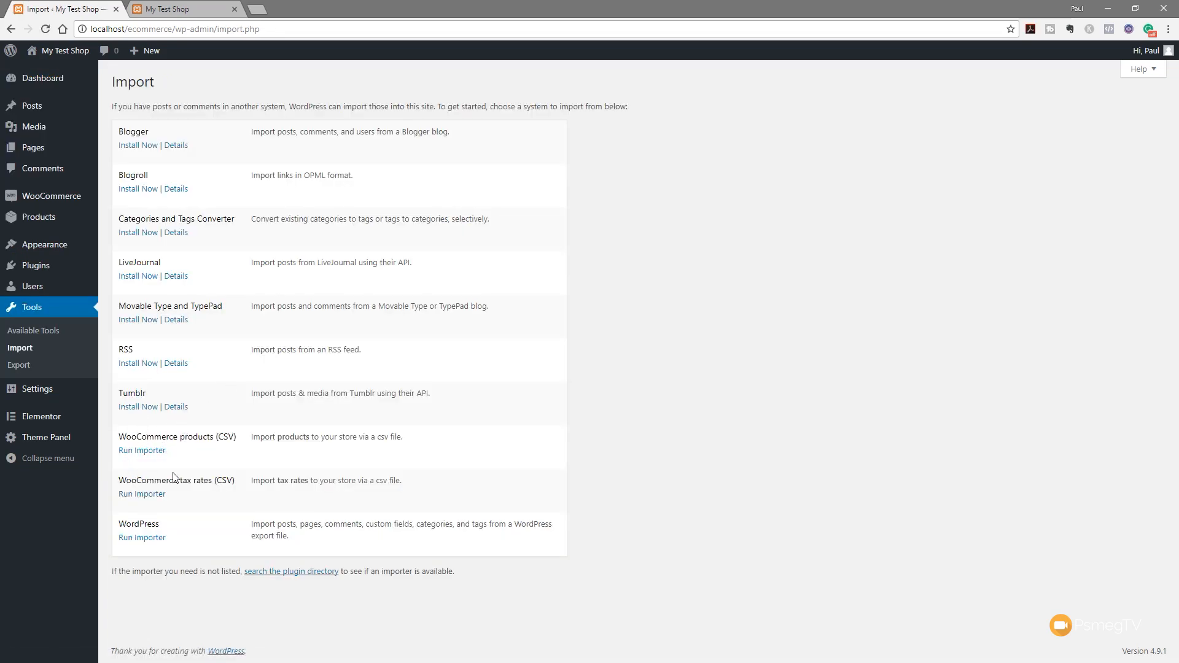
{"action": "left_click", "coordinate": [137, 454]}
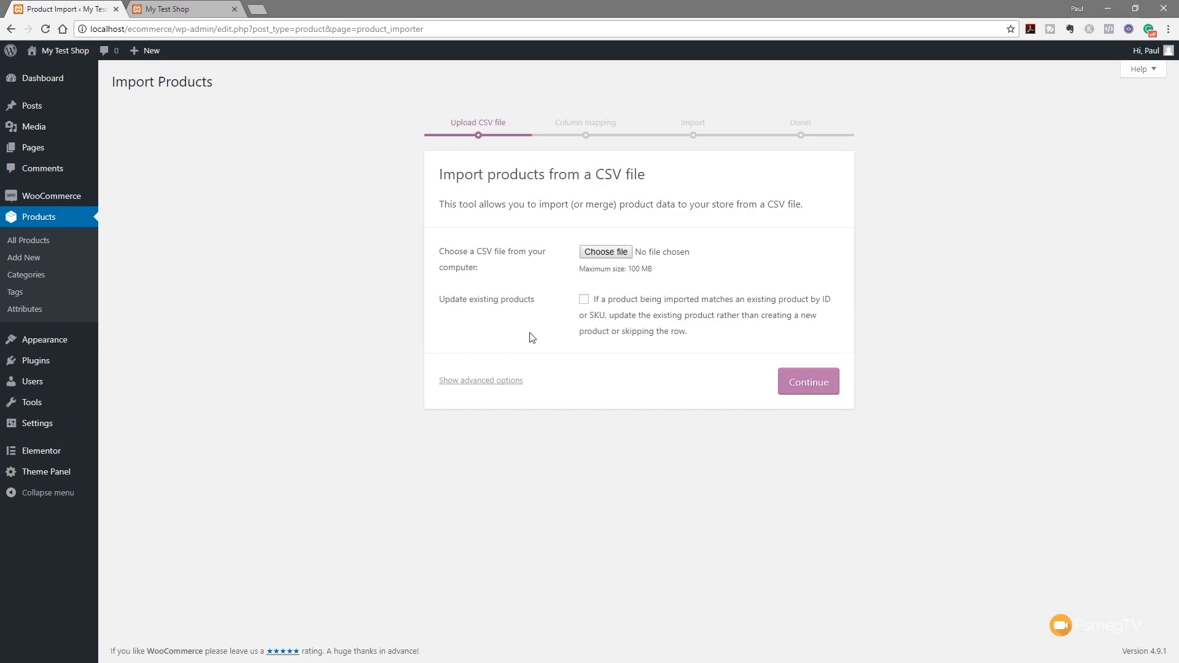
{"action": "left_click", "coordinate": [614, 257]}
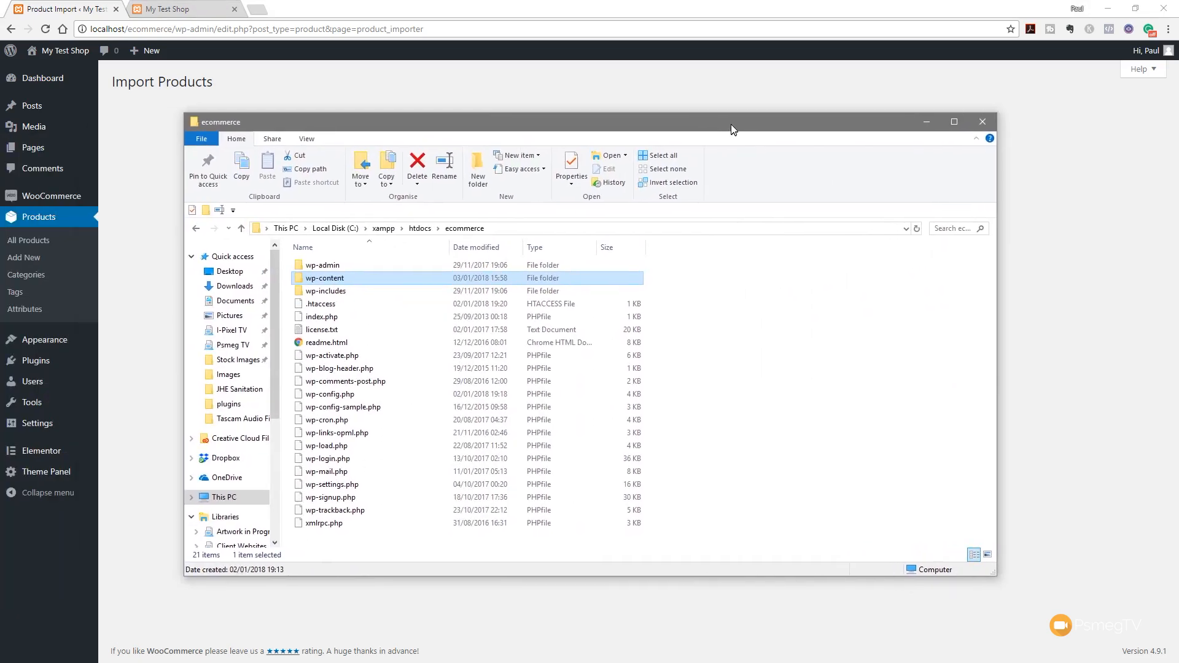
Browse to wp-content > plugins > woocommerce > dummy-data to locate dummy-data.csv, then minimise Explorer
{"action": "left_click", "coordinate": [732, 301]}
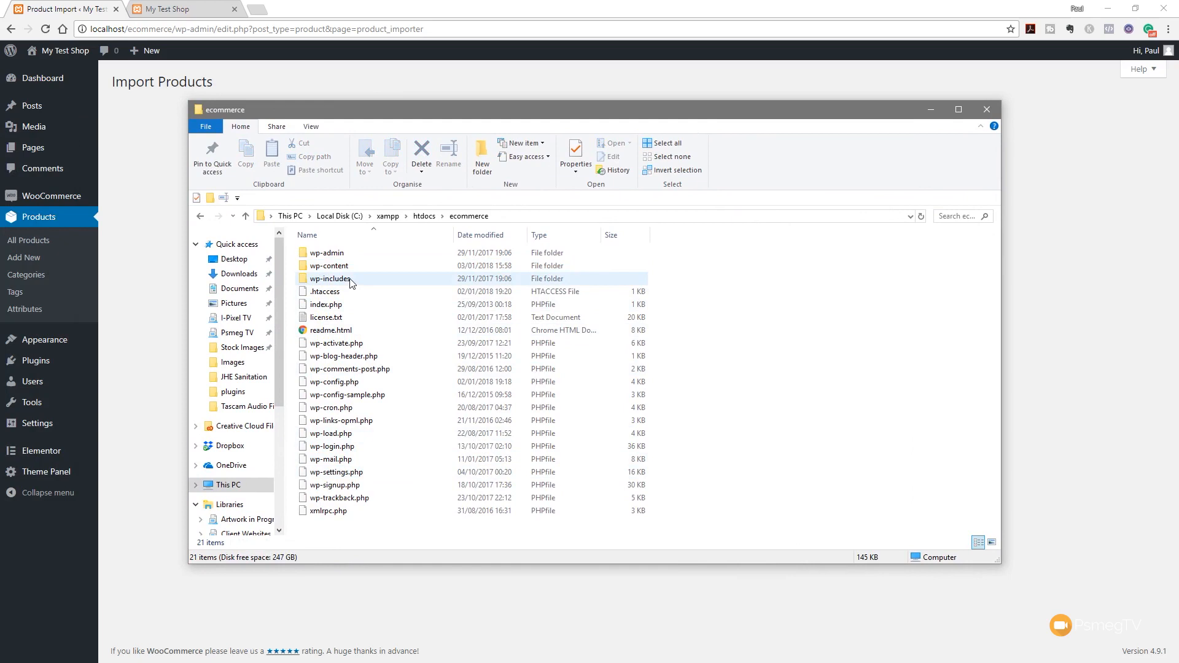
{"action": "double_click", "coordinate": [330, 266]}
{"action": "double_click", "coordinate": [341, 268]}
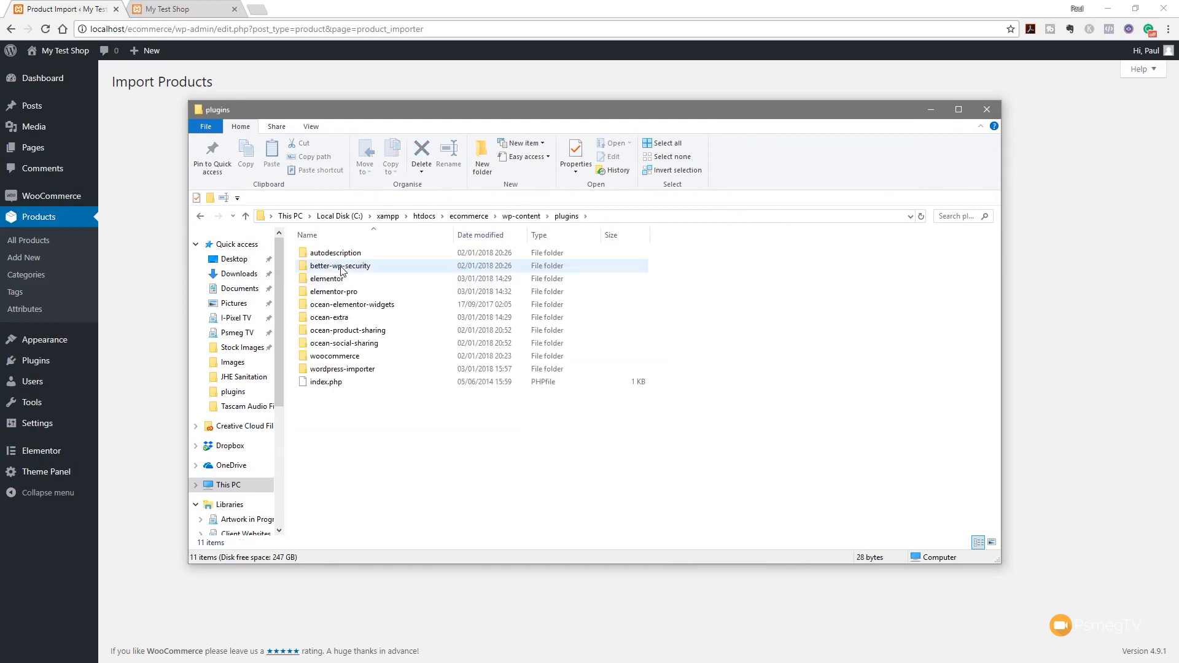
{"action": "double_click", "coordinate": [337, 356]}
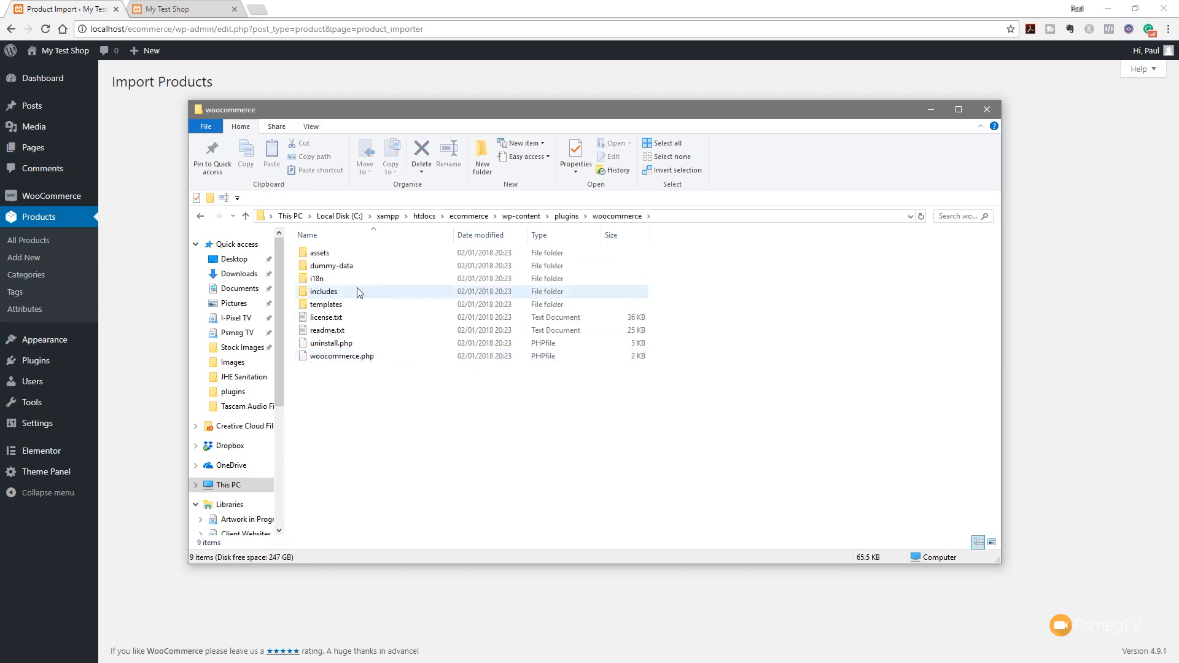
{"action": "double_click", "coordinate": [324, 268]}
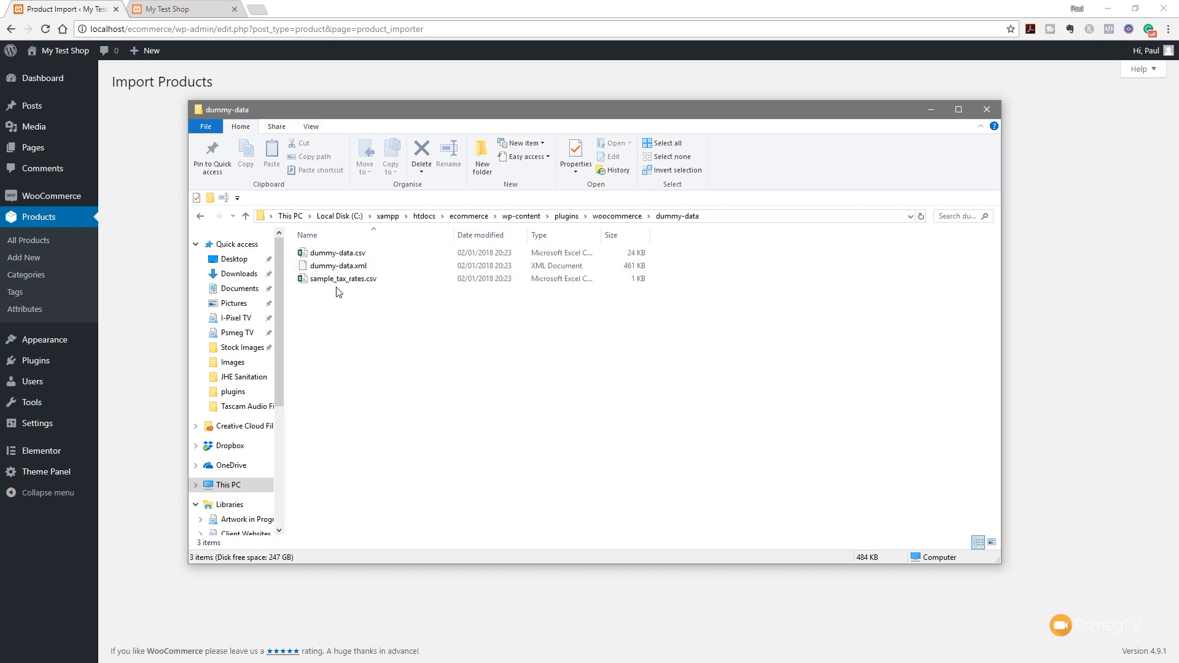
{"action": "left_click", "coordinate": [364, 268]}
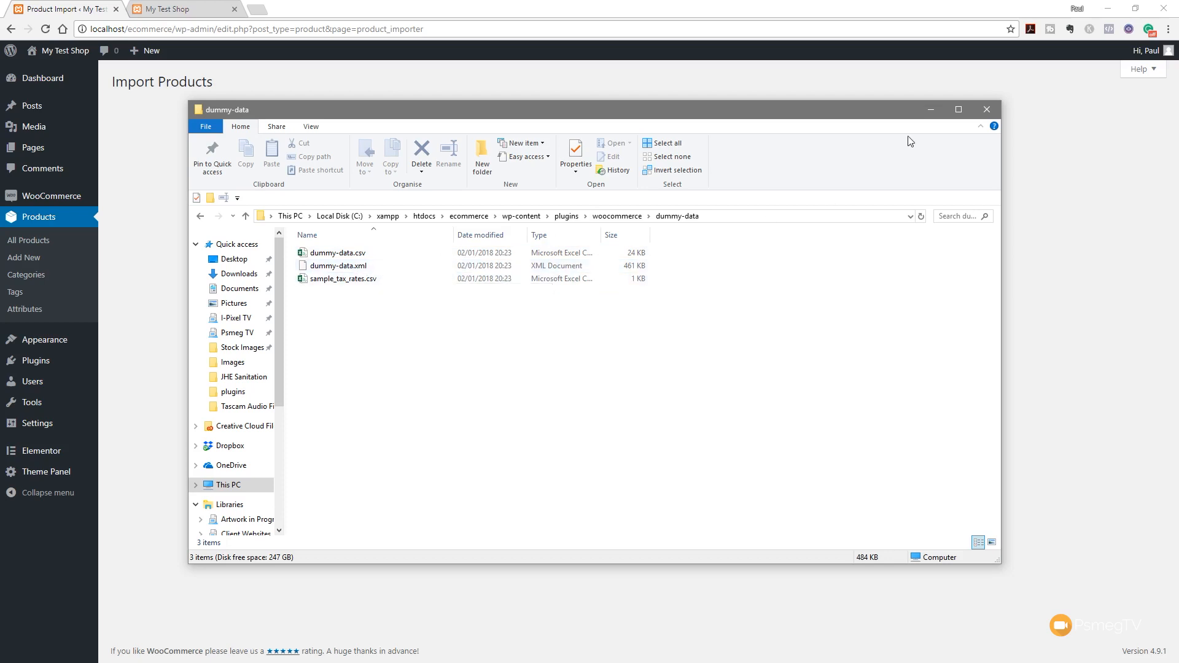
{"action": "left_click", "coordinate": [931, 111]}
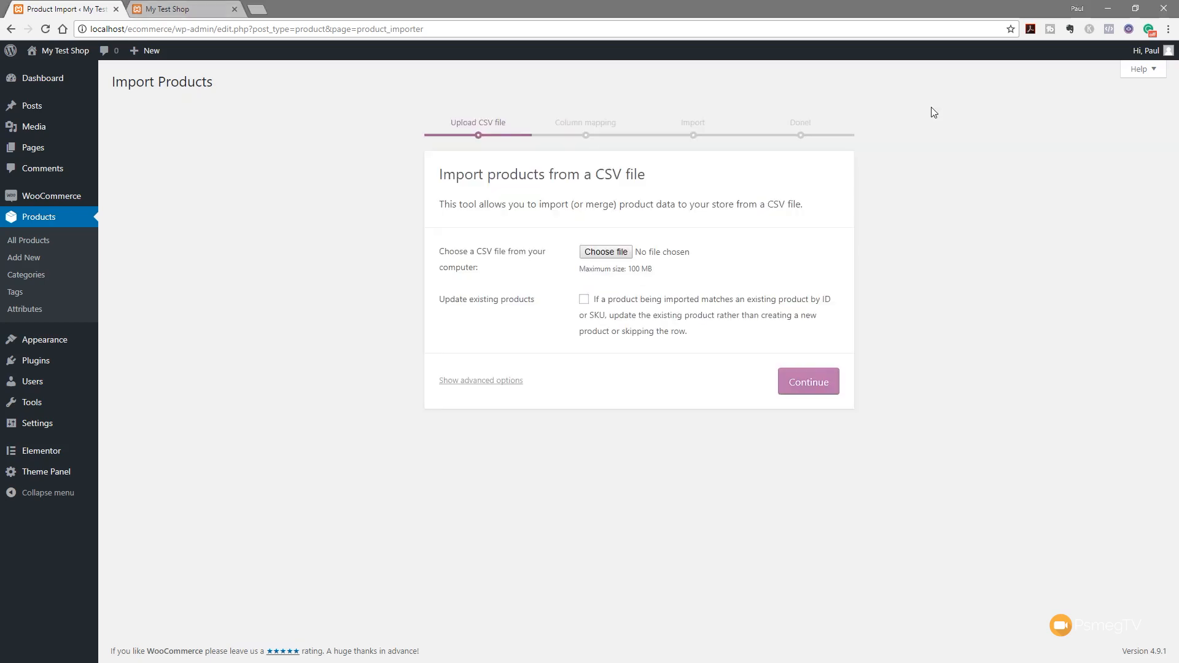
Upload dummy-data.csv, show the advanced options, and continue to column mapping
{"action": "left_click", "coordinate": [626, 253]}
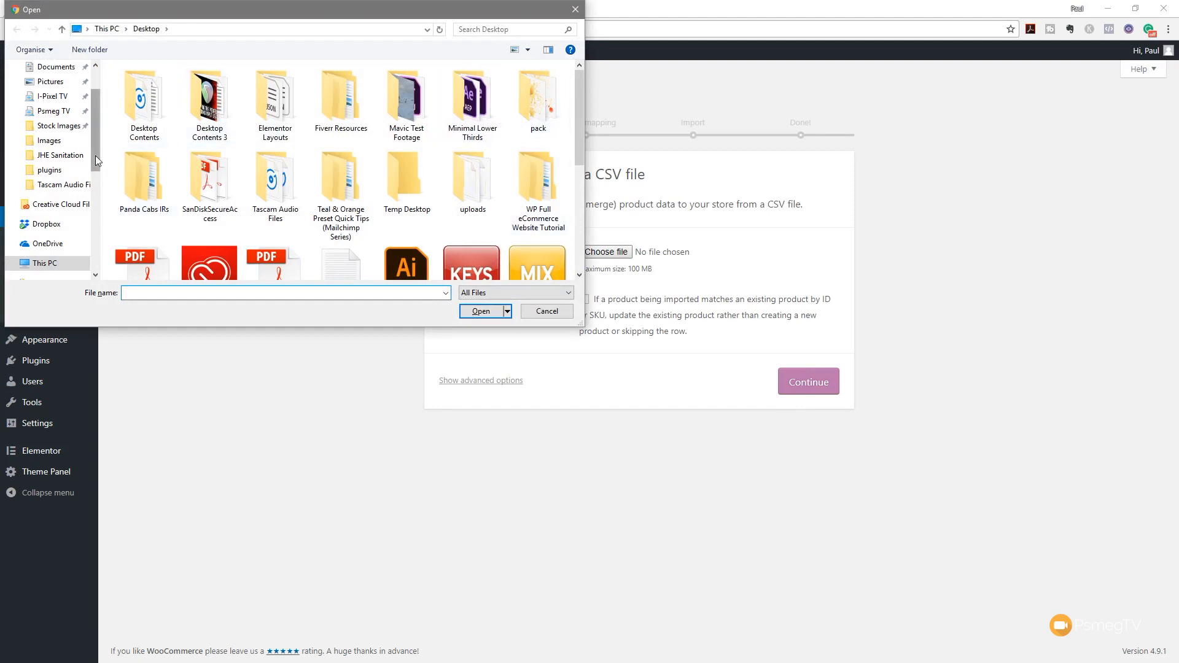
{"action": "left_click_drag", "start_coordinate": [102, 161], "coordinate": [124, 157]}
{"action": "scroll", "coordinate": [73, 255], "scroll_direction": "down", "scroll_amount": 1}
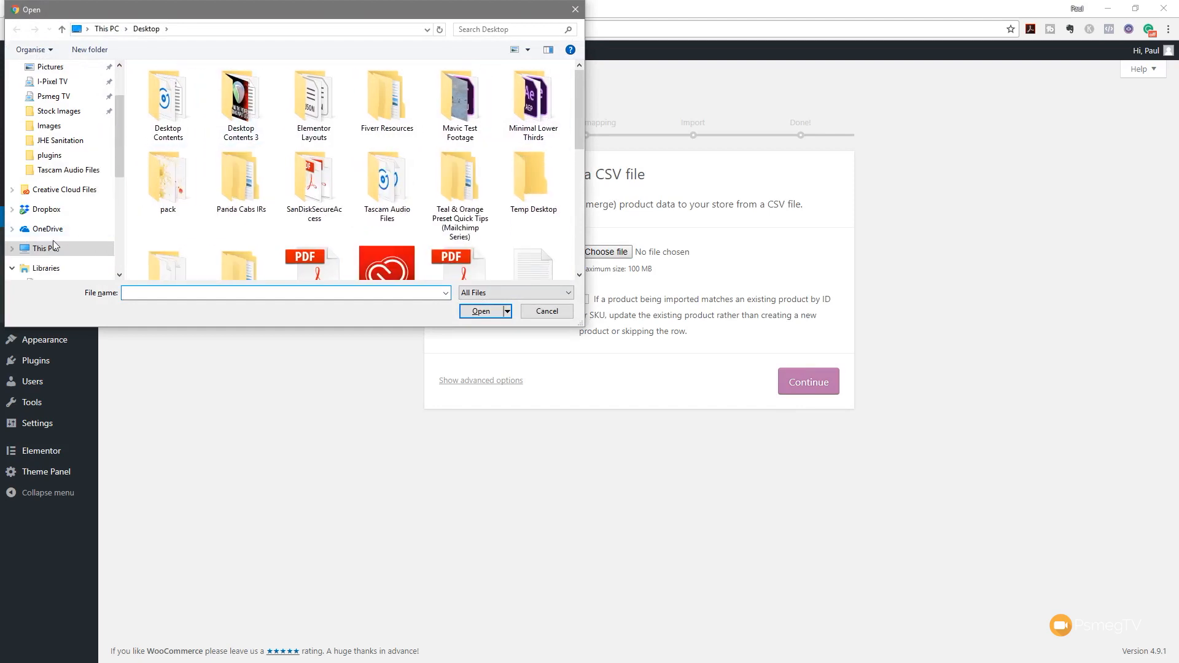
{"action": "left_click", "coordinate": [12, 251]}
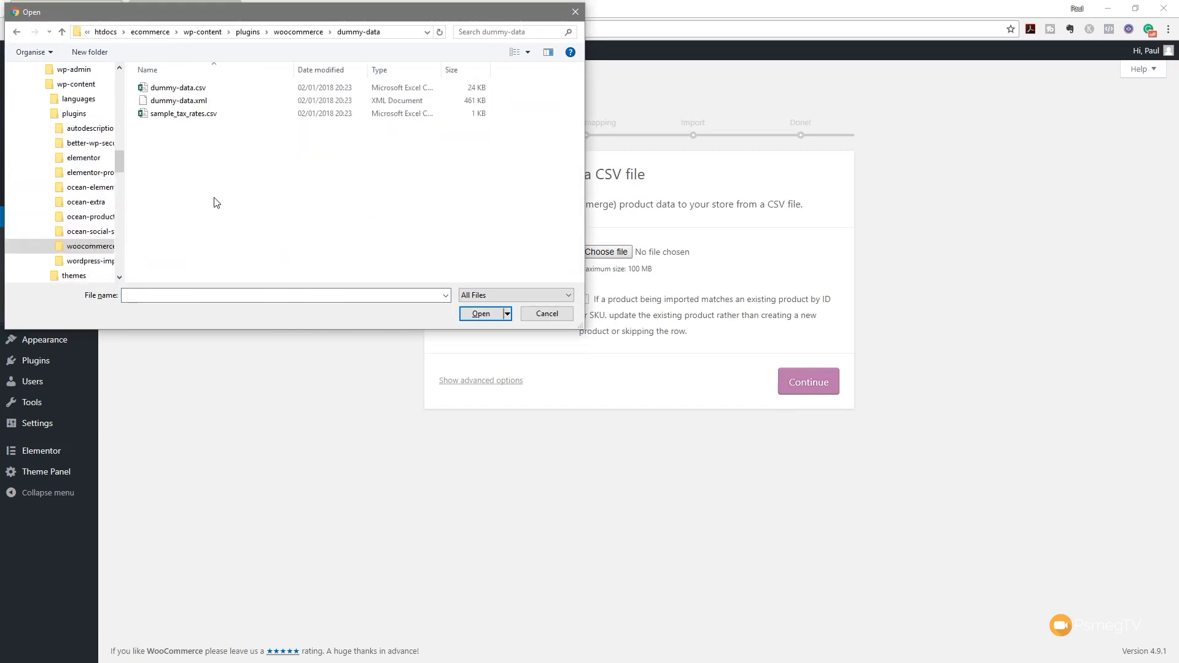
{"action": "left_click", "coordinate": [178, 88]}
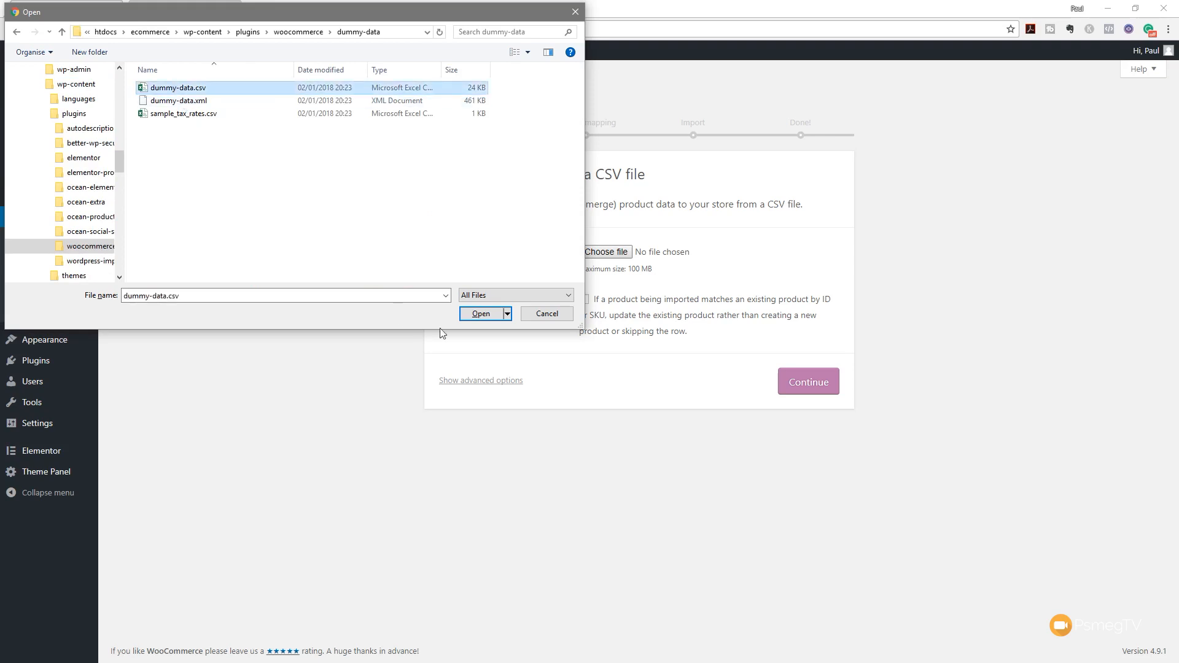
{"action": "left_click", "coordinate": [490, 318]}
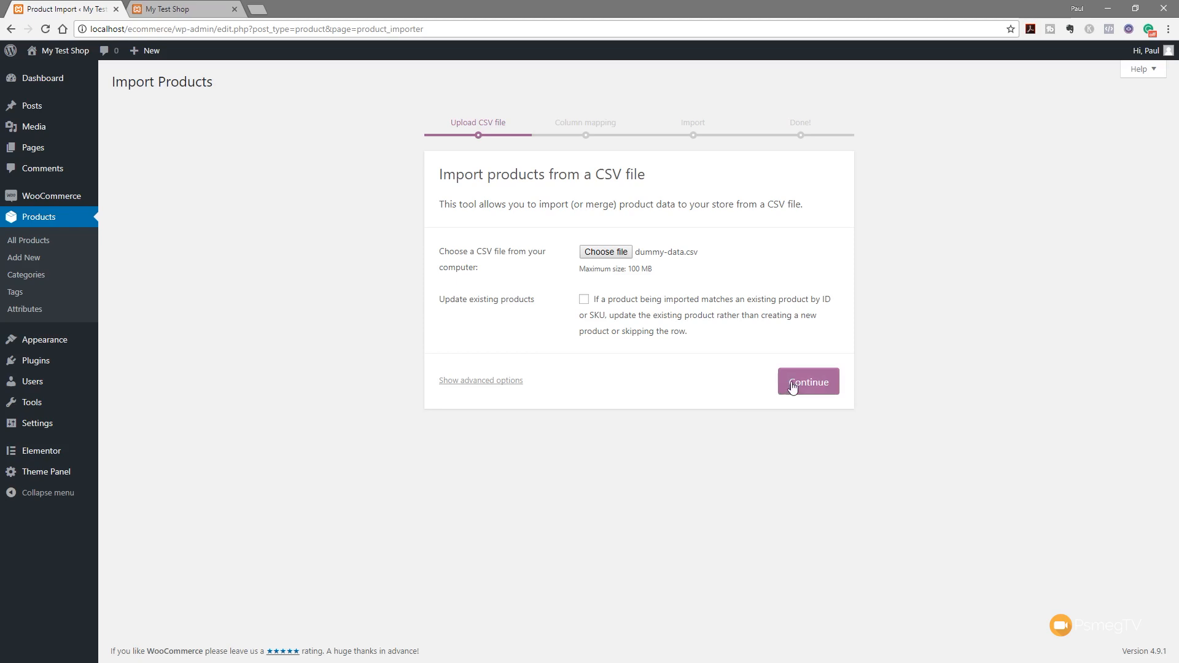
{"action": "left_click", "coordinate": [477, 381]}
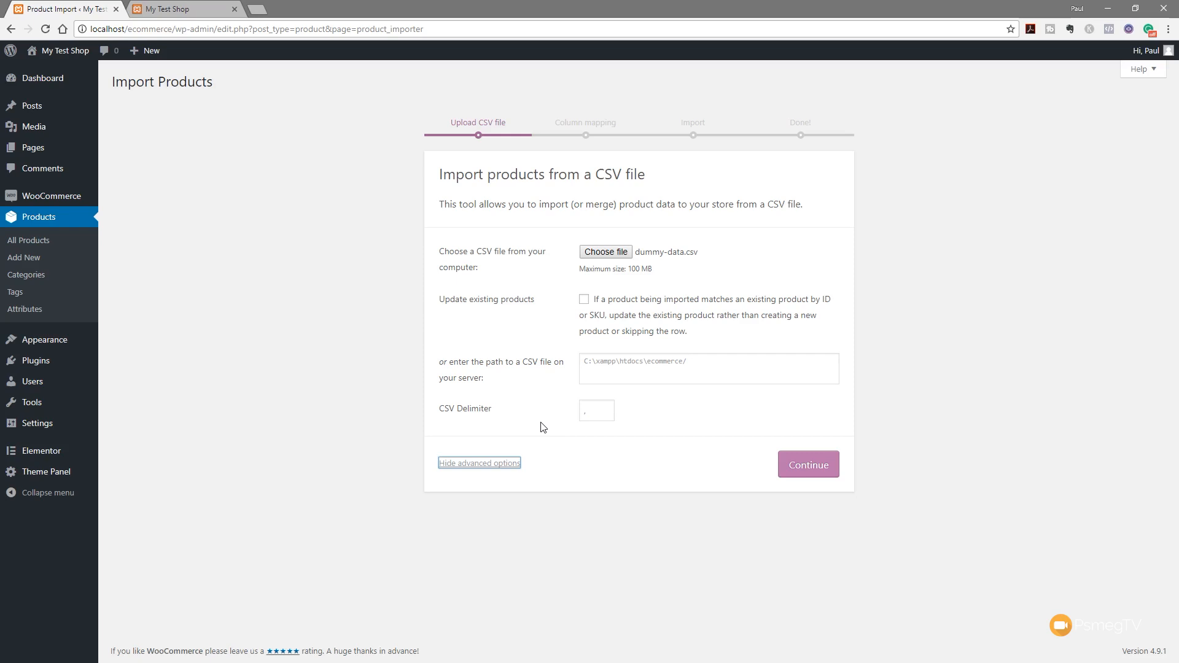
{"action": "left_click", "coordinate": [797, 469]}
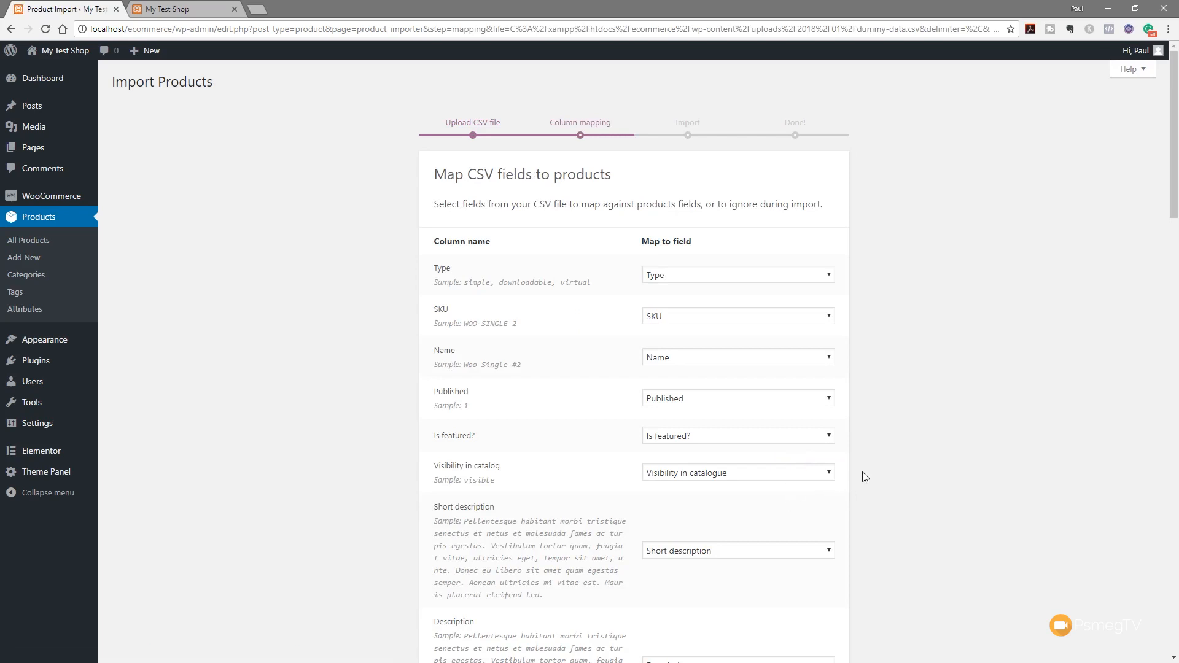
Keep the default column mapping and run the importer for the 28 products
{"action": "scroll", "coordinate": [864, 473], "scroll_direction": "down", "scroll_amount": 4}
{"action": "scroll", "coordinate": [865, 477], "scroll_direction": "down", "scroll_amount": 3}
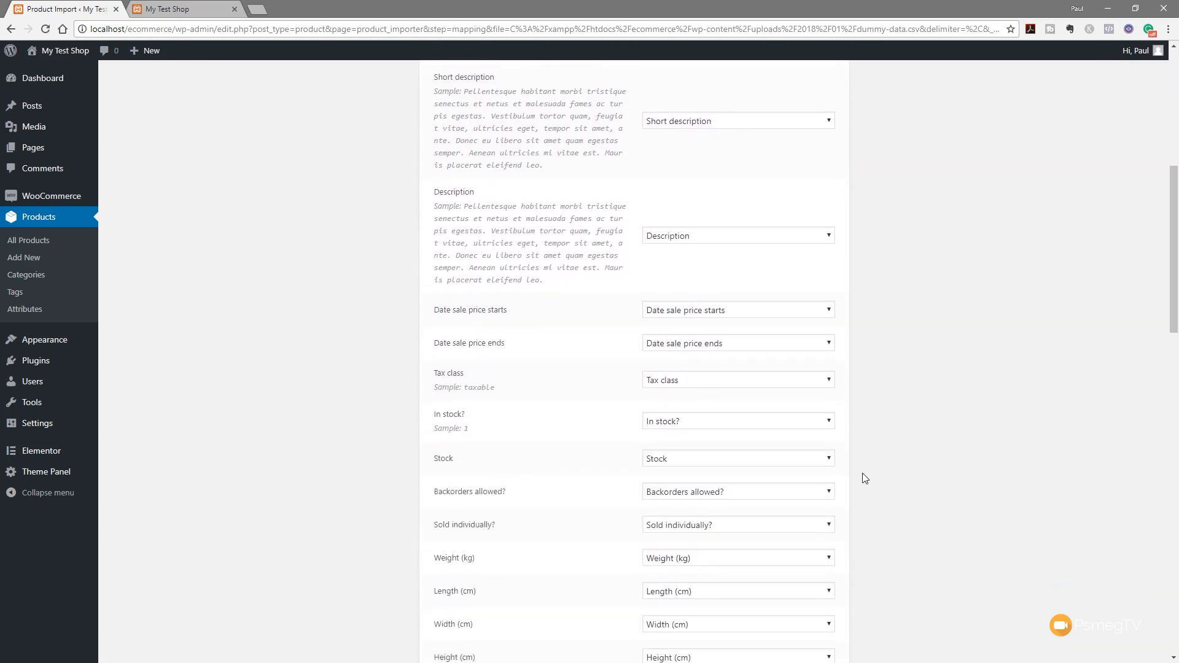
{"action": "scroll", "coordinate": [865, 478], "scroll_direction": "down", "scroll_amount": 10}
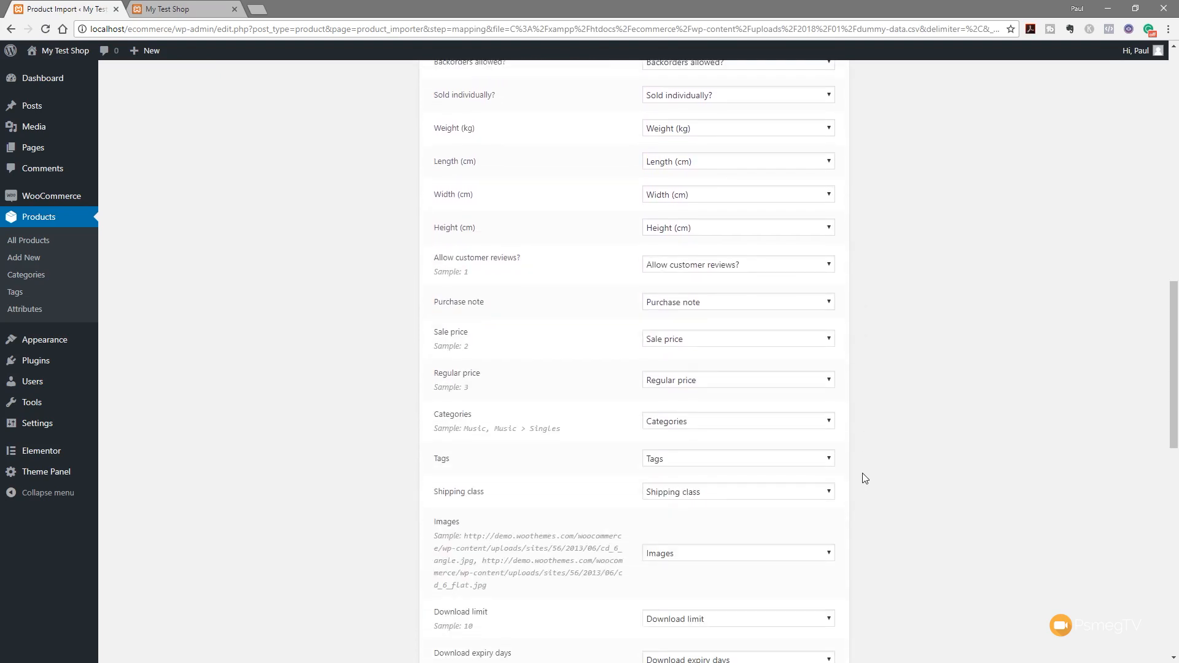
{"action": "scroll", "coordinate": [864, 477], "scroll_direction": "down", "scroll_amount": 8}
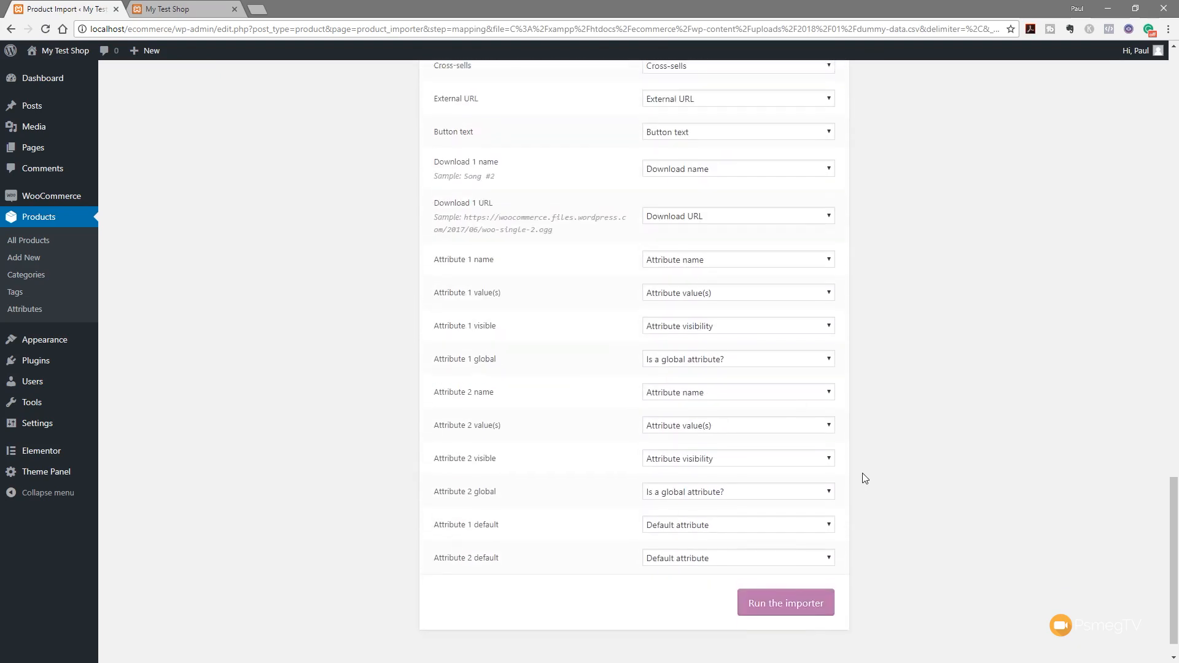
{"action": "left_click", "coordinate": [791, 571]}
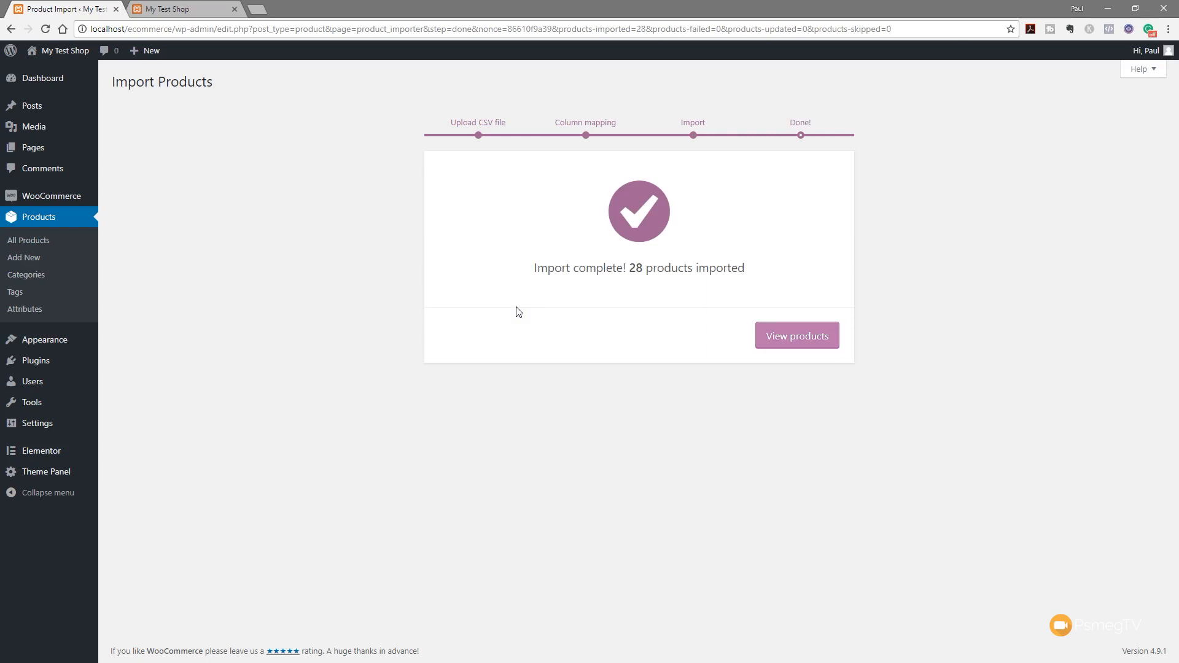
Look over the imported products list, then return to the admin Dashboard
{"action": "left_click", "coordinate": [779, 340]}
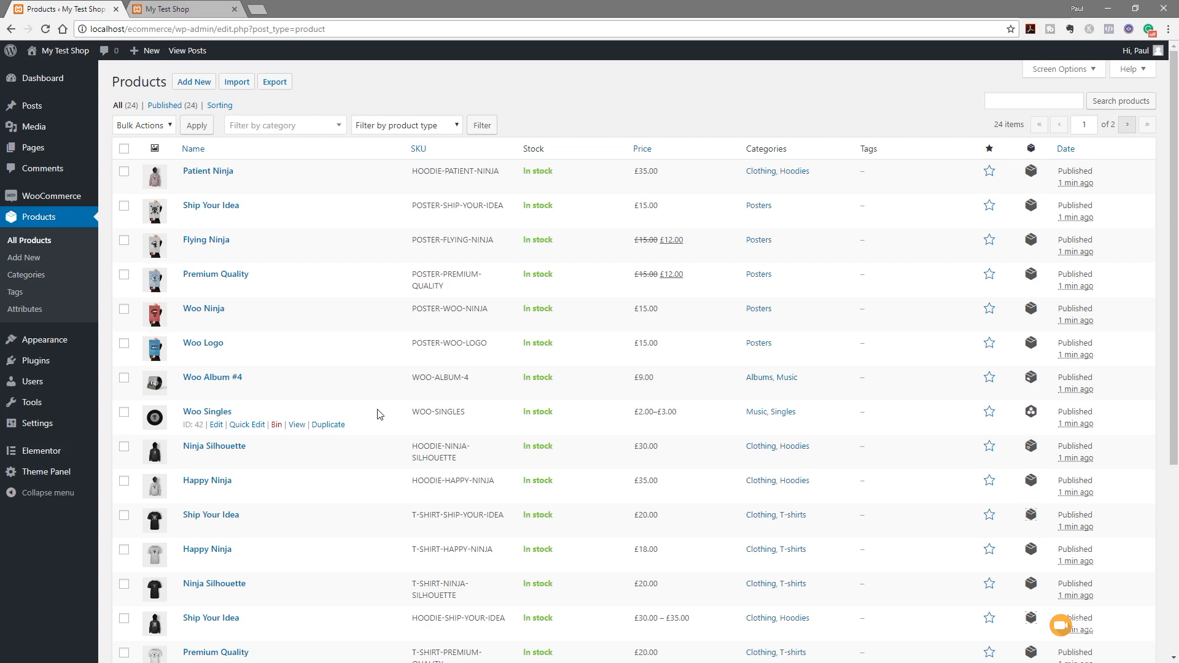
{"action": "mouse_move", "coordinate": [39, 109]}
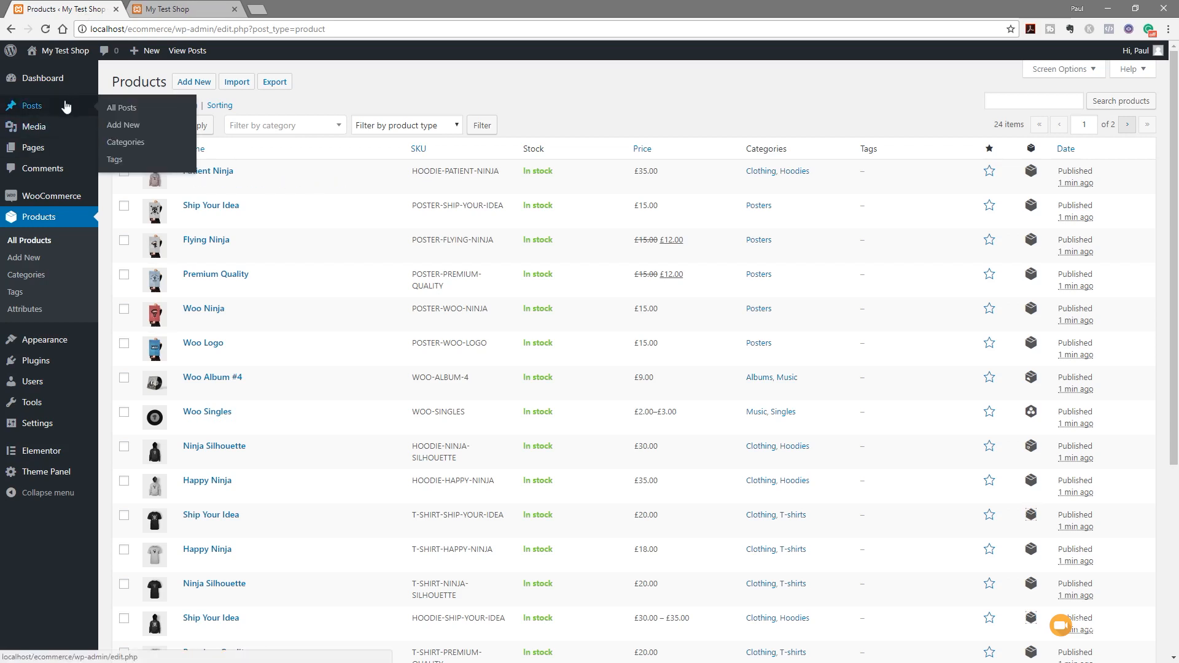
{"action": "left_click", "coordinate": [42, 79]}
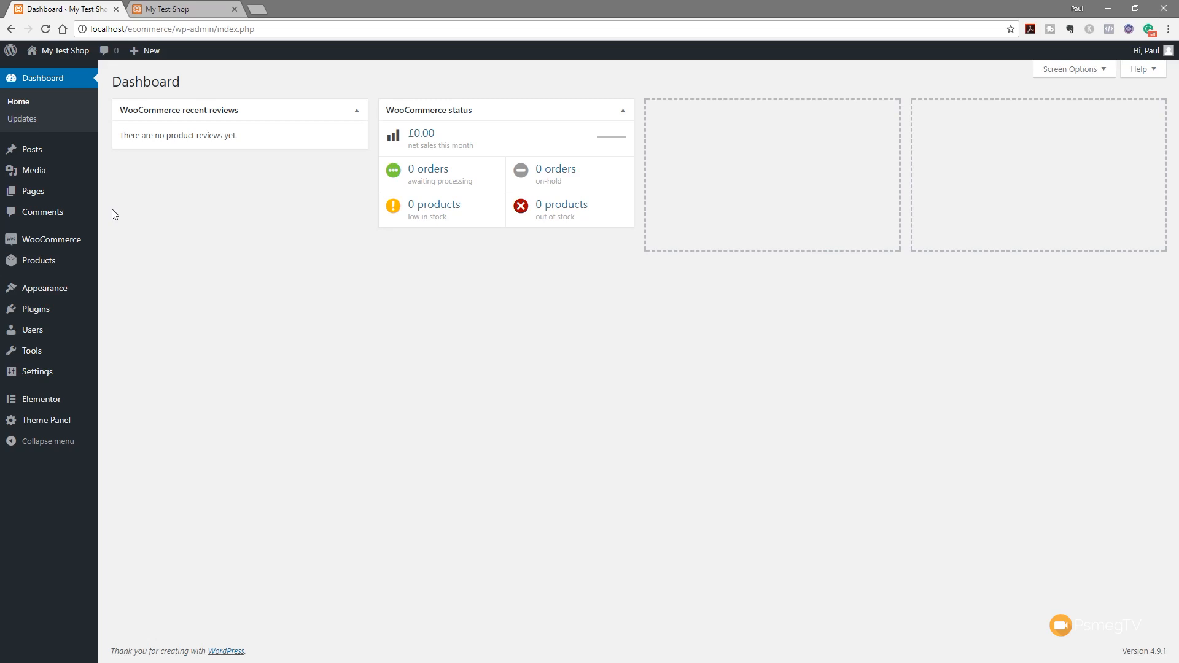
Edit the Homepage and browse its OceanWP Settings tabs through to Main
{"action": "left_click", "coordinate": [27, 196]}
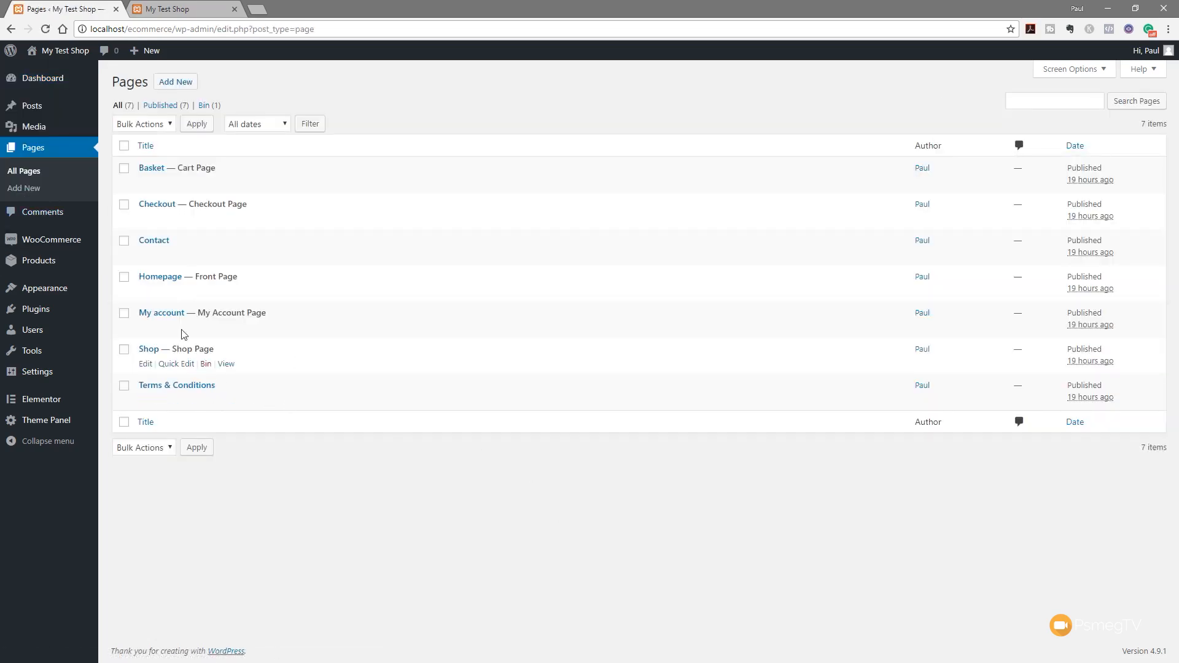
{"action": "left_click", "coordinate": [161, 276]}
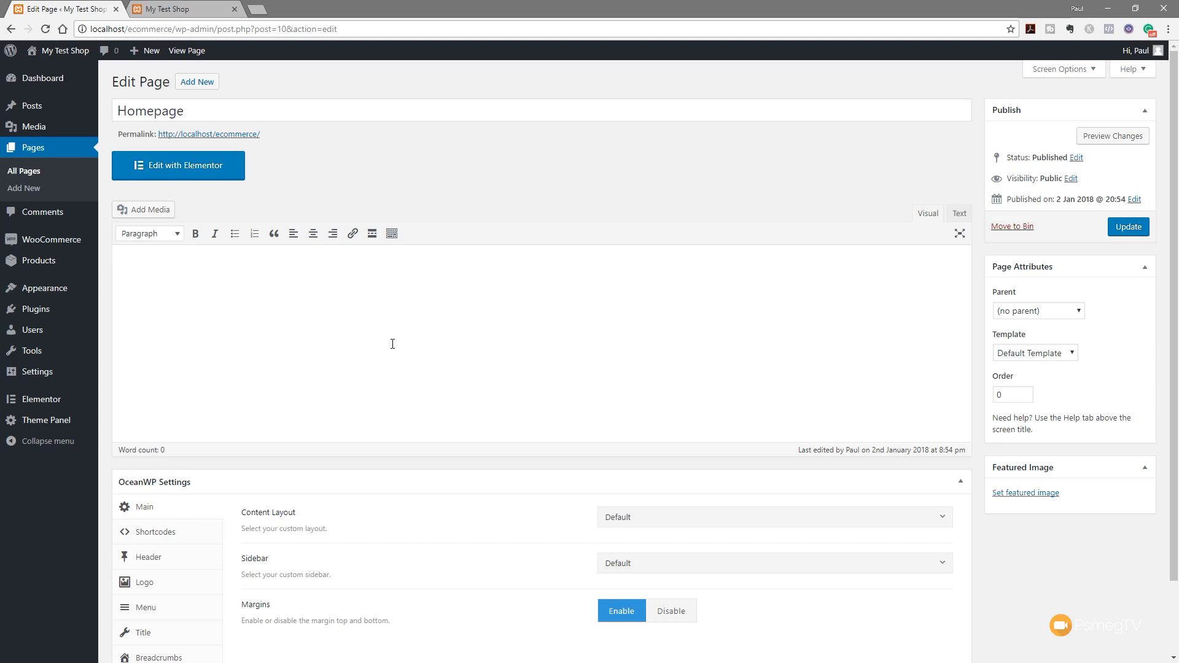
{"action": "scroll", "coordinate": [392, 344], "scroll_direction": "down", "scroll_amount": 3}
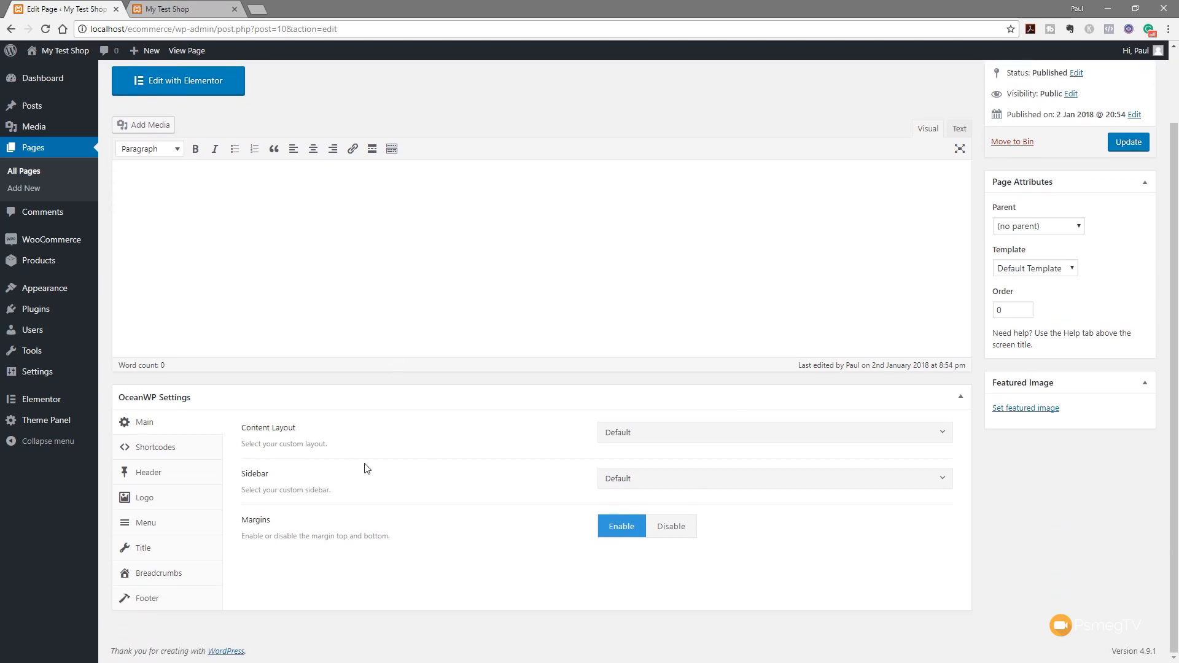
{"action": "left_click", "coordinate": [174, 449]}
{"action": "left_click", "coordinate": [172, 478]}
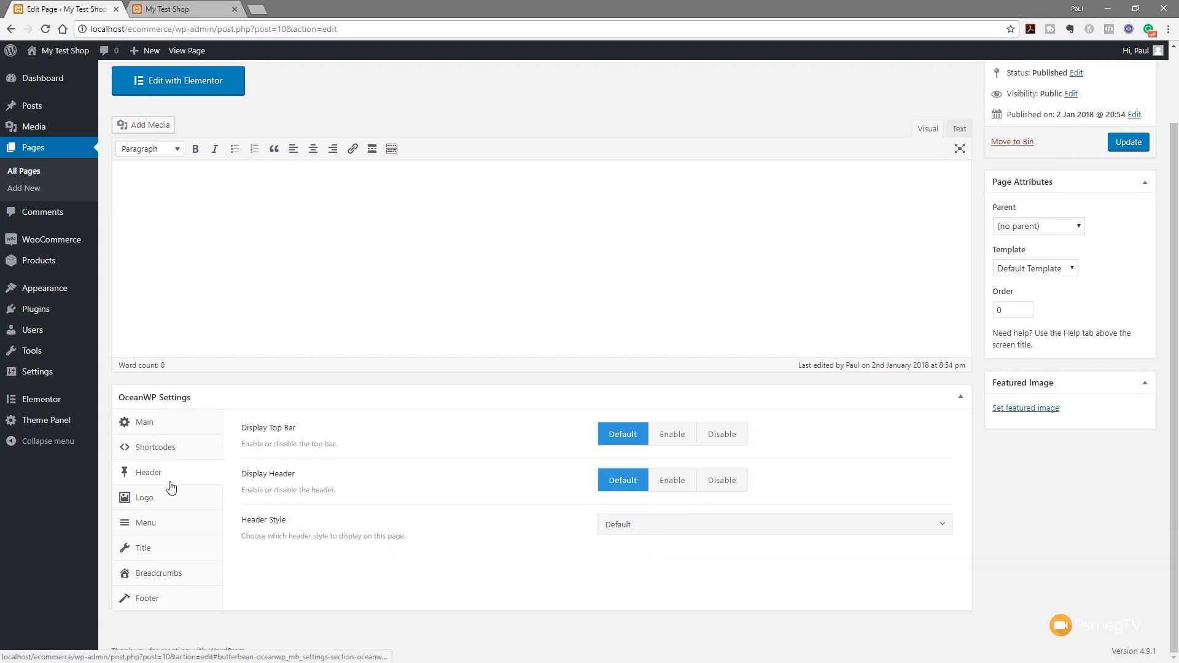
{"action": "left_click", "coordinate": [170, 506]}
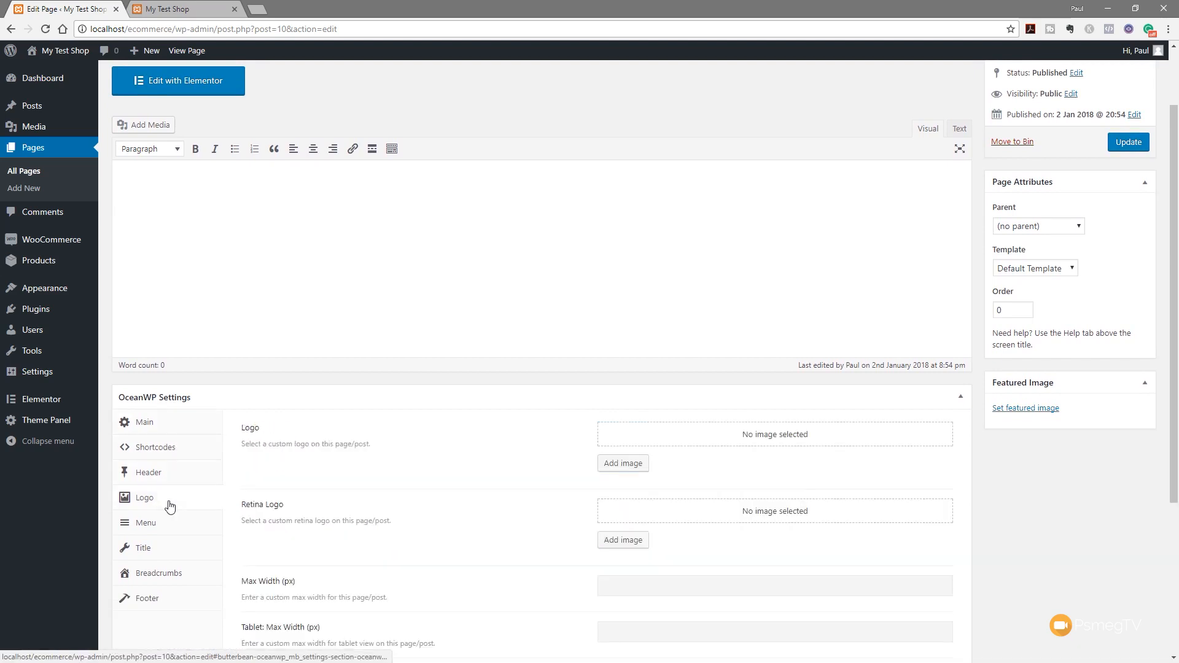
{"action": "left_click", "coordinate": [160, 431]}
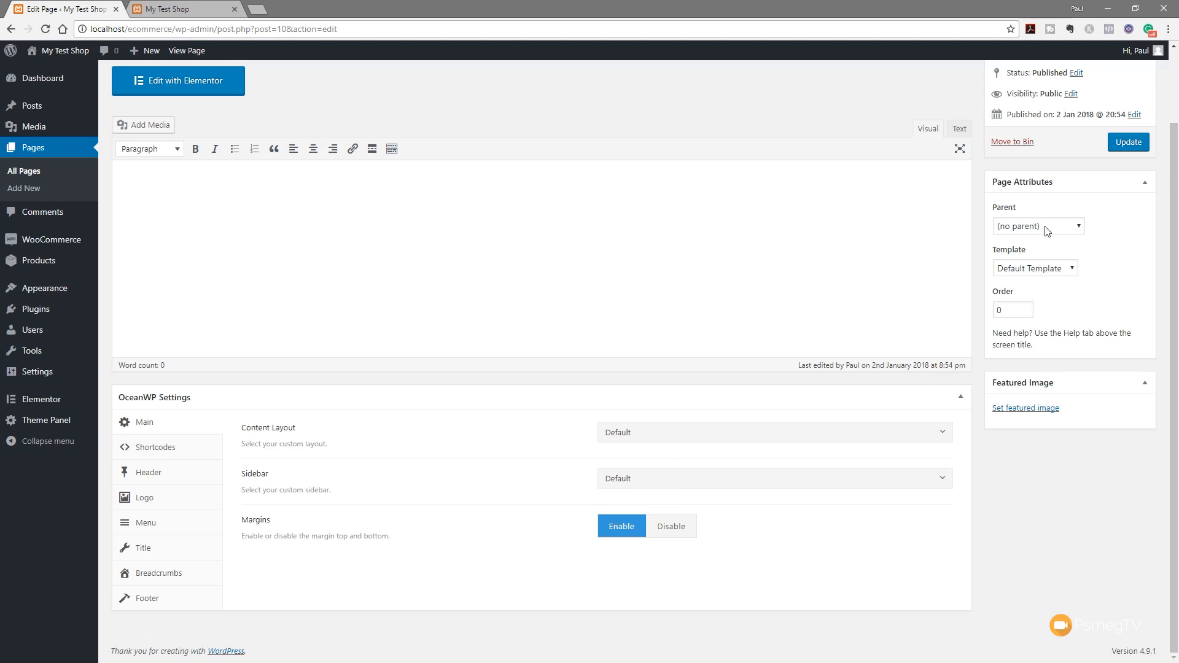
Give the Homepage a 100% Full Width content layout, update it, and launch Elementor
{"action": "left_click", "coordinate": [1055, 269]}
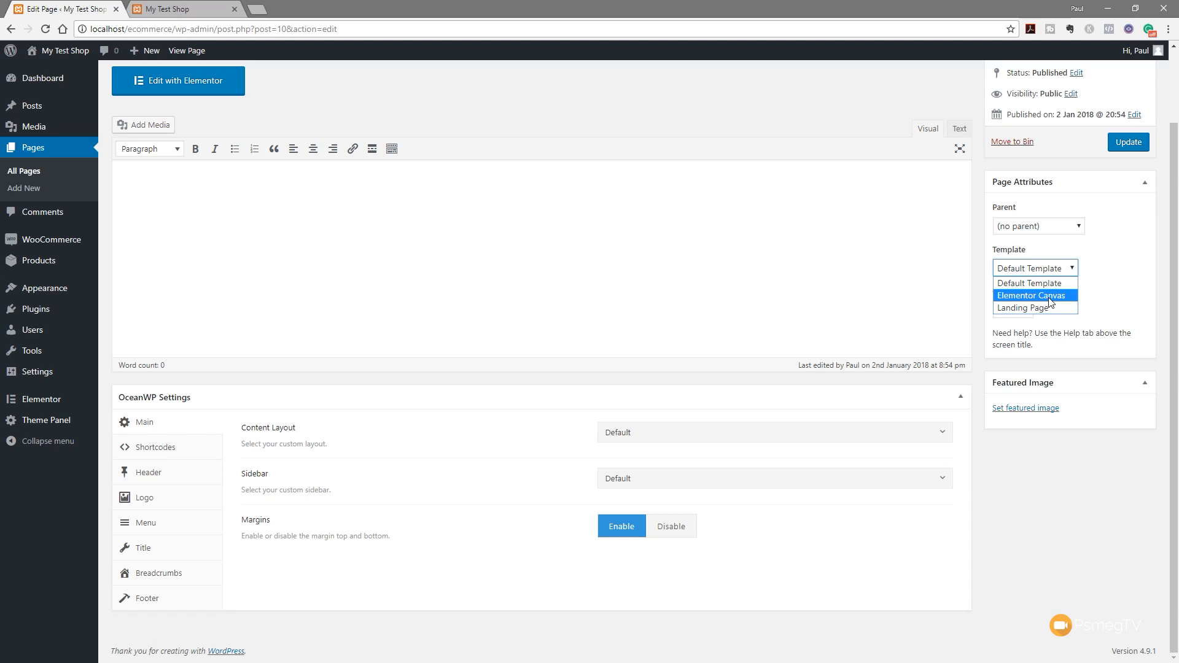
{"action": "left_click", "coordinate": [1070, 525]}
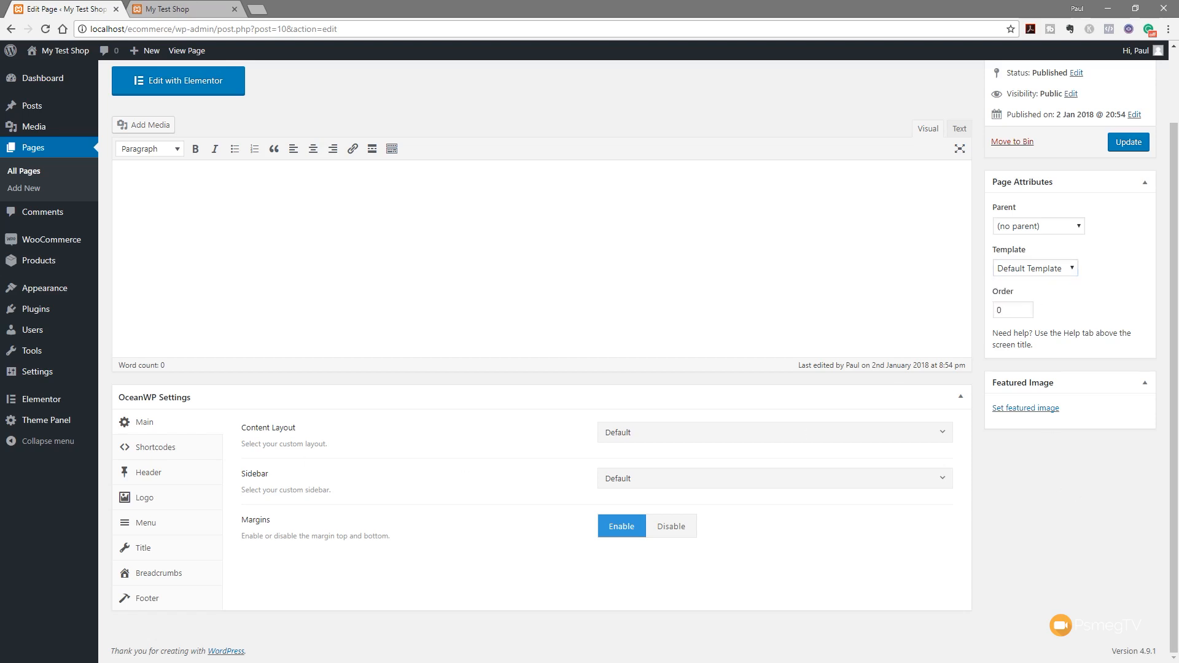
{"action": "left_click", "coordinate": [667, 435]}
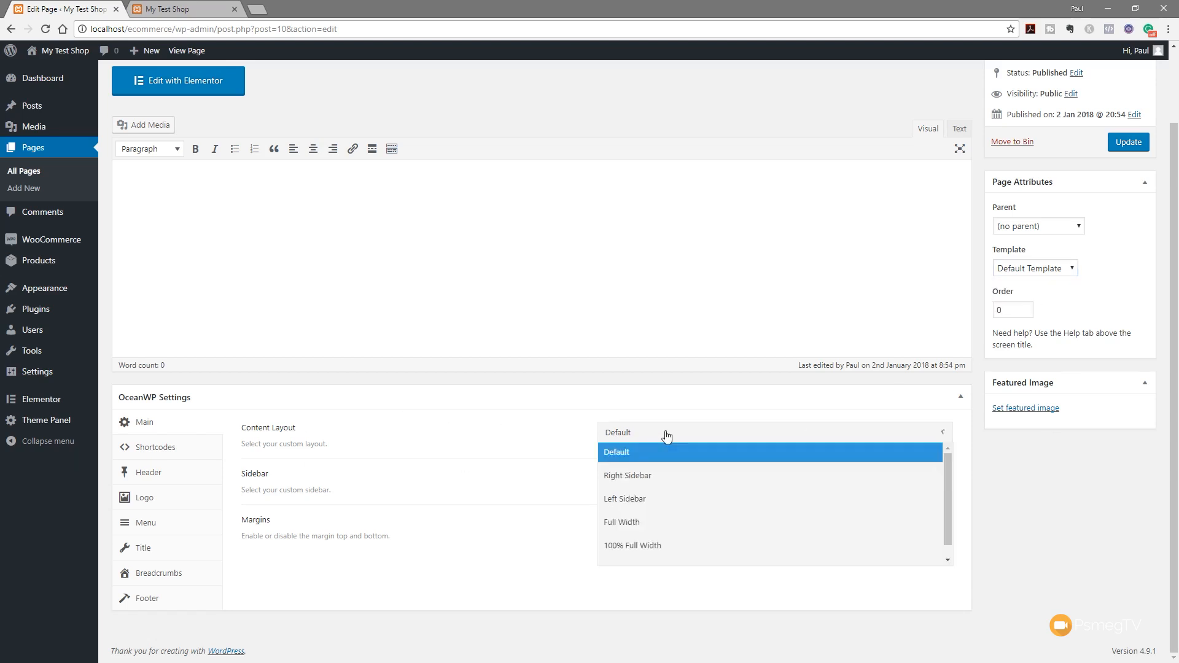
{"action": "left_click", "coordinate": [656, 547]}
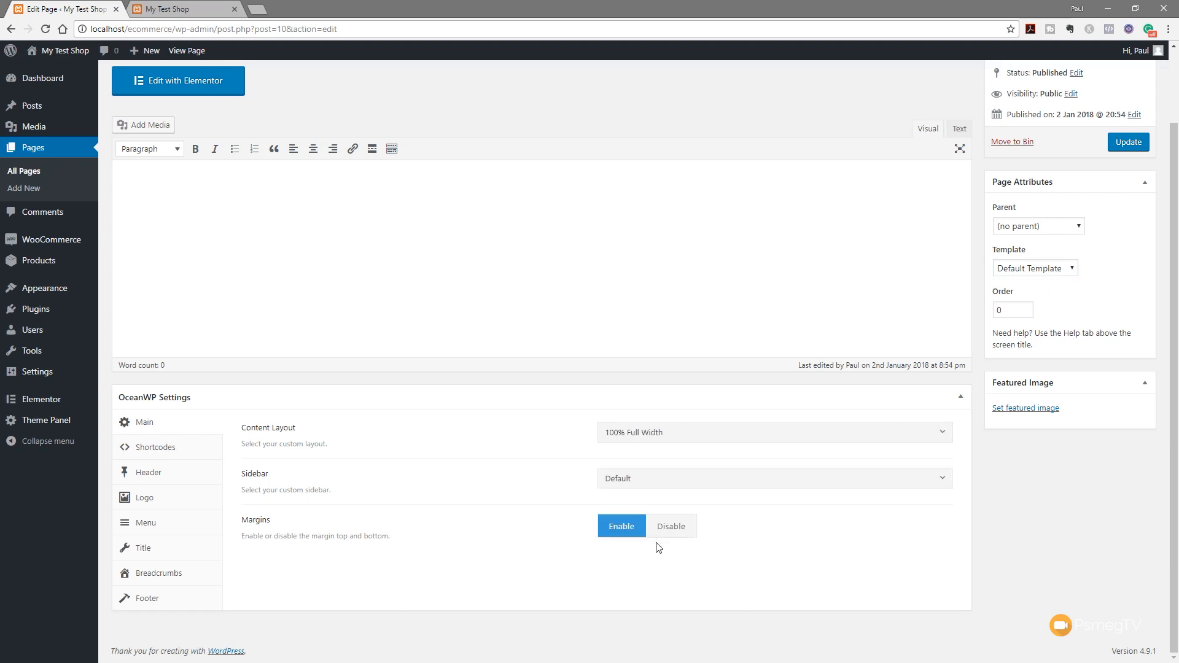
{"action": "left_click", "coordinate": [1118, 147]}
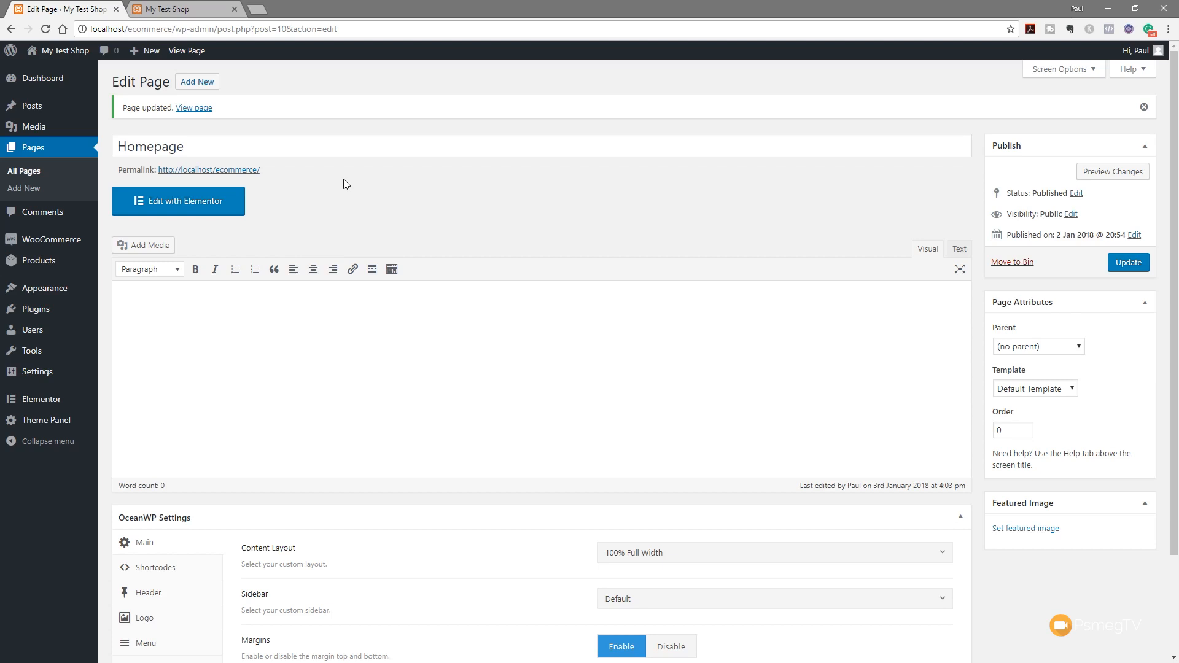
{"action": "left_click", "coordinate": [206, 202]}
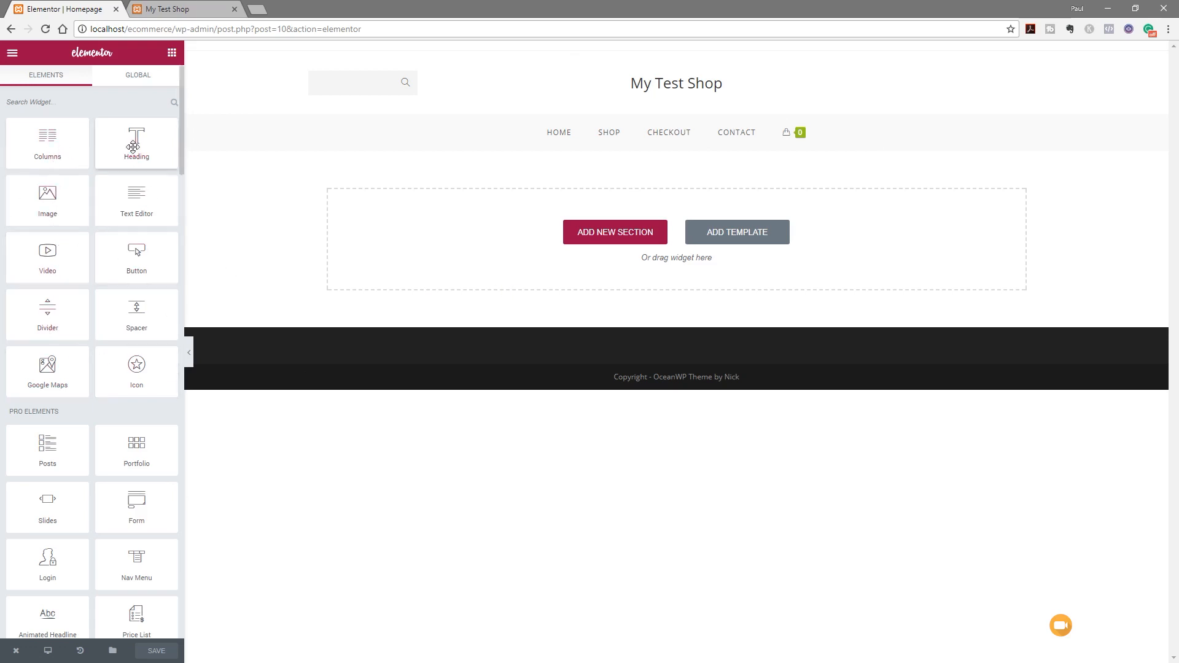
Scroll up and down the Elements panel to browse the widgets while the Homepage stays empty
{"action": "scroll", "coordinate": [95, 244], "scroll_direction": "down", "scroll_amount": 3}
{"action": "scroll", "coordinate": [96, 244], "scroll_direction": "down", "scroll_amount": 15}
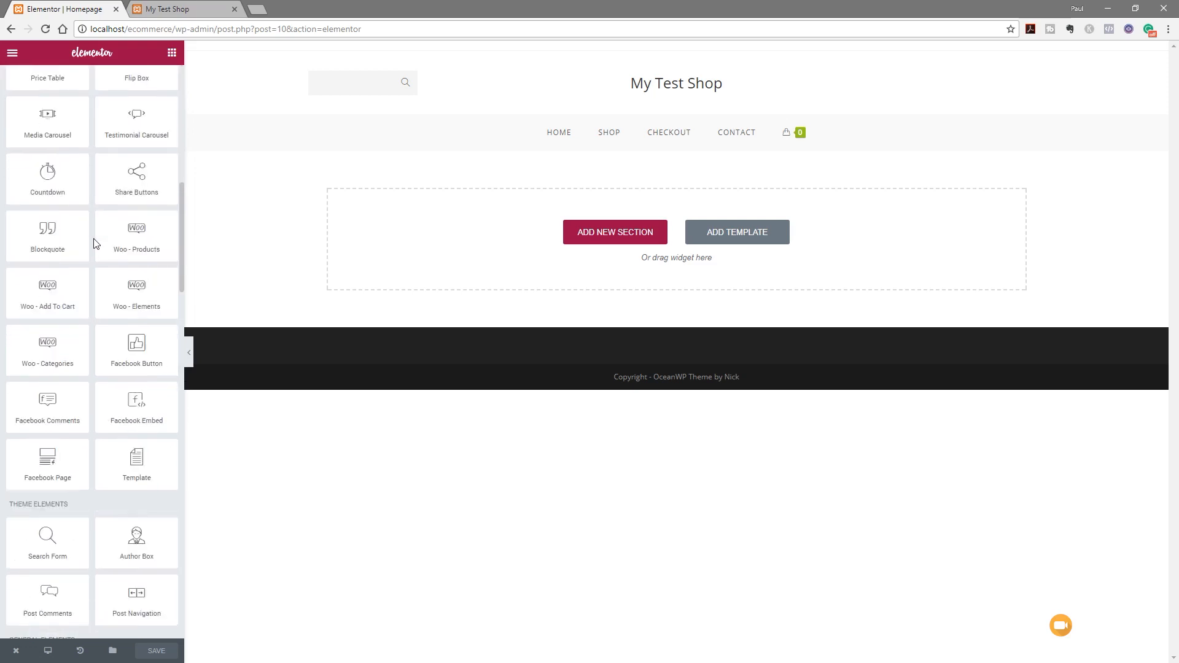
{"action": "scroll", "coordinate": [95, 244], "scroll_direction": "down", "scroll_amount": 3}
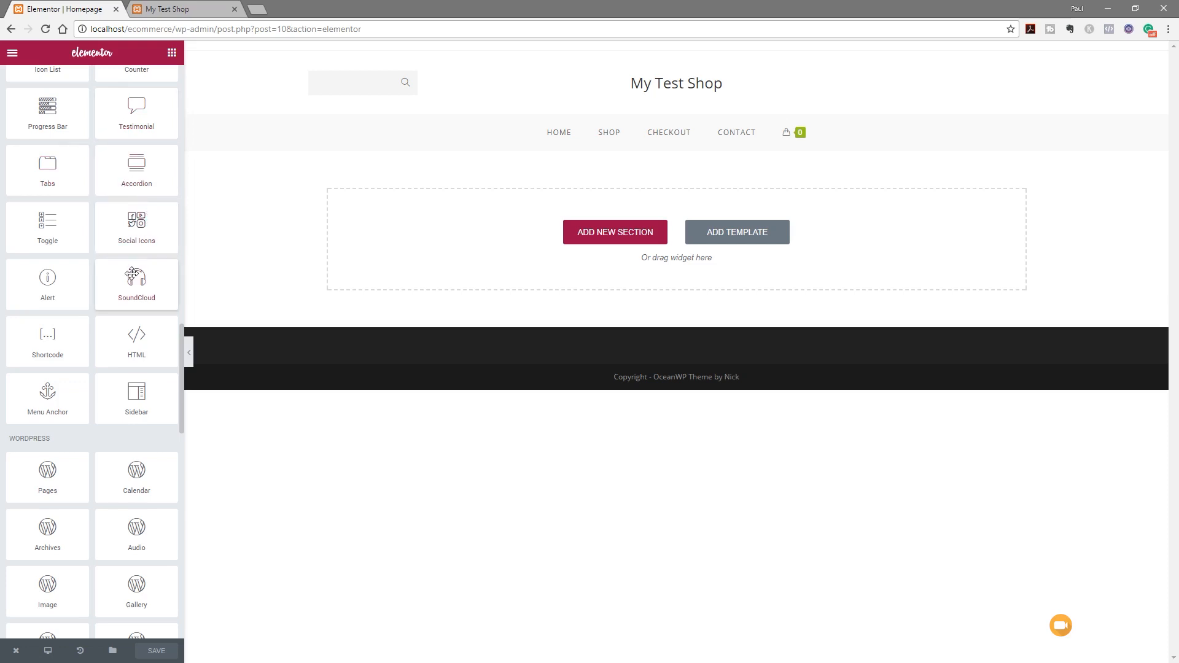
{"action": "scroll", "coordinate": [132, 273], "scroll_direction": "down", "scroll_amount": 4}
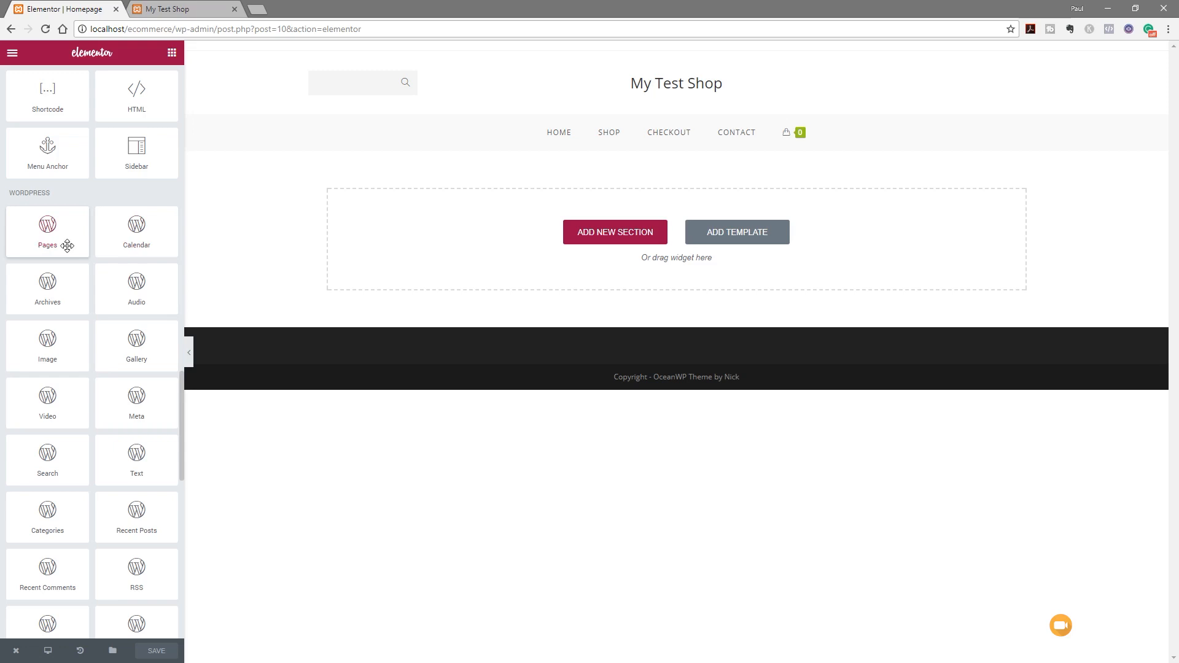
{"action": "scroll", "coordinate": [67, 246], "scroll_direction": "up", "scroll_amount": 20}
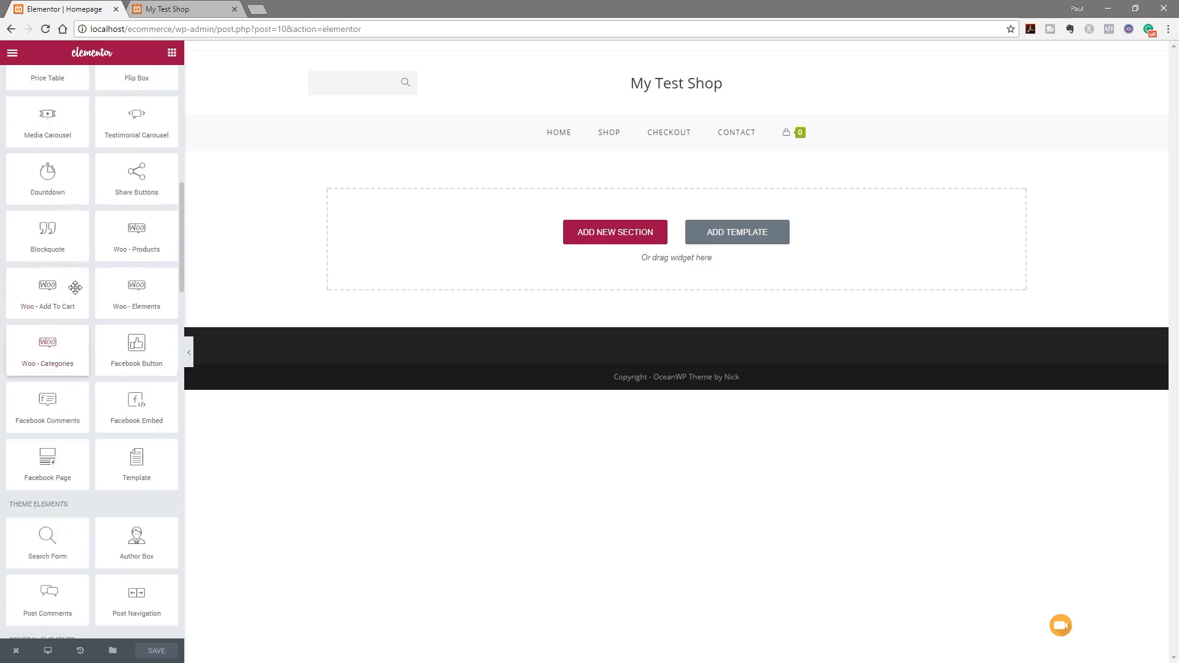
{"action": "scroll", "coordinate": [75, 287], "scroll_direction": "up", "scroll_amount": 2}
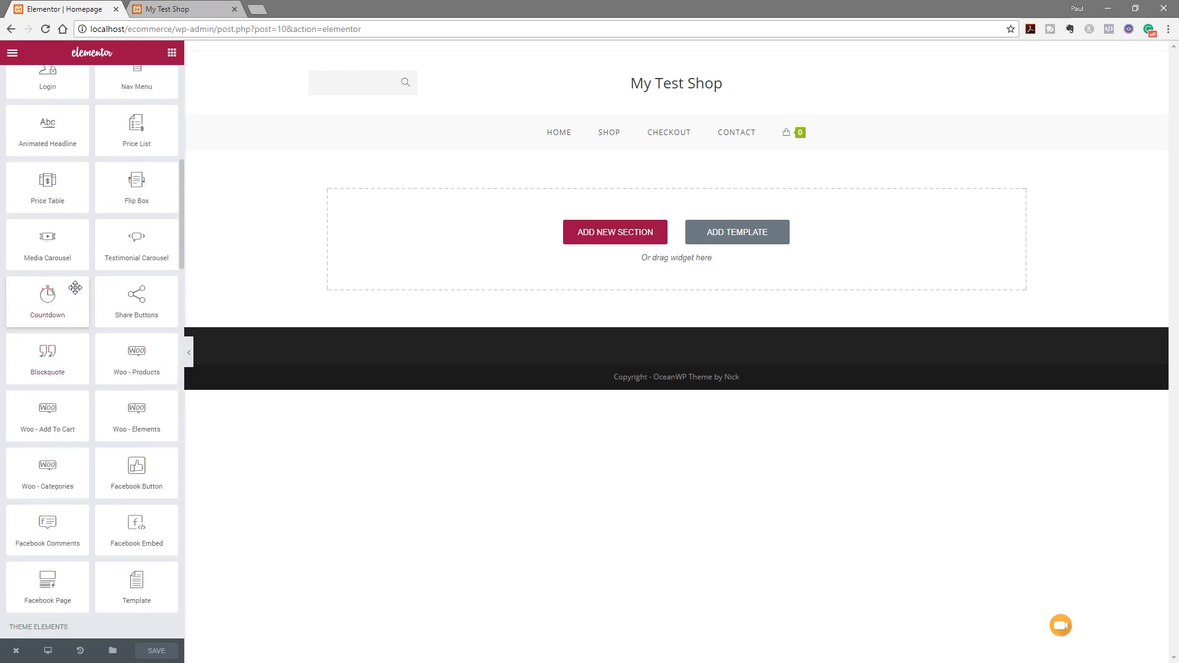
{"action": "scroll", "coordinate": [75, 288], "scroll_direction": "up", "scroll_amount": 5}
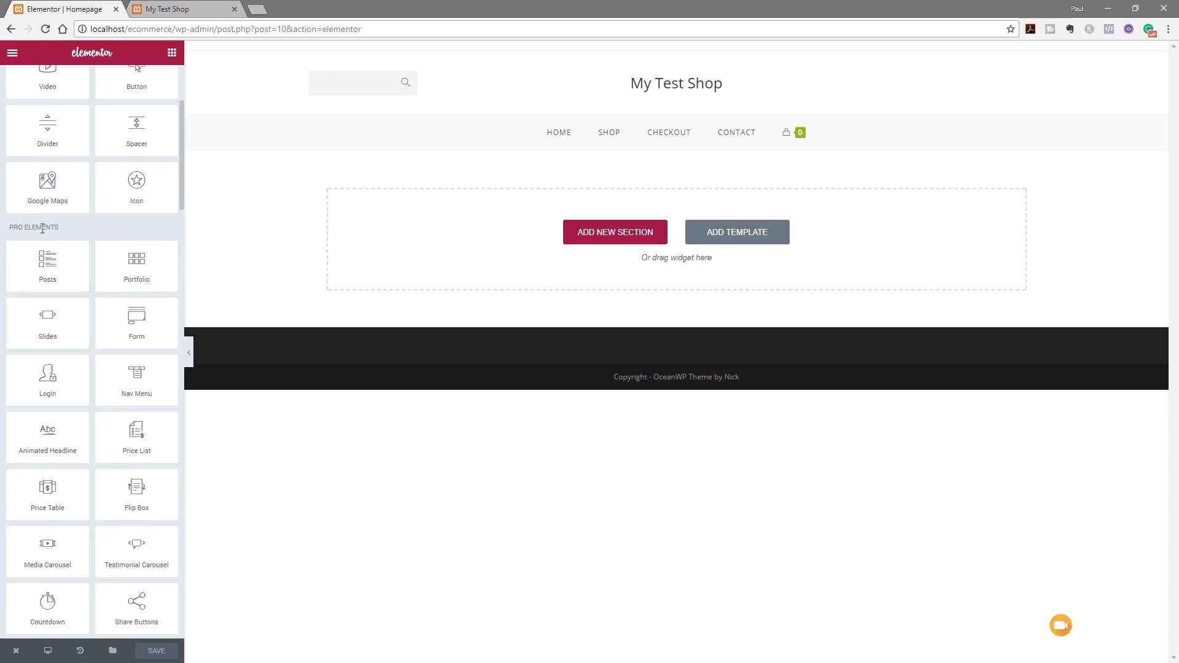
{"action": "scroll", "coordinate": [74, 386], "scroll_direction": "down", "scroll_amount": 2}
{"action": "scroll", "coordinate": [74, 386], "scroll_direction": "down", "scroll_amount": 3}
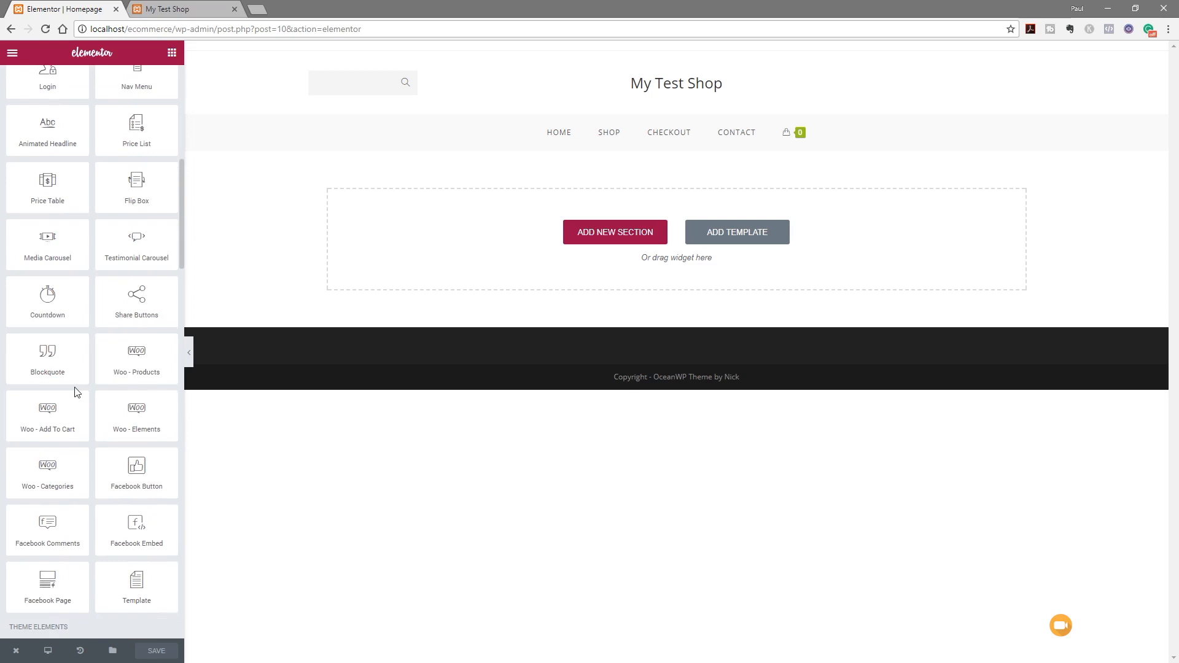
{"action": "scroll", "coordinate": [76, 392], "scroll_direction": "down", "scroll_amount": 4}
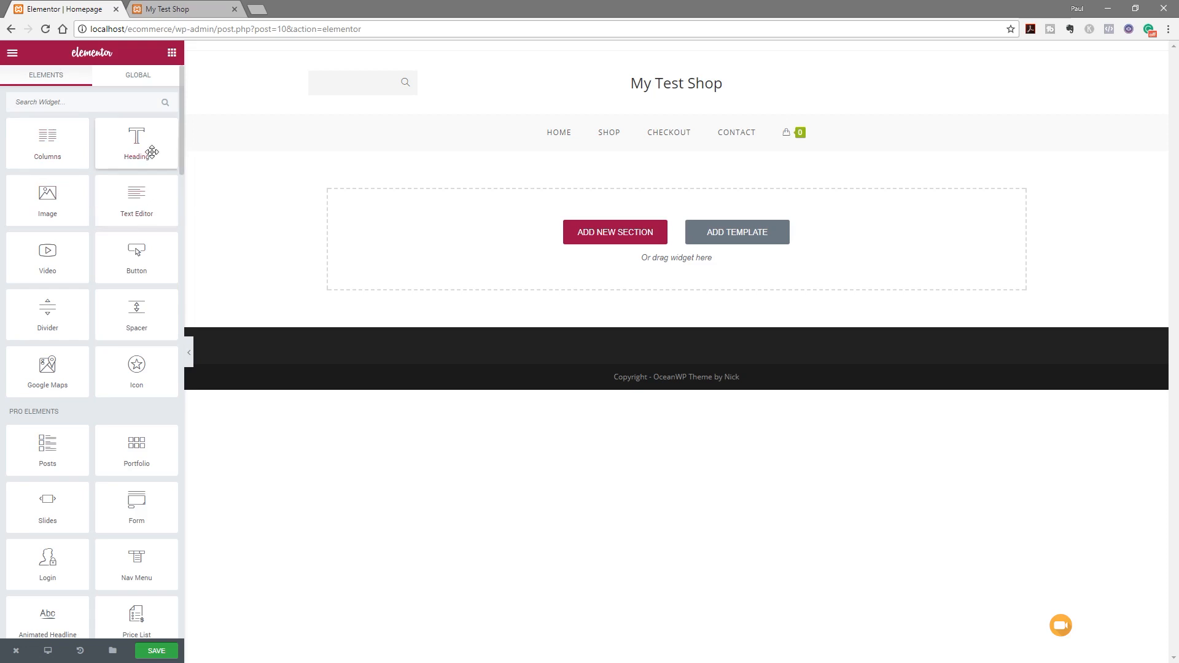
Drop a Heading, then a Divider, then a Button into a new section on the Homepage
{"action": "left_click_drag", "start_coordinate": [125, 135], "coordinate": [544, 205]}
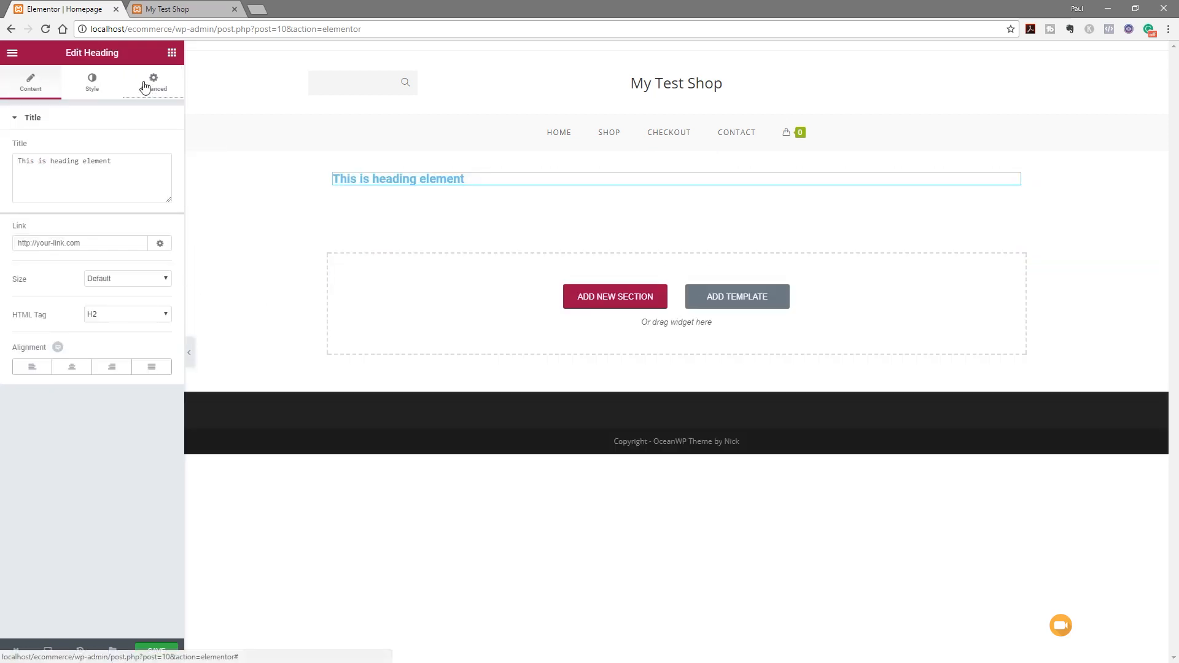
{"action": "left_click", "coordinate": [172, 52]}
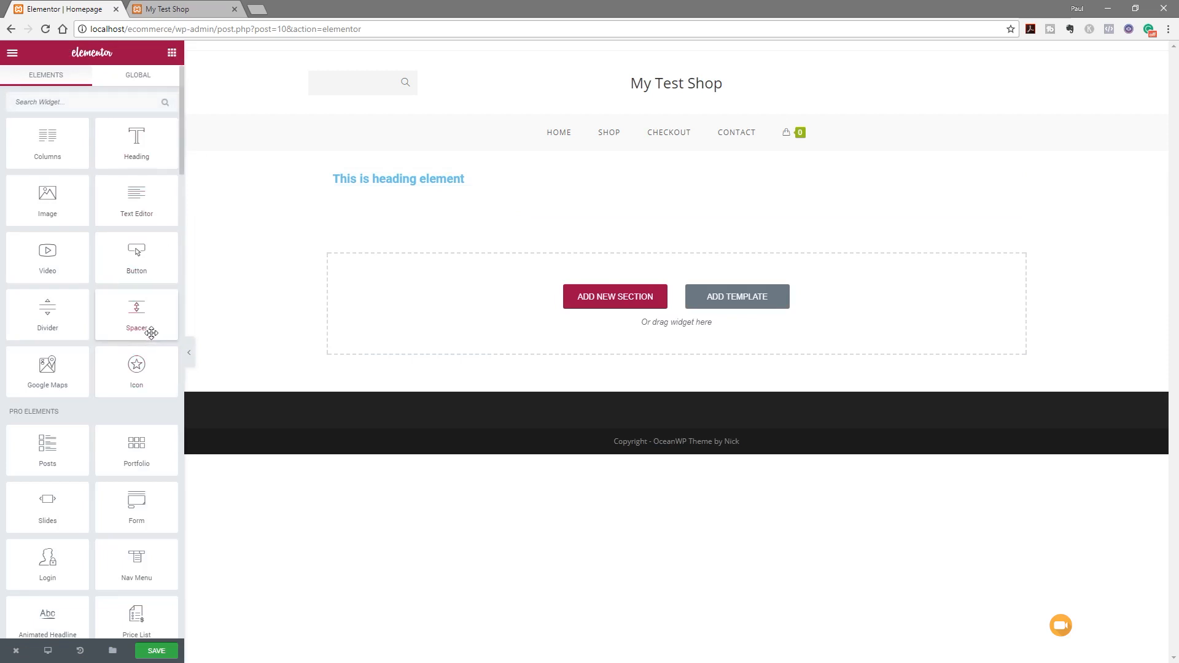
{"action": "left_click_drag", "start_coordinate": [58, 313], "coordinate": [413, 193]}
{"action": "left_click", "coordinate": [172, 53]}
{"action": "left_click_drag", "start_coordinate": [102, 266], "coordinate": [402, 224]}
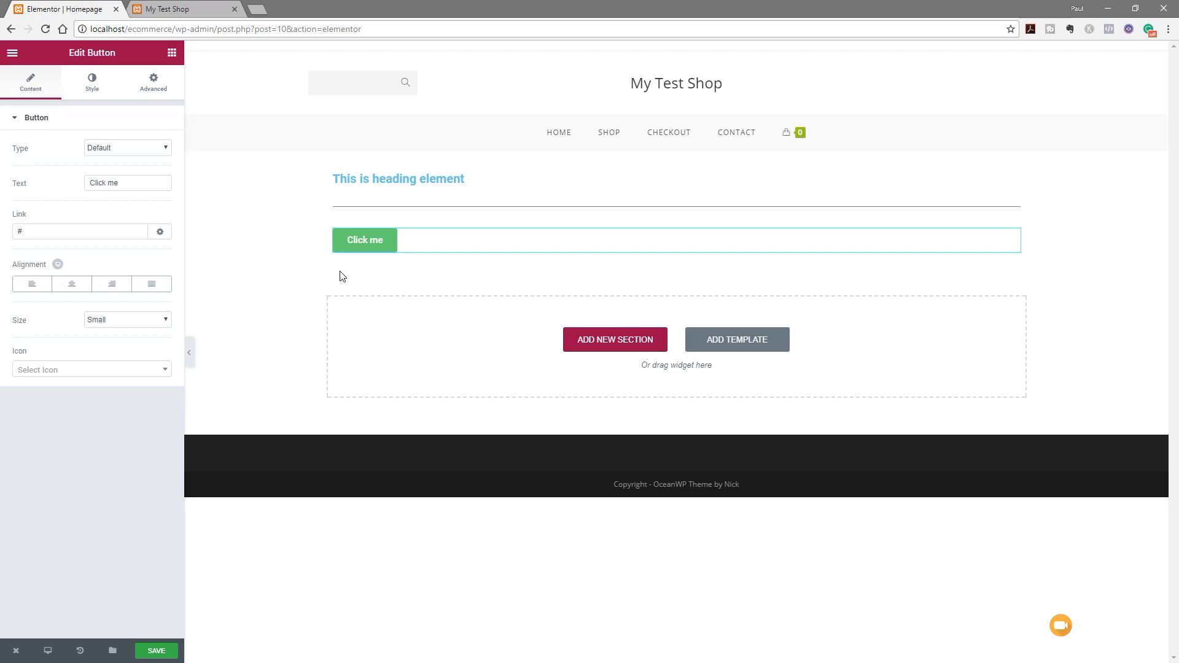
{"action": "mouse_move", "coordinate": [605, 219]}
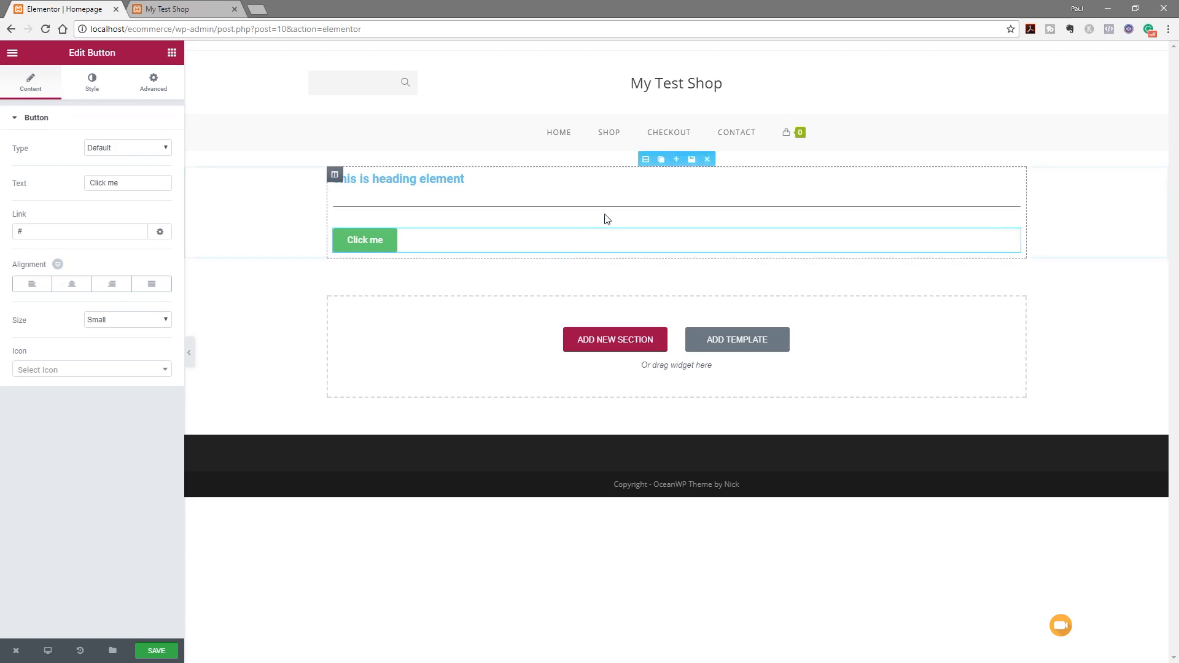
Switch on Stretch Section so the heading, divider and button section spans the full page width
{"action": "left_click", "coordinate": [646, 160]}
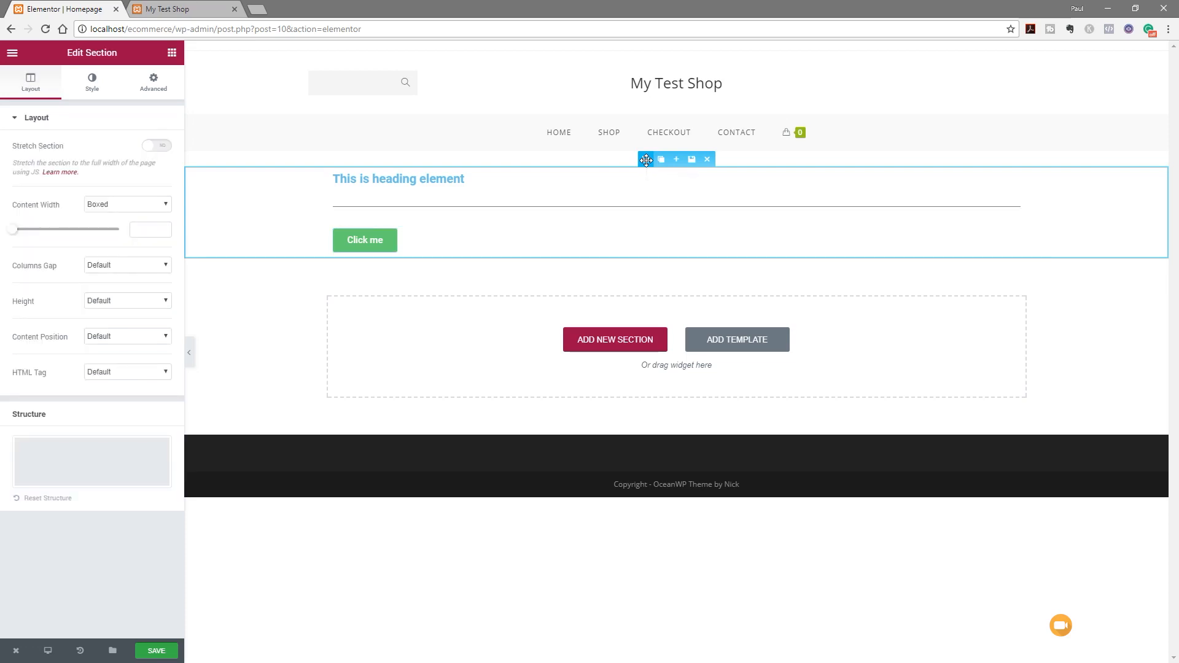
{"action": "left_click", "coordinate": [161, 146]}
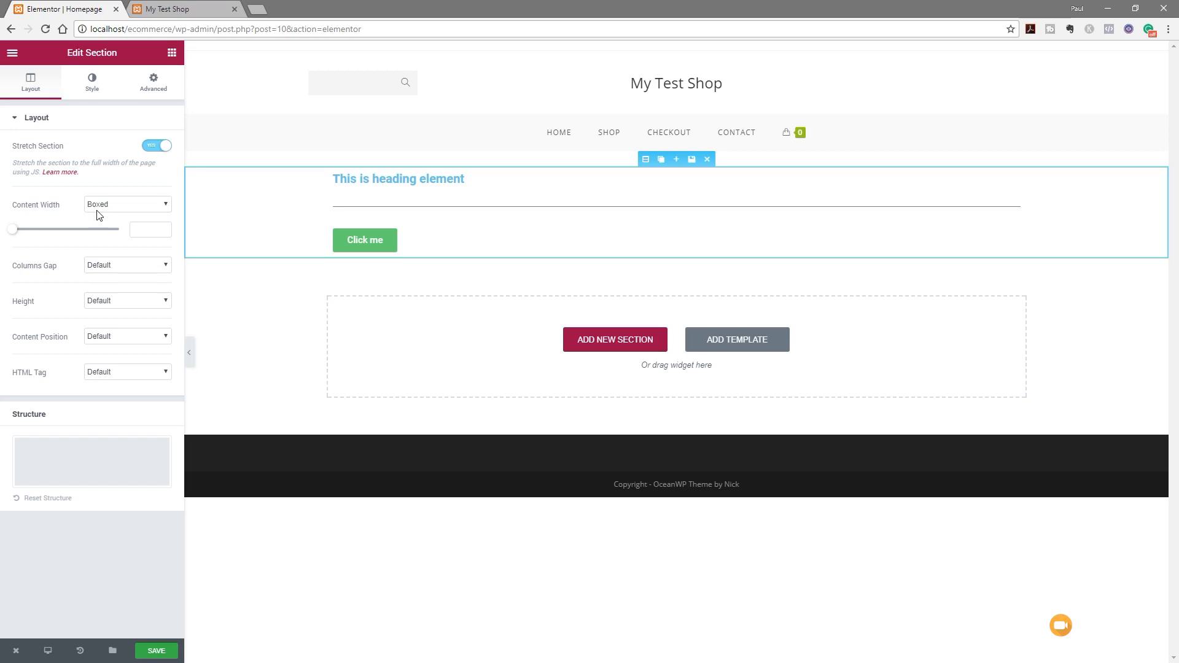
{"action": "left_click", "coordinate": [95, 90]}
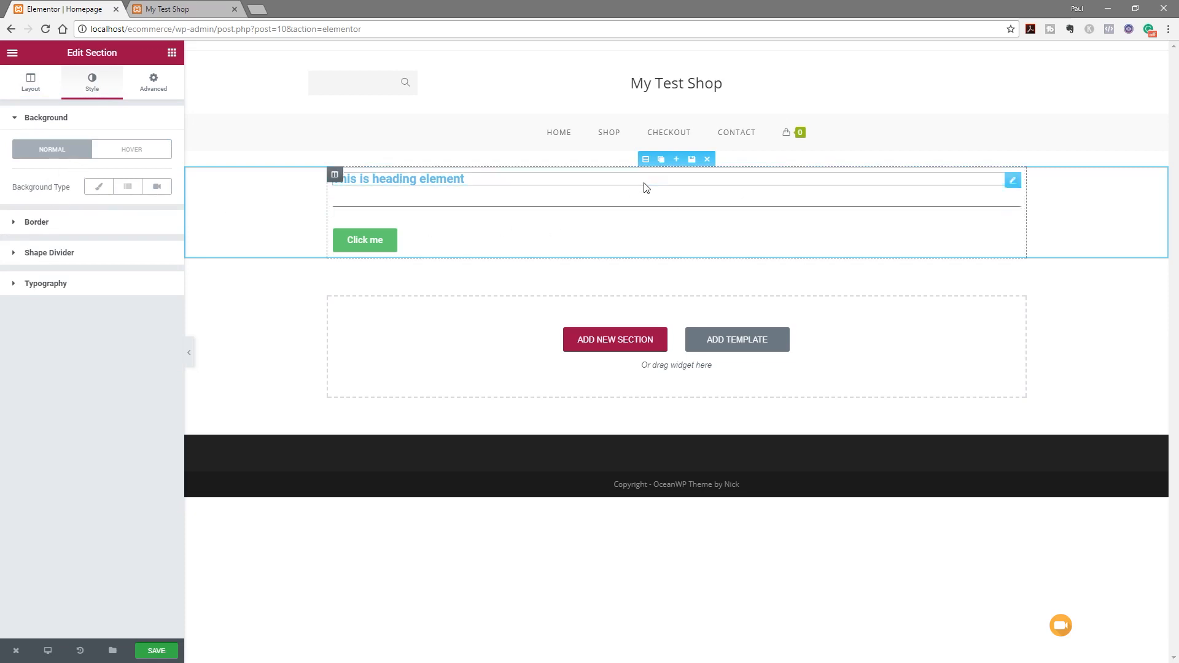
Set a Classic section background using the girl-691790.jpg seaside photo from the Media Library
{"action": "left_click", "coordinate": [103, 191]}
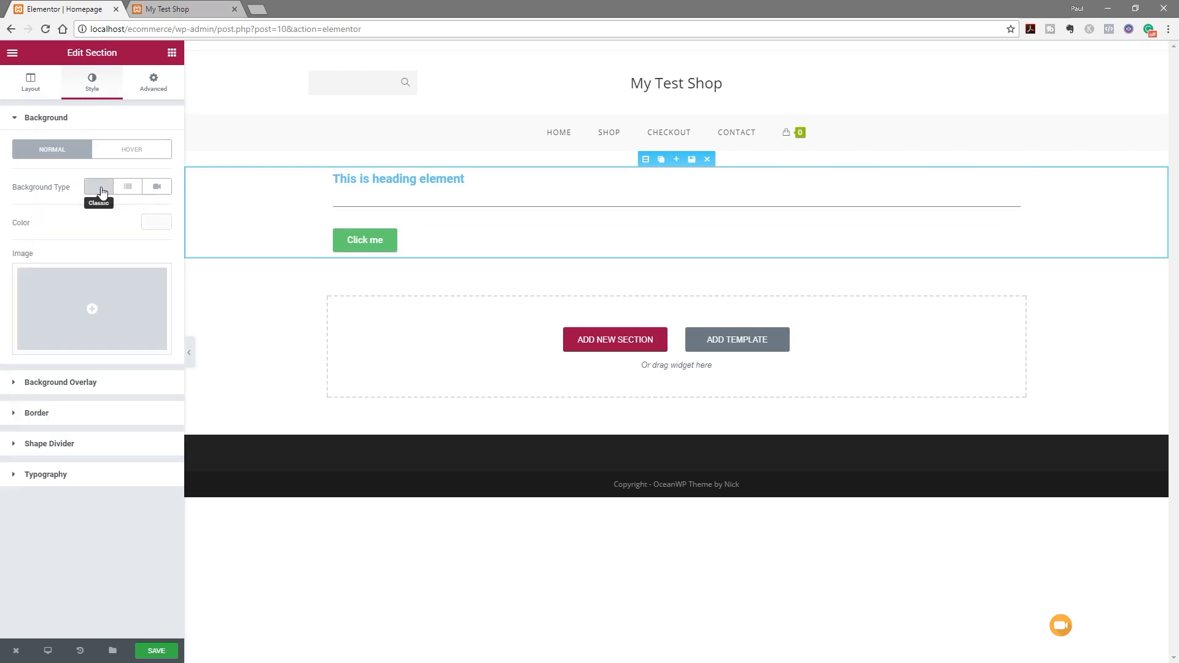
{"action": "left_click", "coordinate": [94, 312]}
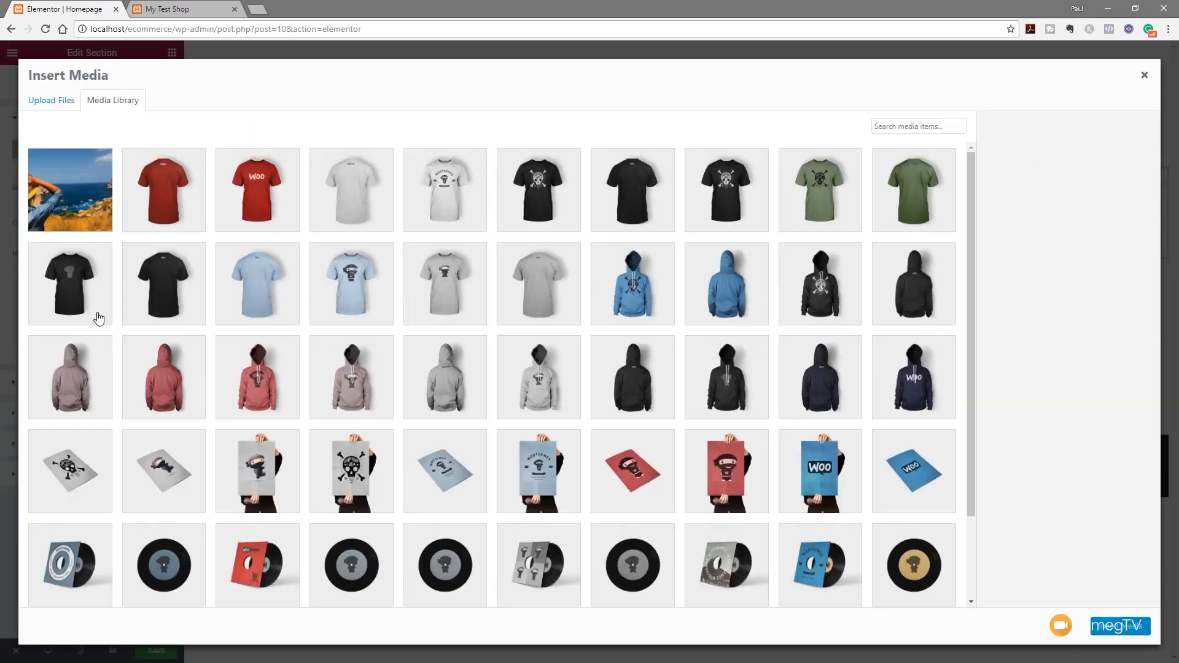
{"action": "left_click", "coordinate": [95, 183]}
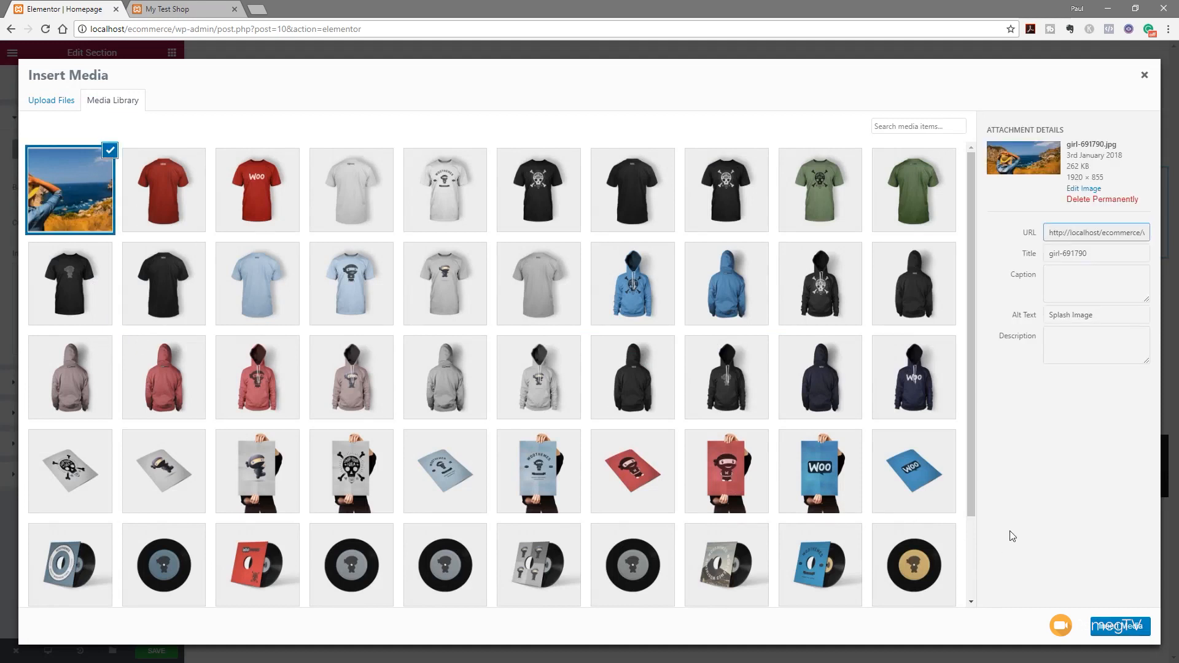
{"action": "left_click", "coordinate": [1115, 627]}
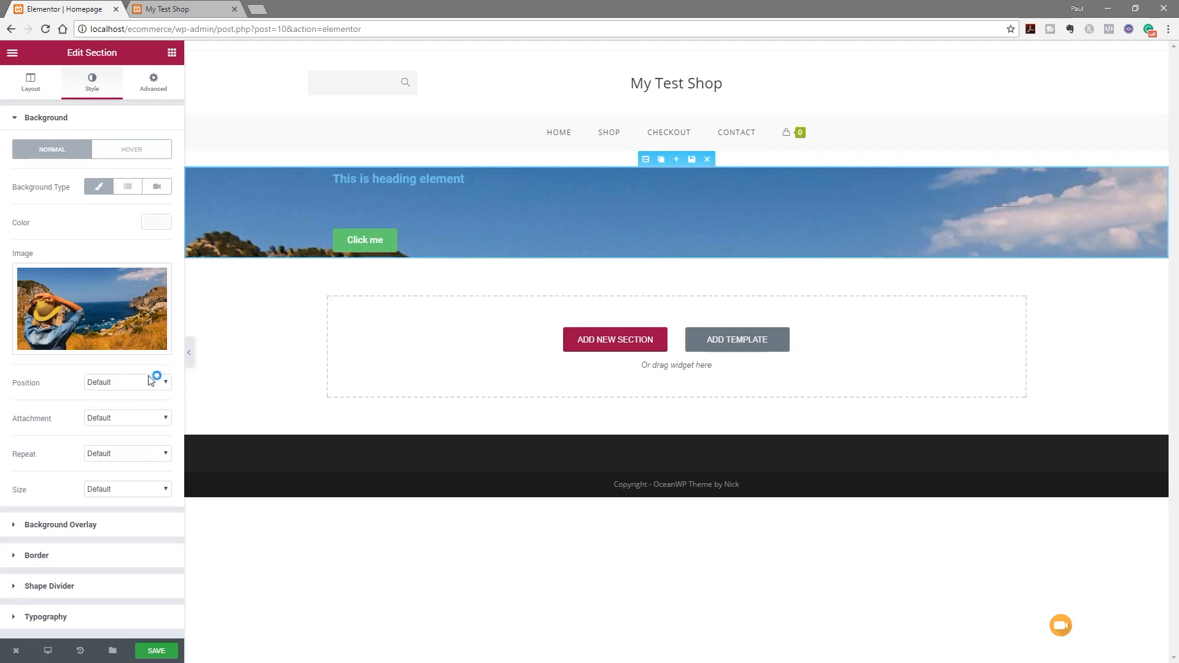
Set the background image to Center Left position, Scroll attachment, No-repeat and Cover size
{"action": "left_click", "coordinate": [127, 382]}
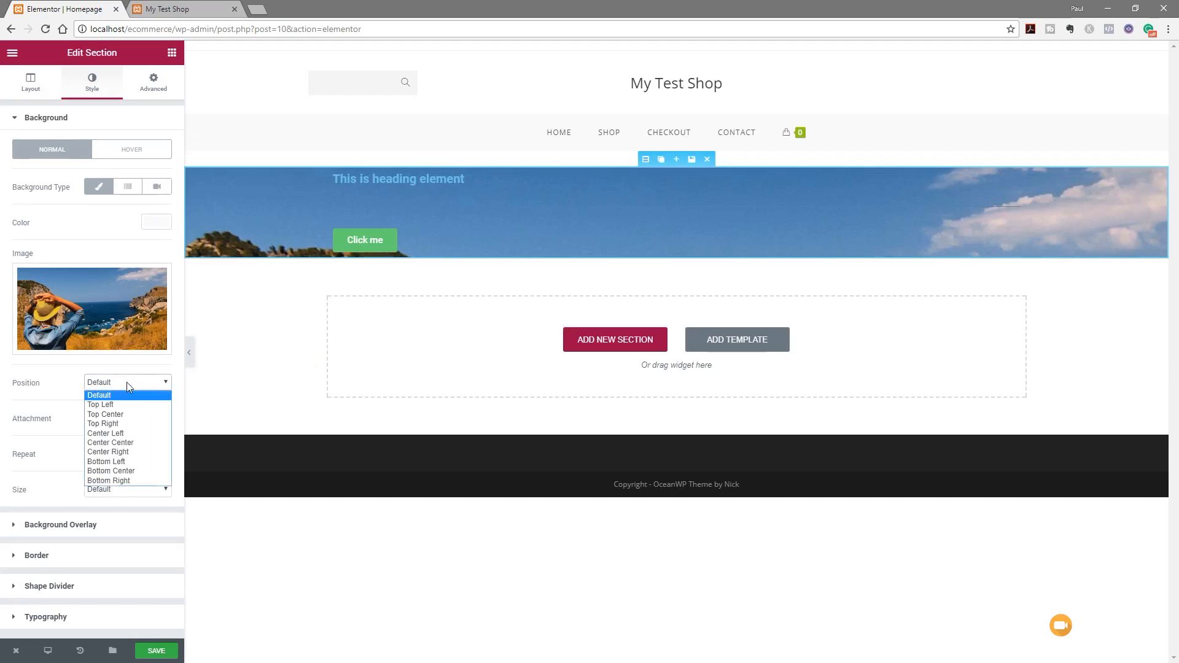
{"action": "left_click", "coordinate": [122, 434]}
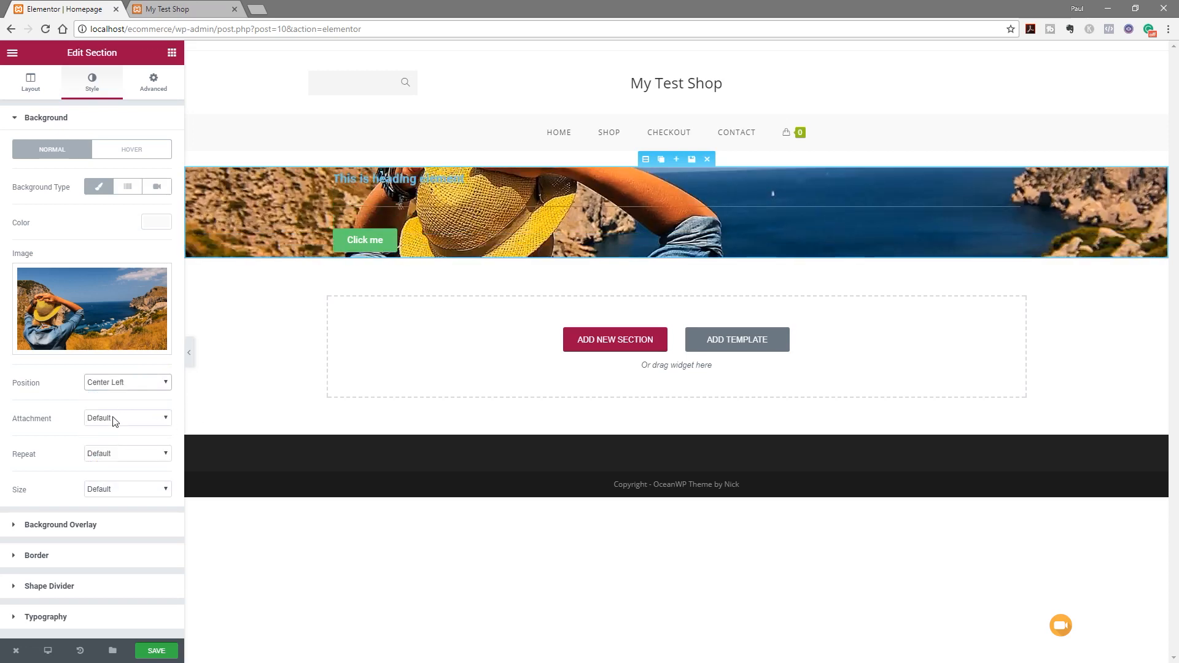
{"action": "left_click", "coordinate": [114, 419]}
{"action": "left_click", "coordinate": [99, 440]}
{"action": "left_click", "coordinate": [98, 460]}
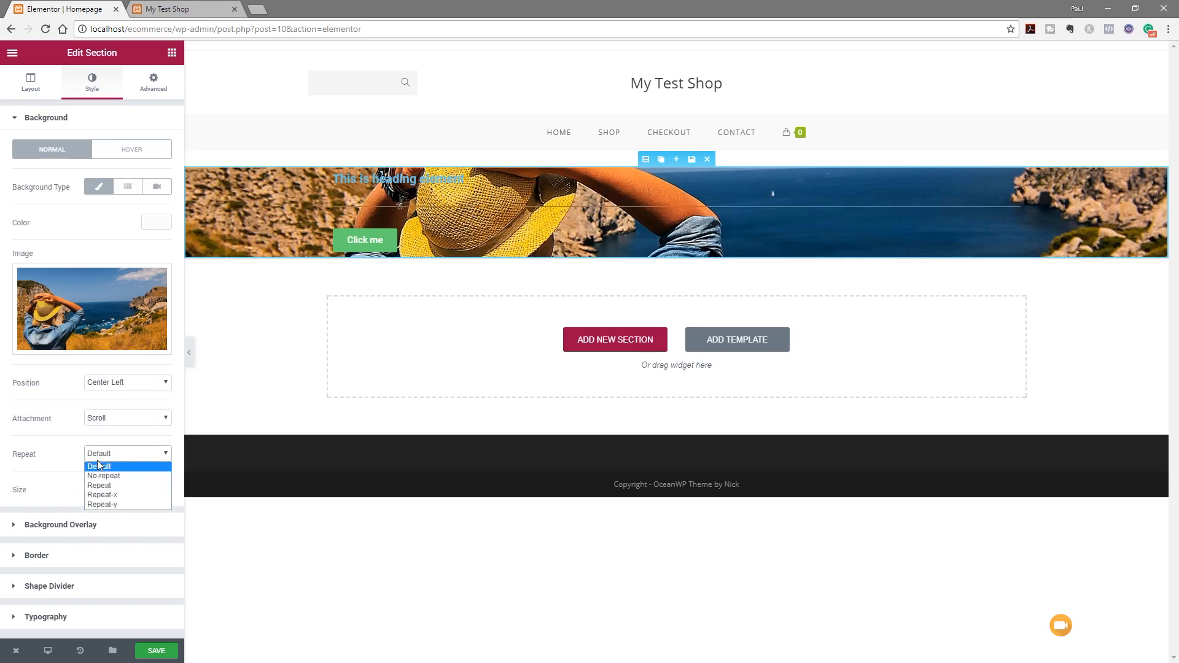
{"action": "left_click", "coordinate": [120, 477]}
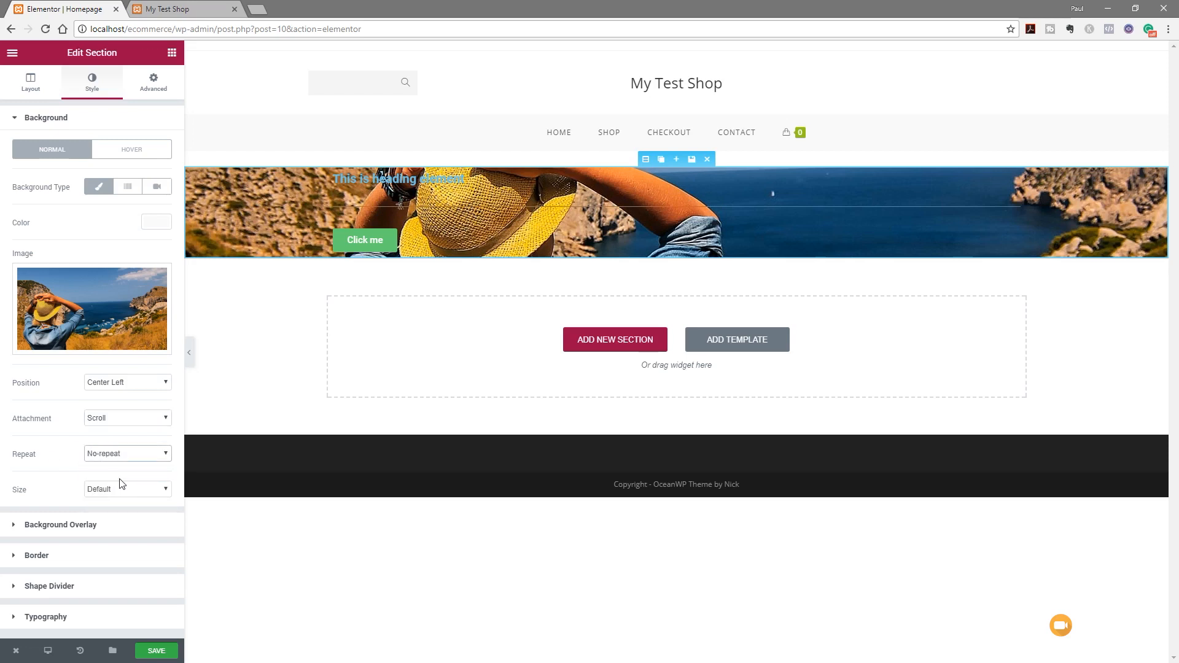
{"action": "left_click", "coordinate": [115, 490]}
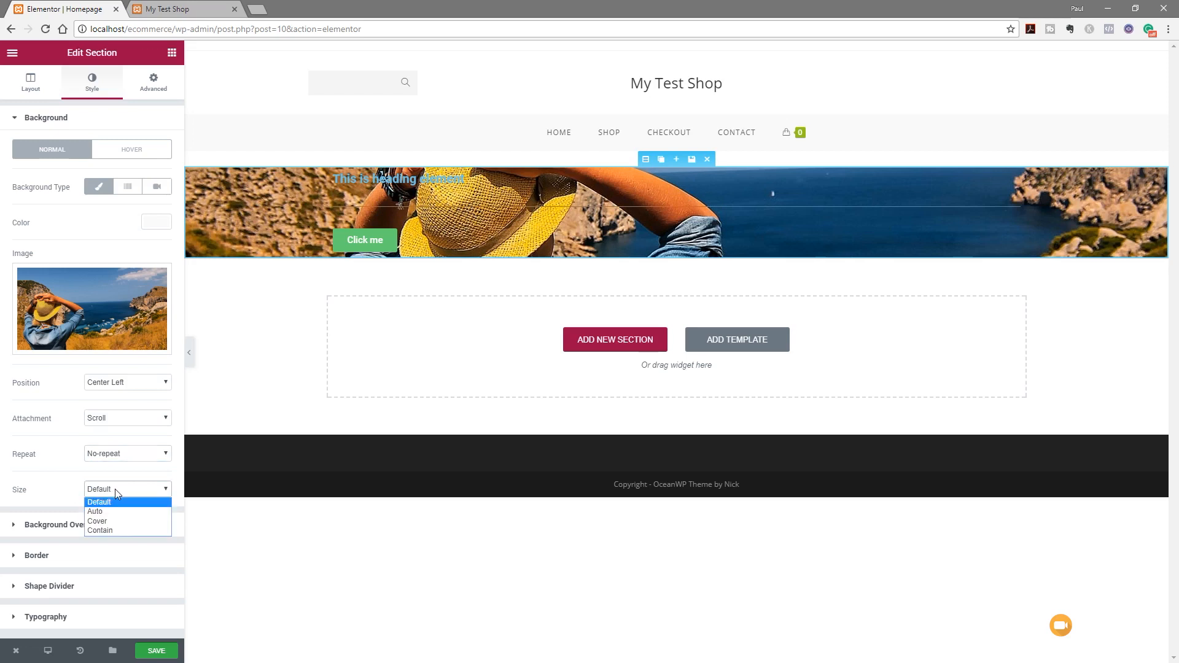
{"action": "left_click", "coordinate": [110, 522]}
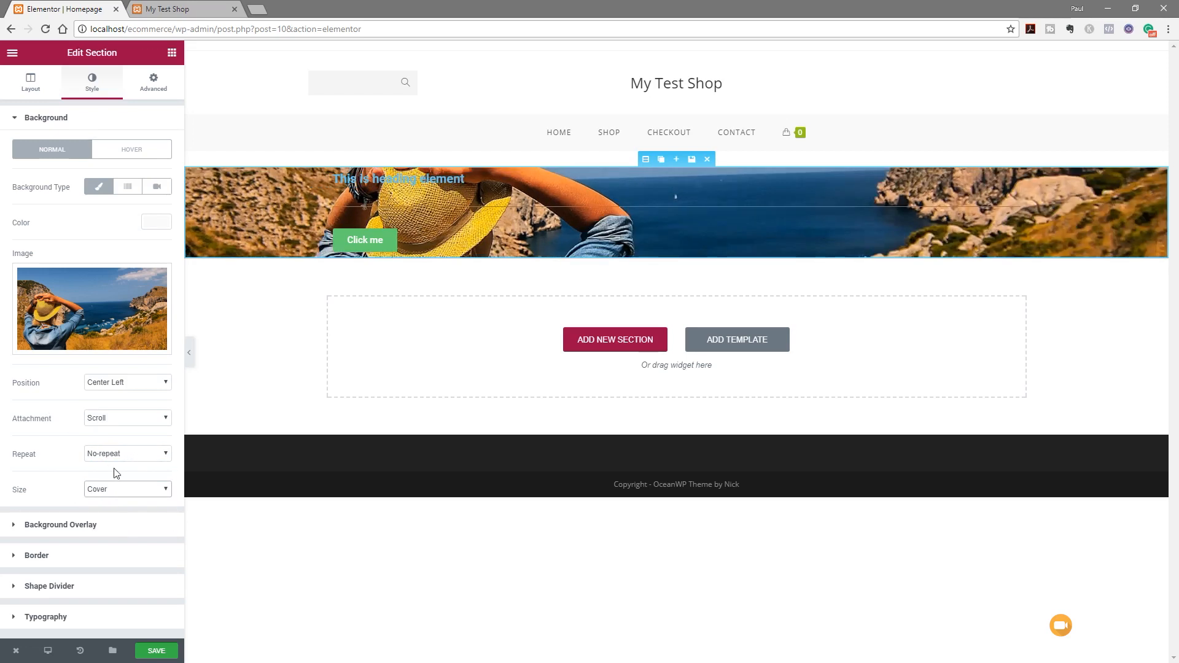
{"action": "left_click", "coordinate": [81, 526]}
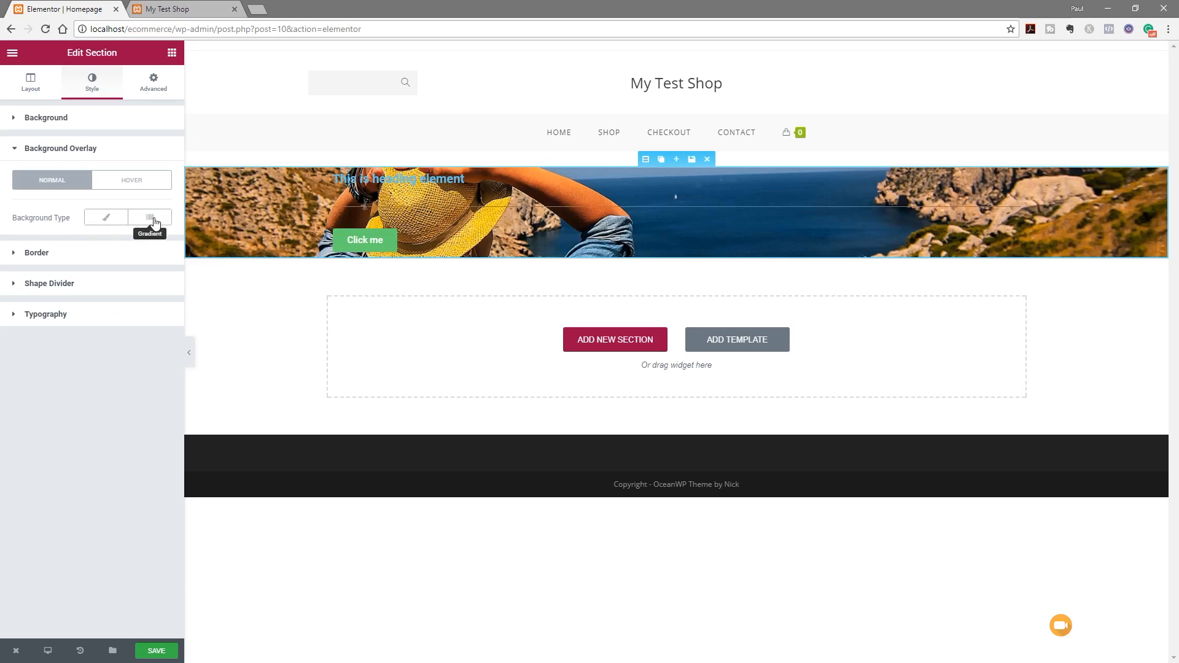
Add a Classic black background overlay and settle its opacity at about 0.5
{"action": "left_click", "coordinate": [105, 220]}
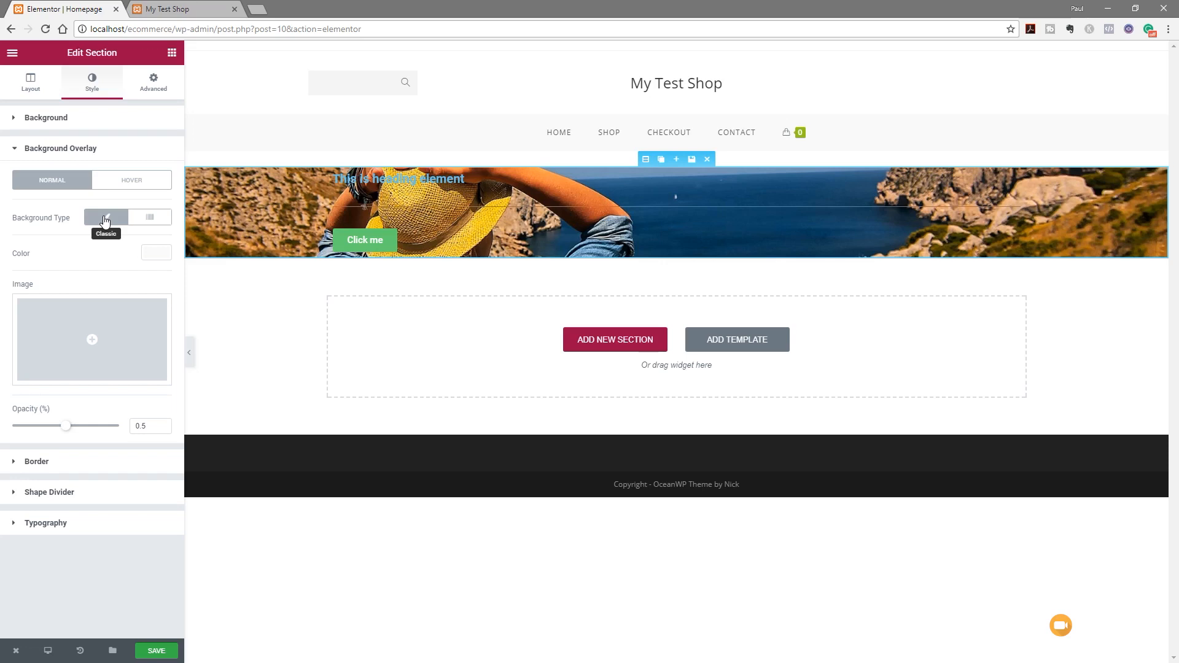
{"action": "left_click", "coordinate": [154, 255]}
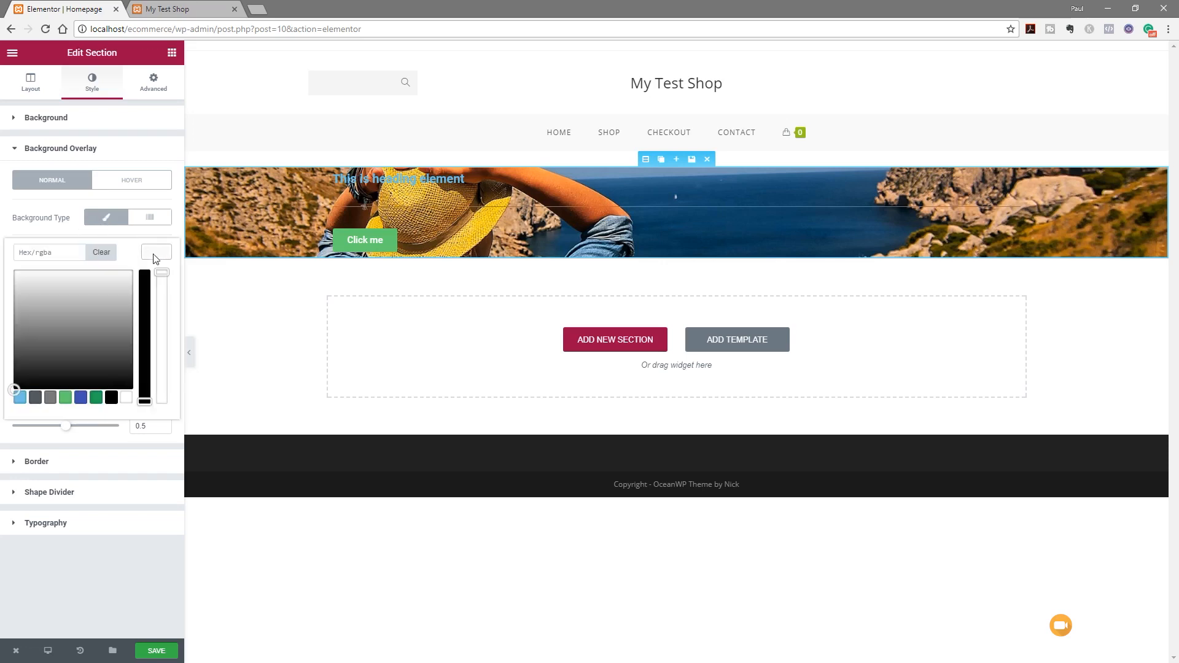
{"action": "left_click", "coordinate": [112, 398]}
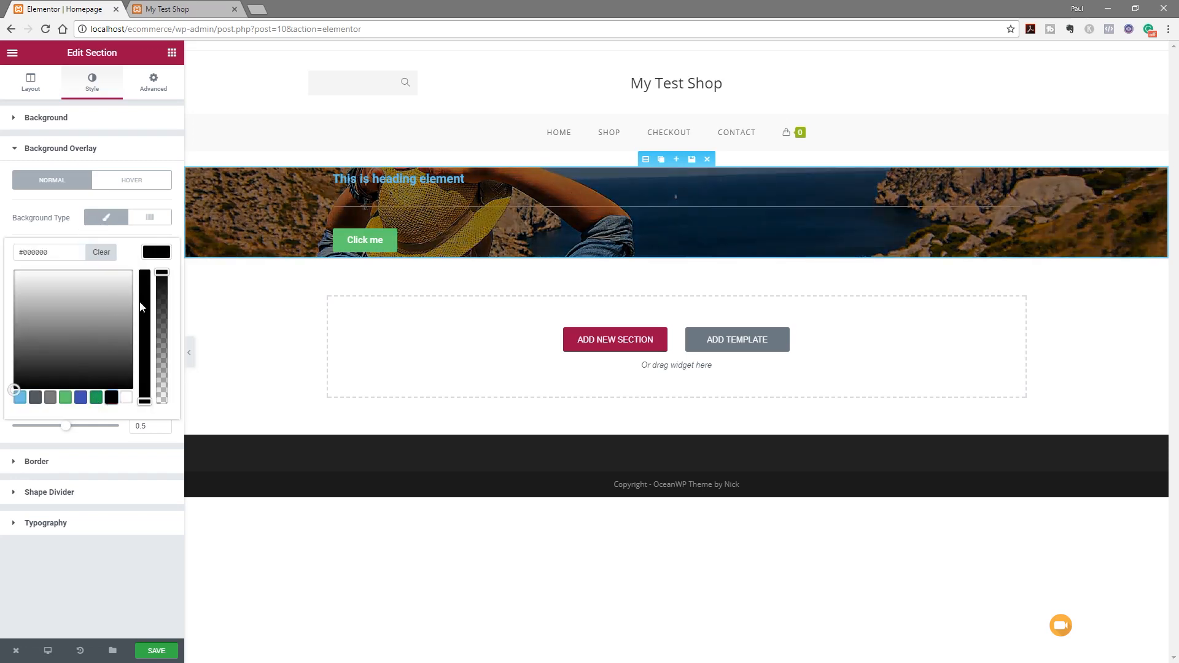
{"action": "left_click", "coordinate": [158, 253]}
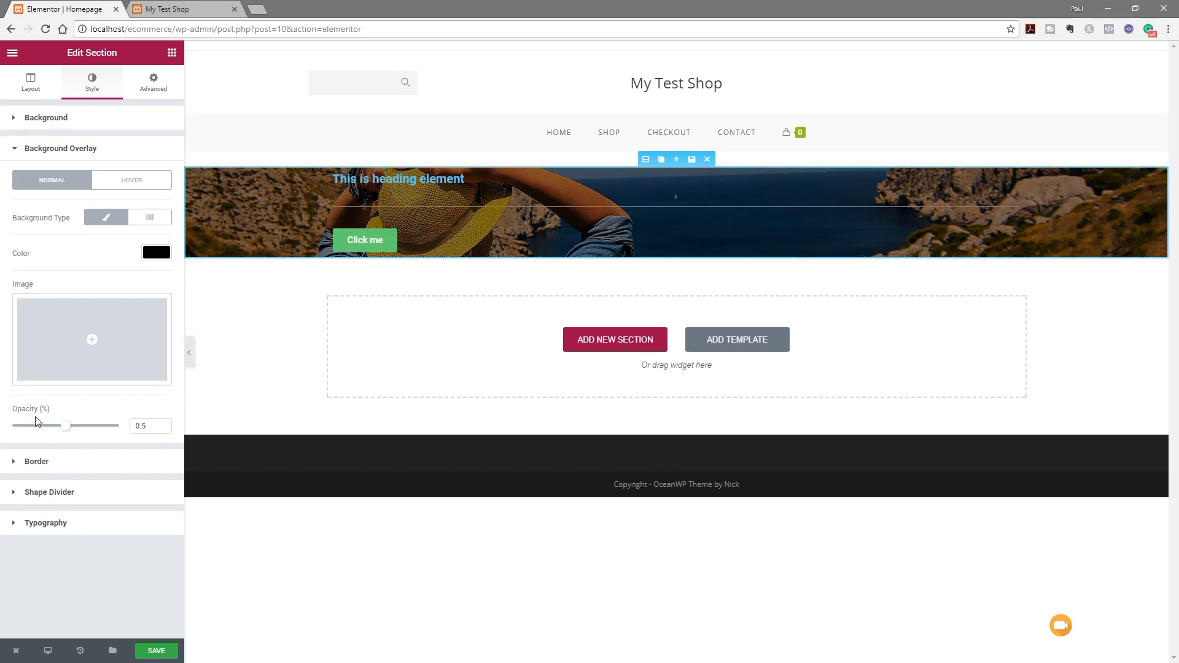
{"action": "left_click_drag", "start_coordinate": [66, 426], "coordinate": [37, 433]}
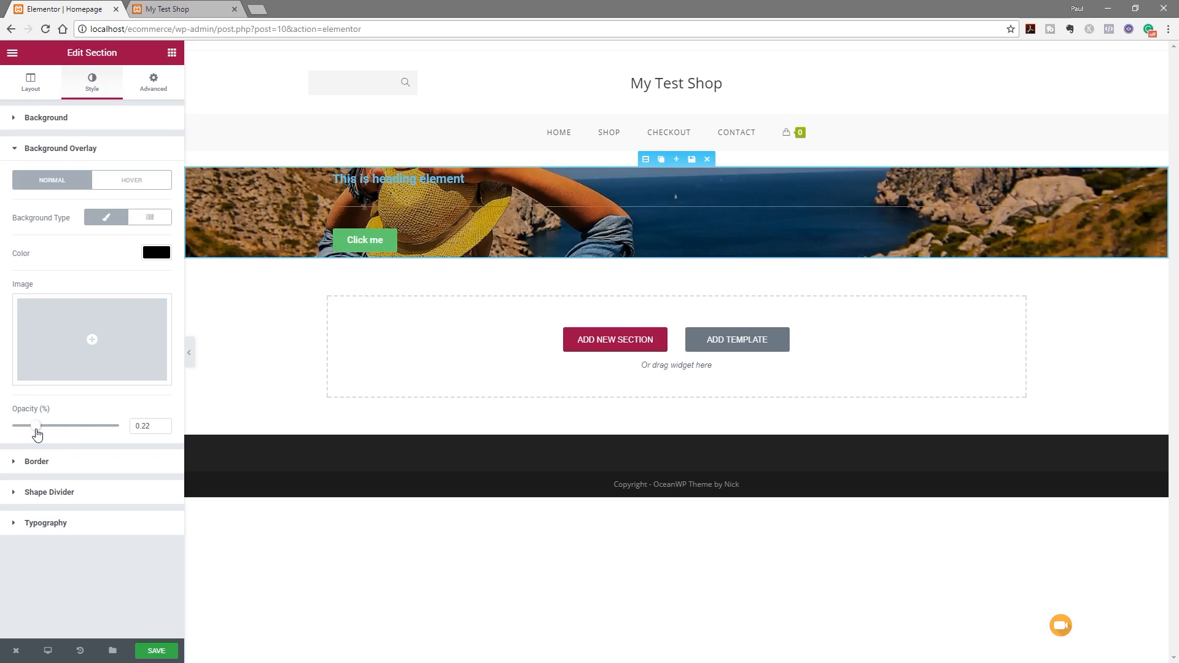
{"action": "left_click_drag", "start_coordinate": [37, 433], "coordinate": [91, 439]}
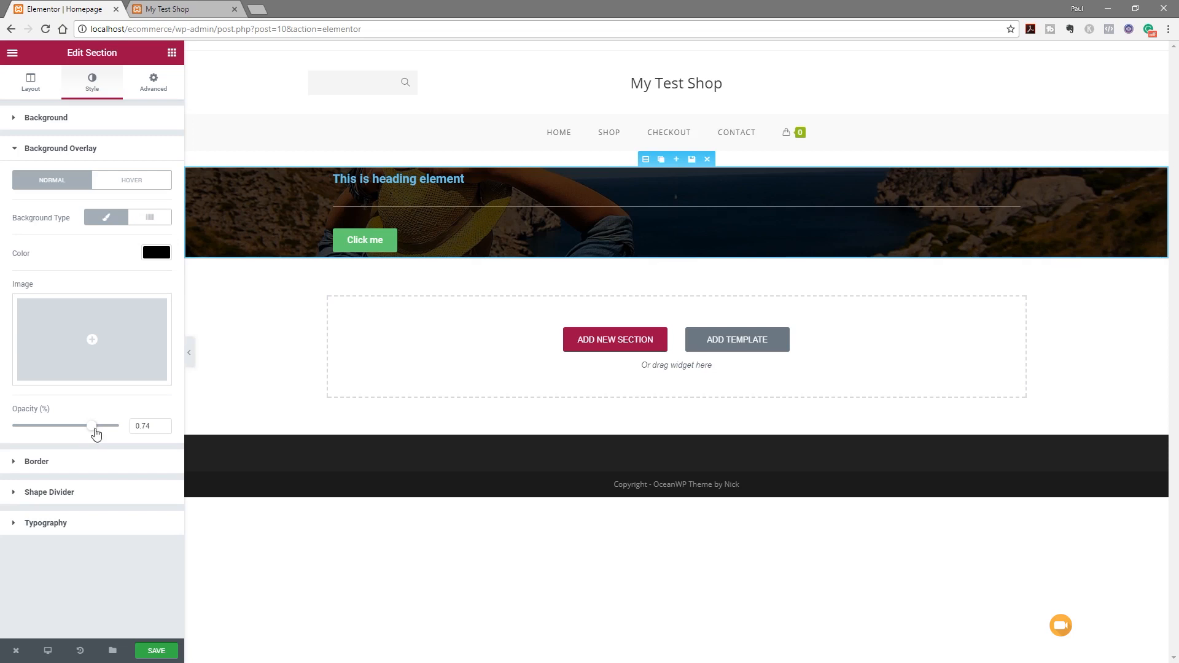
{"action": "left_click_drag", "start_coordinate": [92, 429], "coordinate": [70, 436]}
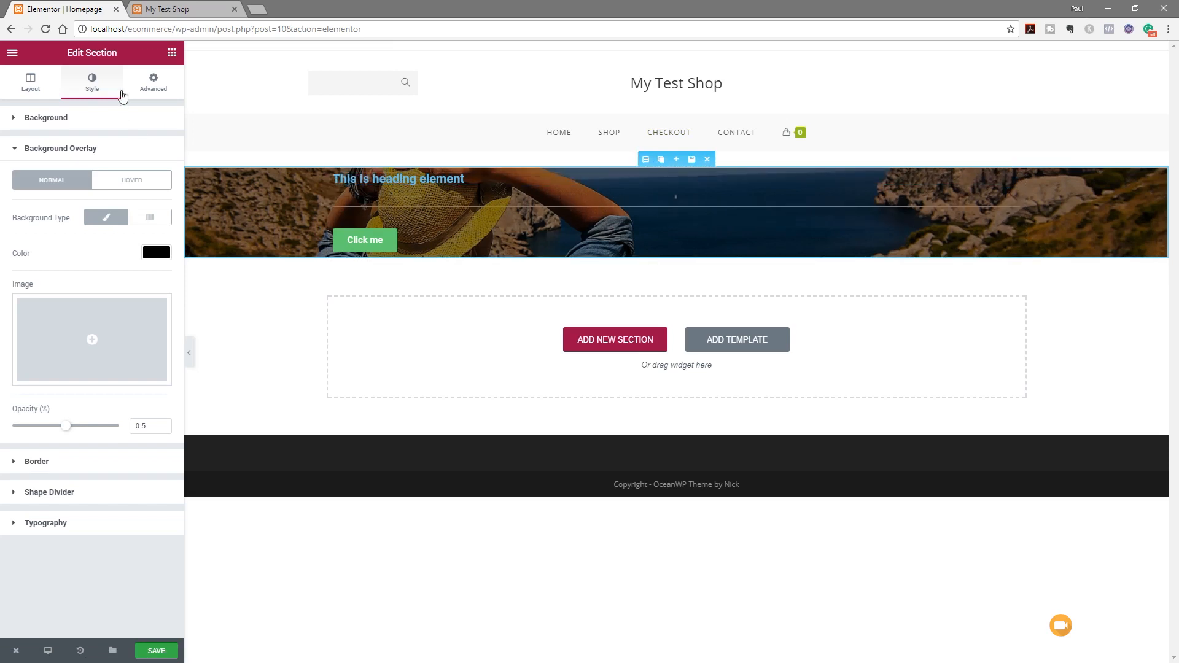
Unlink the section padding and set both top and bottom padding to 150
{"action": "left_click", "coordinate": [164, 85]}
{"action": "left_click", "coordinate": [159, 229]}
{"action": "double_click", "coordinate": [18, 226]}
{"action": "type", "text": "150"}
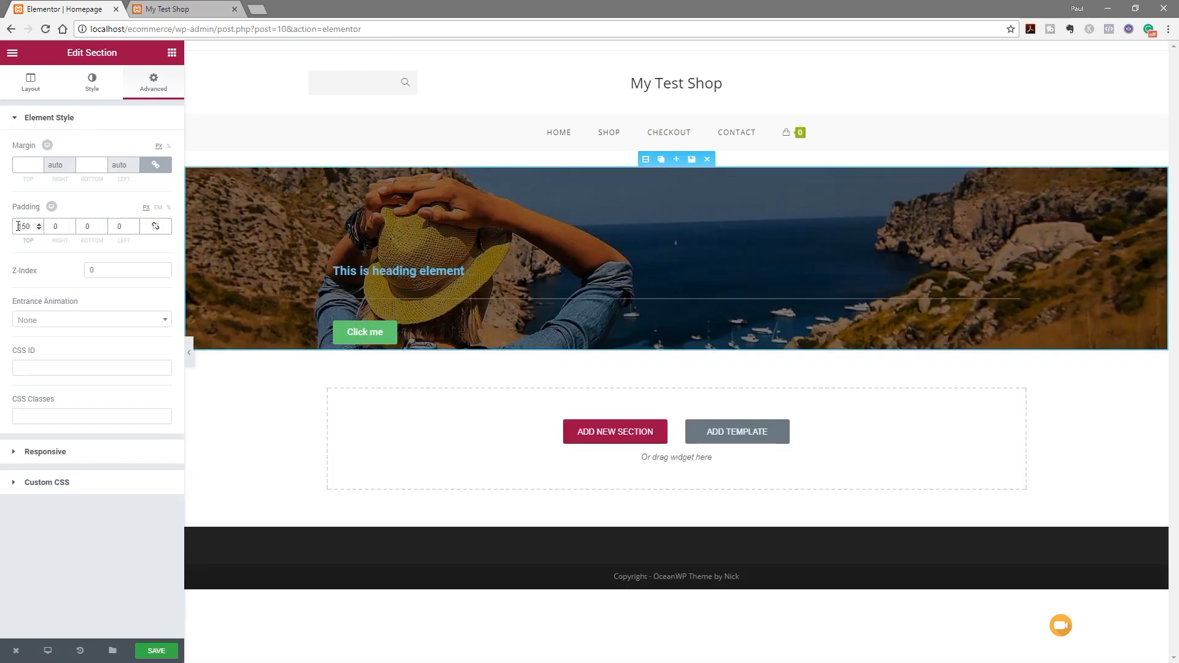
{"action": "double_click", "coordinate": [96, 232]}
{"action": "type", "text": "1"}
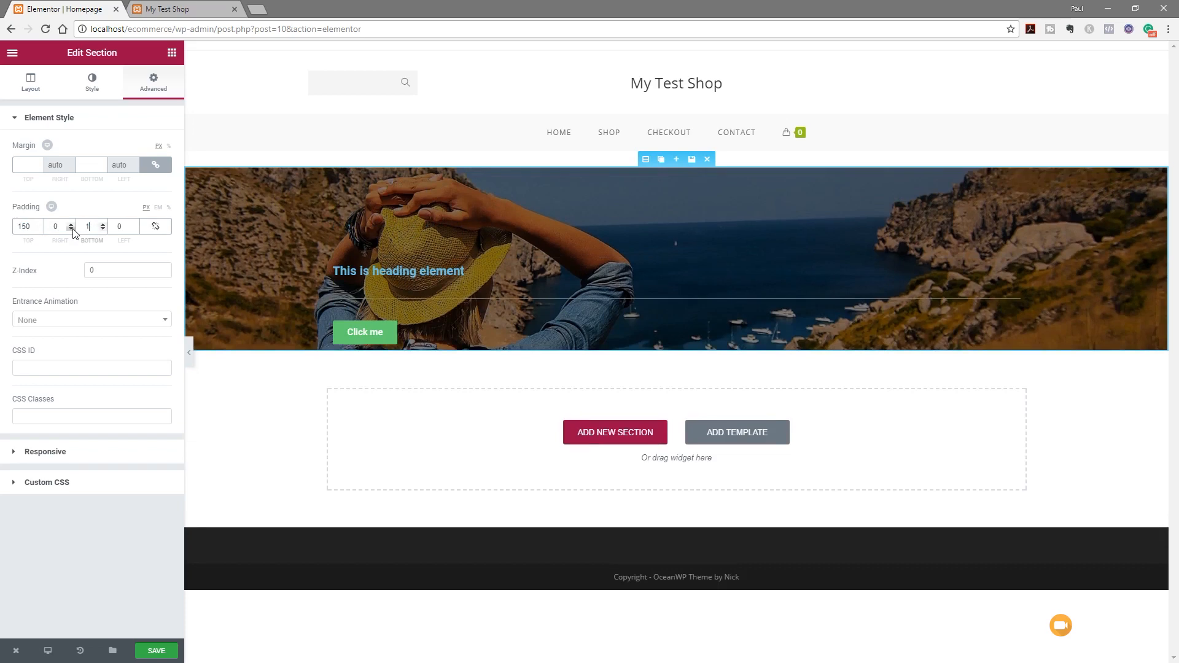
{"action": "type", "text": "50"}
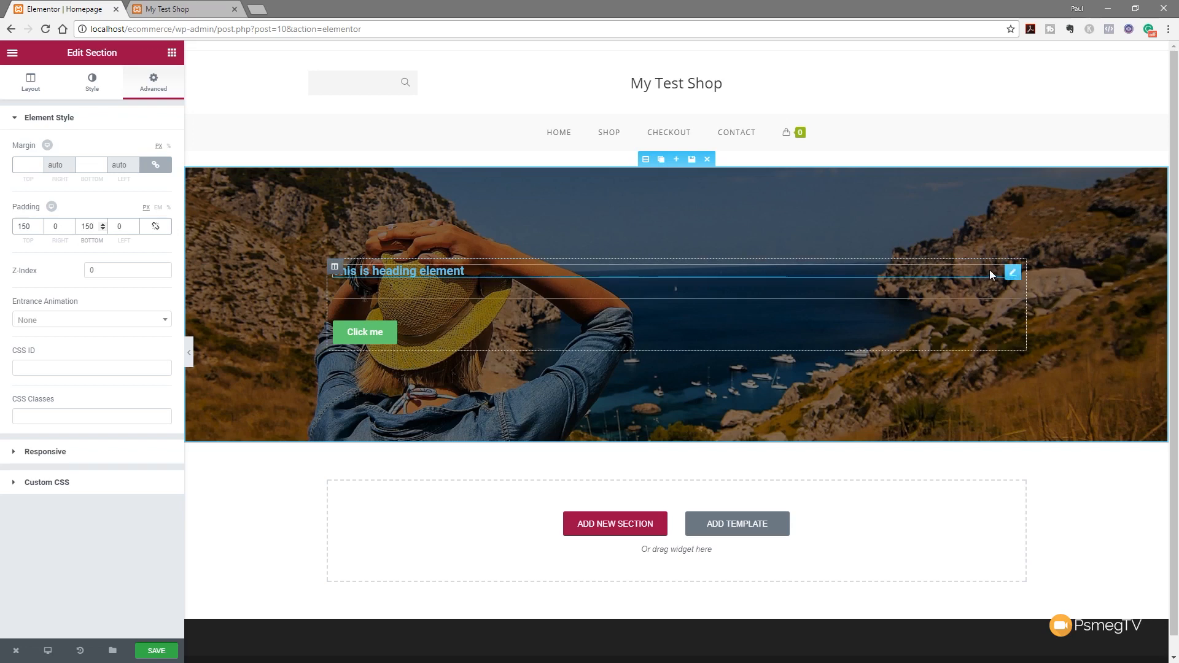
Centre-align the hero heading and set its text colour to white #ffffff
{"action": "left_click", "coordinate": [1014, 272]}
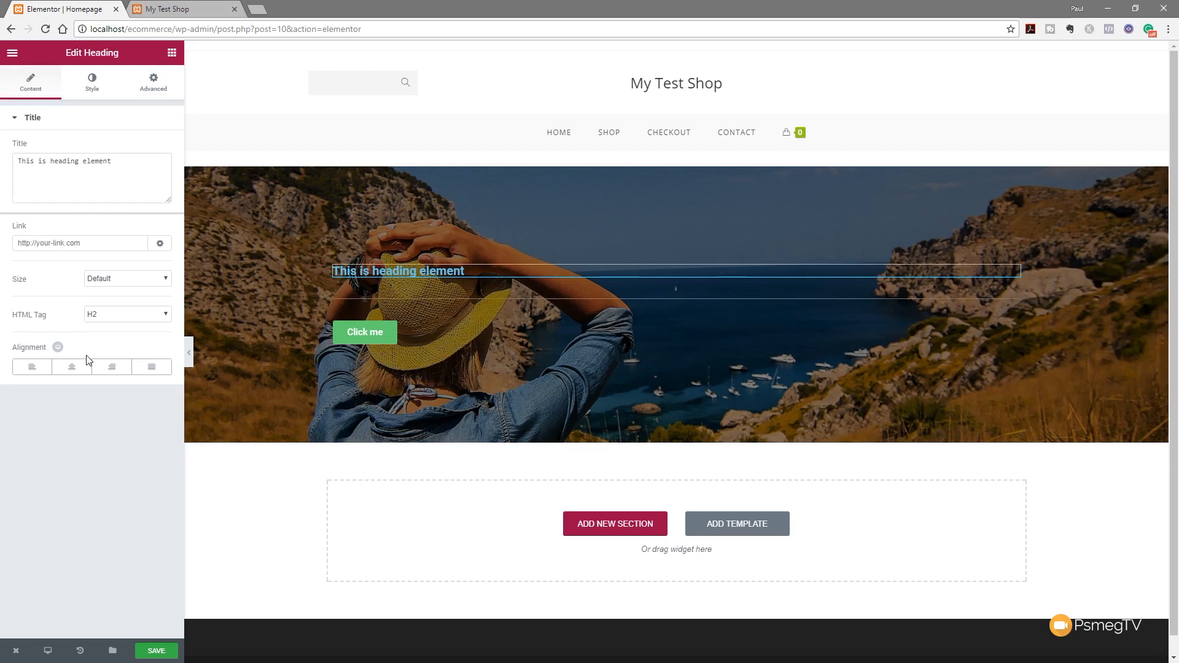
{"action": "left_click", "coordinate": [70, 372]}
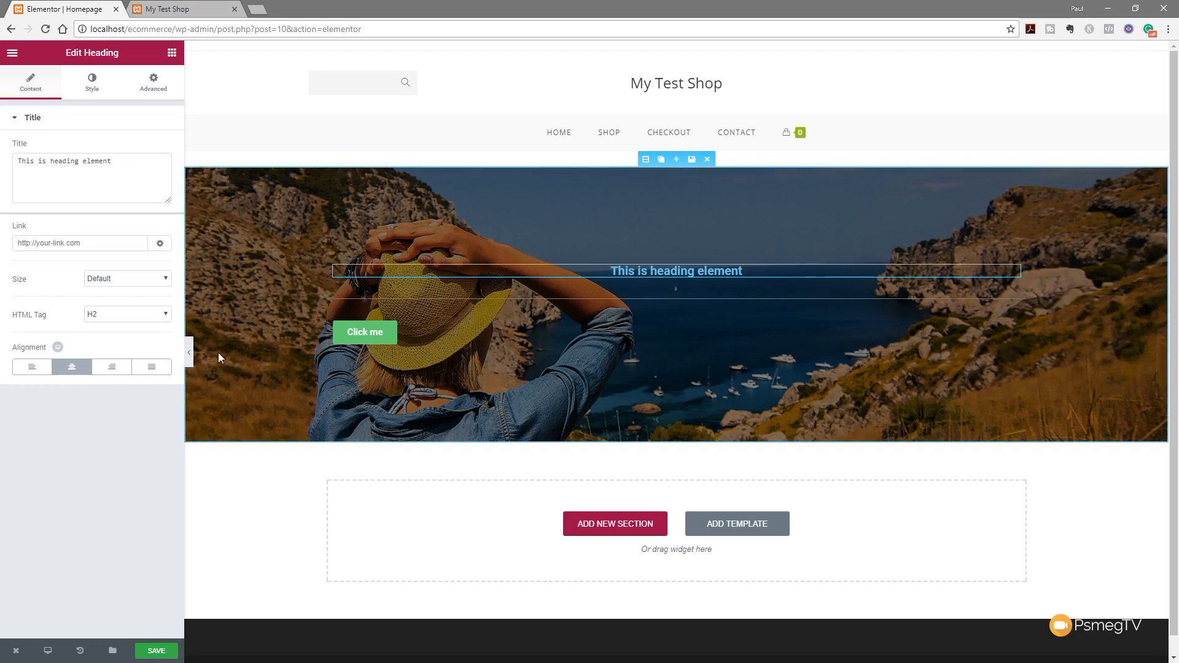
{"action": "left_click", "coordinate": [92, 82]}
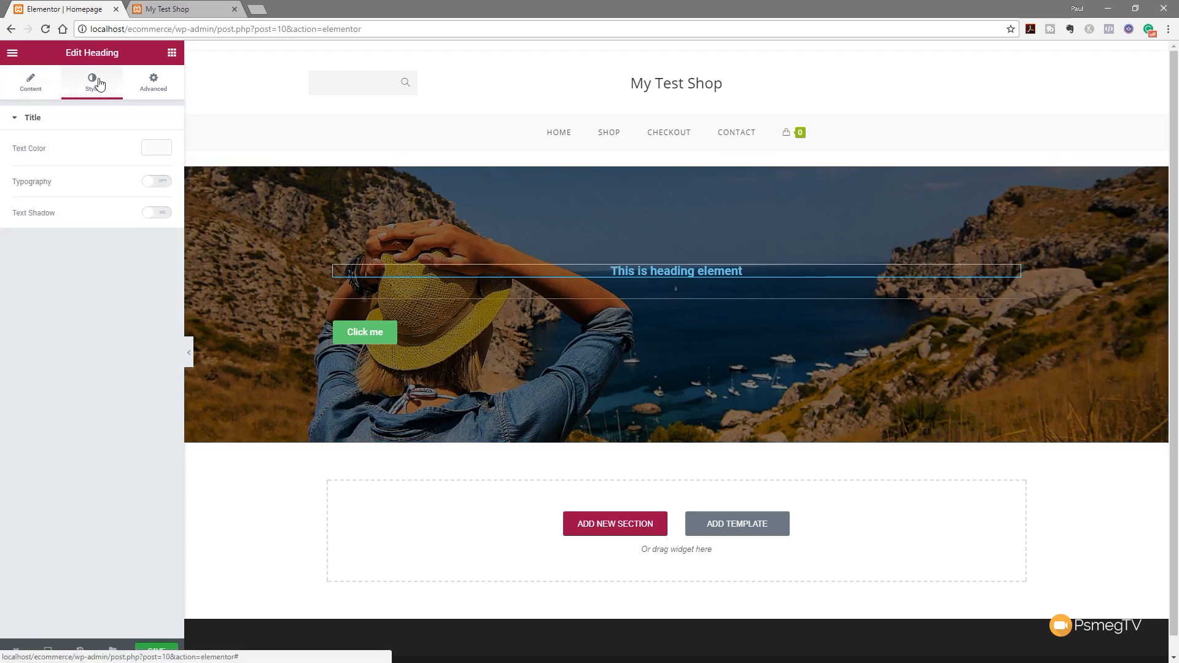
{"action": "left_click", "coordinate": [153, 153]}
{"action": "left_click", "coordinate": [126, 293]}
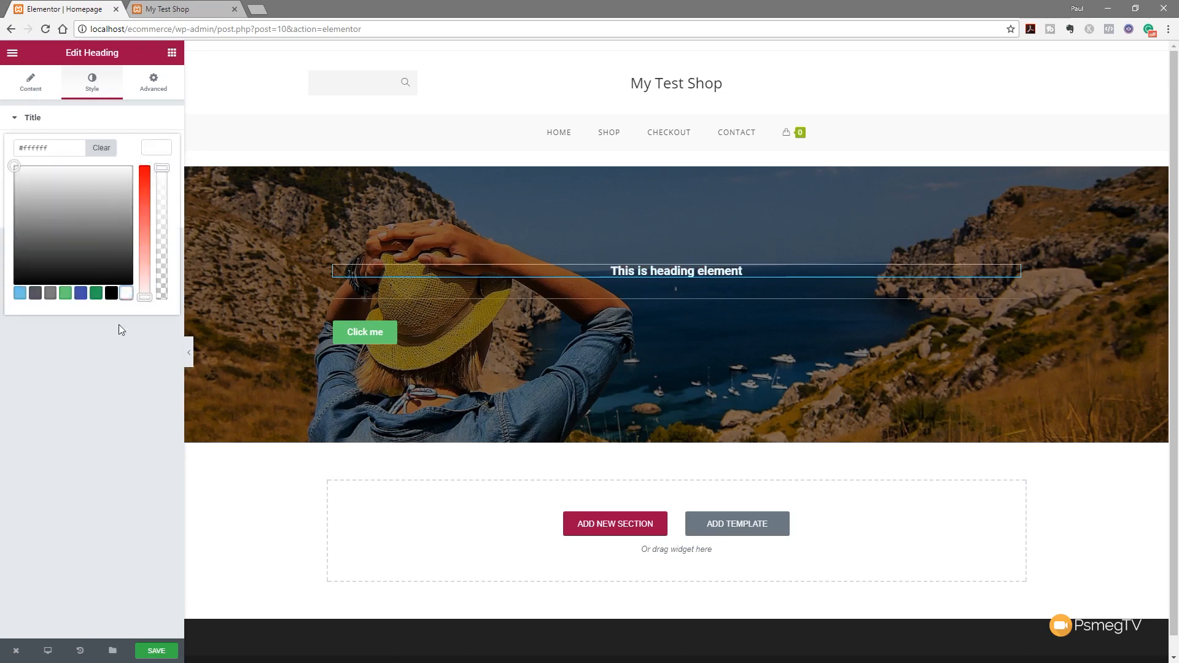
{"action": "left_click", "coordinate": [113, 376]}
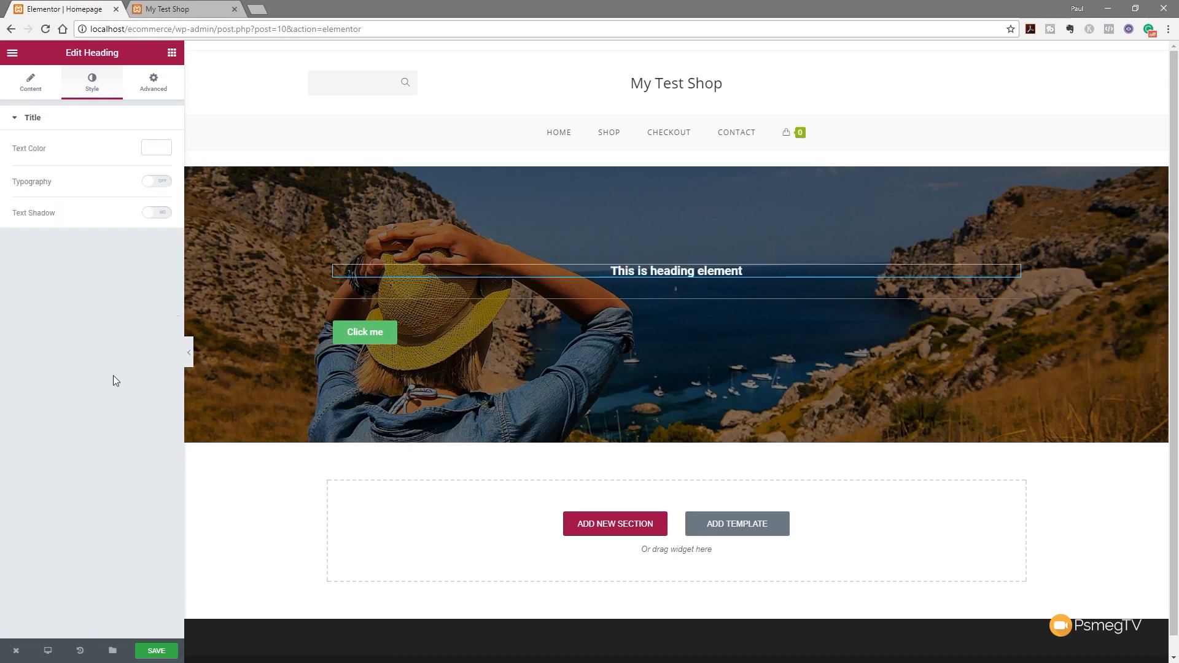
Give the heading custom typography: Montserrat, weight 600, uppercase, size 75 px
{"action": "left_click", "coordinate": [159, 182]}
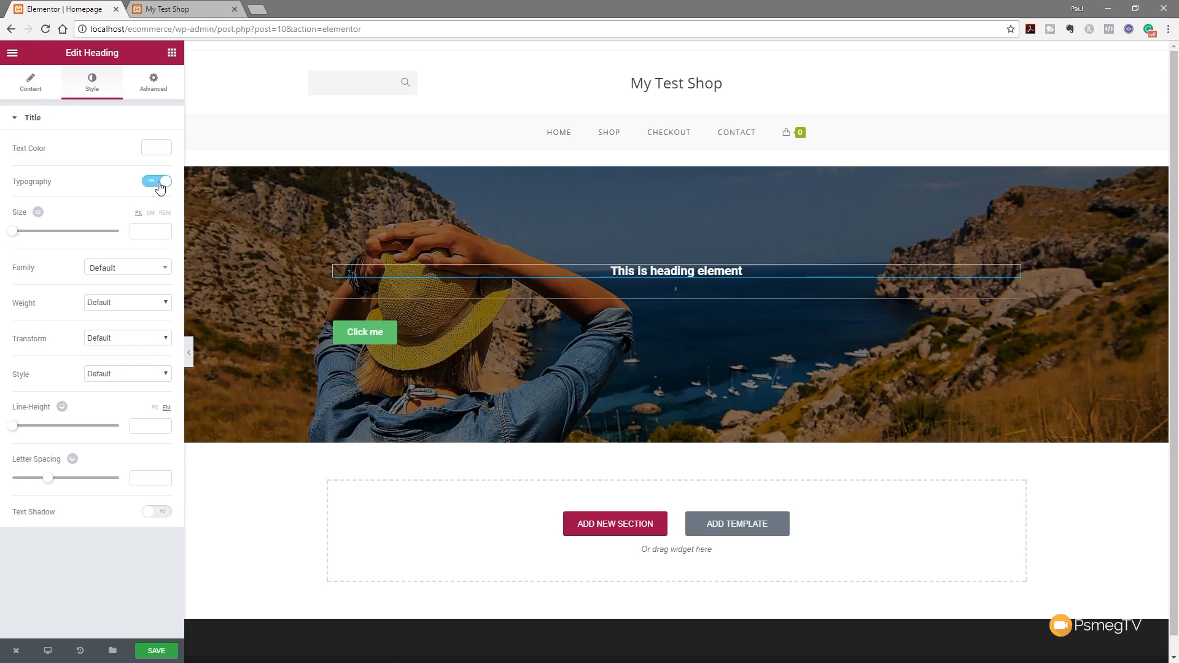
{"action": "left_click", "coordinate": [128, 269]}
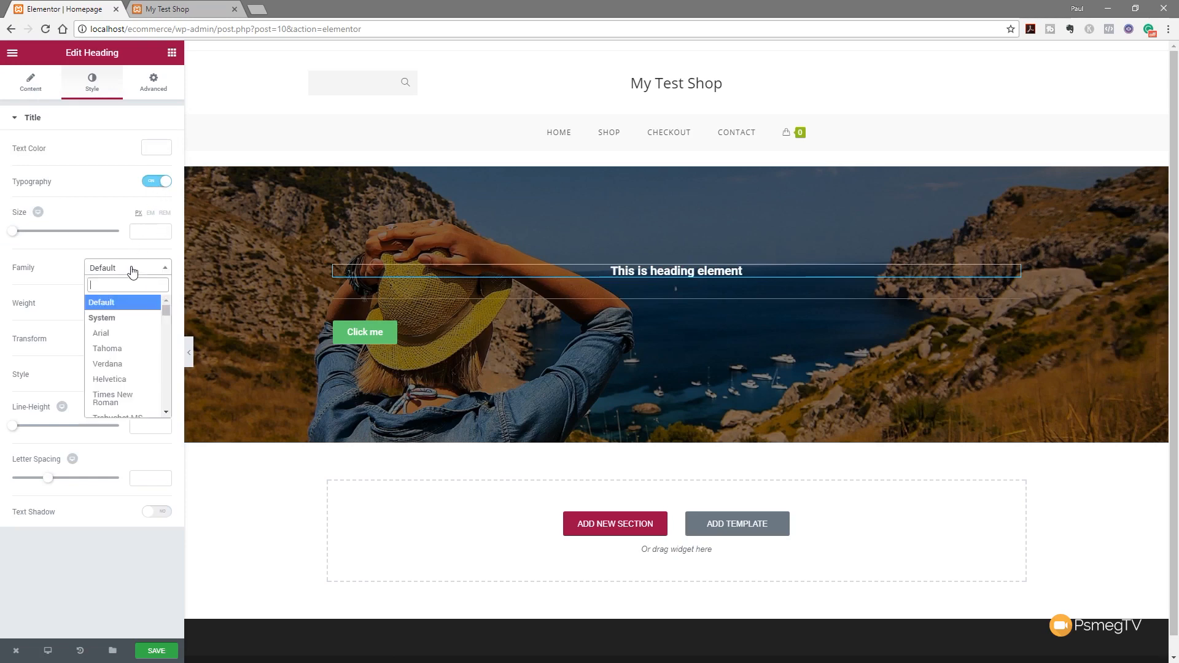
{"action": "type", "text": "mont"}
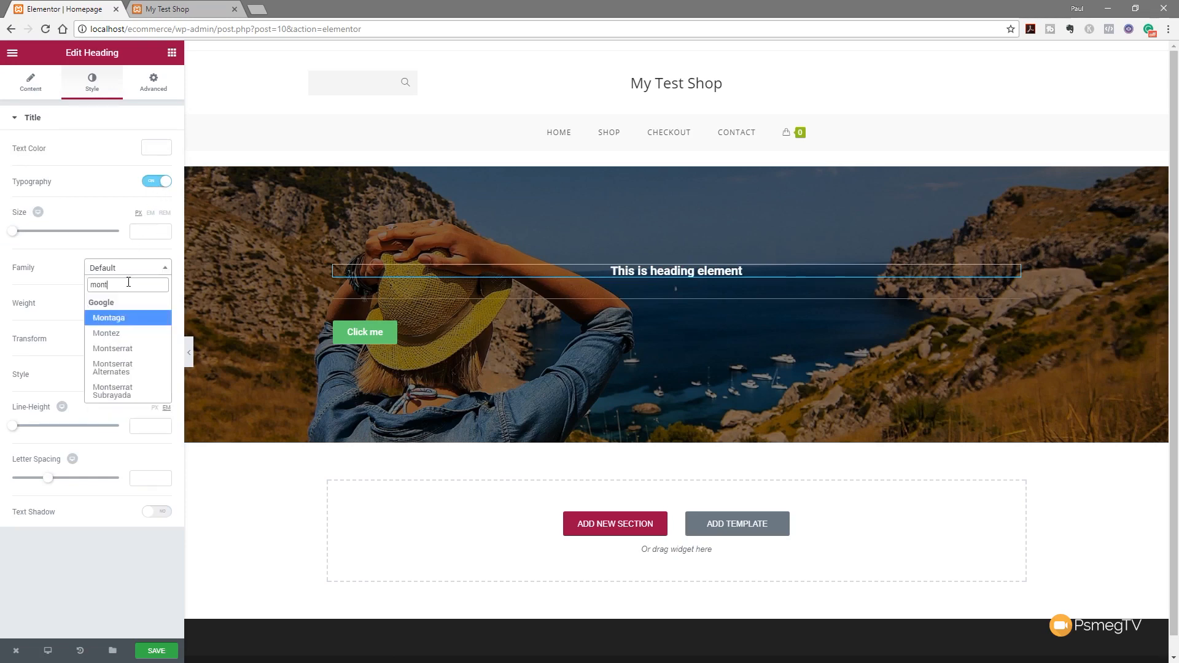
{"action": "left_click", "coordinate": [113, 348]}
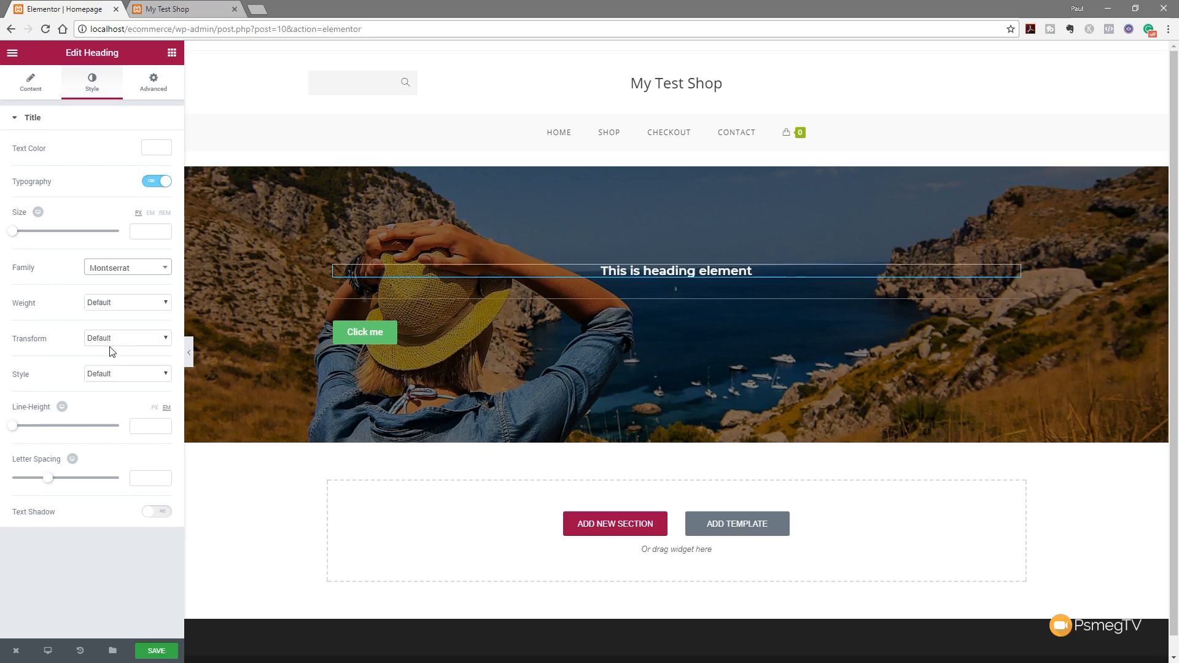
{"action": "left_click", "coordinate": [104, 304]}
{"action": "left_click", "coordinate": [100, 363]}
{"action": "left_click", "coordinate": [133, 338]}
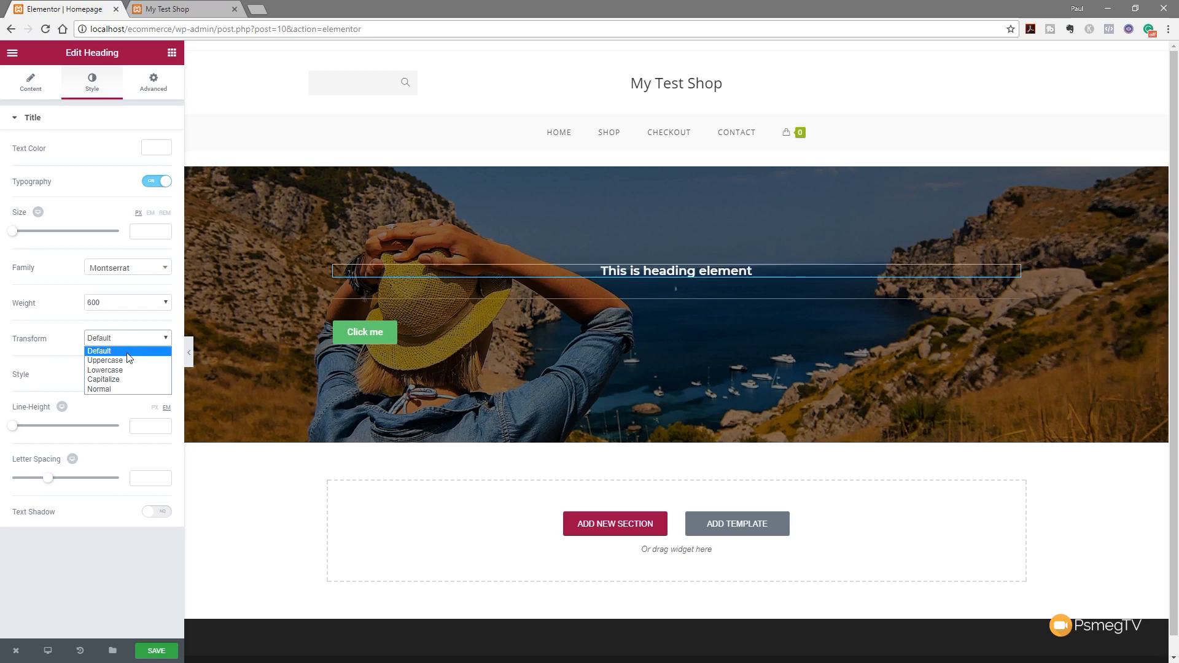
{"action": "left_click", "coordinate": [126, 363]}
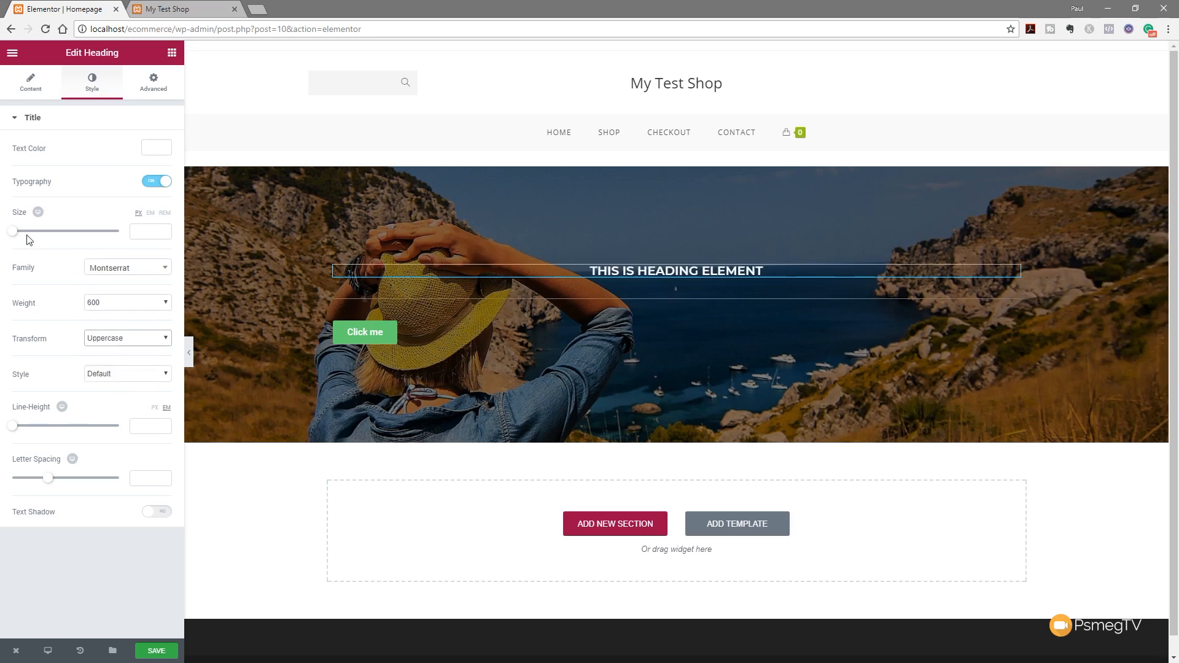
{"action": "left_click_drag", "start_coordinate": [13, 234], "coordinate": [54, 236]}
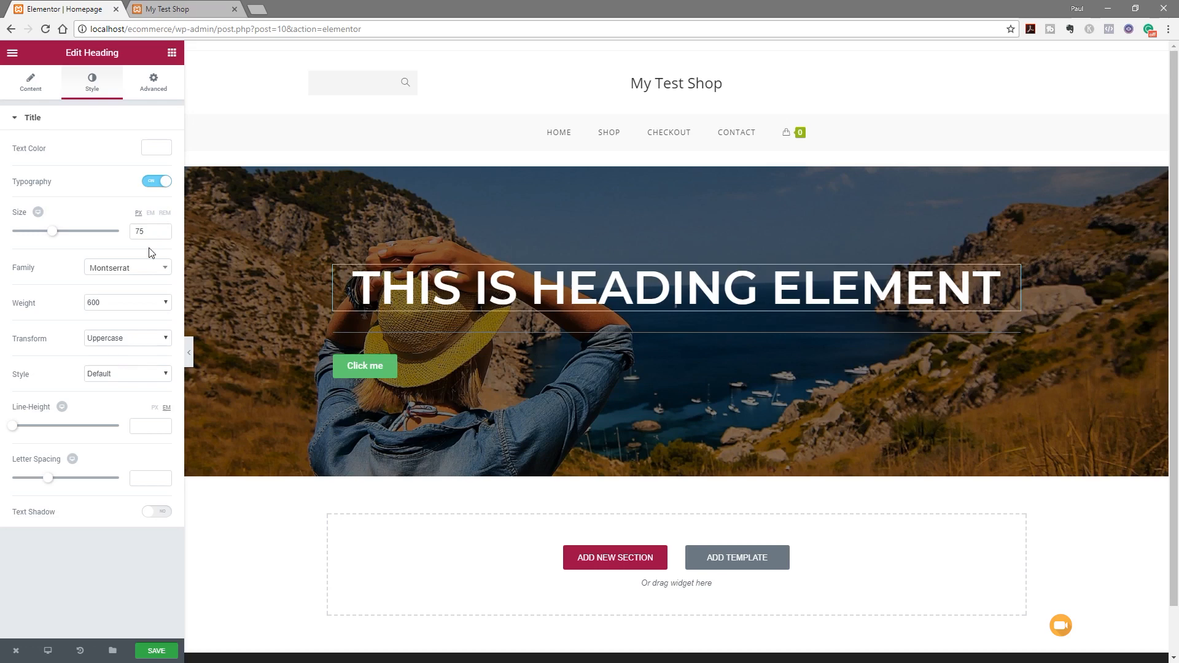
{"action": "left_click", "coordinate": [39, 213]}
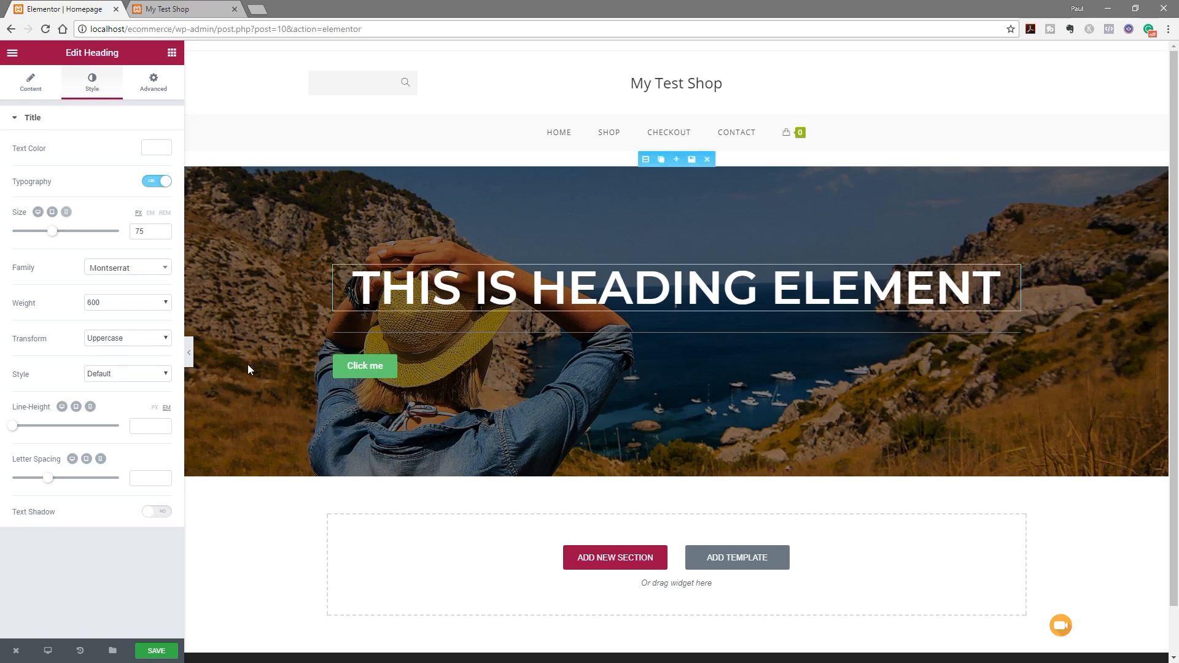
{"action": "left_click", "coordinate": [525, 333]}
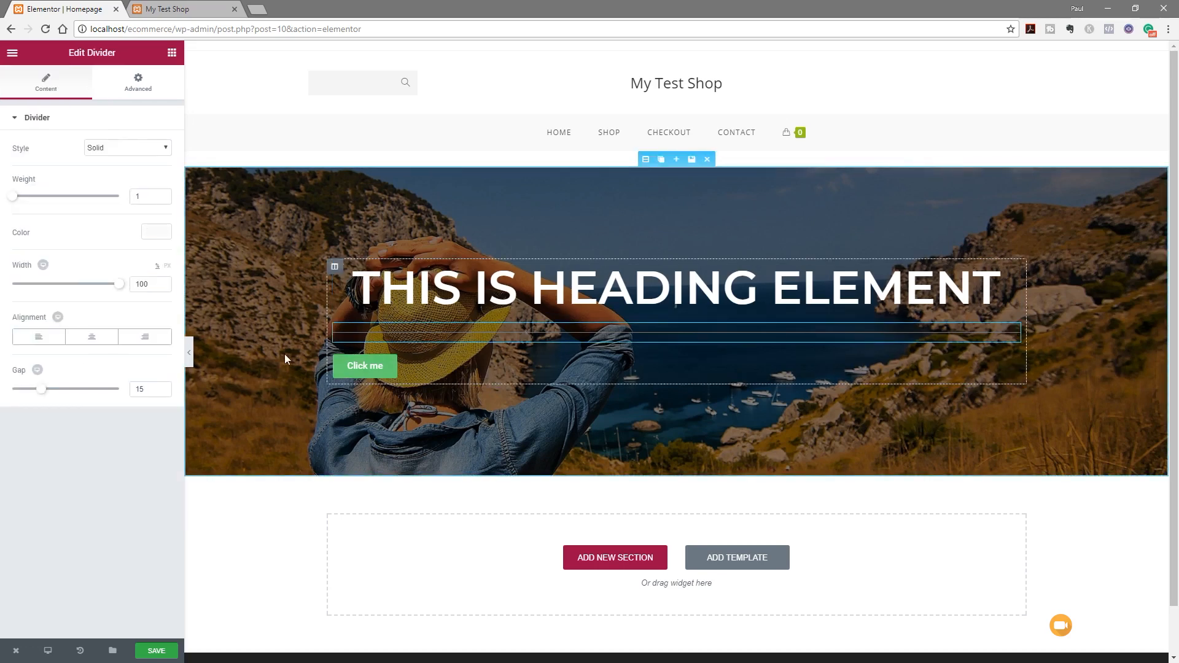
Make the divider line weight 3 and colour it white
{"action": "left_click_drag", "start_coordinate": [12, 198], "coordinate": [30, 197]}
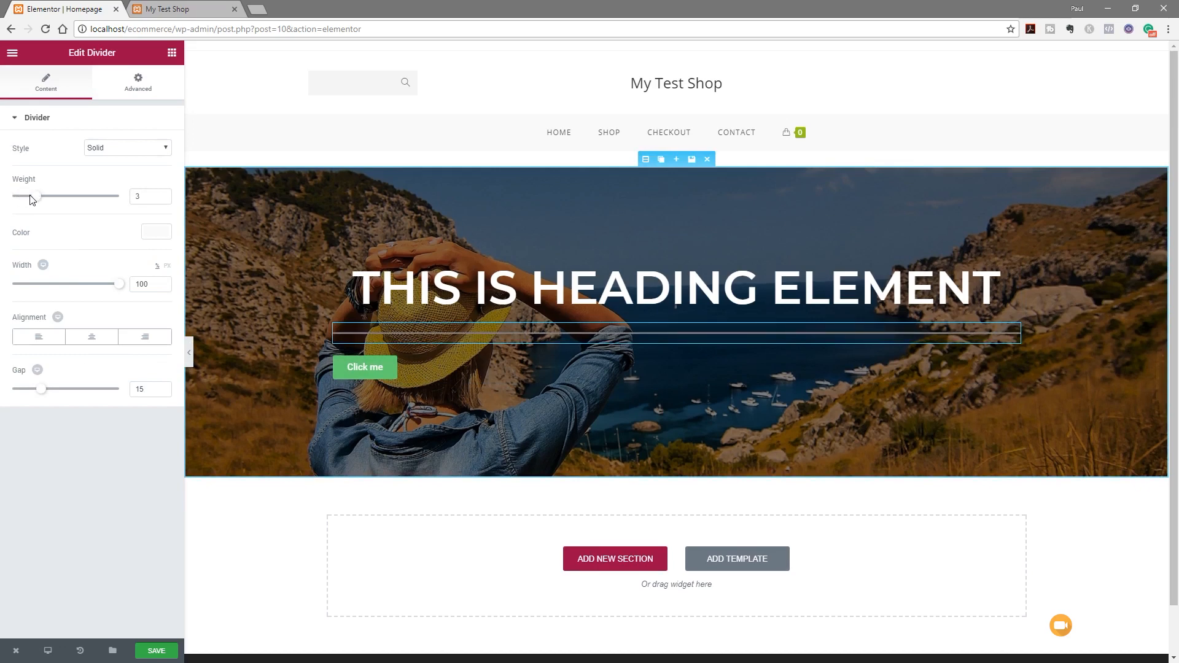
{"action": "left_click", "coordinate": [157, 231]}
{"action": "left_click", "coordinate": [126, 377]}
{"action": "left_click", "coordinate": [119, 456]}
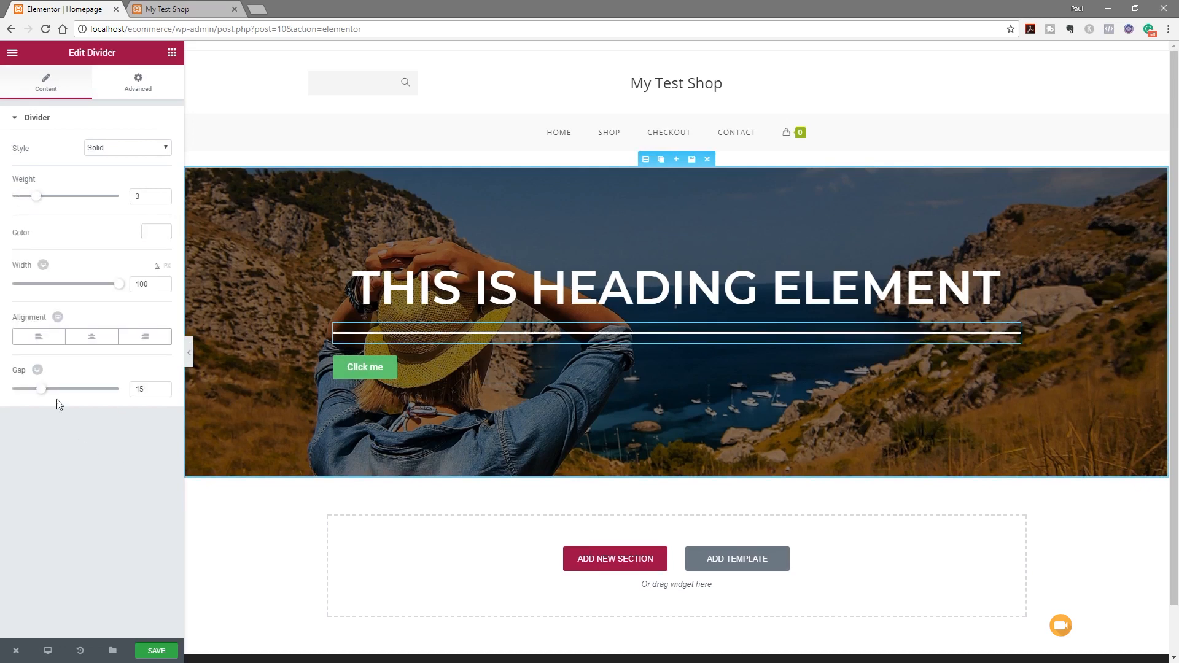
Shorten the divider to 5% width, centre it, and reduce its gap to 2
{"action": "left_click_drag", "start_coordinate": [117, 284], "coordinate": [19, 288]}
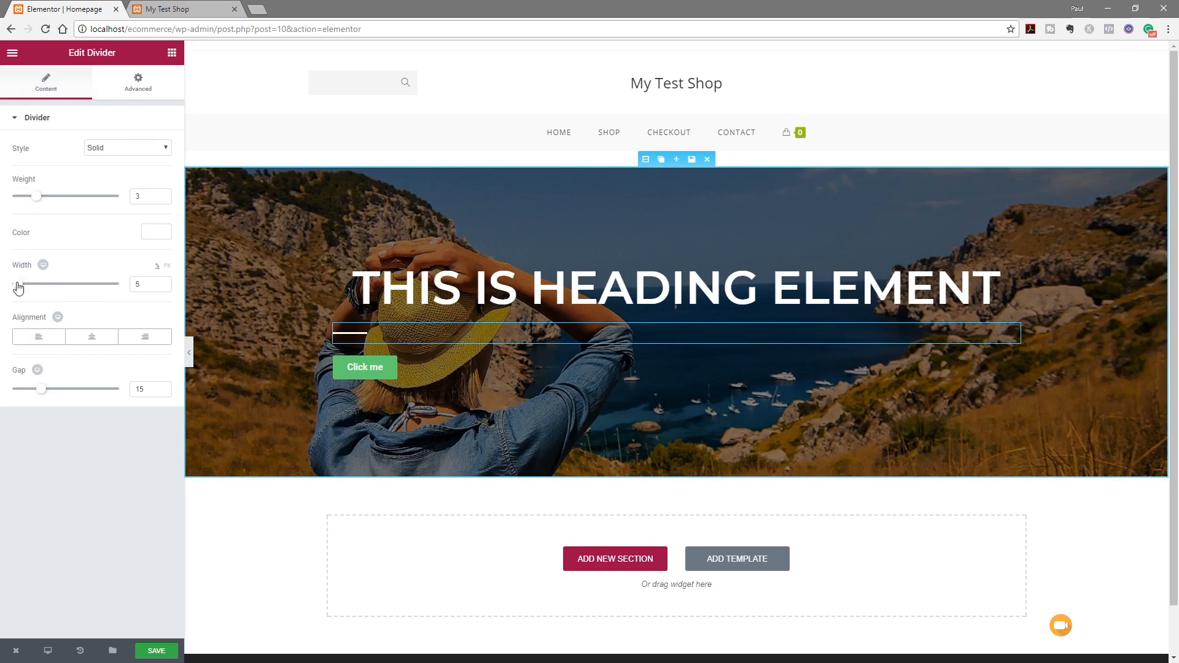
{"action": "left_click", "coordinate": [92, 336]}
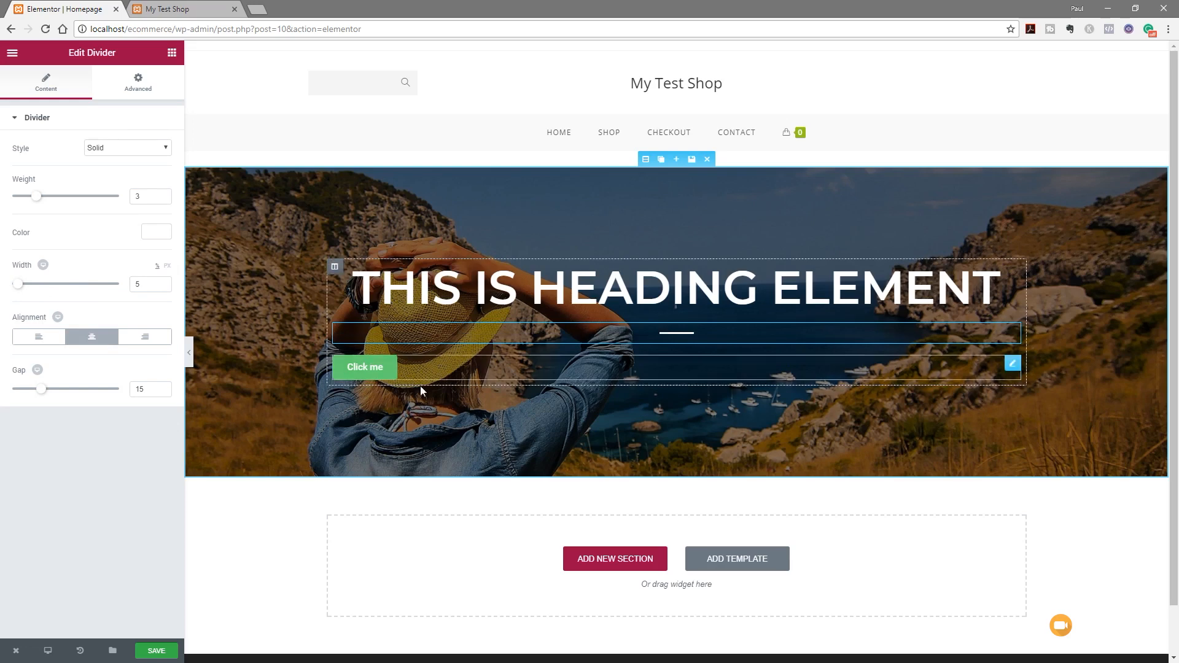
{"action": "left_click_drag", "start_coordinate": [41, 388], "coordinate": [12, 390]}
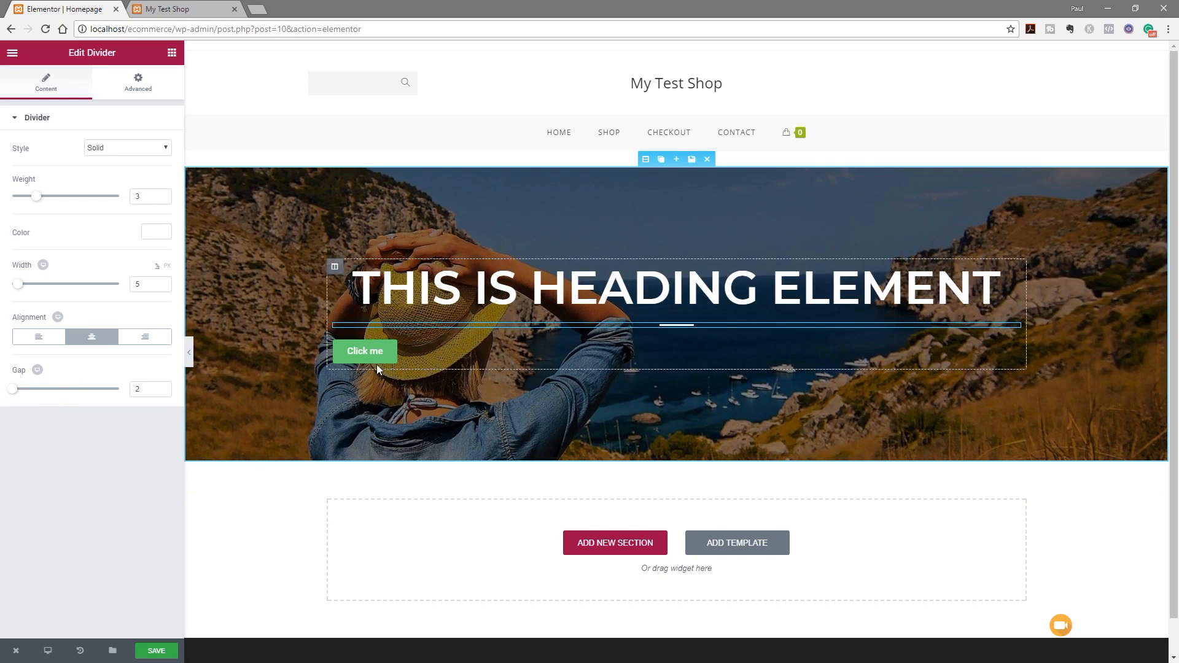
Centre the hero button and change its label to 'Start Shopping'
{"action": "left_click", "coordinate": [1012, 348]}
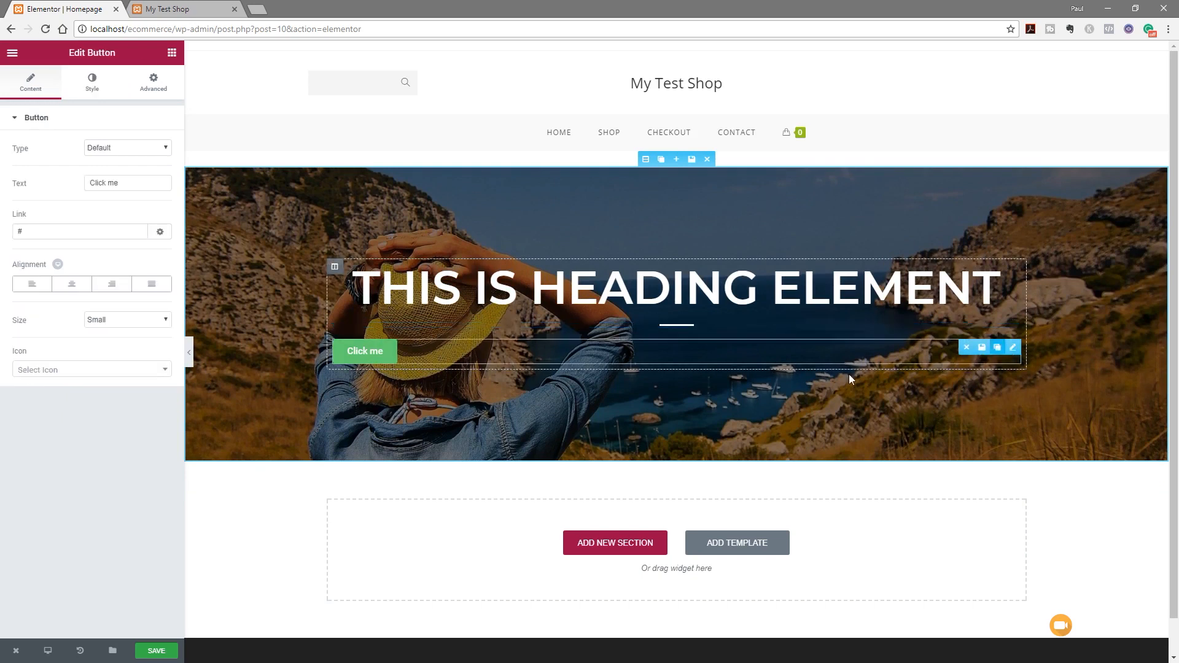
{"action": "left_click", "coordinate": [72, 286]}
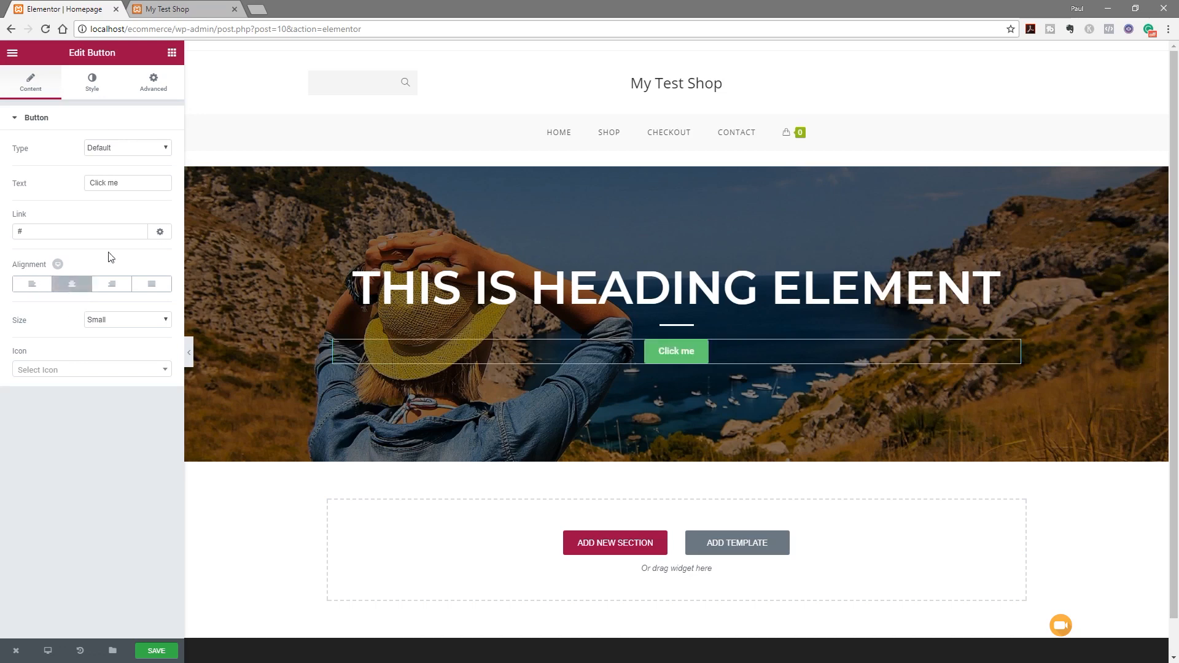
{"action": "left_click_drag", "start_coordinate": [119, 183], "coordinate": [72, 187]}
{"action": "type", "text": "Start Shopping"}
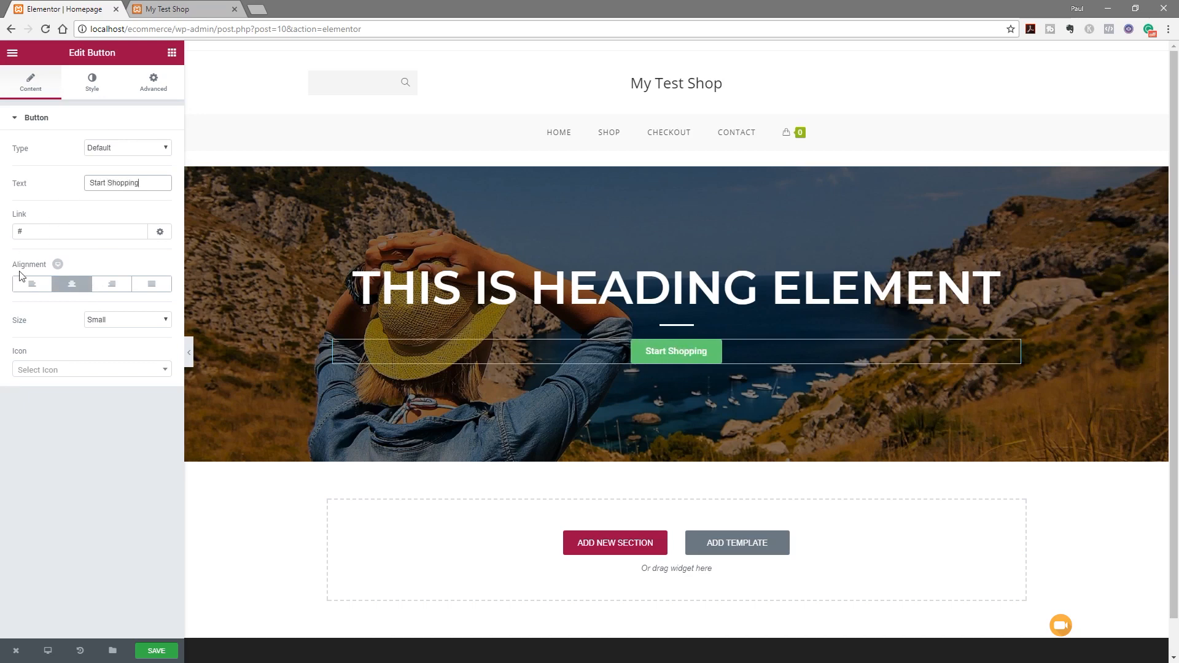
Set the button size to Large, leaving its type unchanged
{"action": "left_click", "coordinate": [124, 148]}
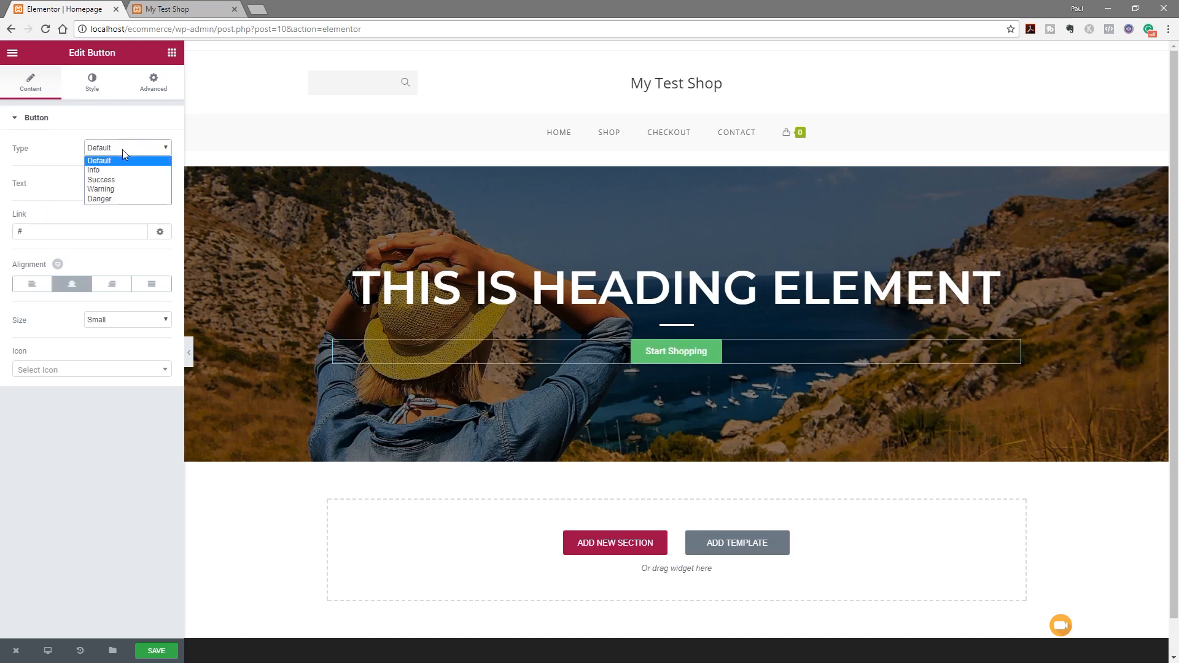
{"action": "left_click", "coordinate": [72, 443]}
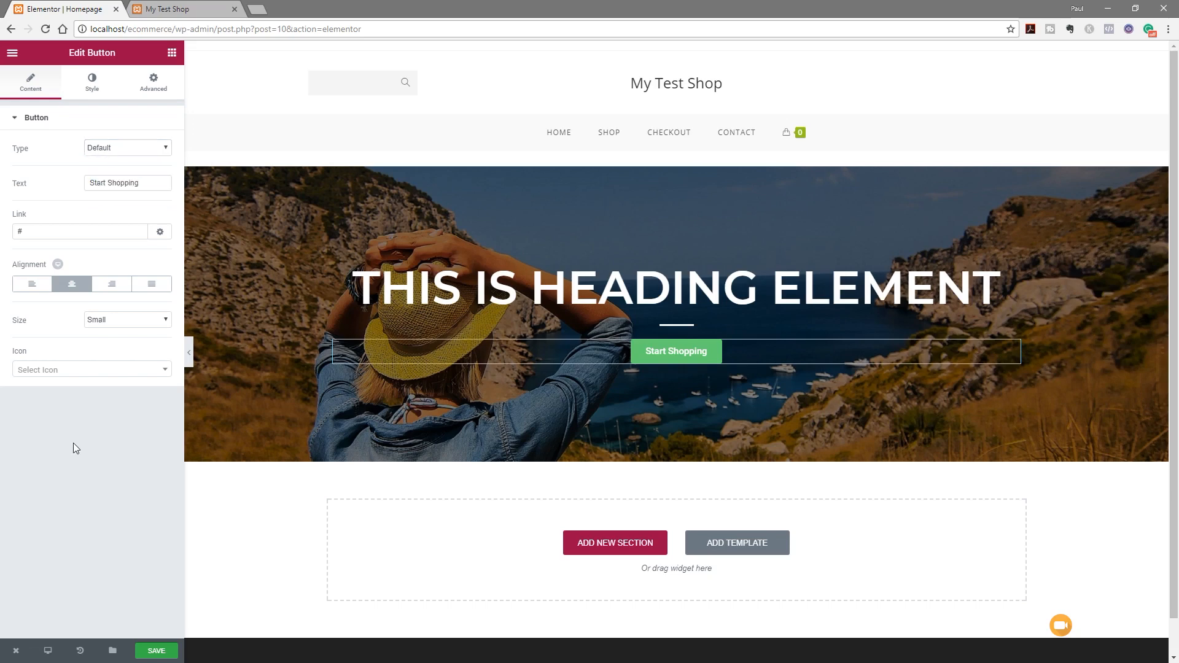
{"action": "left_click", "coordinate": [165, 319]}
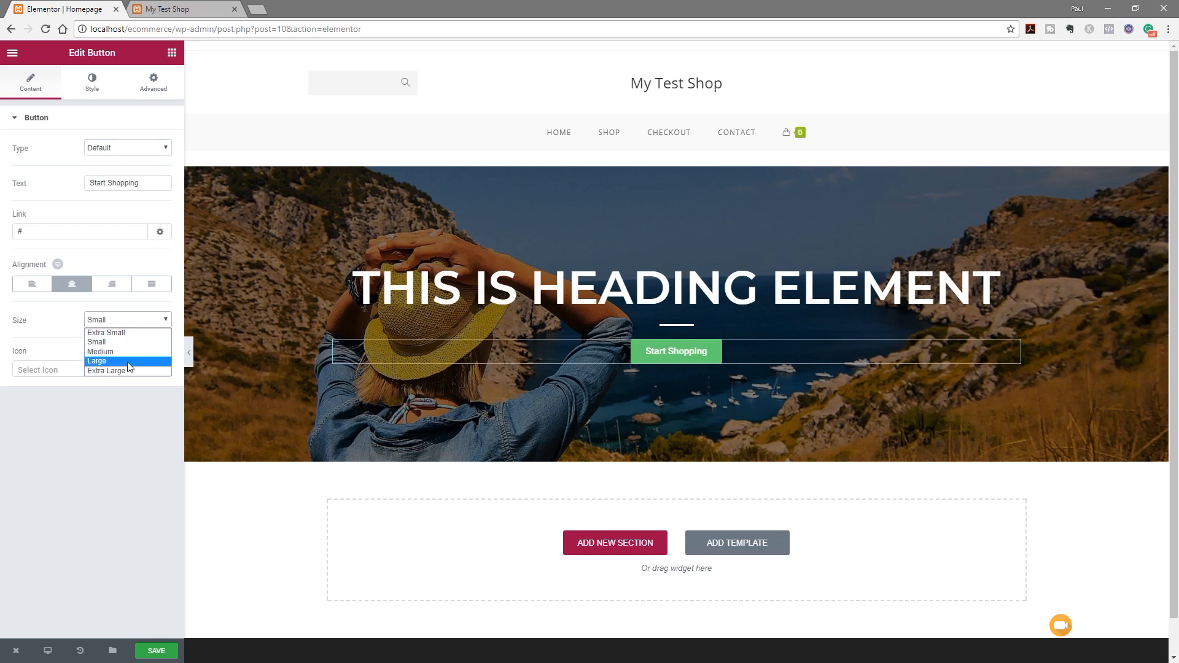
{"action": "left_click", "coordinate": [130, 367]}
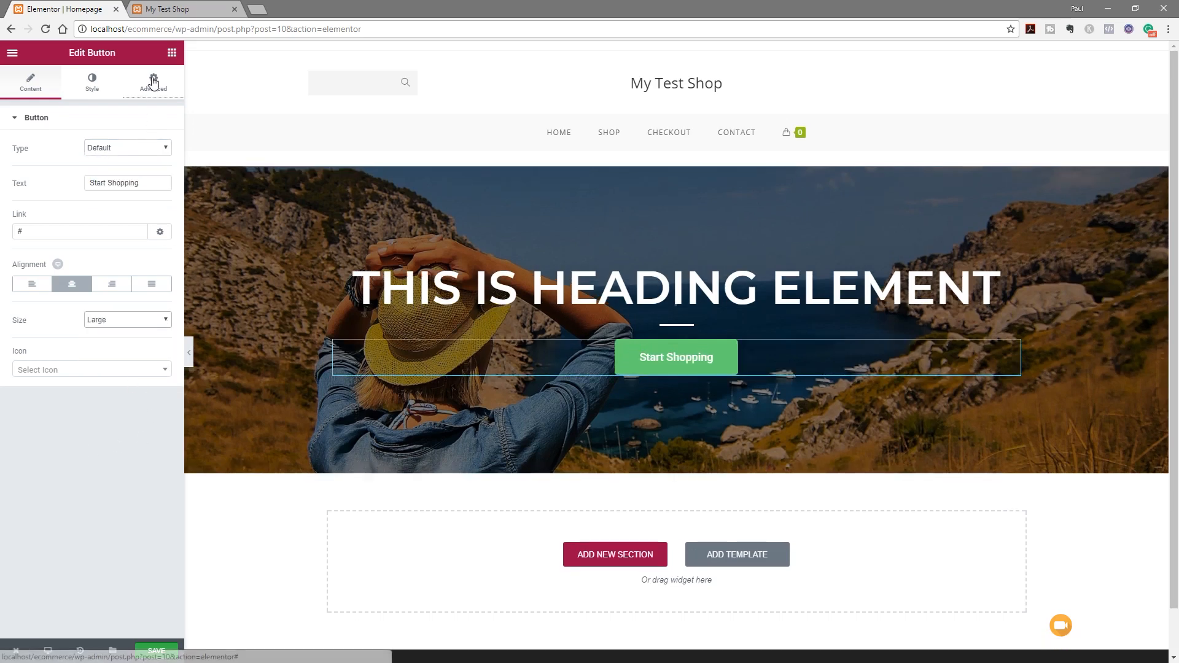
{"action": "left_click", "coordinate": [99, 83]}
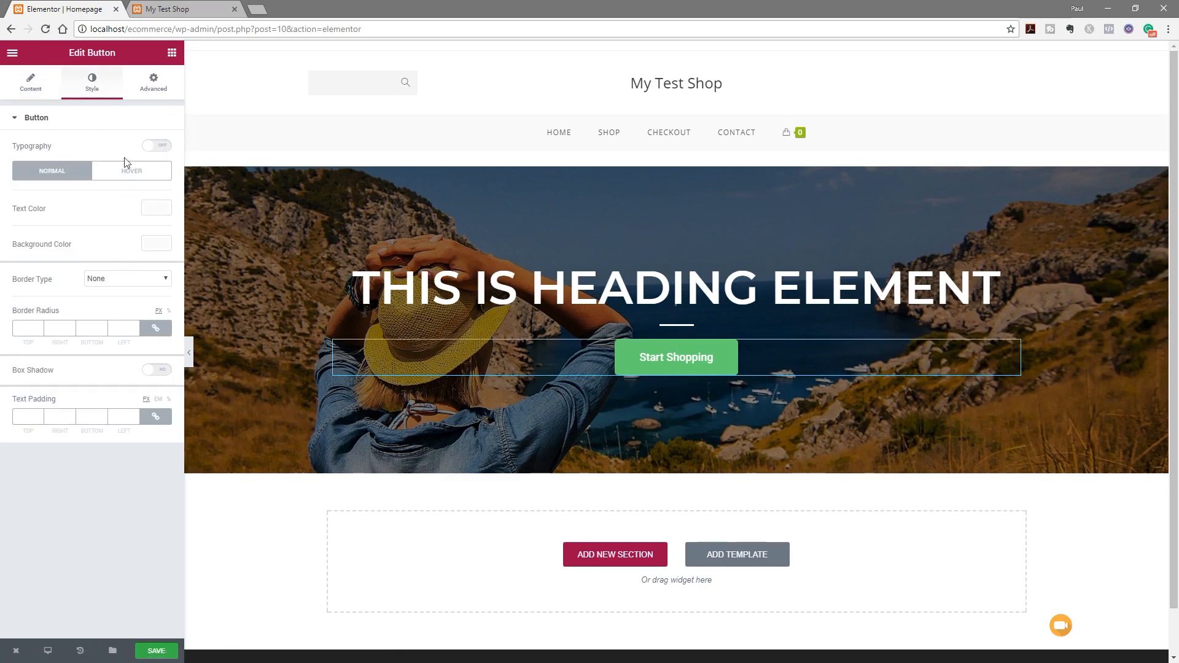
Give the button custom typography: Montserrat, weight 600, uppercase
{"action": "left_click", "coordinate": [162, 149]}
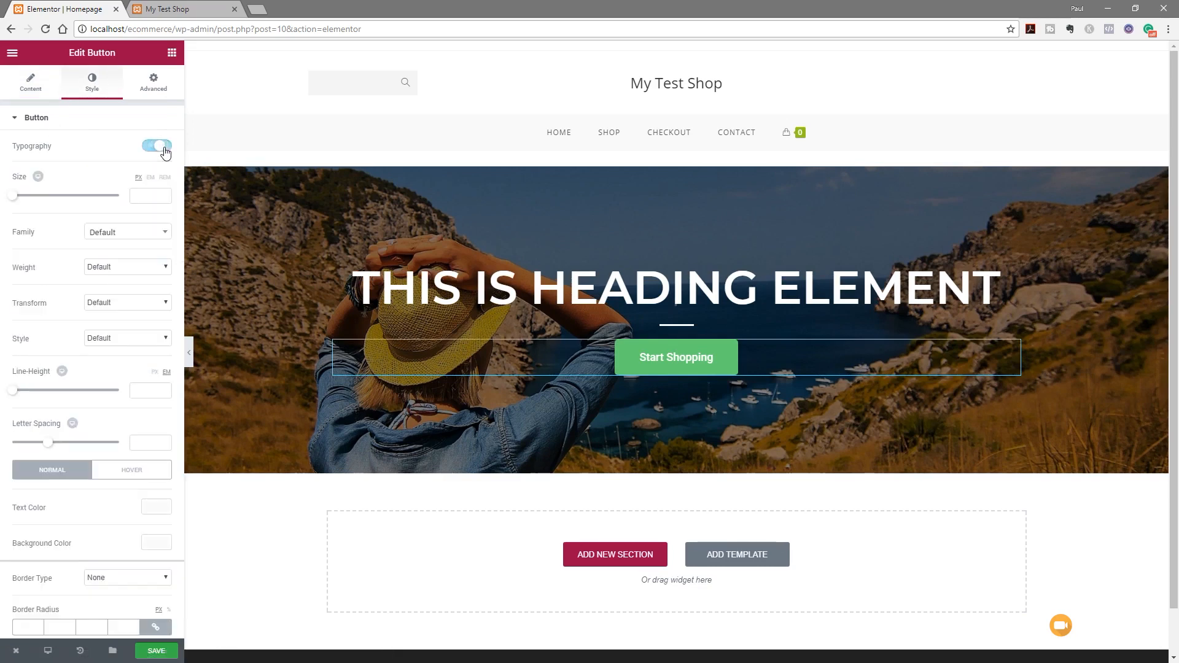
{"action": "left_click", "coordinate": [118, 235]}
{"action": "type", "text": "mon"}
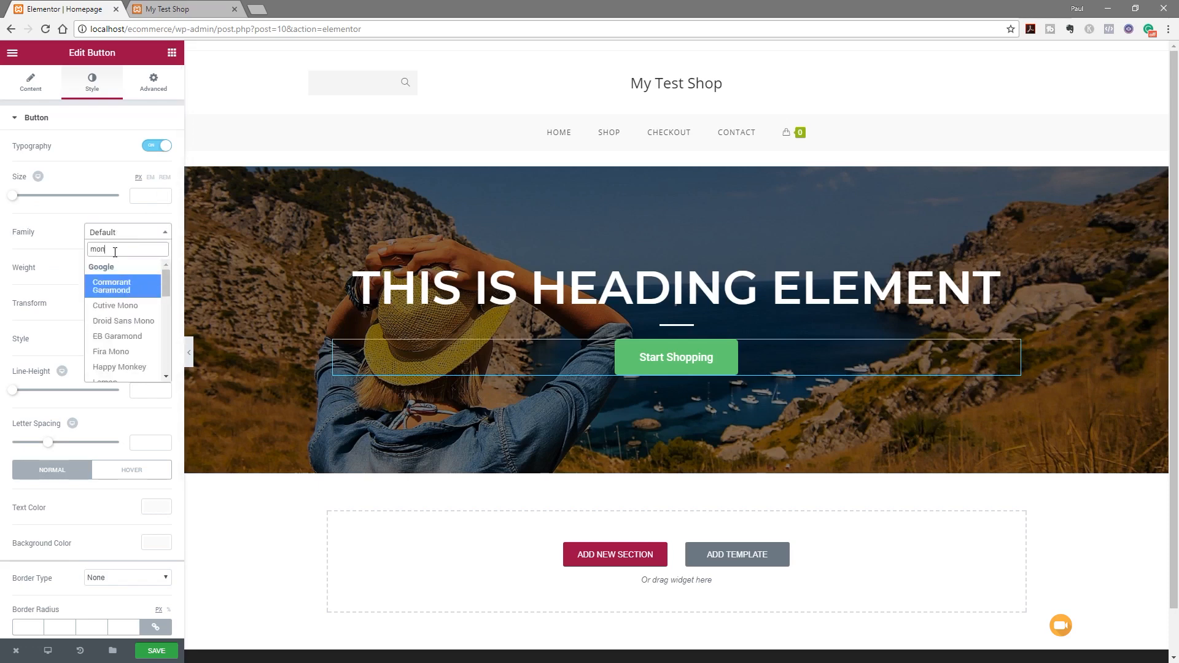
{"action": "type", "text": "te"}
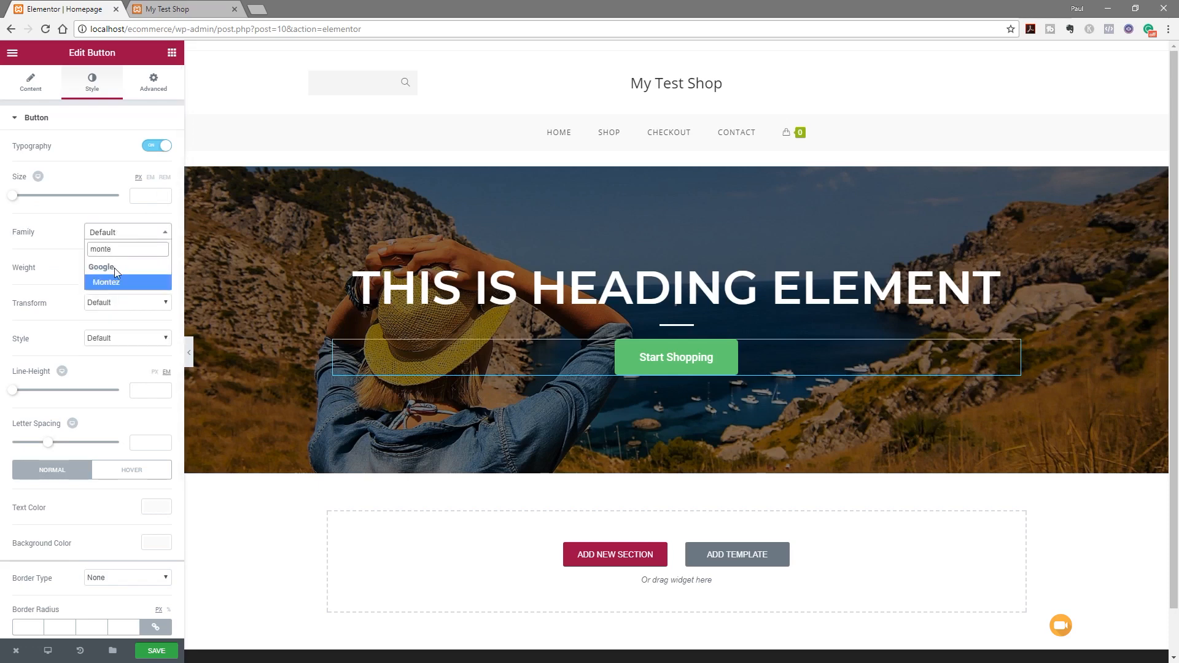
{"action": "key", "text": "BackSpace"}
{"action": "left_click", "coordinate": [120, 295]}
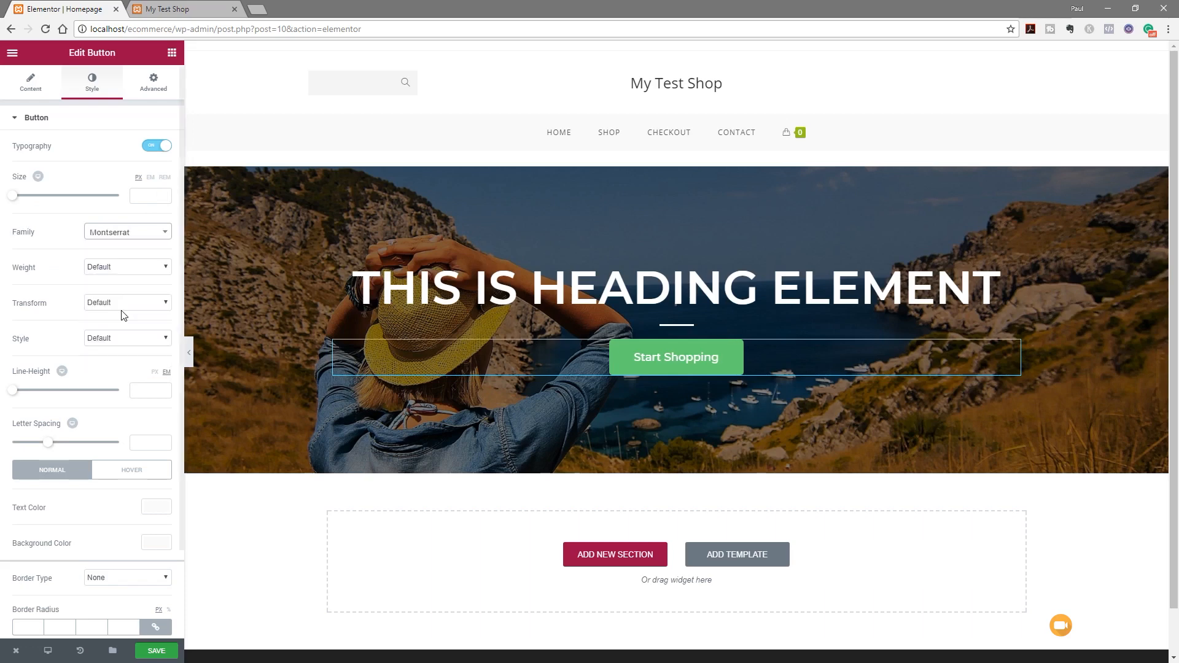
{"action": "left_click", "coordinate": [121, 267]}
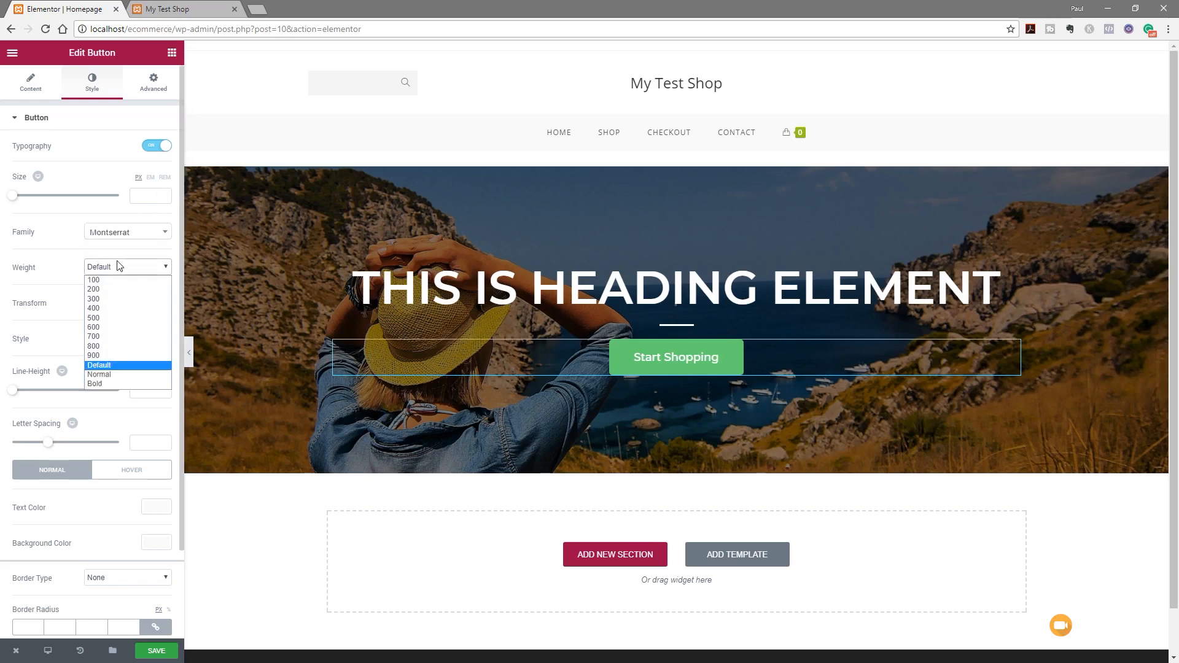
{"action": "left_click", "coordinate": [110, 327]}
{"action": "left_click", "coordinate": [119, 306]}
{"action": "left_click", "coordinate": [114, 325]}
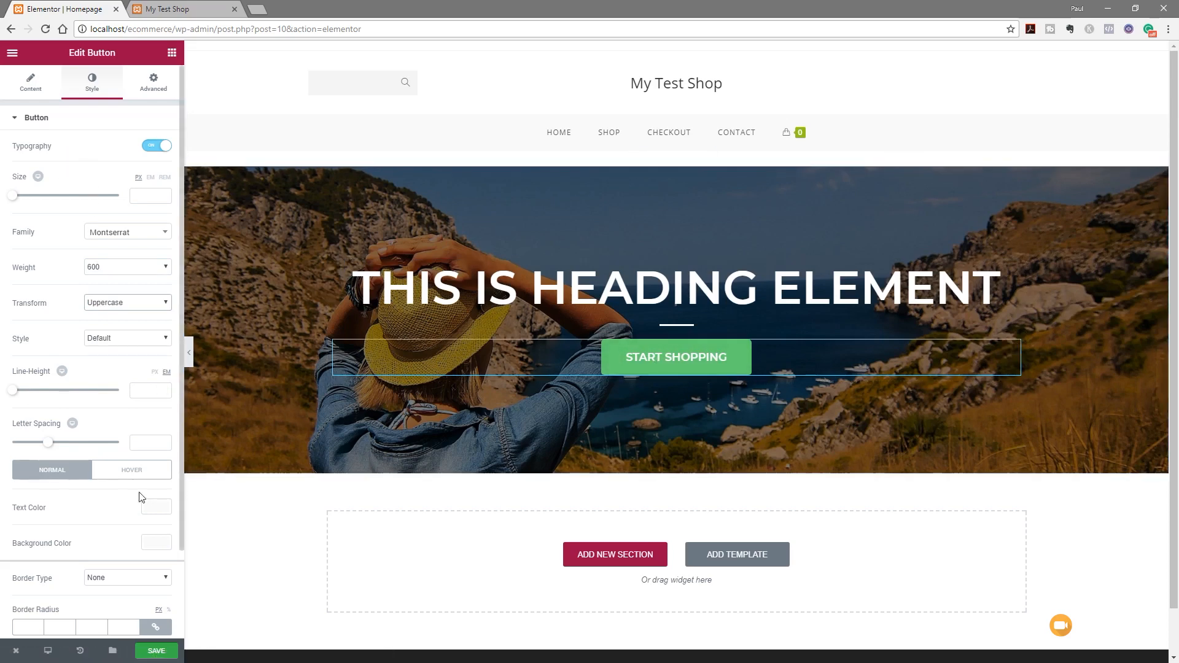
Set the button background colour to olive green #a2c037
{"action": "scroll", "coordinate": [82, 503], "scroll_direction": "down", "scroll_amount": 1}
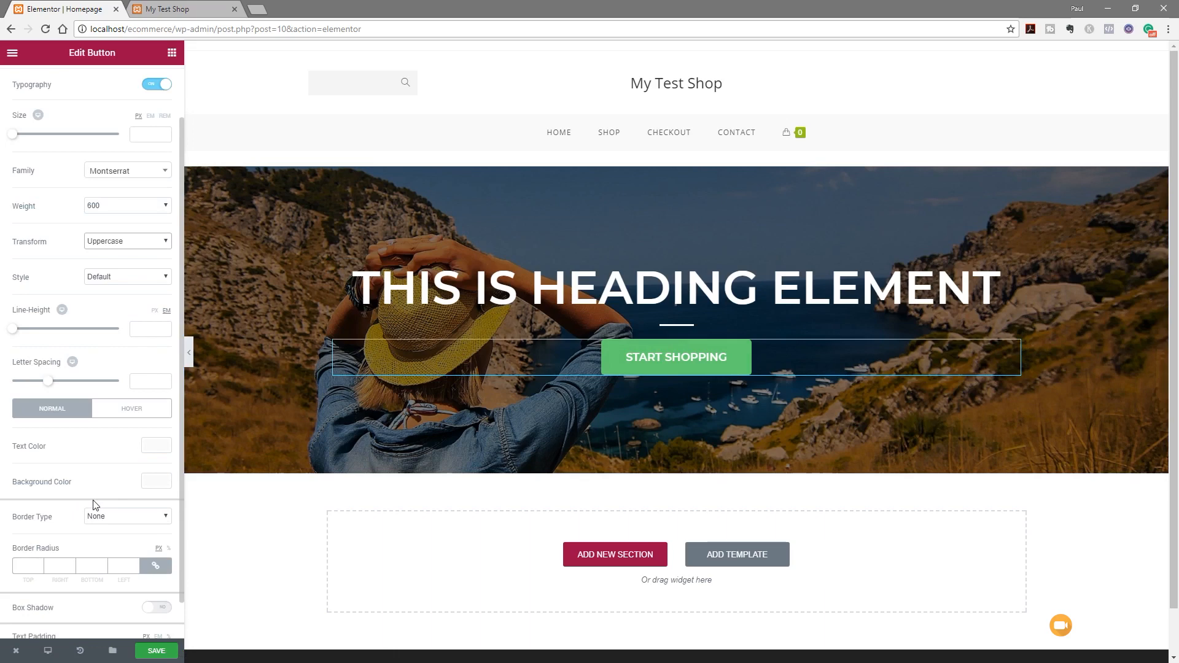
{"action": "left_click", "coordinate": [155, 483]}
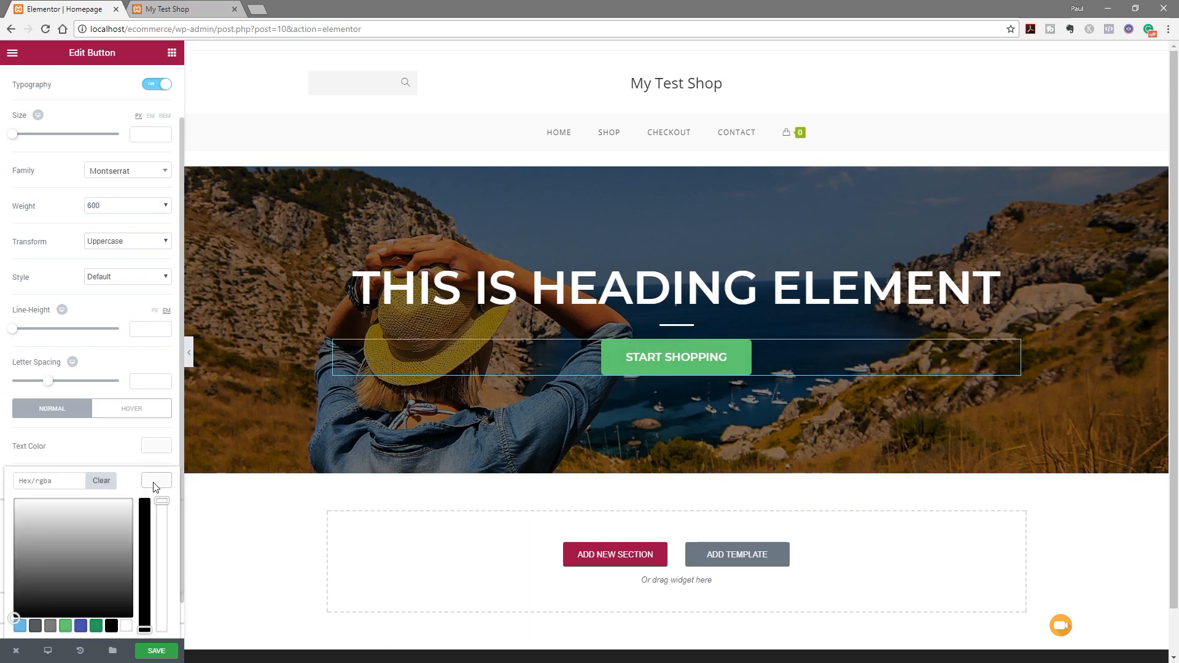
{"action": "left_click", "coordinate": [59, 486]}
{"action": "type", "text": "#a2c037"}
{"action": "left_click", "coordinate": [158, 483]}
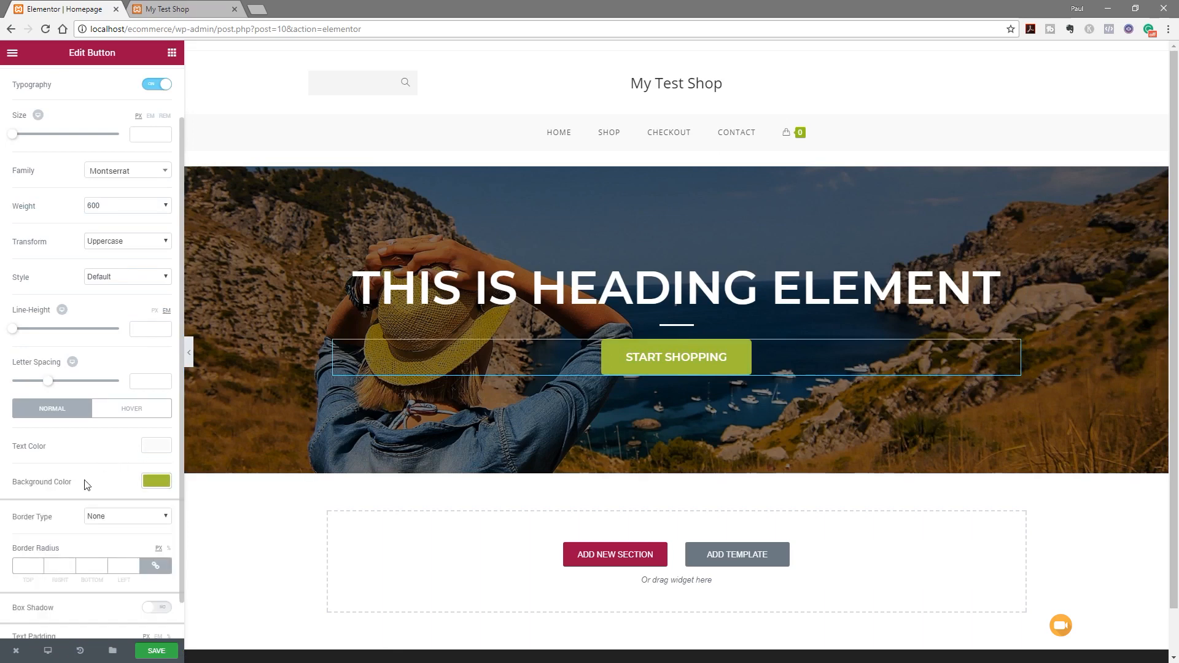
{"action": "left_click", "coordinate": [27, 566]}
Give the button a Shrink hover animation
{"action": "scroll", "coordinate": [103, 535], "scroll_direction": "down", "scroll_amount": 1}
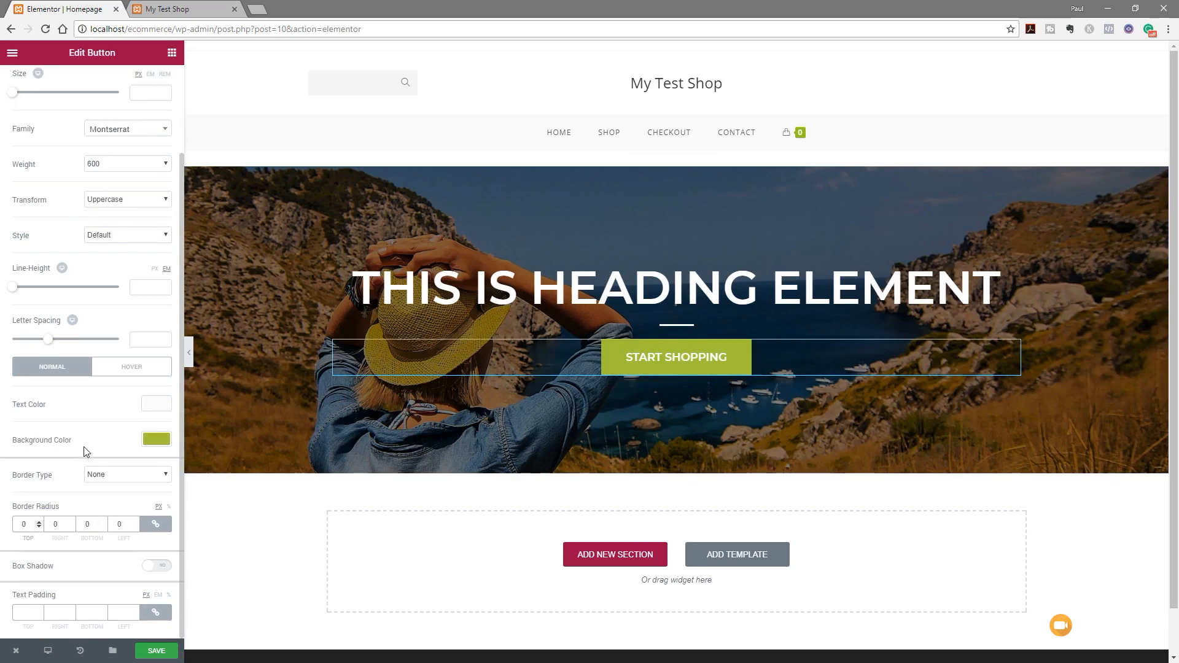
{"action": "left_click", "coordinate": [130, 372]}
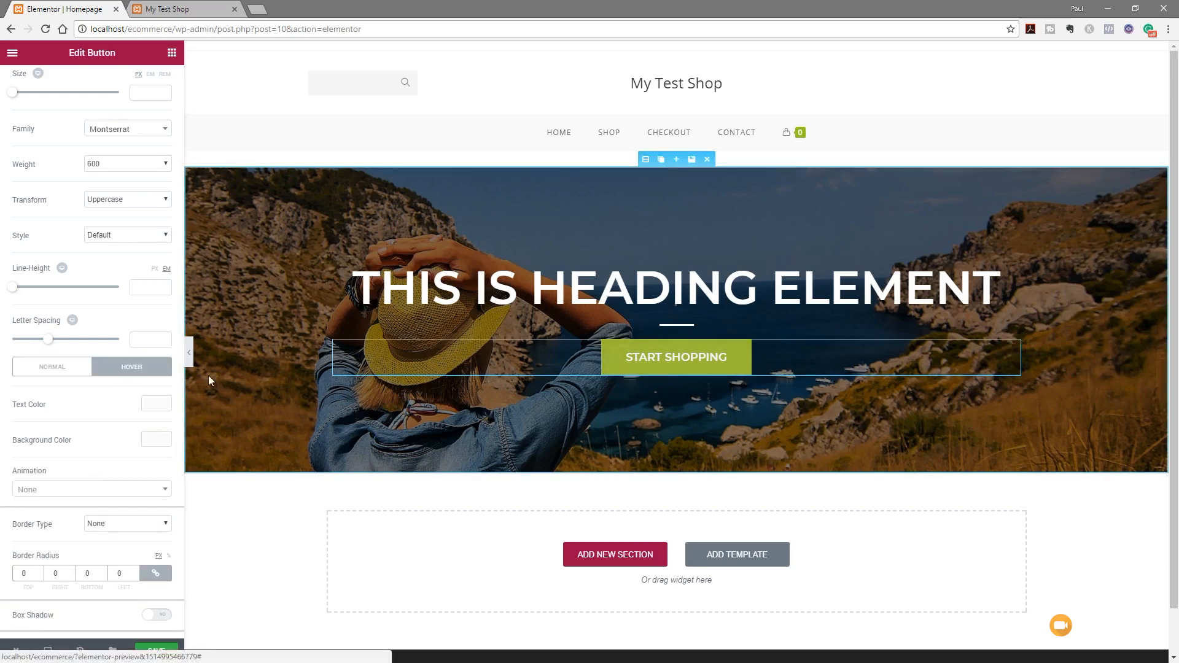
{"action": "left_click", "coordinate": [43, 491]}
{"action": "left_click", "coordinate": [37, 546]}
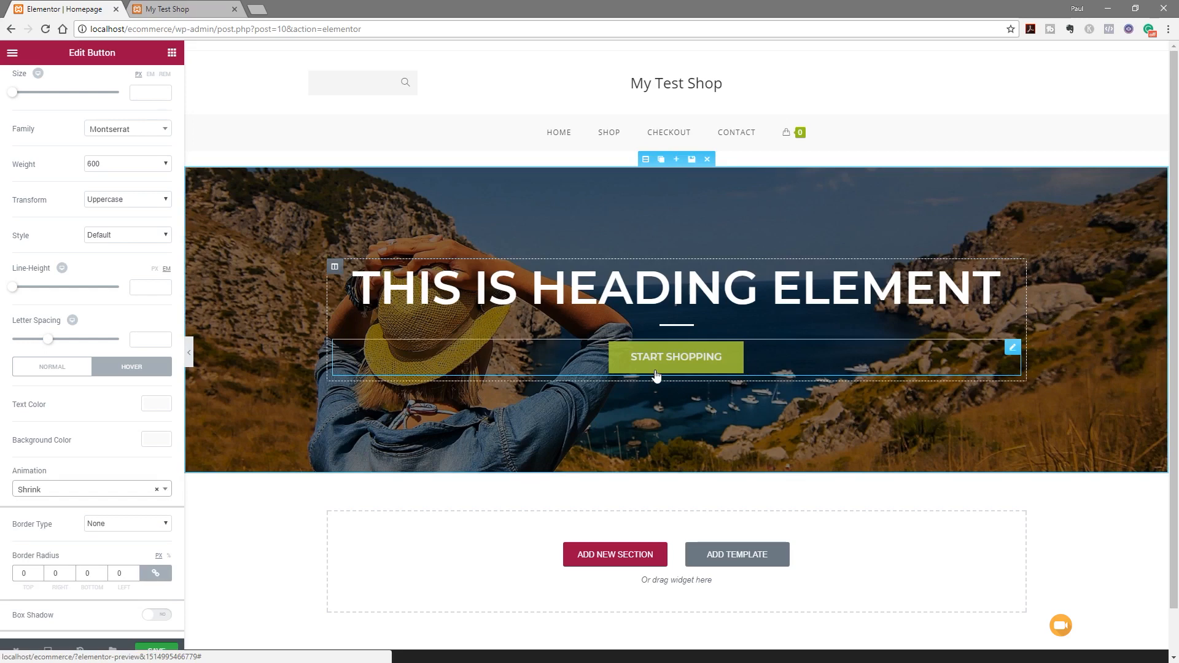
Retitle the heading 'Super Clothing Store' and collapse the panel to preview the page
{"action": "left_click", "coordinate": [614, 298]}
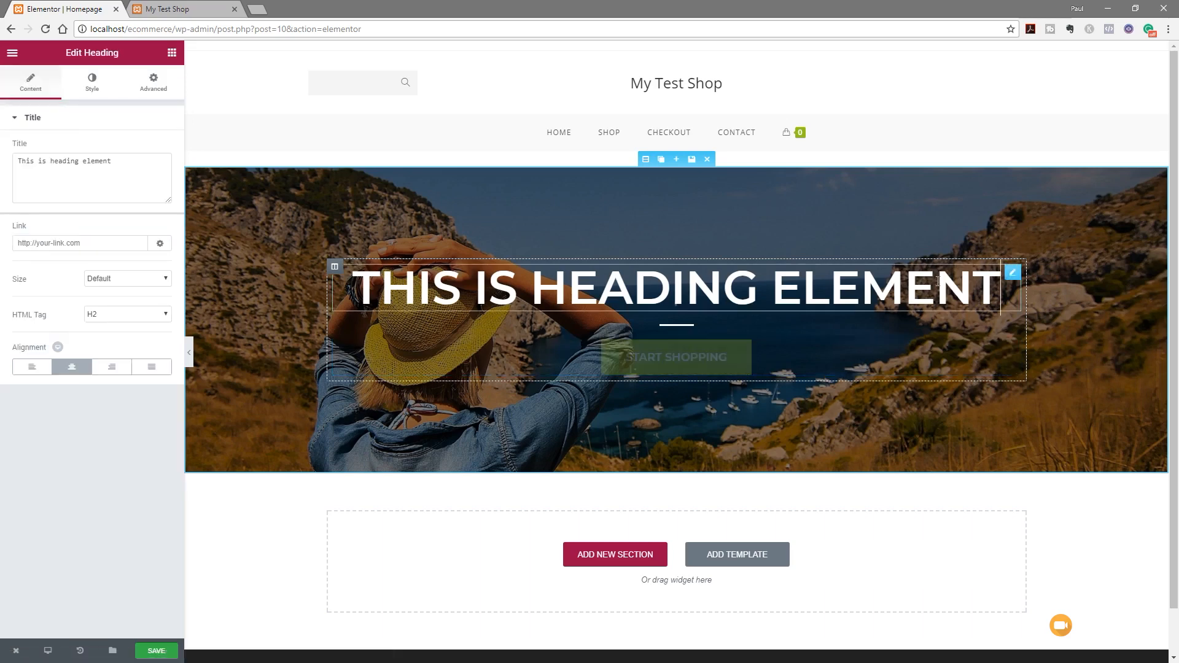
{"action": "left_click_drag", "start_coordinate": [156, 186], "coordinate": [18, 162]}
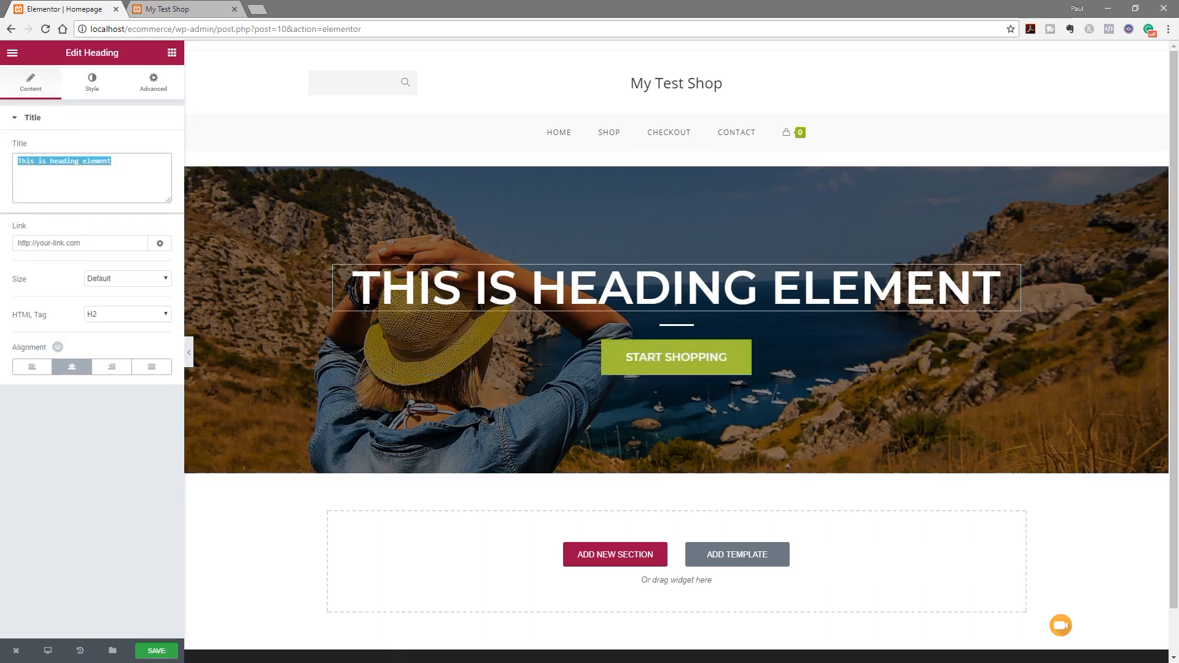
{"action": "type", "text": "Super "}
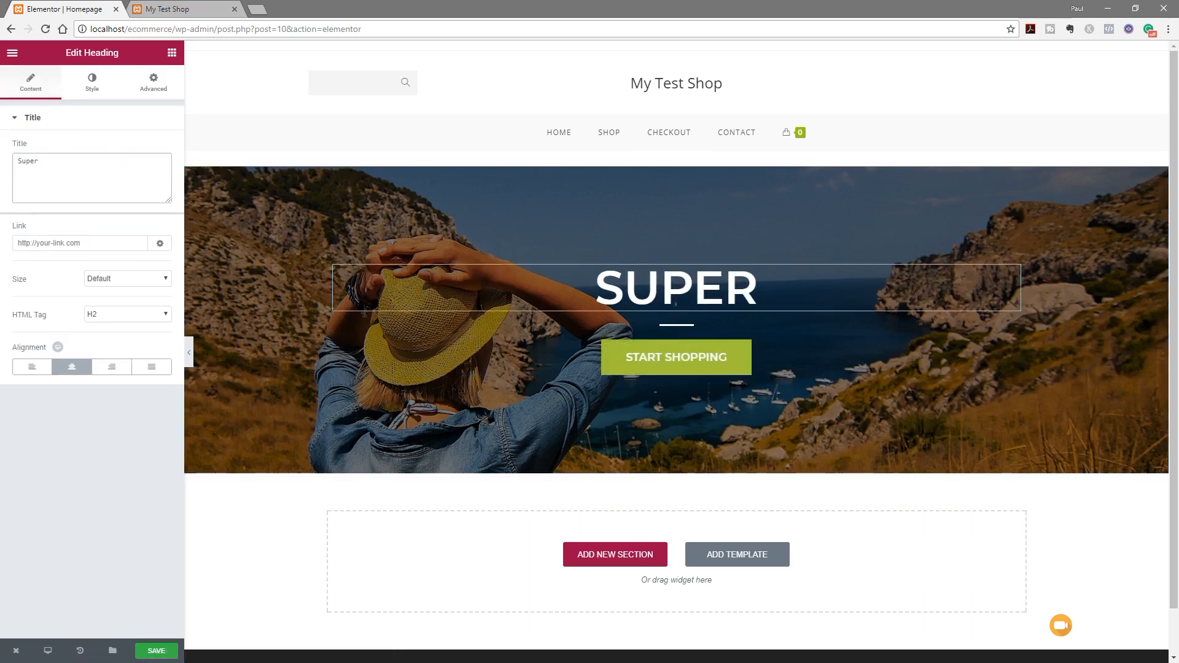
{"action": "type", "text": "Clothing"}
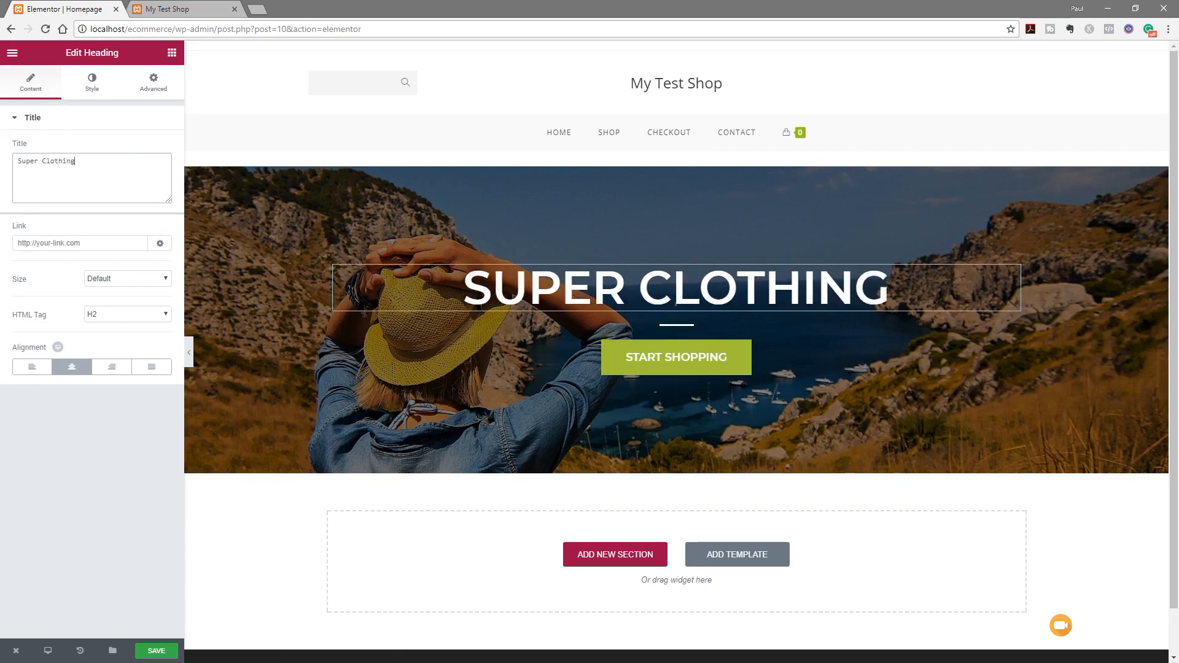
{"action": "type", "text": " Store"}
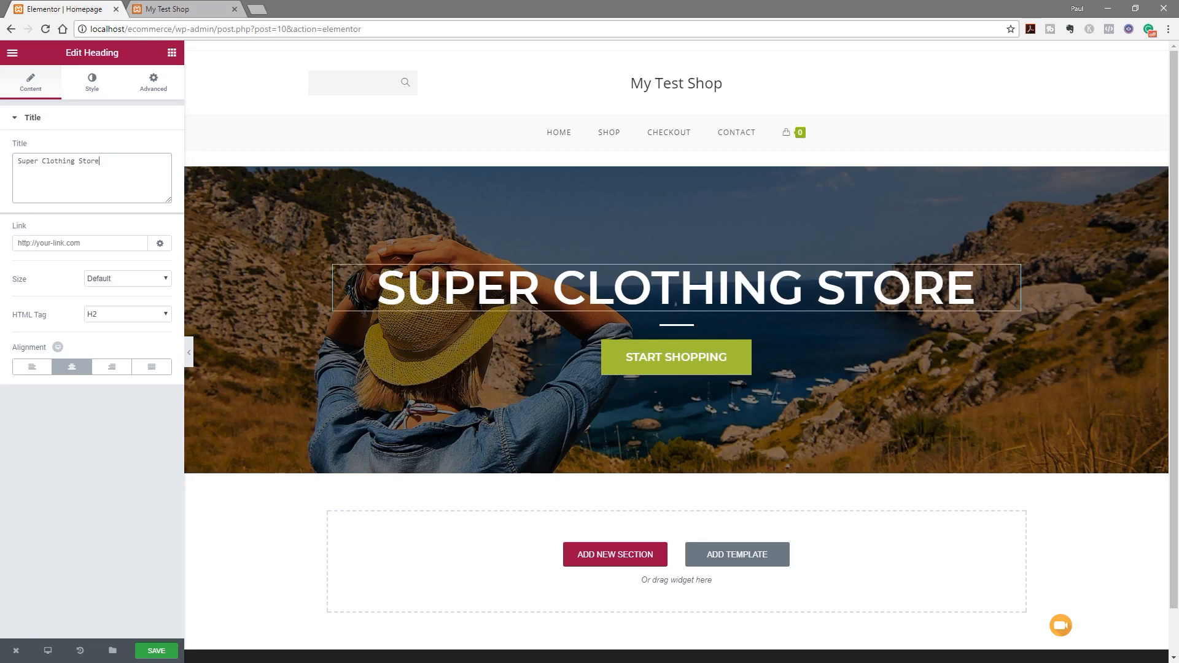
{"action": "left_click", "coordinate": [189, 354]}
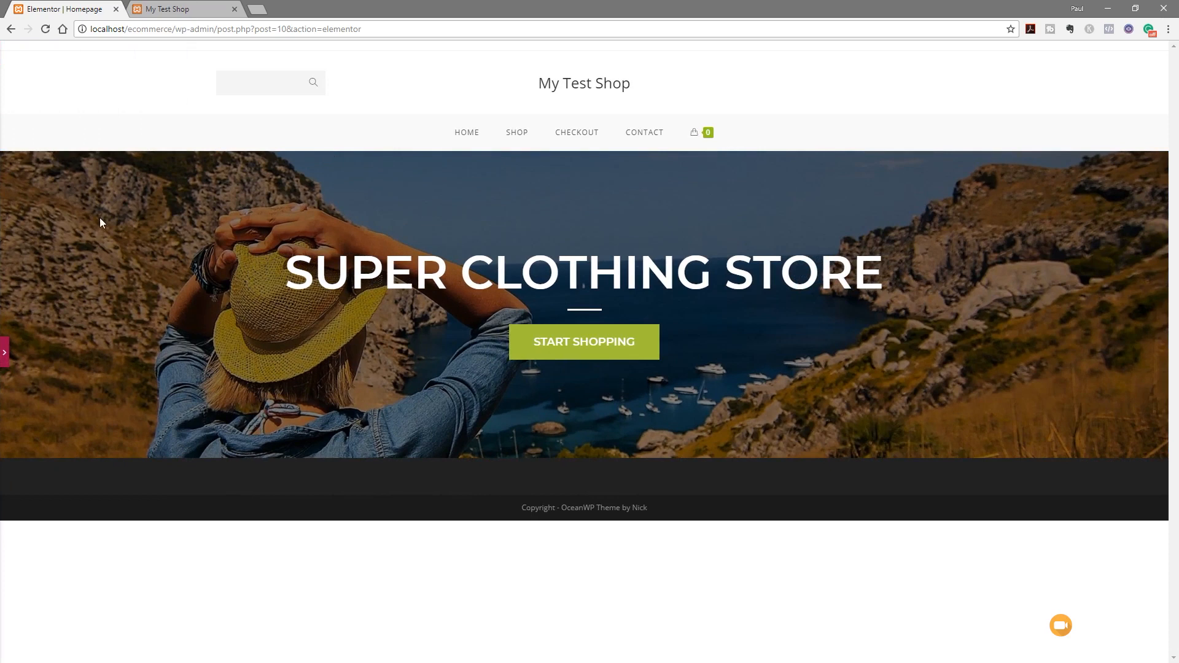
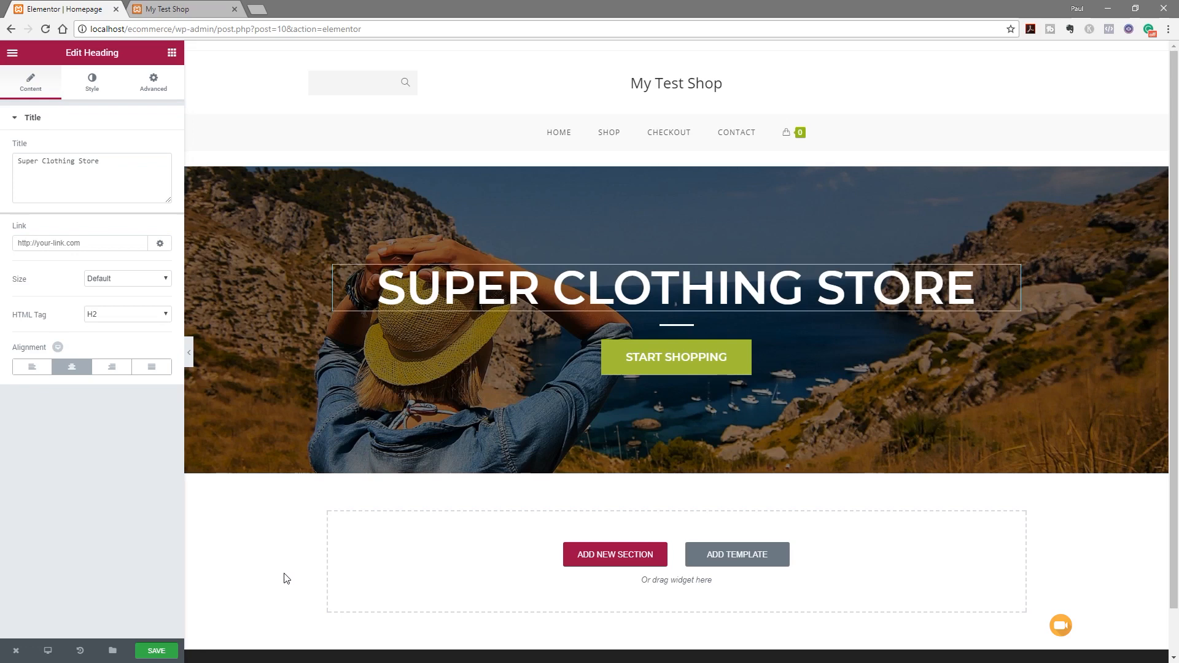
Open the Elementor widget list and scroll down to the WooCommerce product widgets
{"action": "left_click", "coordinate": [172, 53]}
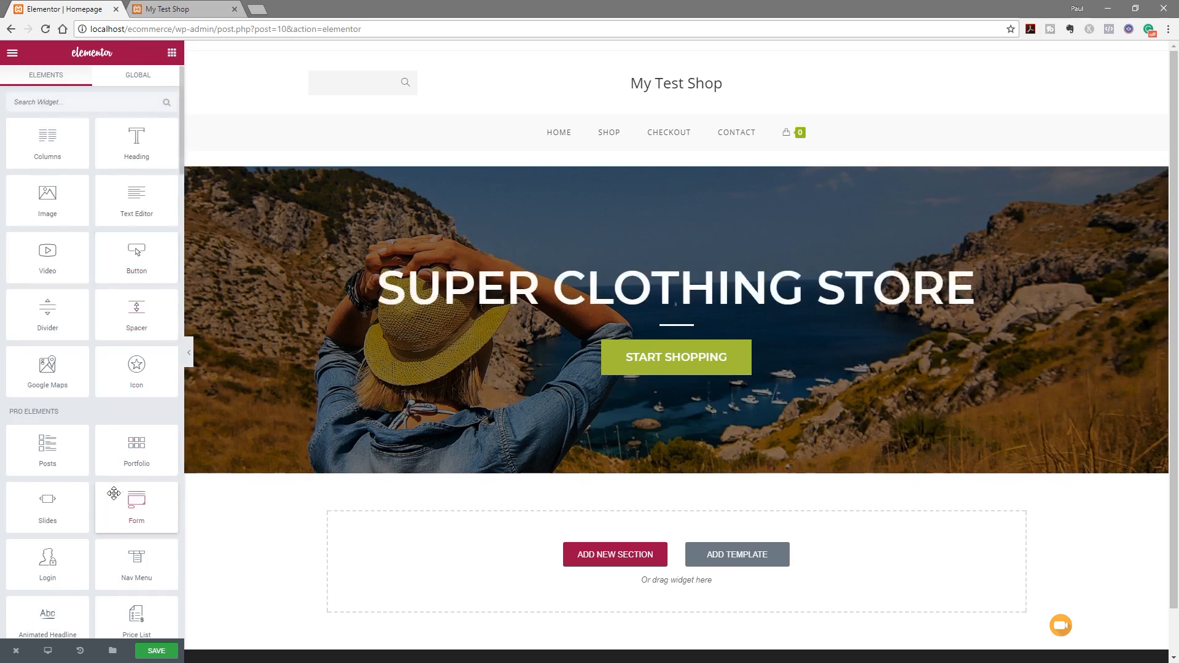
{"action": "scroll", "coordinate": [123, 441], "scroll_direction": "down", "scroll_amount": 2}
{"action": "scroll", "coordinate": [123, 441], "scroll_direction": "down", "scroll_amount": 1}
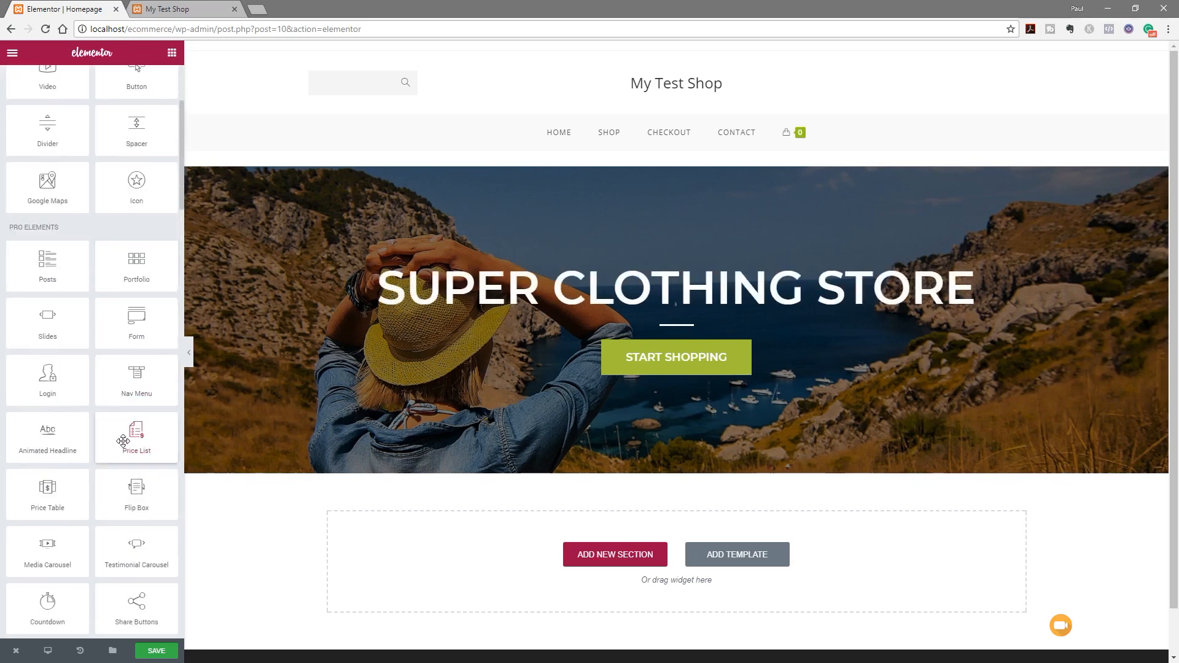
{"action": "scroll", "coordinate": [123, 441], "scroll_direction": "down", "scroll_amount": 5}
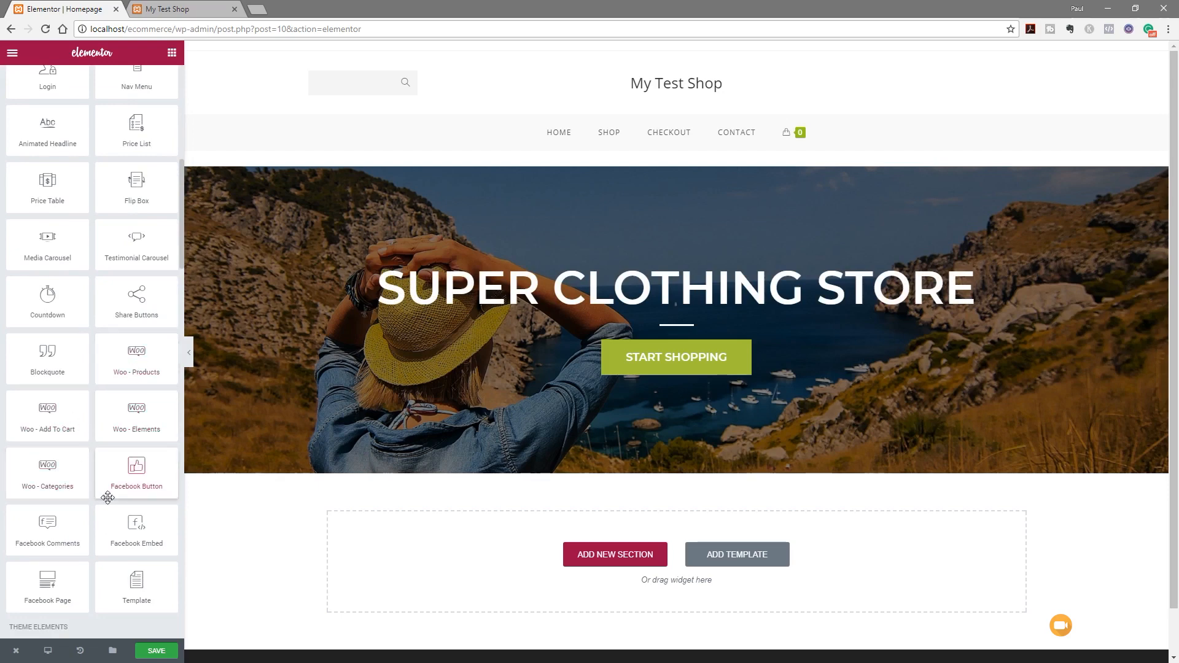
{"action": "scroll", "coordinate": [108, 498], "scroll_direction": "down", "scroll_amount": 2}
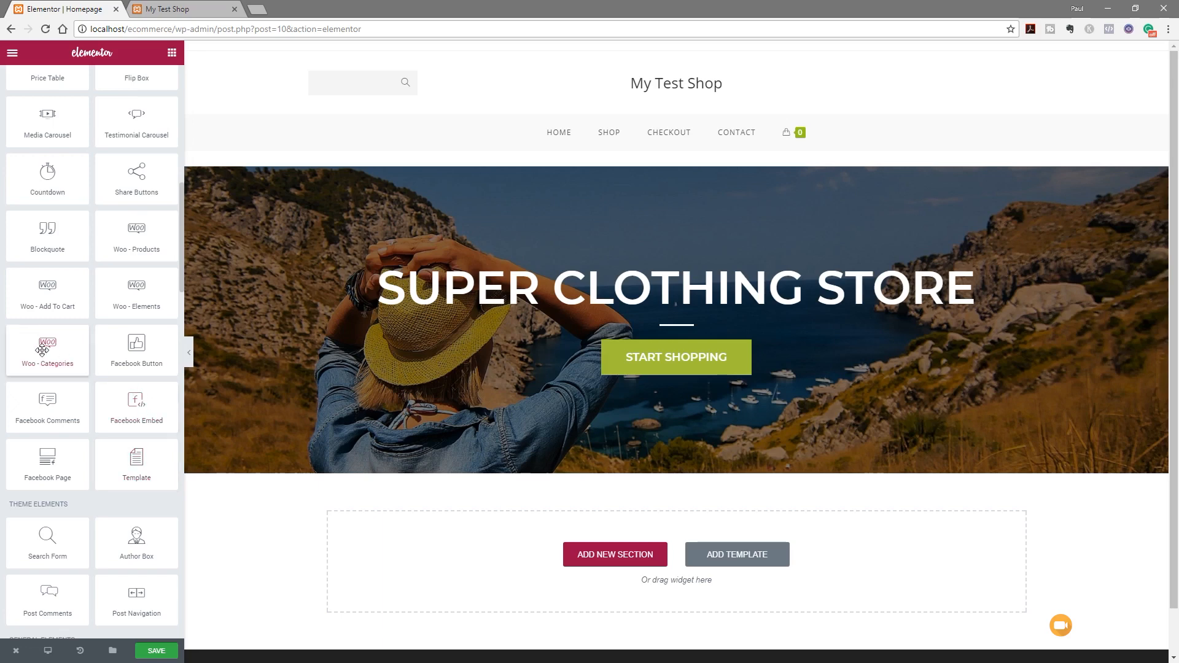
Drop a Woo Products grid below the hero, trying 3 and 5 columns before settling on 4
{"action": "left_click_drag", "start_coordinate": [120, 234], "coordinate": [430, 563]}
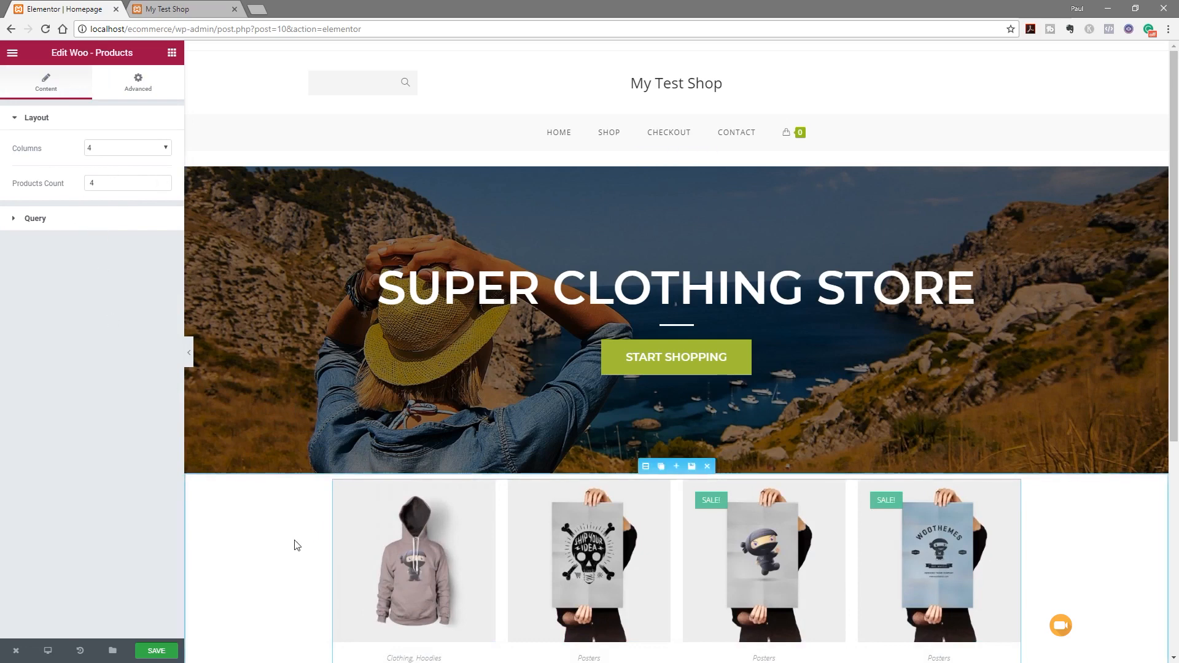
{"action": "scroll", "coordinate": [296, 546], "scroll_direction": "down", "scroll_amount": 3}
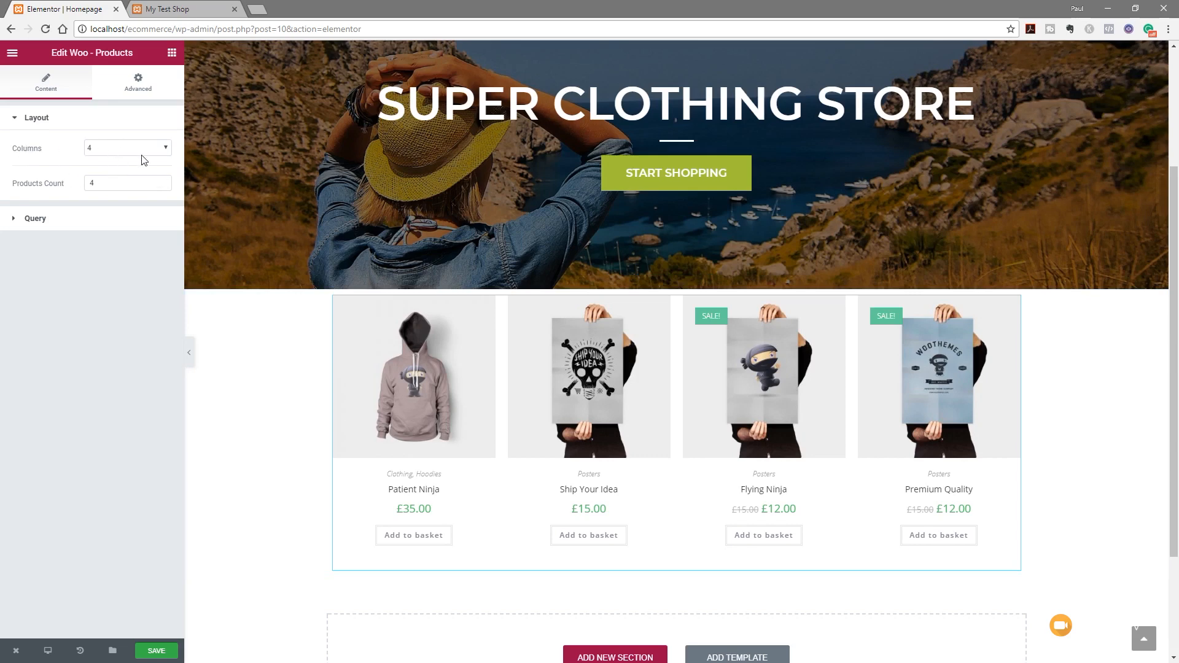
{"action": "left_click", "coordinate": [166, 150]}
{"action": "left_click", "coordinate": [124, 178]}
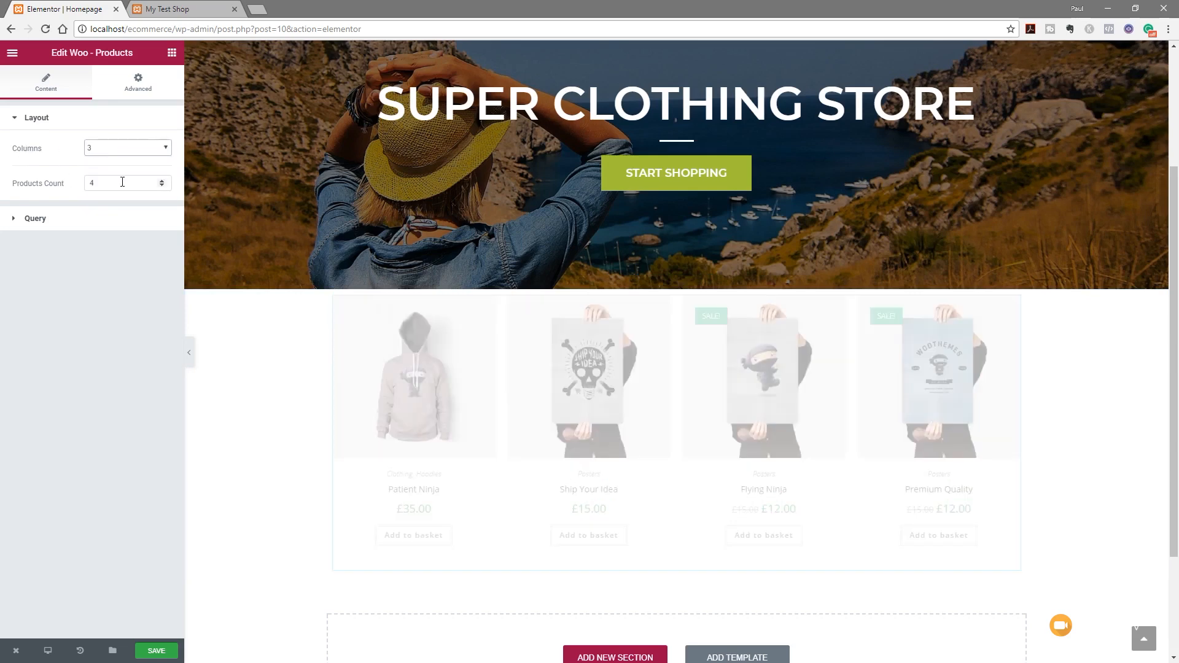
{"action": "left_click", "coordinate": [146, 150]}
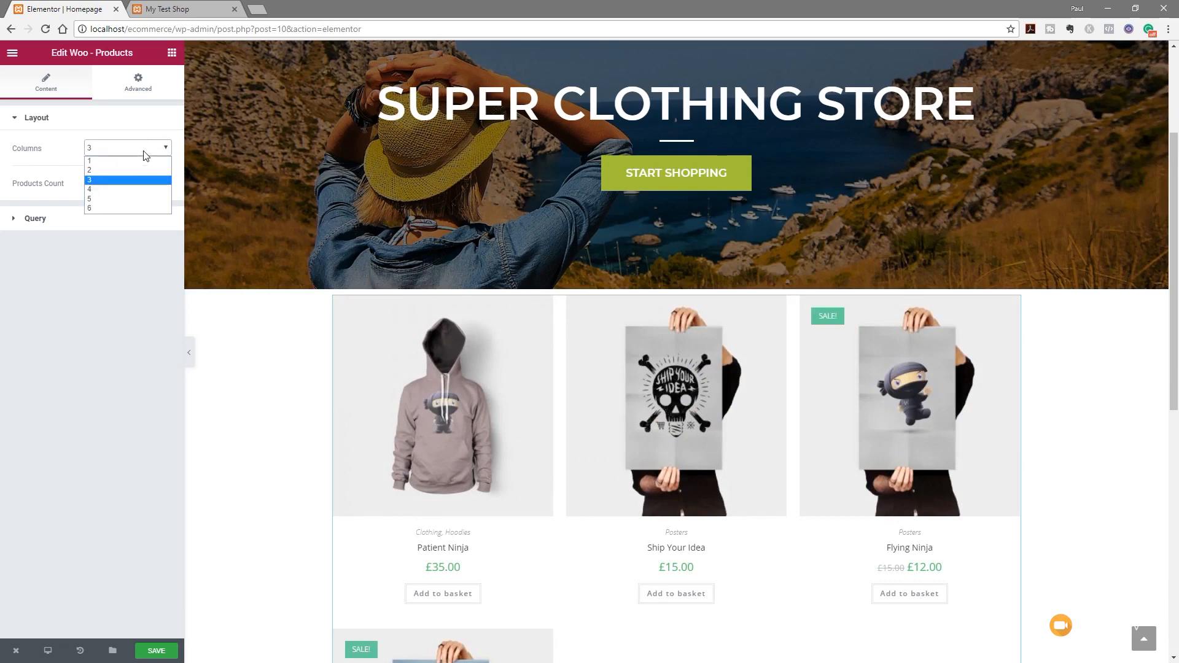
{"action": "left_click", "coordinate": [117, 202]}
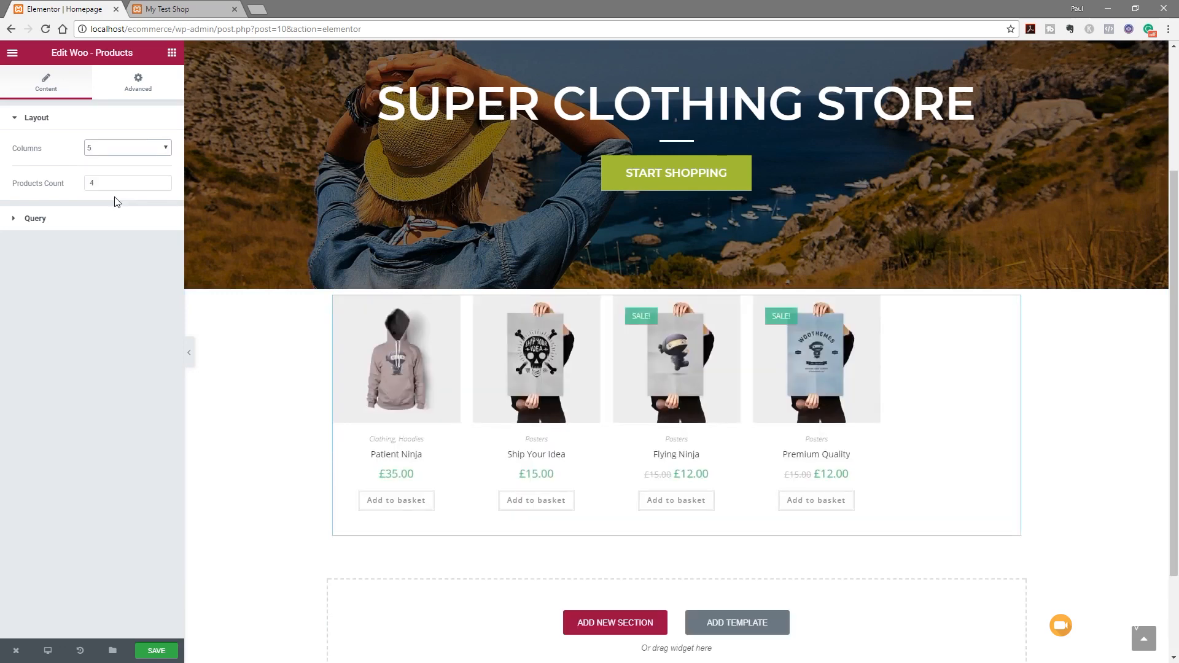
{"action": "left_click", "coordinate": [166, 148]}
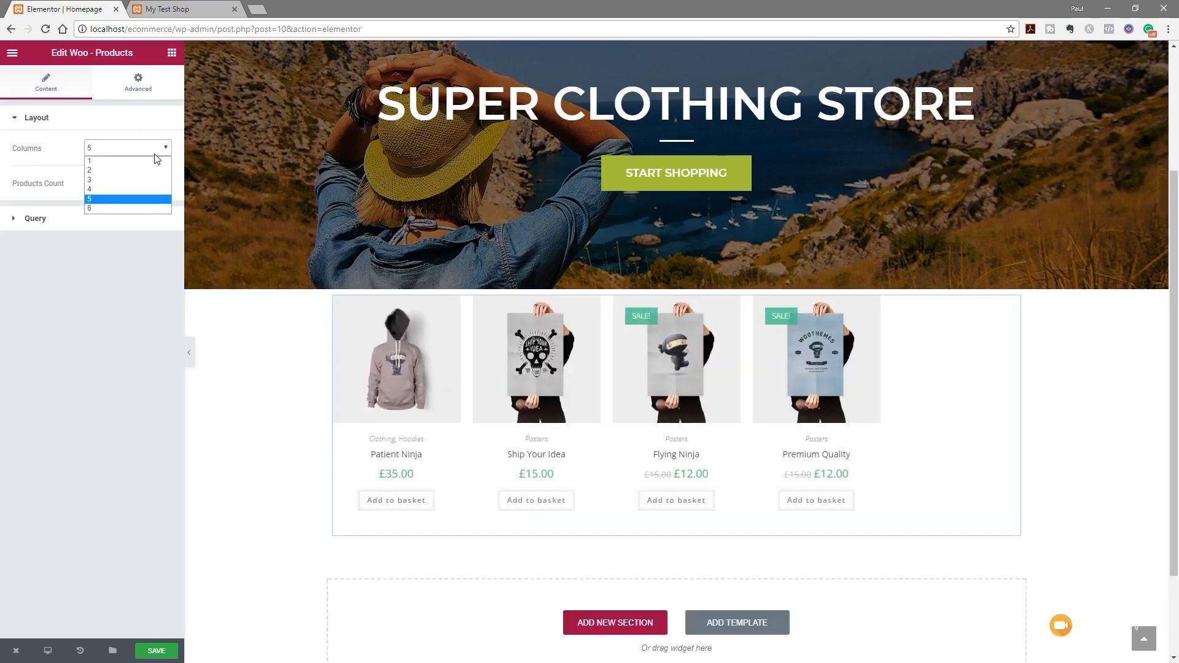
{"action": "left_click", "coordinate": [125, 188]}
{"action": "left_click_drag", "start_coordinate": [110, 183], "coordinate": [75, 184]}
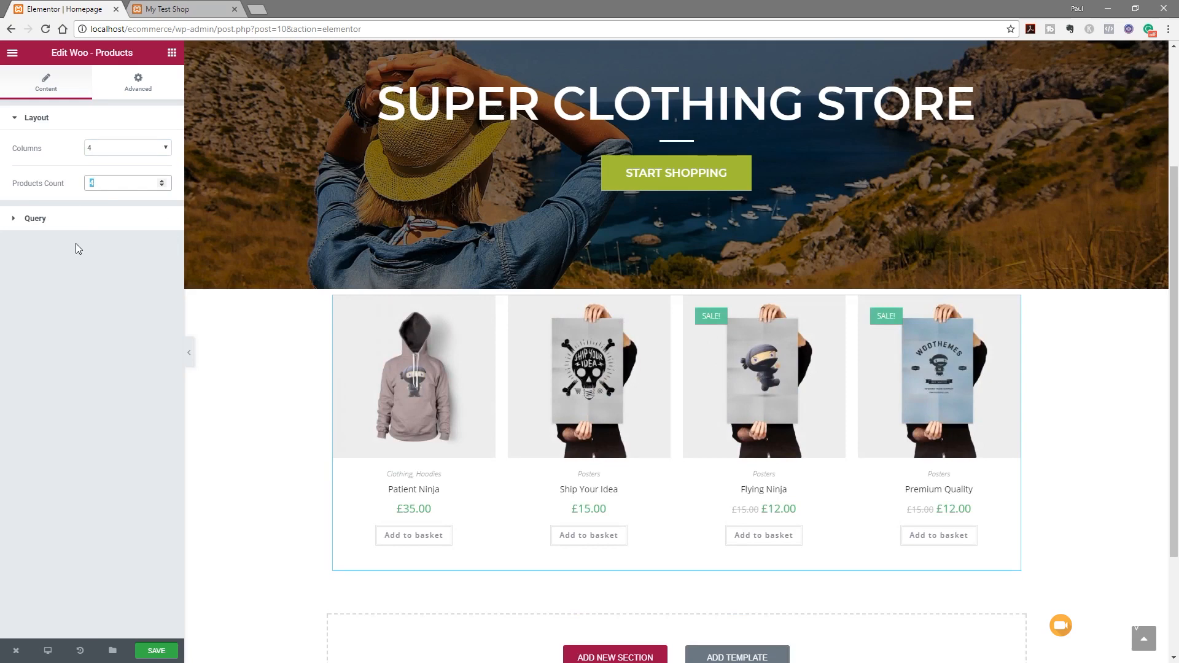
Expand the grid's Query settings and review the author, category and tag filters
{"action": "left_click", "coordinate": [38, 221]}
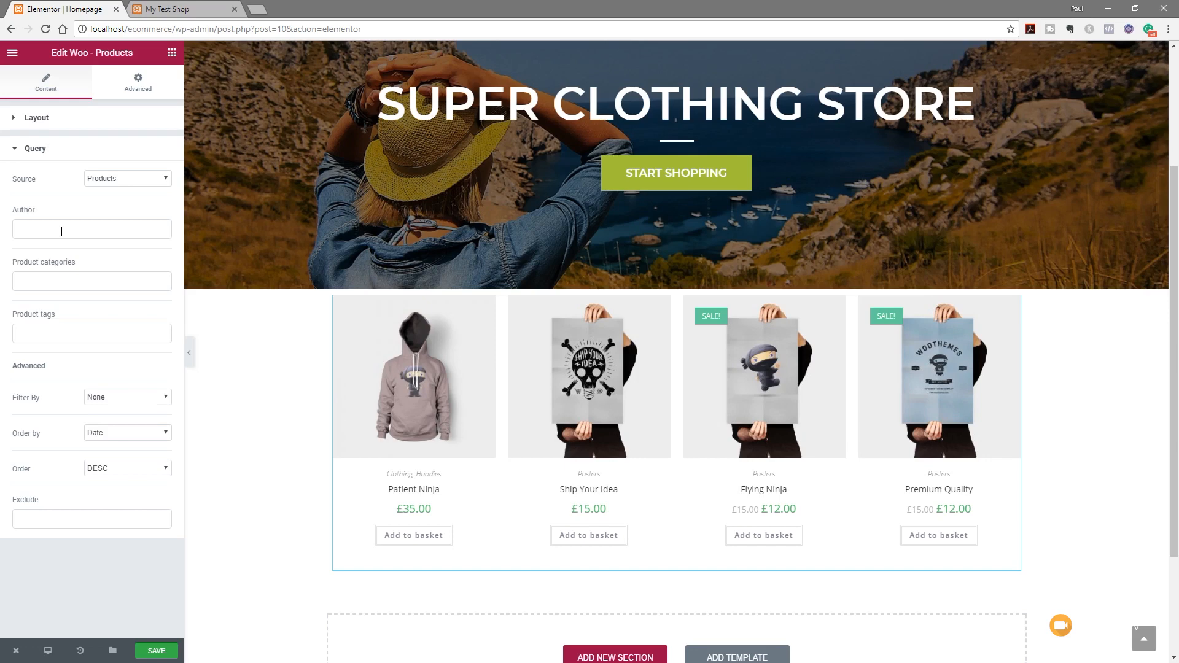
{"action": "left_click", "coordinate": [51, 280]}
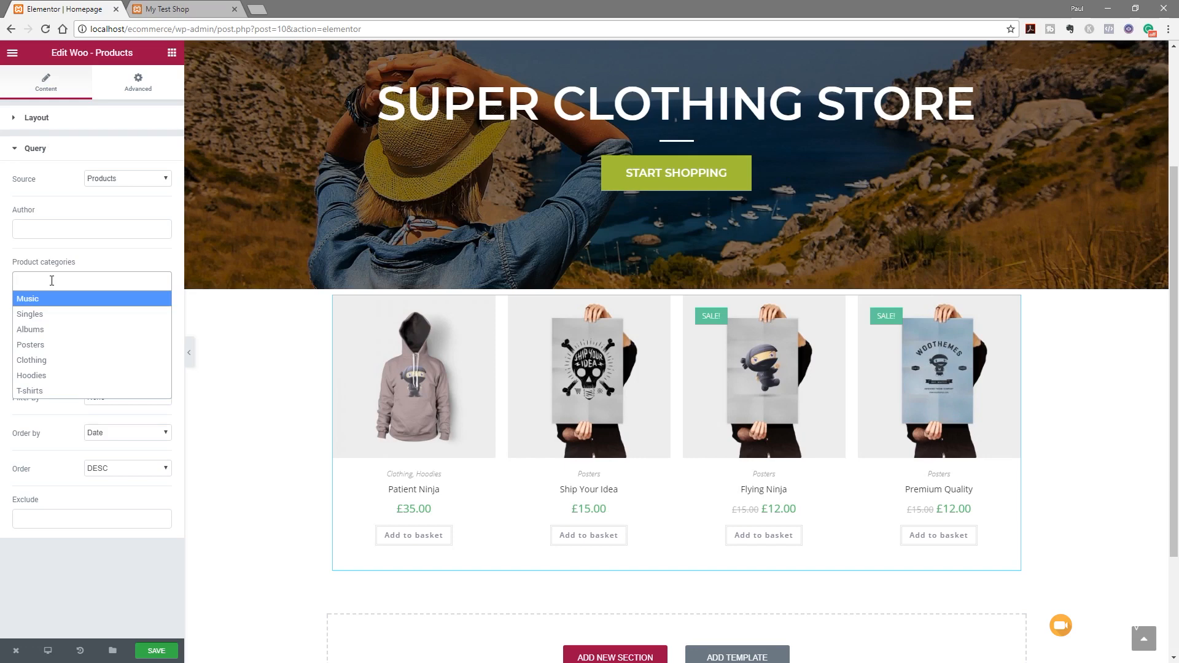
{"action": "left_click", "coordinate": [60, 230]}
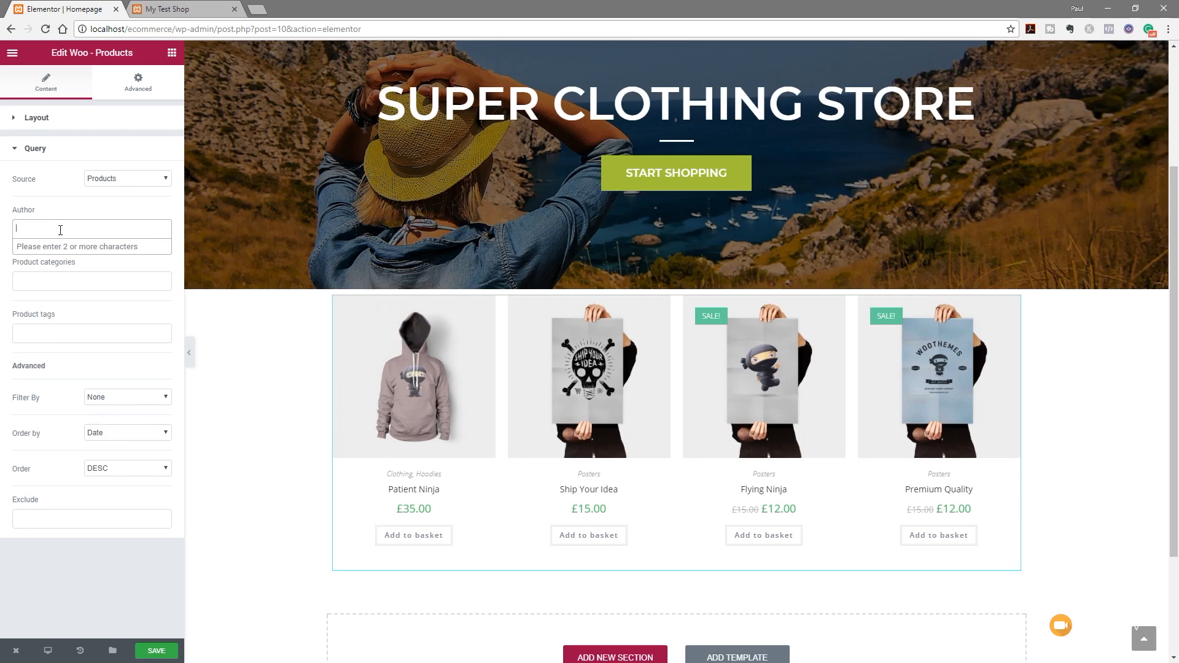
{"action": "left_click", "coordinate": [60, 334]}
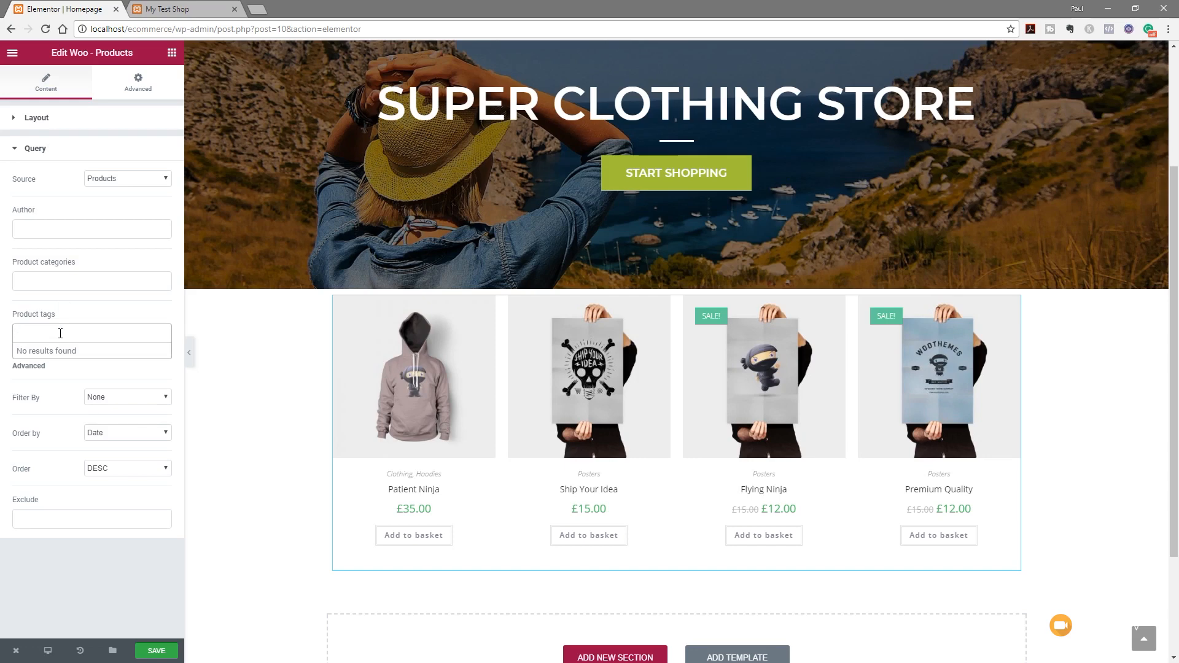
{"action": "left_click", "coordinate": [80, 570]}
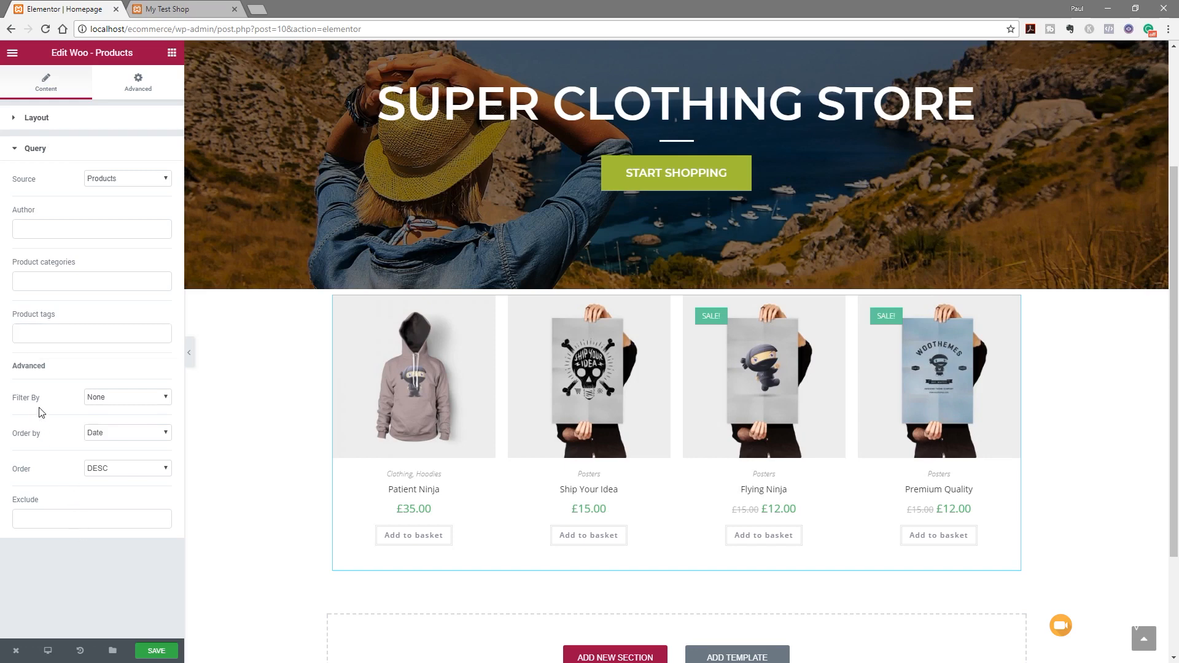
Keep the query's Filter By at None, ordered by Date, descending
{"action": "left_click", "coordinate": [103, 400]}
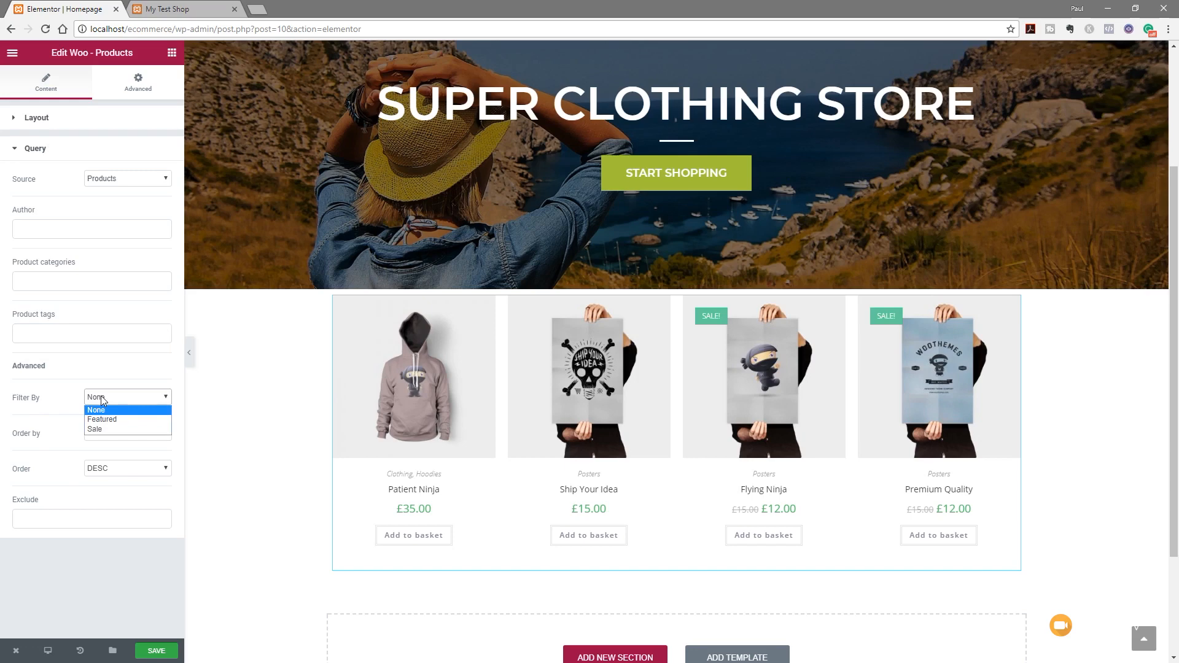
{"action": "left_click", "coordinate": [80, 396]}
{"action": "left_click", "coordinate": [114, 433]}
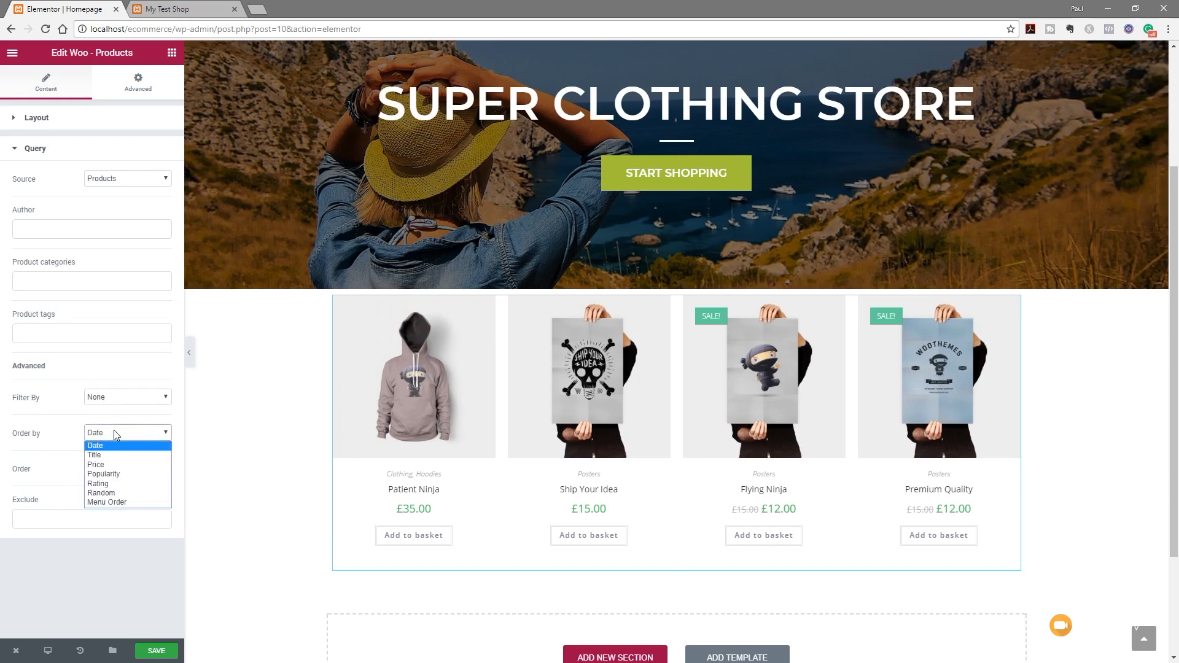
{"action": "left_click", "coordinate": [114, 433]}
{"action": "left_click", "coordinate": [105, 471]}
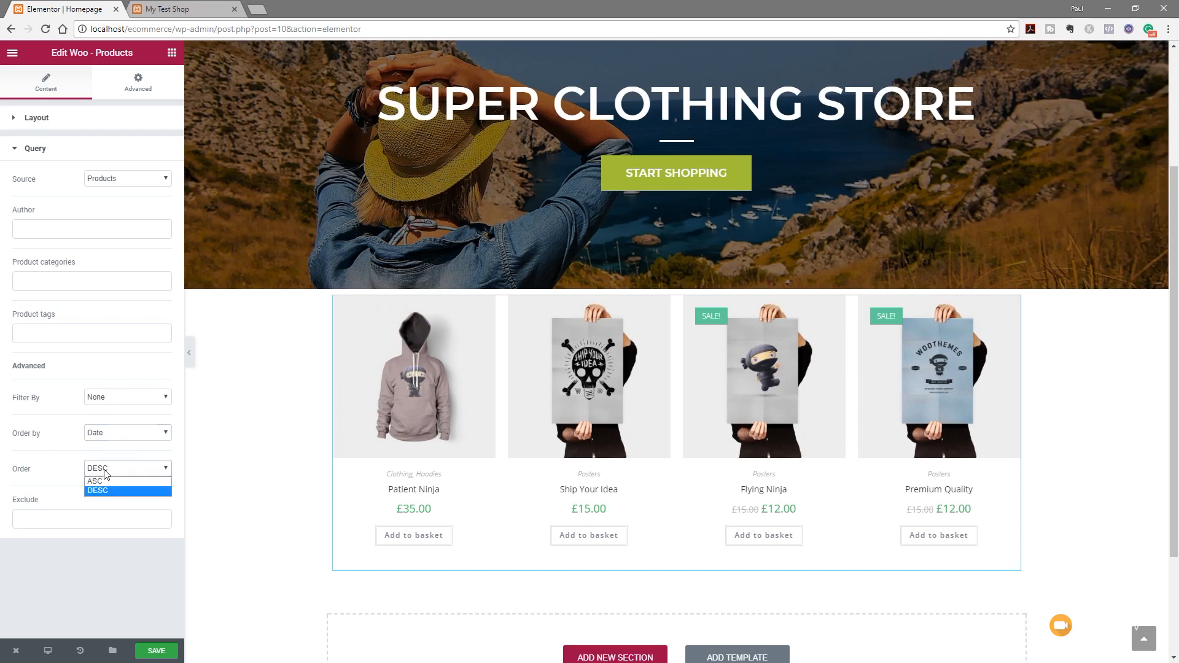
{"action": "left_click", "coordinate": [65, 604]}
Try a Manual Selection exclusion, then remove it so no products are excluded
{"action": "left_click", "coordinate": [77, 520]}
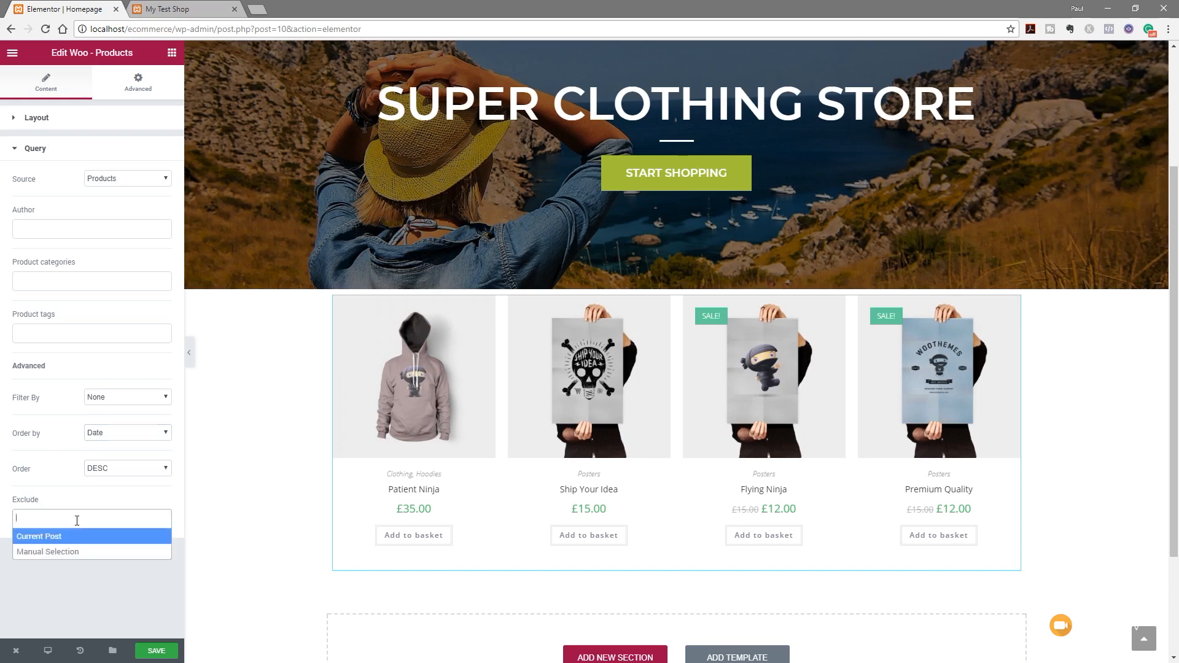
{"action": "left_click", "coordinate": [69, 551]}
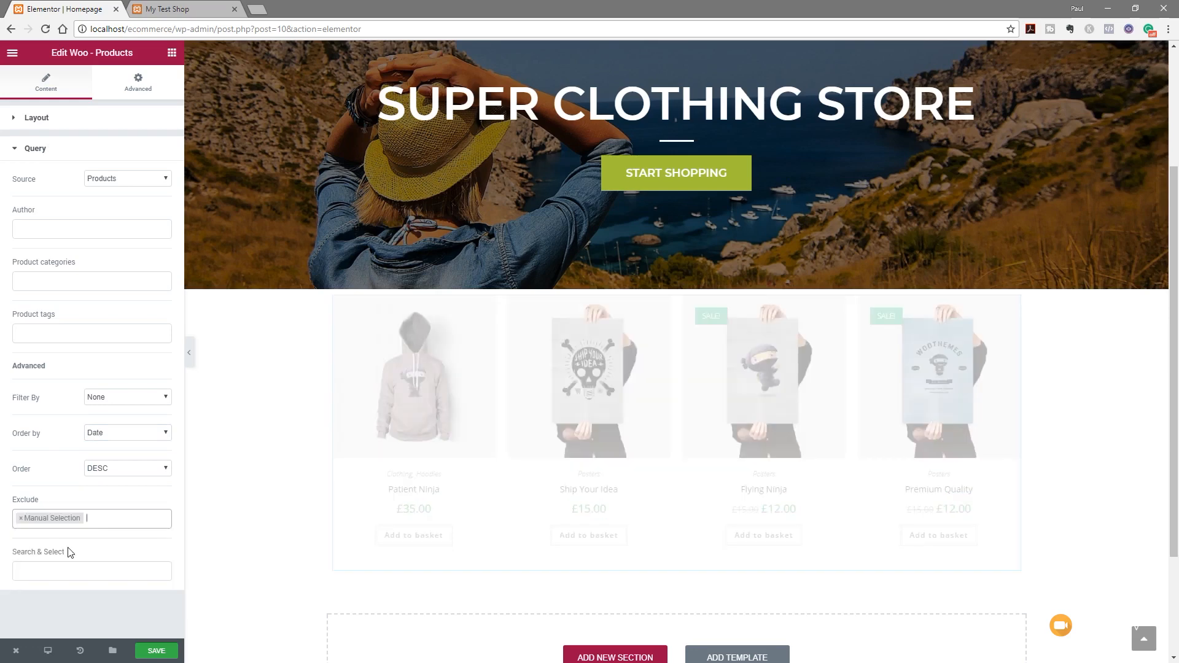
{"action": "left_click", "coordinate": [43, 574]}
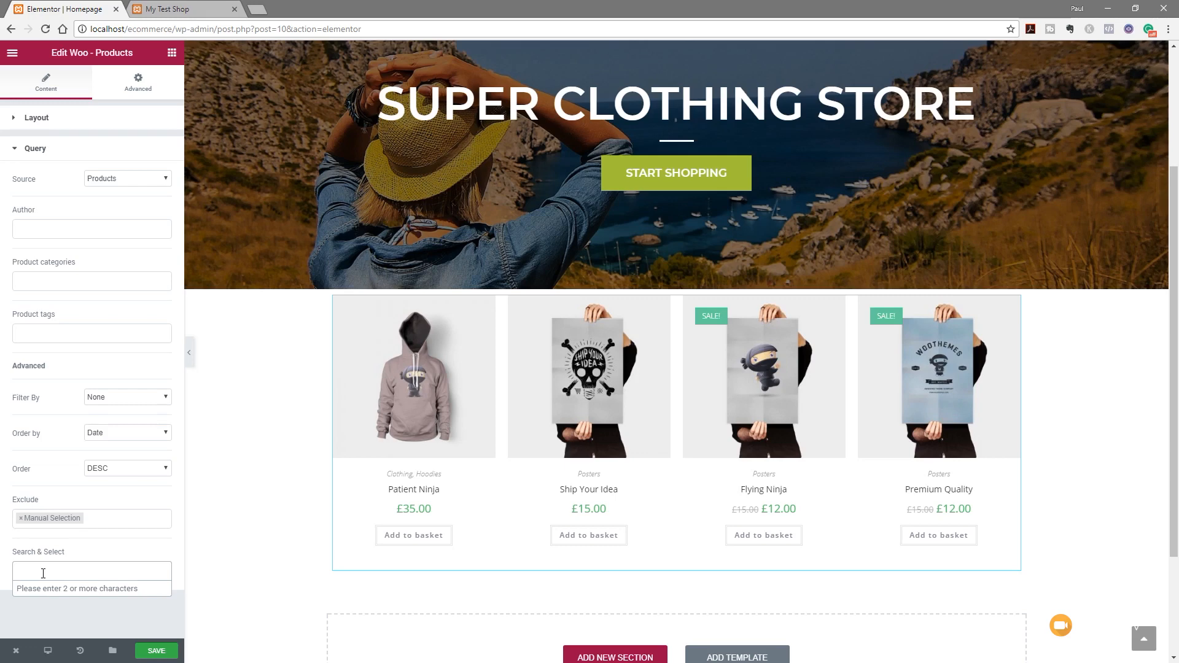
{"action": "left_click", "coordinate": [21, 518]}
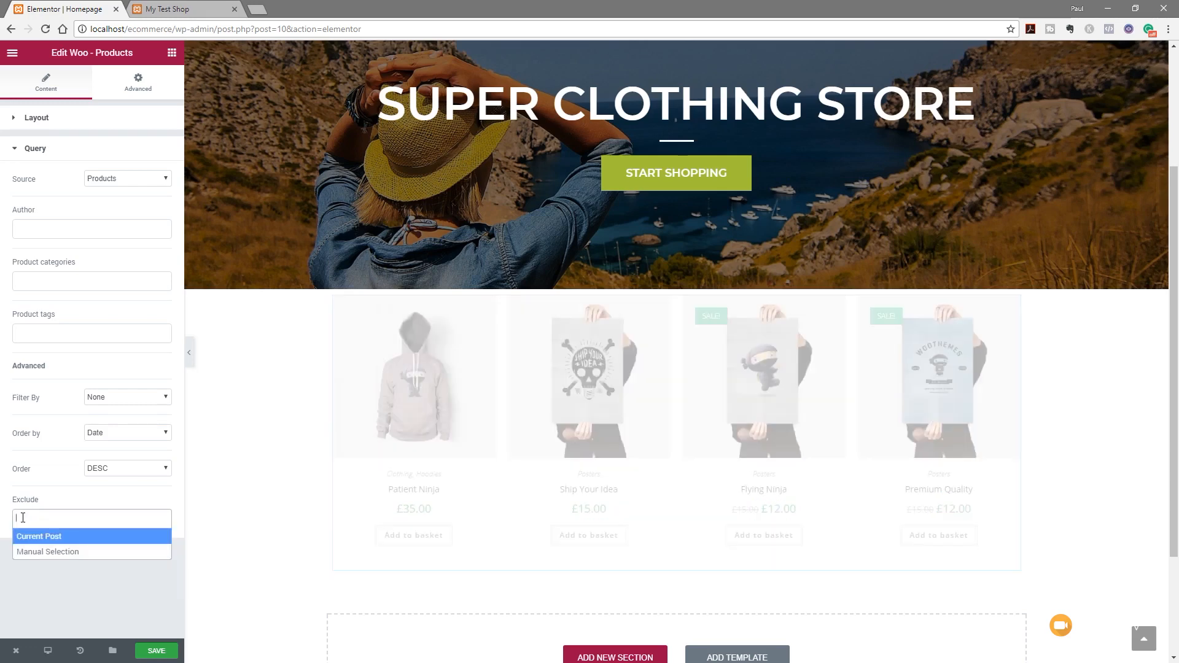
{"action": "left_click", "coordinate": [77, 595]}
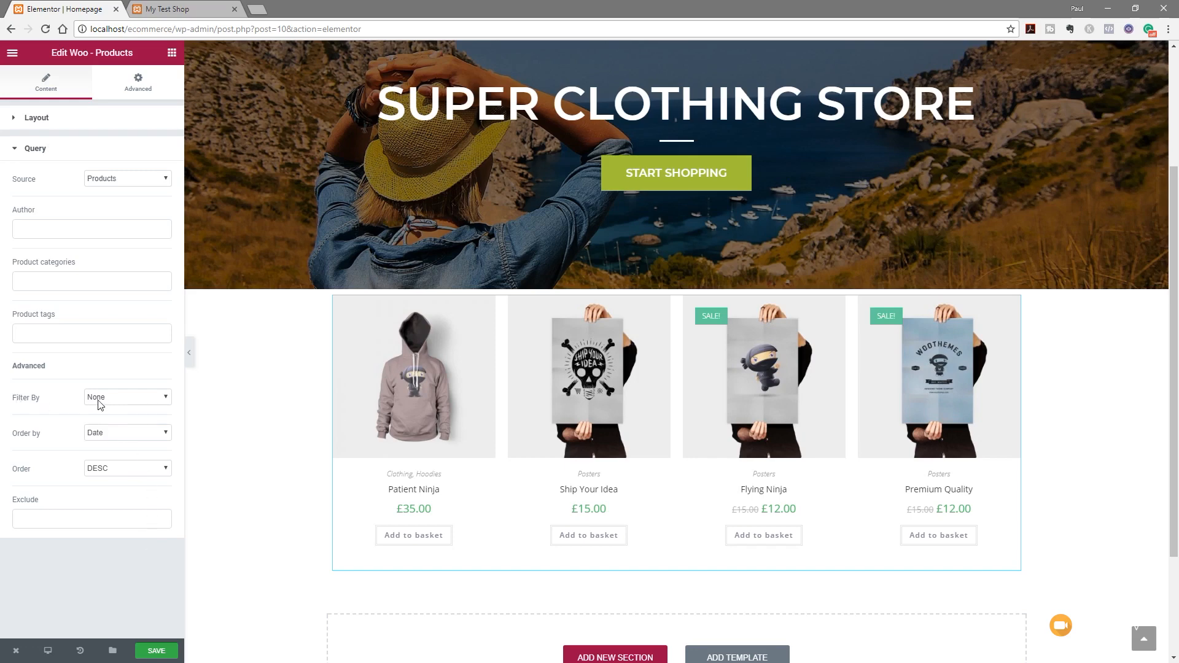
Filter the products grid to Featured products only and save the homepage
{"action": "left_click", "coordinate": [131, 399]}
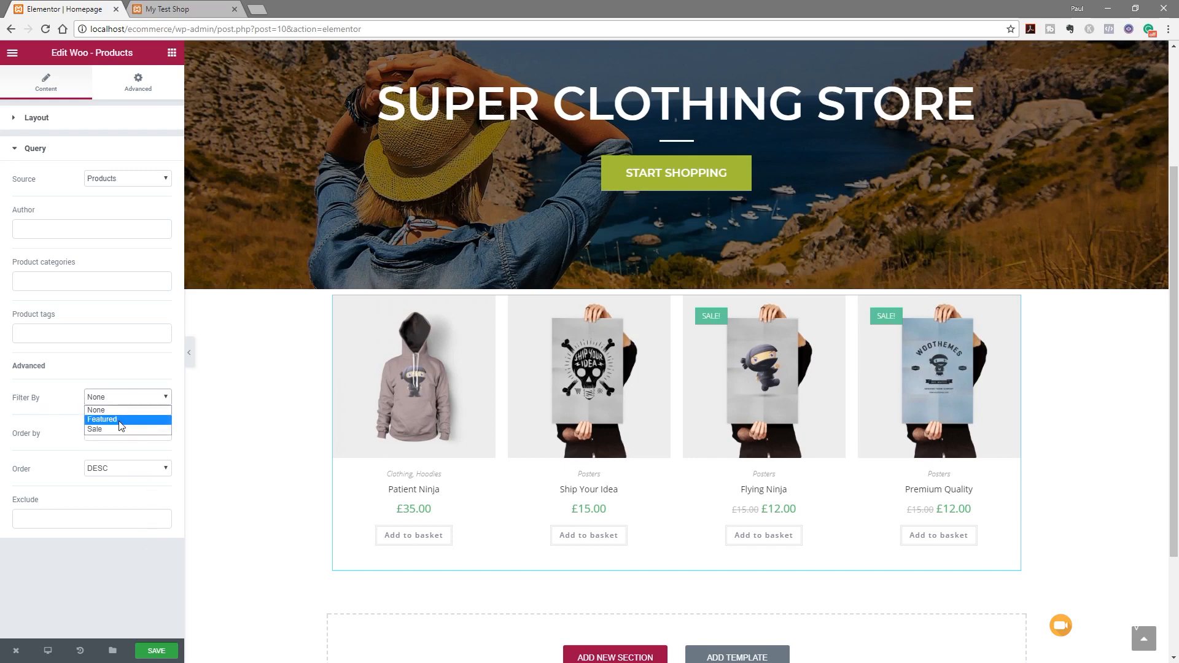
{"action": "left_click", "coordinate": [120, 420]}
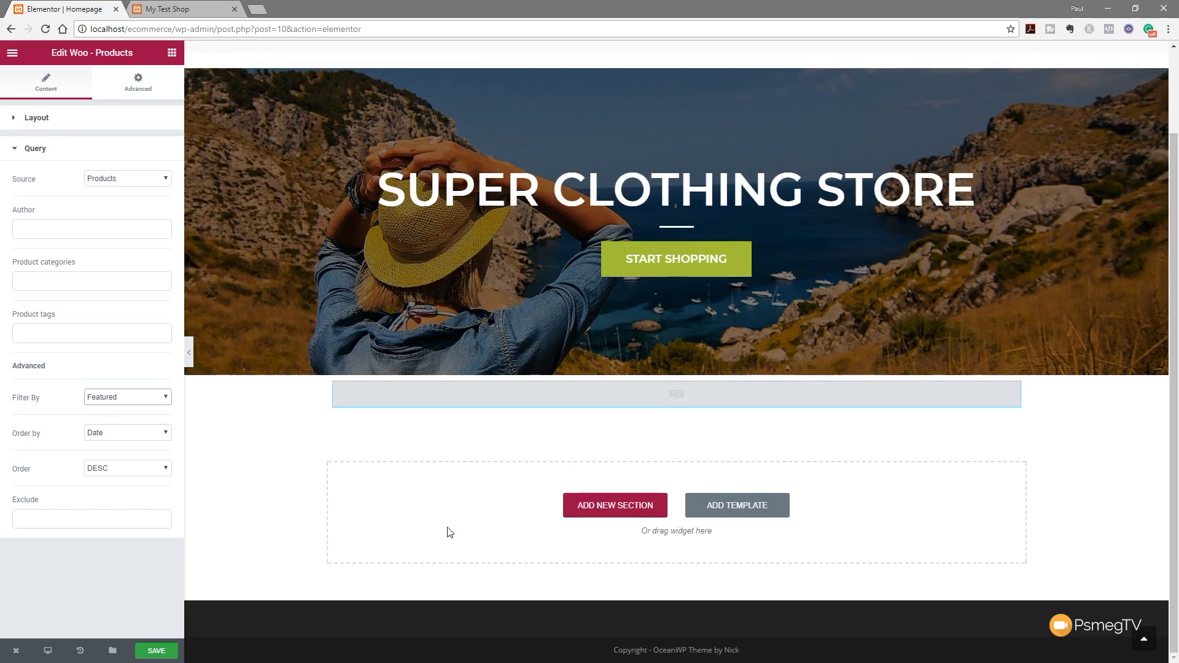
{"action": "left_click", "coordinate": [167, 654]}
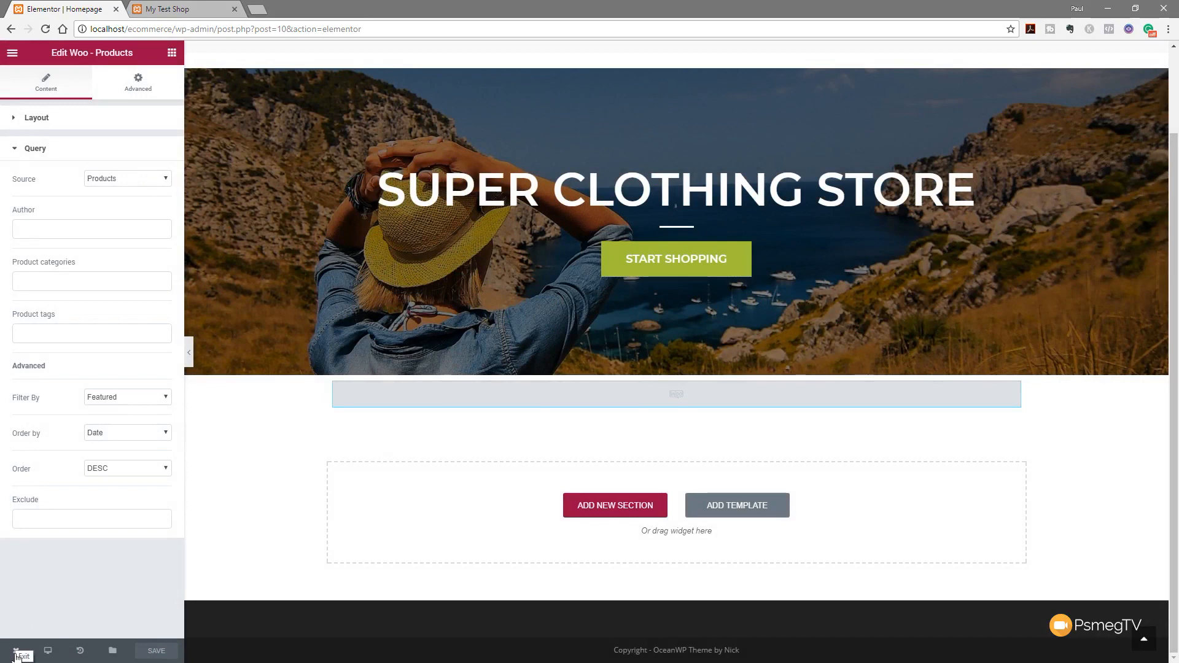
Return to the homepage's dashboard edit screen and update the published page
{"action": "mouse_move", "coordinate": [16, 656]}
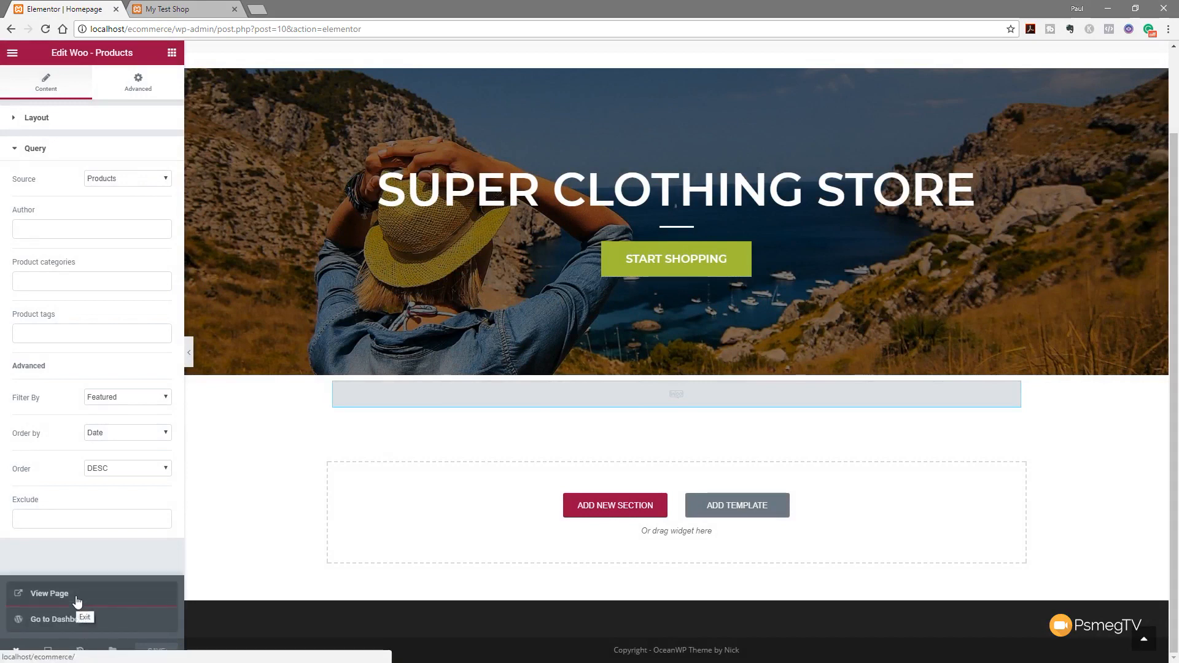
{"action": "left_click", "coordinate": [72, 618]}
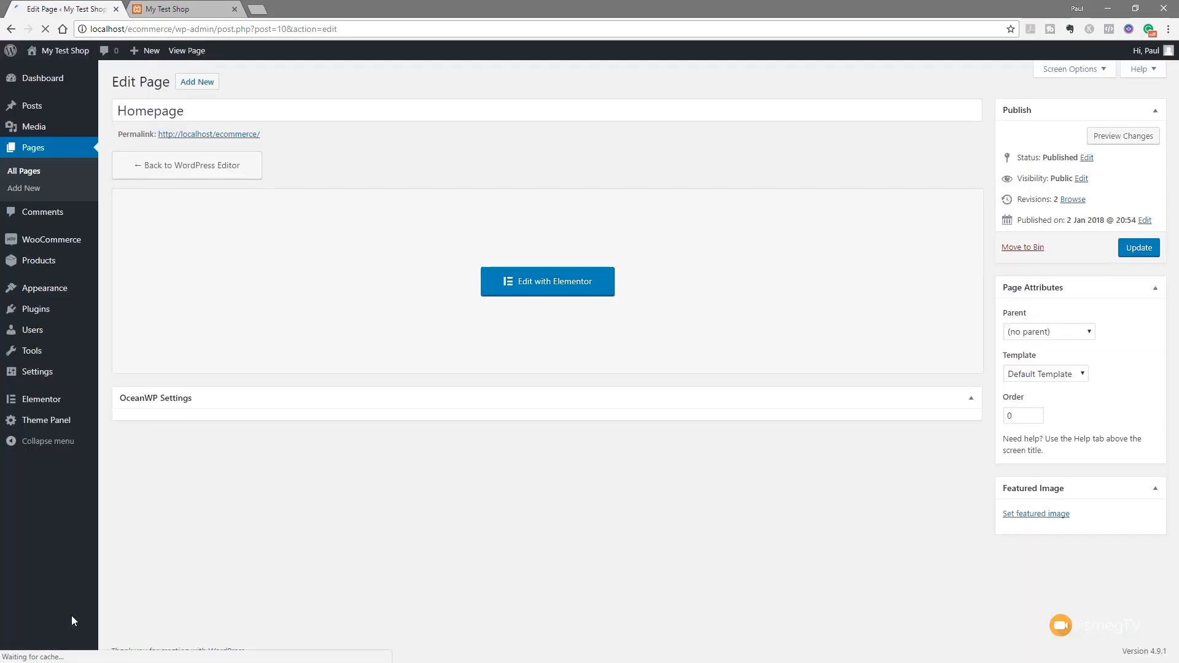
{"action": "left_click", "coordinate": [1142, 249]}
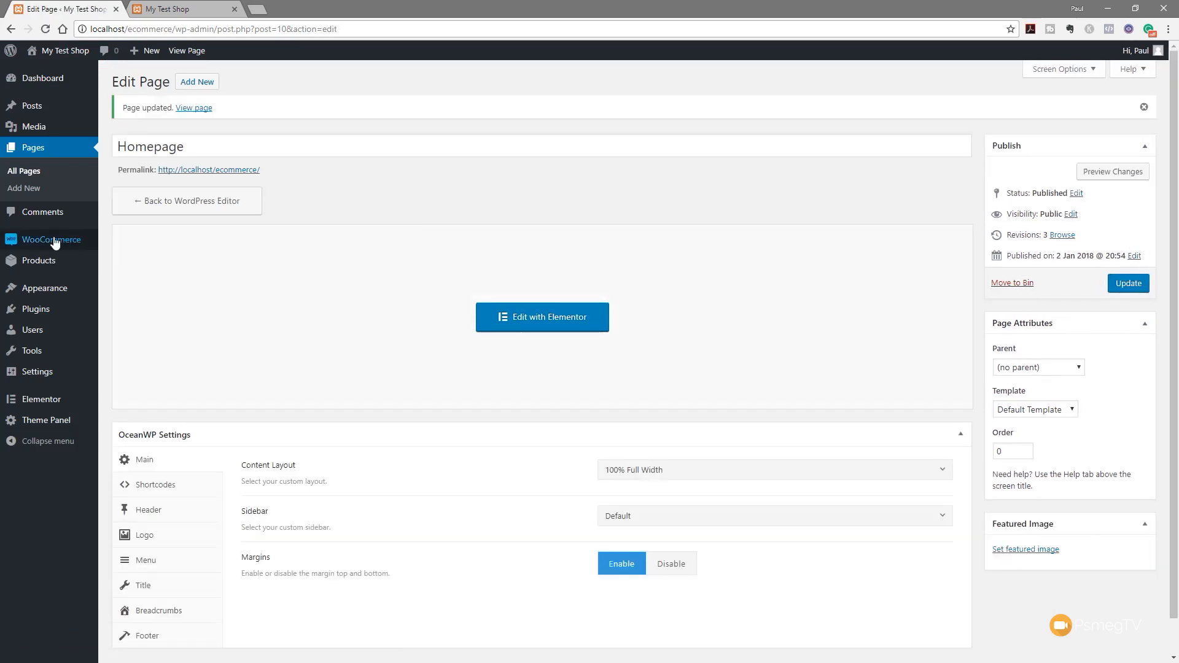
Mark Patient Ninja, Ship Your Idea, Flying Ninja and Premium Quality as featured products
{"action": "mouse_move", "coordinate": [49, 260]}
{"action": "left_click", "coordinate": [127, 263]}
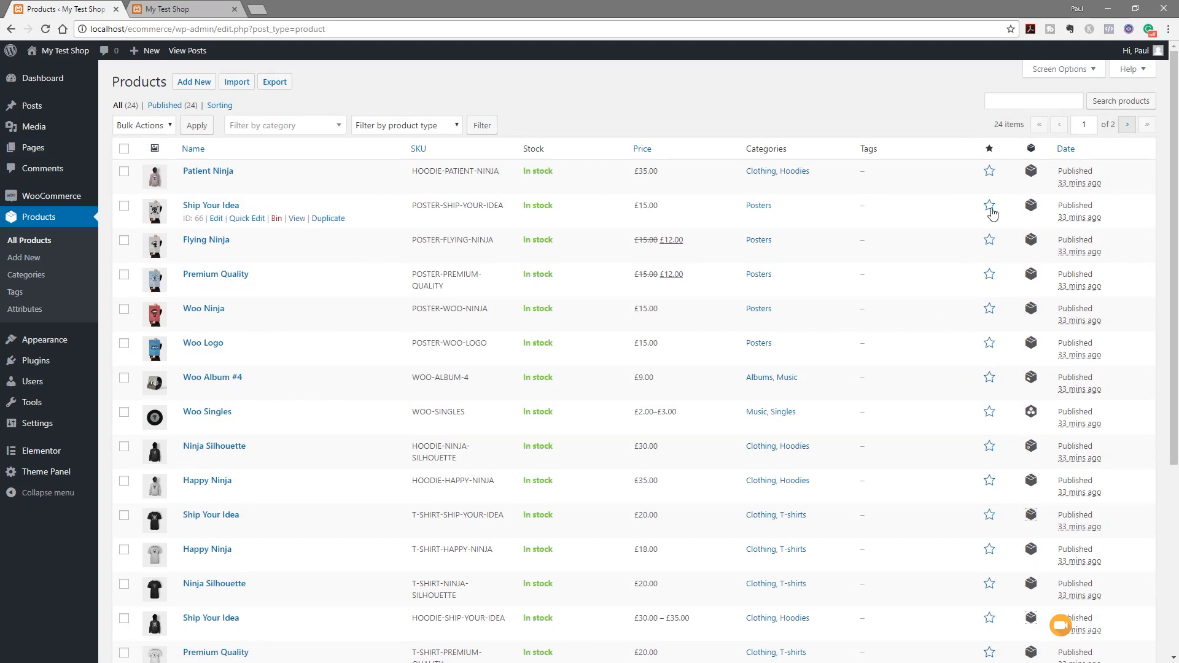
{"action": "left_click", "coordinate": [989, 206]}
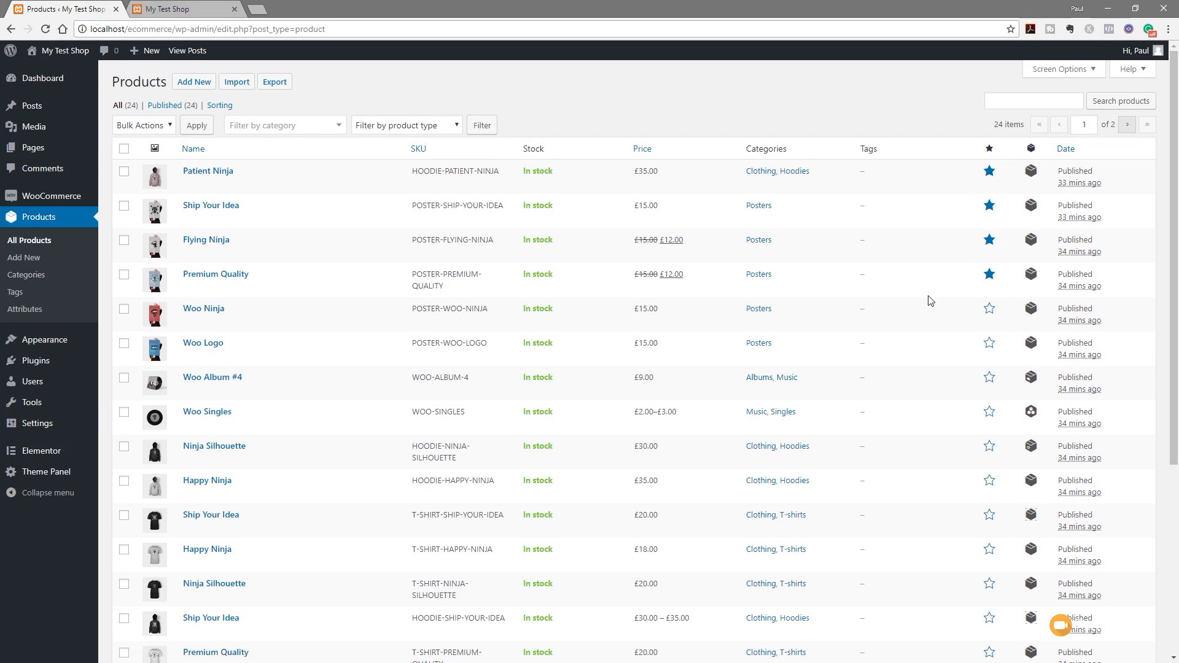
{"action": "left_click", "coordinate": [175, 10]}
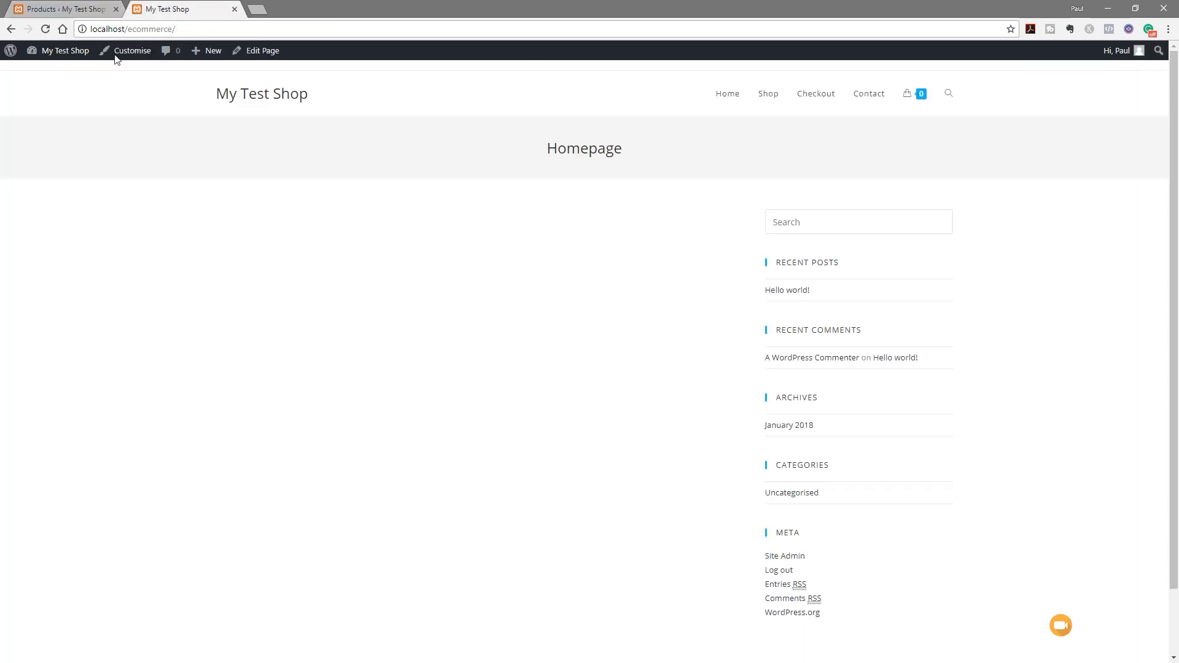
Reload the live shop homepage and scroll down to check the featured products
{"action": "left_click", "coordinate": [43, 38]}
{"action": "scroll", "coordinate": [136, 528], "scroll_direction": "down", "scroll_amount": 2}
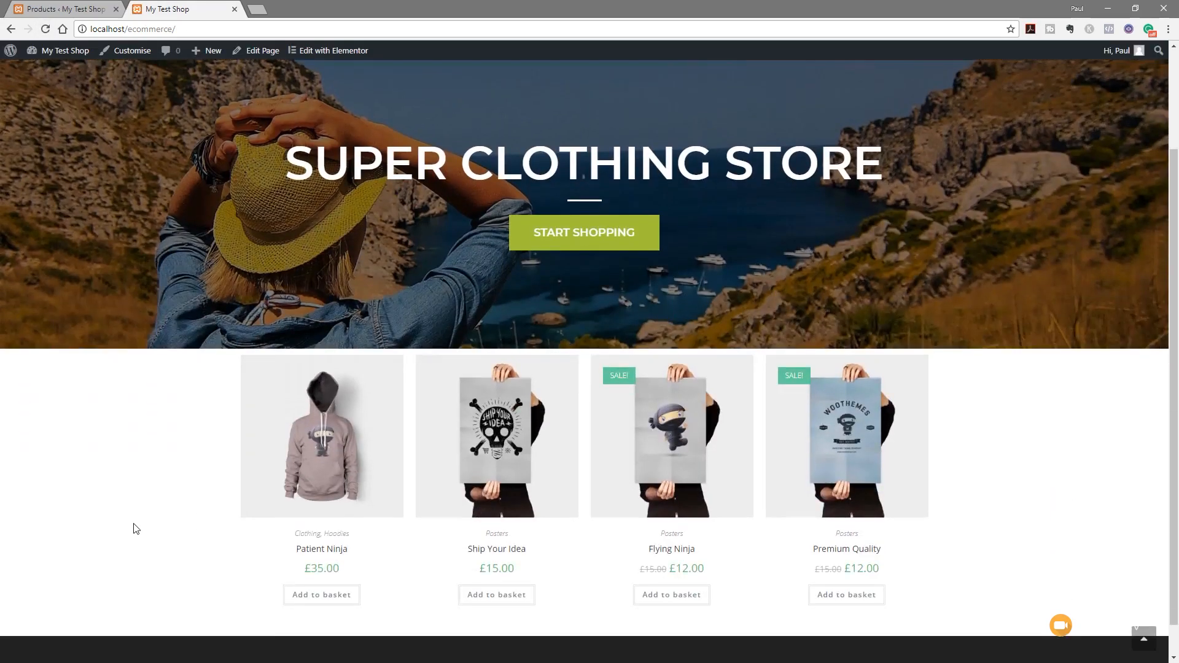
{"action": "scroll", "coordinate": [135, 529], "scroll_direction": "down", "scroll_amount": 1}
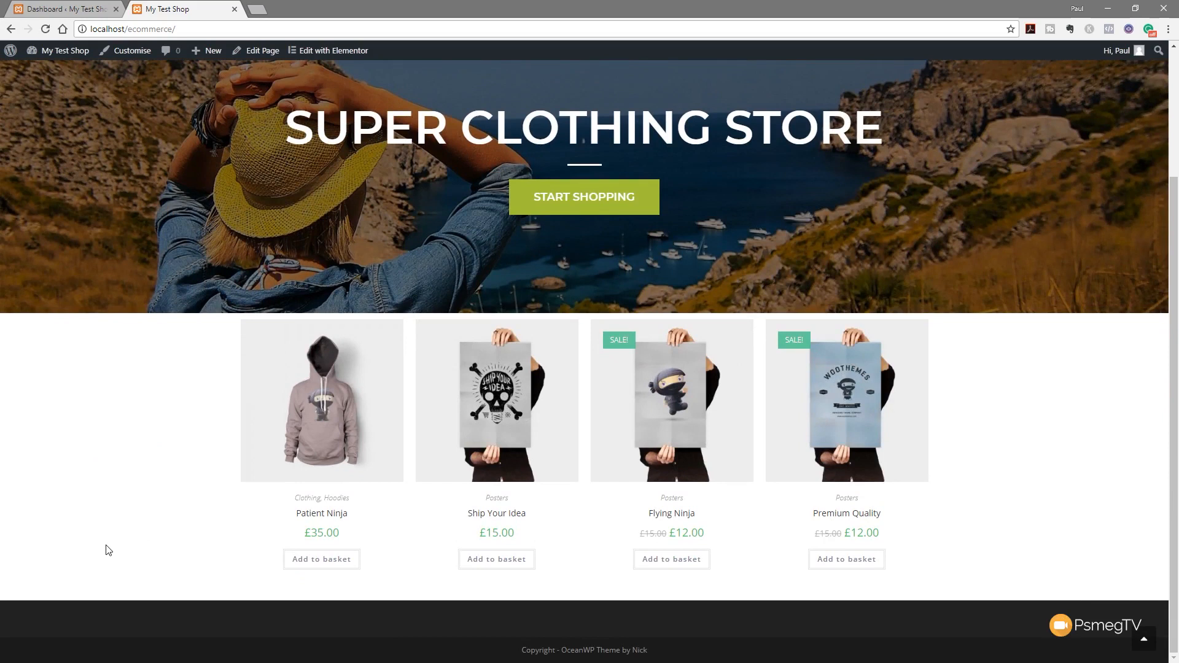
Open the Homepage from Pages > All Pages in the Elementor editor
{"action": "left_click", "coordinate": [25, 9]}
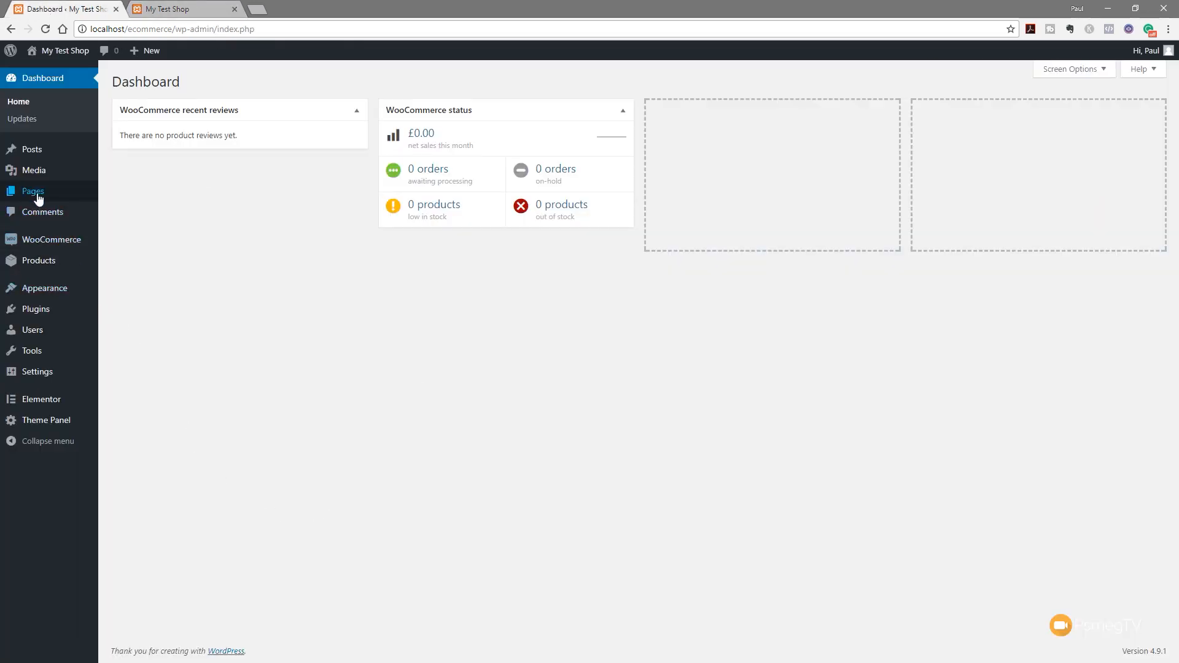
{"action": "mouse_move", "coordinate": [43, 197]}
{"action": "left_click", "coordinate": [134, 194]}
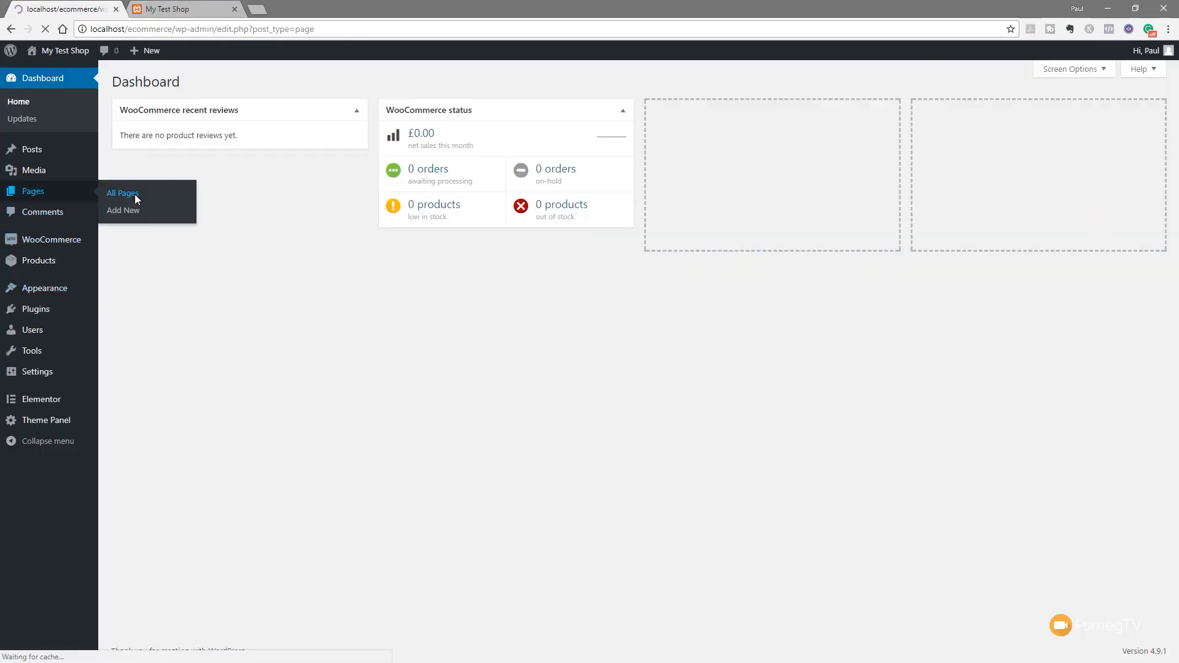
{"action": "left_click", "coordinate": [153, 276]}
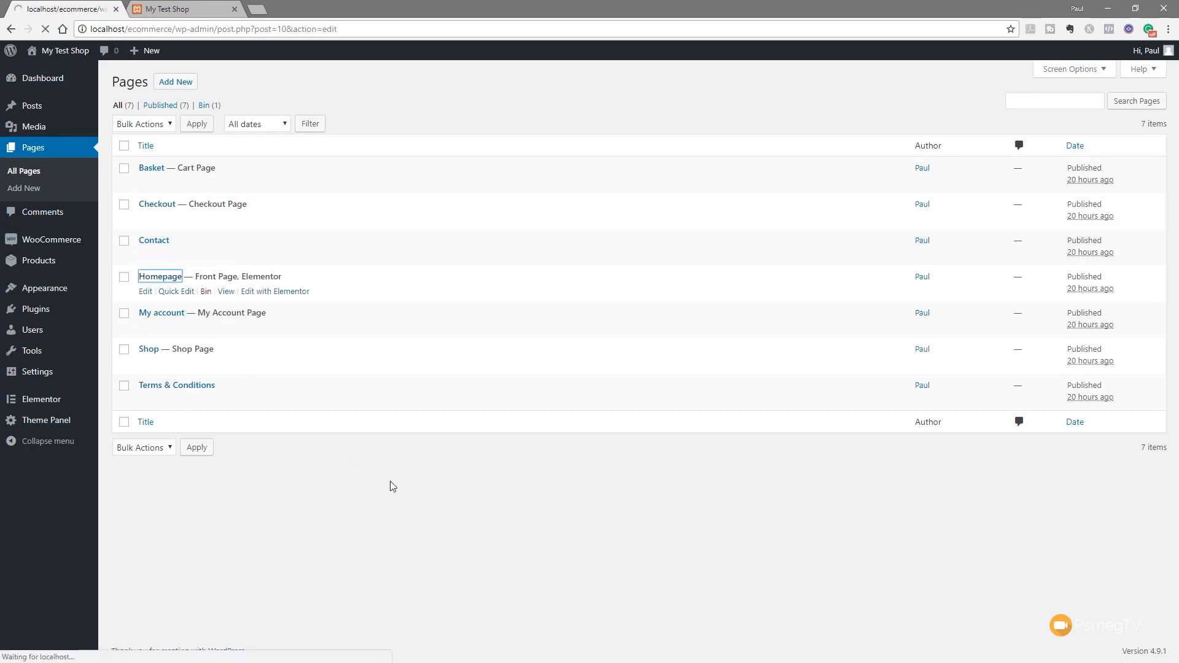
{"action": "left_click", "coordinate": [552, 289]}
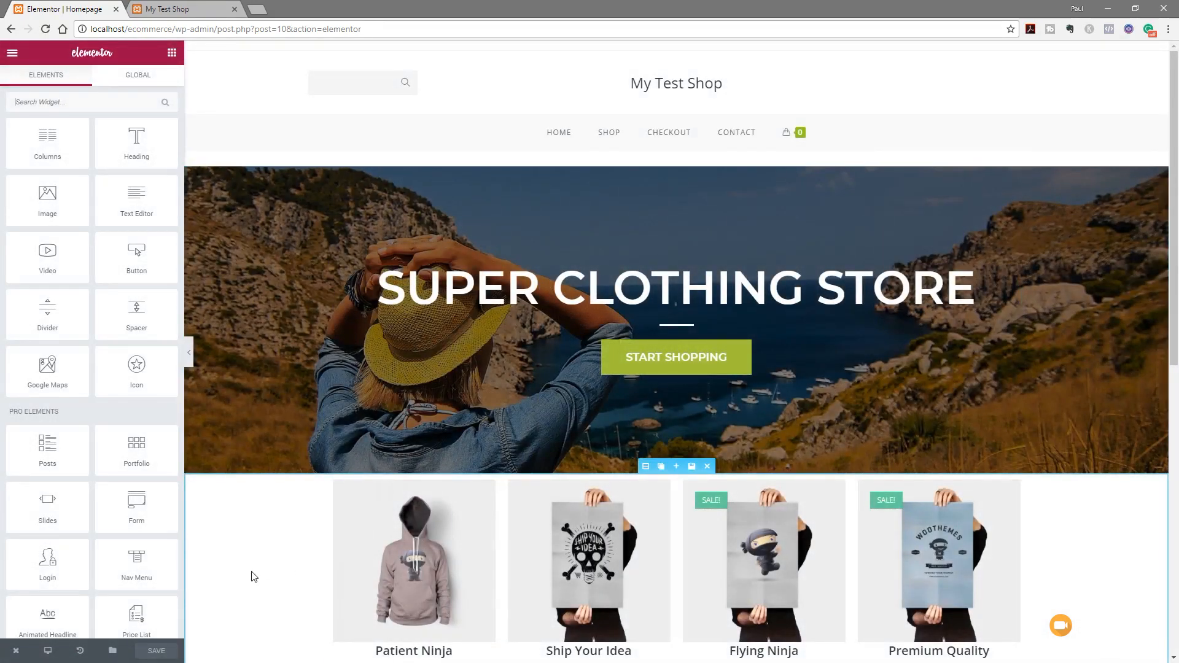
Compare the preview with the live page, then add a new section above the products grid
{"action": "scroll", "coordinate": [252, 574], "scroll_direction": "down", "scroll_amount": 5}
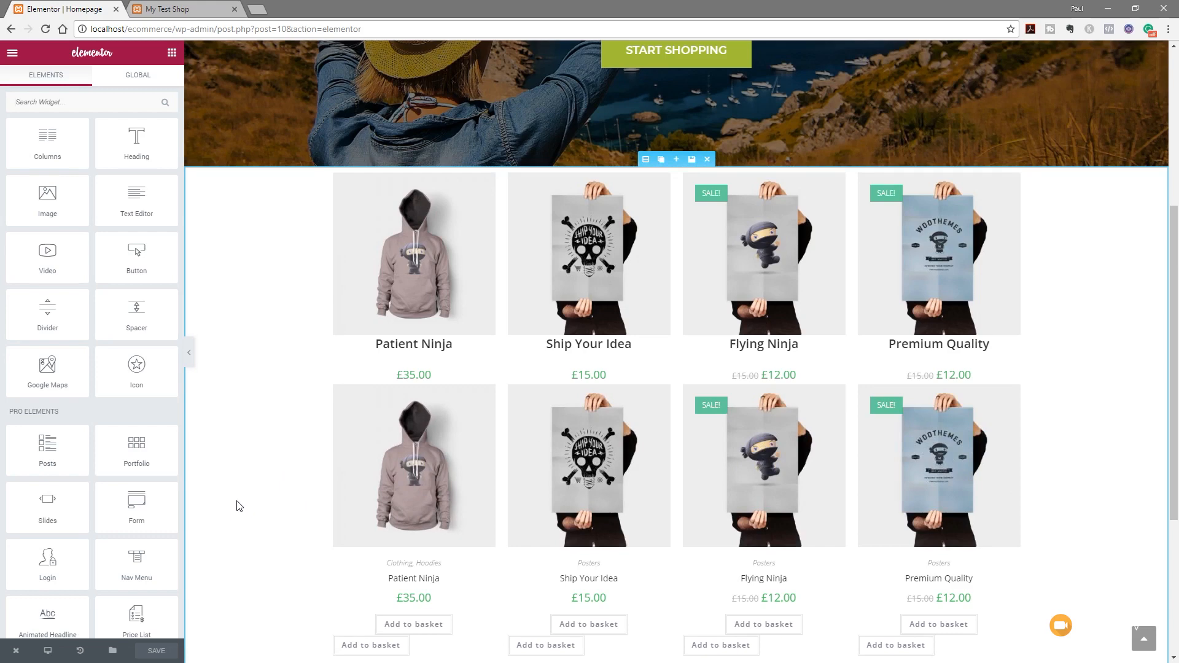
{"action": "left_click", "coordinate": [190, 360]}
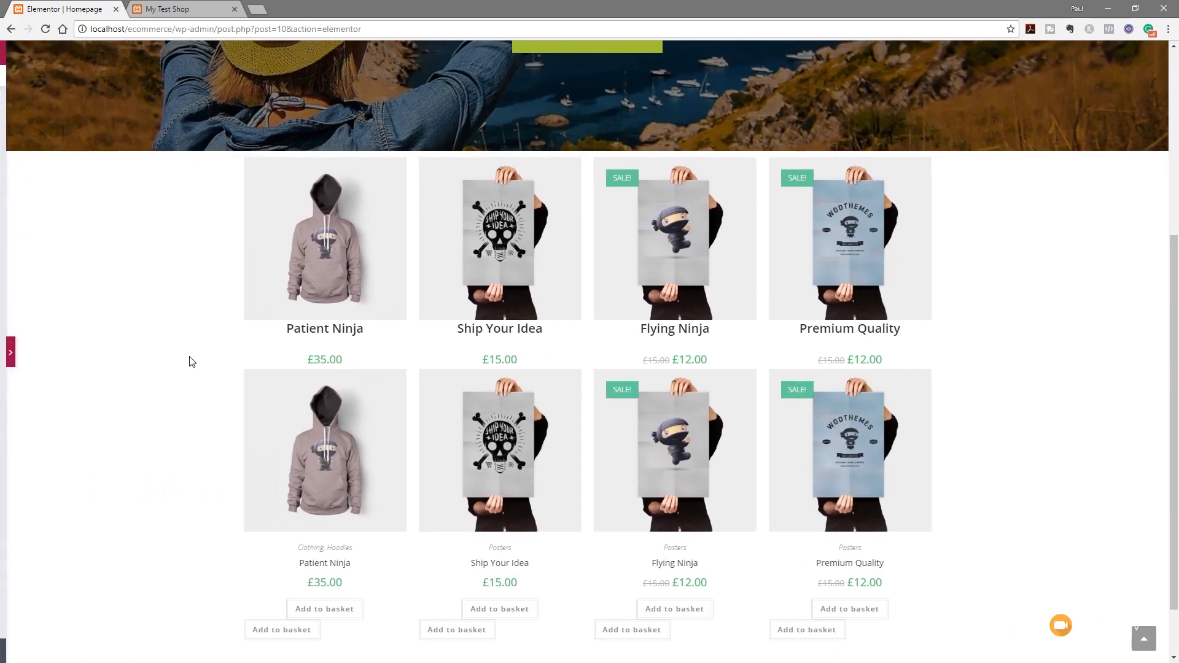
{"action": "left_click", "coordinate": [13, 354]}
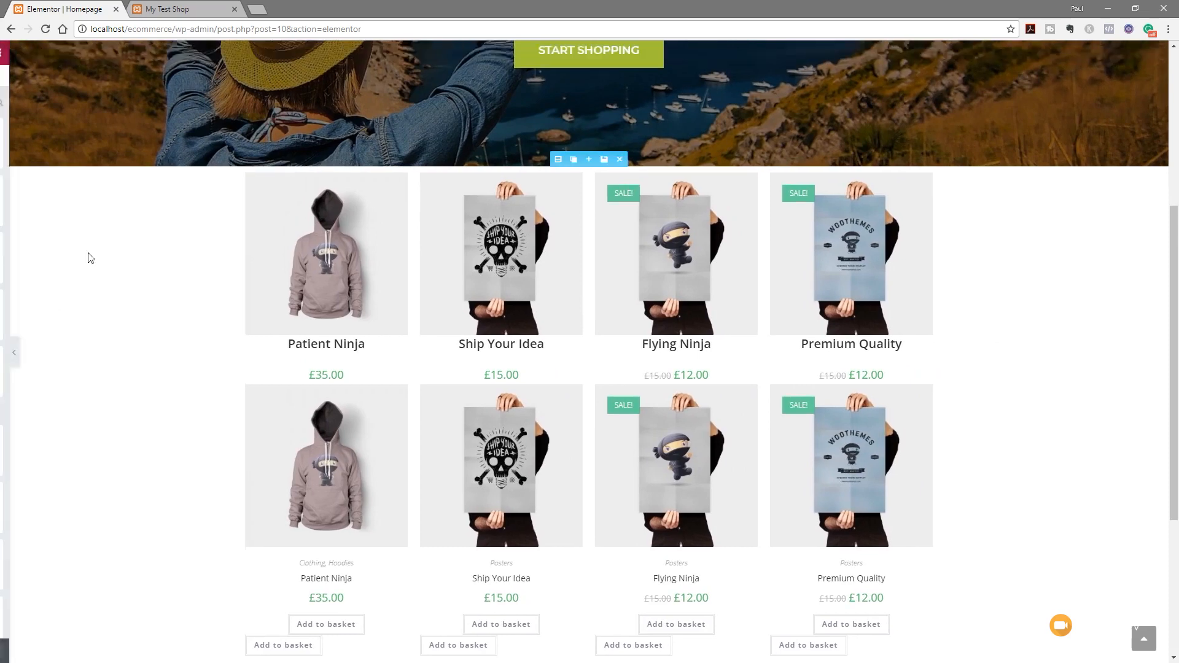
{"action": "left_click", "coordinate": [178, 9]}
{"action": "left_click", "coordinate": [45, 29]}
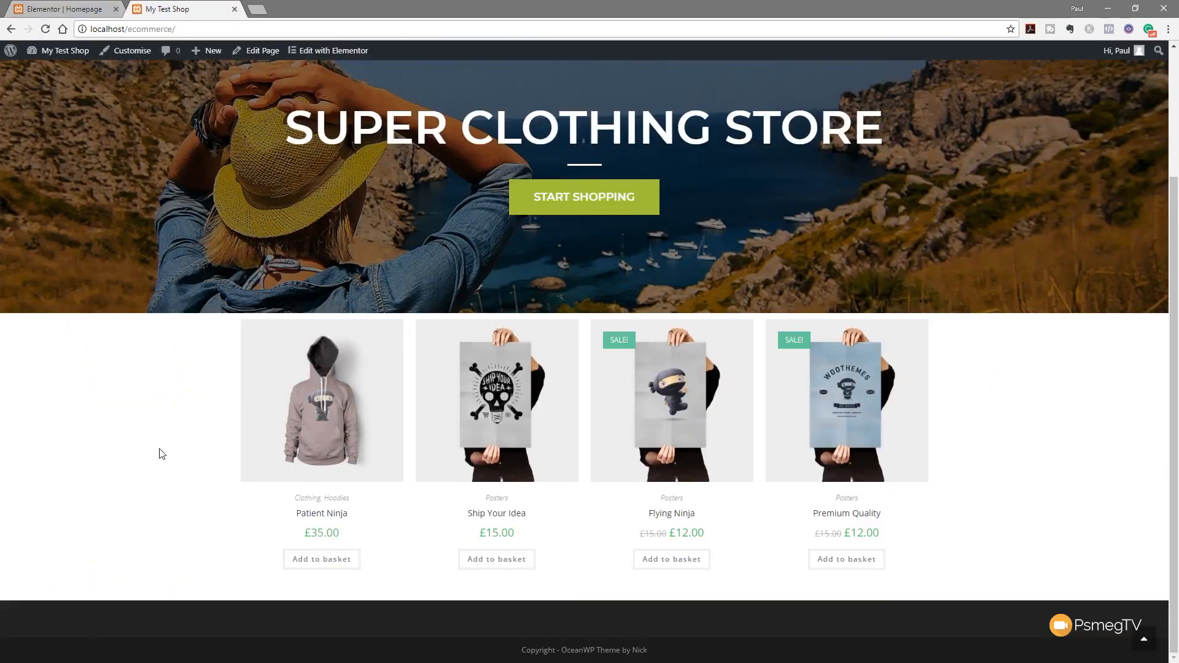
{"action": "left_click", "coordinate": [59, 9]}
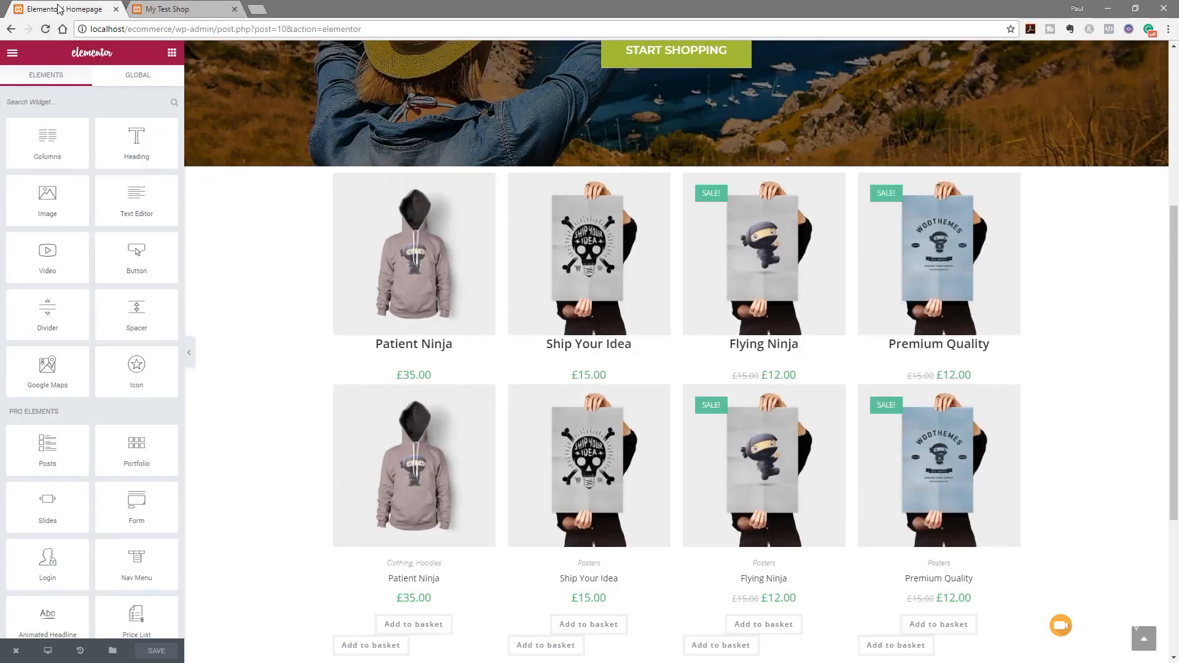
{"action": "scroll", "coordinate": [282, 391], "scroll_direction": "up", "scroll_amount": 2}
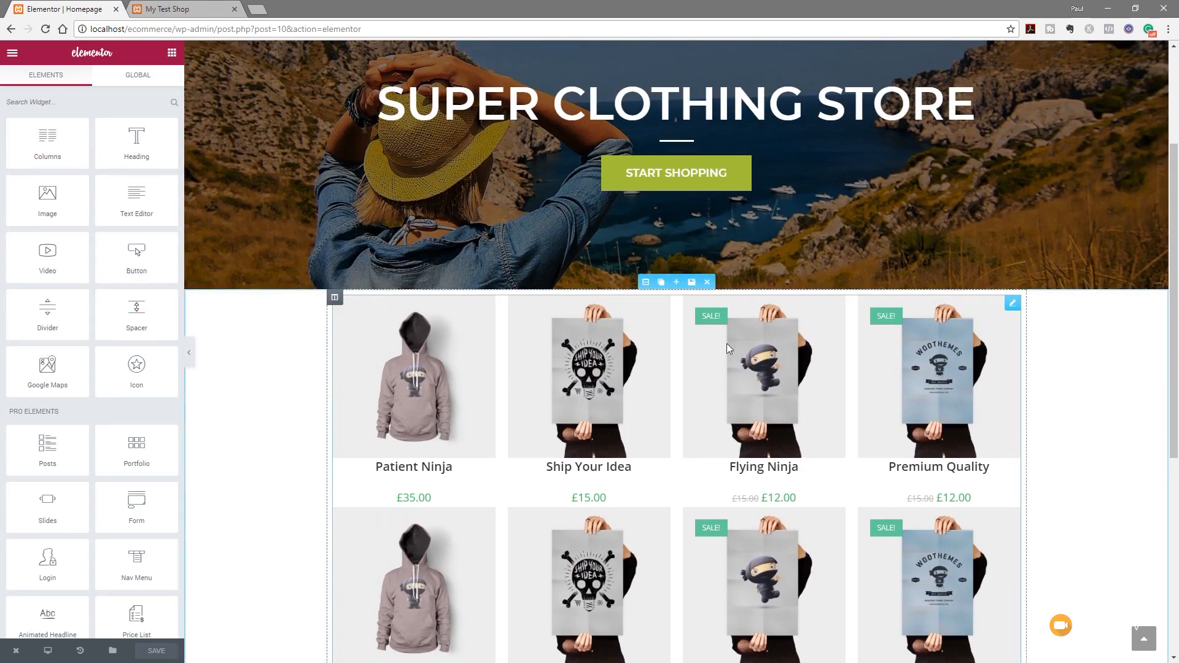
{"action": "left_click", "coordinate": [676, 283]}
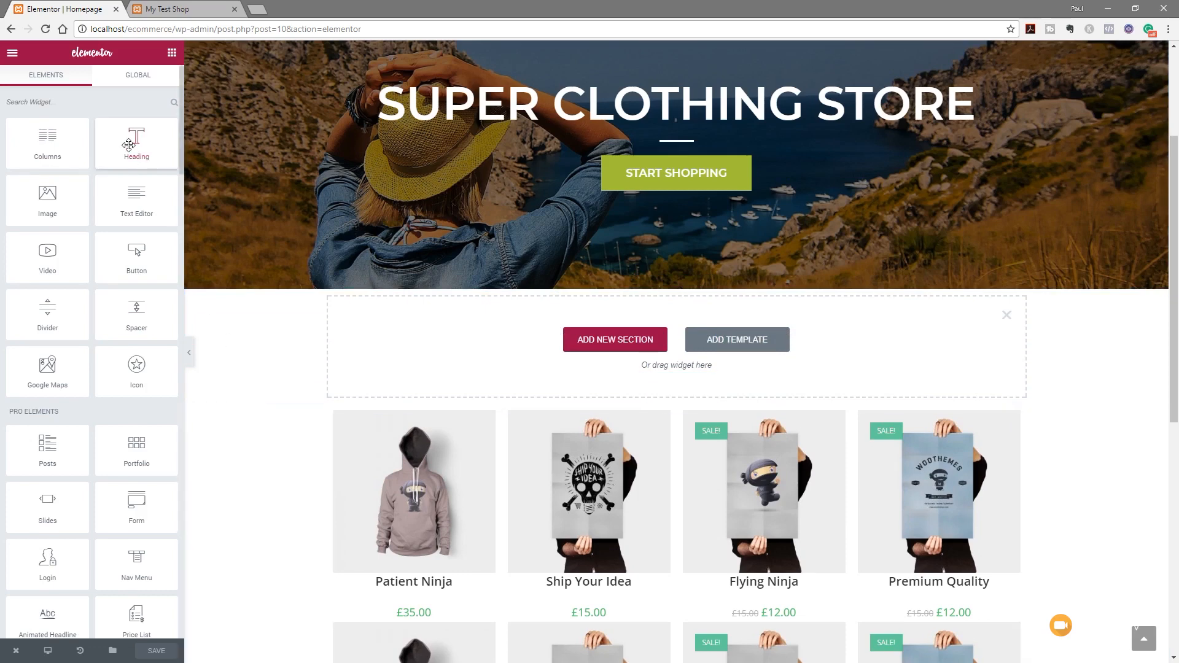
Place a Heading widget with a Divider beneath it in the new section
{"action": "left_click_drag", "start_coordinate": [128, 144], "coordinate": [523, 360]}
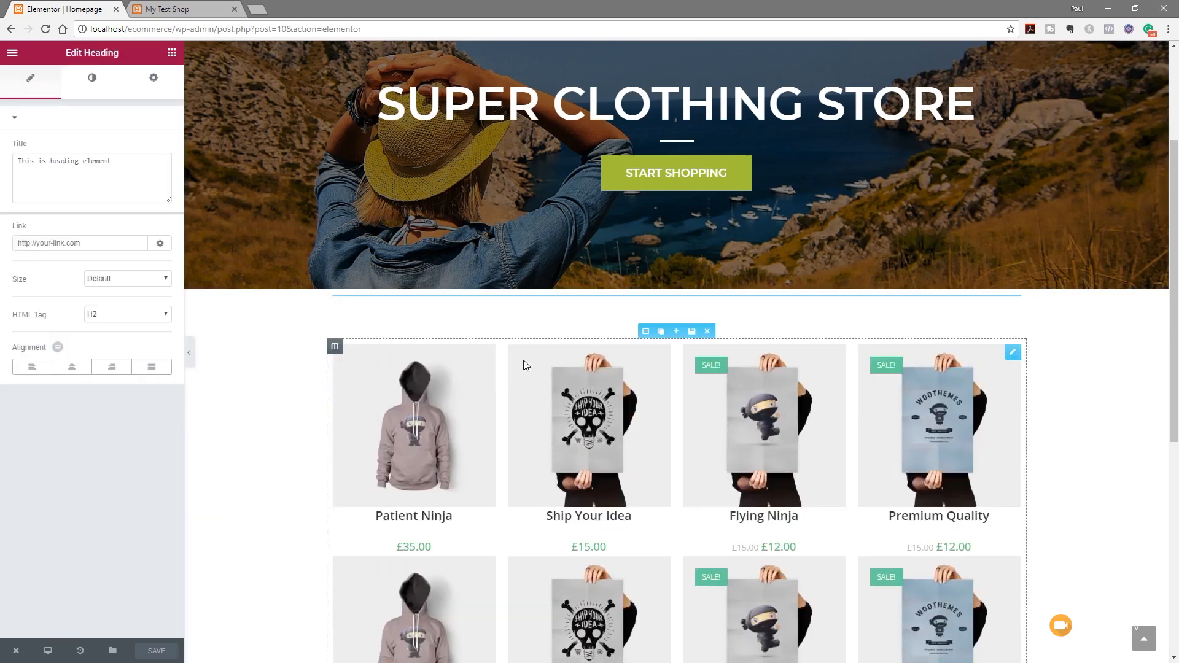
{"action": "left_click", "coordinate": [172, 52]}
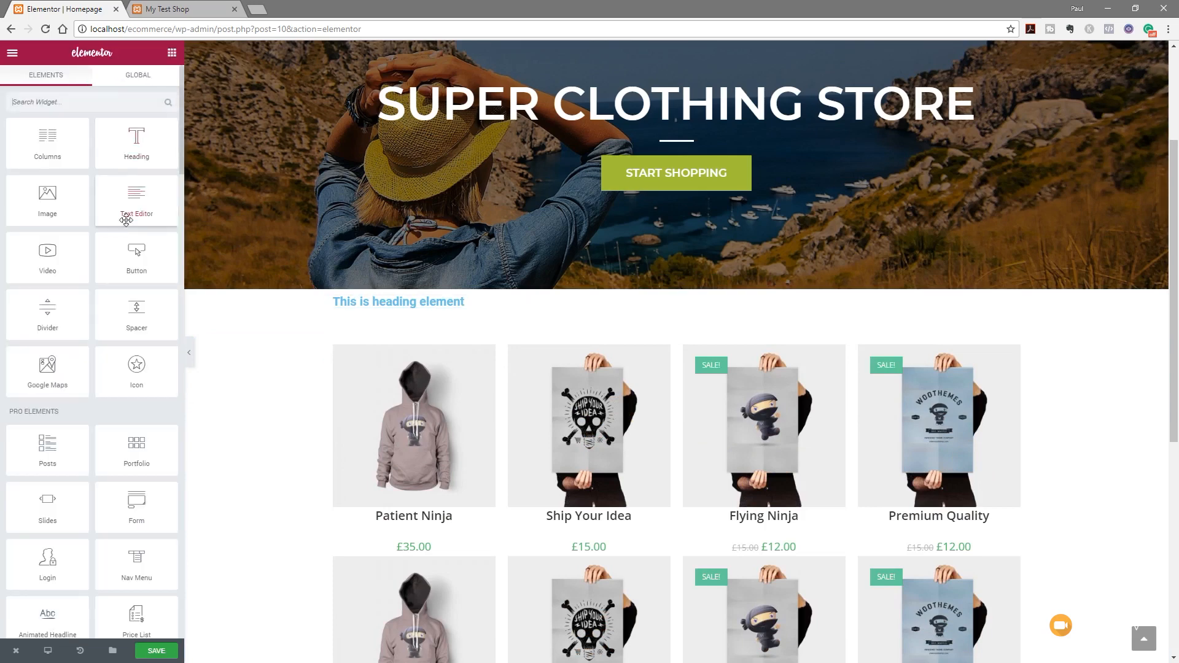
{"action": "left_click_drag", "start_coordinate": [59, 311], "coordinate": [428, 314]}
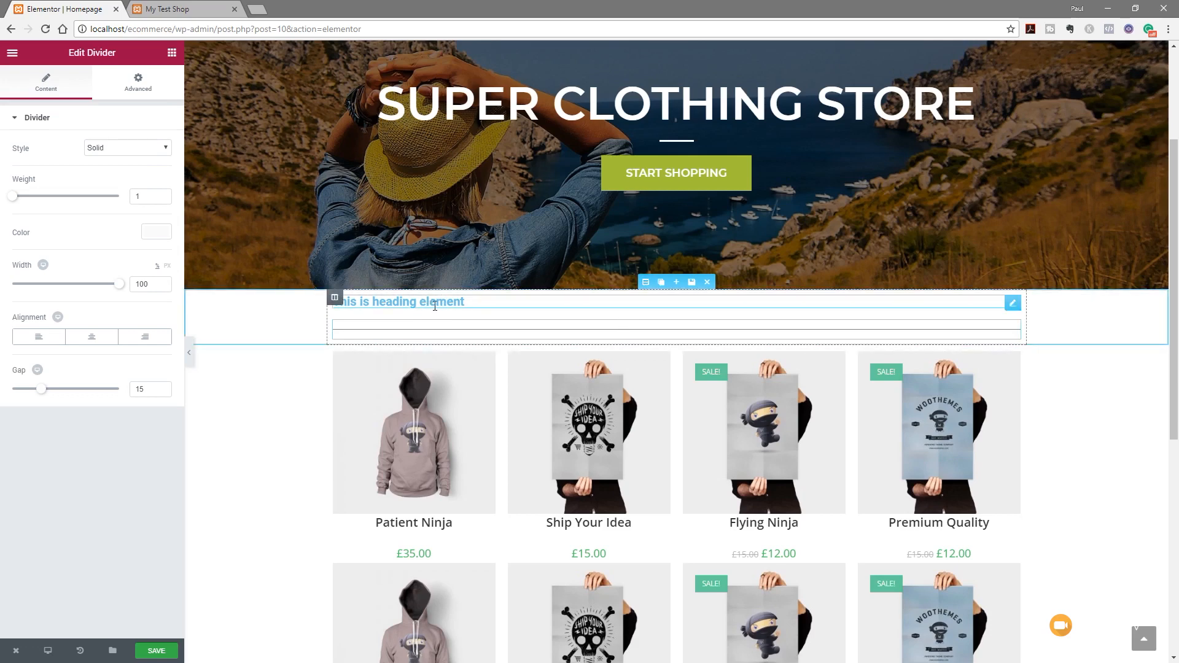
{"action": "left_click", "coordinate": [468, 301]}
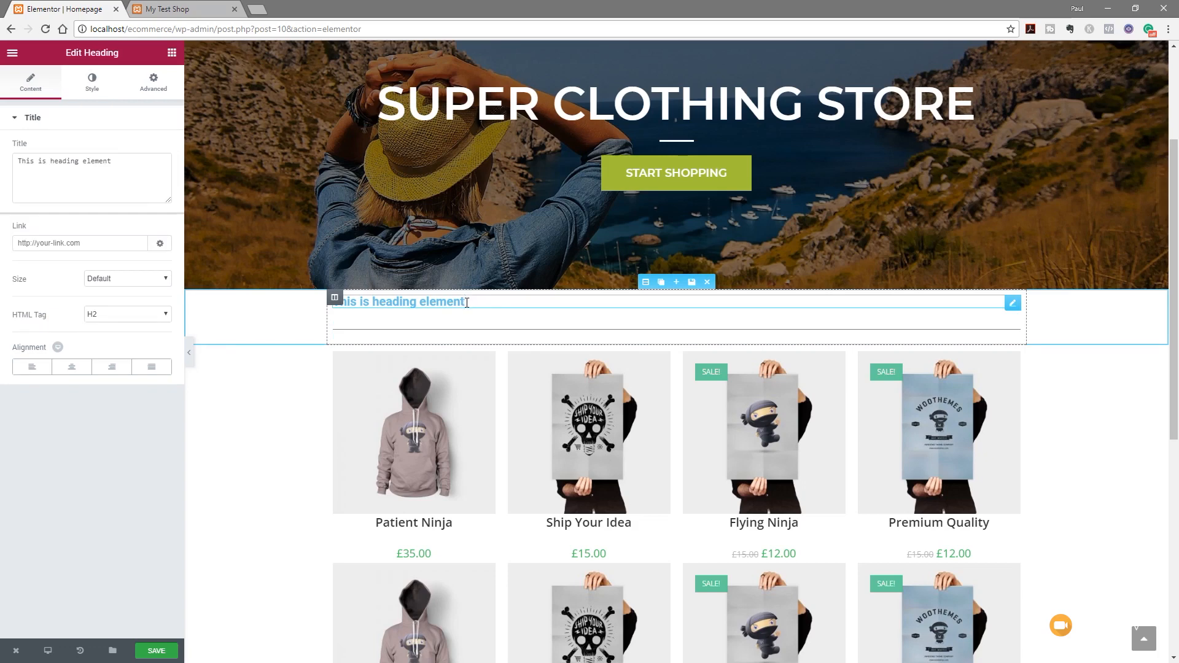
{"action": "left_click_drag", "start_coordinate": [467, 303], "coordinate": [295, 297]}
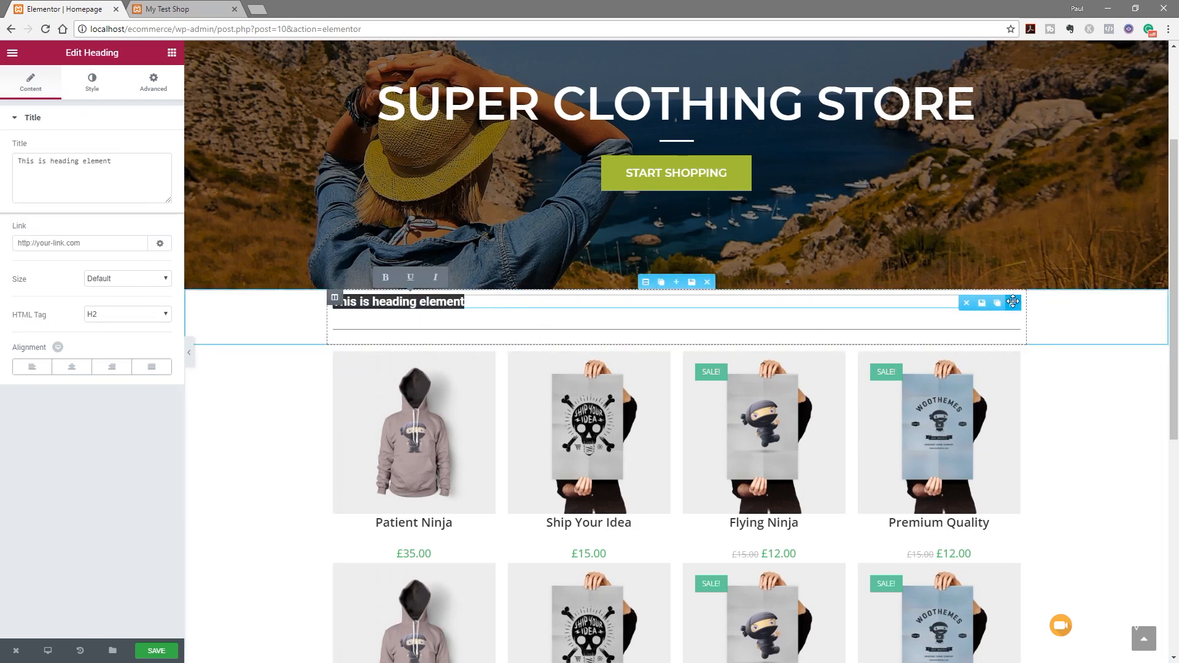
{"action": "left_click", "coordinate": [96, 86]}
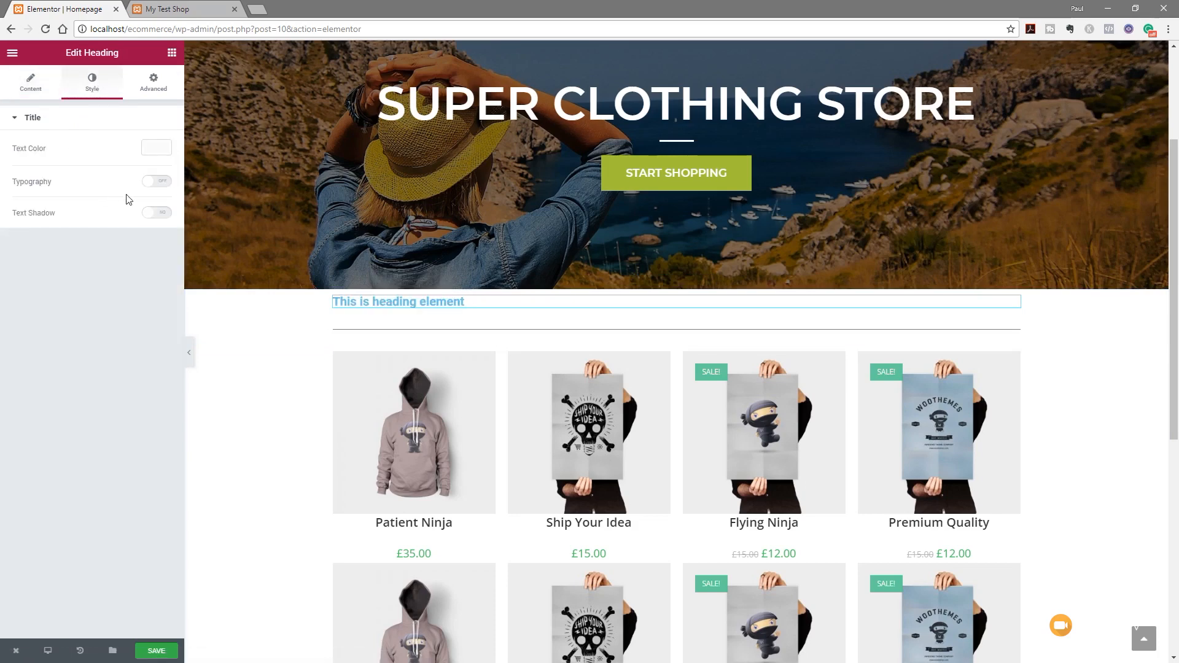
Style the heading dark grey in Montserrat at about 32 px
{"action": "left_click", "coordinate": [161, 182]}
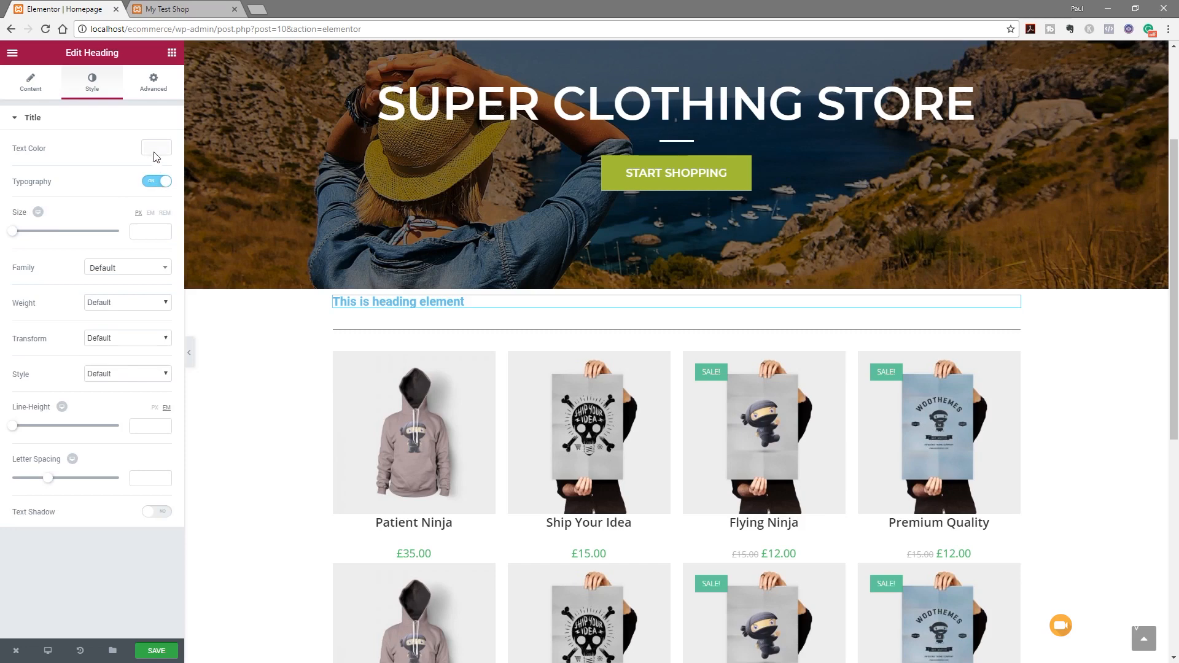
{"action": "left_click", "coordinate": [154, 150]}
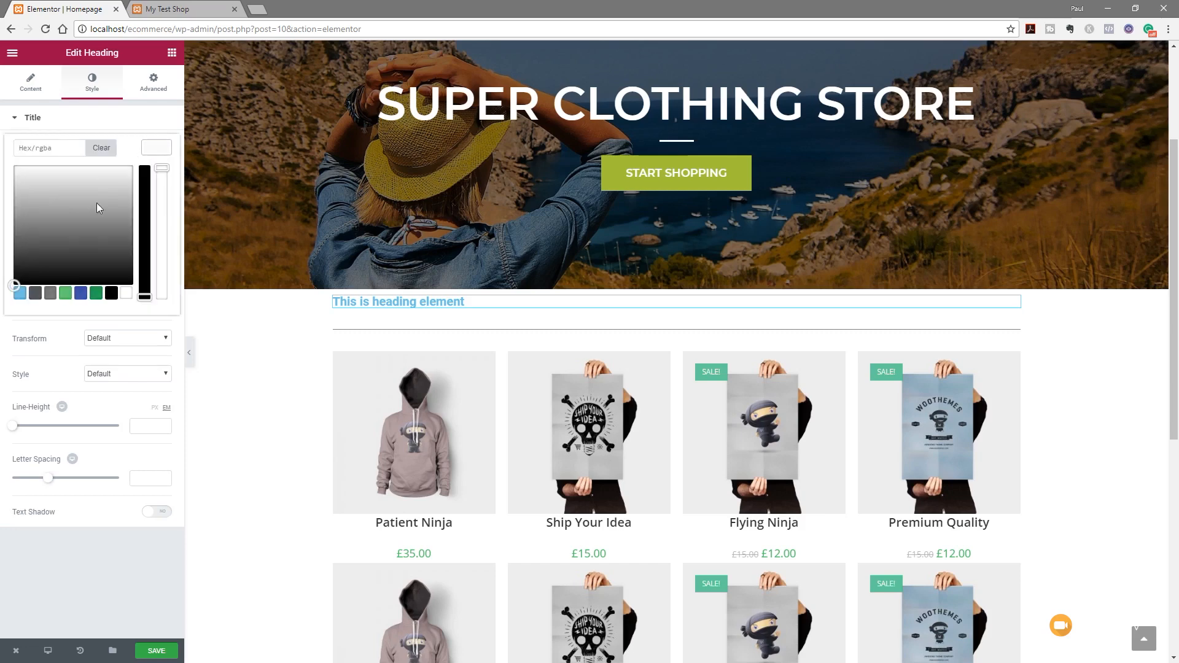
{"action": "left_click", "coordinate": [37, 296]}
{"action": "left_click", "coordinate": [153, 153]}
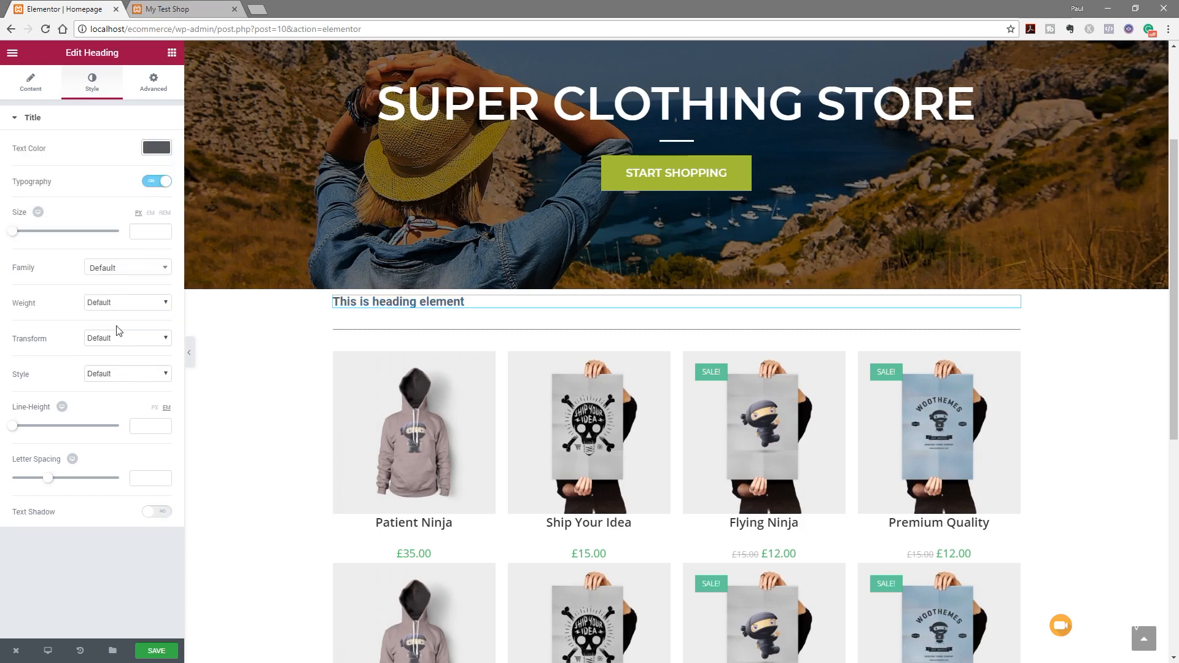
{"action": "left_click", "coordinate": [126, 271]}
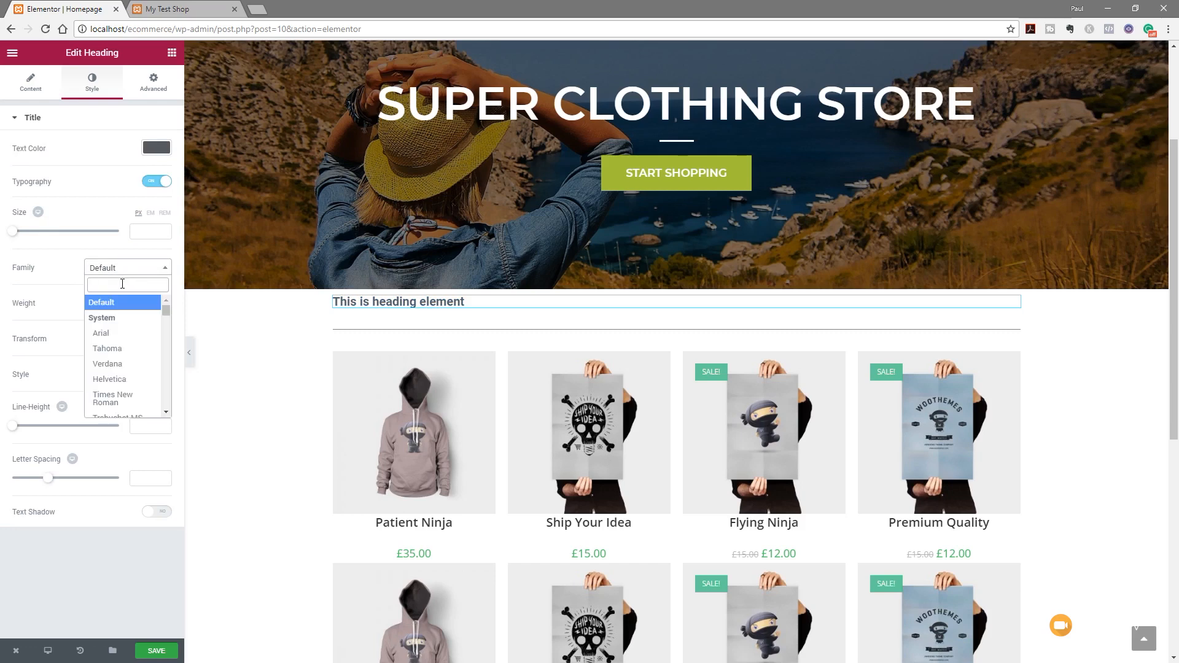
{"action": "type", "text": "mont"}
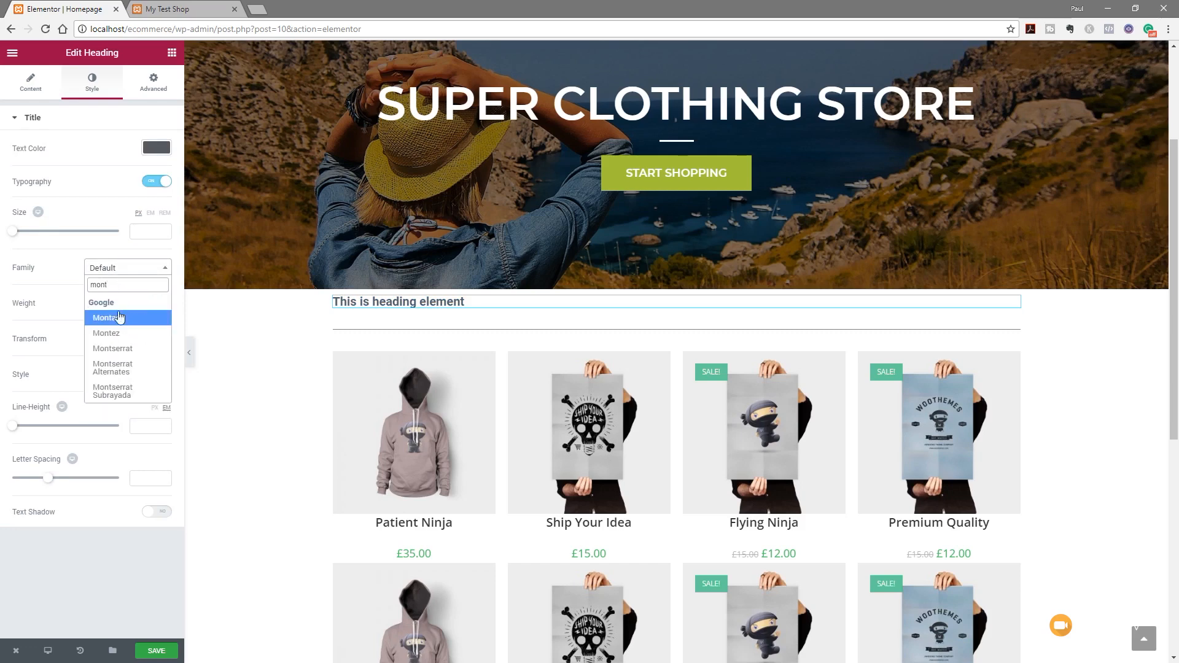
{"action": "left_click", "coordinate": [112, 351]}
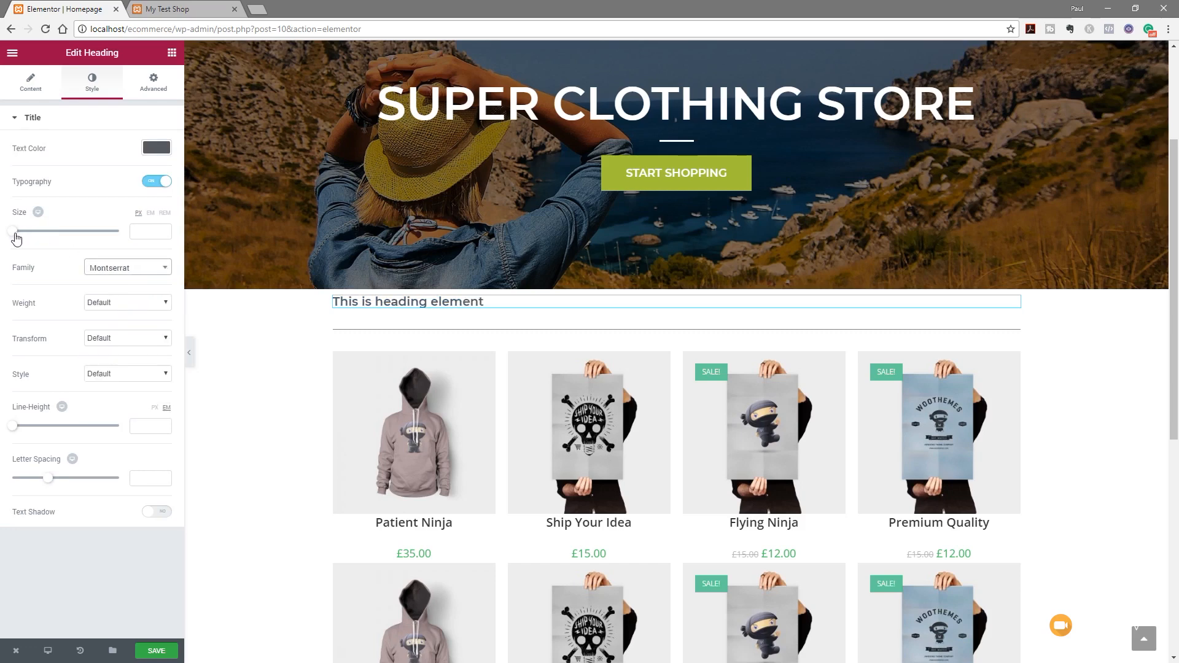
{"action": "left_click_drag", "start_coordinate": [16, 239], "coordinate": [32, 235]}
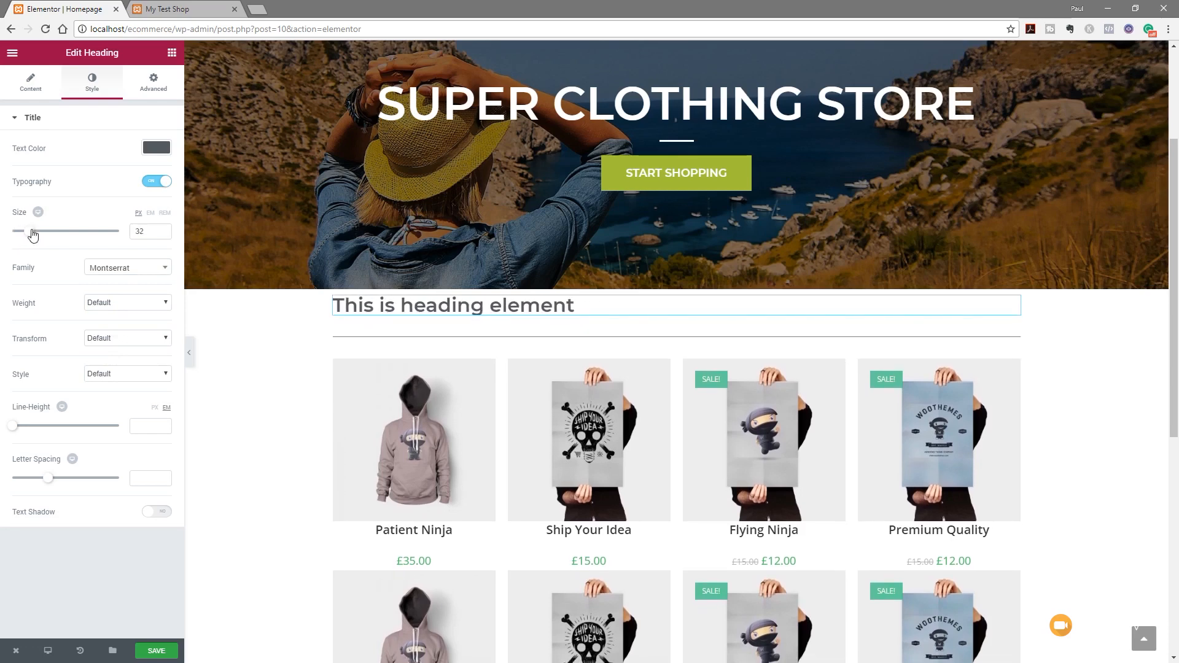
Make the heading weight 600 and uppercase, raise line-height to 1.9, and centre it
{"action": "left_click", "coordinate": [158, 303]}
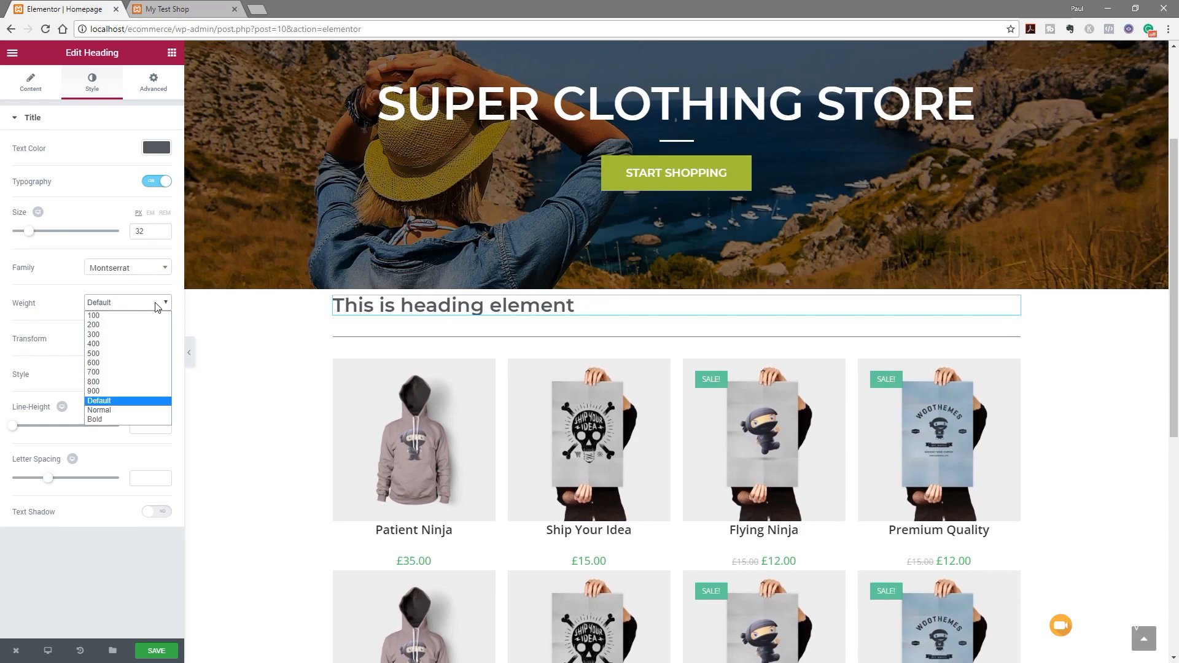
{"action": "left_click", "coordinate": [126, 364]}
{"action": "left_click", "coordinate": [112, 338]}
{"action": "left_click", "coordinate": [113, 362]}
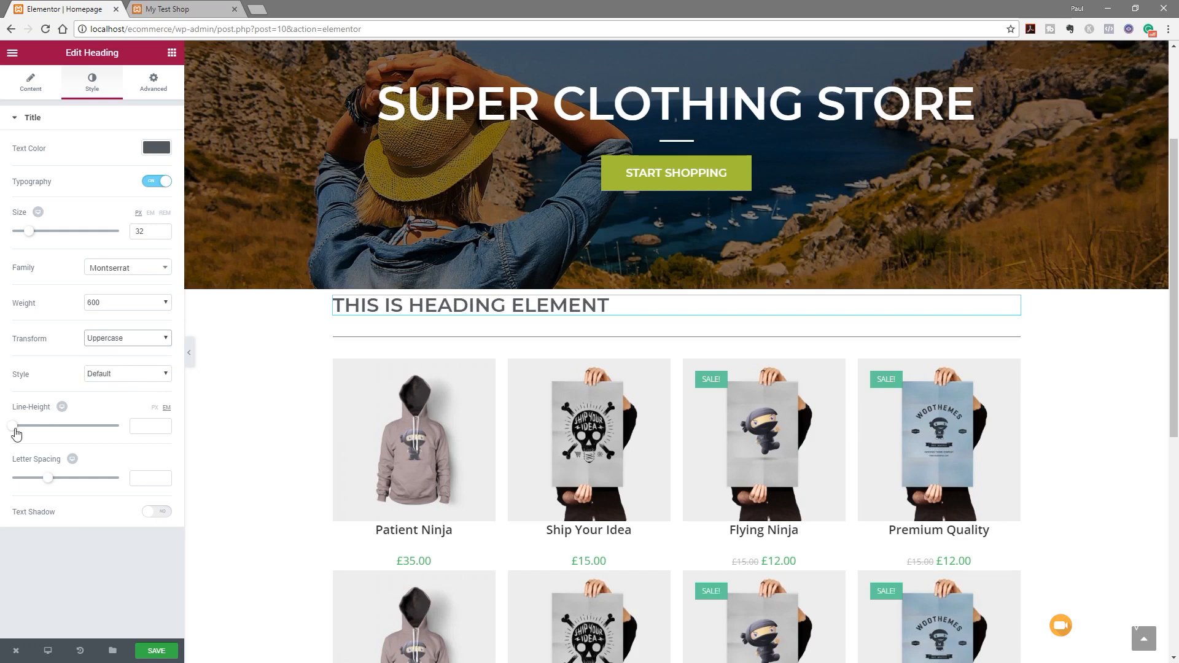
{"action": "left_click_drag", "start_coordinate": [16, 434], "coordinate": [37, 434]}
{"action": "left_click", "coordinate": [43, 84]}
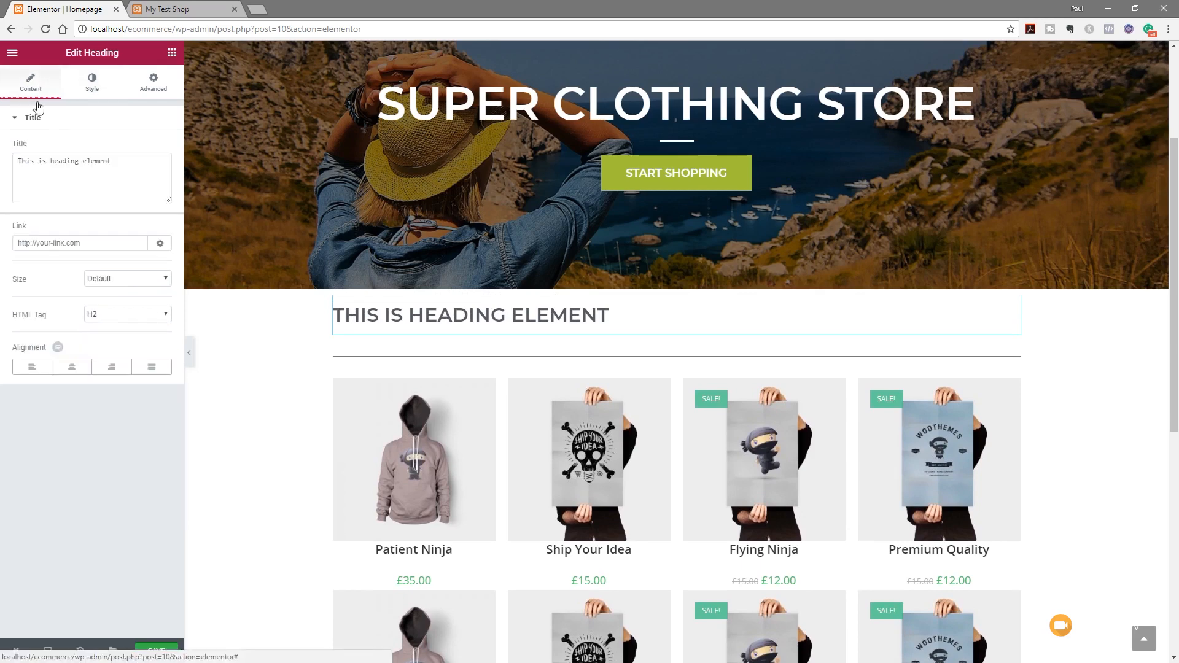
{"action": "left_click", "coordinate": [73, 372]}
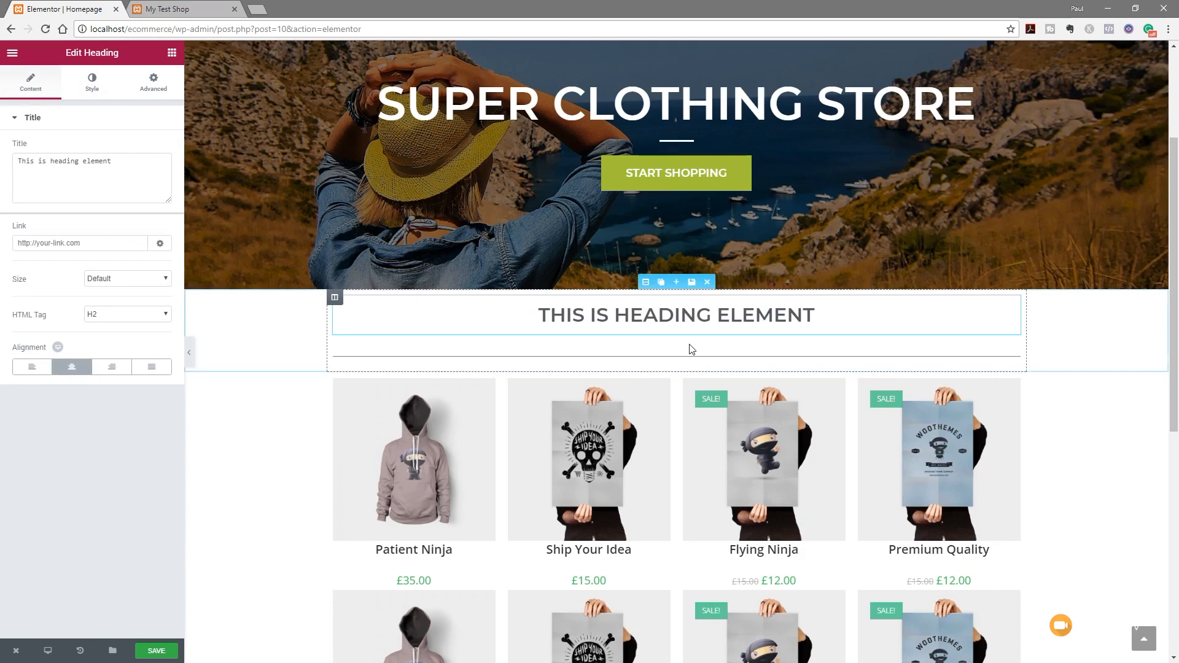
Centre the divider and set its width to 5, weight to 3 and gap to 2
{"action": "left_click", "coordinate": [1012, 354]}
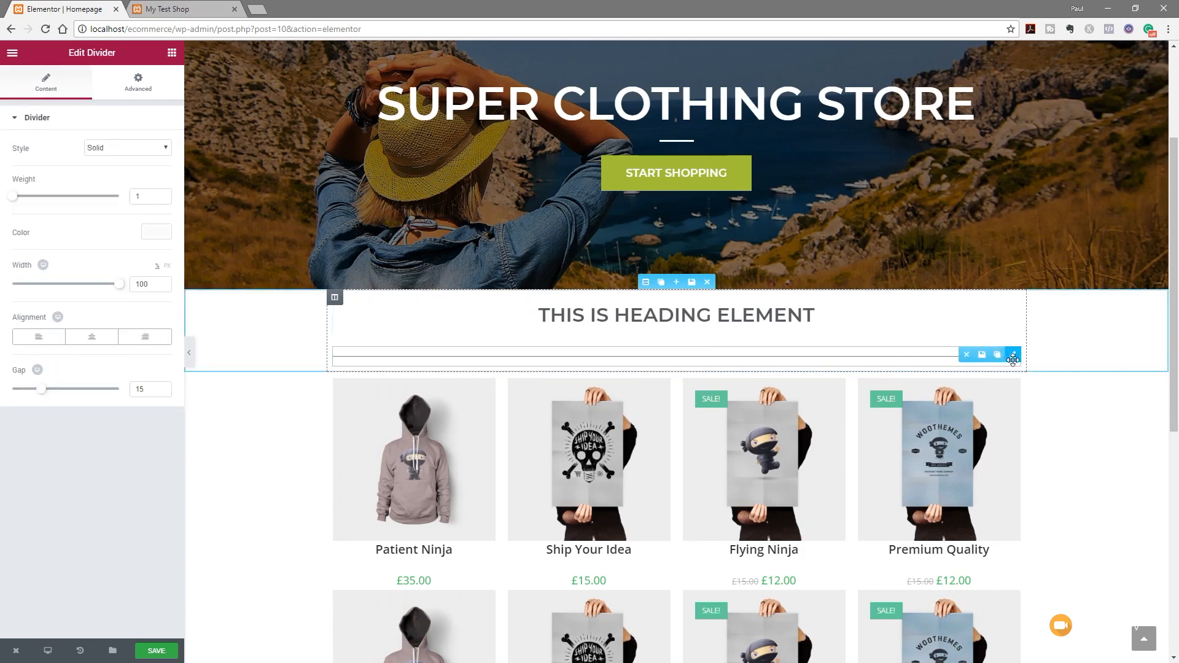
{"action": "left_click", "coordinate": [102, 339]}
{"action": "left_click_drag", "start_coordinate": [118, 285], "coordinate": [17, 291]}
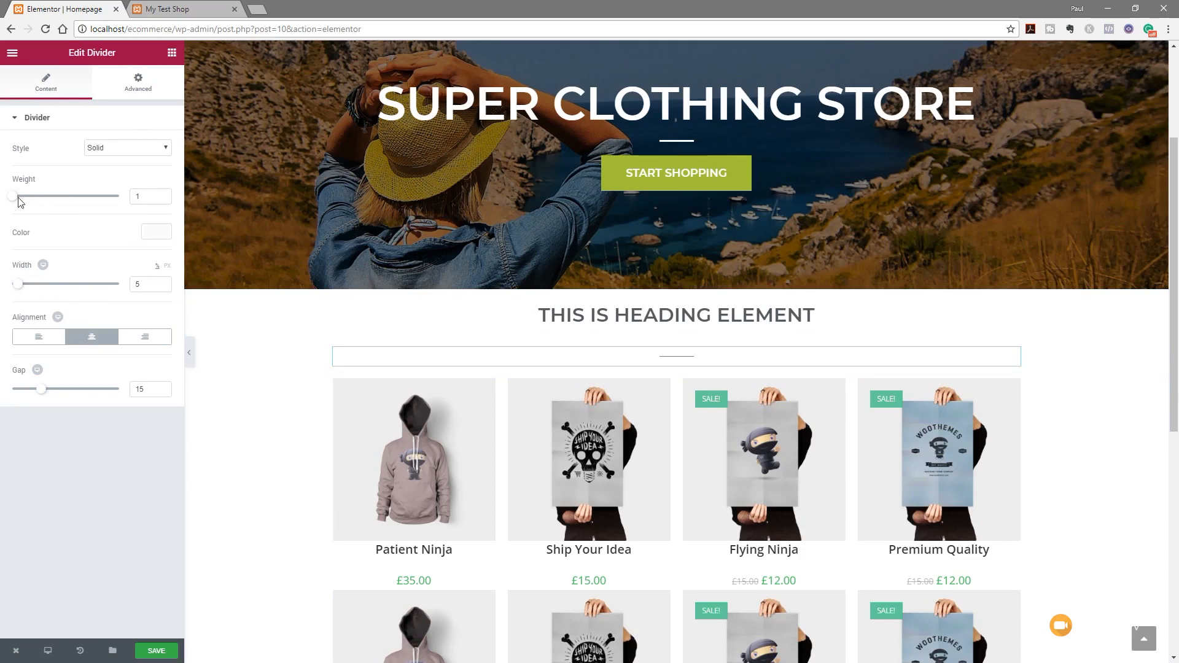
{"action": "left_click_drag", "start_coordinate": [18, 204], "coordinate": [35, 203]}
{"action": "left_click_drag", "start_coordinate": [41, 389], "coordinate": [11, 395]}
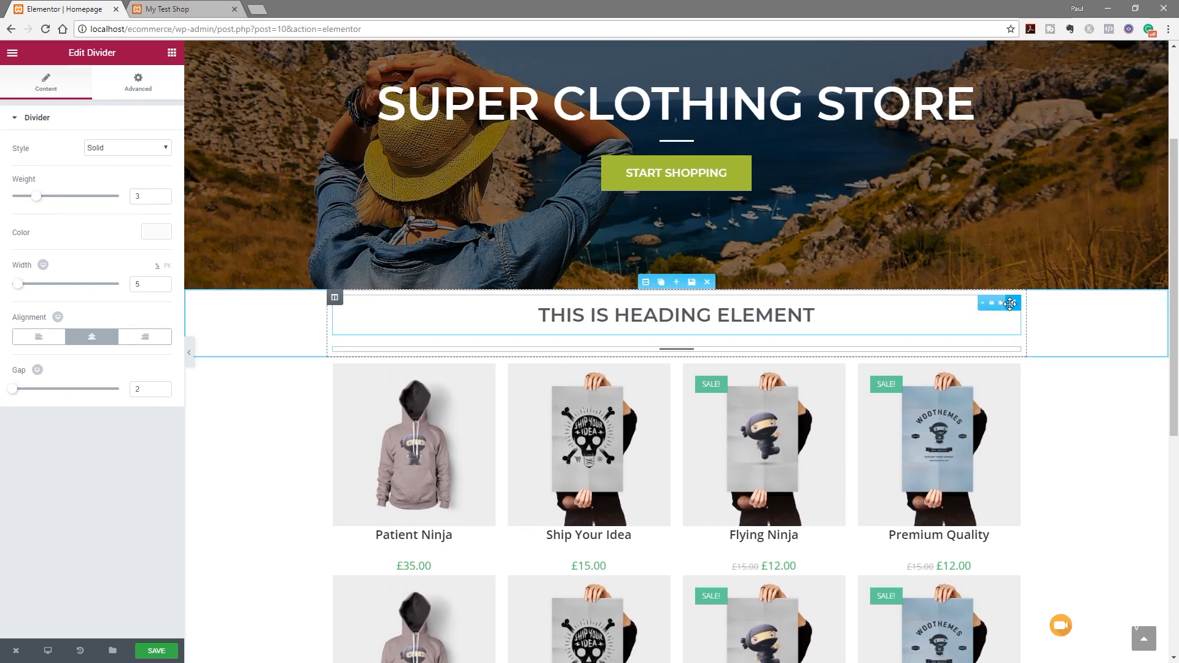
Reduce the heading's line-height to 1
{"action": "left_click", "coordinate": [1003, 304]}
{"action": "left_click", "coordinate": [108, 86]}
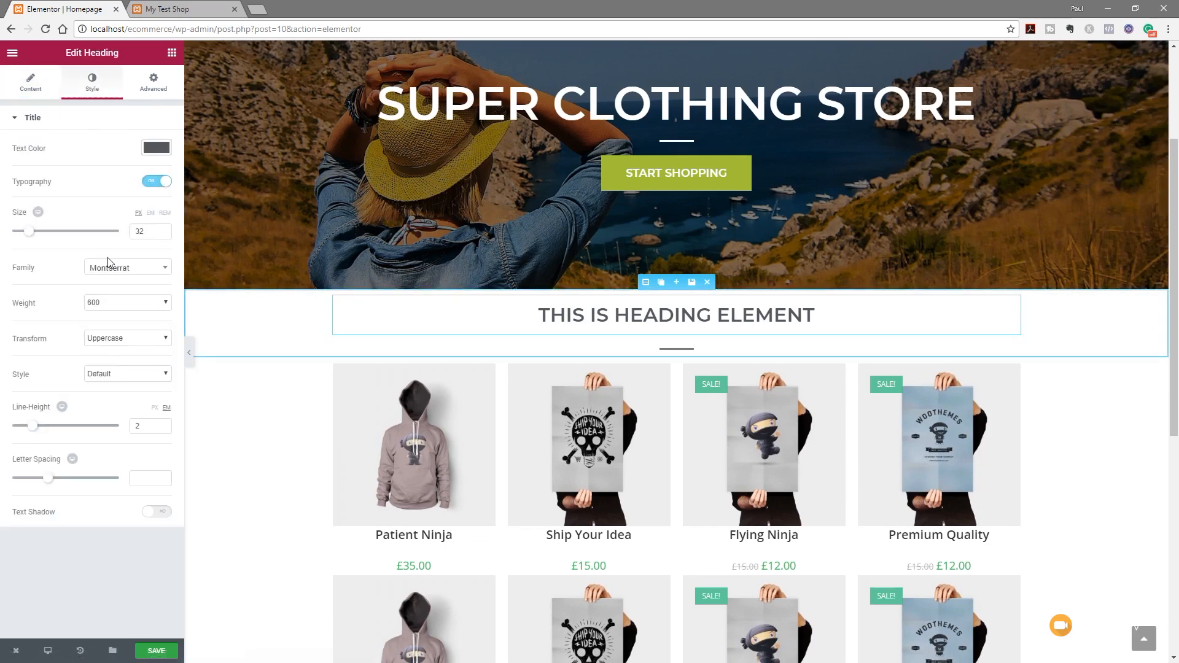
{"action": "left_click_drag", "start_coordinate": [32, 430], "coordinate": [22, 430]}
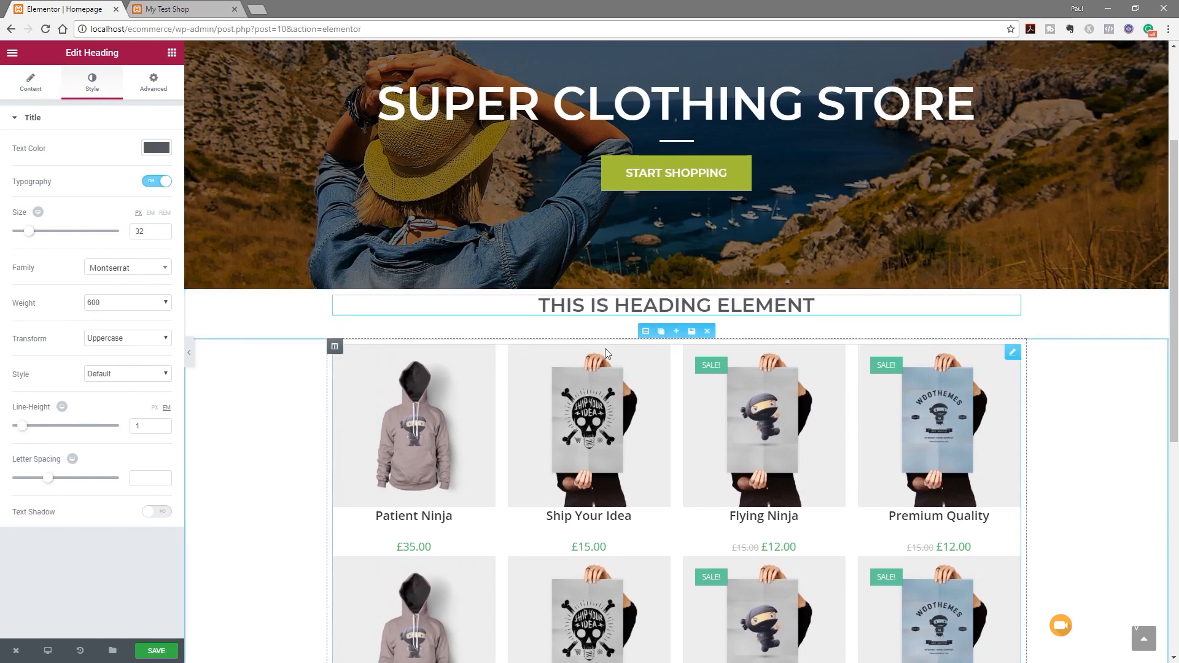
Colour the divider green by pasting the button's hex code
{"action": "left_click", "coordinate": [684, 327]}
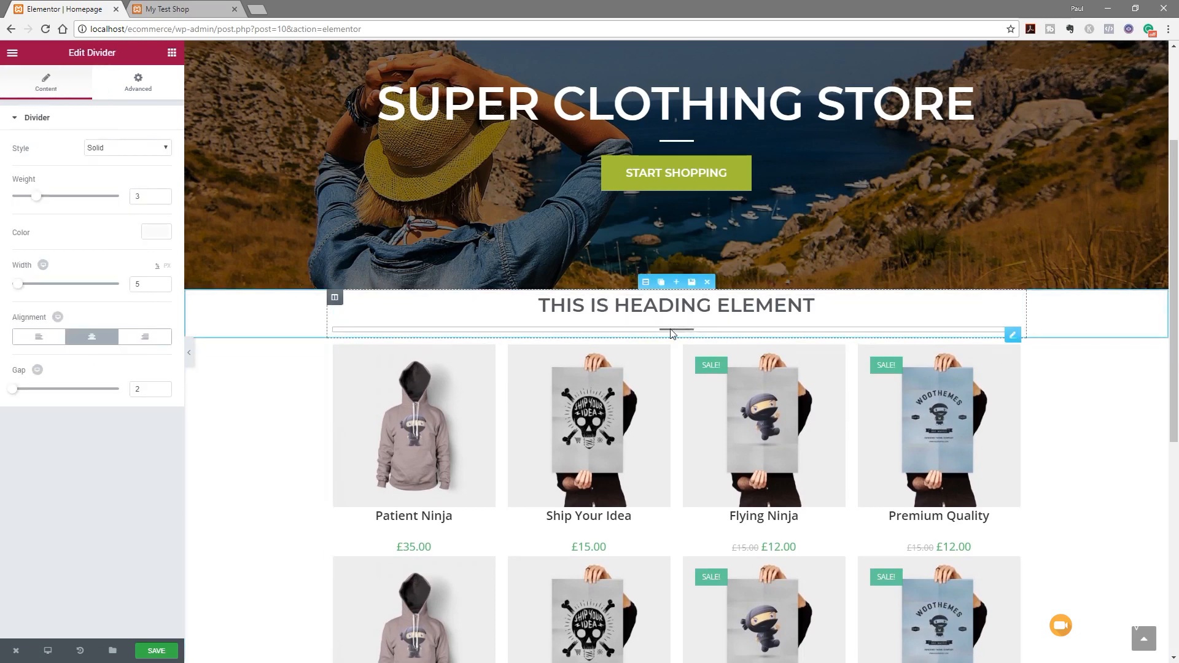
{"action": "left_click", "coordinate": [142, 84]}
{"action": "left_click", "coordinate": [46, 82]}
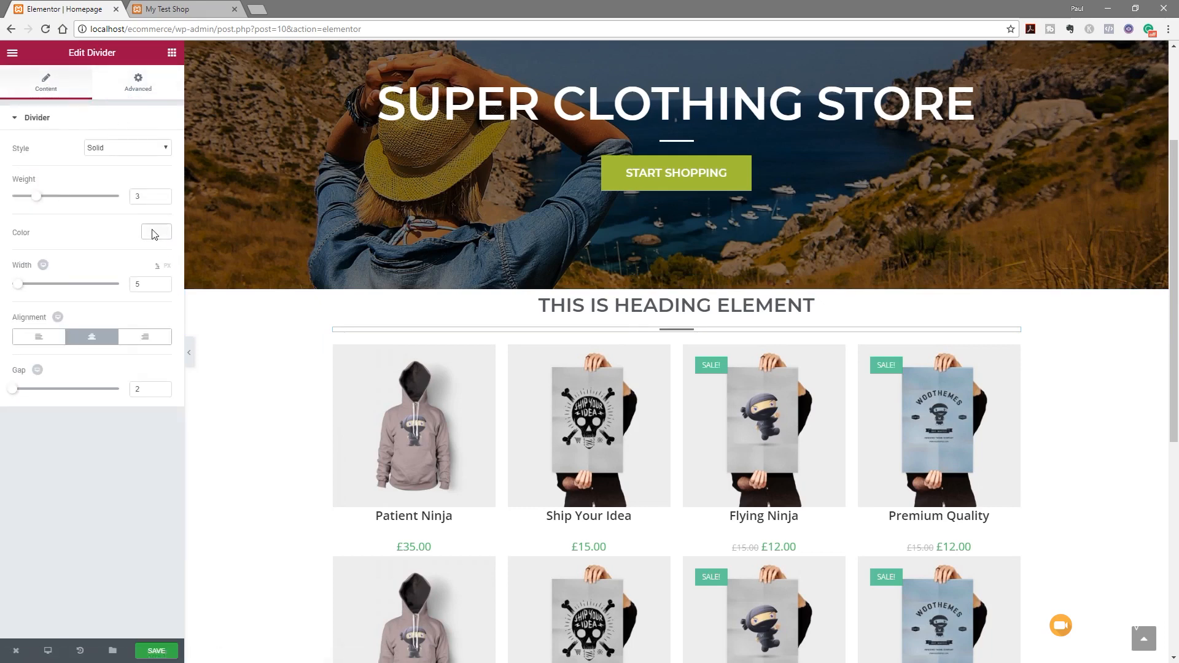
{"action": "left_click", "coordinate": [154, 234]}
{"action": "left_click", "coordinate": [54, 231]}
{"action": "key", "text": "ctrl+v"}
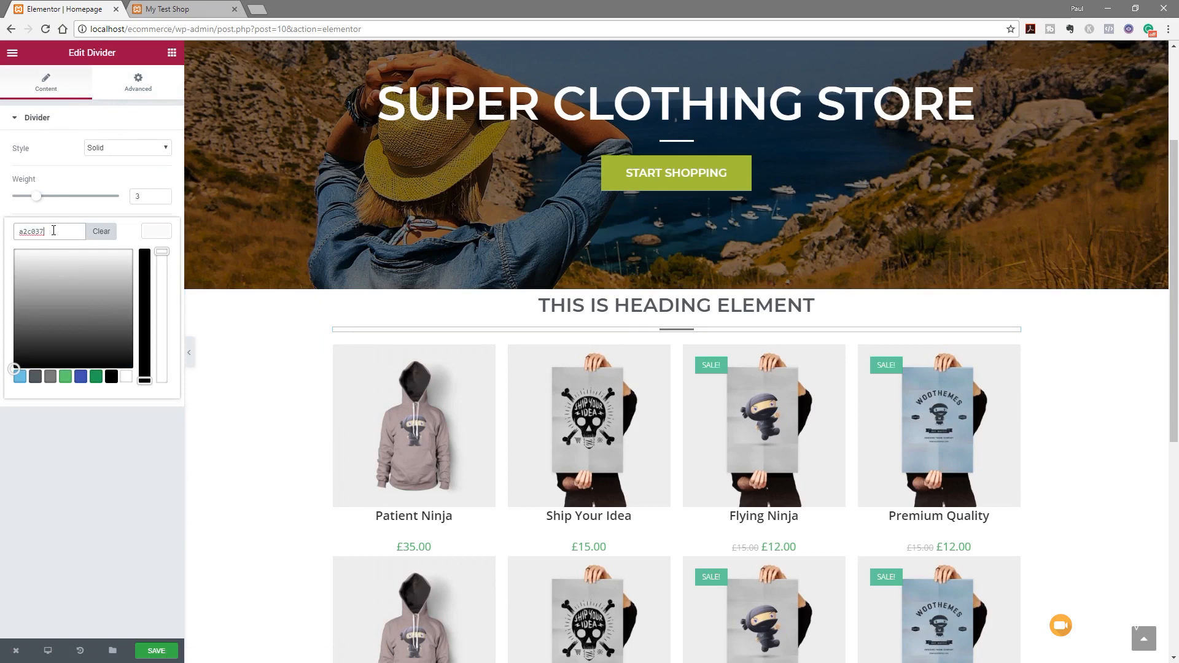
{"action": "left_click", "coordinate": [104, 522]}
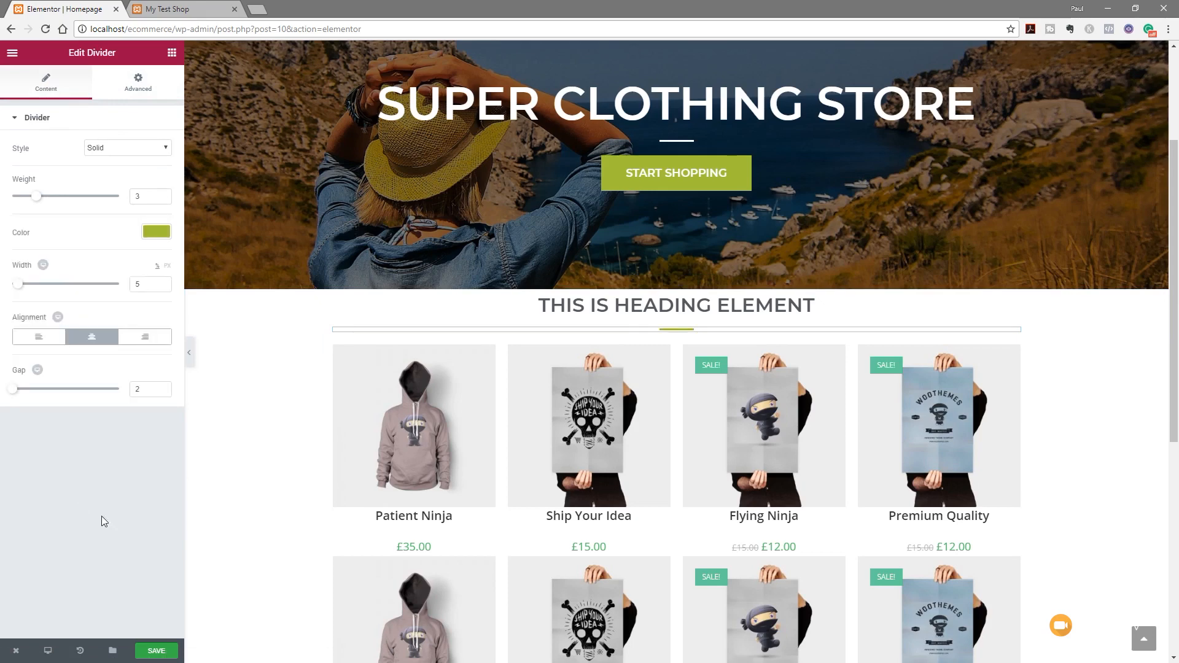
{"action": "mouse_move", "coordinate": [652, 301]}
{"action": "left_click", "coordinate": [648, 284]}
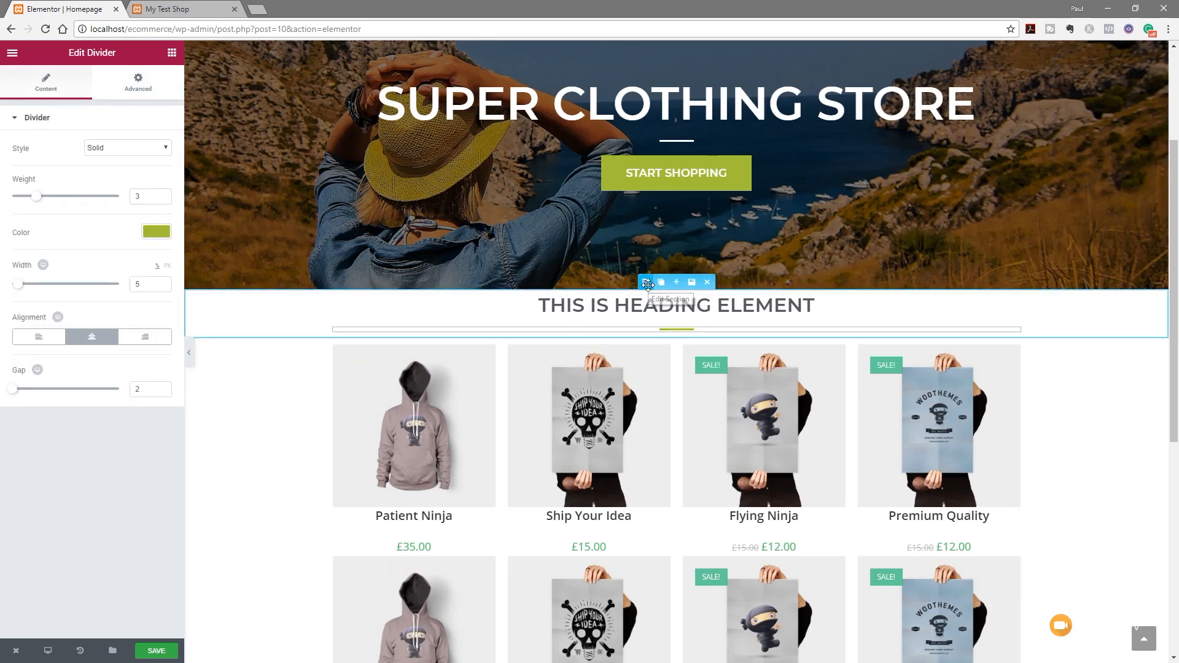
Unlink the section padding and set top and bottom padding to 50
{"action": "left_click", "coordinate": [153, 86]}
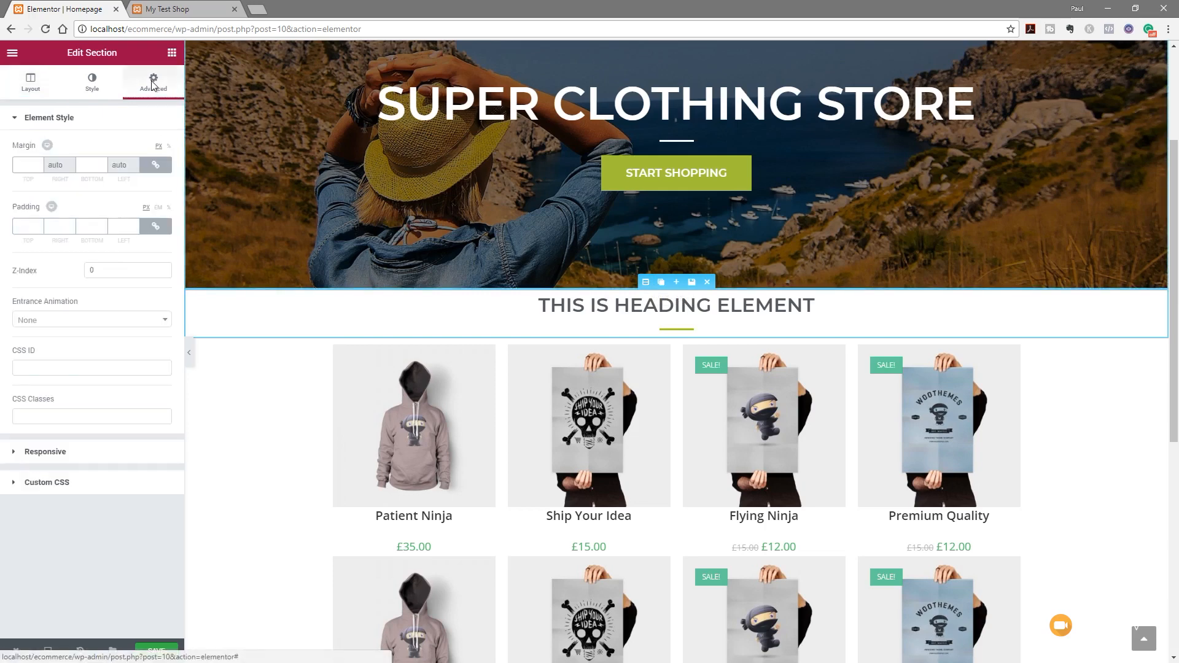
{"action": "left_click", "coordinate": [157, 228]}
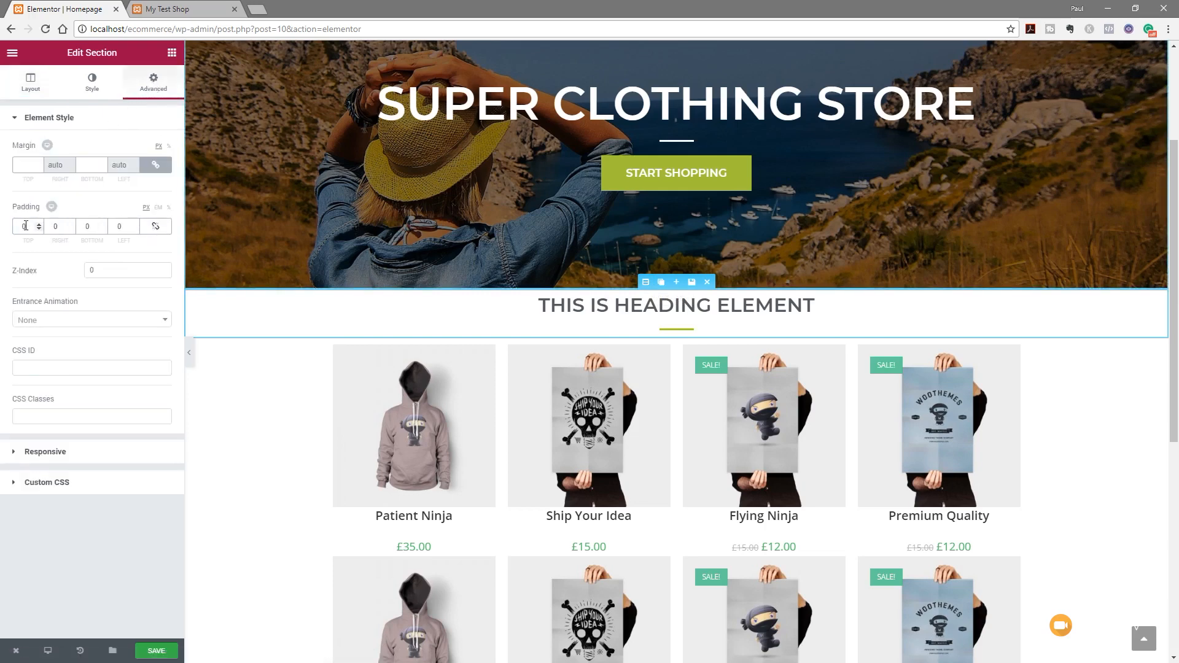
{"action": "left_click_drag", "start_coordinate": [28, 226], "coordinate": [8, 230]}
{"action": "type", "text": "50"}
{"action": "left_click_drag", "start_coordinate": [92, 229], "coordinate": [72, 230]}
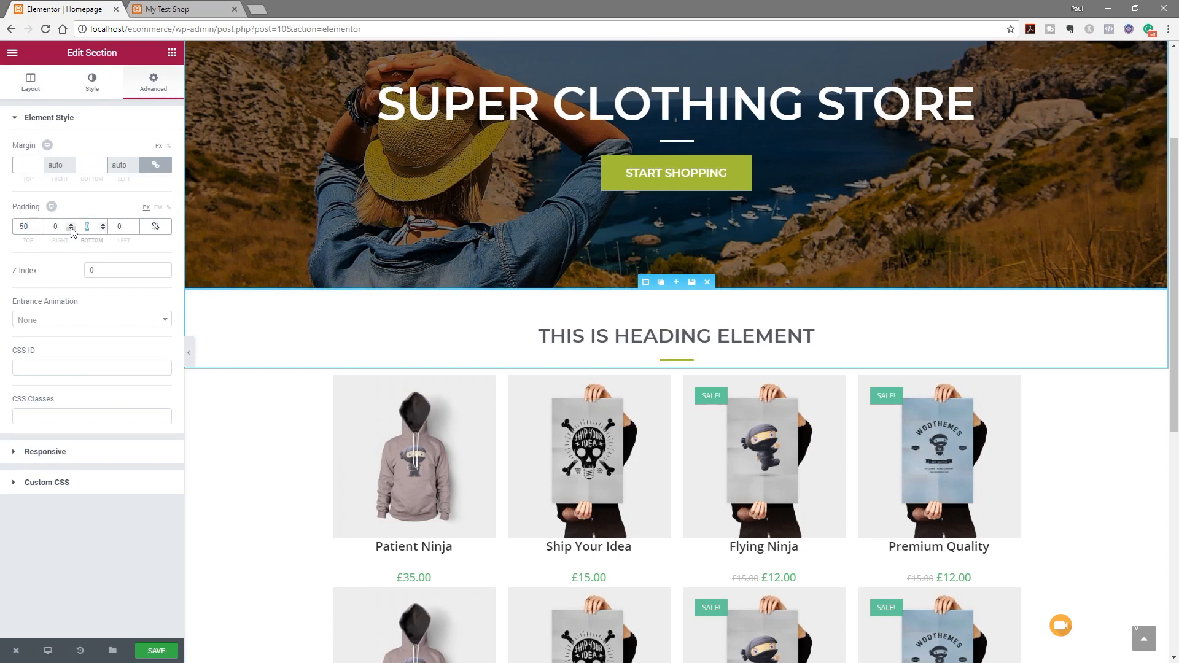
{"action": "type", "text": "50"}
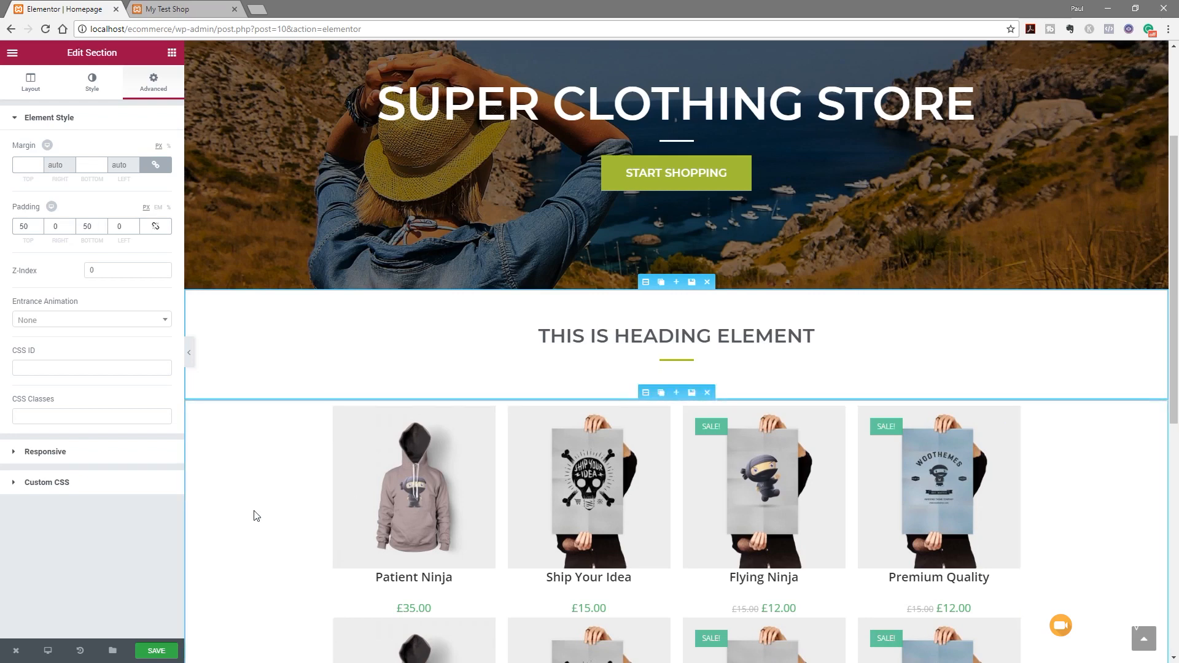
Set the heading's font size to 41 in its Style settings
{"action": "left_click", "coordinate": [812, 335]}
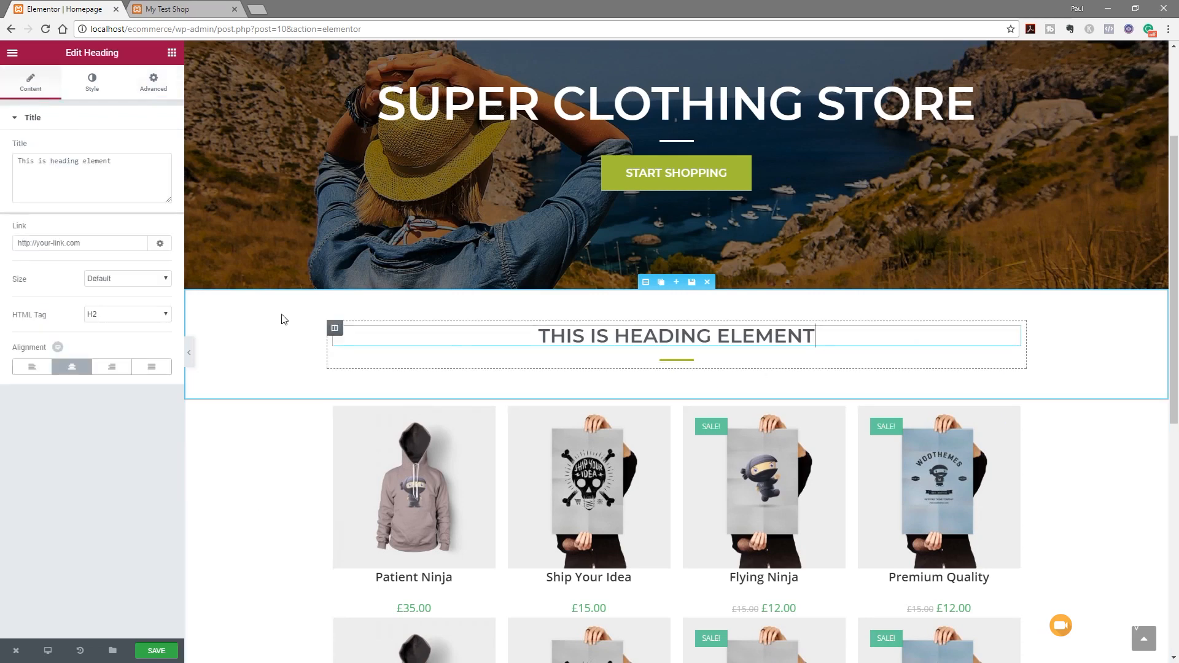
{"action": "left_click", "coordinate": [92, 83]}
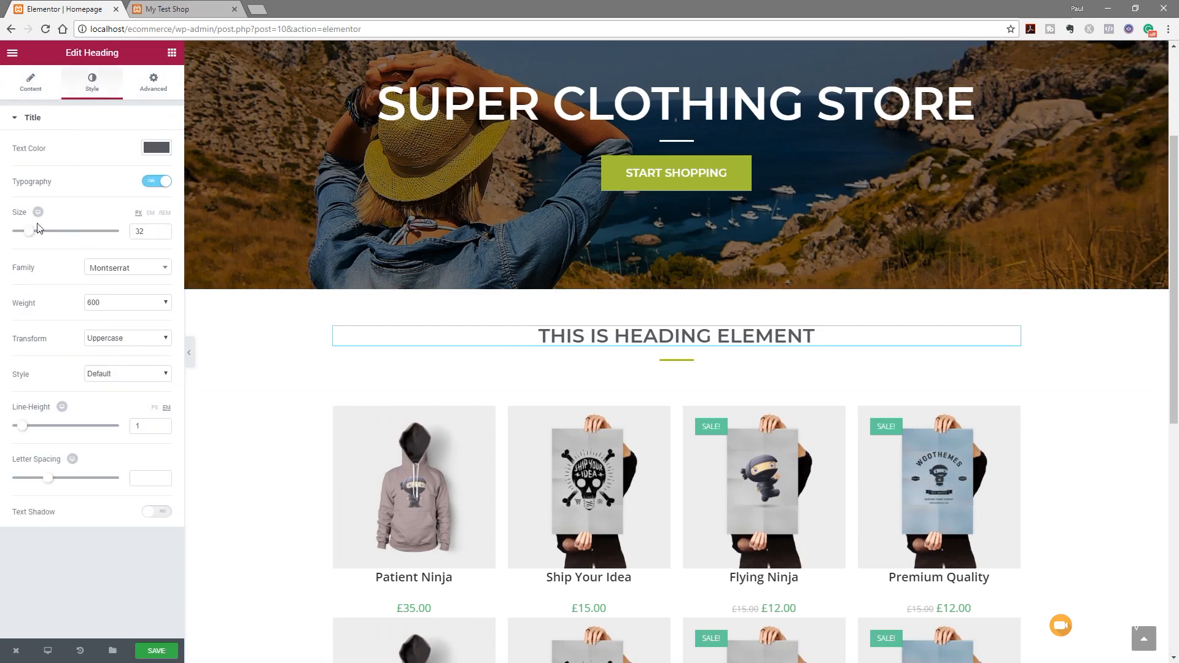
{"action": "left_click_drag", "start_coordinate": [32, 234], "coordinate": [37, 234]}
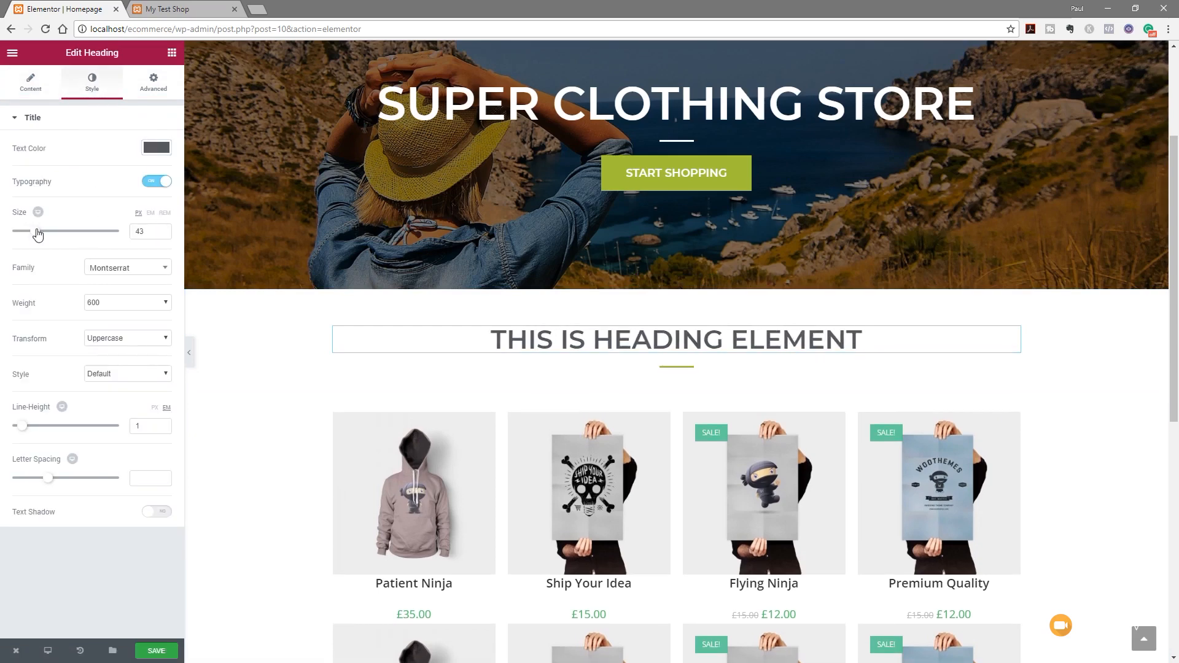
{"action": "left_click_drag", "start_coordinate": [38, 234], "coordinate": [36, 234]}
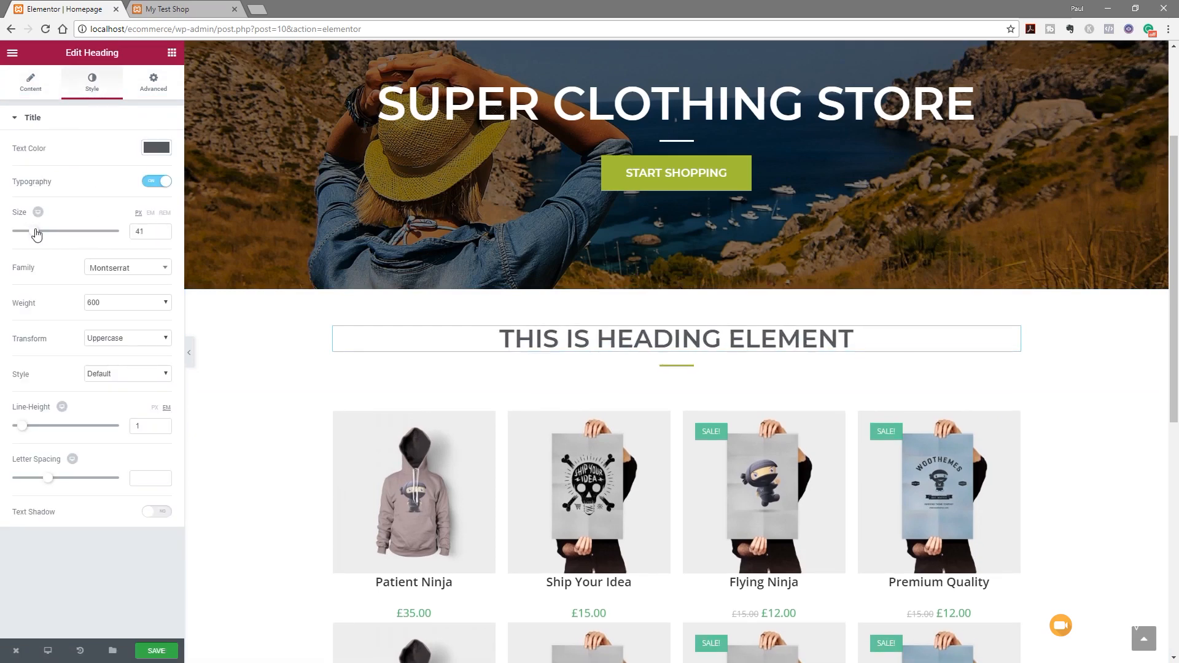
Replace the heading's title text with 'FEATURED PRODUCTS', correcting the typos
{"action": "left_click", "coordinate": [48, 90]}
{"action": "left_click_drag", "start_coordinate": [112, 161], "coordinate": [14, 158]}
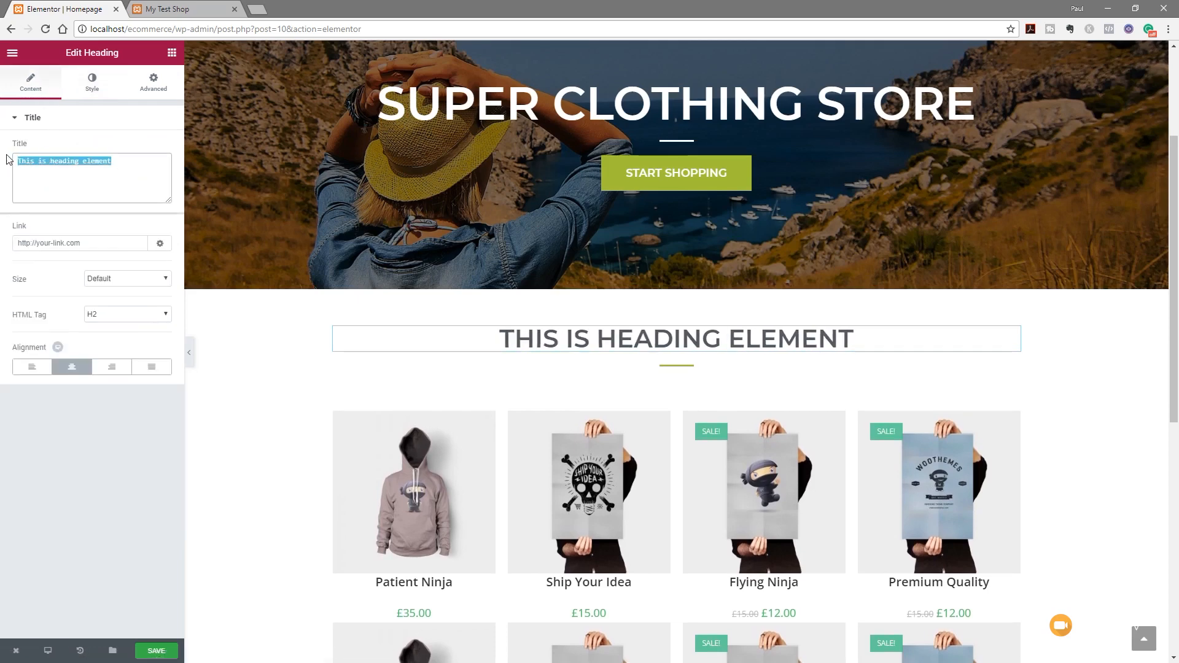
{"action": "type", "text": "FEATURED "}
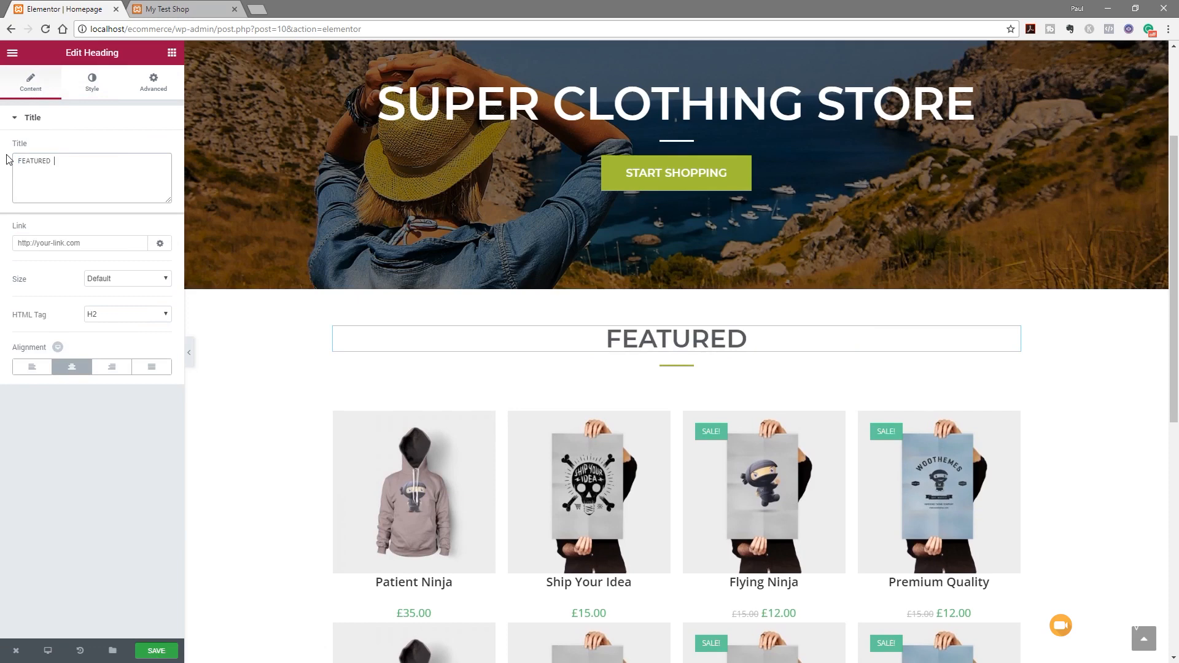
{"action": "type", "text": "PRODUCTS"}
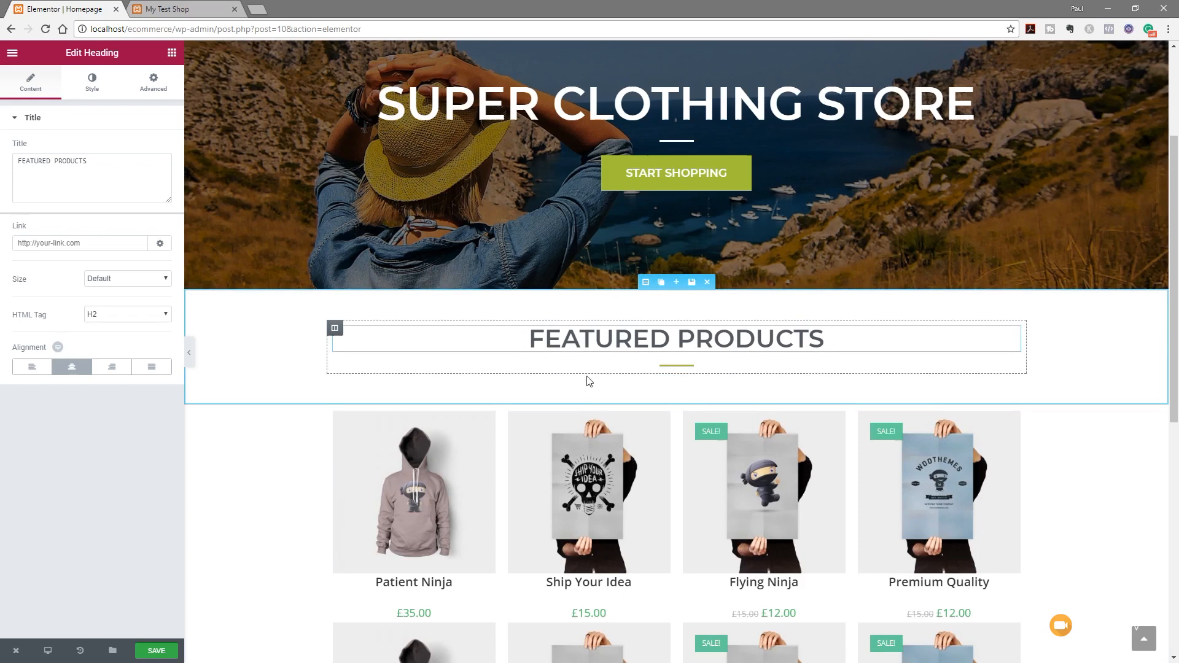
Duplicate the Featured Products section below the grid and retitle its heading 'SALE ITEMS'
{"action": "left_click", "coordinate": [663, 285]}
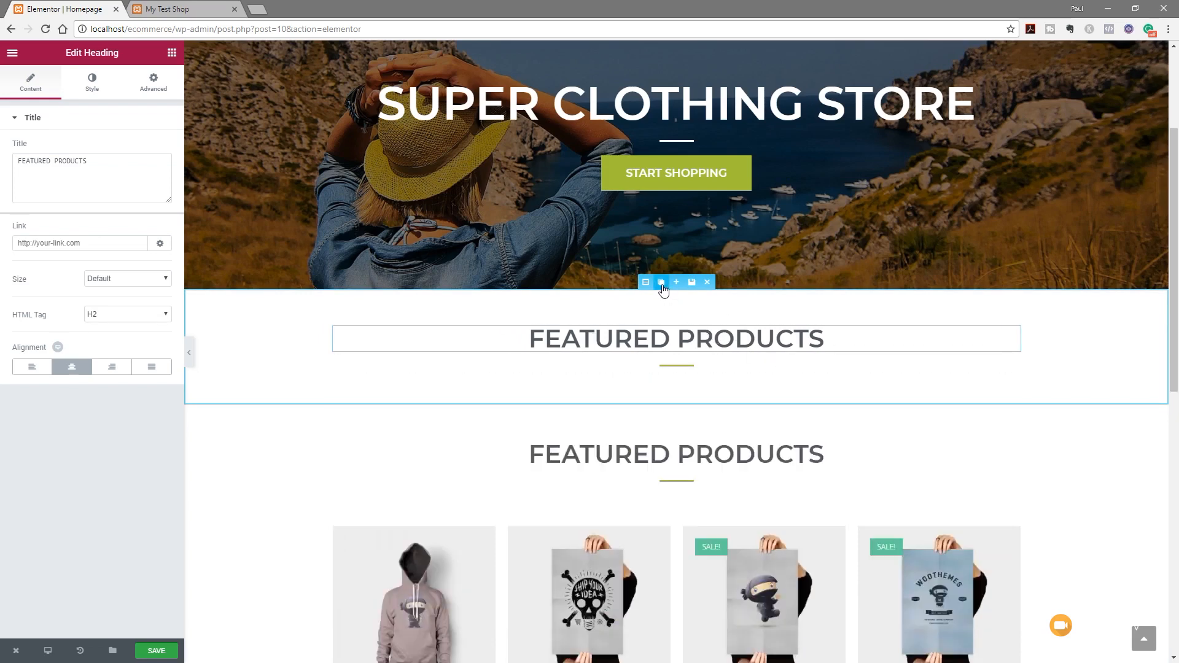
{"action": "left_click_drag", "start_coordinate": [644, 283], "coordinate": [610, 515]}
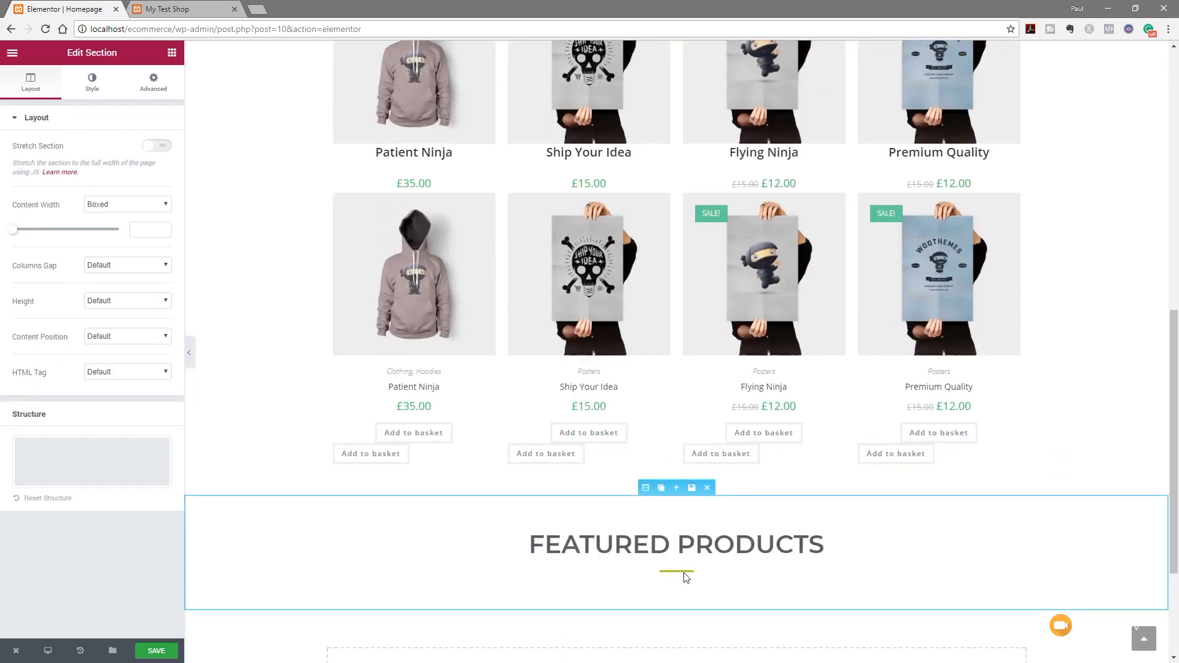
{"action": "left_click", "coordinate": [817, 545]}
{"action": "left_click_drag", "start_coordinate": [51, 161], "coordinate": [3, 161]}
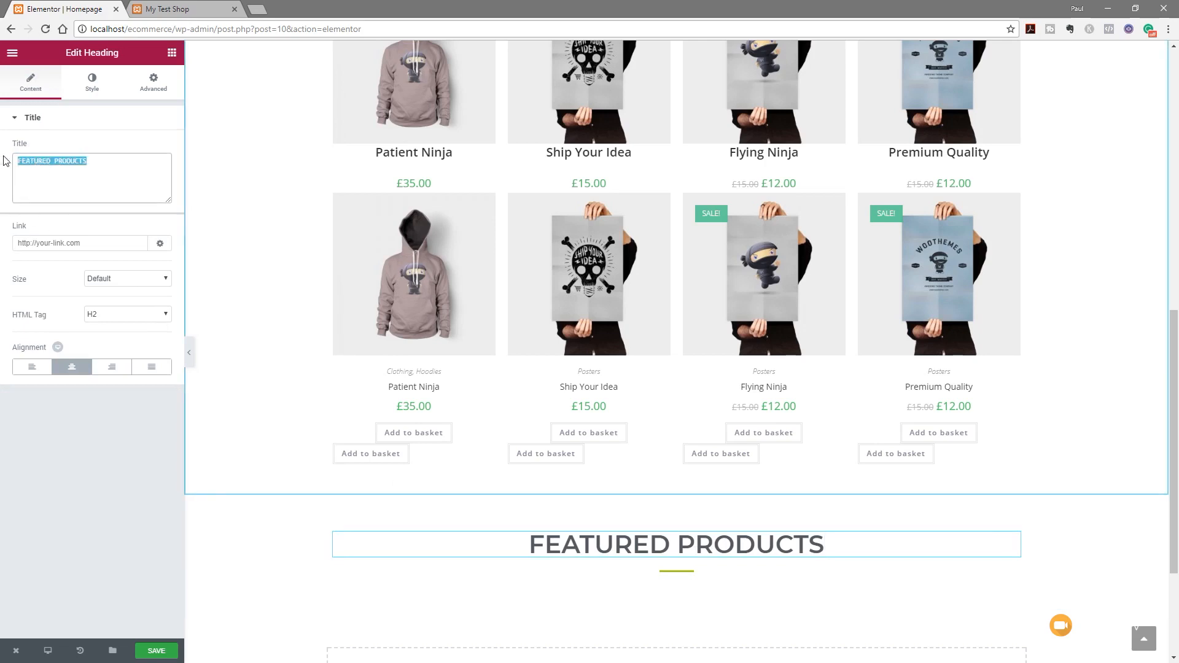
{"action": "type", "text": "SALE ITEMS"}
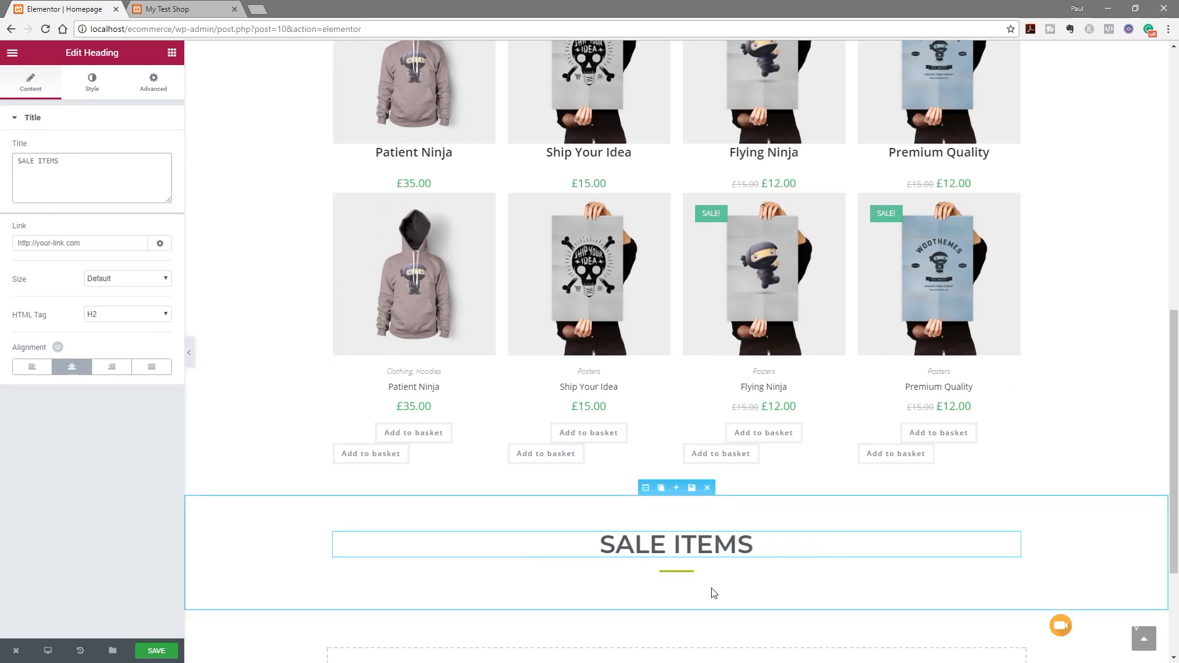
Move the product grid under SALE ITEMS, filter its query by Sale, and save
{"action": "scroll", "coordinate": [493, 526], "scroll_direction": "up", "scroll_amount": 3}
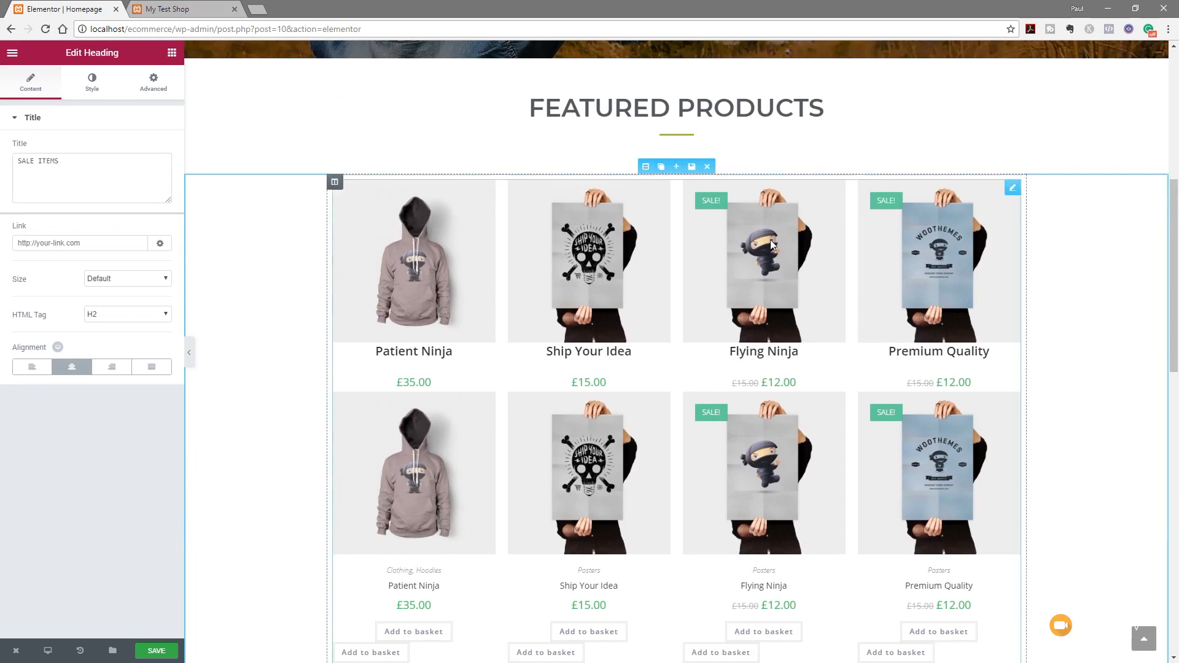
{"action": "scroll", "coordinate": [800, 263], "scroll_direction": "down", "scroll_amount": 1}
{"action": "scroll", "coordinate": [800, 263], "scroll_direction": "down", "scroll_amount": 7}
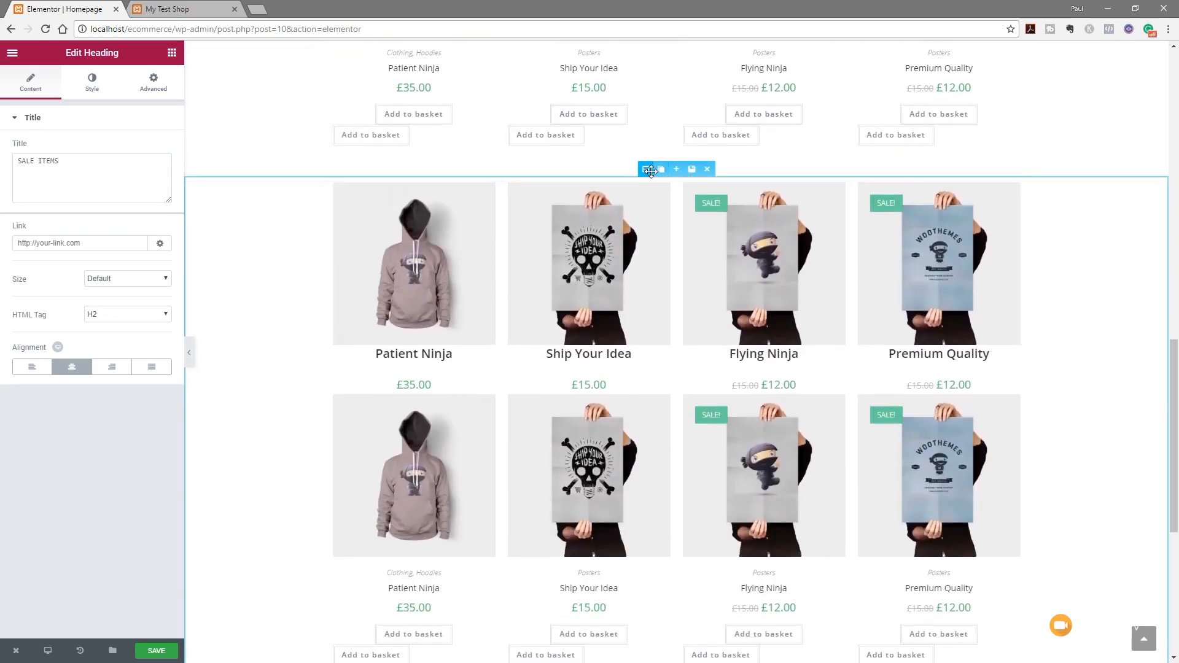
{"action": "left_click_drag", "start_coordinate": [645, 171], "coordinate": [616, 411]}
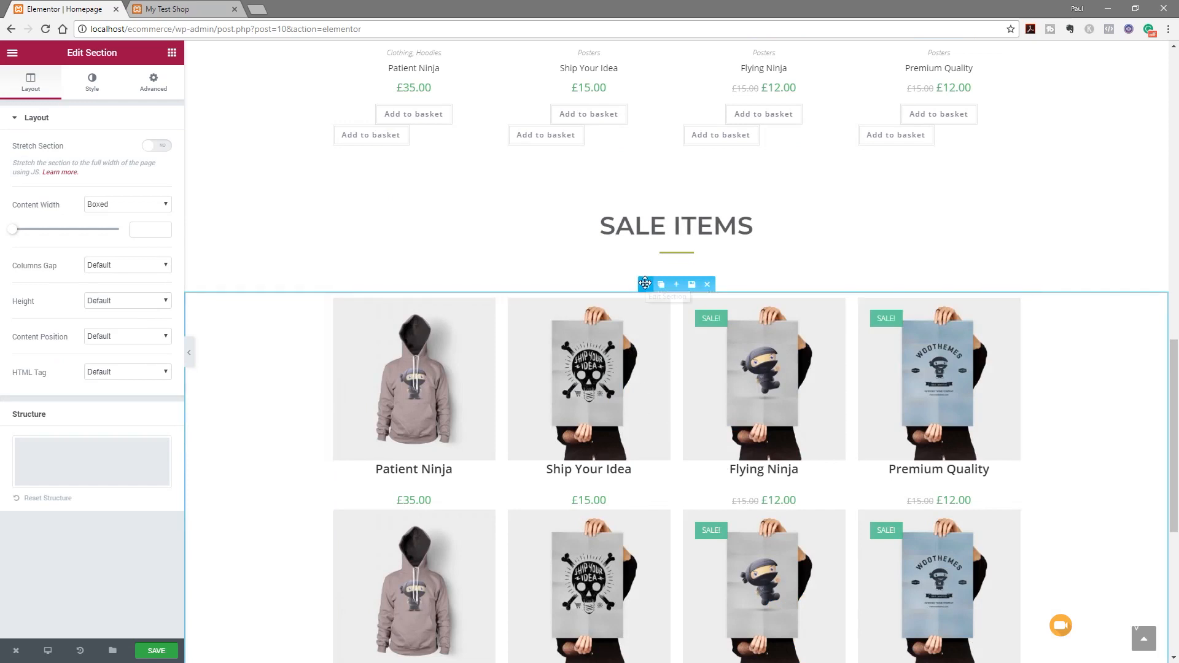
{"action": "left_click", "coordinate": [1012, 305]}
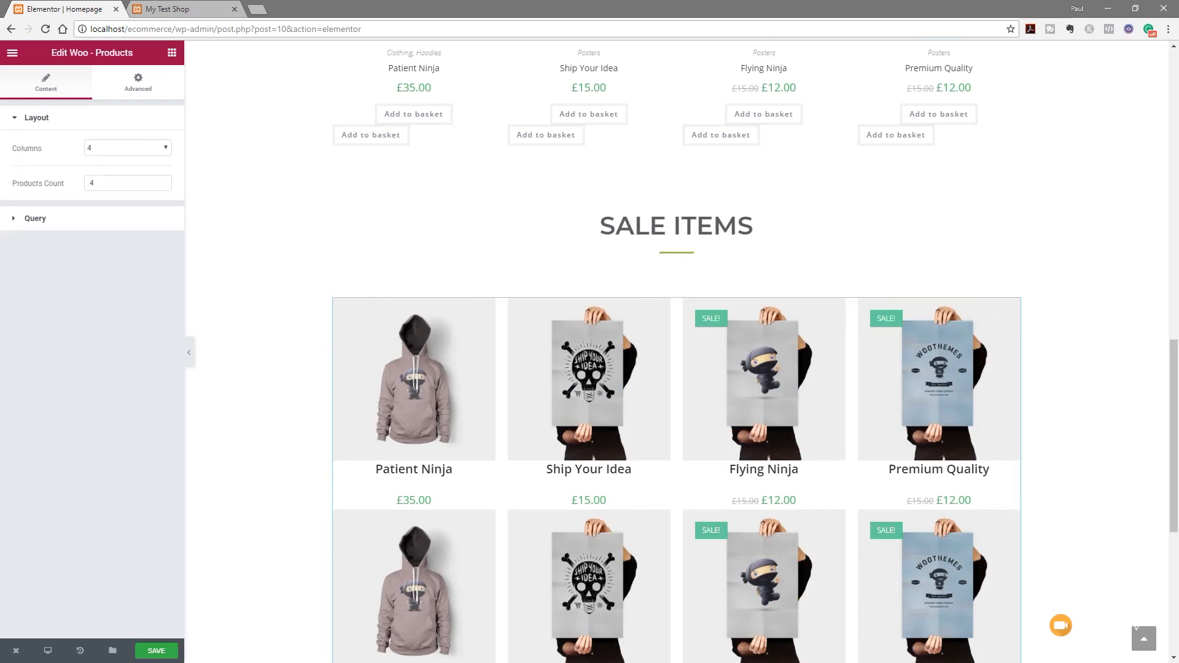
{"action": "left_click", "coordinate": [43, 220]}
{"action": "left_click", "coordinate": [113, 404]}
{"action": "left_click", "coordinate": [102, 430]}
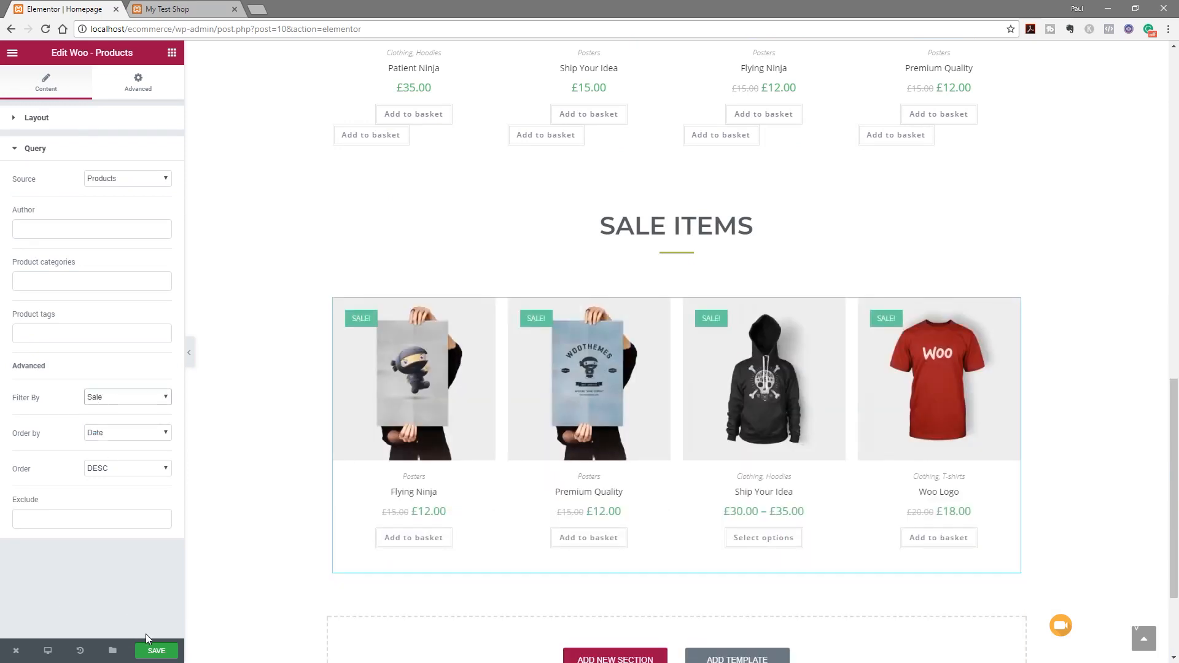
{"action": "left_click", "coordinate": [157, 653]}
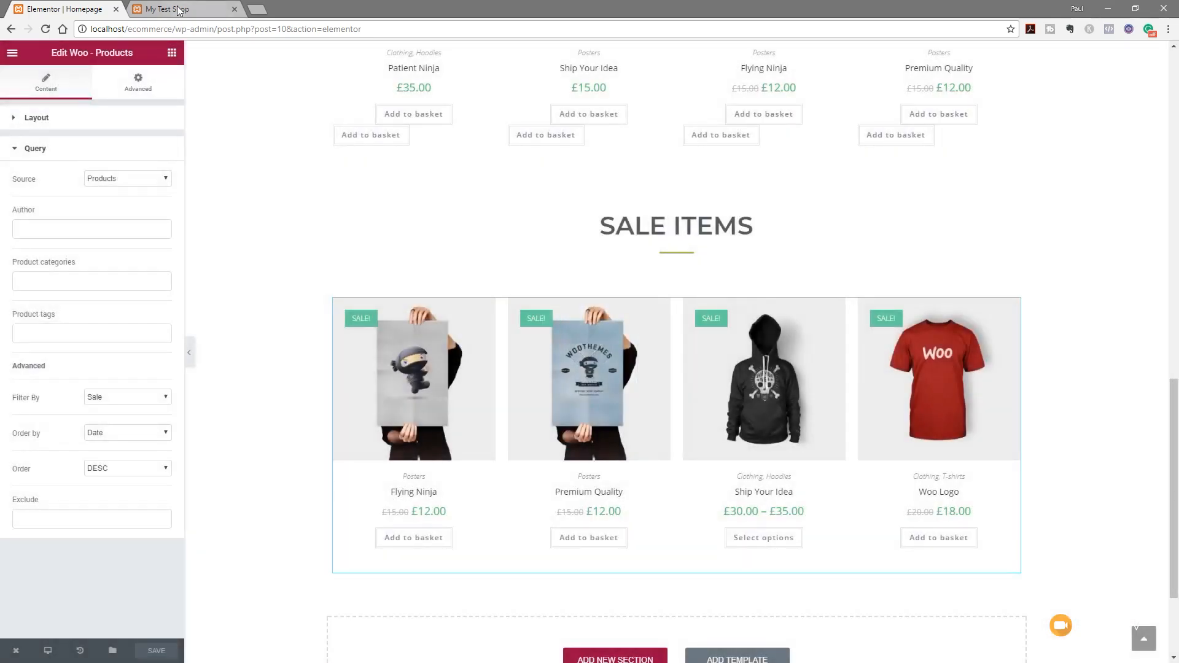
{"action": "left_click", "coordinate": [172, 9]}
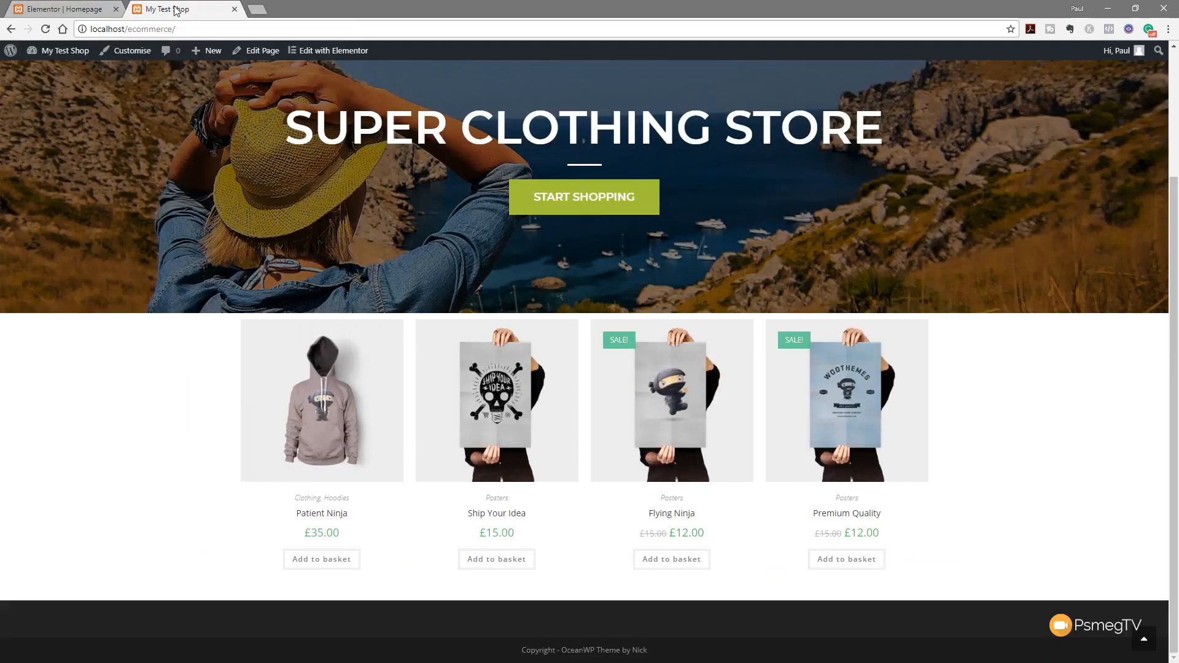
{"action": "left_click", "coordinate": [45, 29]}
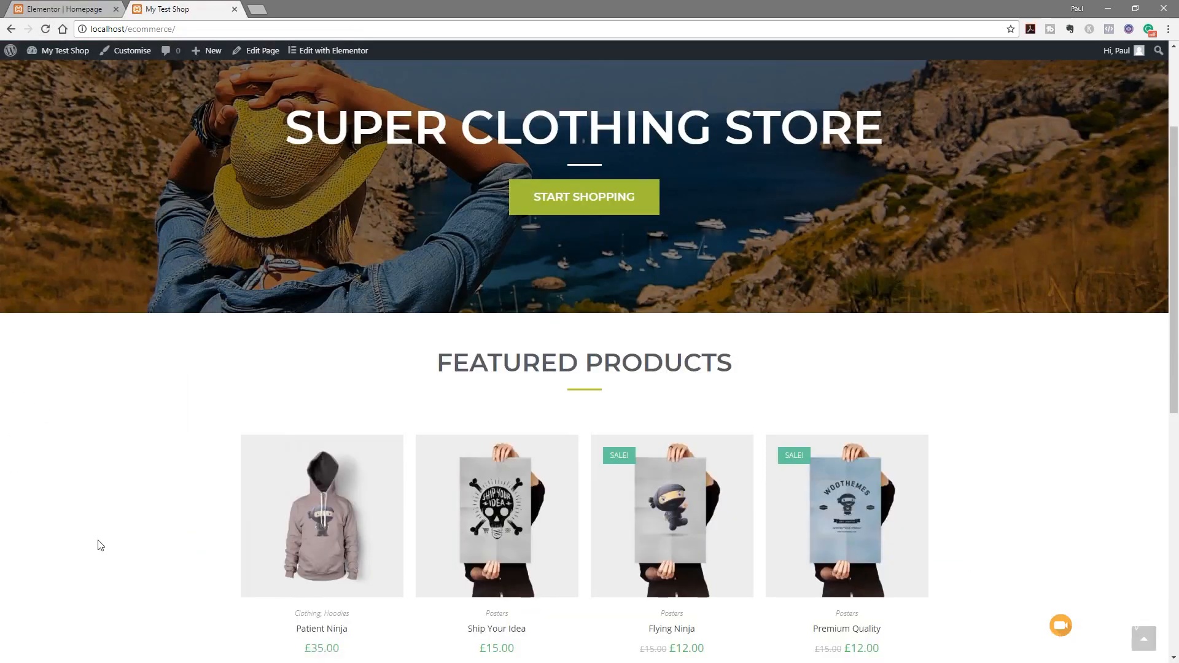
{"action": "scroll", "coordinate": [97, 545], "scroll_direction": "down", "scroll_amount": 4}
{"action": "scroll", "coordinate": [97, 545], "scroll_direction": "down", "scroll_amount": 4}
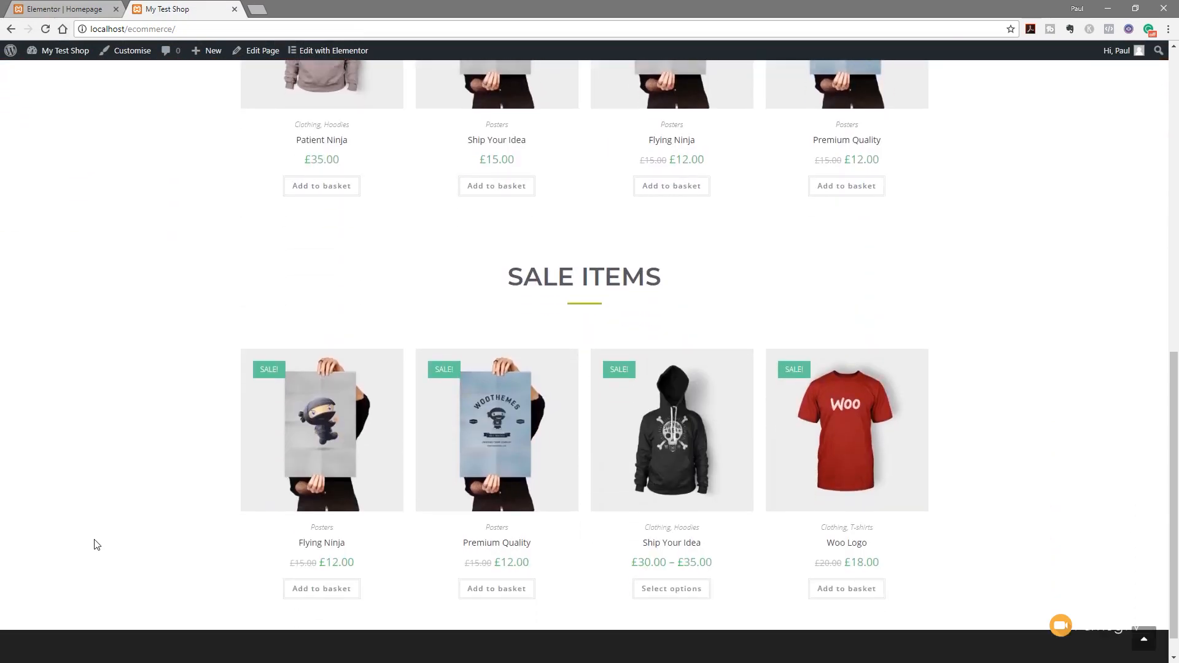
{"action": "scroll", "coordinate": [97, 545], "scroll_direction": "up", "scroll_amount": 7}
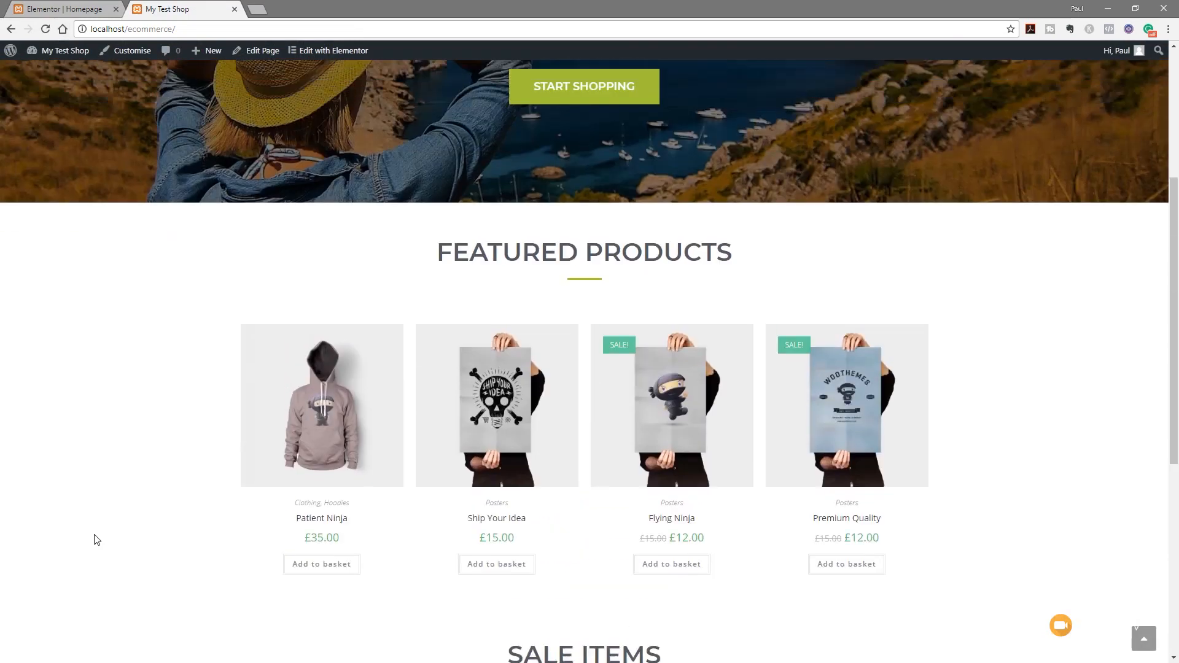
{"action": "scroll", "coordinate": [206, 478], "scroll_direction": "down", "scroll_amount": 7}
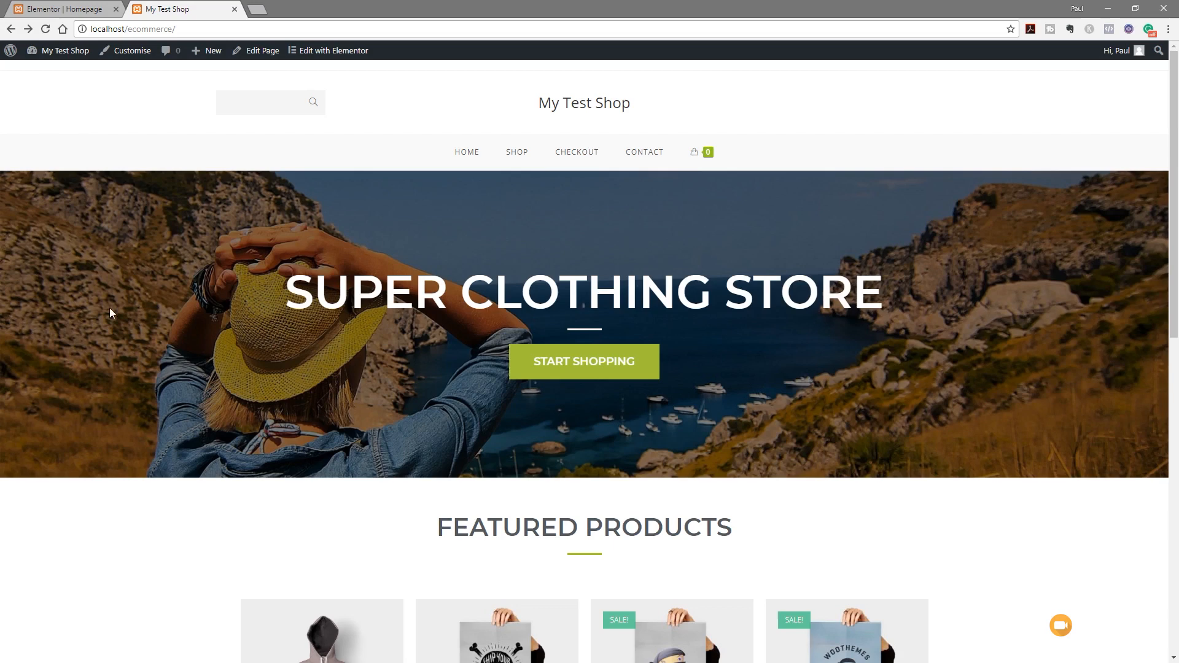
{"action": "left_click", "coordinate": [55, 11]}
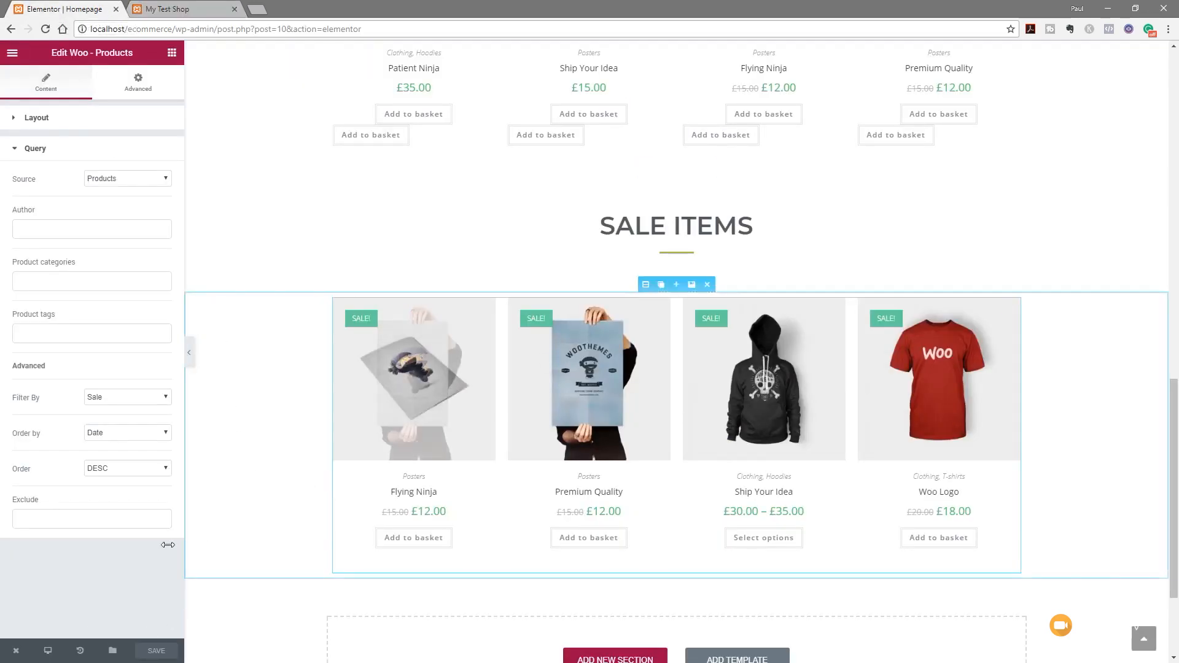
Update the Homepage from its dashboard edit screen and open Appearance > Customise
{"action": "mouse_move", "coordinate": [16, 650]}
{"action": "left_click", "coordinate": [46, 623]}
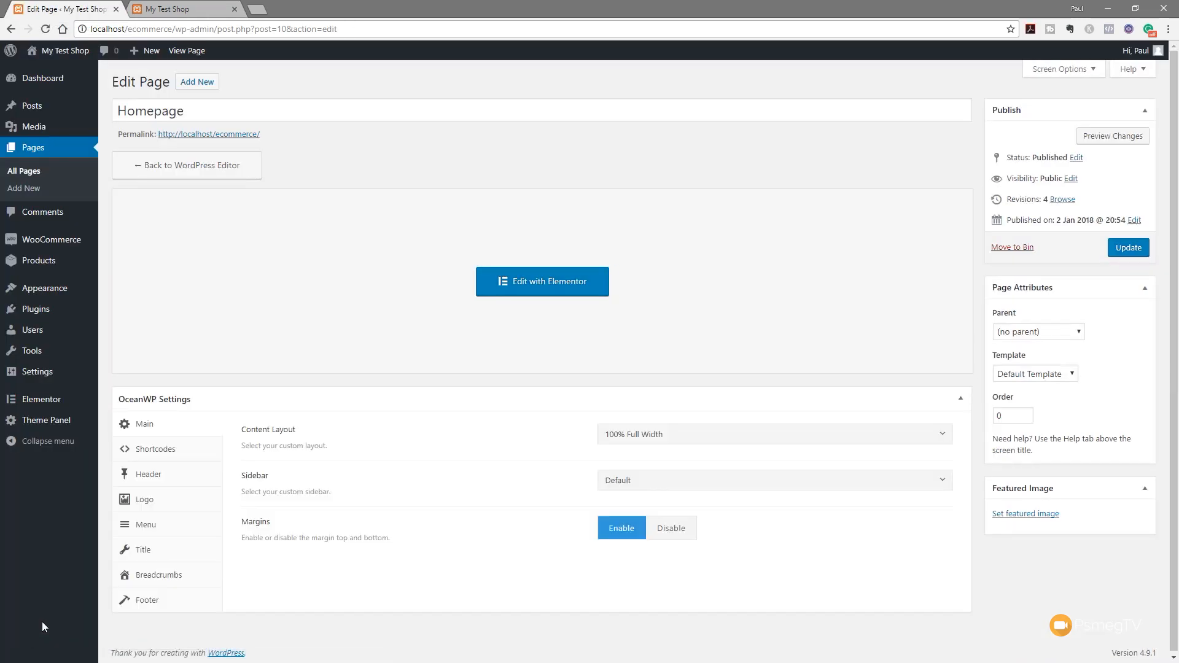
{"action": "left_click", "coordinate": [1133, 252]}
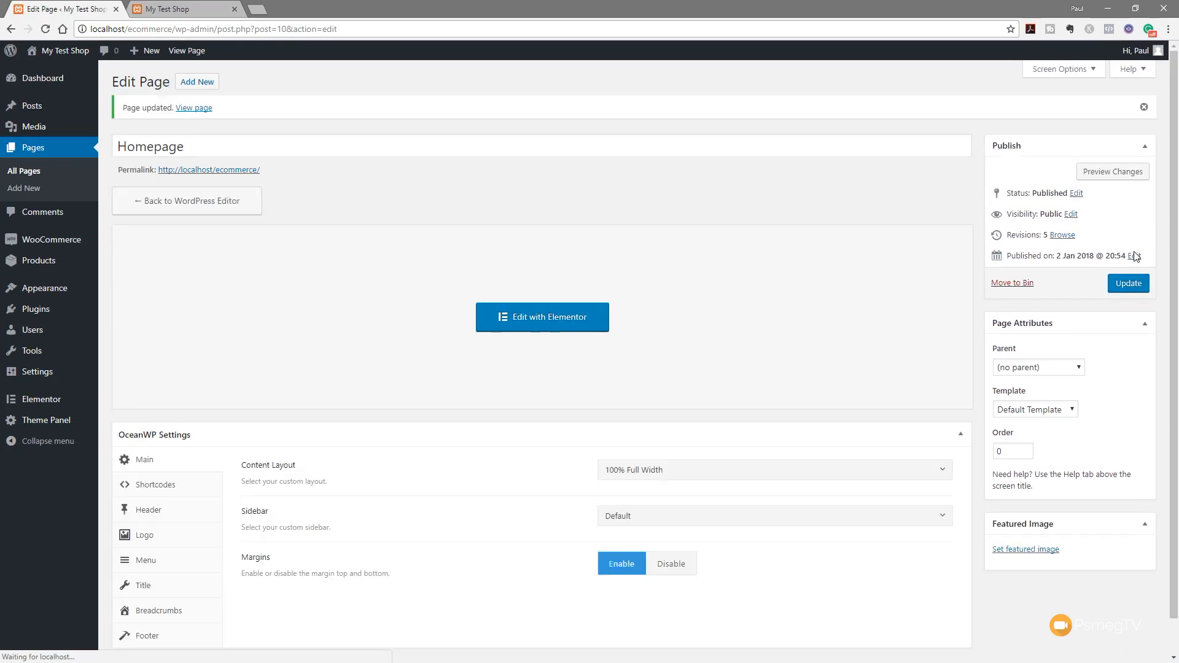
{"action": "mouse_move", "coordinate": [92, 293]}
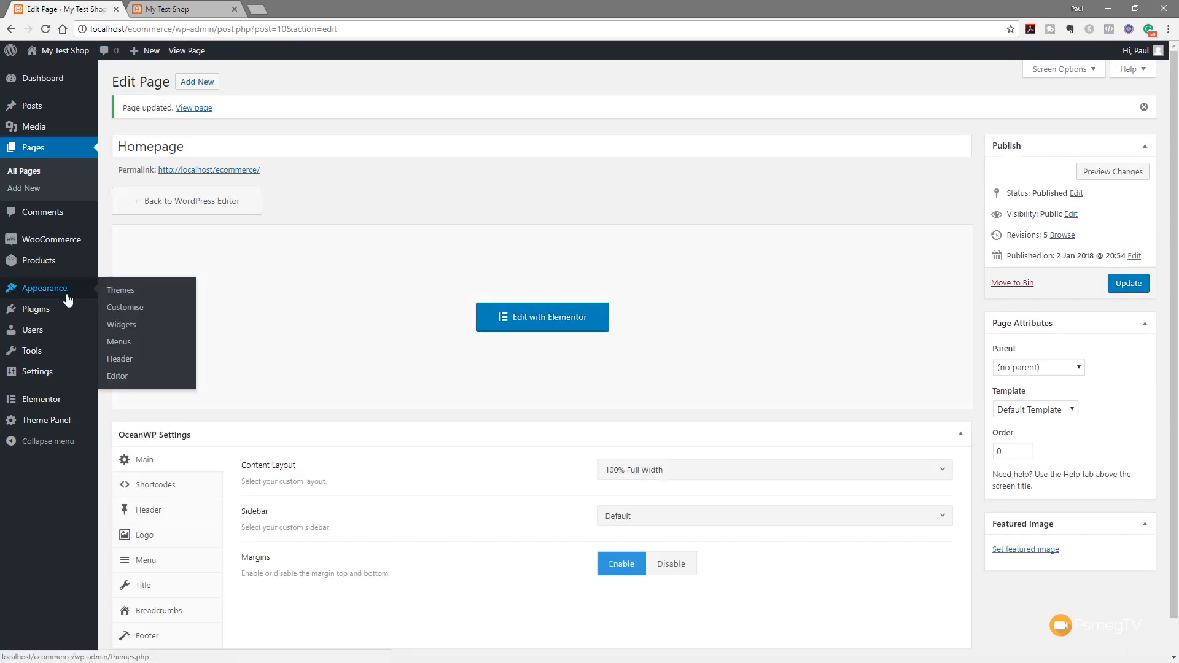
{"action": "left_click", "coordinate": [125, 308]}
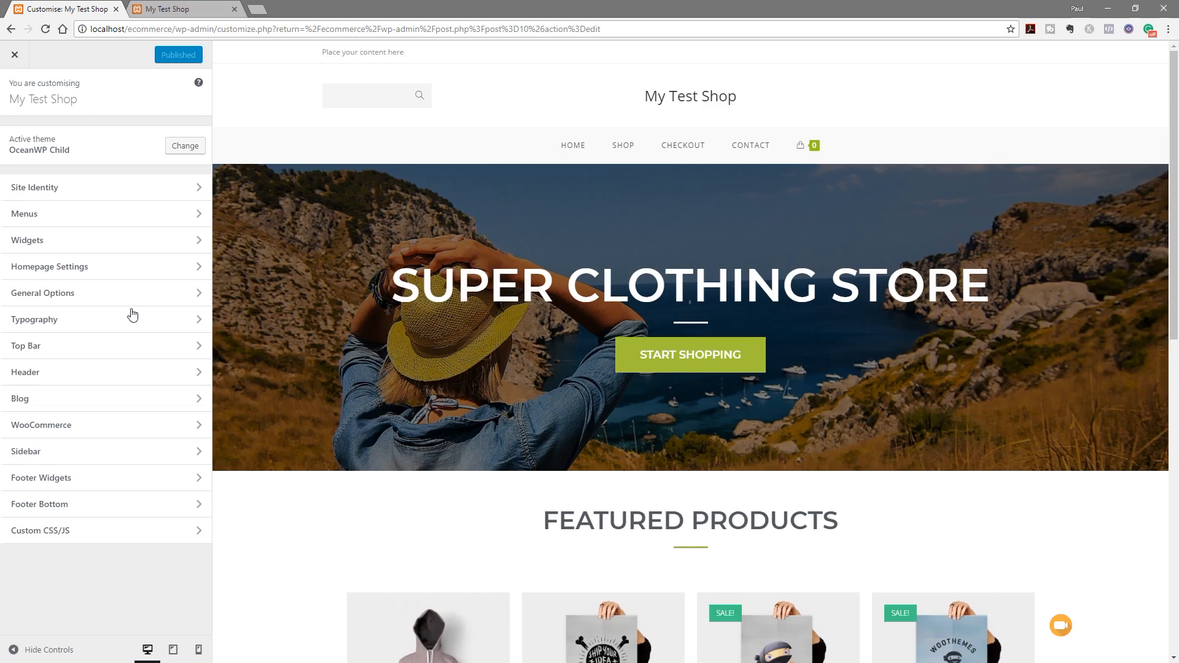
Preview the Patient Ninja hoodie page and display the WooCommerce Customizer sections list
{"action": "scroll", "coordinate": [307, 467], "scroll_direction": "down", "scroll_amount": 5}
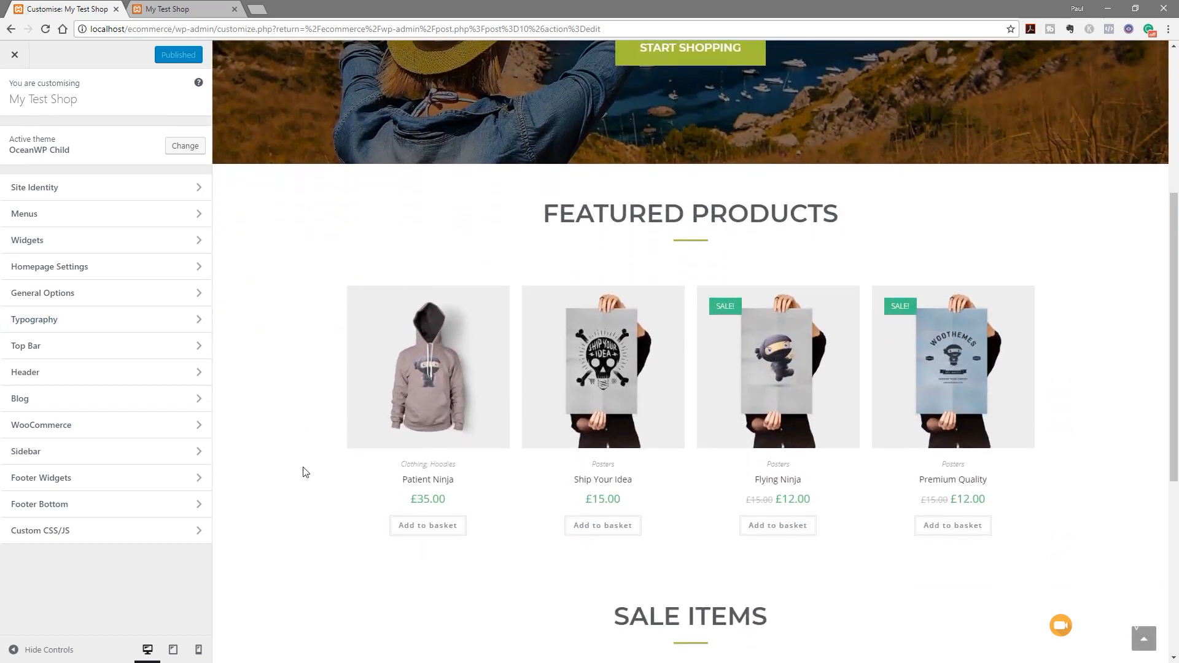
{"action": "left_click", "coordinate": [431, 348]}
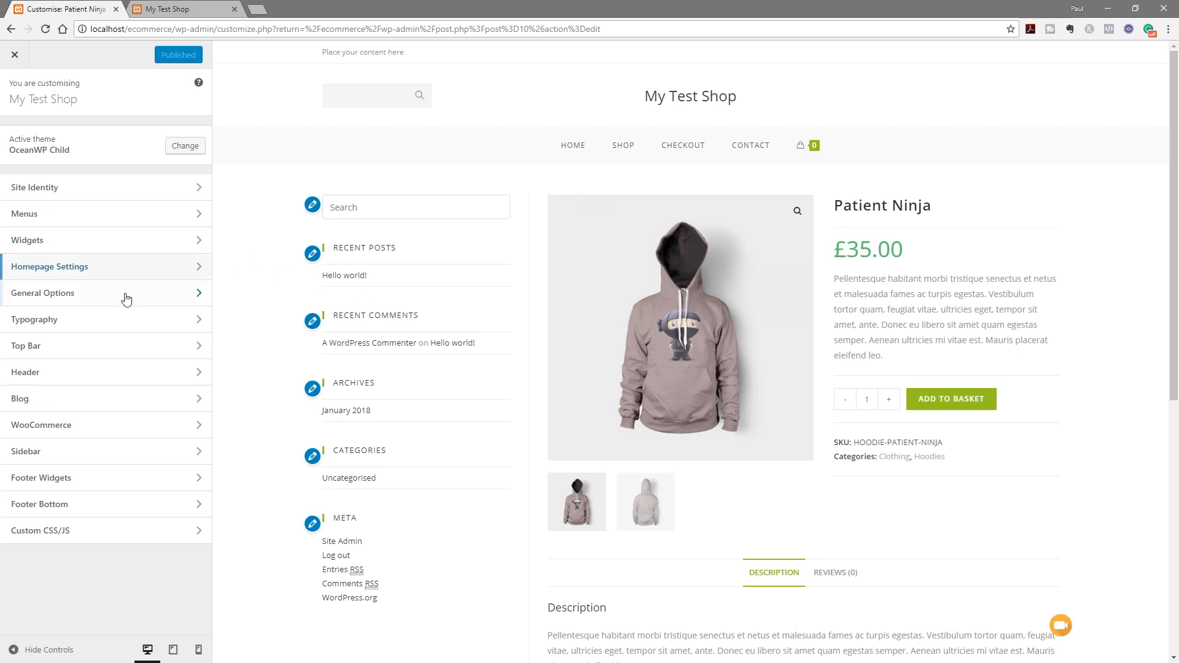
{"action": "left_click", "coordinate": [32, 434]}
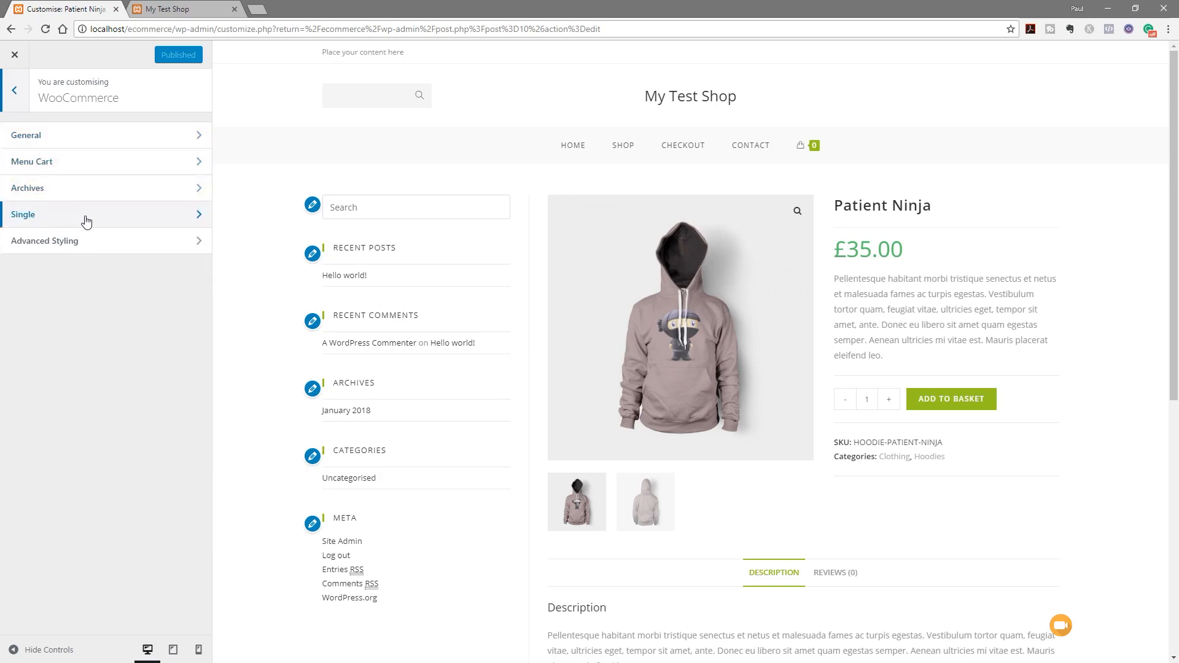
{"action": "left_click", "coordinate": [126, 138]}
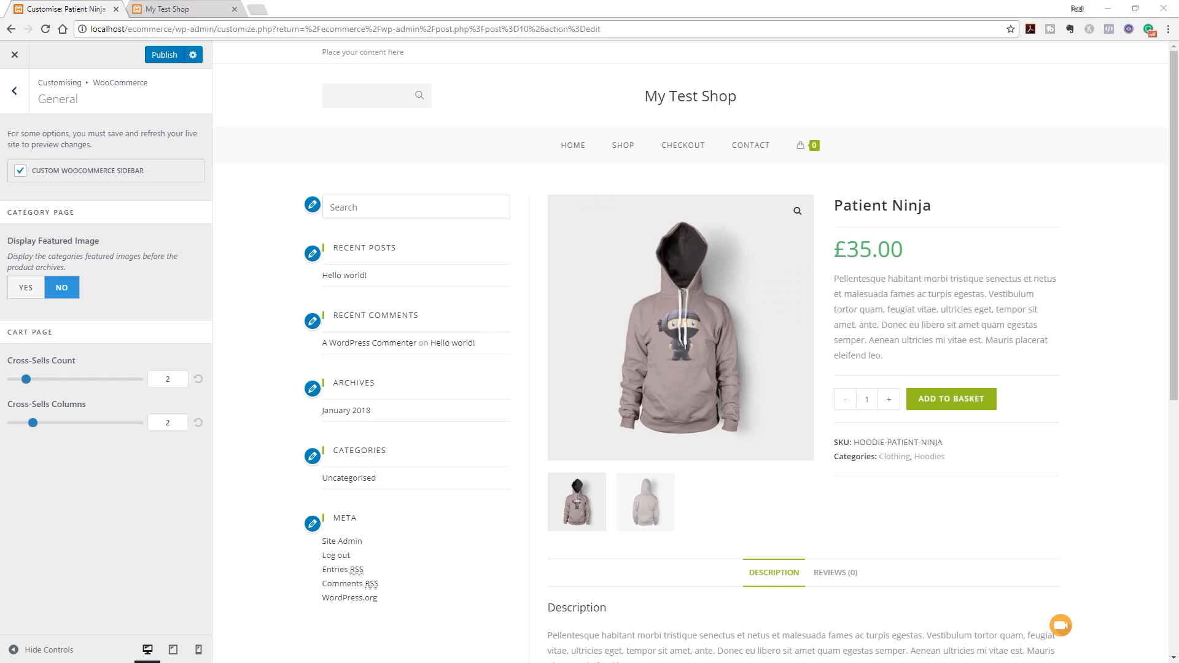
{"action": "left_click", "coordinate": [15, 92]}
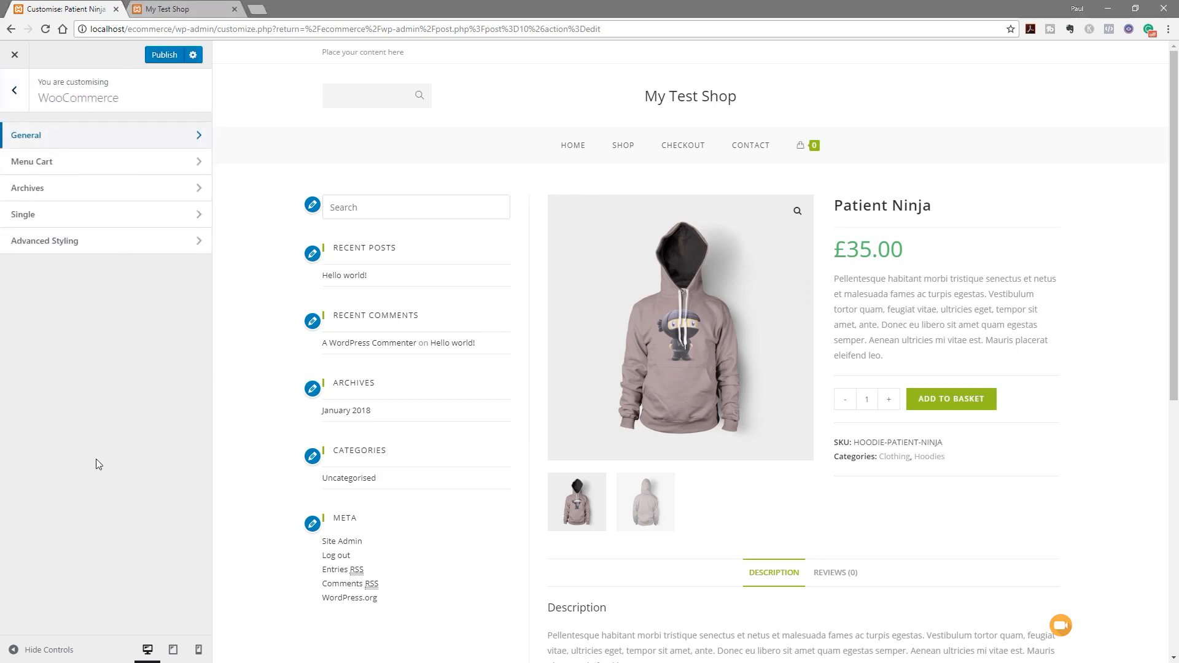
In WooCommerce Single settings, make product pages full width without a sidebar
{"action": "left_click", "coordinate": [35, 216]}
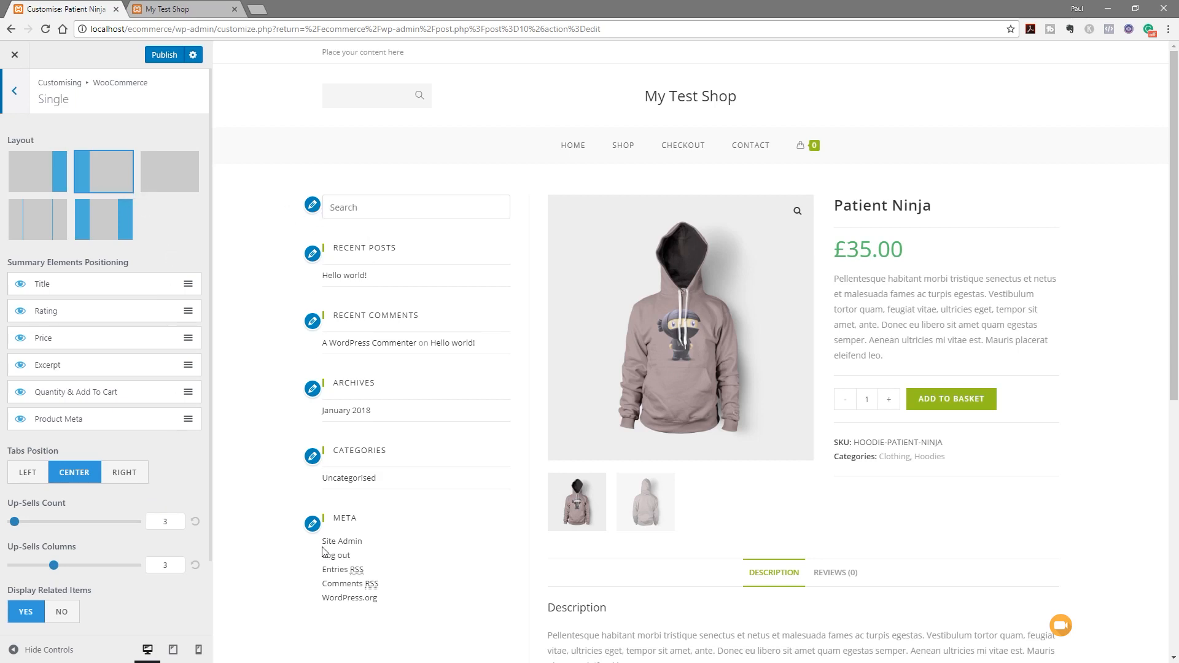
{"action": "left_click", "coordinate": [38, 165]}
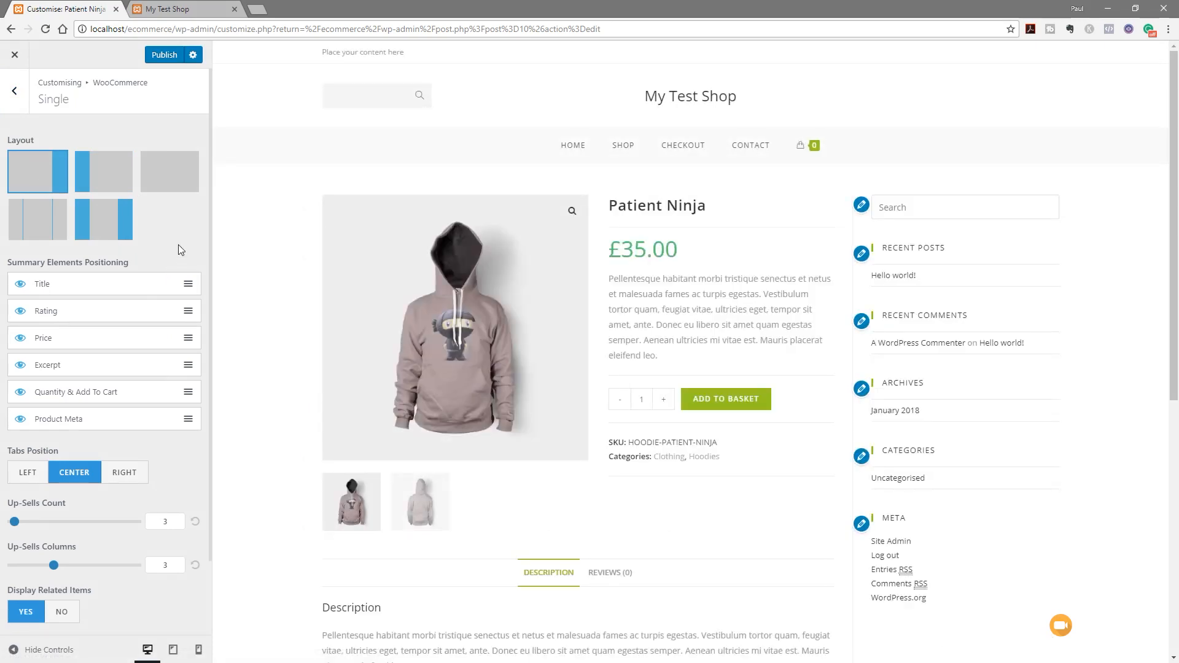
{"action": "left_click", "coordinate": [173, 186]}
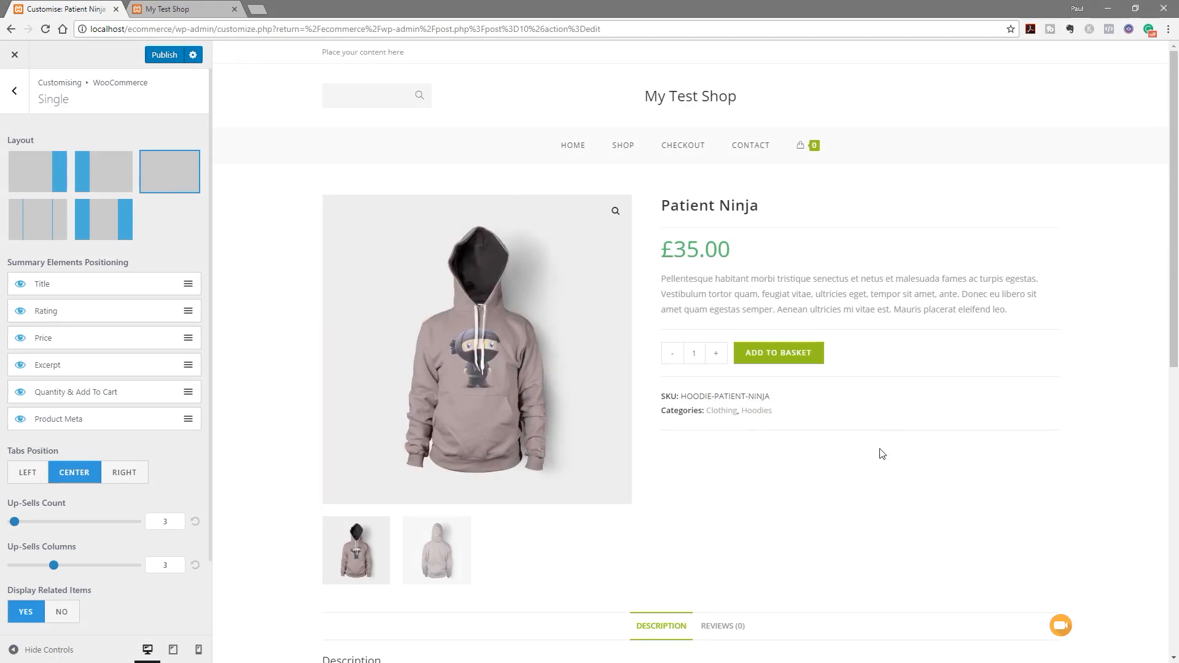
{"action": "scroll", "coordinate": [880, 453], "scroll_direction": "down", "scroll_amount": 3}
{"action": "scroll", "coordinate": [785, 345], "scroll_direction": "down", "scroll_amount": 2}
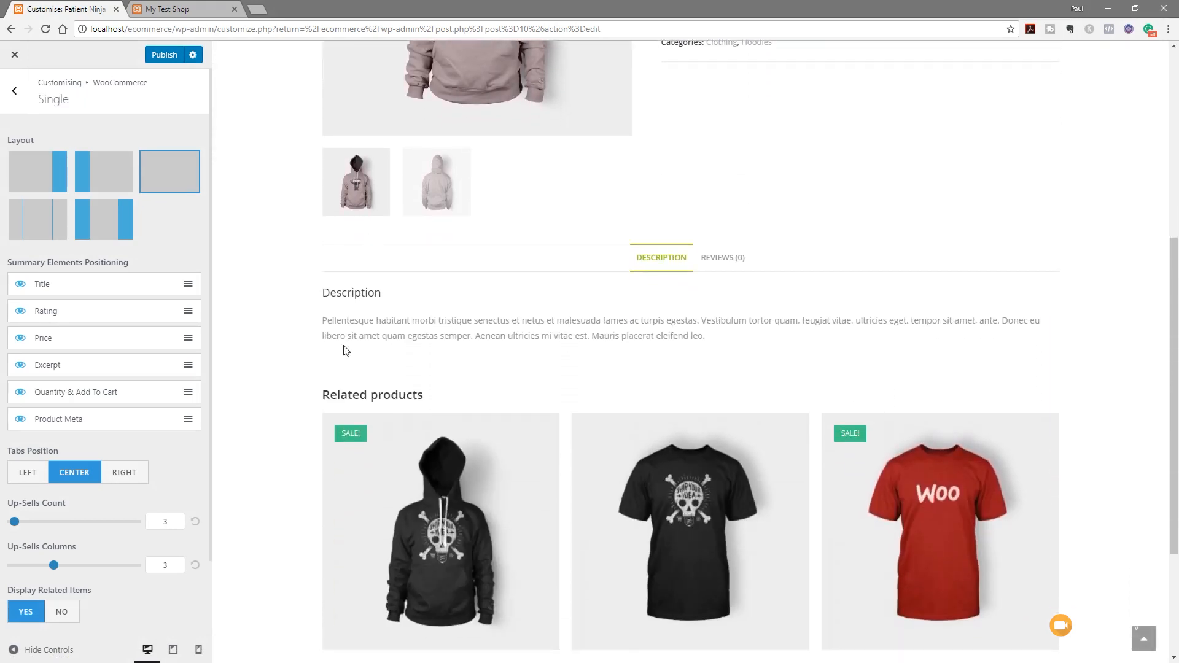
{"action": "scroll", "coordinate": [266, 376], "scroll_direction": "down", "scroll_amount": 3}
{"action": "scroll", "coordinate": [266, 376], "scroll_direction": "up", "scroll_amount": 2}
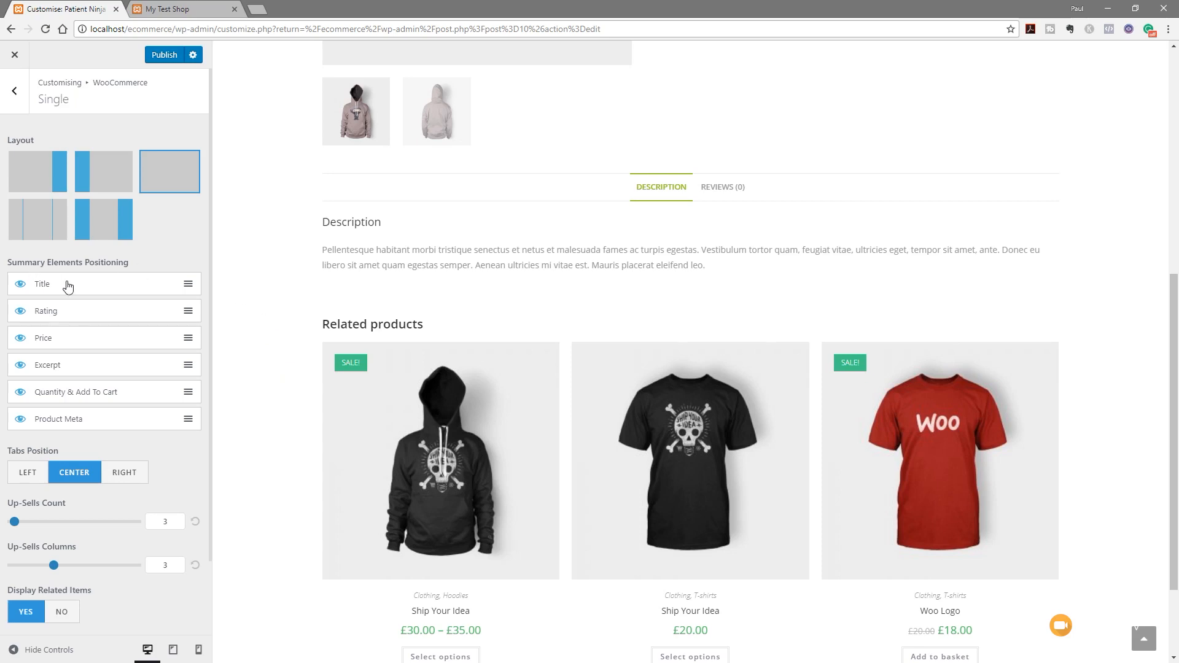
{"action": "scroll", "coordinate": [252, 350], "scroll_direction": "up", "scroll_amount": 7}
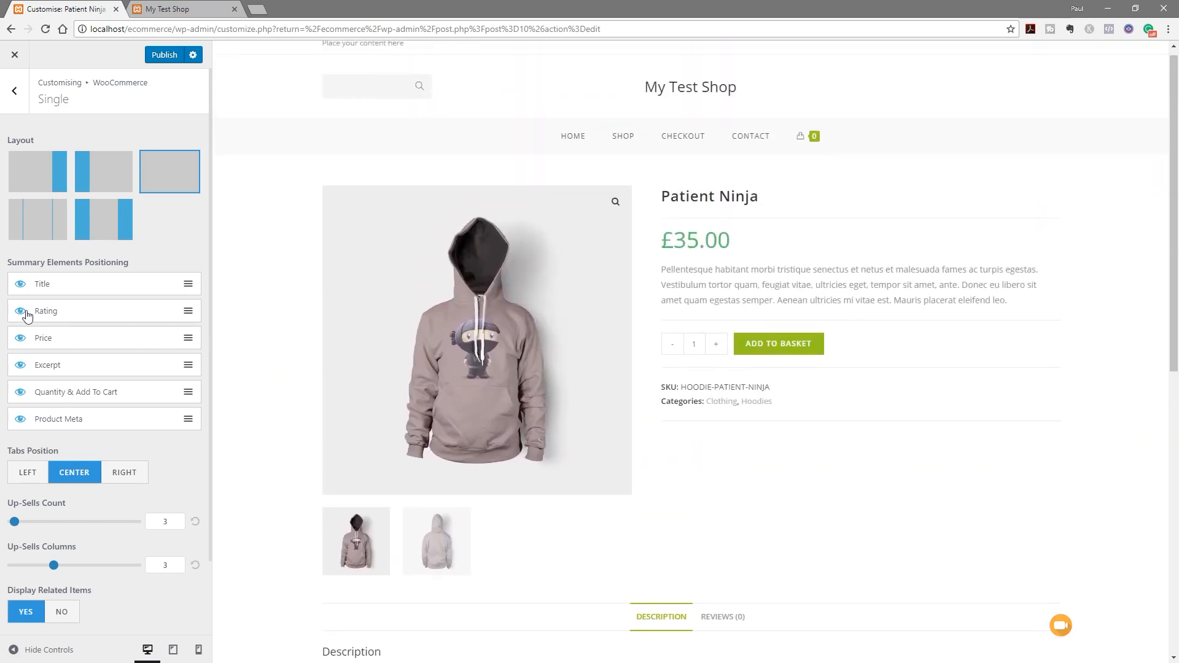
Keep the product title shown, set Tabs Position to Left, and check related items
{"action": "left_click", "coordinate": [22, 287]}
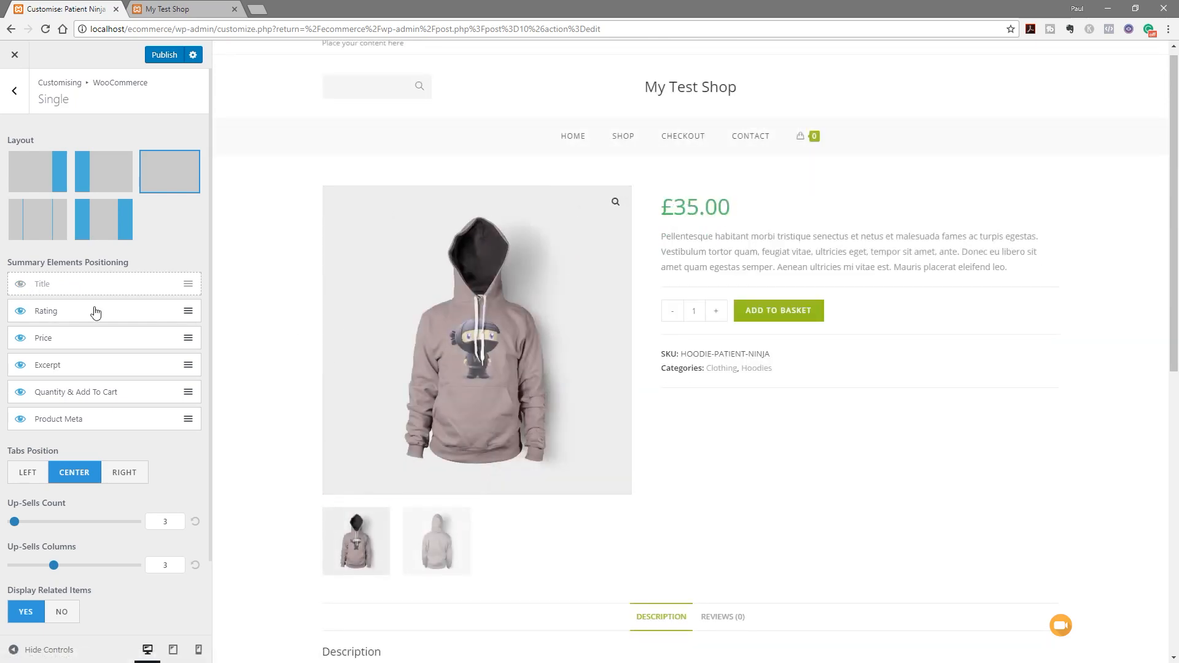
{"action": "left_click", "coordinate": [22, 286]}
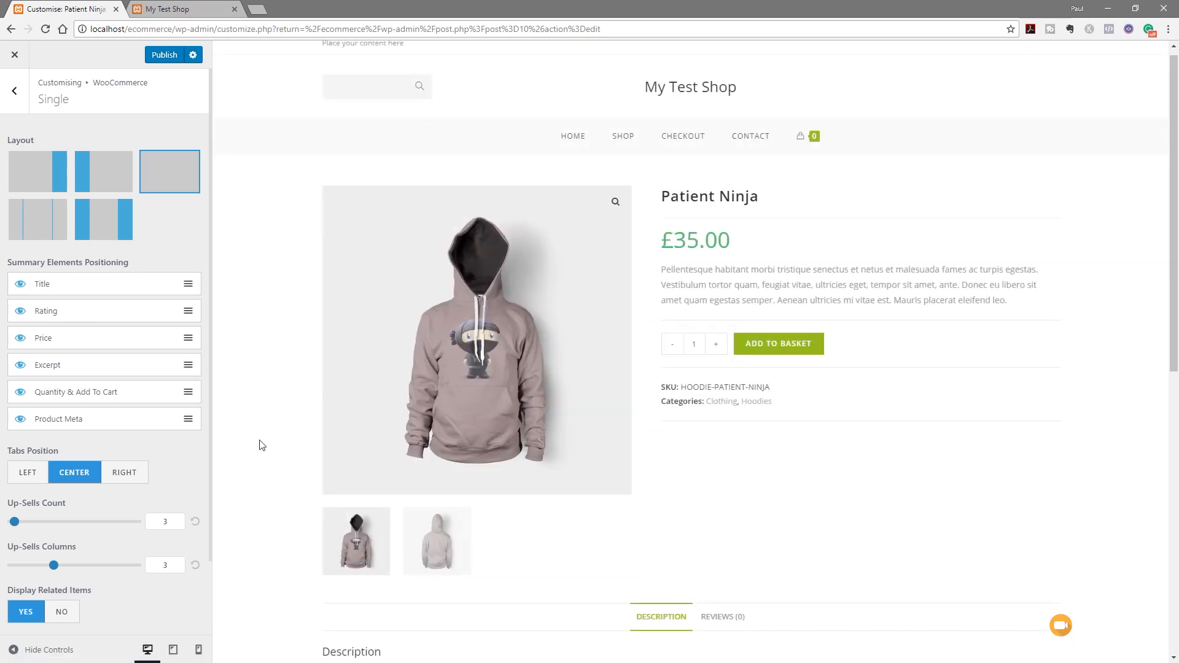
{"action": "scroll", "coordinate": [306, 470], "scroll_direction": "down", "scroll_amount": 4}
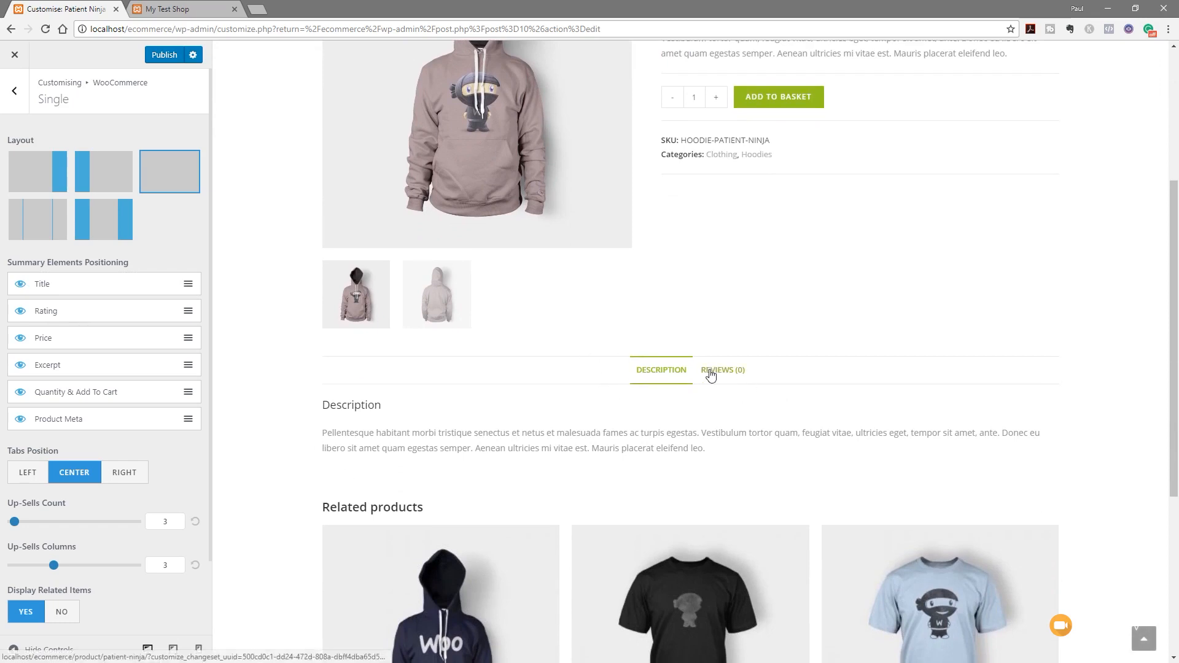
{"action": "left_click", "coordinate": [28, 475]}
{"action": "left_click", "coordinate": [124, 476]}
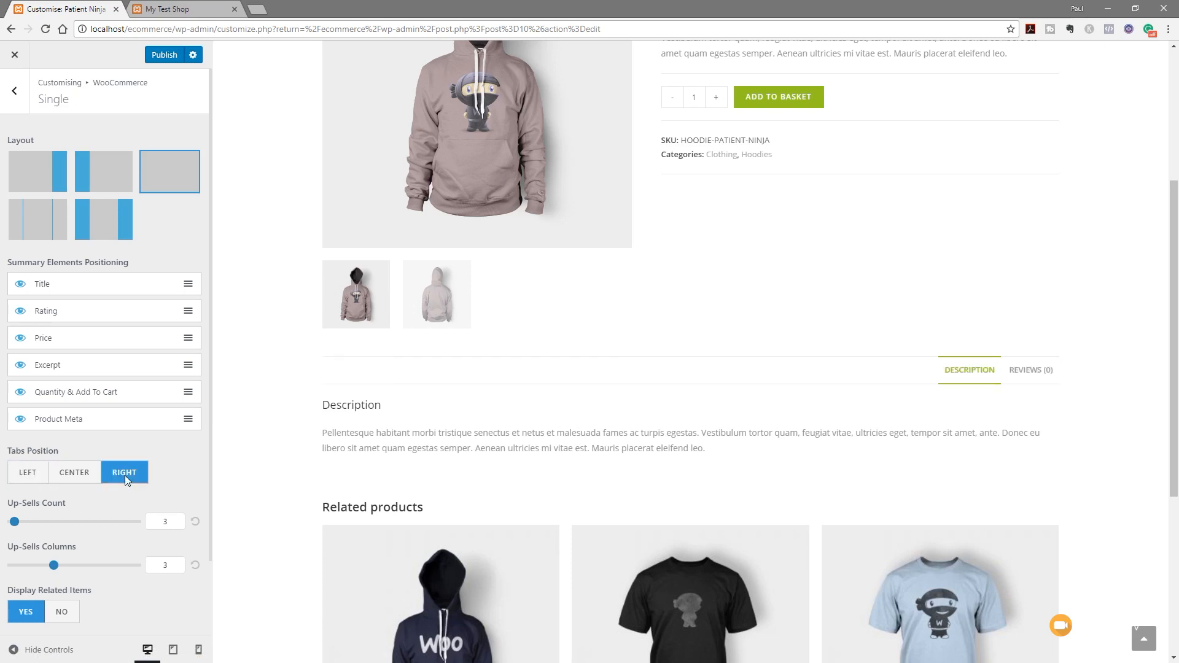
{"action": "left_click", "coordinate": [24, 475]}
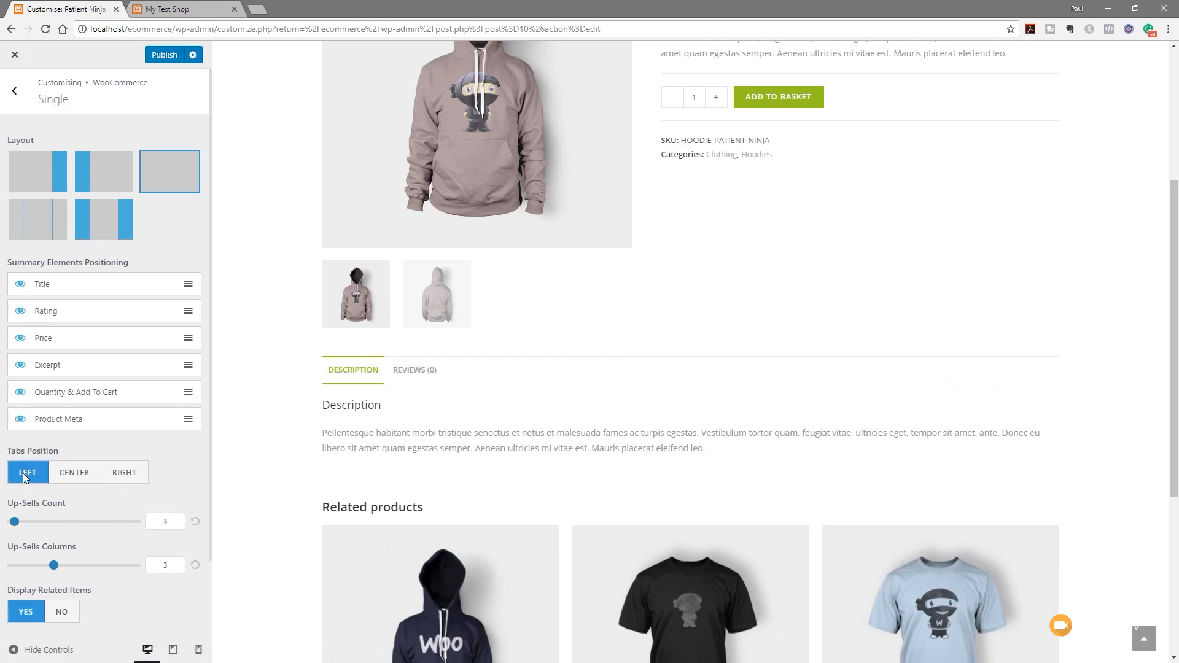
{"action": "scroll", "coordinate": [94, 499], "scroll_direction": "down", "scroll_amount": 2}
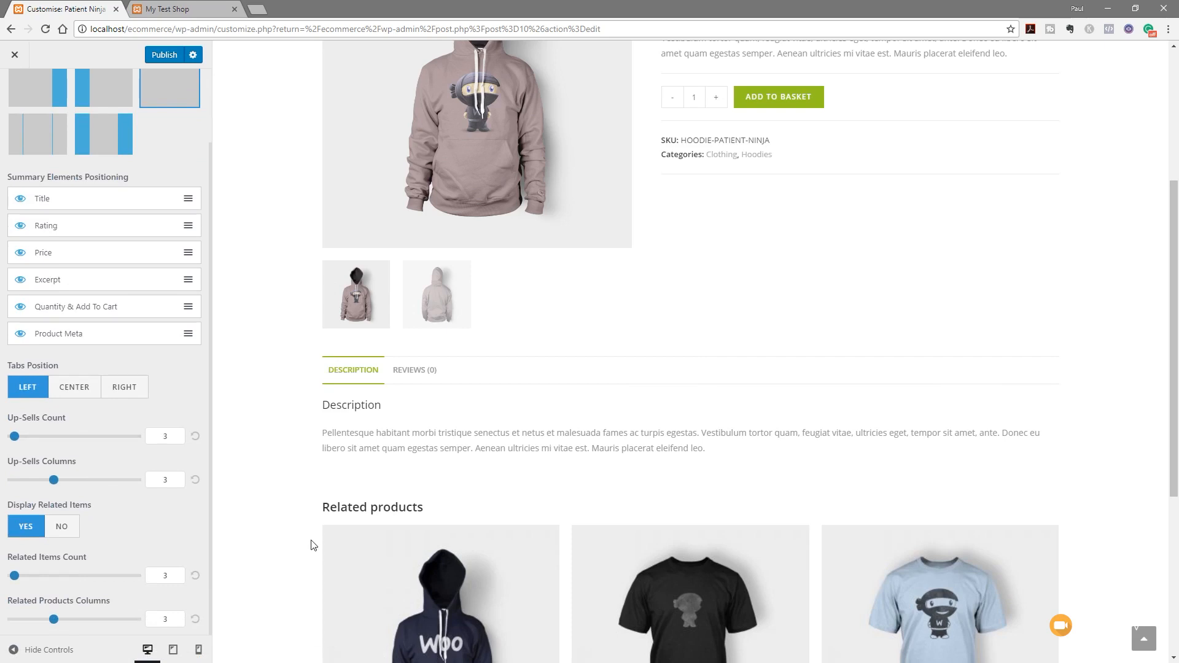
{"action": "scroll", "coordinate": [311, 545], "scroll_direction": "down", "scroll_amount": 3}
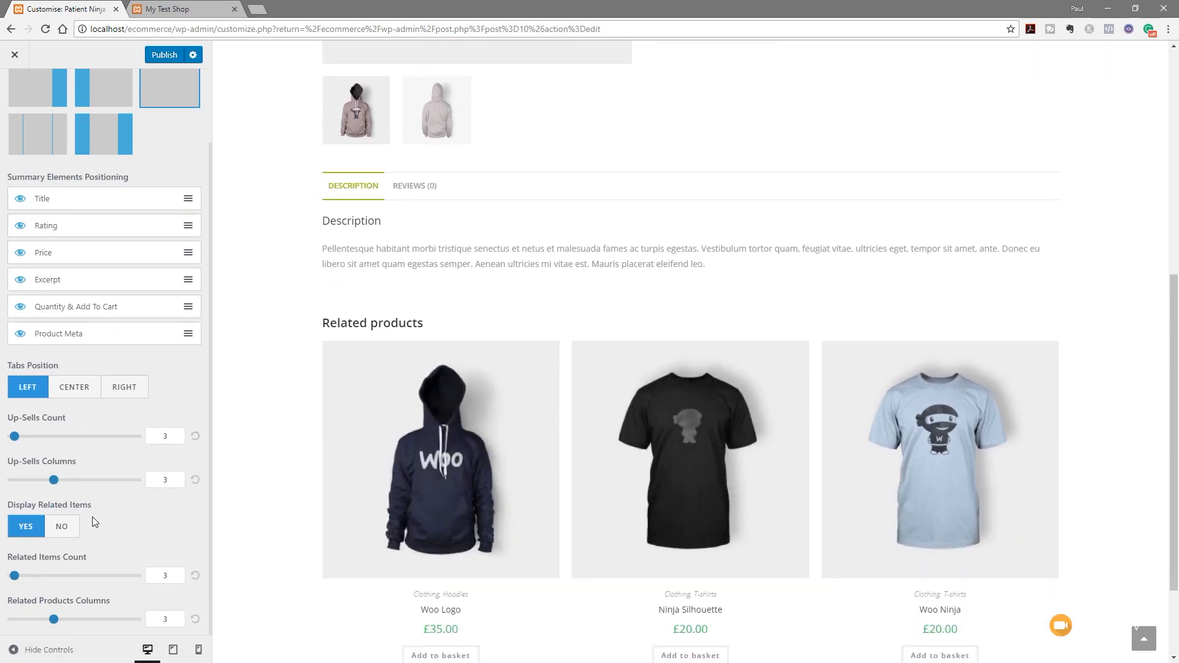
{"action": "scroll", "coordinate": [278, 533], "scroll_direction": "down", "scroll_amount": 2}
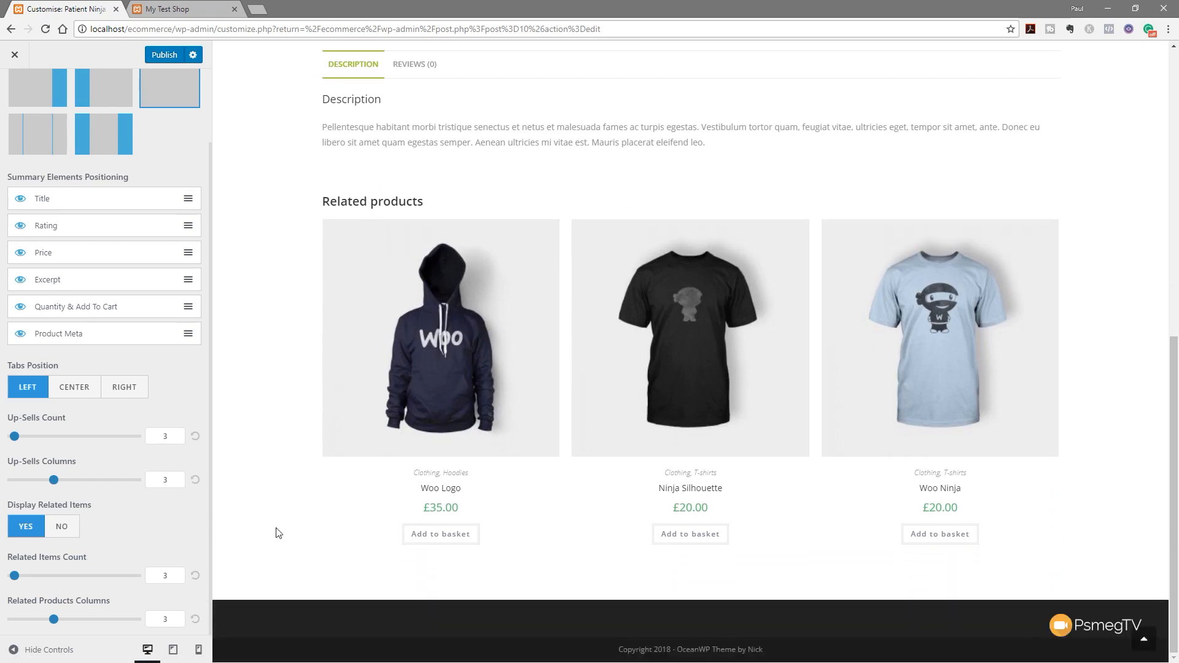
{"action": "scroll", "coordinate": [278, 533], "scroll_direction": "up", "scroll_amount": 1}
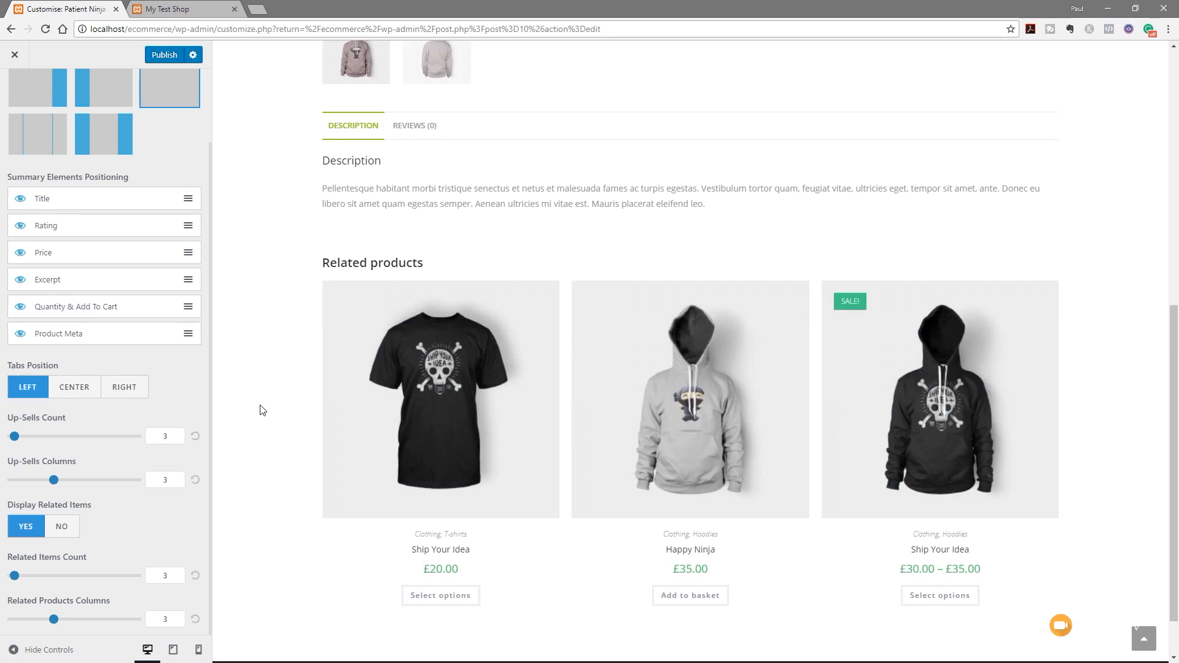
{"action": "scroll", "coordinate": [268, 393], "scroll_direction": "up", "scroll_amount": 8}
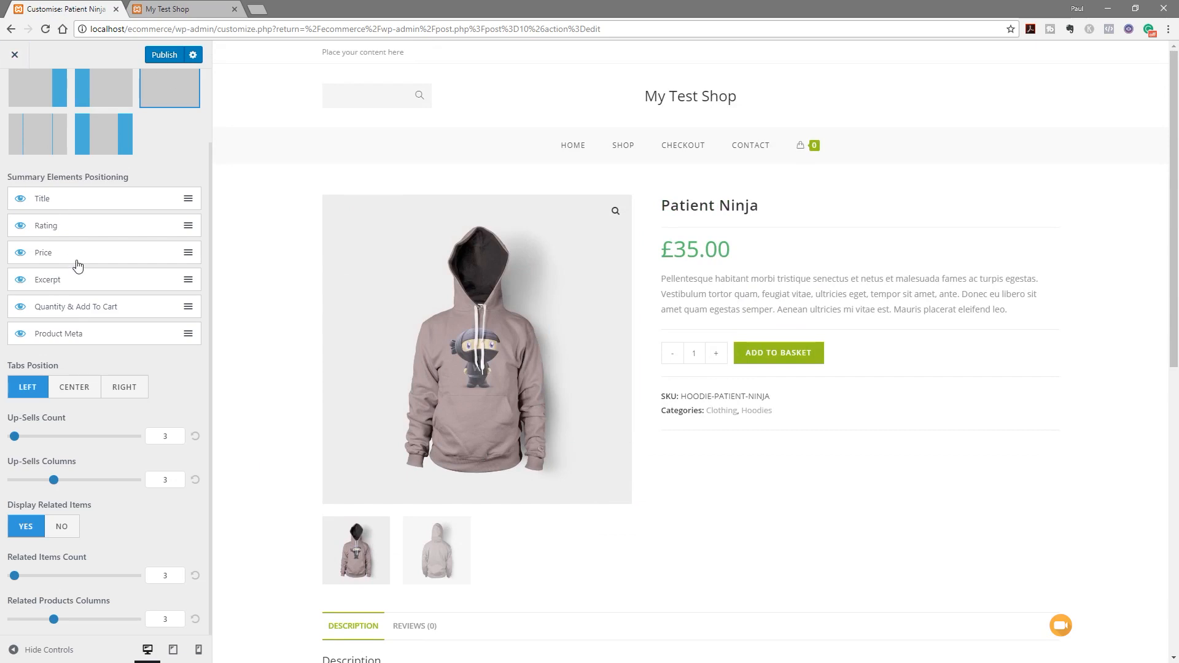
{"action": "scroll", "coordinate": [79, 261], "scroll_direction": "up", "scroll_amount": 3}
In Advanced Styling, set the On Sale badge background to red
{"action": "left_click", "coordinate": [22, 93]}
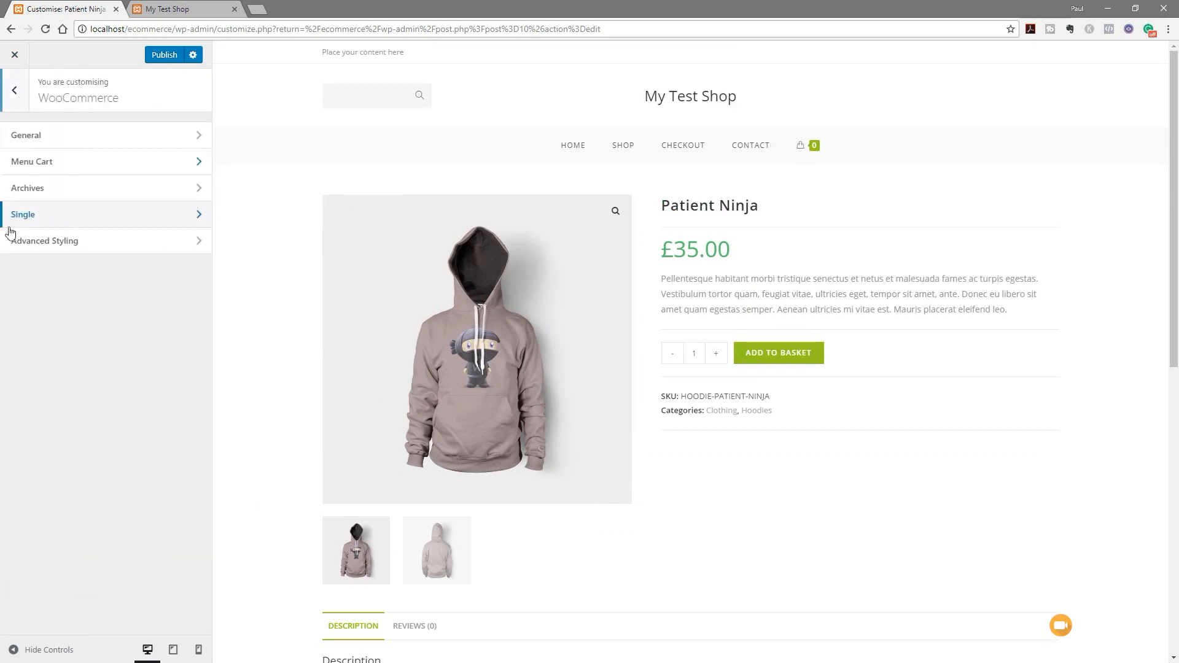
{"action": "left_click", "coordinate": [64, 241]}
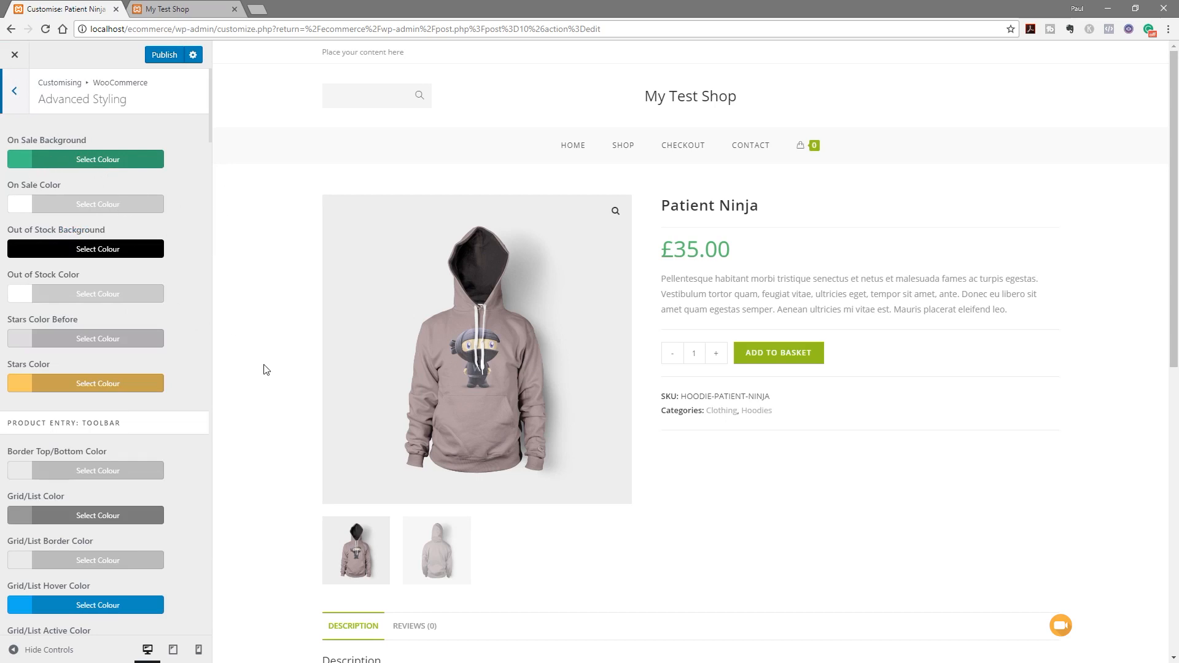
{"action": "scroll", "coordinate": [268, 355], "scroll_direction": "down", "scroll_amount": 8}
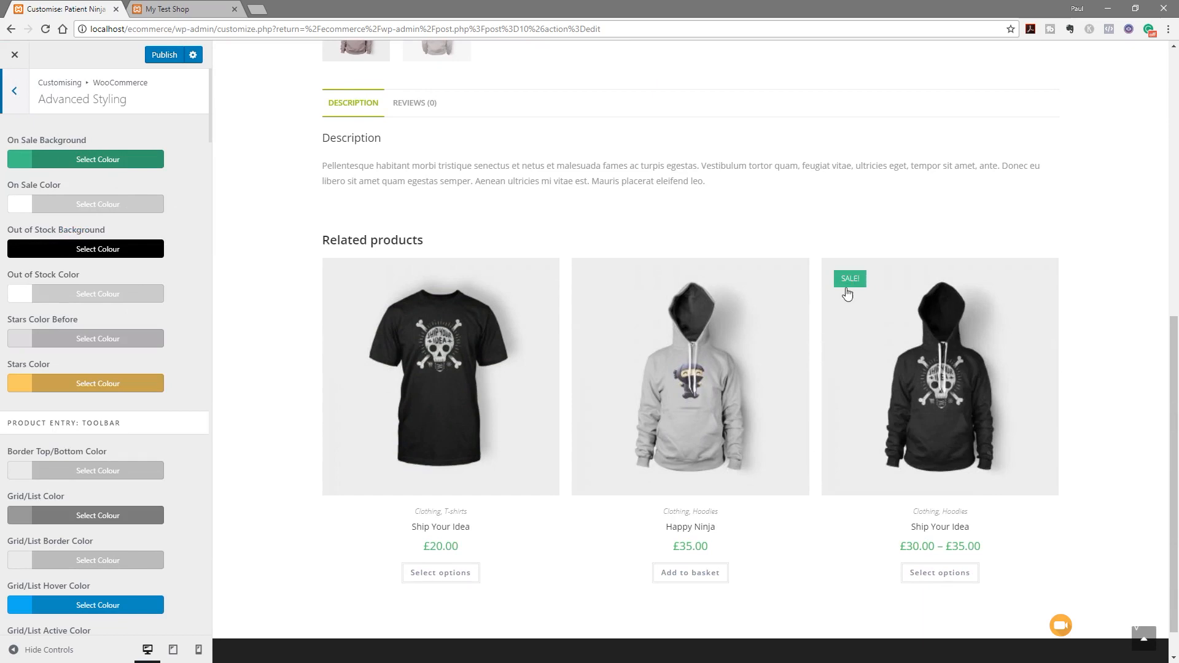
{"action": "left_click", "coordinate": [87, 159]}
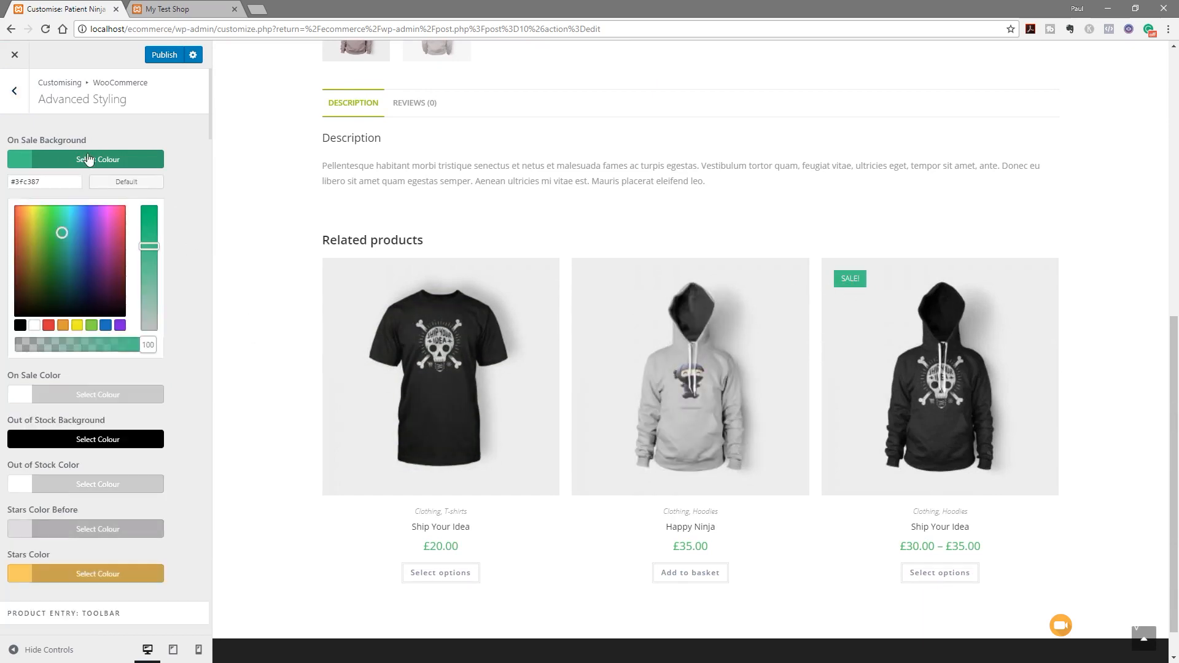
{"action": "left_click", "coordinate": [49, 326]}
{"action": "left_click", "coordinate": [191, 191]}
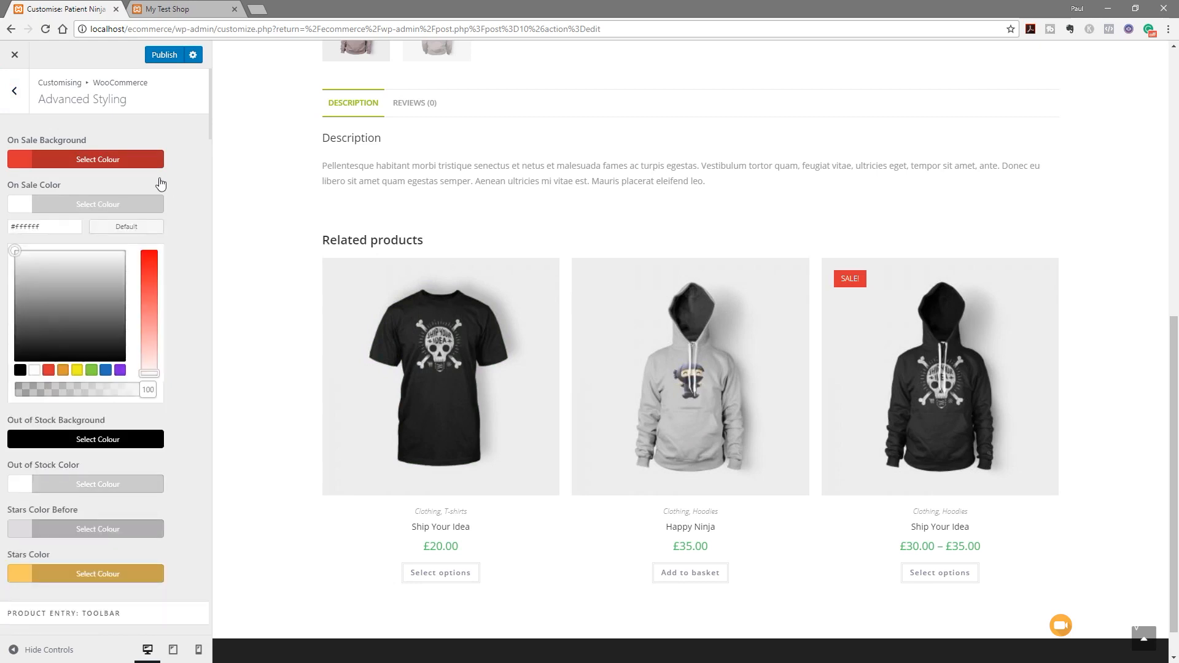
{"action": "left_click", "coordinate": [150, 165]}
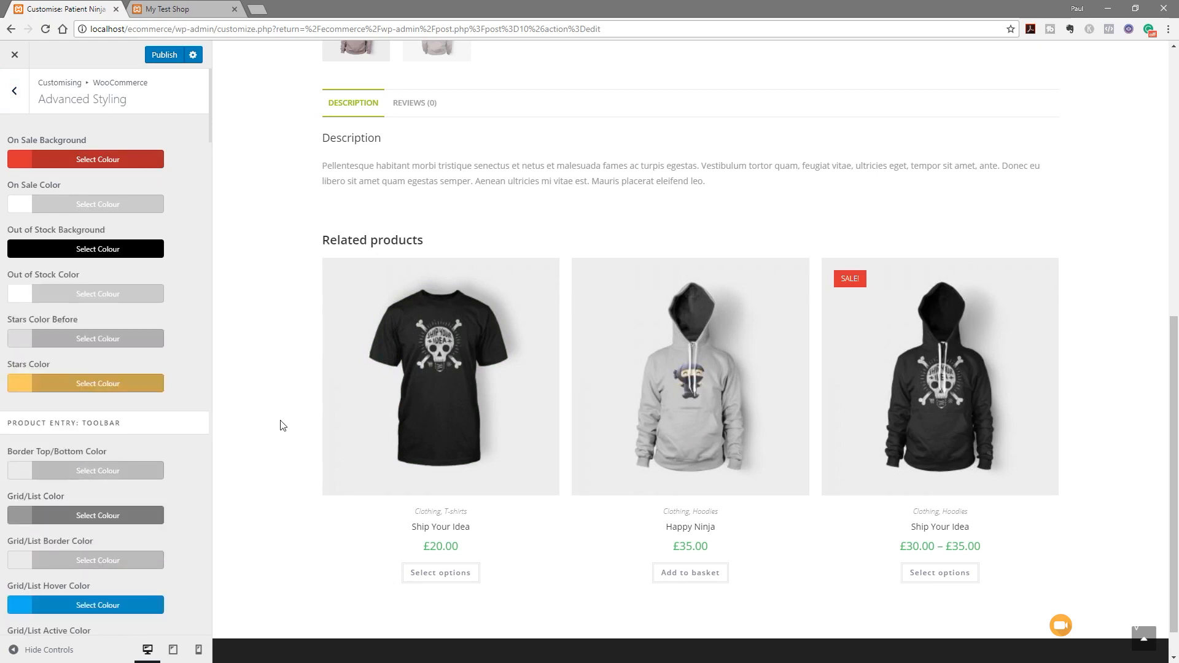
{"action": "scroll", "coordinate": [148, 458], "scroll_direction": "down", "scroll_amount": 4}
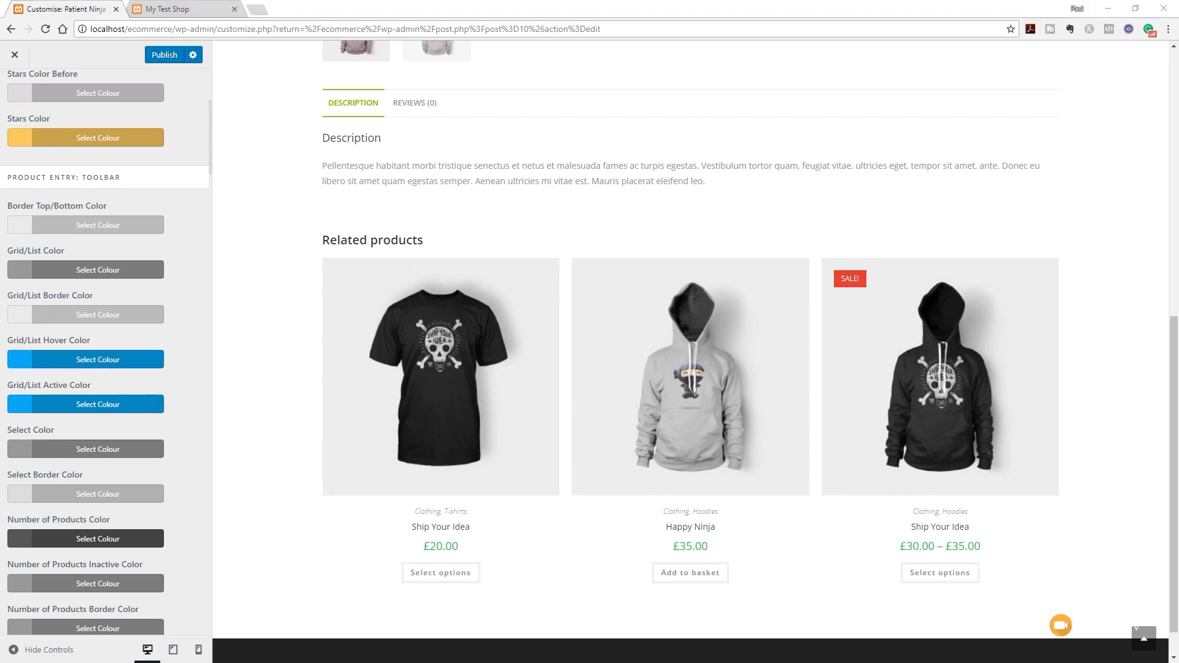
Set the Grid/List hover and active colours to a2c037
{"action": "left_click", "coordinate": [116, 361]}
{"action": "left_click_drag", "start_coordinate": [47, 382], "coordinate": [5, 385]}
{"action": "type", "text": "a2c037"}
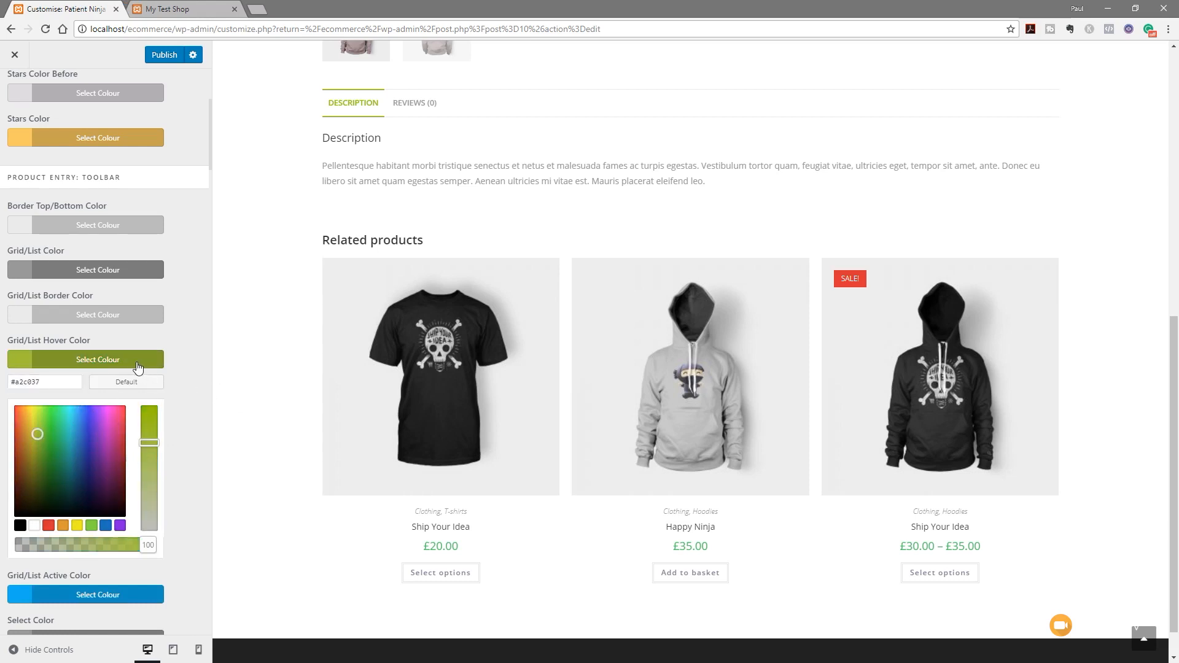
{"action": "left_click", "coordinate": [138, 362]}
{"action": "left_click", "coordinate": [96, 402]}
{"action": "left_click_drag", "start_coordinate": [47, 426], "coordinate": [6, 428]}
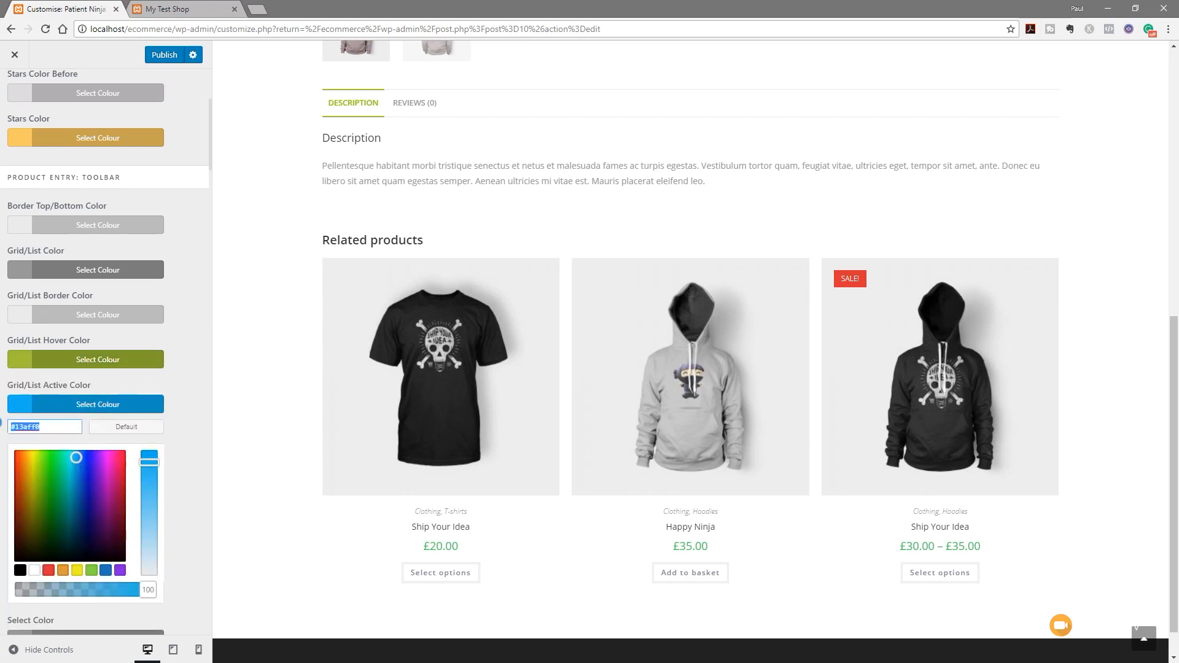
{"action": "type", "text": "#a2c037"}
{"action": "left_click", "coordinate": [188, 378]}
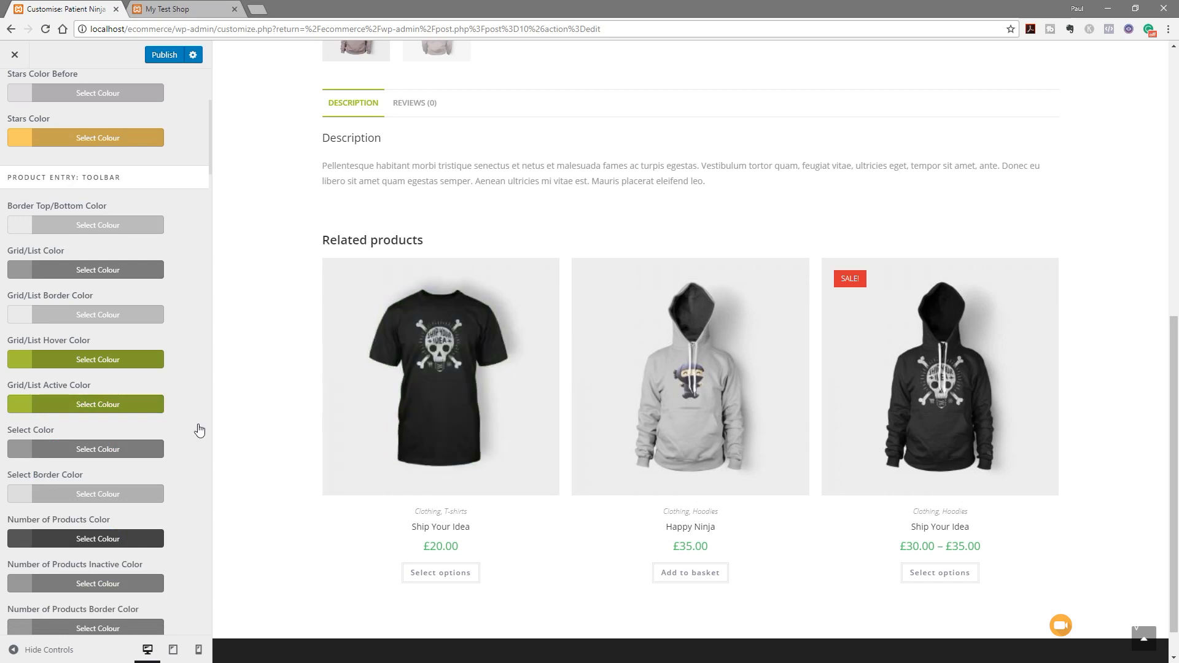
{"action": "scroll", "coordinate": [182, 415], "scroll_direction": "down", "scroll_amount": 8}
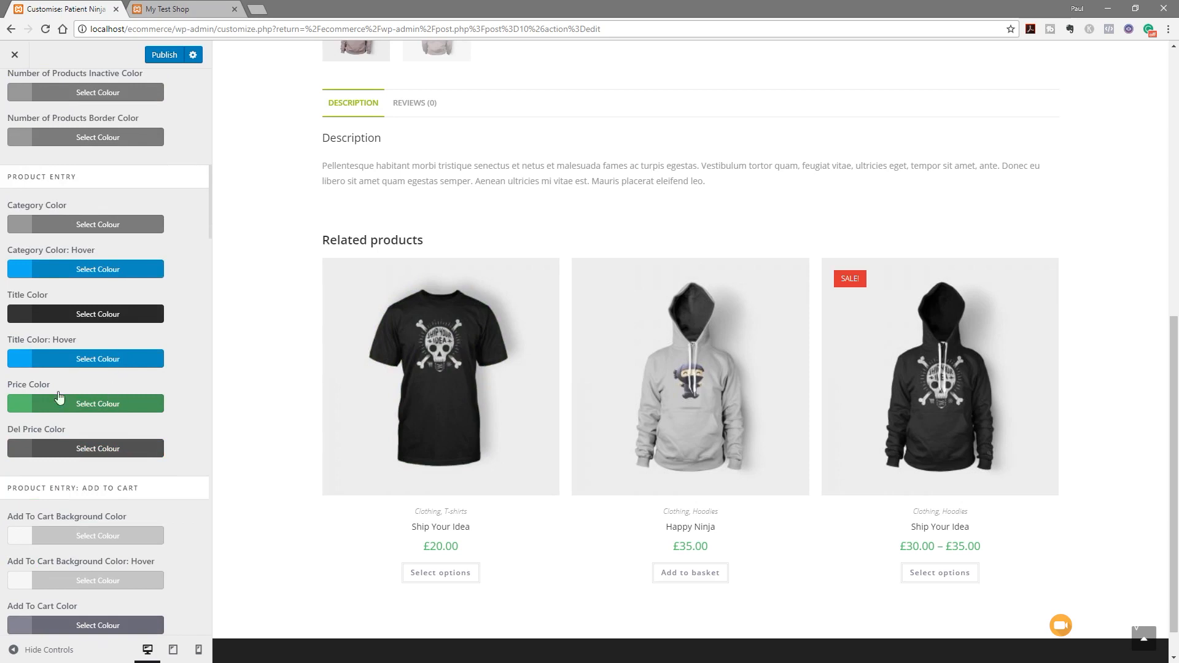
Set the product price, category hover and title hover colours to a2c037
{"action": "left_click", "coordinate": [98, 408]}
{"action": "left_click", "coordinate": [52, 428]}
{"action": "key", "text": "ctrl+a"}
{"action": "type", "text": "#a2c037"}
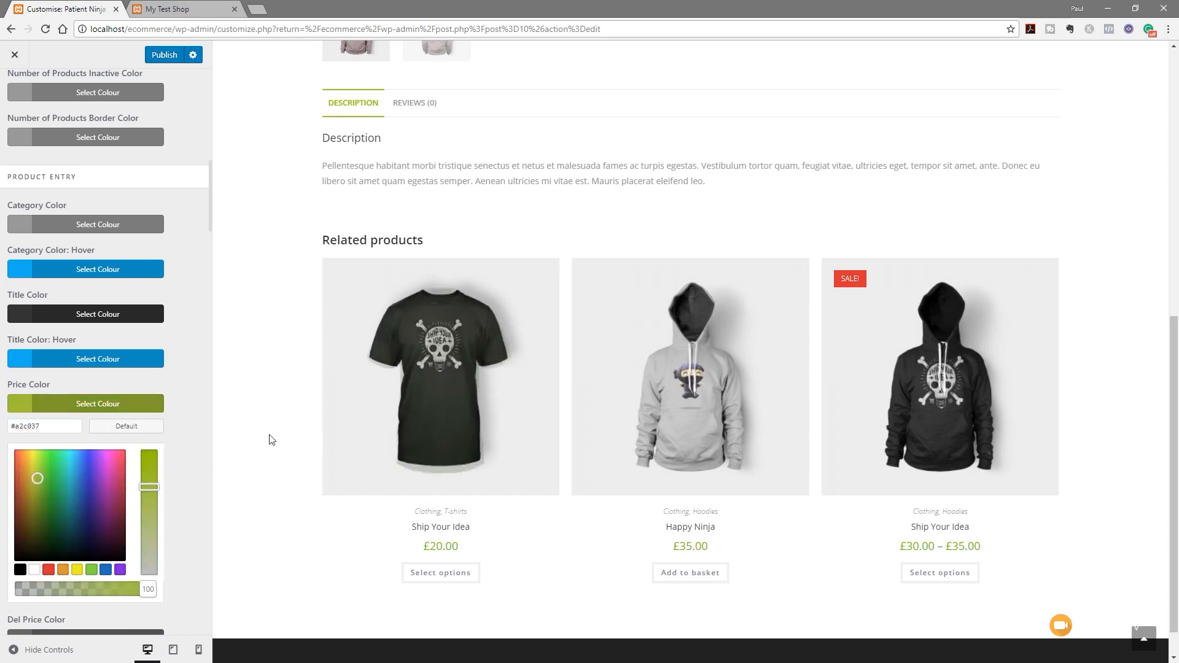
{"action": "left_click", "coordinate": [146, 408]}
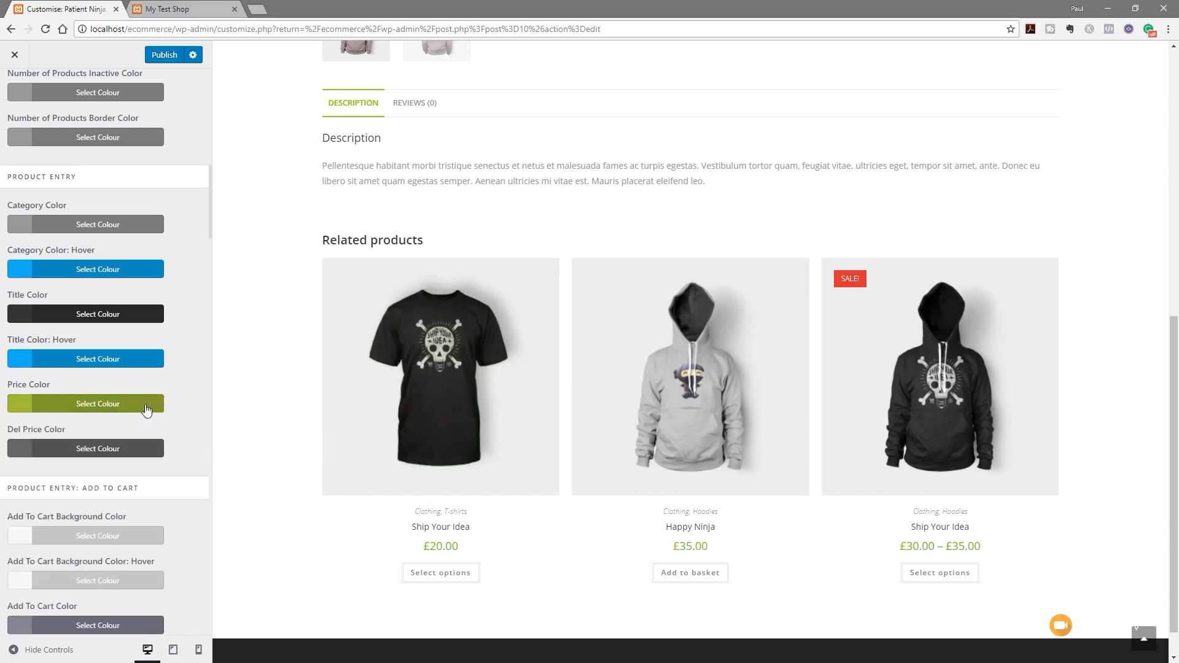
{"action": "left_click", "coordinate": [78, 271]}
{"action": "left_click_drag", "start_coordinate": [54, 295], "coordinate": [2, 297]}
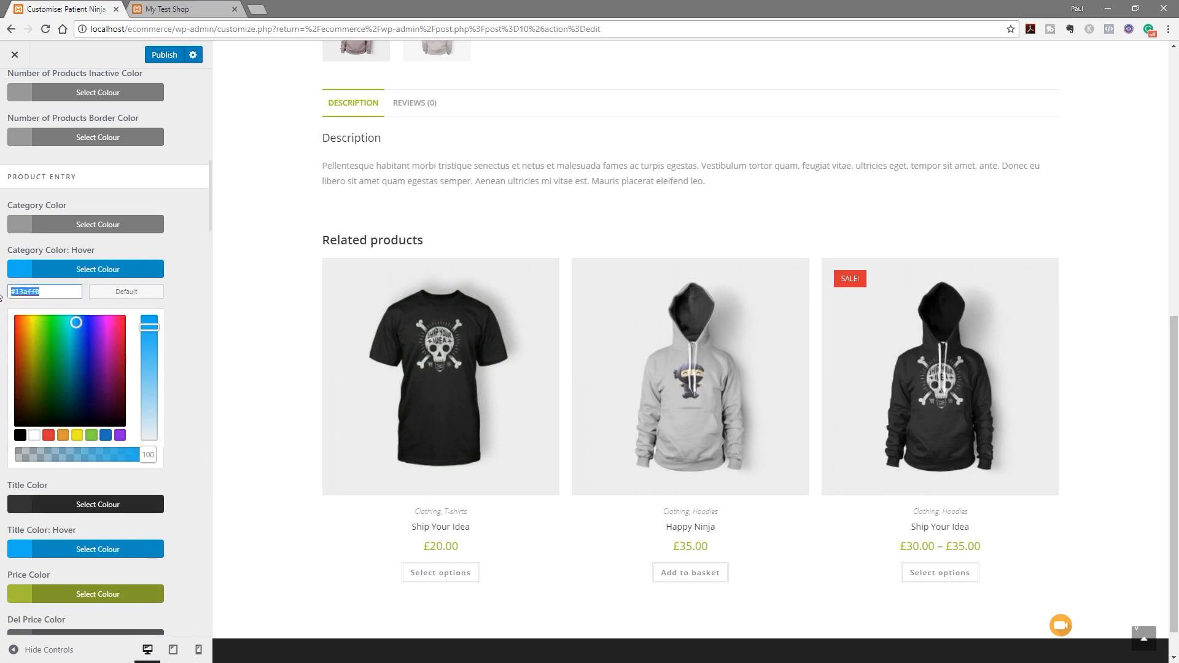
{"action": "key", "text": "ctrl+v"}
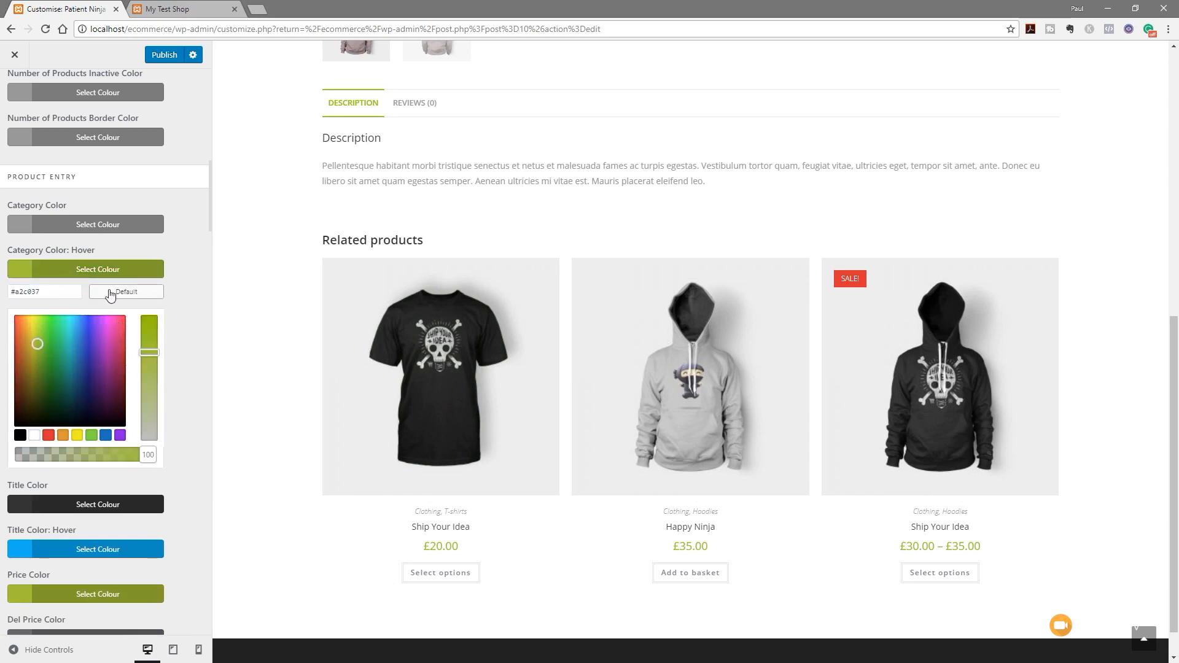
{"action": "left_click", "coordinate": [125, 275]}
{"action": "left_click", "coordinate": [106, 361]}
{"action": "left_click_drag", "start_coordinate": [69, 377], "coordinate": [8, 379]}
{"action": "type", "text": "a2c037"}
Set the Add To Cart hover and border hover colours to a2c037
{"action": "scroll", "coordinate": [195, 485], "scroll_direction": "down", "scroll_amount": 8}
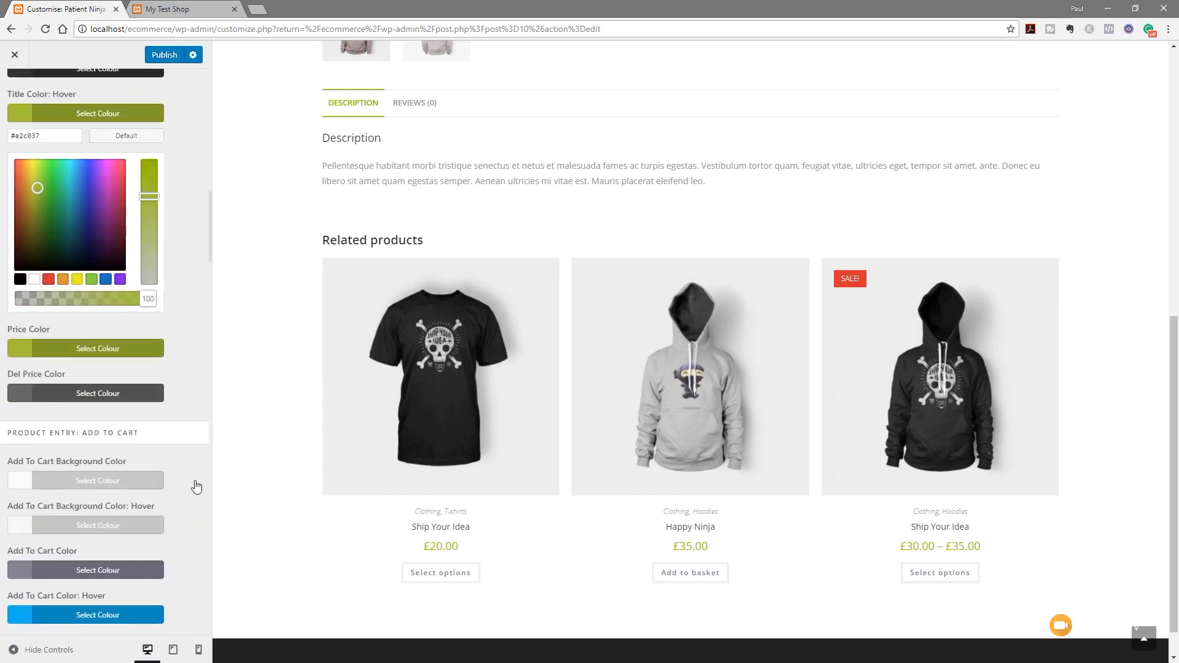
{"action": "left_click", "coordinate": [64, 370]}
{"action": "left_click_drag", "start_coordinate": [67, 392], "coordinate": [11, 392]}
{"action": "type", "text": "a2c037"}
{"action": "scroll", "coordinate": [192, 390], "scroll_direction": "down", "scroll_amount": 3}
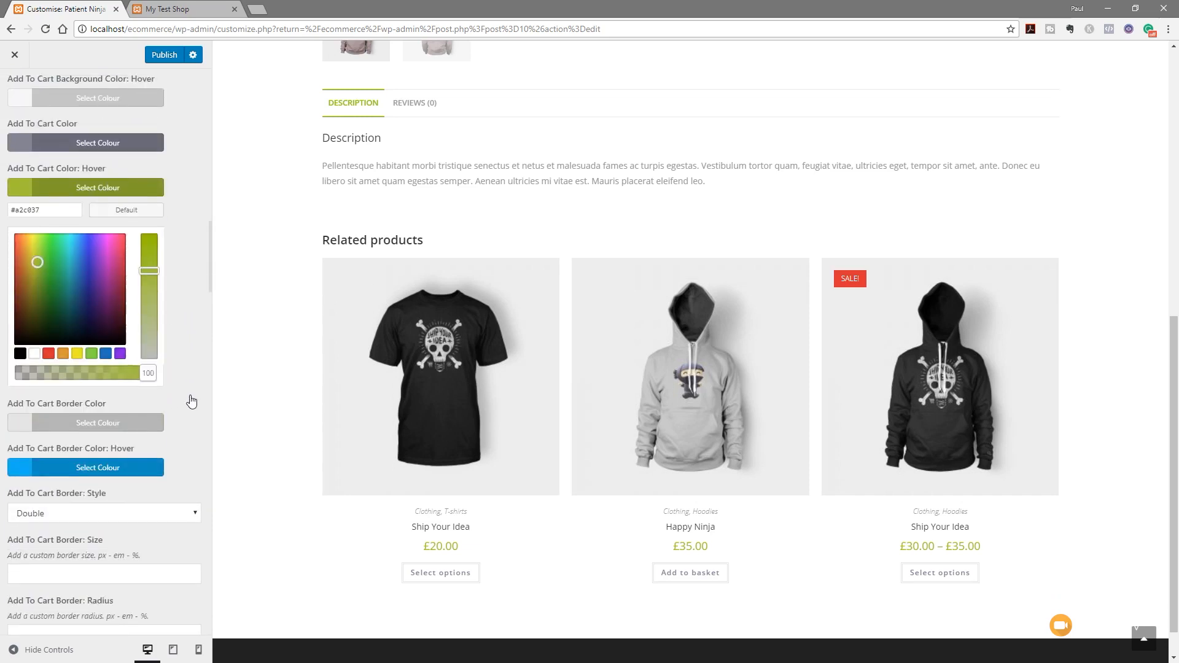
{"action": "left_click", "coordinate": [126, 184]}
{"action": "left_click", "coordinate": [109, 276]}
{"action": "left_click_drag", "start_coordinate": [68, 297], "coordinate": [11, 297]}
{"action": "type", "text": "#a2c037"}
{"action": "left_click", "coordinate": [187, 250]}
{"action": "scroll", "coordinate": [123, 332], "scroll_direction": "down", "scroll_amount": 4}
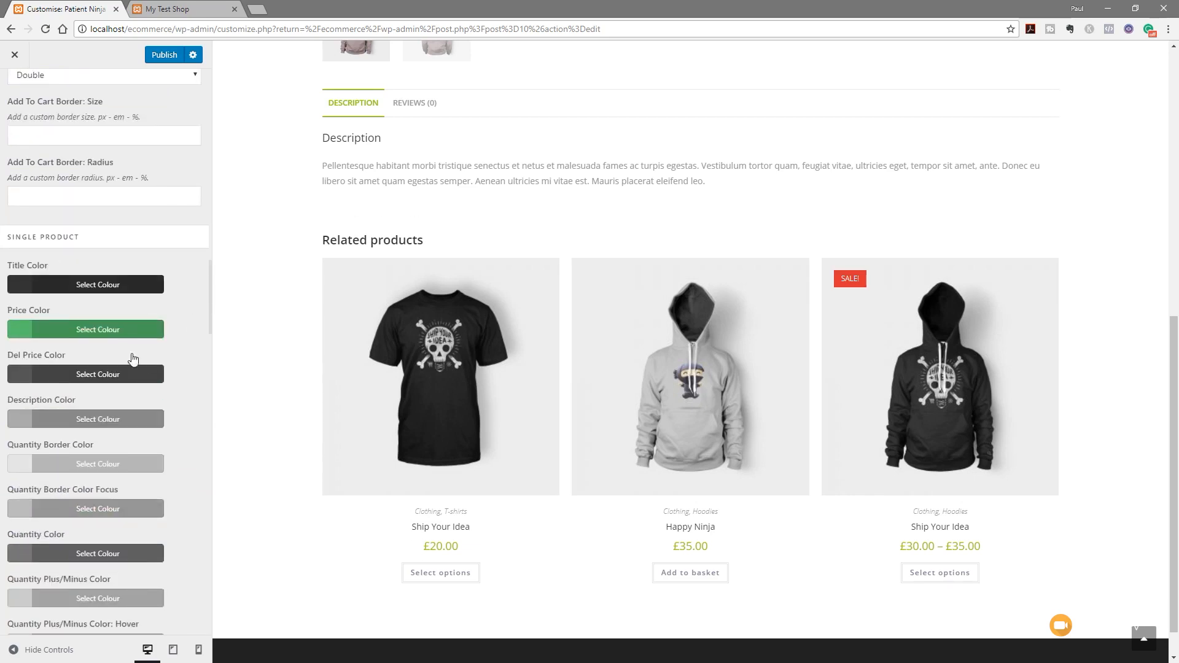
Set the single product price colour to #a2c037, leaving the title colour unchanged
{"action": "left_click", "coordinate": [104, 330]}
{"action": "left_click_drag", "start_coordinate": [86, 352], "coordinate": [9, 352]}
{"action": "type", "text": "#a2c037"}
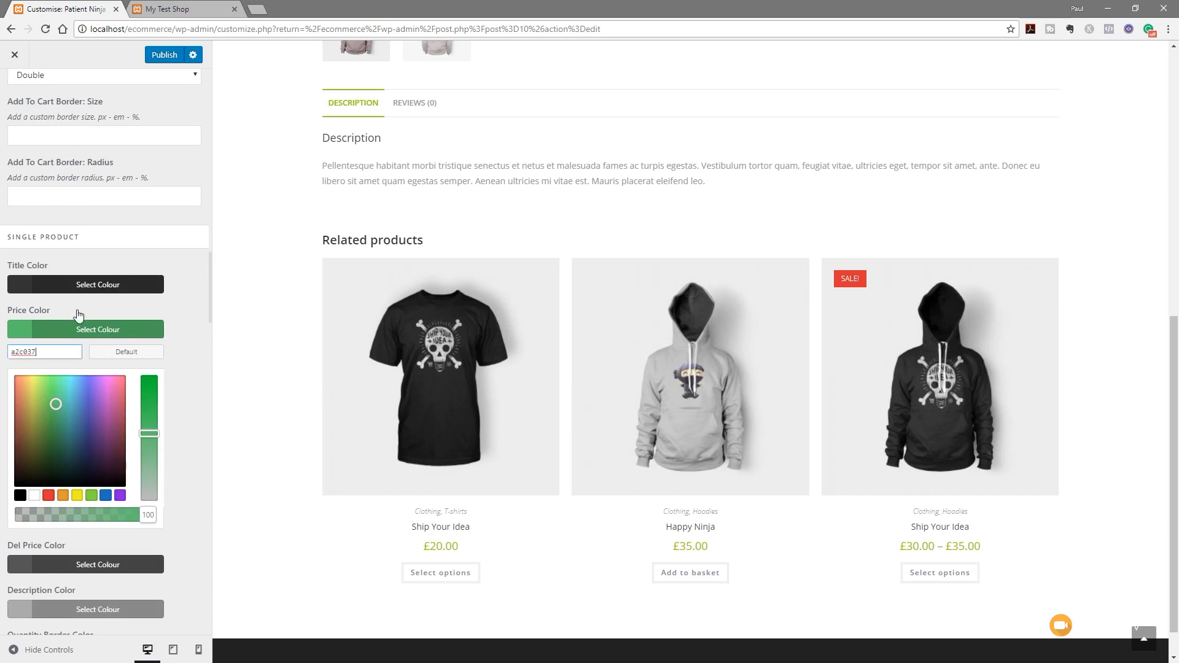
{"action": "left_click", "coordinate": [120, 278]}
{"action": "scroll", "coordinate": [192, 298], "scroll_direction": "down", "scroll_amount": 3}
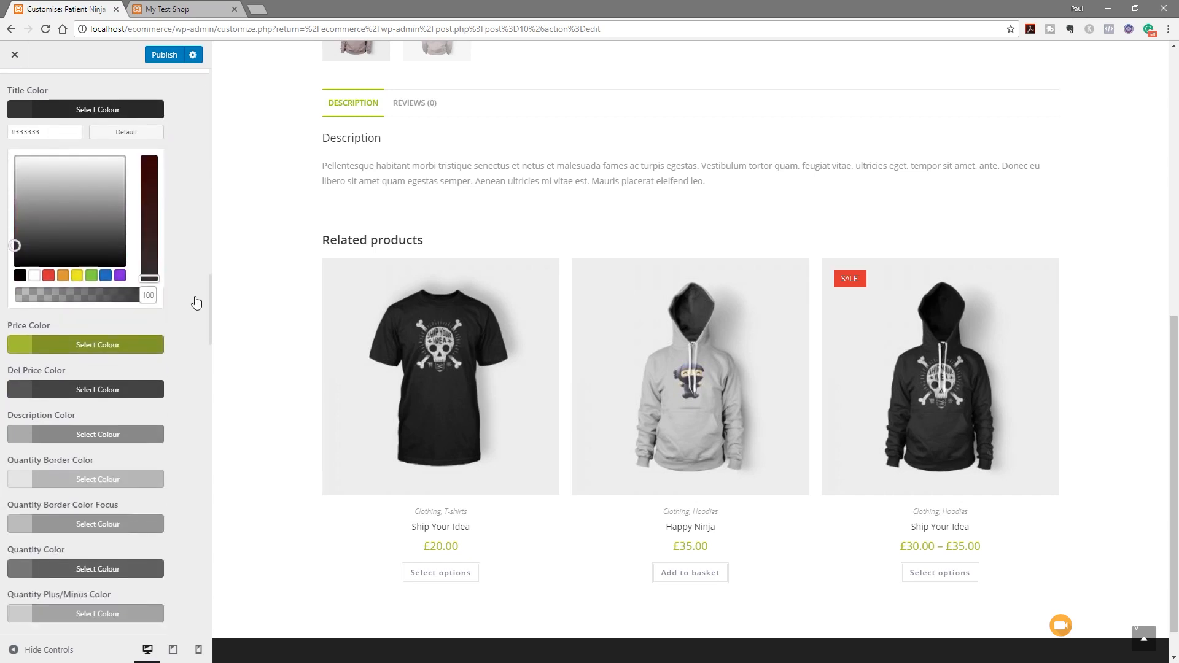
{"action": "left_click", "coordinate": [140, 105]}
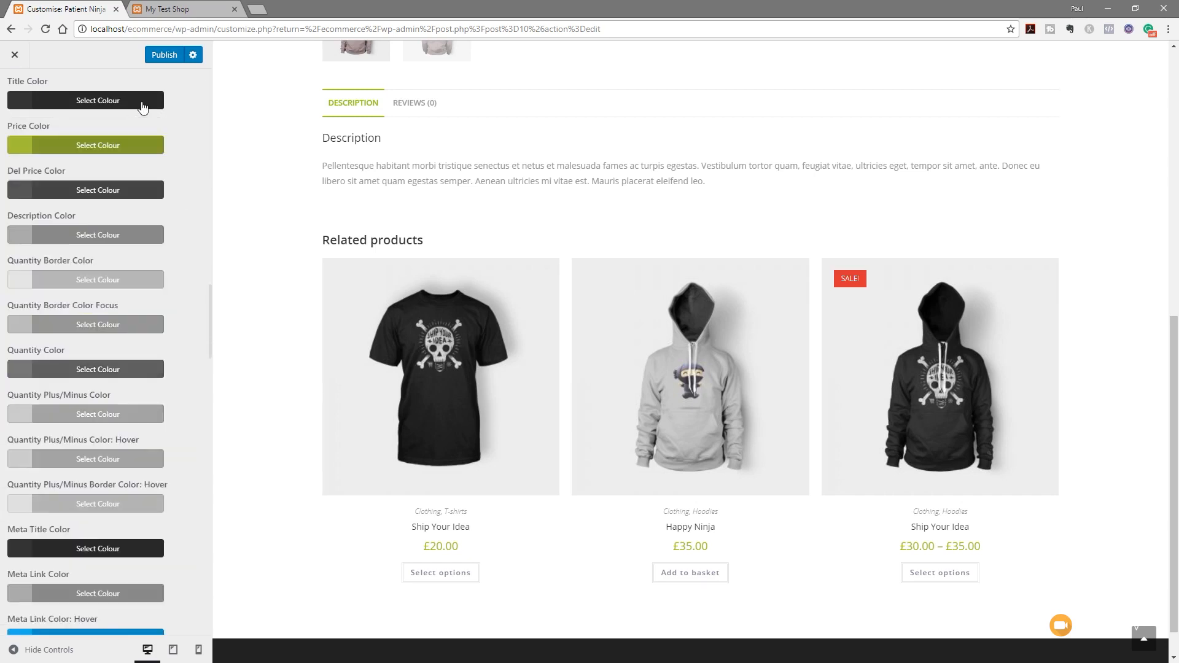
Set the single product meta link hover colour to #a2c037
{"action": "scroll", "coordinate": [192, 345], "scroll_direction": "down", "scroll_amount": 4}
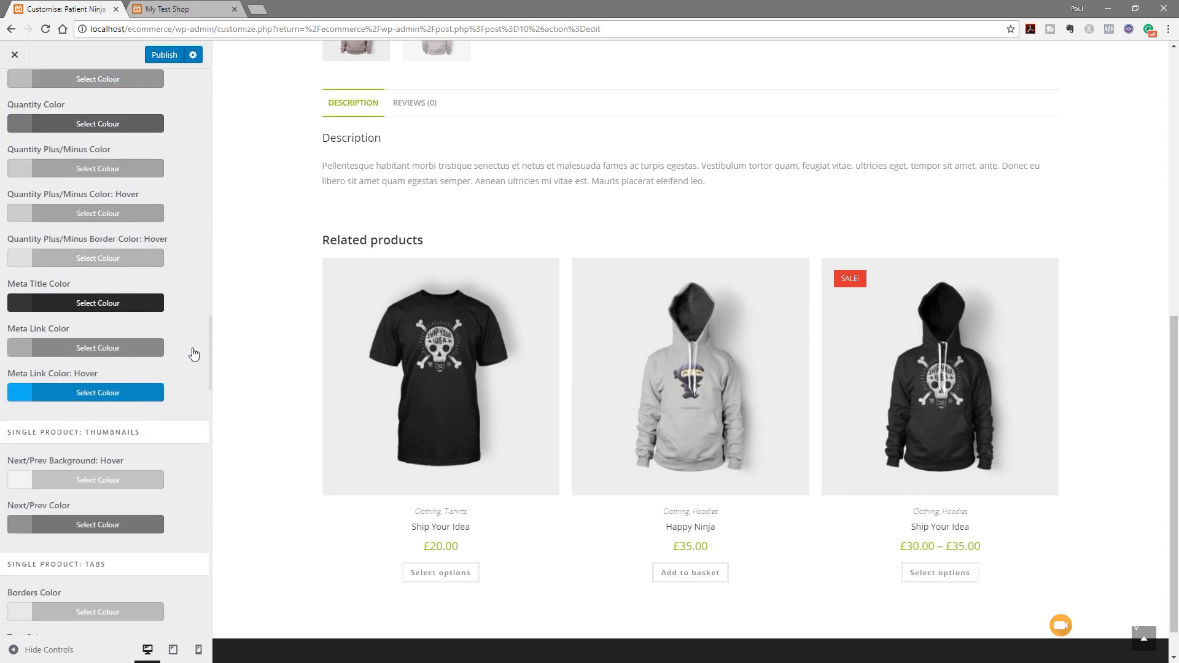
{"action": "left_click", "coordinate": [119, 395]}
{"action": "left_click", "coordinate": [62, 415]}
{"action": "key", "text": "ctrl+a"}
{"action": "type", "text": "#a2c037"}
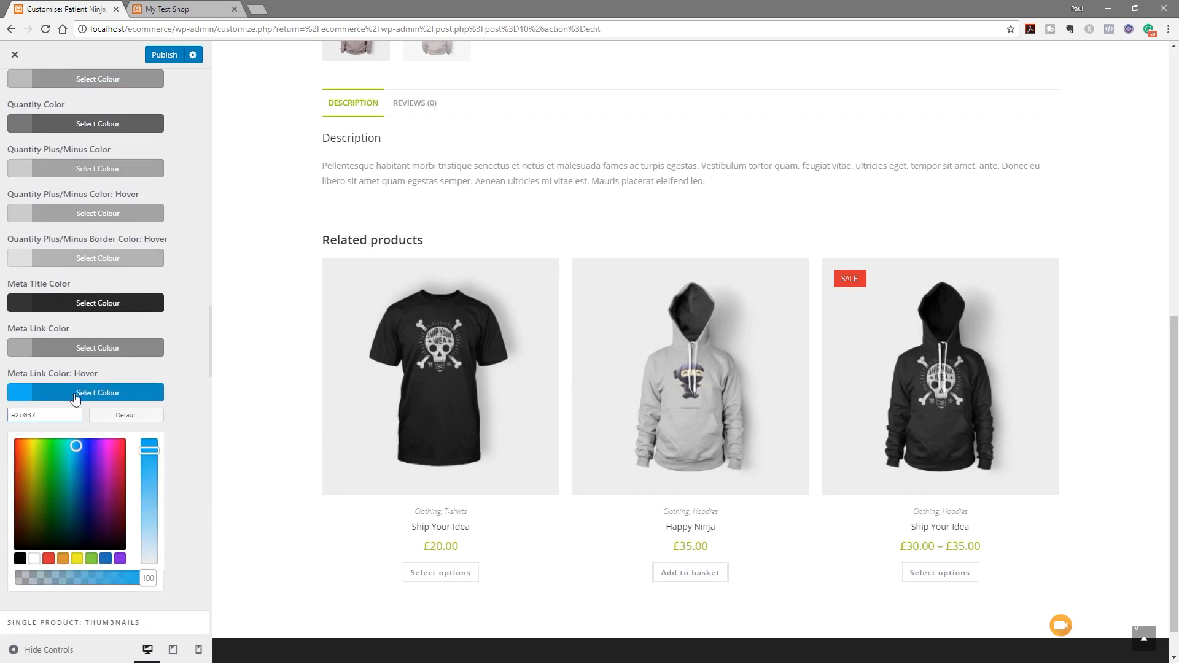
{"action": "left_click", "coordinate": [187, 318]}
Set the single product tab text hover colour to #a2c037
{"action": "scroll", "coordinate": [194, 361], "scroll_direction": "down", "scroll_amount": 6}
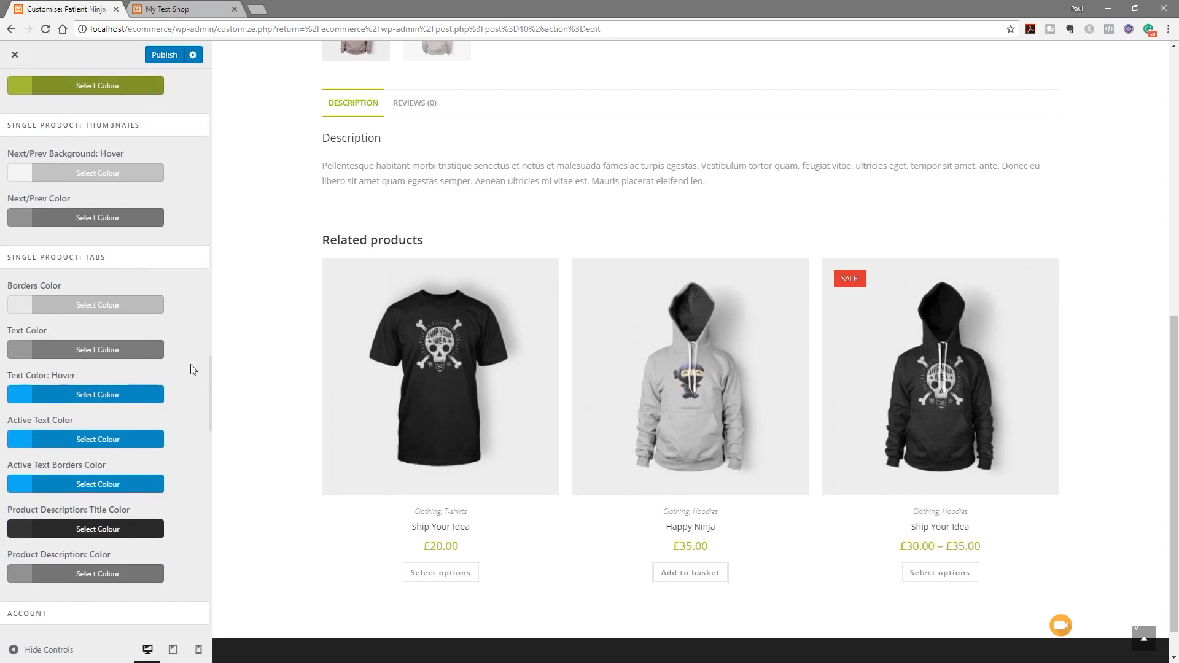
{"action": "left_click", "coordinate": [123, 341]}
{"action": "left_click", "coordinate": [46, 356]}
{"action": "key", "text": "ctrl+a"}
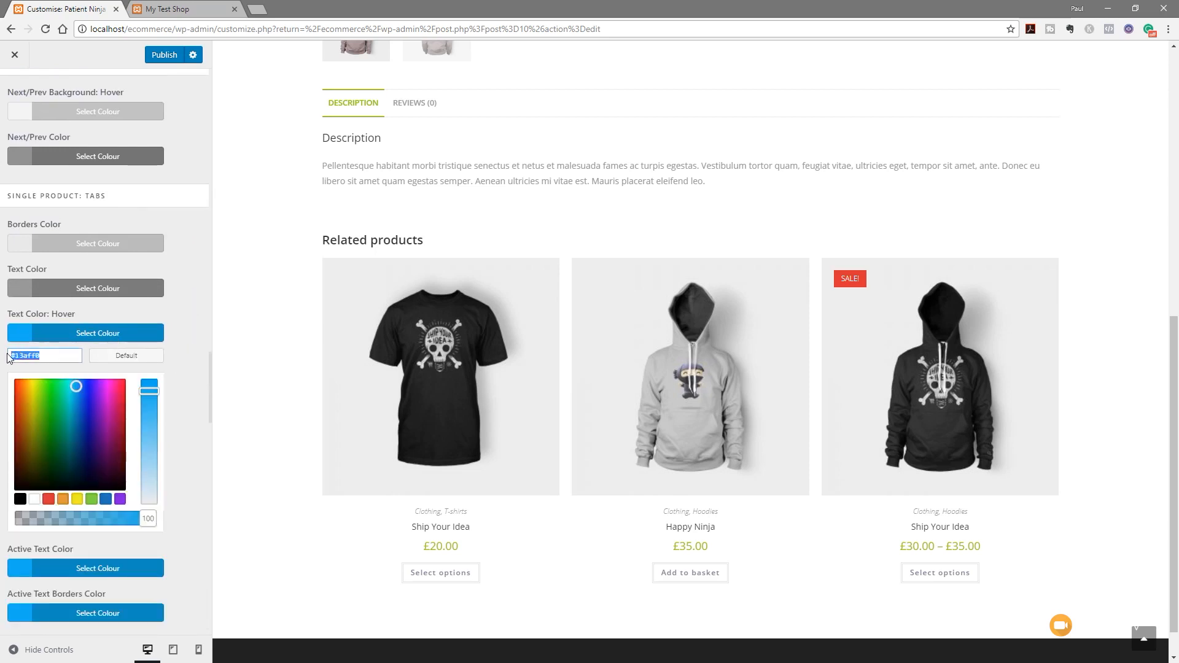
{"action": "type", "text": "#a2c037"}
{"action": "left_click", "coordinate": [139, 338]}
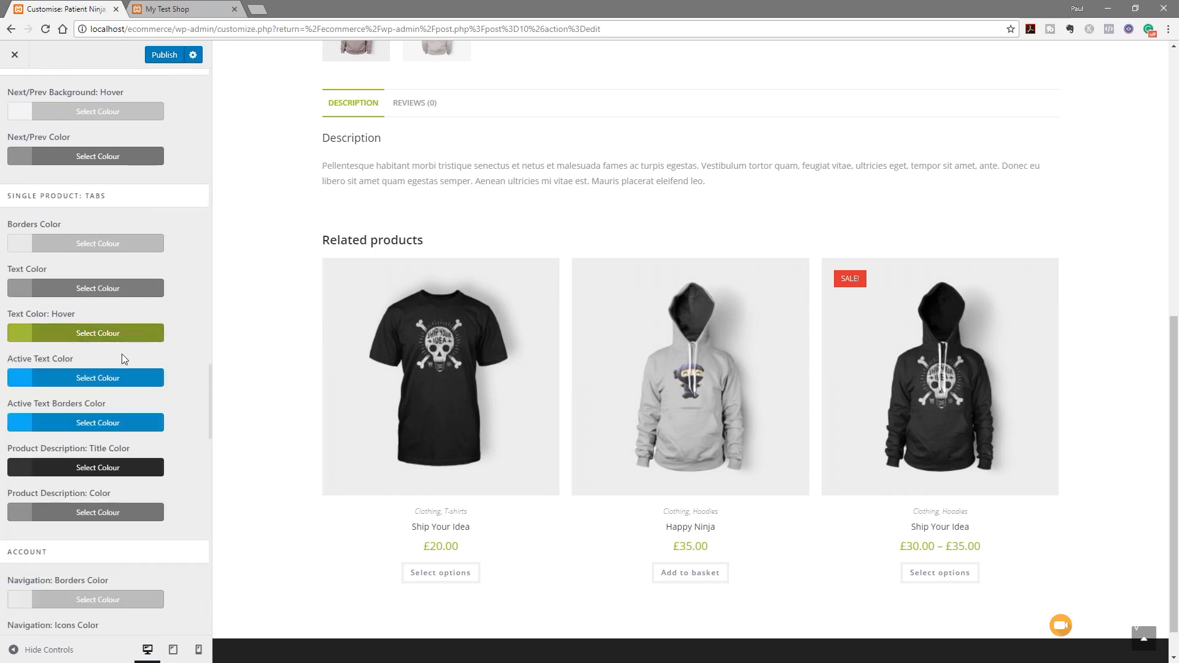
Paste a2c037 as the single product tab active text colour
{"action": "left_click", "coordinate": [88, 380]}
{"action": "left_click", "coordinate": [47, 399]}
{"action": "key", "text": "ctrl+a"}
{"action": "type", "text": "#a2c037"}
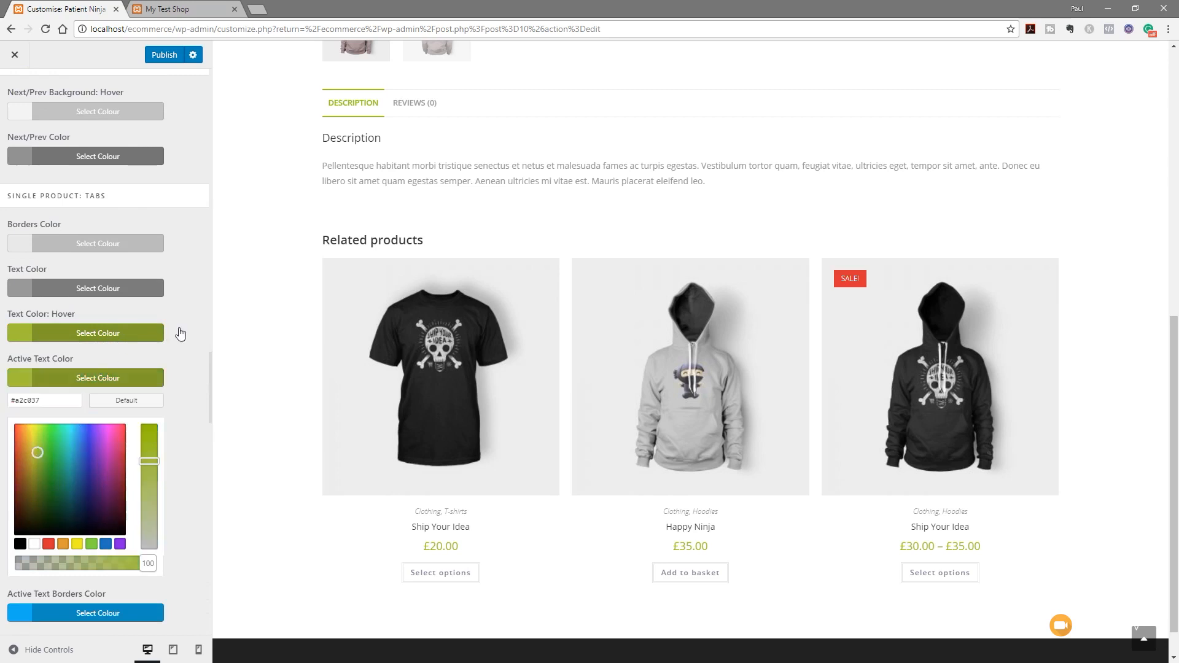
{"action": "left_click", "coordinate": [177, 334]}
{"action": "left_click", "coordinate": [130, 340]}
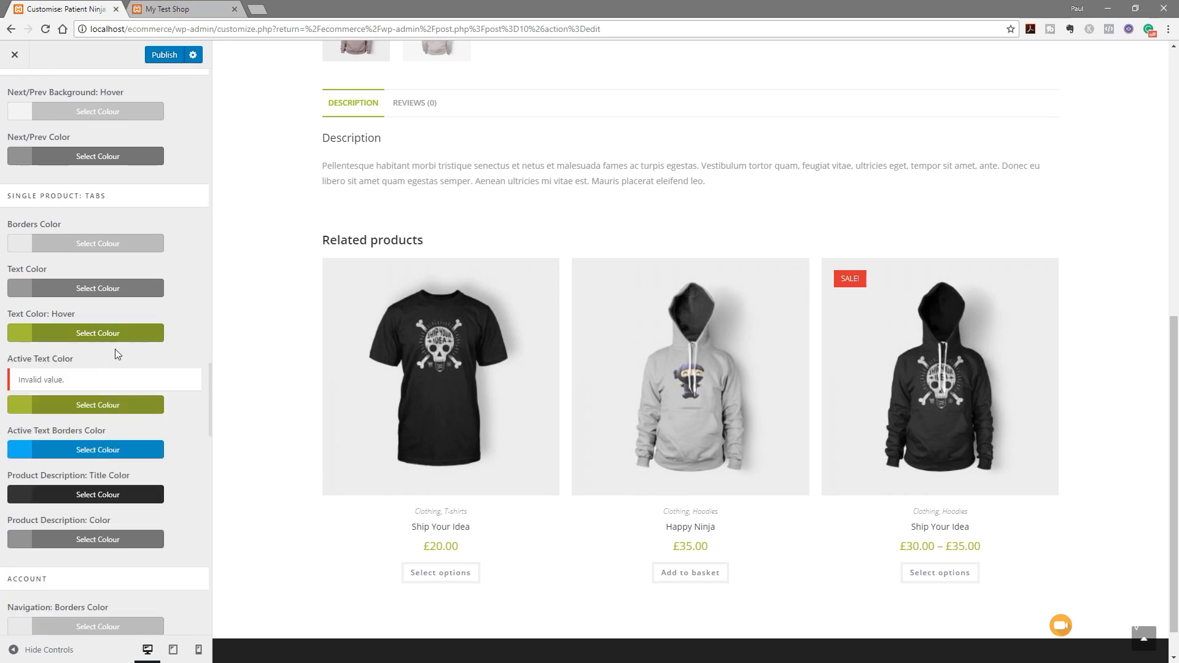
{"action": "left_click", "coordinate": [83, 406]}
{"action": "left_click", "coordinate": [58, 426]}
{"action": "key", "text": "ctrl+a"}
{"action": "type", "text": "a2c037"}
{"action": "left_click", "coordinate": [182, 327]}
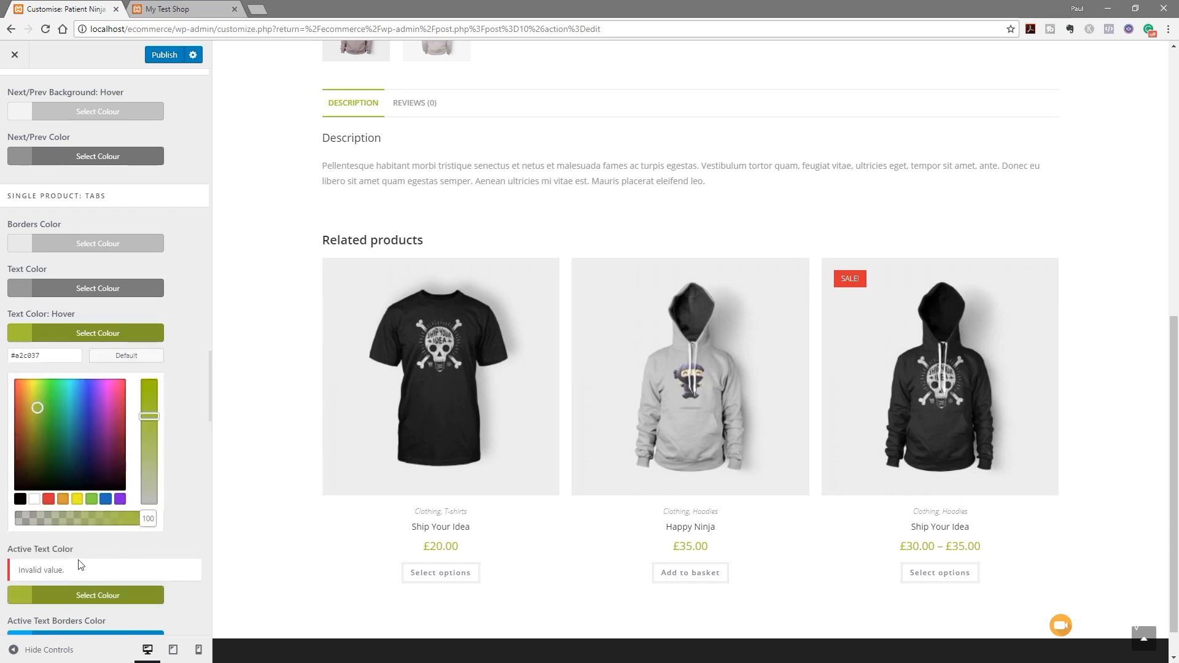
Correct the active tab text colour to #a2c037 by adding the missing #
{"action": "left_click", "coordinate": [96, 591]}
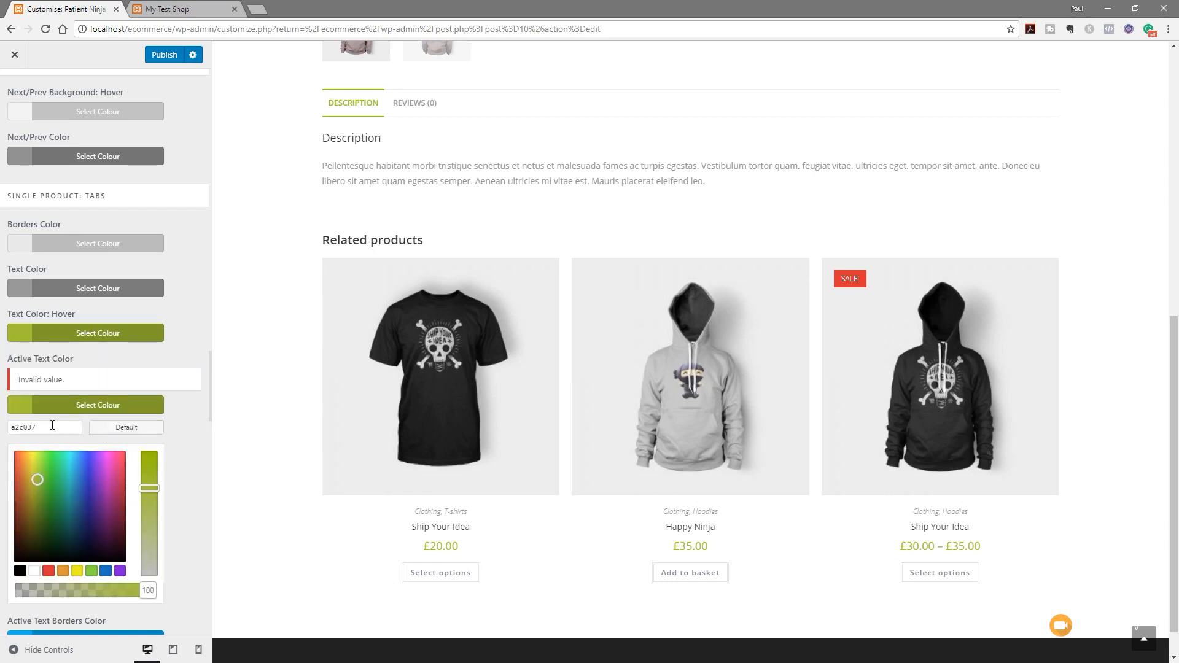
{"action": "left_click", "coordinate": [16, 428]}
{"action": "type", "text": "#"}
{"action": "left_click", "coordinate": [192, 441]}
{"action": "left_click", "coordinate": [120, 407]}
Recheck the tab hover colour and set the active text borders colour to a2c037
{"action": "left_click", "coordinate": [139, 335]}
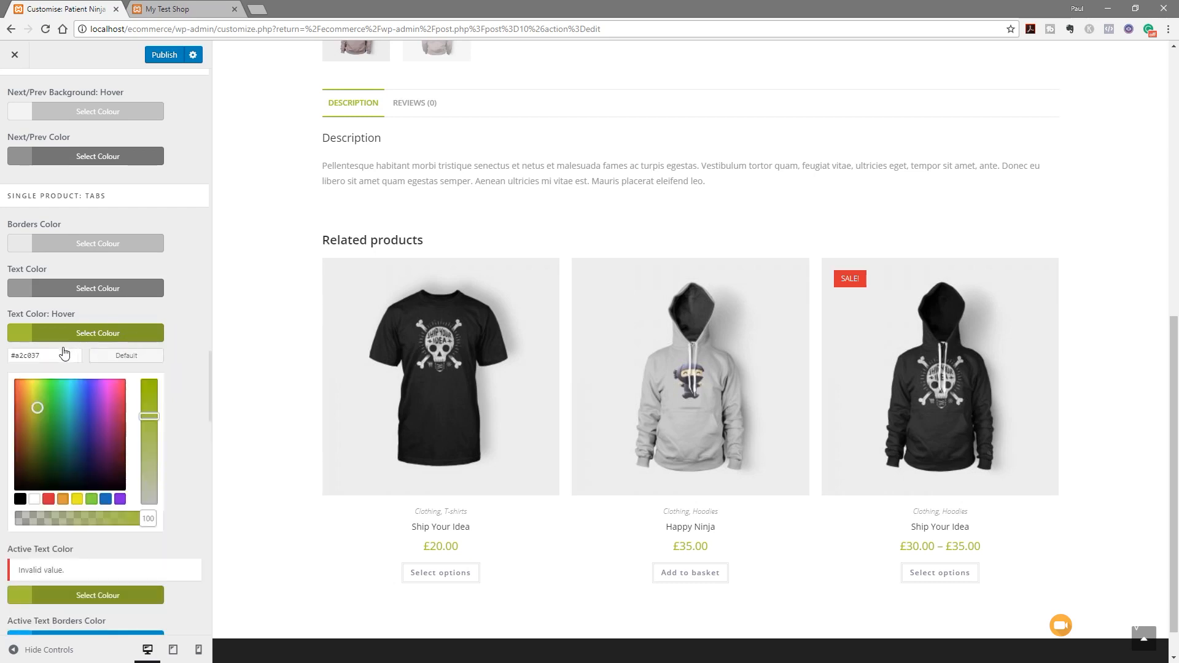
{"action": "left_click", "coordinate": [153, 290]}
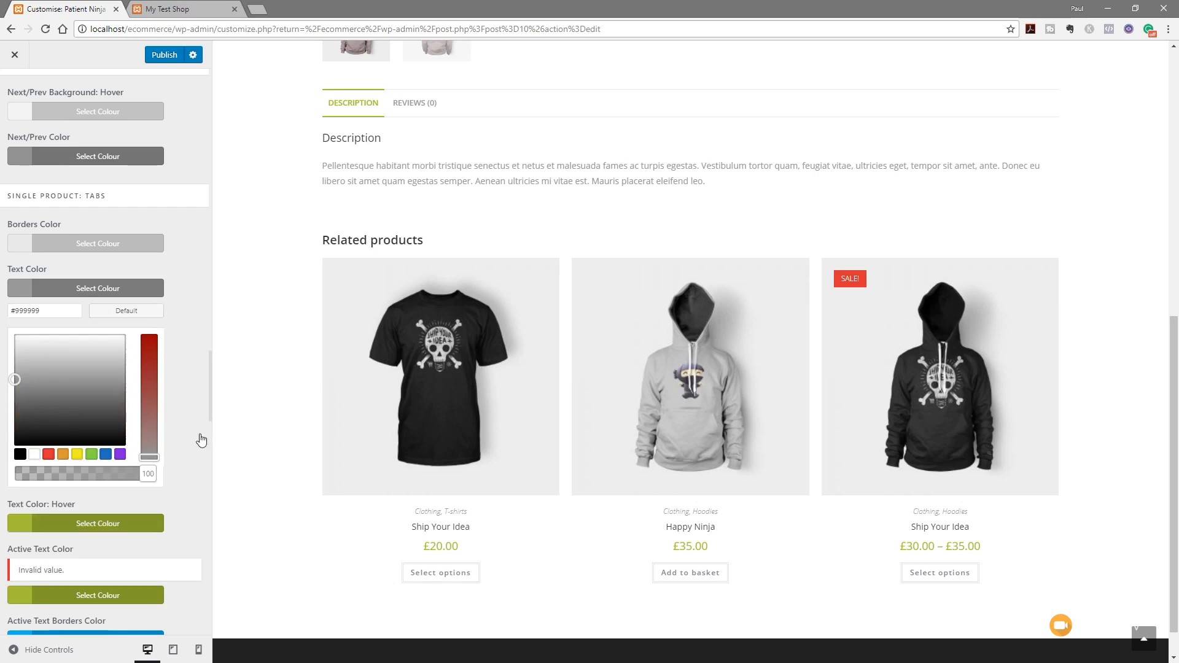
{"action": "scroll", "coordinate": [195, 440], "scroll_direction": "down", "scroll_amount": 5}
{"action": "left_click", "coordinate": [59, 274]}
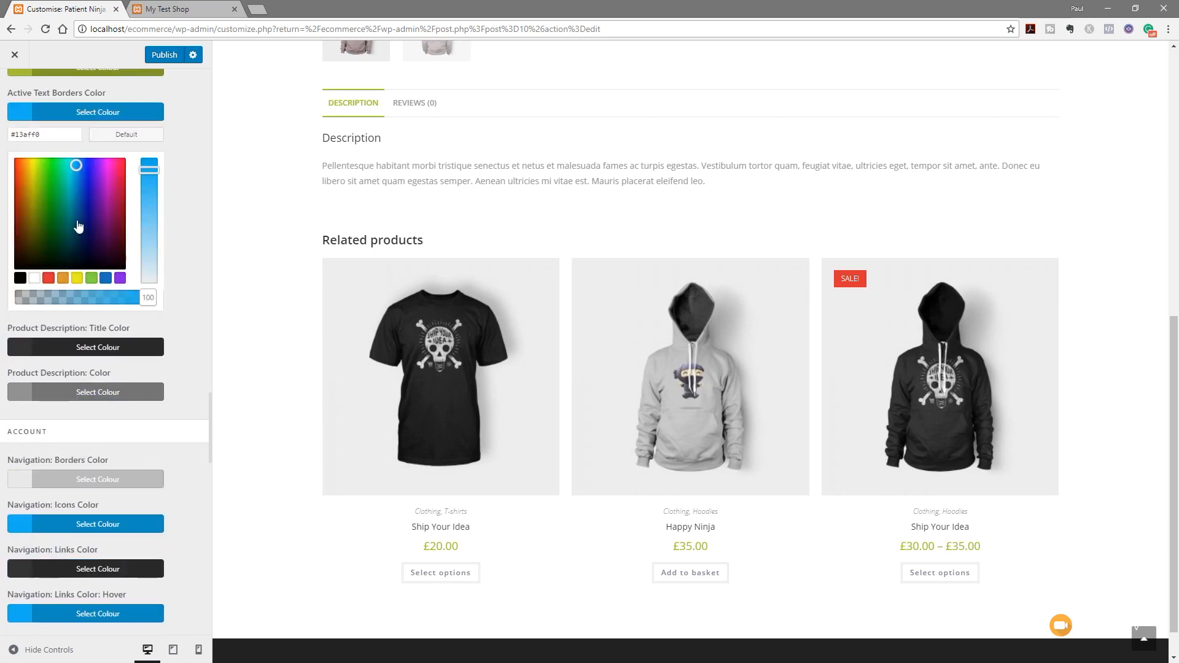
{"action": "left_click_drag", "start_coordinate": [57, 137], "coordinate": [21, 138]}
{"action": "type", "text": "a2c037"}
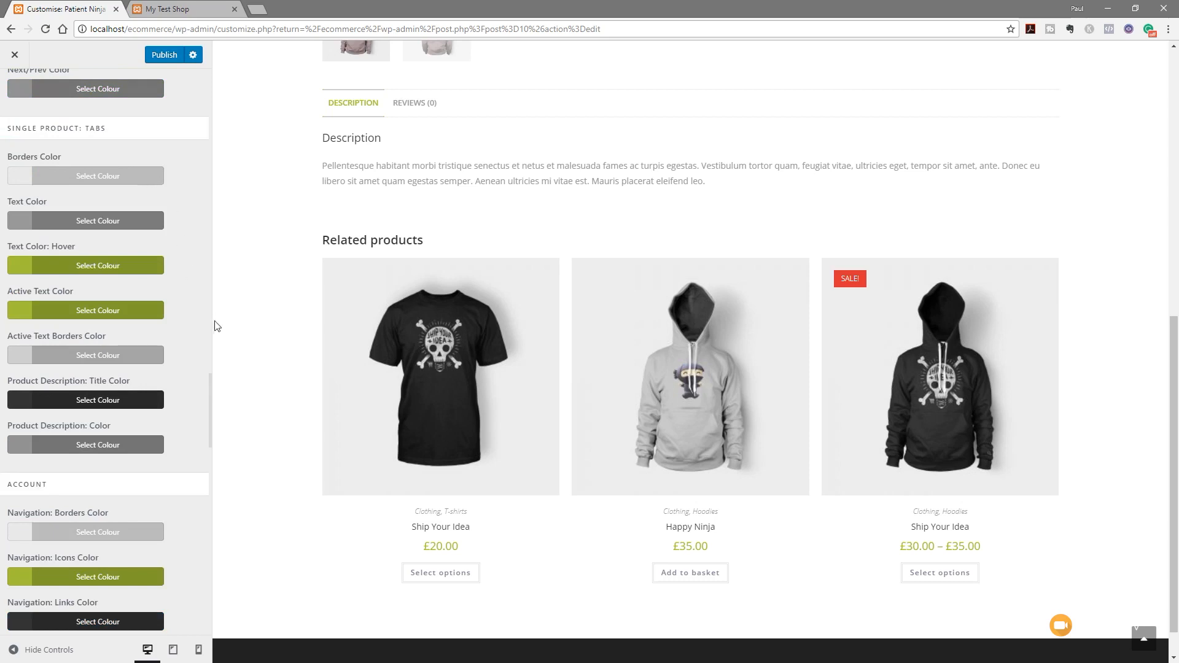
{"action": "scroll", "coordinate": [273, 480], "scroll_direction": "up", "scroll_amount": 4}
{"action": "scroll", "coordinate": [273, 480], "scroll_direction": "up", "scroll_amount": 5}
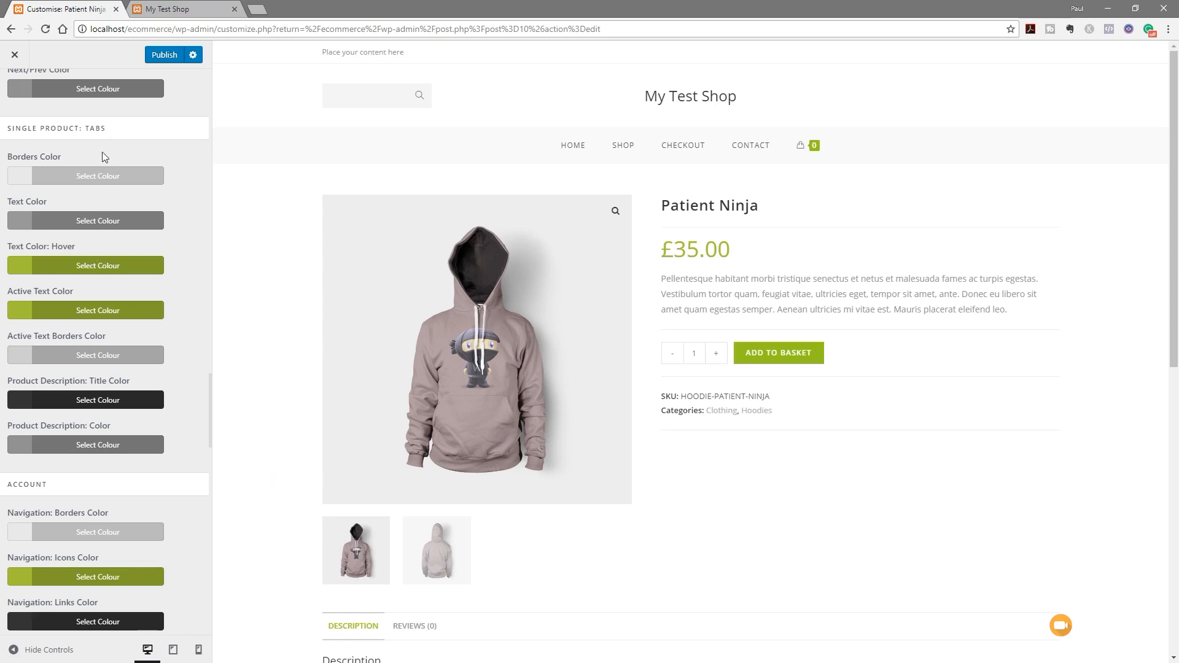
{"action": "scroll", "coordinate": [103, 309], "scroll_direction": "up", "scroll_amount": 4}
{"action": "scroll", "coordinate": [103, 309], "scroll_direction": "up", "scroll_amount": 8}
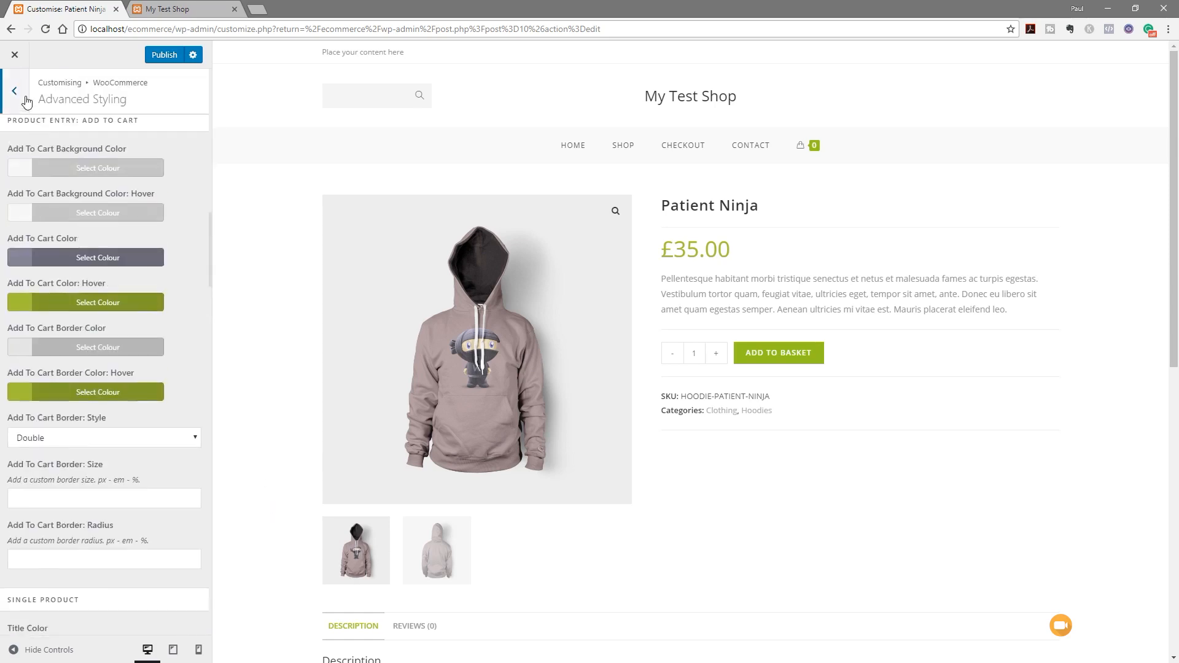
Set the WooCommerce Menu Cart icon to the basket style
{"action": "left_click", "coordinate": [25, 98]}
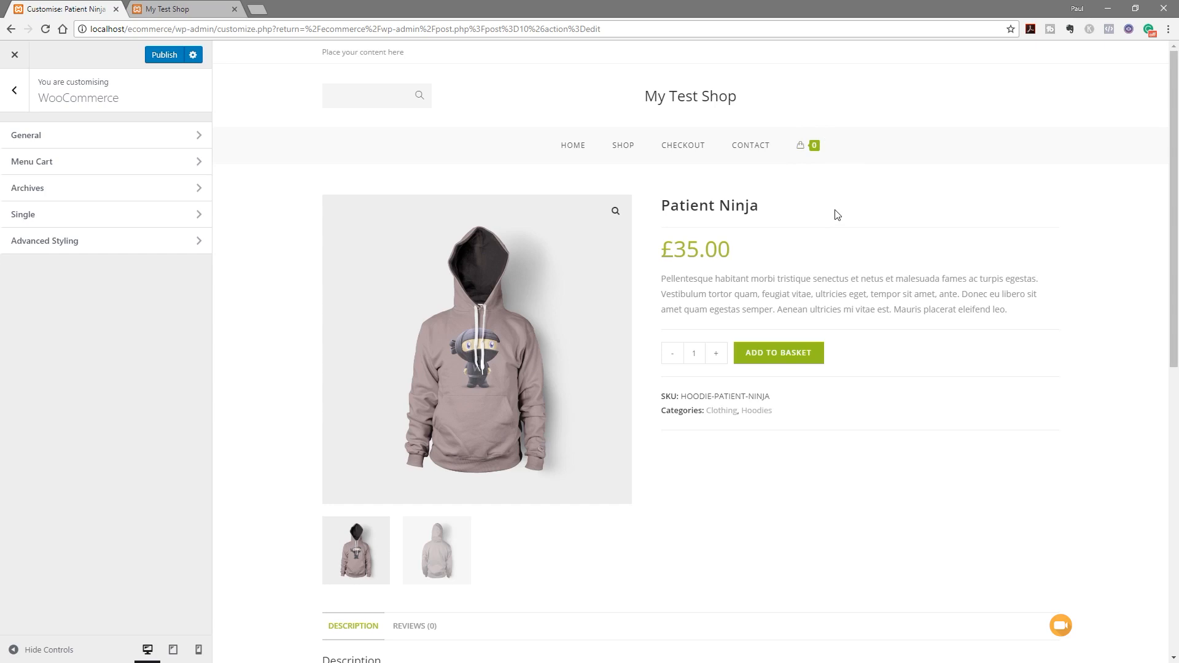
{"action": "left_click", "coordinate": [73, 164]}
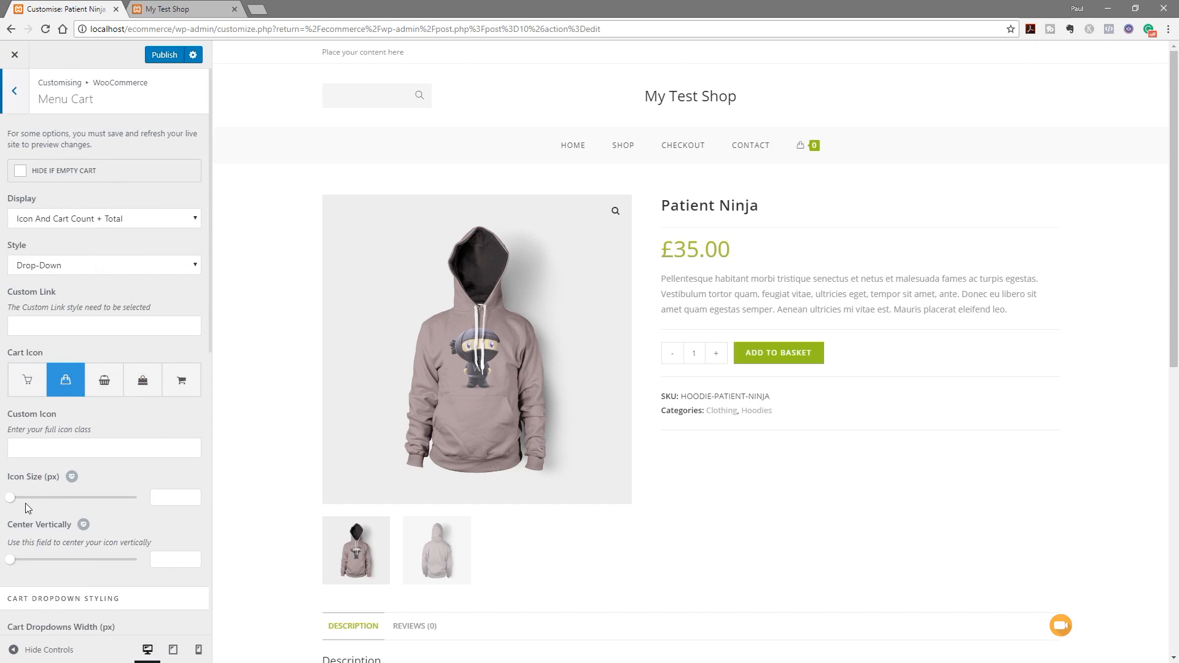
{"action": "scroll", "coordinate": [26, 503], "scroll_direction": "down", "scroll_amount": 5}
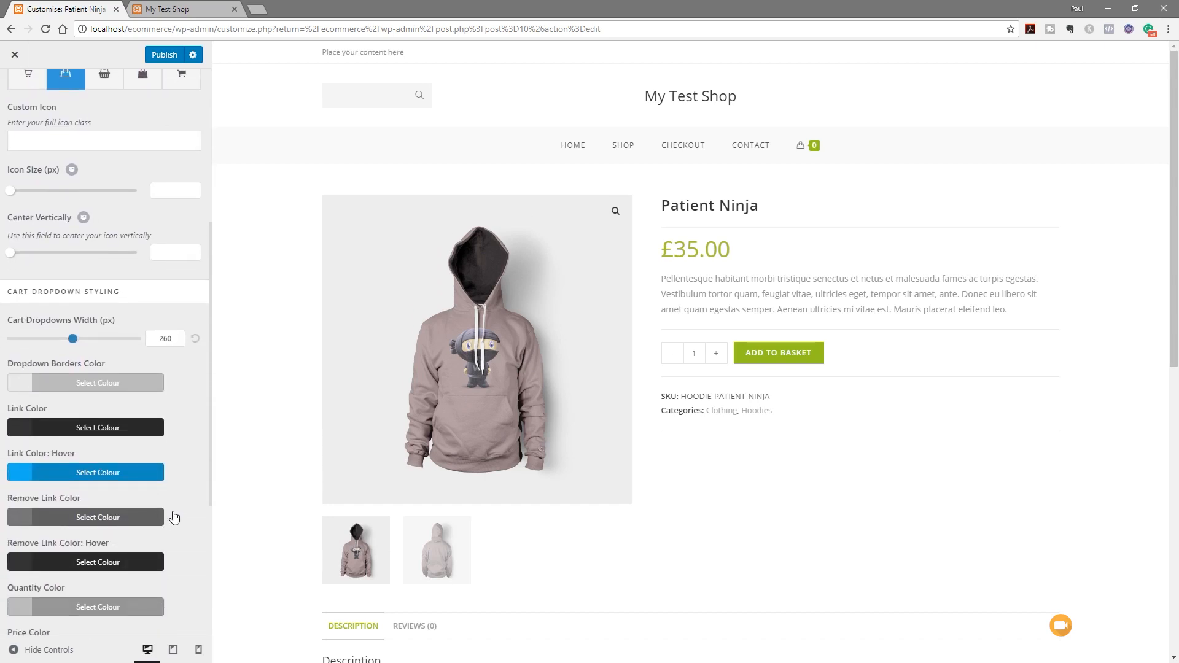
{"action": "scroll", "coordinate": [175, 516], "scroll_direction": "up", "scroll_amount": 4}
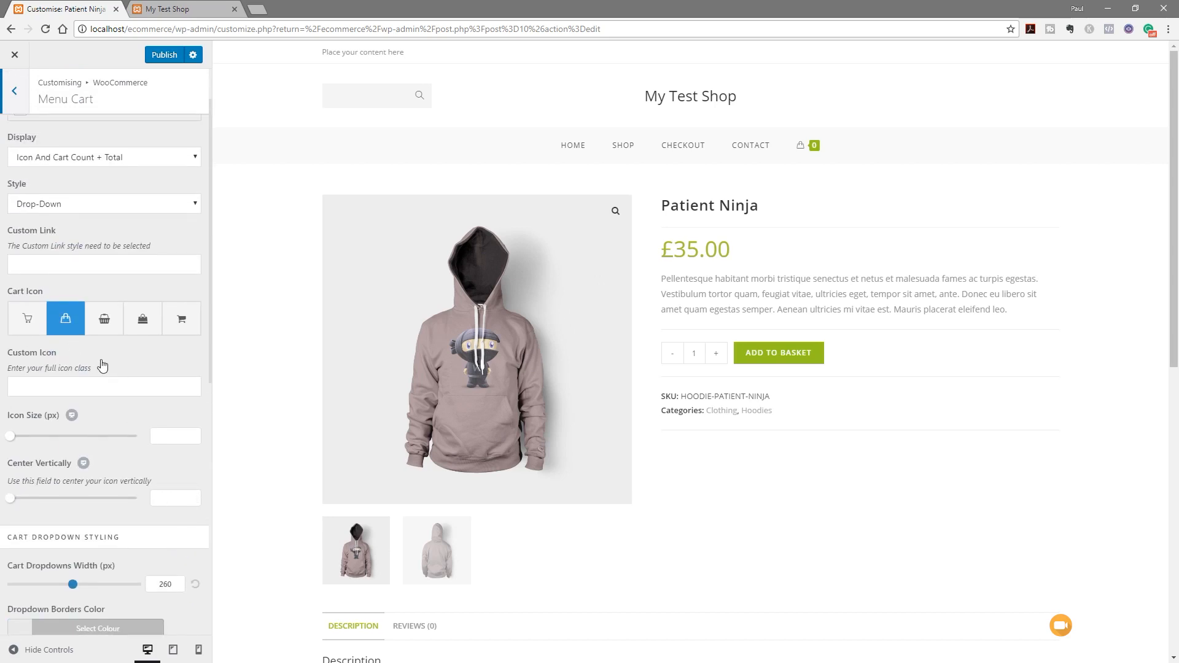
{"action": "left_click", "coordinate": [183, 323]}
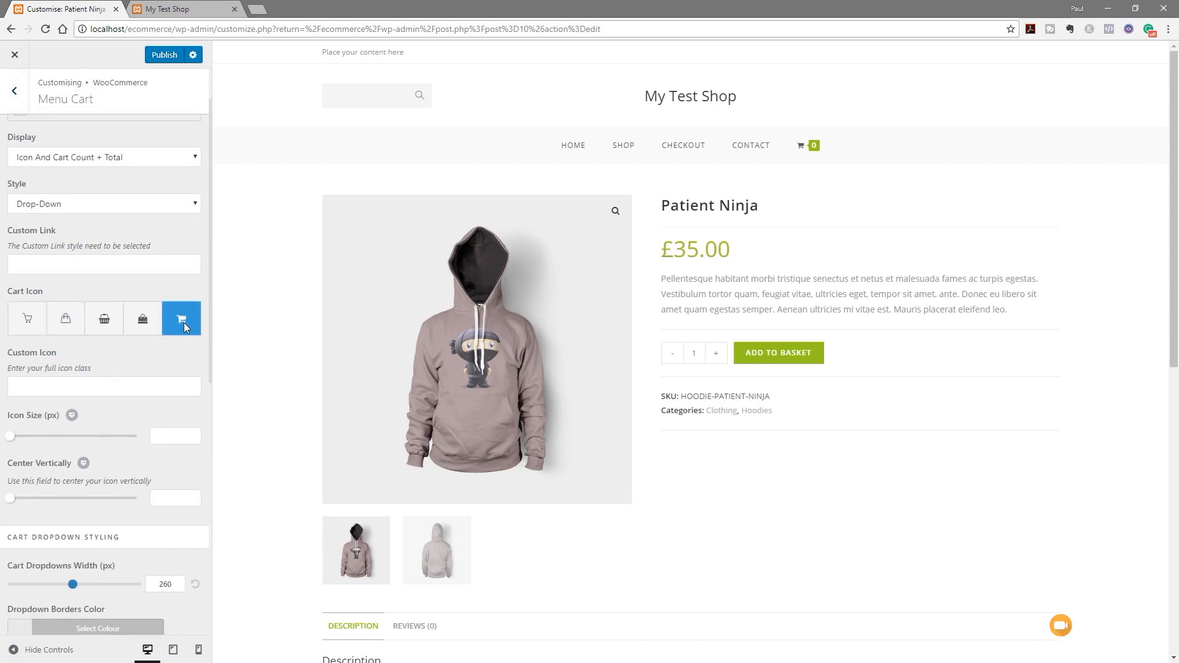
{"action": "left_click", "coordinate": [136, 317]}
{"action": "left_click", "coordinate": [96, 323]}
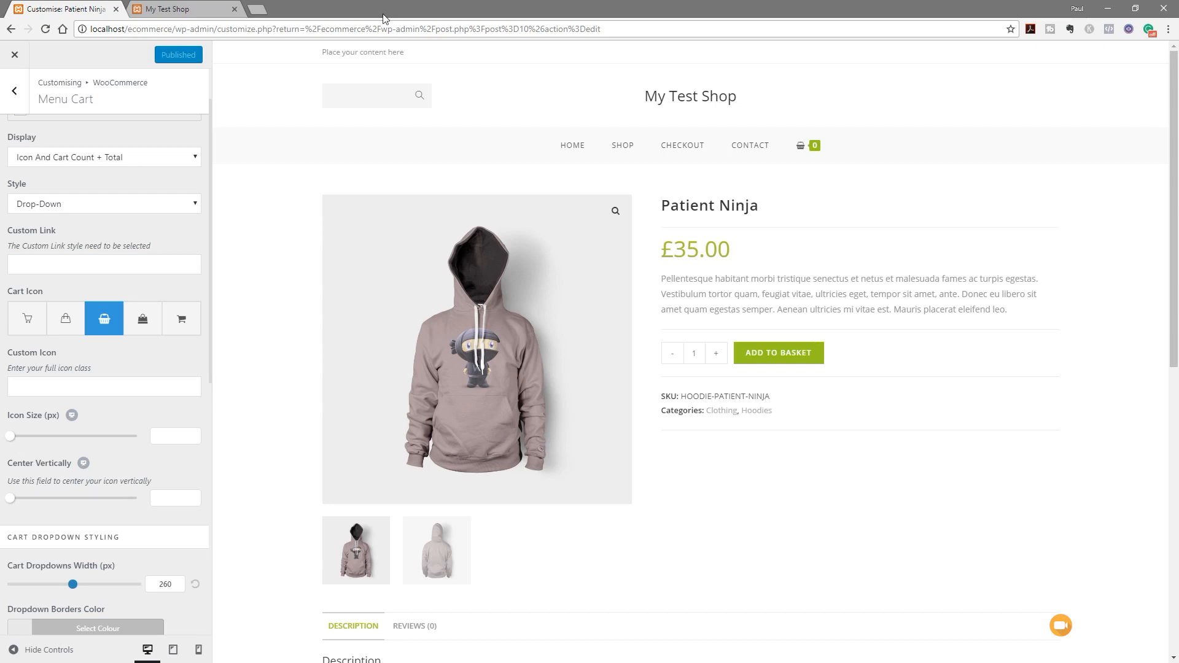
{"action": "left_click", "coordinate": [179, 11]}
Reload the live shop homepage and scroll through the updated page
{"action": "left_click", "coordinate": [54, 55]}
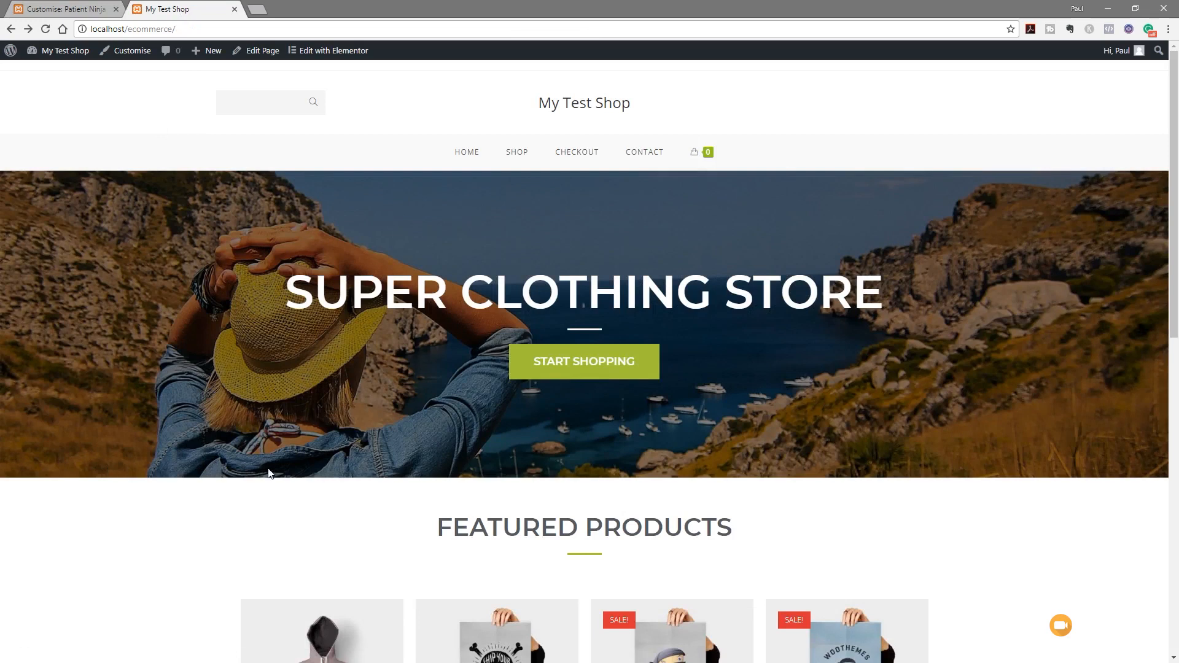
{"action": "scroll", "coordinate": [273, 531], "scroll_direction": "down", "scroll_amount": 2}
{"action": "scroll", "coordinate": [272, 531], "scroll_direction": "down", "scroll_amount": 4}
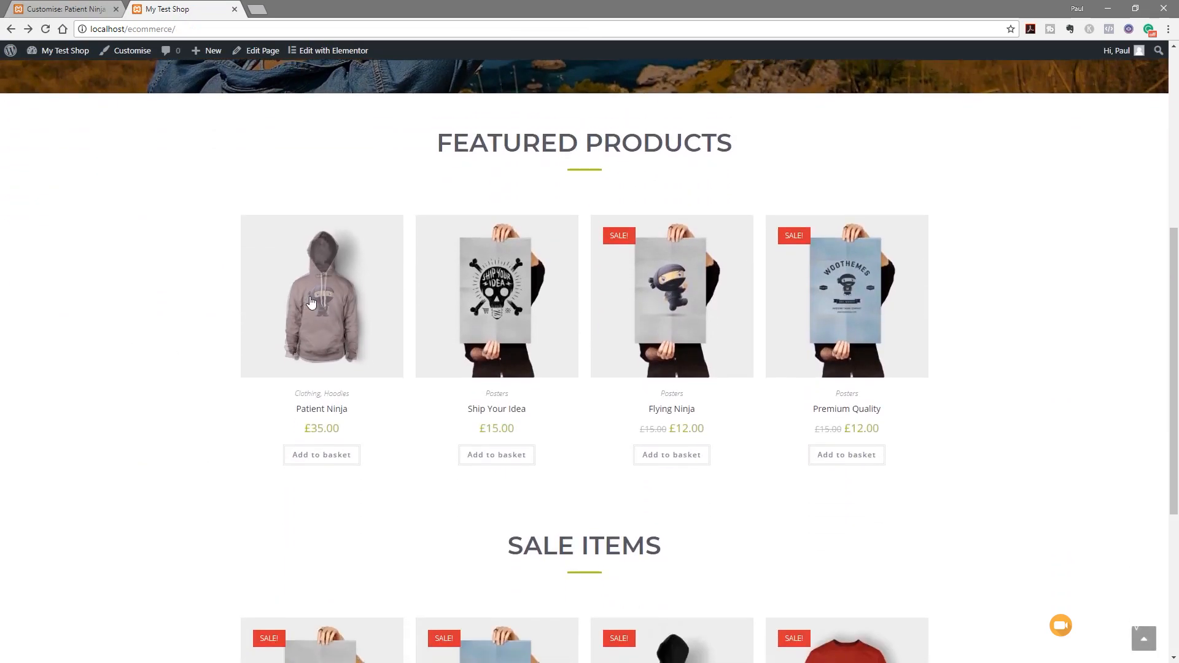
Look over the Patient Ninja product page, then return to the homepage
{"action": "left_click", "coordinate": [311, 303]}
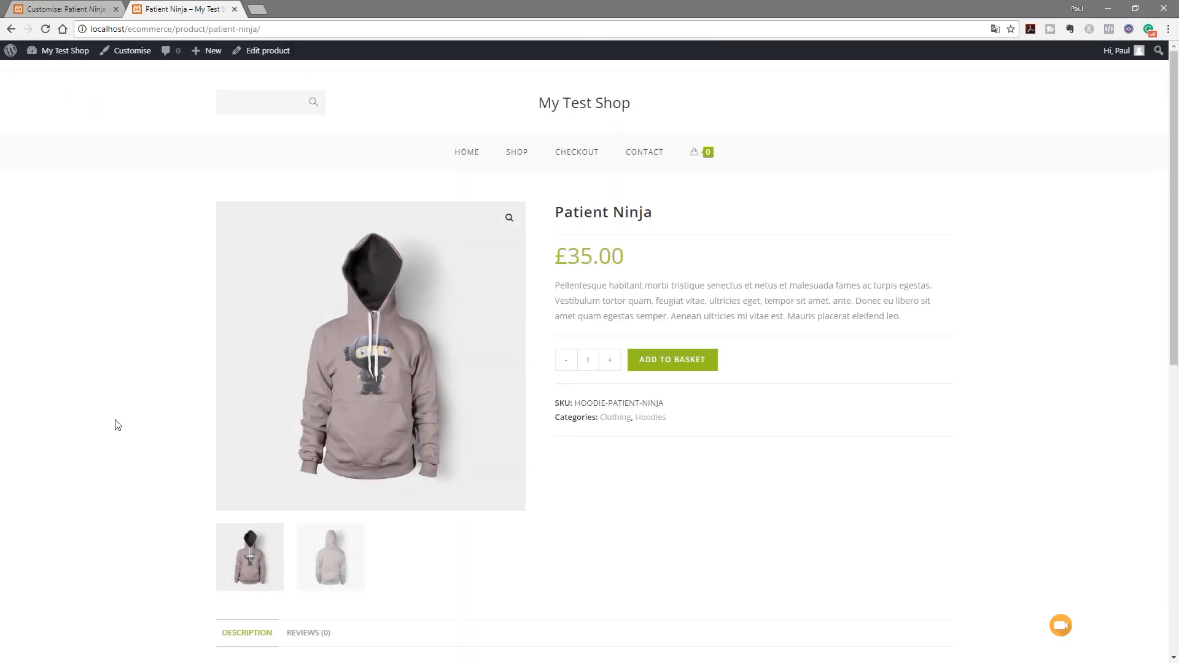
{"action": "scroll", "coordinate": [111, 430], "scroll_direction": "down", "scroll_amount": 4}
{"action": "scroll", "coordinate": [110, 432], "scroll_direction": "down", "scroll_amount": 5}
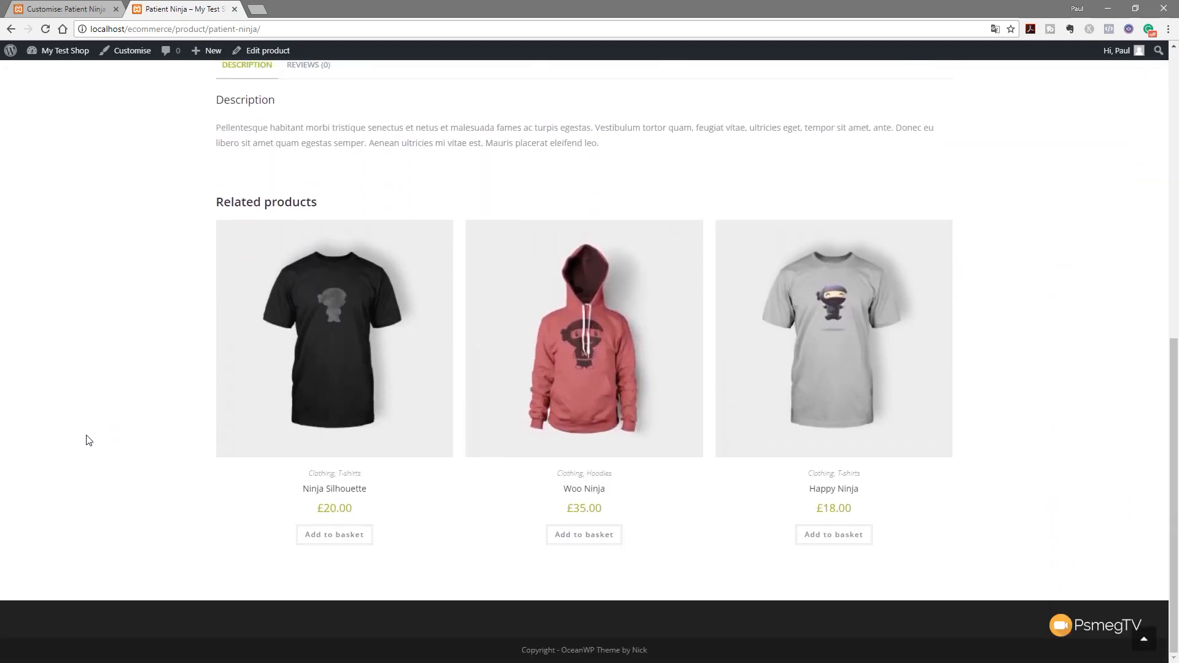
{"action": "scroll", "coordinate": [87, 440], "scroll_direction": "up", "scroll_amount": 10}
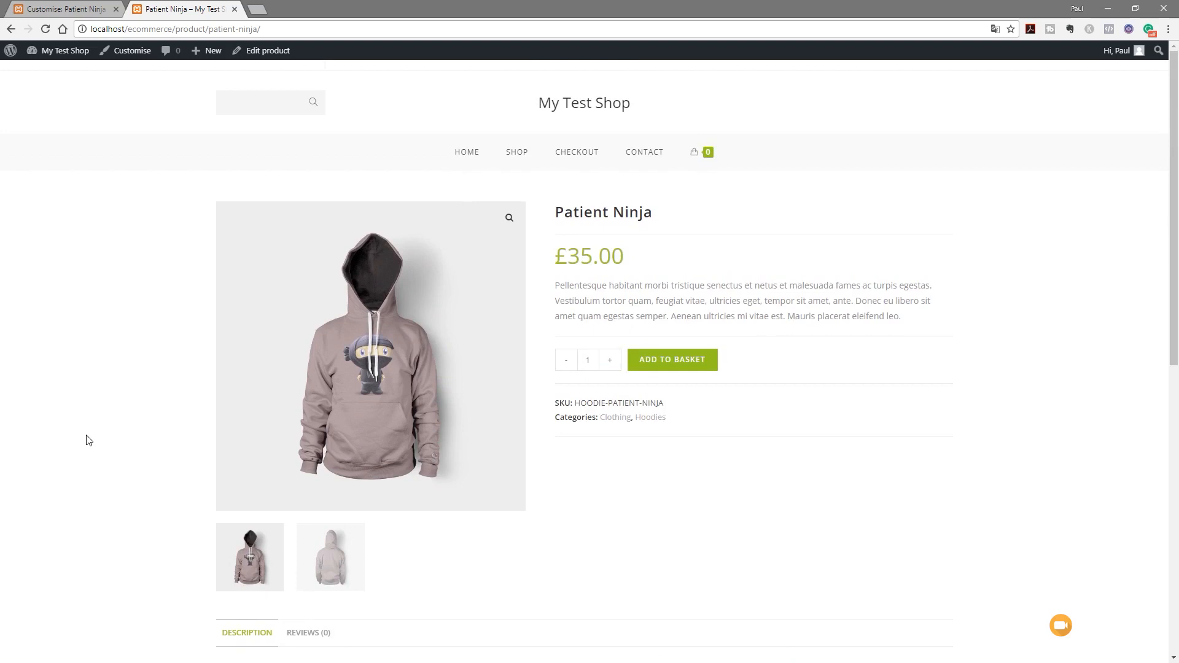
{"action": "left_click", "coordinate": [474, 159]}
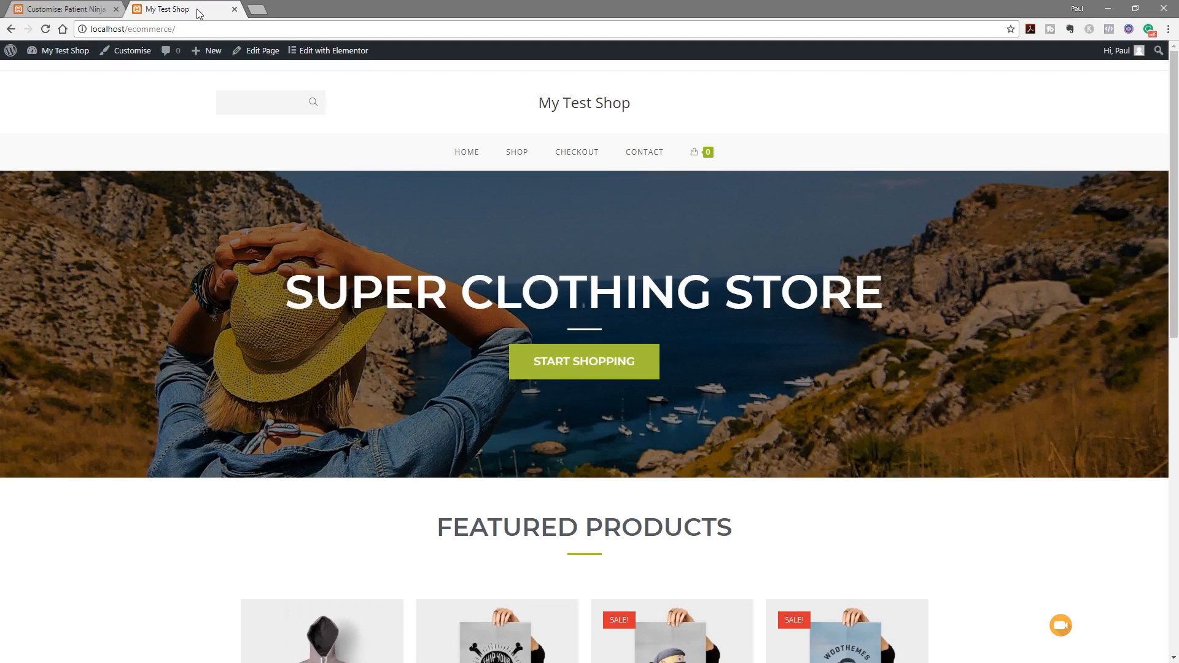
Add Patient Ninja to the basket and proceed to the checkout page
{"action": "scroll", "coordinate": [177, 589], "scroll_direction": "down", "scroll_amount": 5}
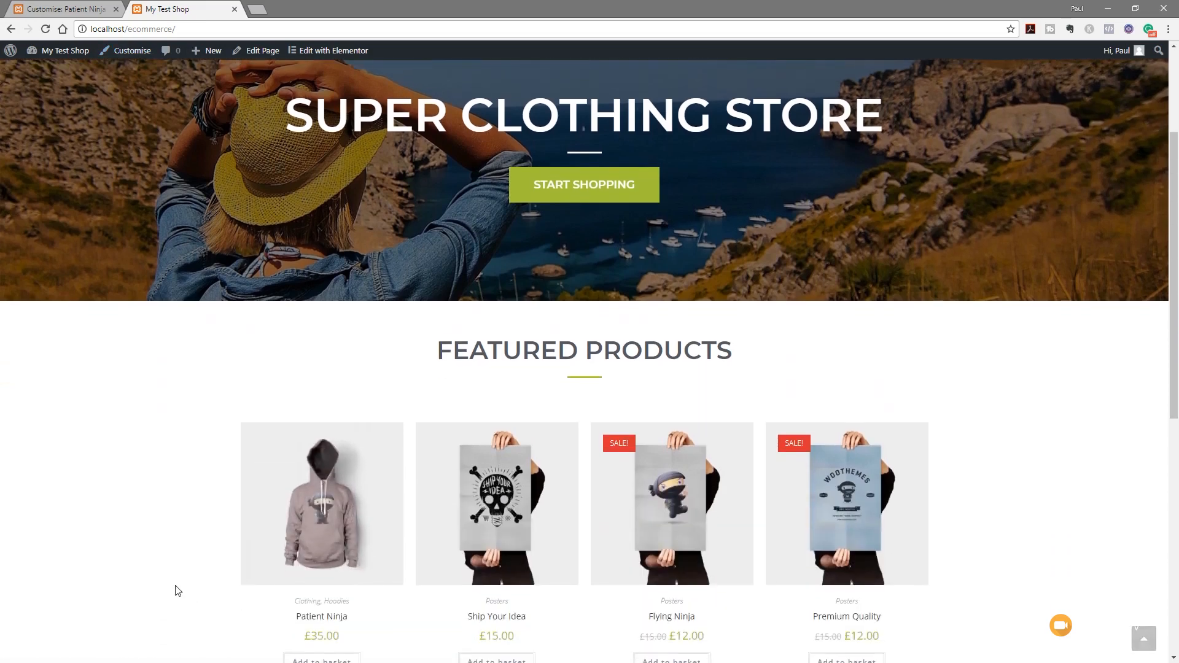
{"action": "left_click", "coordinate": [304, 541]}
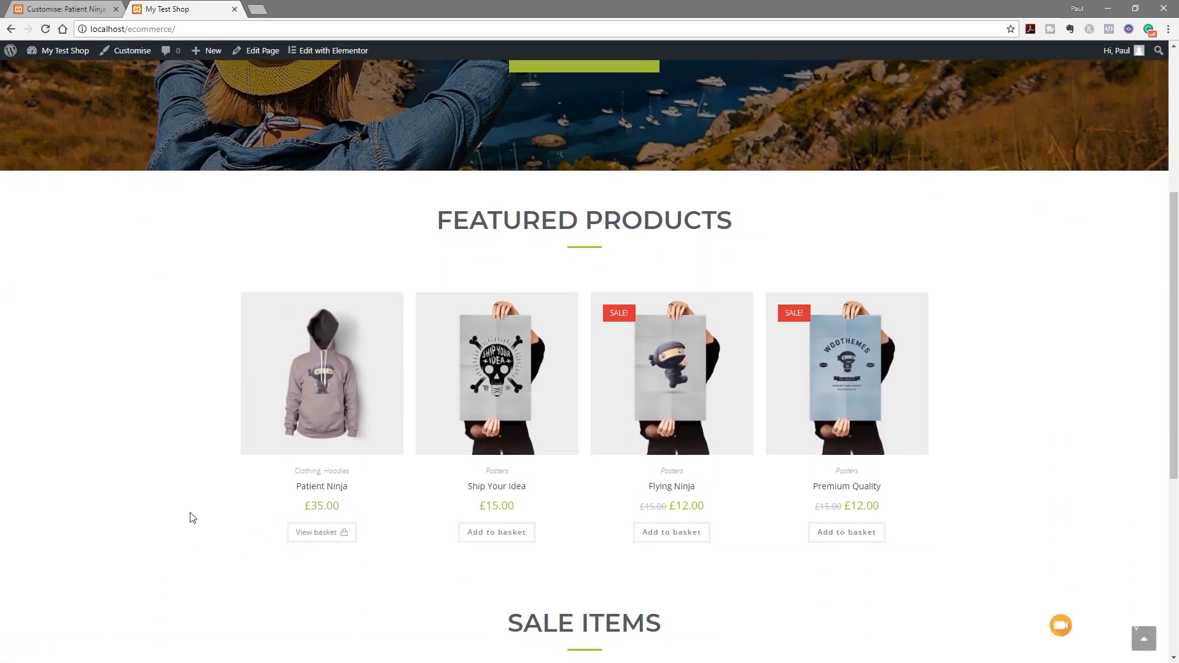
{"action": "left_click", "coordinate": [324, 531]}
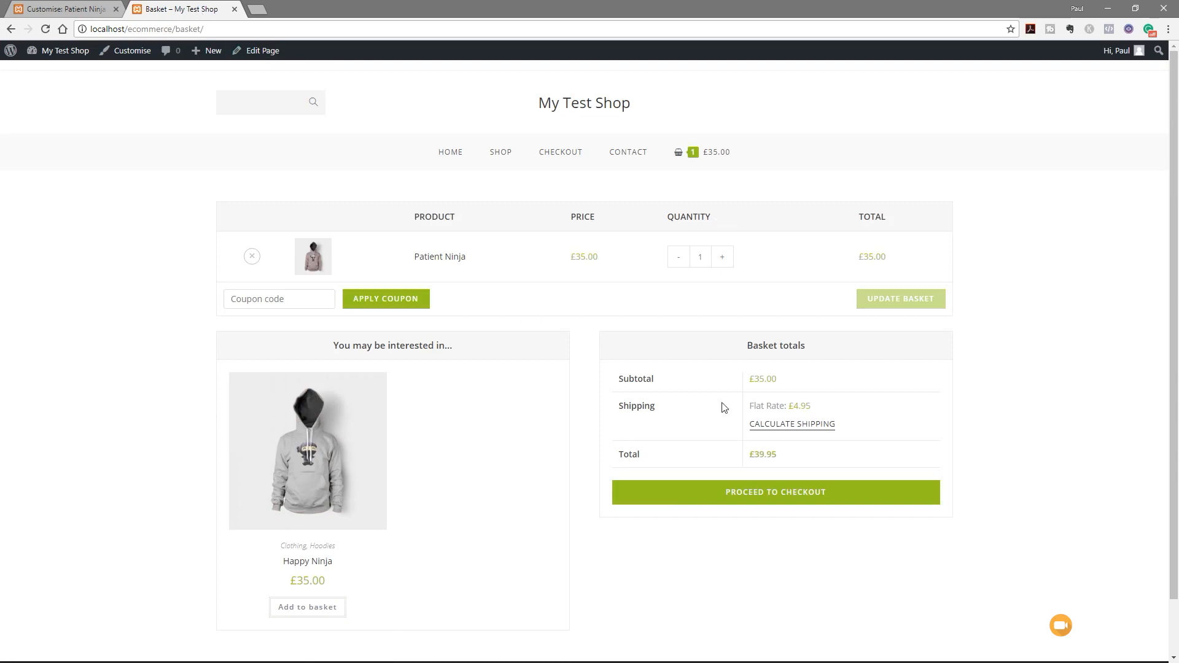
{"action": "left_click", "coordinate": [775, 494]}
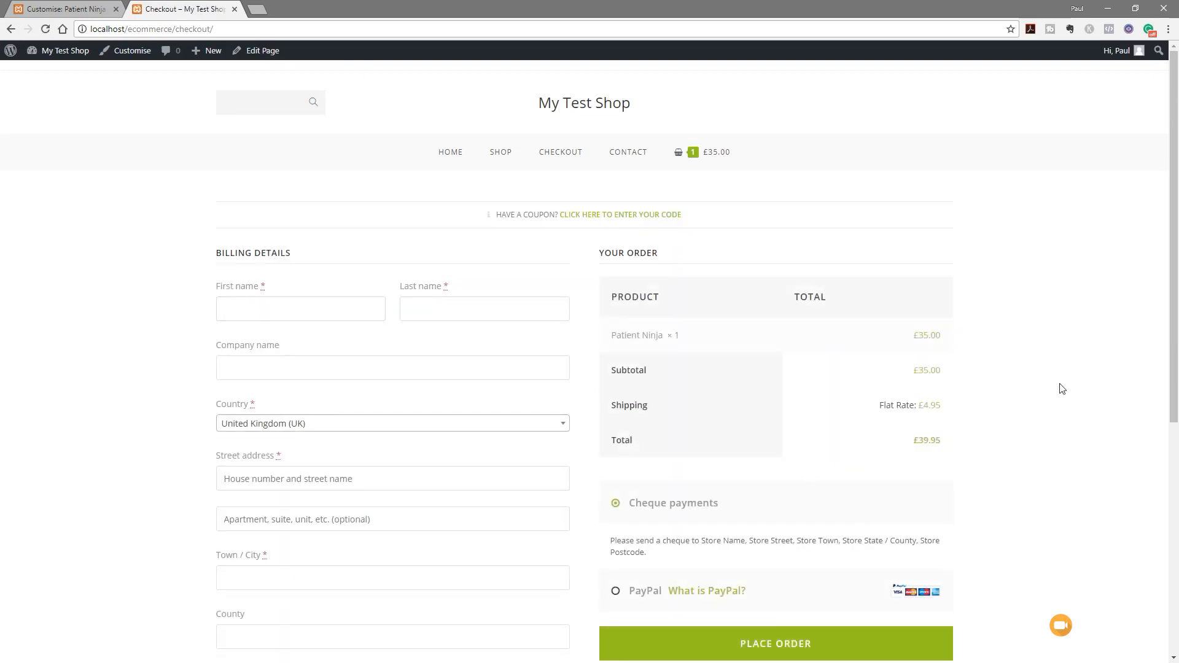
{"action": "scroll", "coordinate": [1062, 389], "scroll_direction": "down", "scroll_amount": 2}
{"action": "scroll", "coordinate": [1062, 388], "scroll_direction": "down", "scroll_amount": 1}
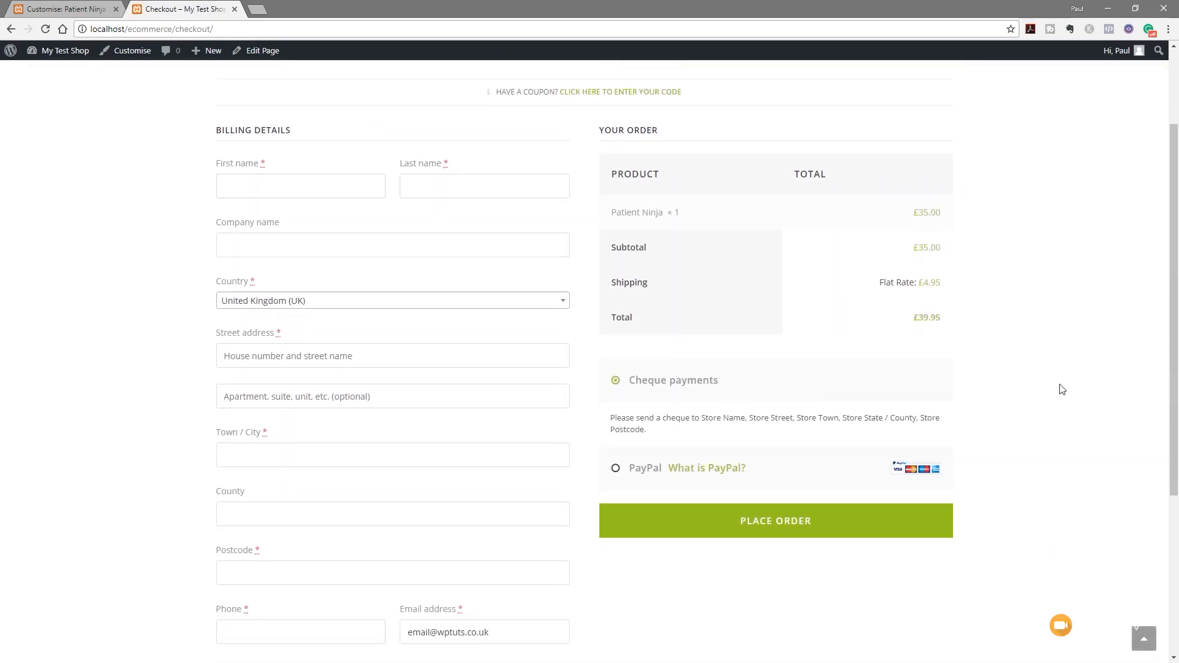
{"action": "scroll", "coordinate": [1062, 389], "scroll_direction": "down", "scroll_amount": 4}
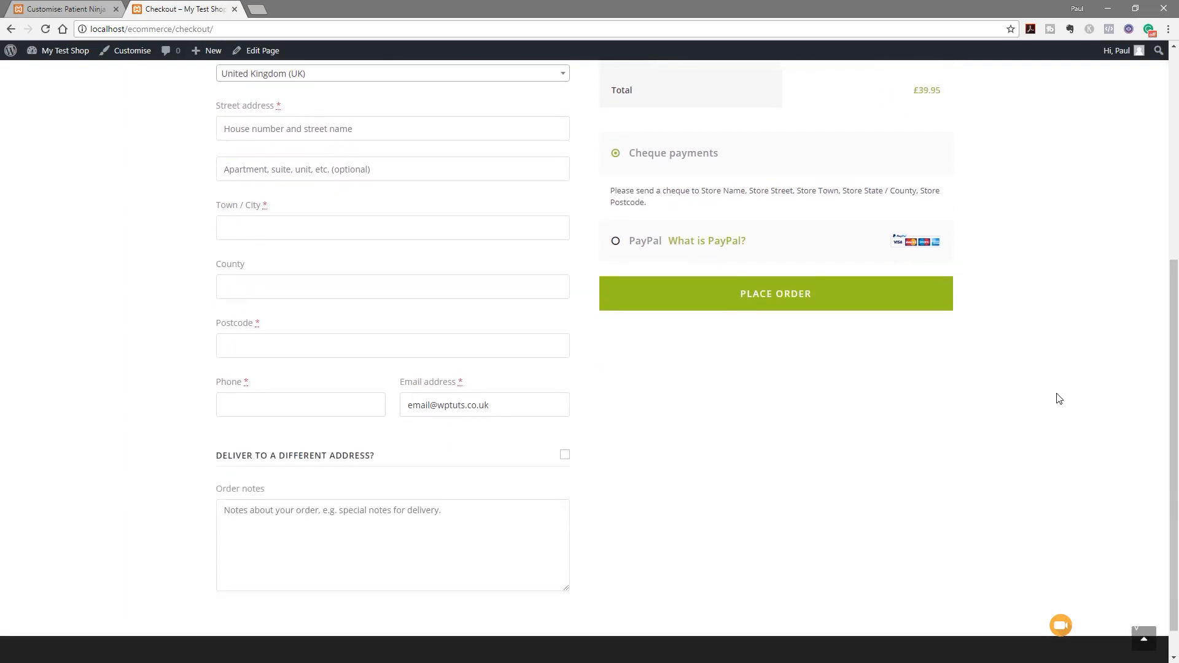
{"action": "scroll", "coordinate": [1058, 397], "scroll_direction": "up", "scroll_amount": 6}
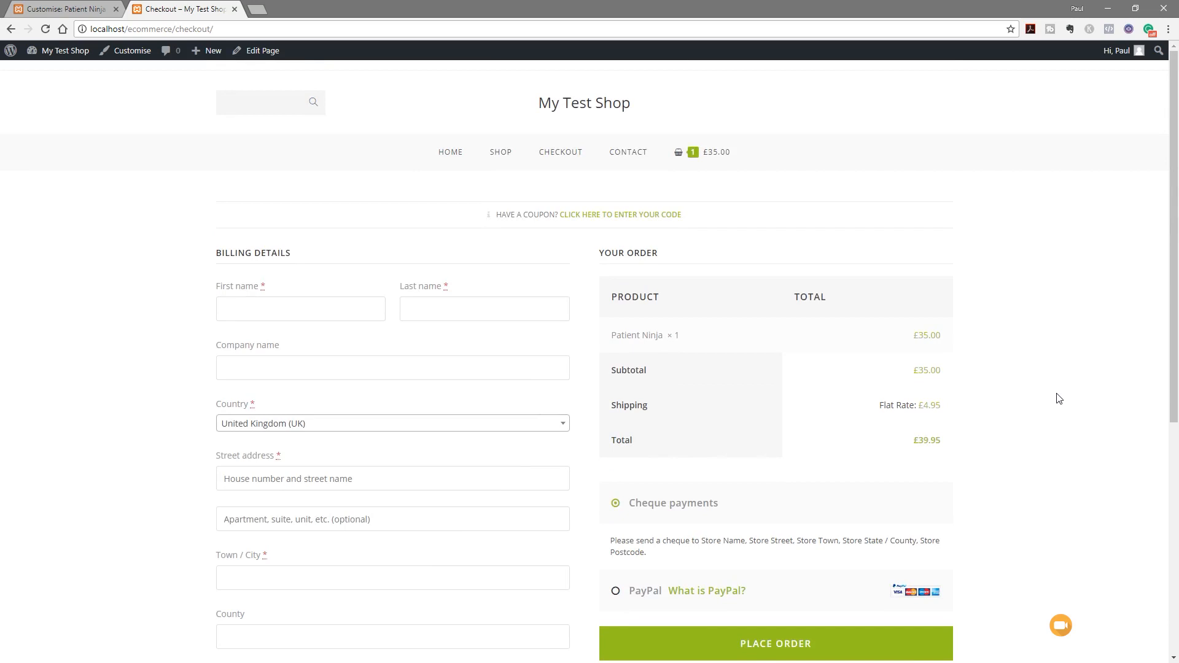
Open the Shop page and scroll through the product listing
{"action": "left_click", "coordinate": [510, 159]}
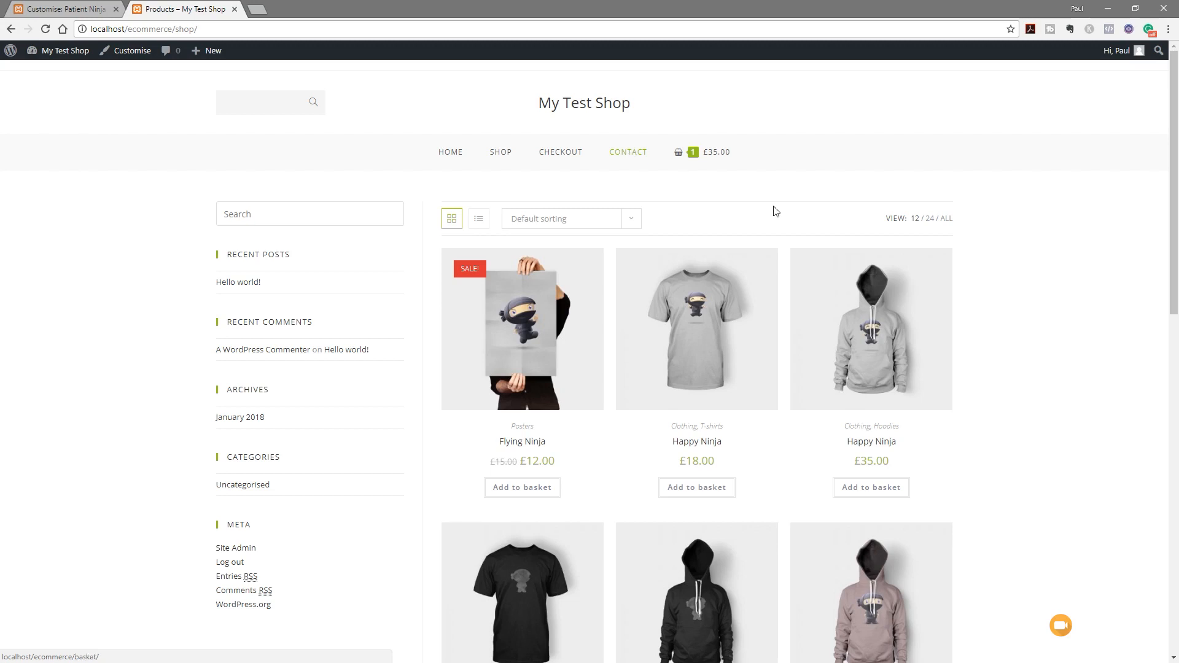
{"action": "scroll", "coordinate": [1103, 513], "scroll_direction": "down", "scroll_amount": 13}
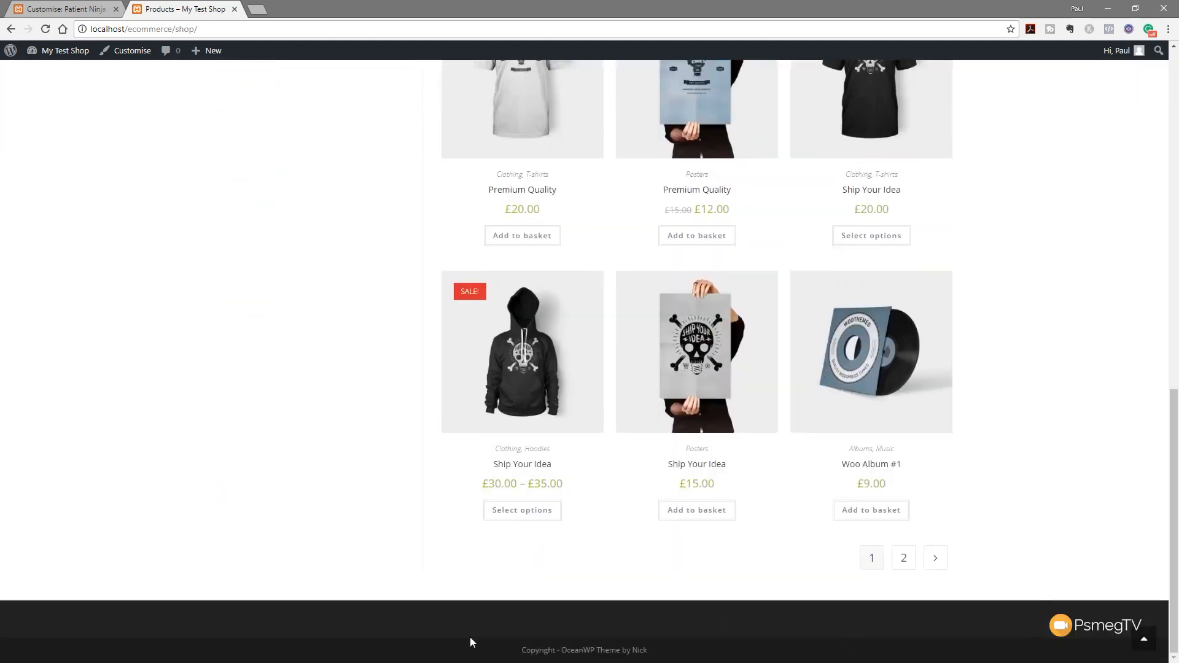
{"action": "scroll", "coordinate": [285, 490], "scroll_direction": "up", "scroll_amount": 13}
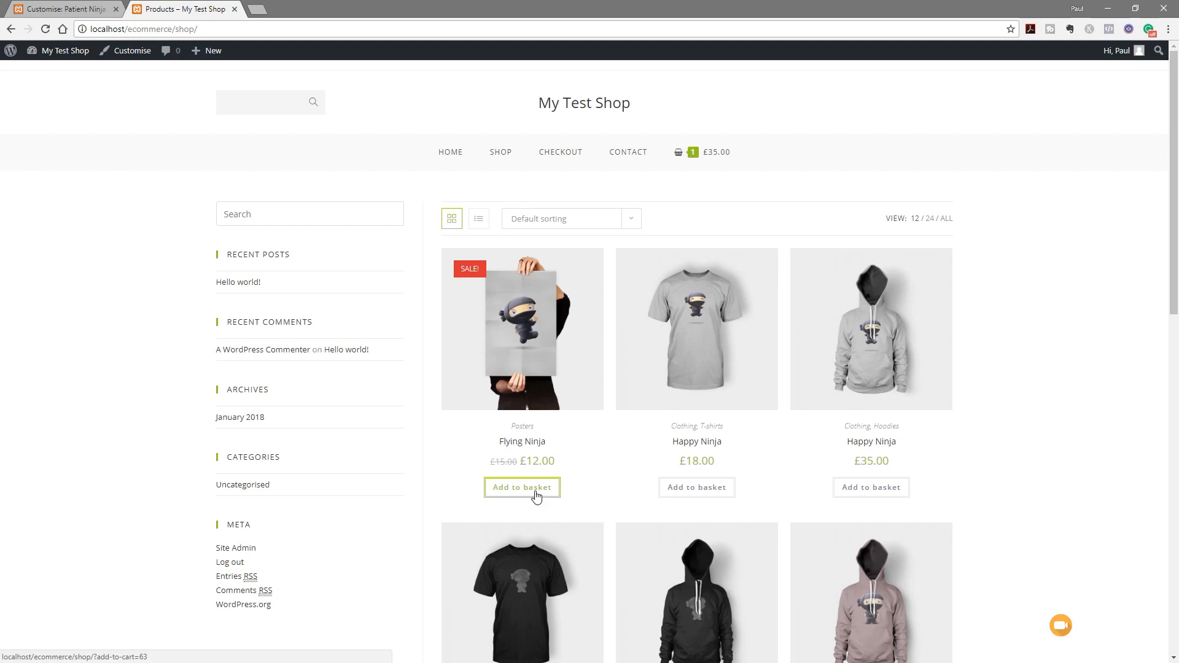
Navigate from Menu Cart back to the top-level Customizer and open Custom CSS/JS
{"action": "left_click", "coordinate": [86, 9]}
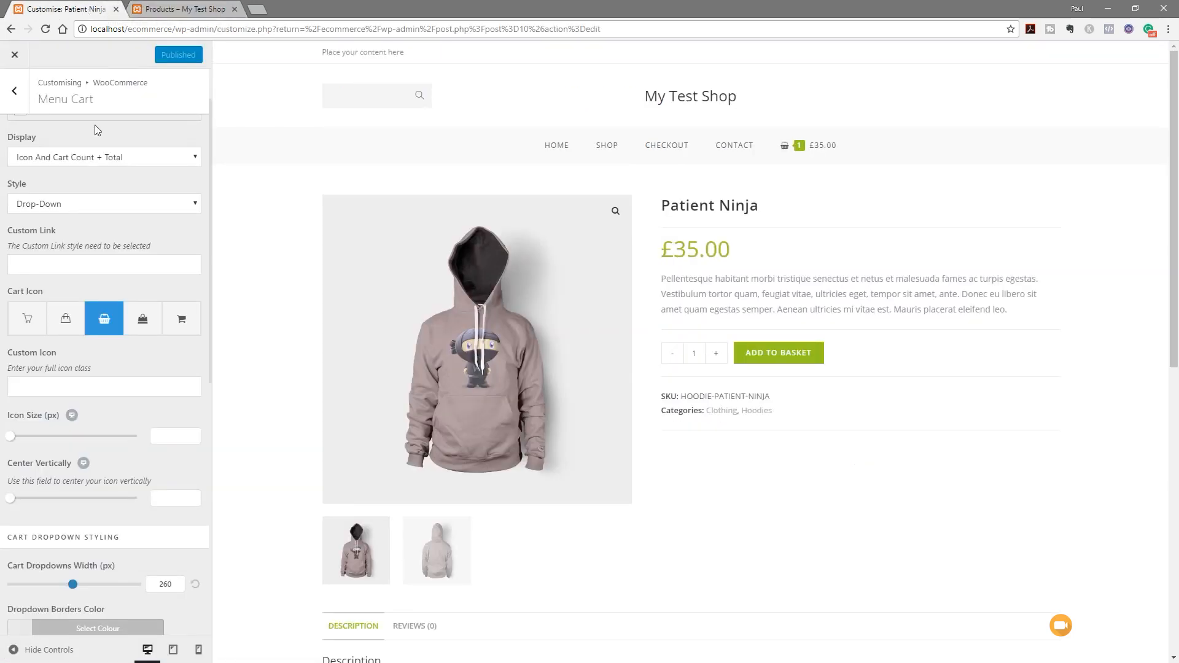
{"action": "scroll", "coordinate": [34, 132], "scroll_direction": "up", "scroll_amount": 2}
{"action": "left_click", "coordinate": [25, 95]}
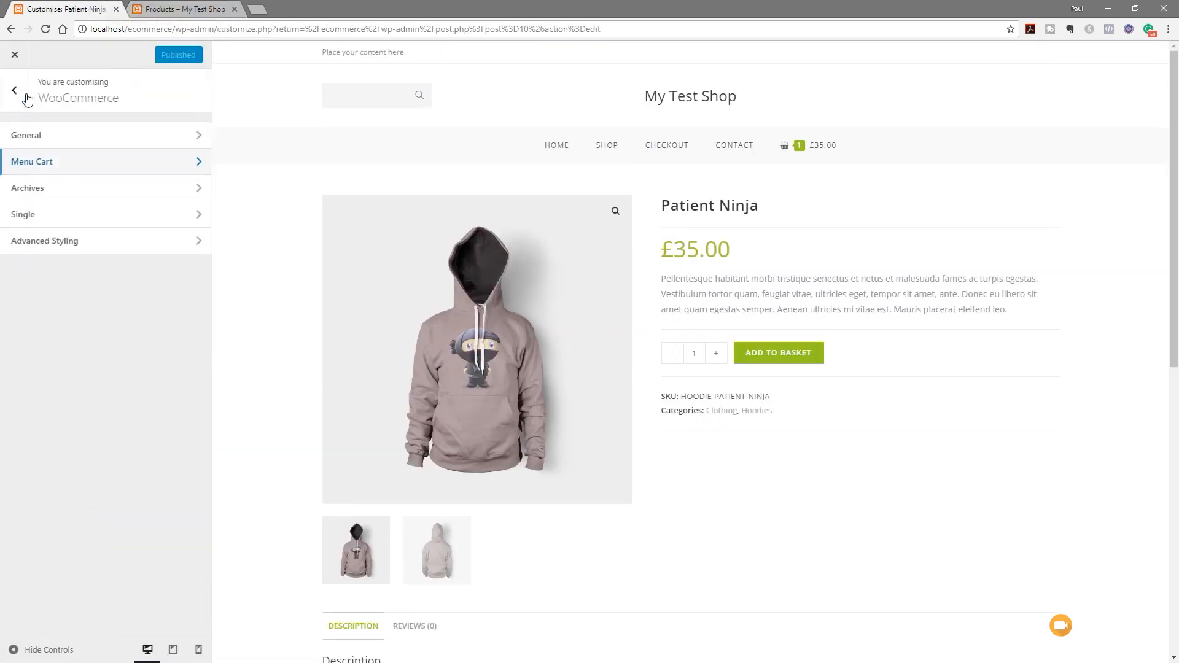
{"action": "left_click", "coordinate": [14, 91]}
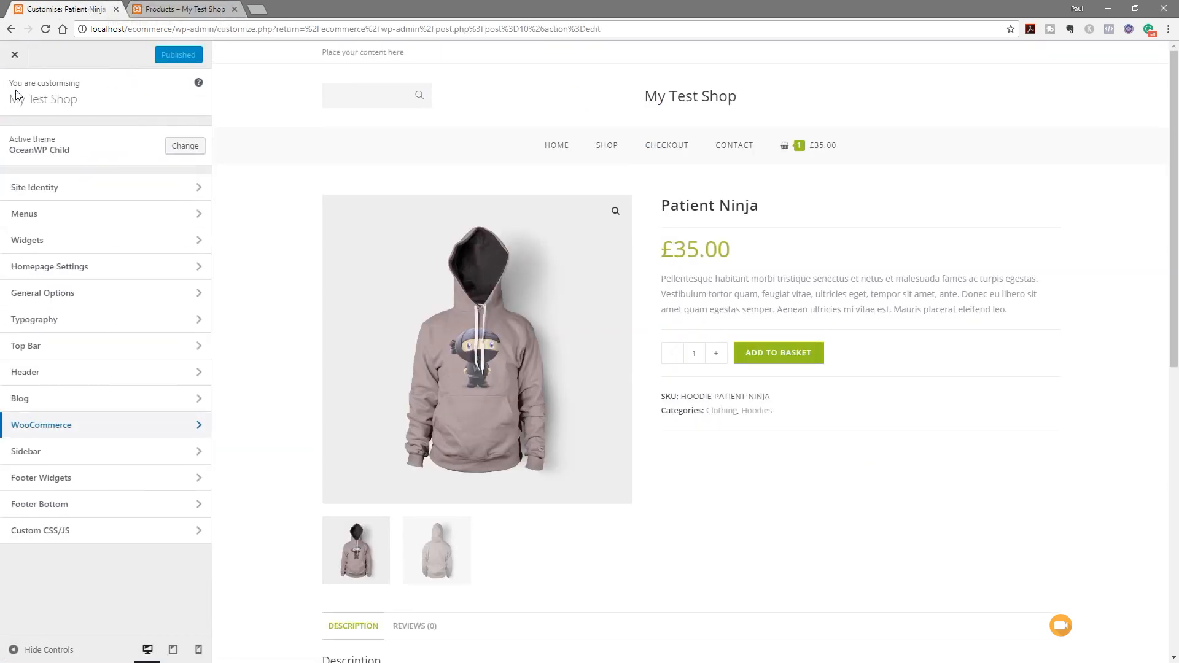
{"action": "left_click", "coordinate": [65, 536]}
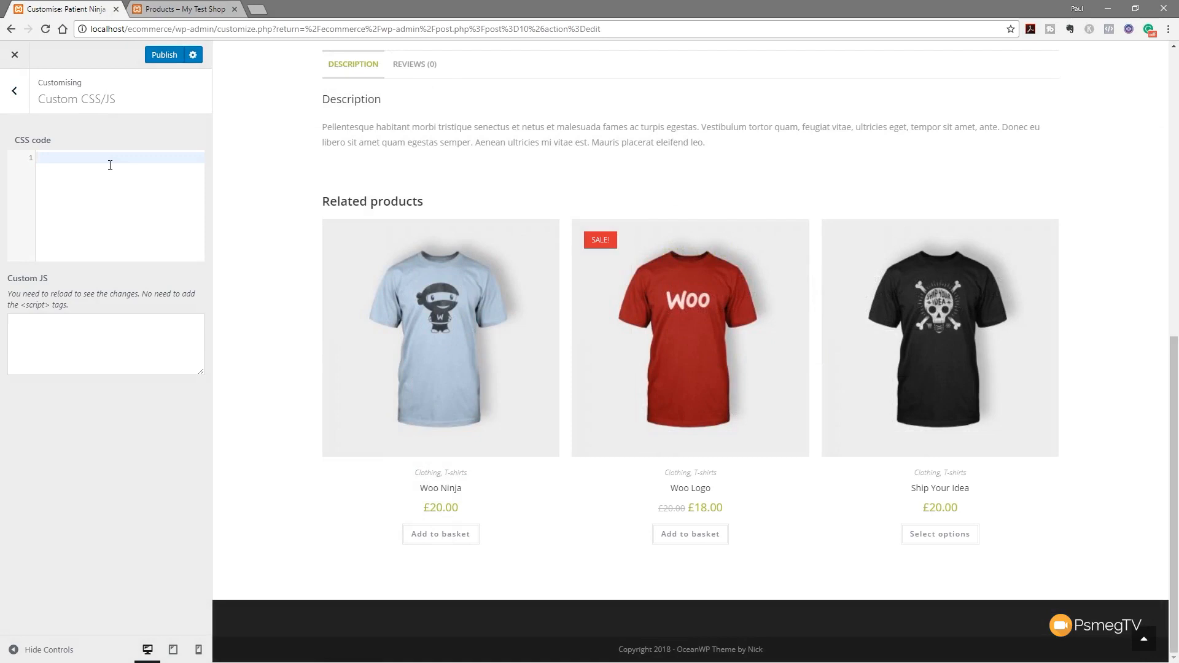
Paste the .button and .button:hover CSS rules with #a2c037 and #7e962b colours
{"action": "key", "text": "ctrl+v"}
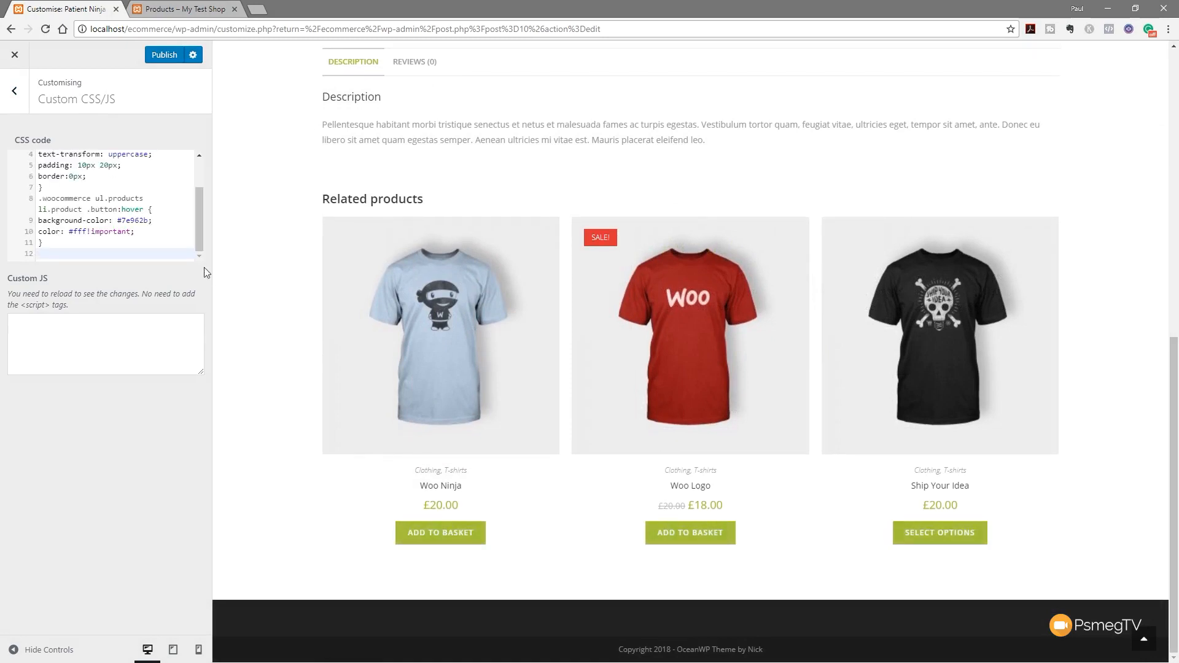
{"action": "left_click_drag", "start_coordinate": [201, 219], "coordinate": [198, 189]}
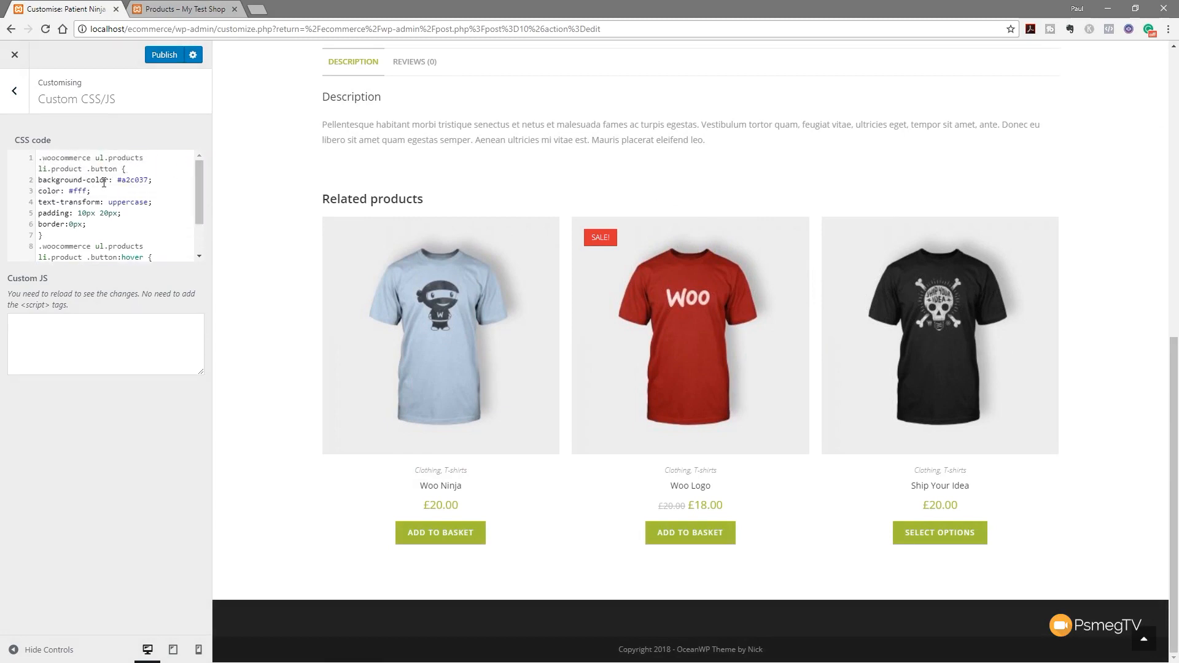
{"action": "left_click_drag", "start_coordinate": [117, 169], "coordinate": [41, 160]}
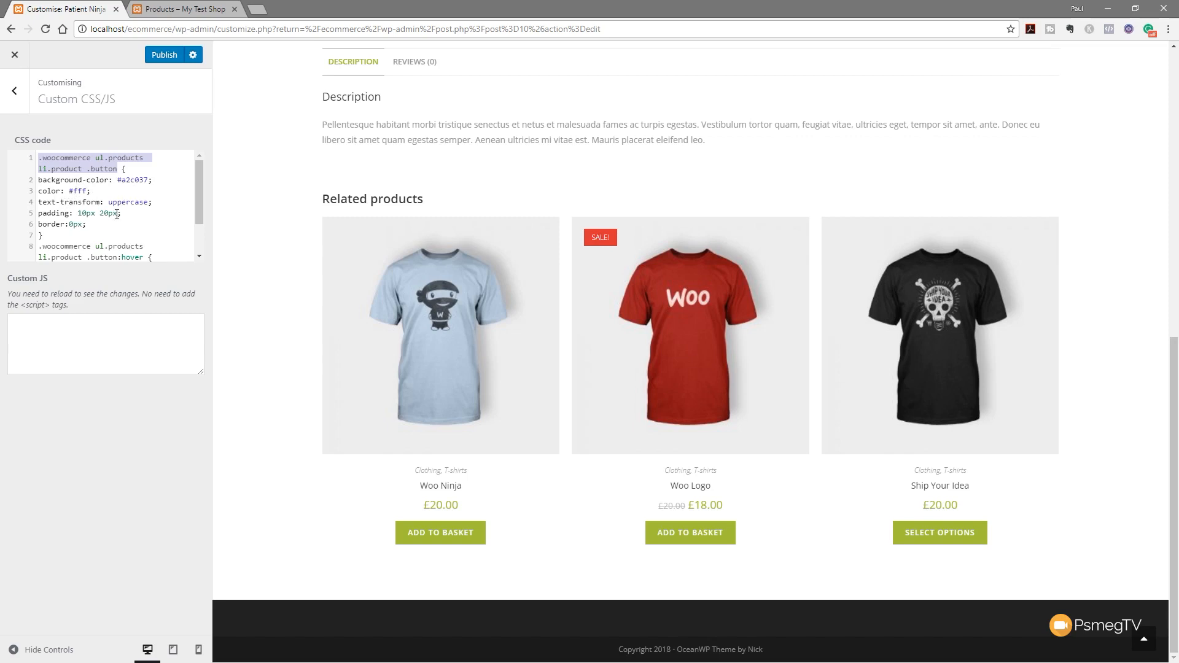
{"action": "left_click_drag", "start_coordinate": [196, 209], "coordinate": [200, 238]}
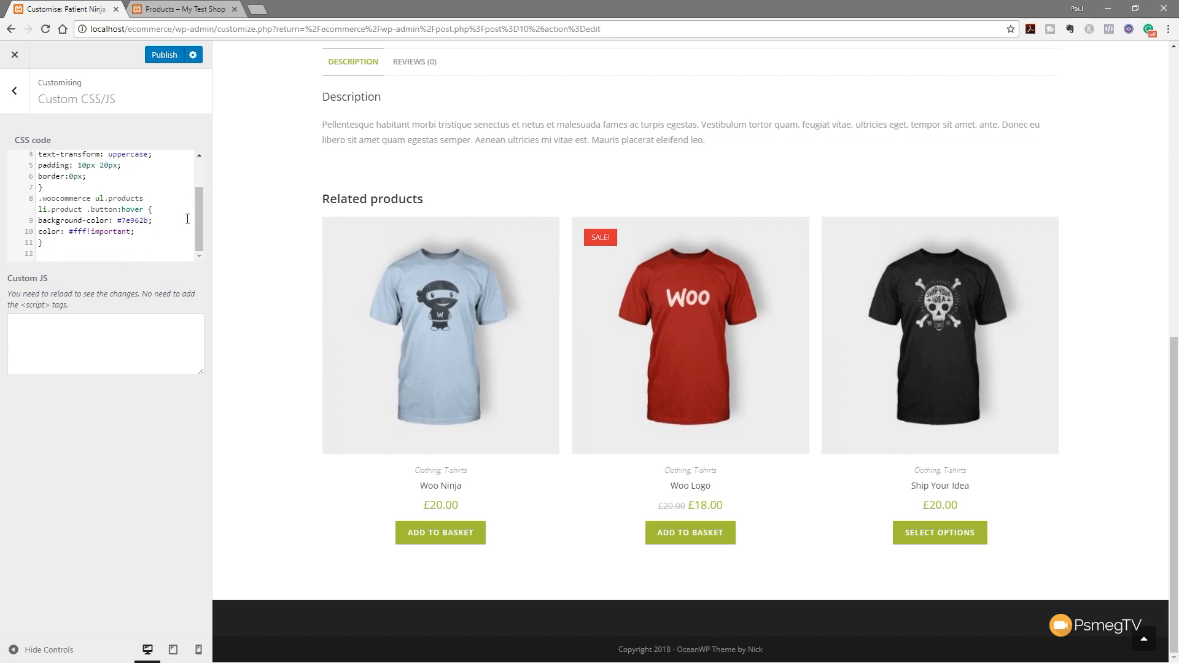
{"action": "left_click_drag", "start_coordinate": [196, 212], "coordinate": [202, 175]}
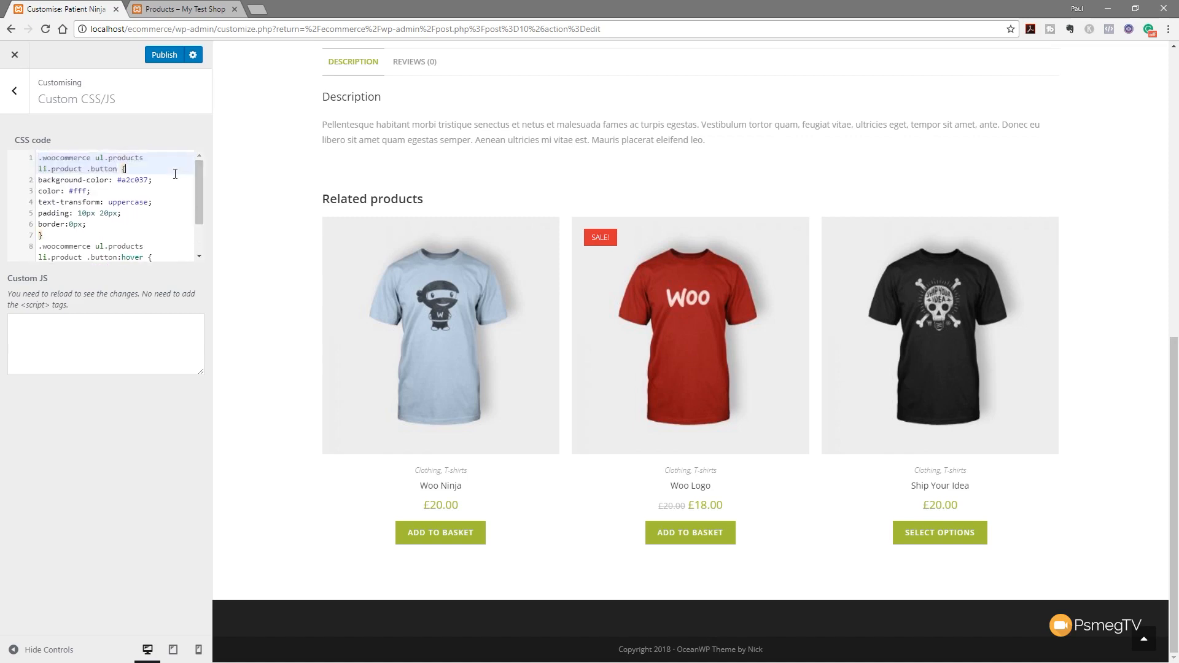
{"action": "left_click_drag", "start_coordinate": [121, 180], "coordinate": [148, 180]}
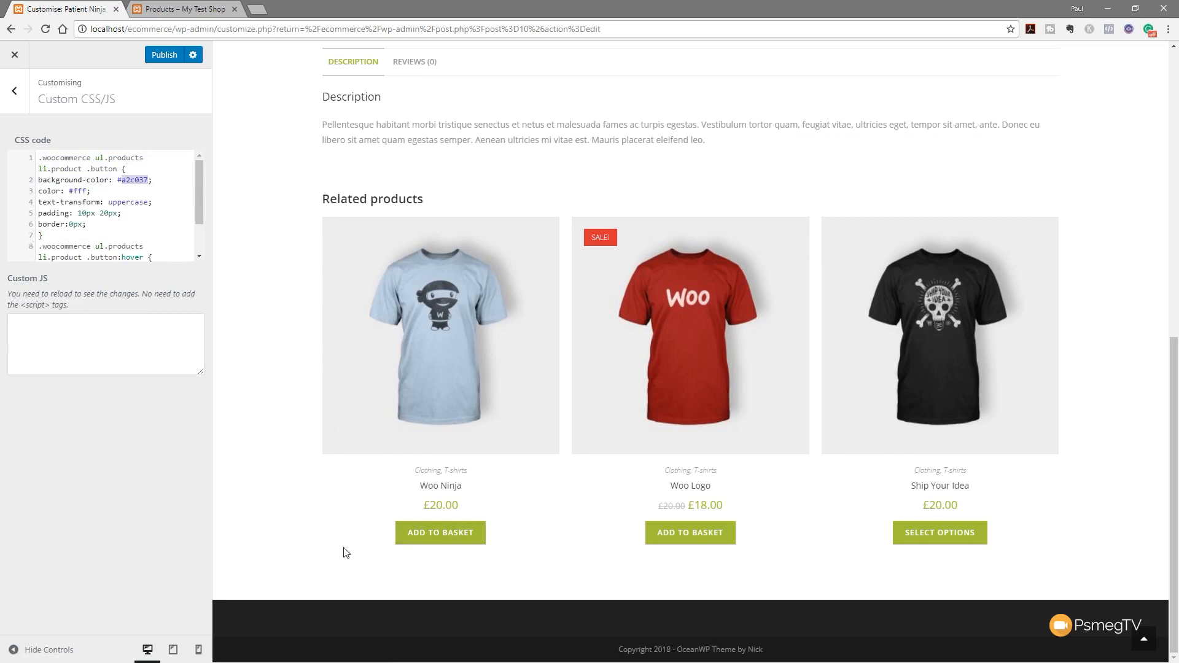
{"action": "left_click_drag", "start_coordinate": [200, 219], "coordinate": [198, 238]}
{"action": "left_click_drag", "start_coordinate": [118, 229], "coordinate": [151, 229]}
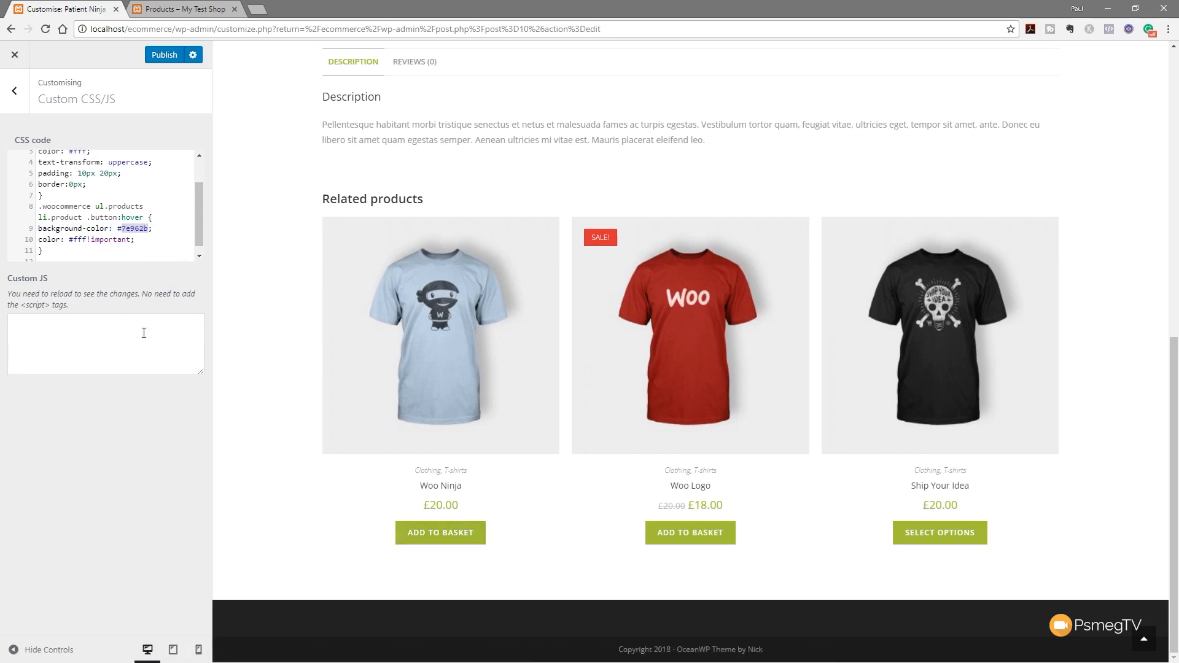
{"action": "left_click", "coordinate": [125, 356]}
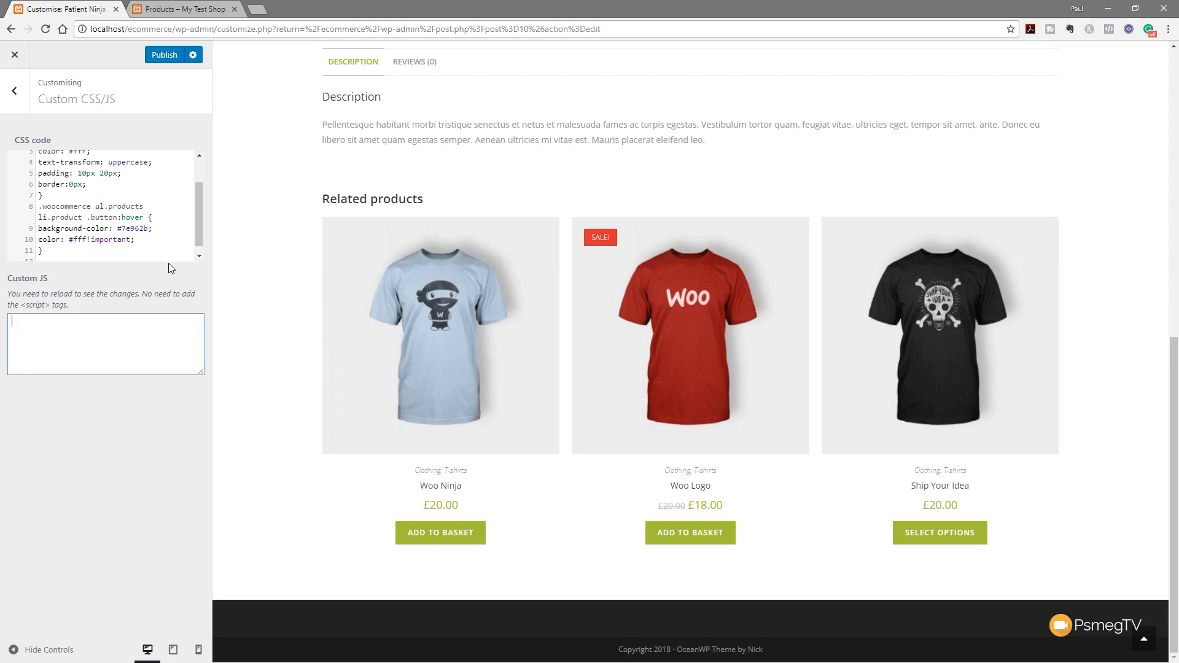
{"action": "scroll", "coordinate": [287, 406], "scroll_direction": "up", "scroll_amount": 9}
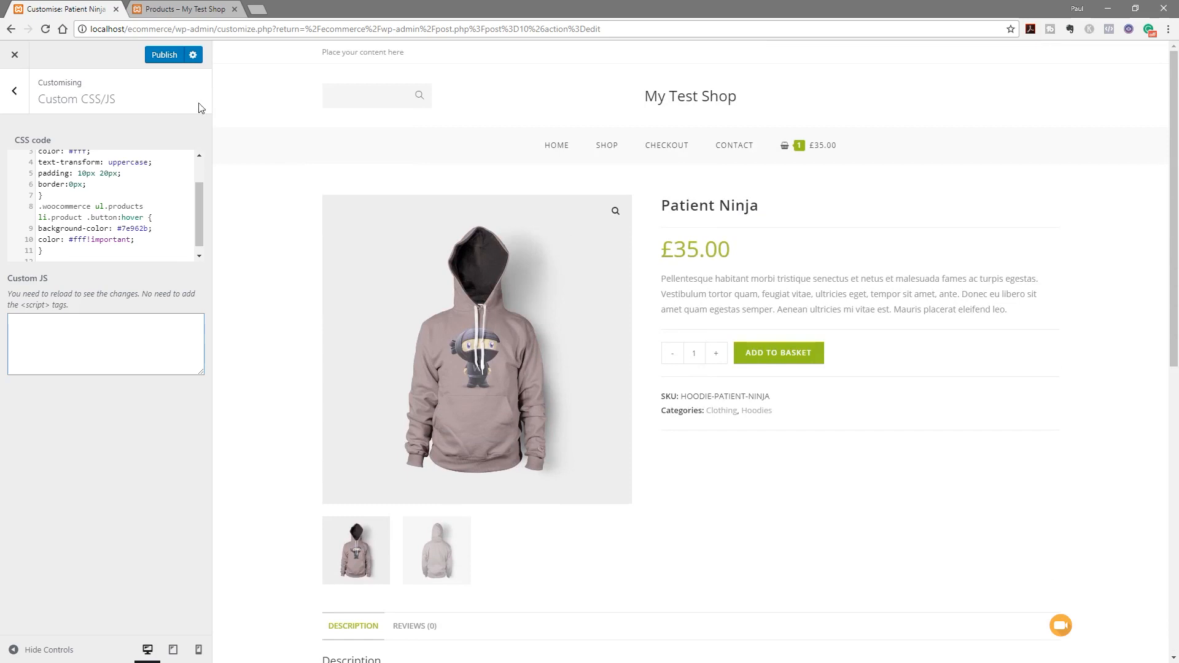
Publish the custom CSS and reload the shop to see the restyled buttons
{"action": "left_click", "coordinate": [165, 57]}
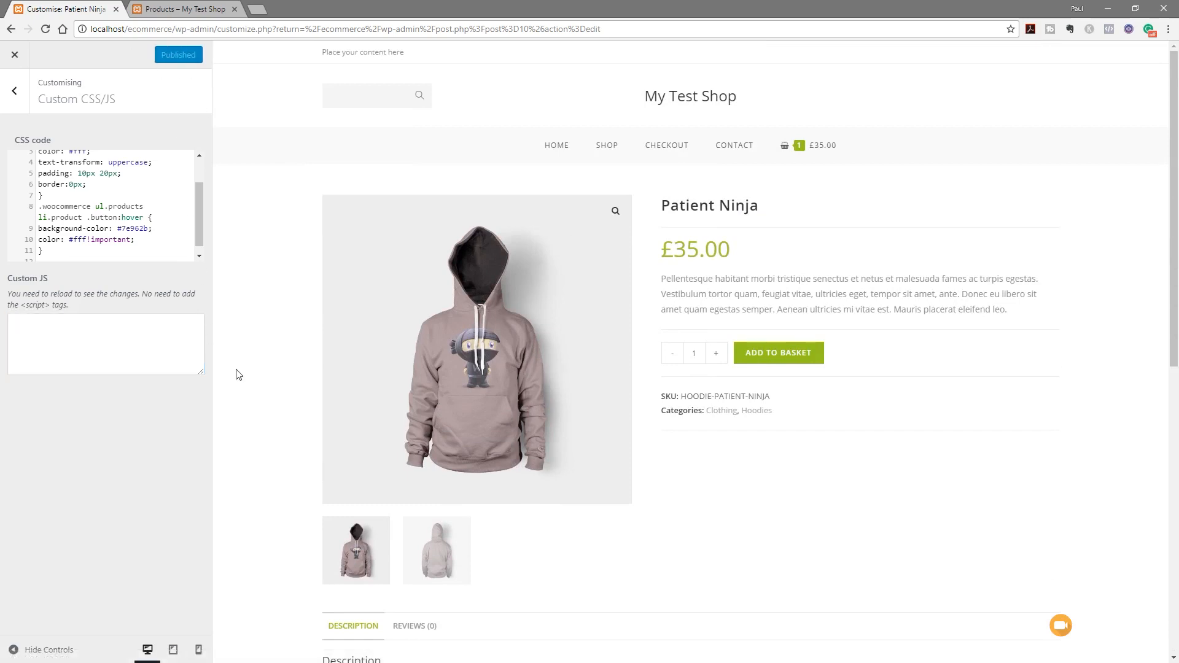
{"action": "left_click", "coordinate": [186, 9]}
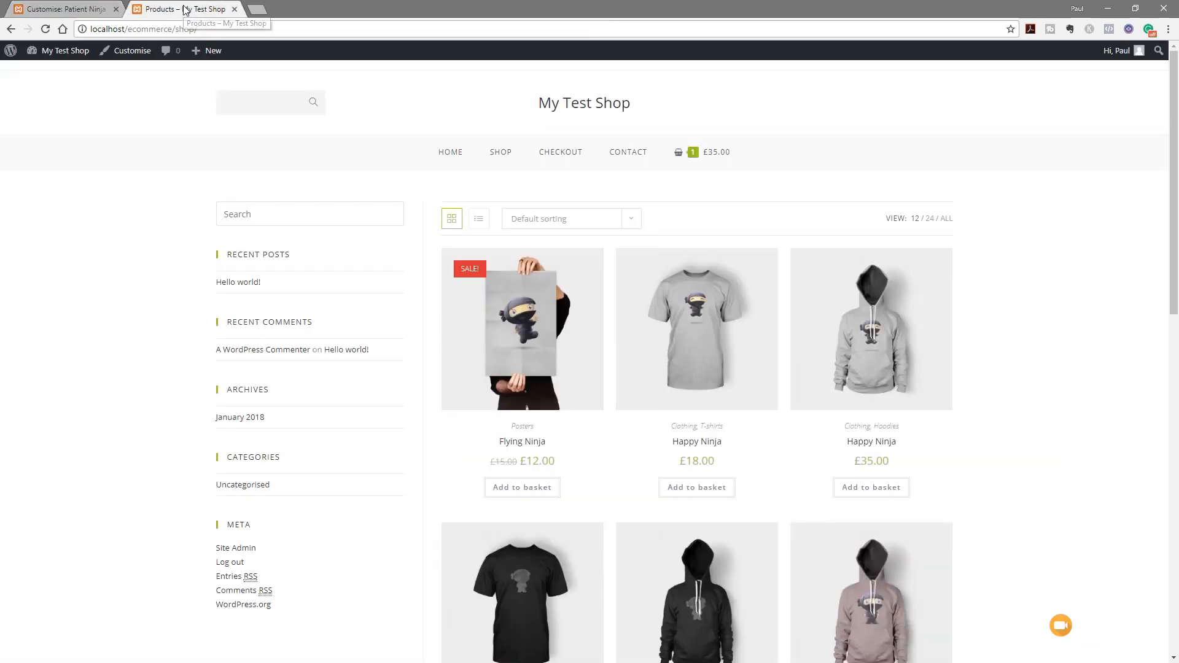
{"action": "left_click", "coordinate": [44, 29]}
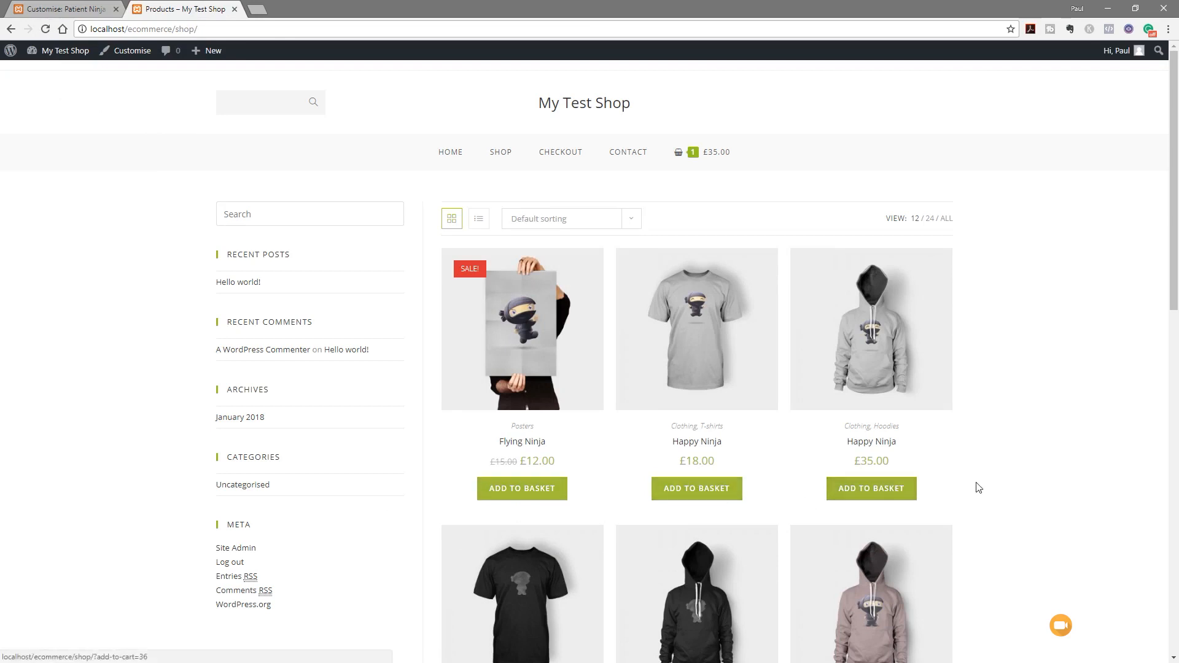
{"action": "scroll", "coordinate": [977, 485], "scroll_direction": "down", "scroll_amount": 5}
{"action": "scroll", "coordinate": [985, 487], "scroll_direction": "down", "scroll_amount": 2}
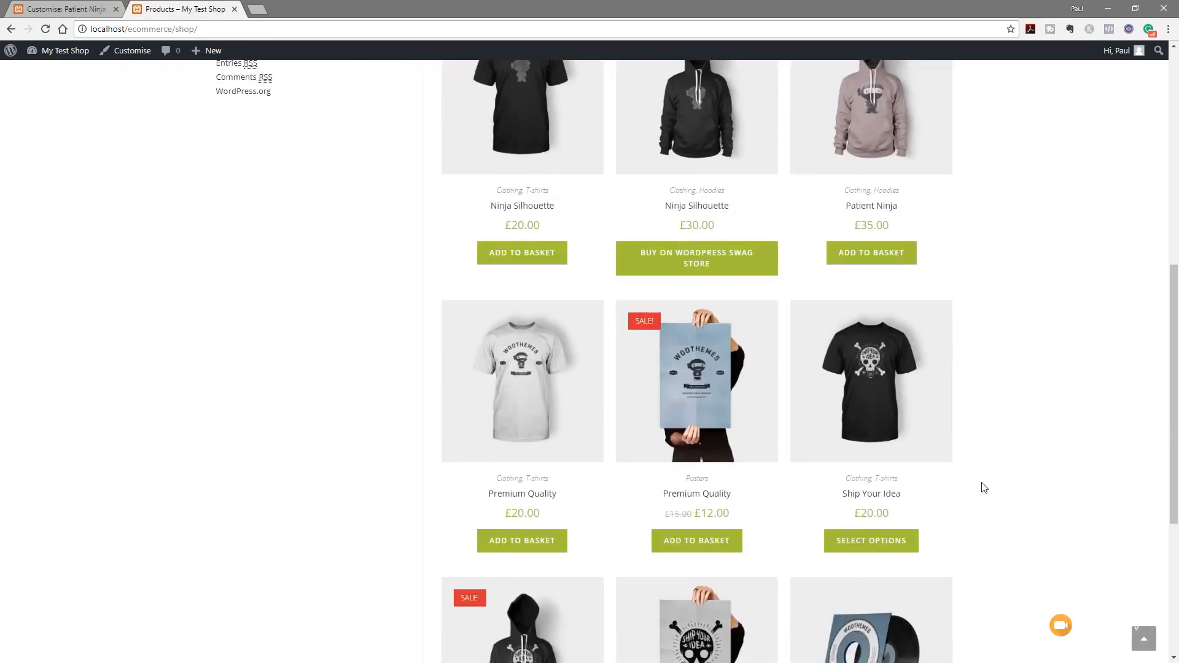
{"action": "scroll", "coordinate": [983, 485], "scroll_direction": "up", "scroll_amount": 7}
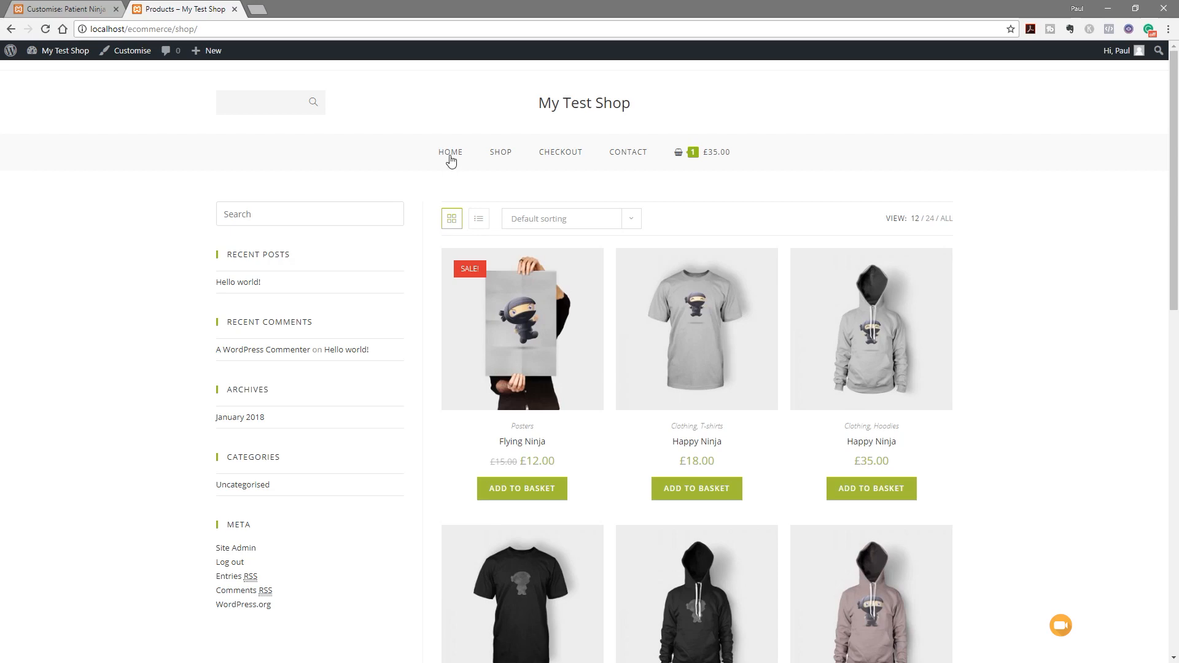
Browse the store's home page to review the new button styling
{"action": "left_click", "coordinate": [450, 153]}
{"action": "scroll", "coordinate": [93, 393], "scroll_direction": "down", "scroll_amount": 5}
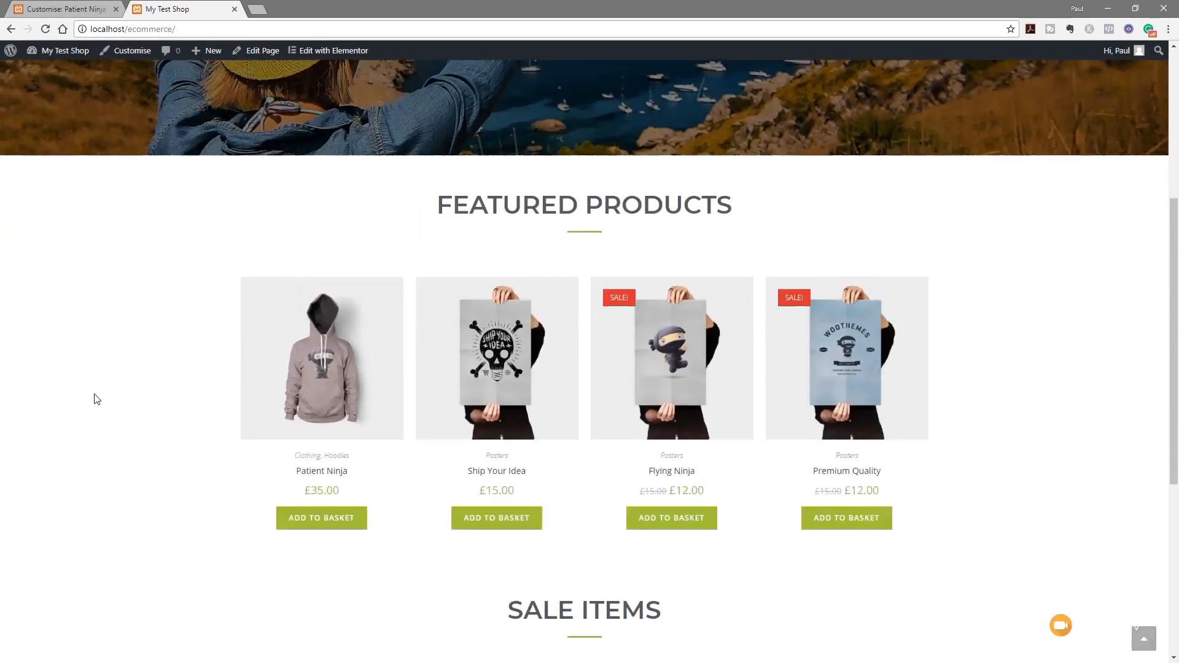
{"action": "scroll", "coordinate": [94, 399], "scroll_direction": "down", "scroll_amount": 1}
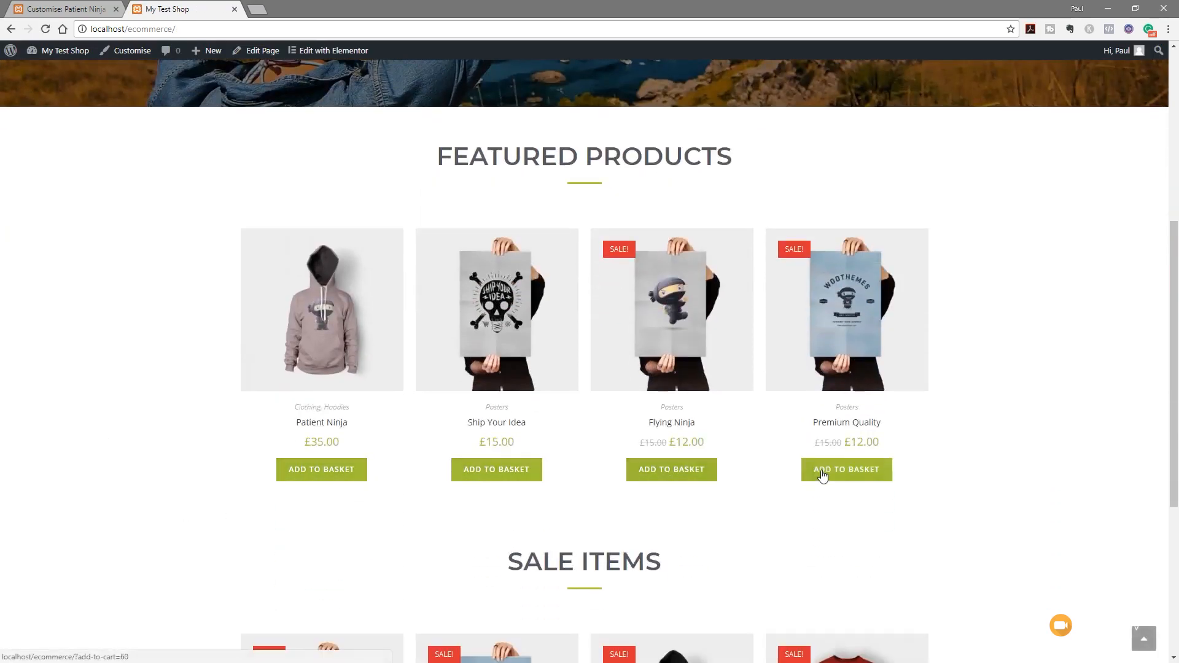
{"action": "scroll", "coordinate": [1031, 505], "scroll_direction": "down", "scroll_amount": 5}
{"action": "scroll", "coordinate": [1032, 506], "scroll_direction": "up", "scroll_amount": 5}
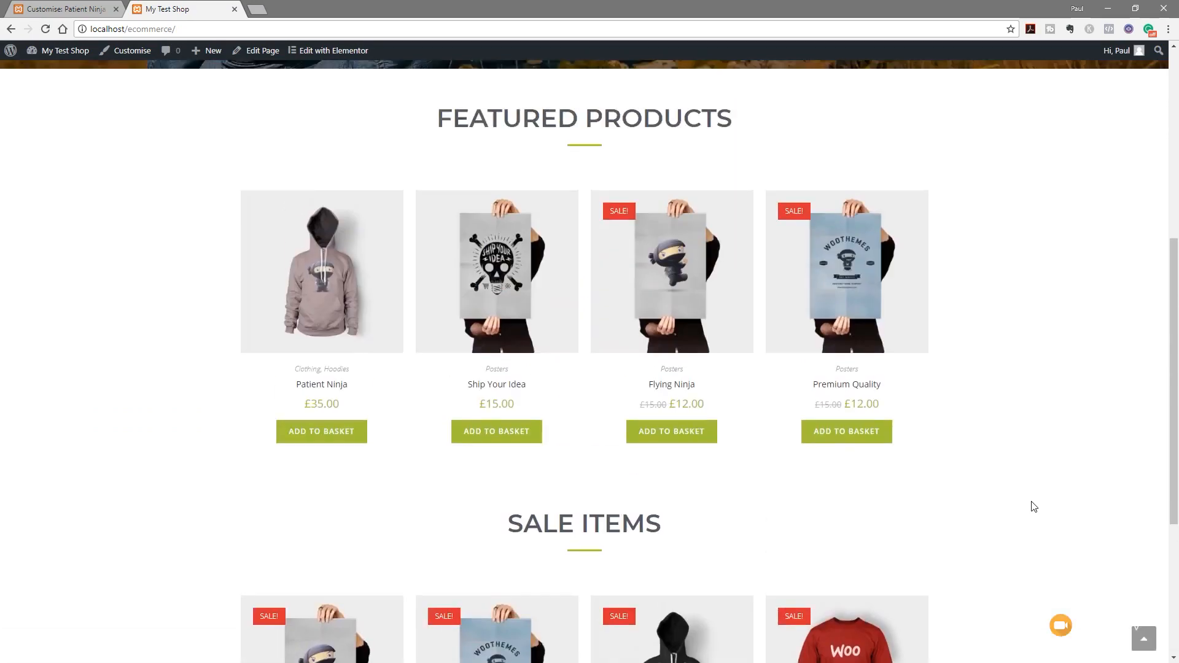
{"action": "scroll", "coordinate": [1031, 505], "scroll_direction": "up", "scroll_amount": 6}
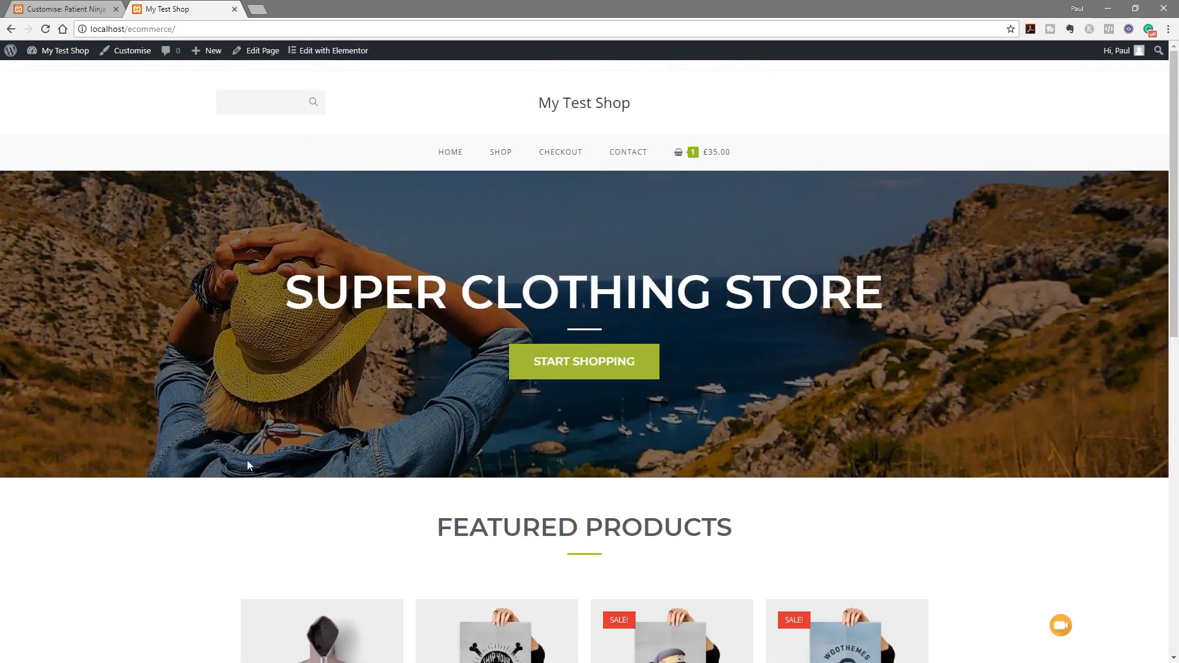
Return to the main Customizer menu, recheck the Shop page, then go to the Dashboard
{"action": "left_click", "coordinate": [62, 10]}
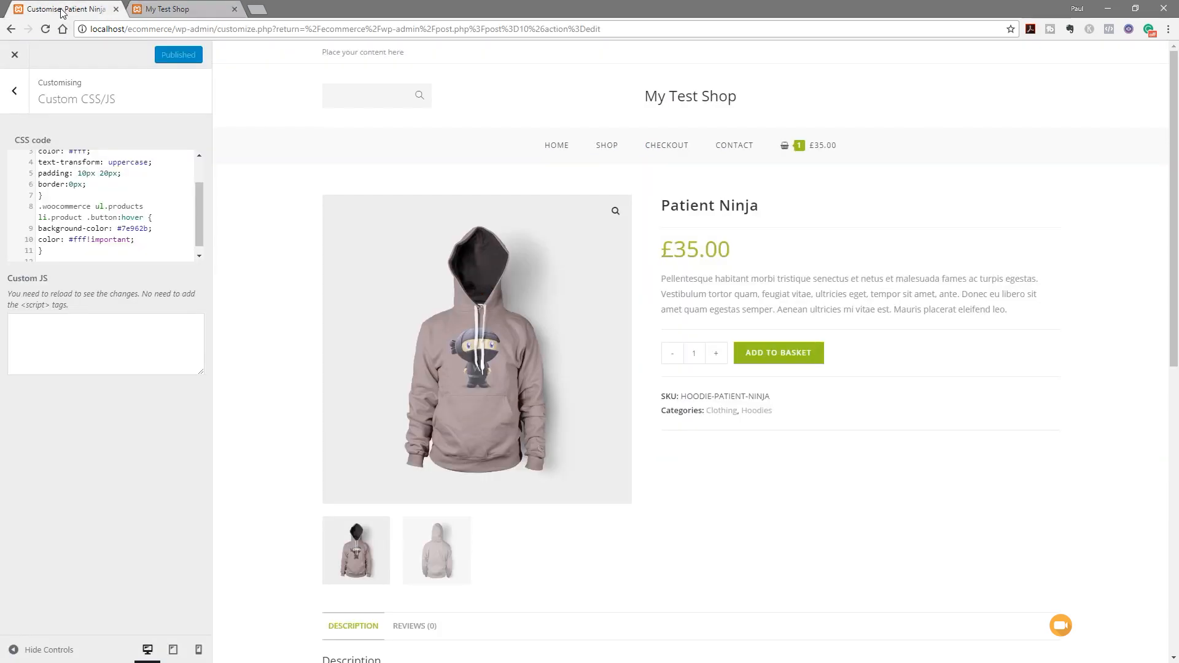
{"action": "left_click", "coordinate": [14, 92]}
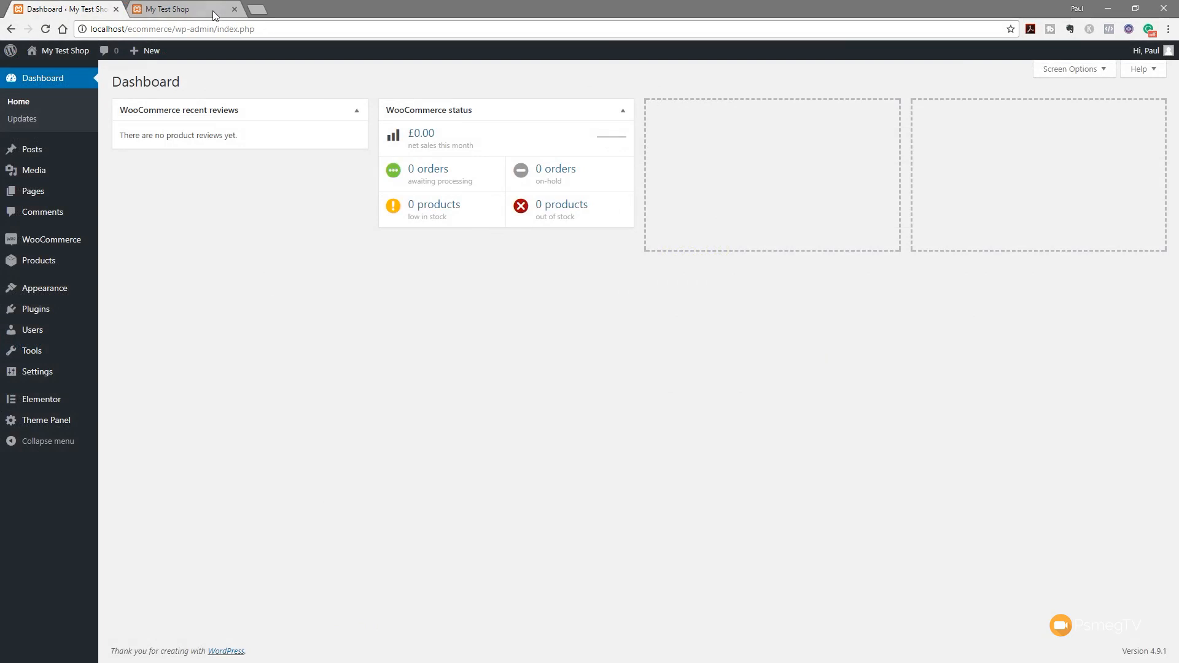
{"action": "left_click", "coordinate": [187, 9]}
{"action": "left_click", "coordinate": [500, 154]}
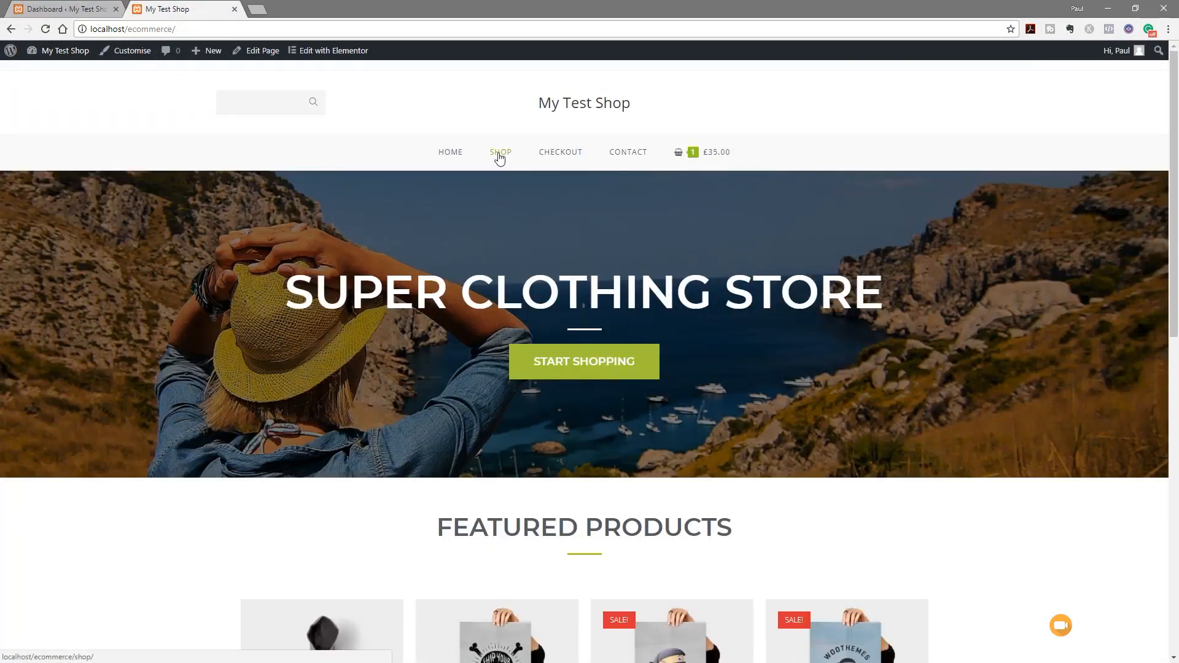
{"action": "scroll", "coordinate": [151, 446], "scroll_direction": "down", "scroll_amount": 1}
{"action": "scroll", "coordinate": [151, 445], "scroll_direction": "down", "scroll_amount": 2}
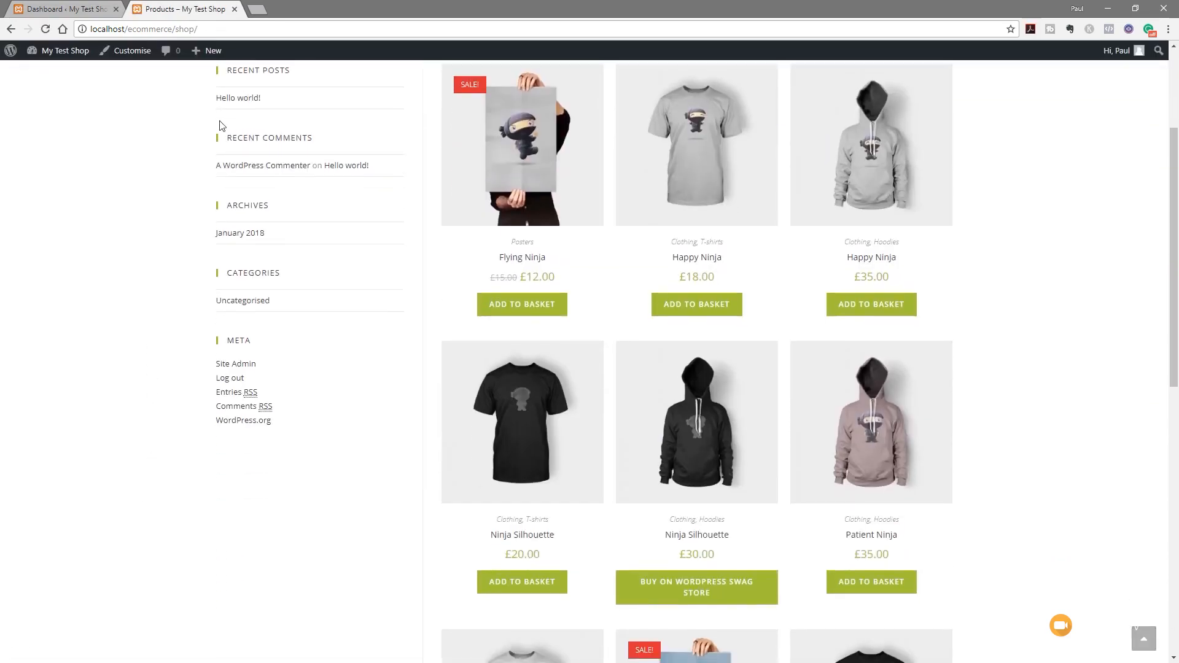
{"action": "scroll", "coordinate": [121, 406], "scroll_direction": "up", "scroll_amount": 2}
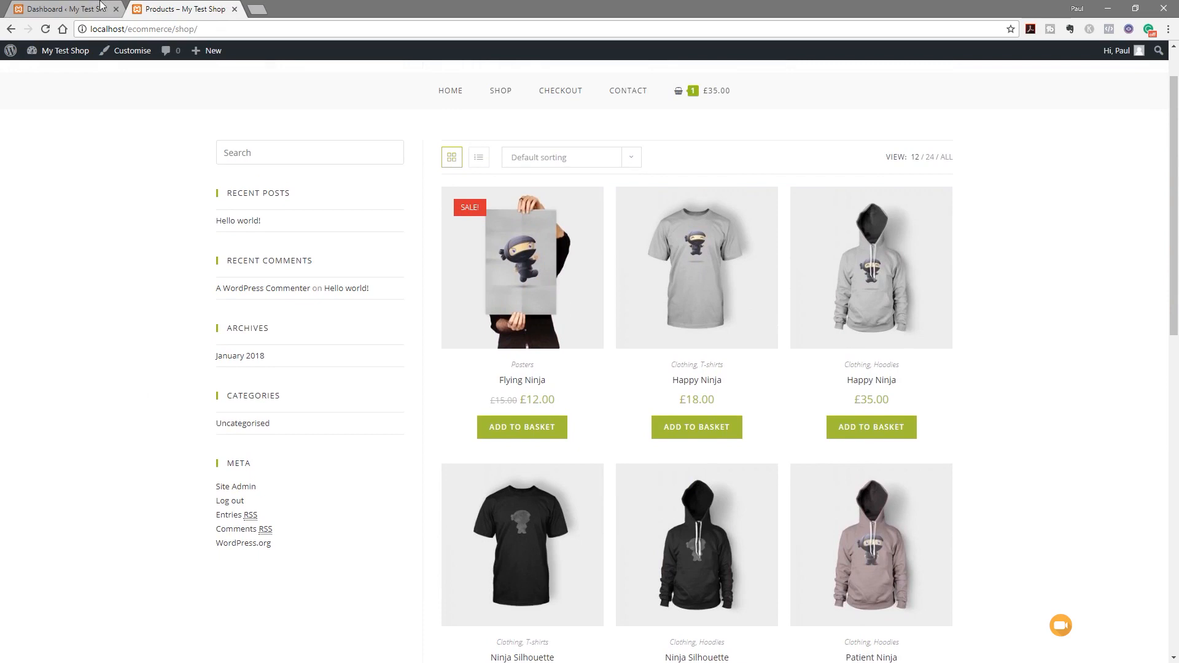
{"action": "left_click", "coordinate": [64, 8]}
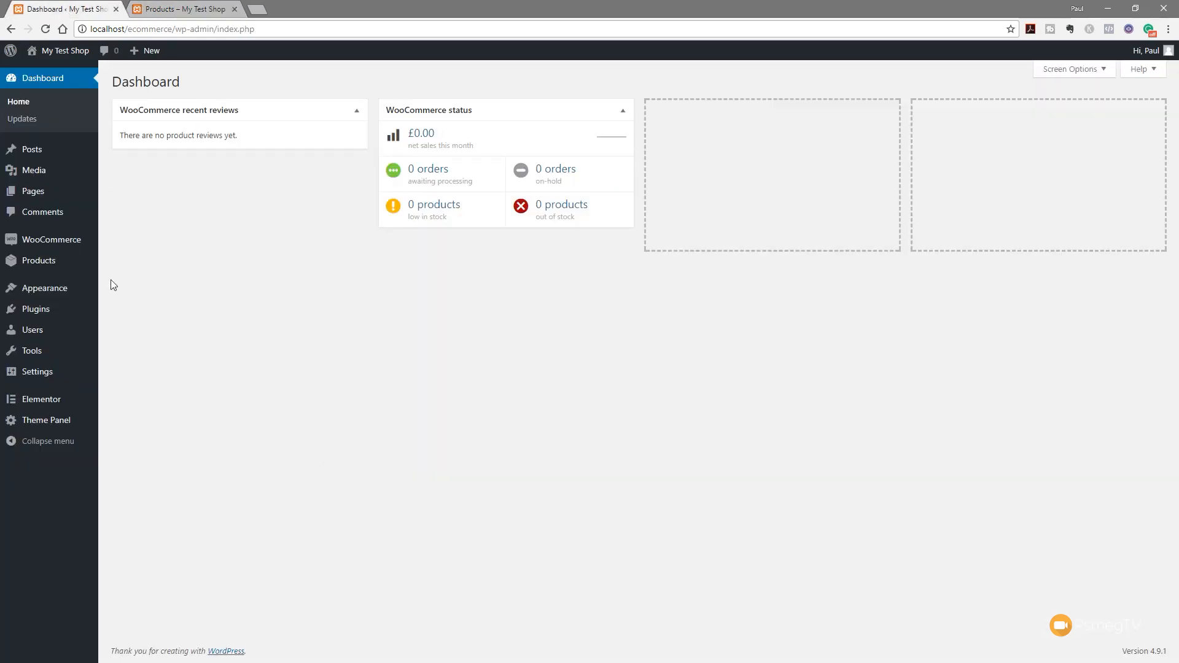
Set the Shop page's OceanWP Content Layout to Full Width and update the page
{"action": "mouse_move", "coordinate": [33, 193]}
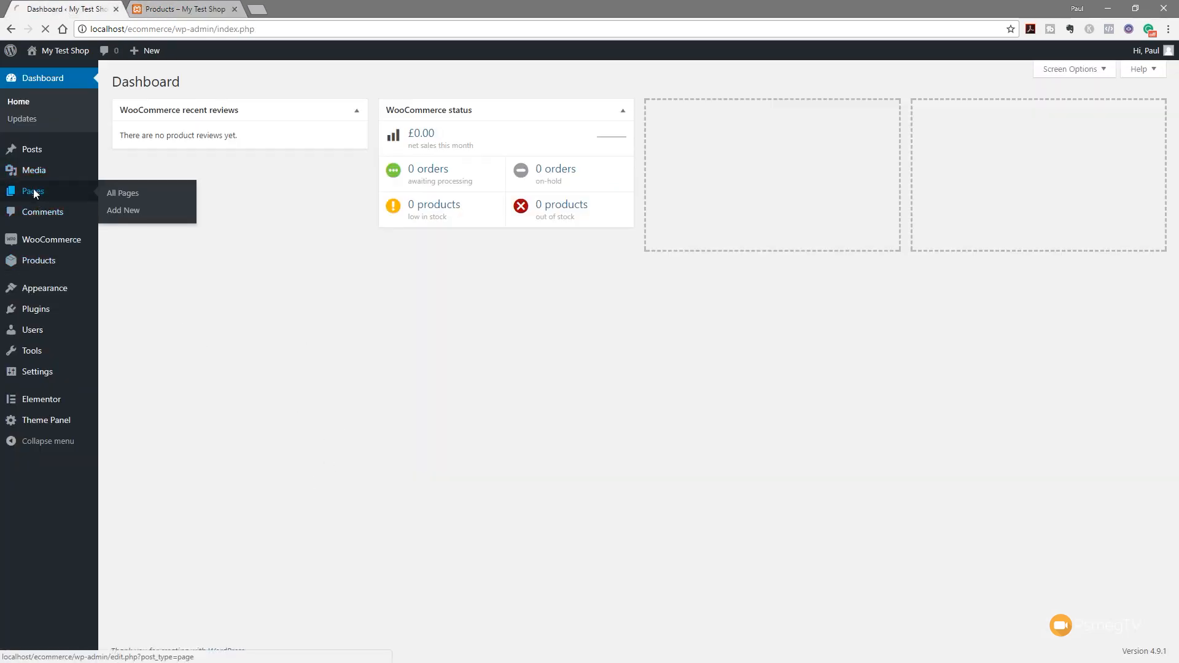
{"action": "left_click", "coordinate": [33, 192]}
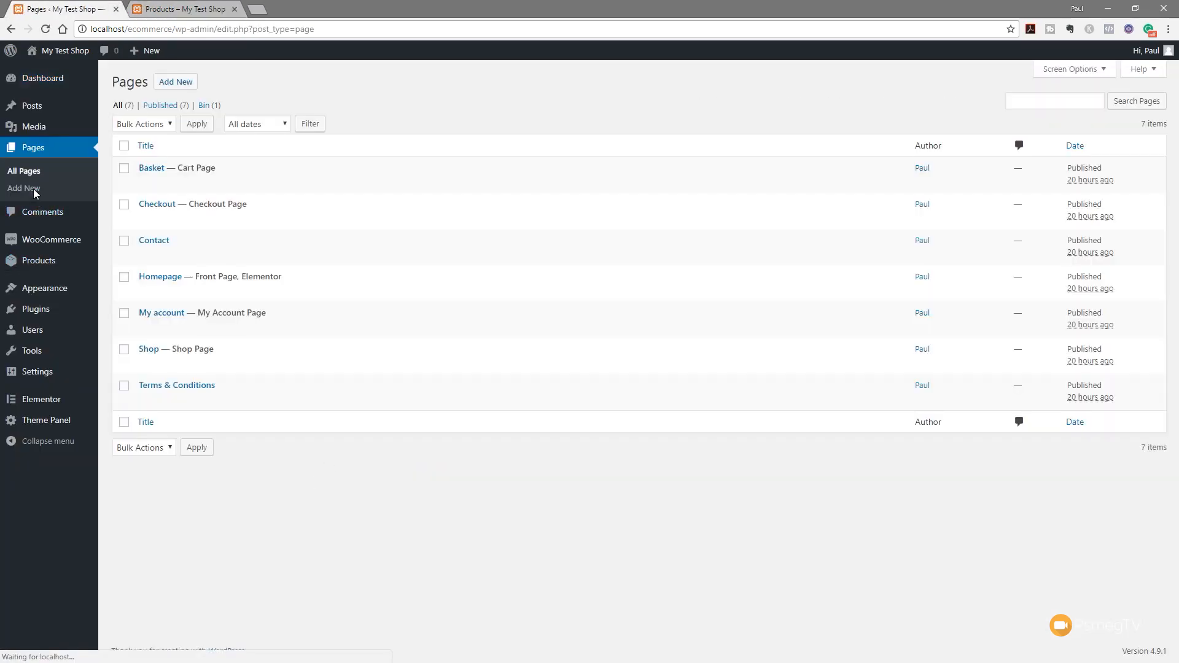
{"action": "left_click", "coordinate": [149, 349]}
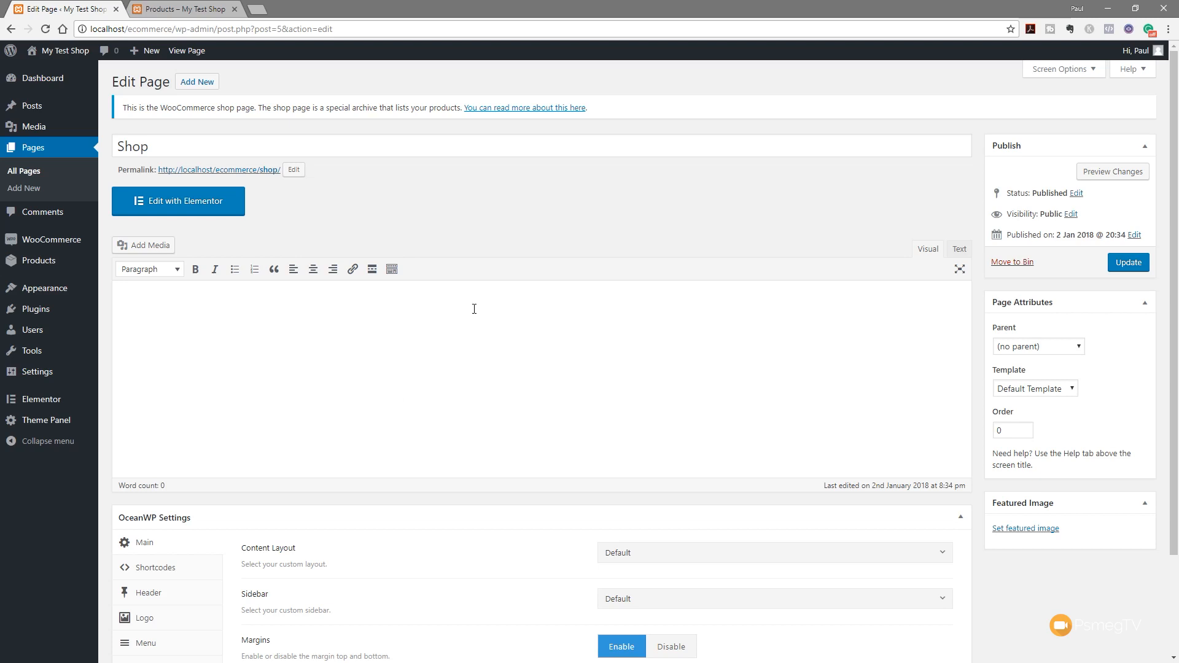
{"action": "scroll", "coordinate": [564, 258], "scroll_direction": "down", "scroll_amount": 3}
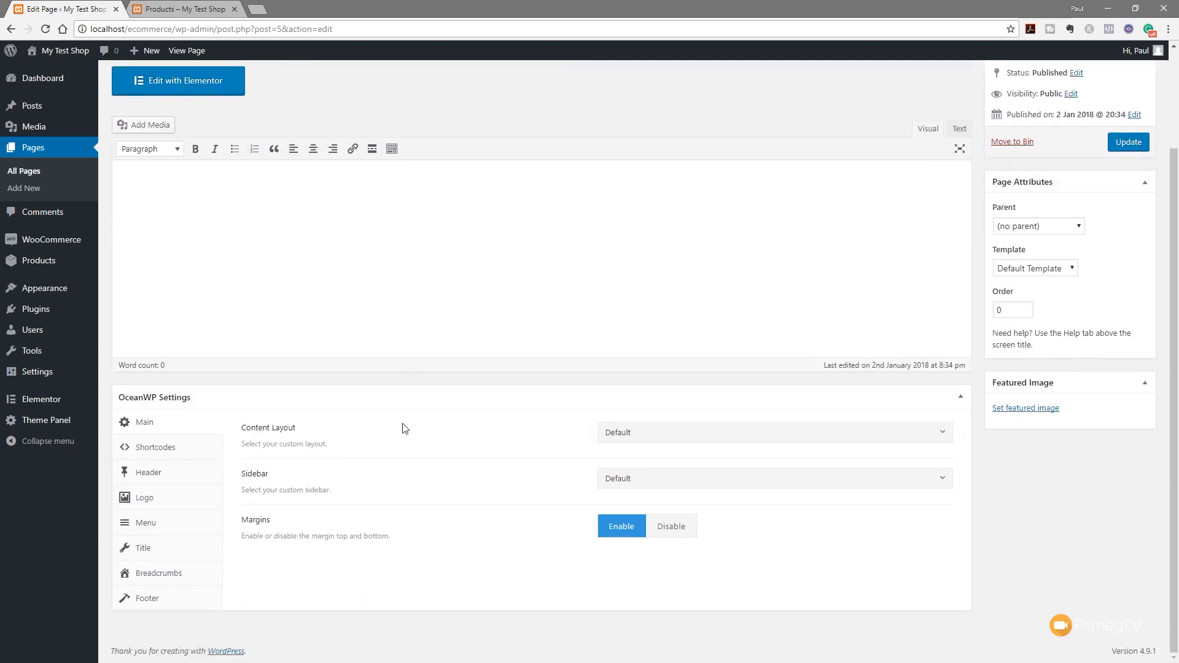
{"action": "scroll", "coordinate": [311, 489], "scroll_direction": "up", "scroll_amount": 1}
{"action": "left_click", "coordinate": [645, 496]}
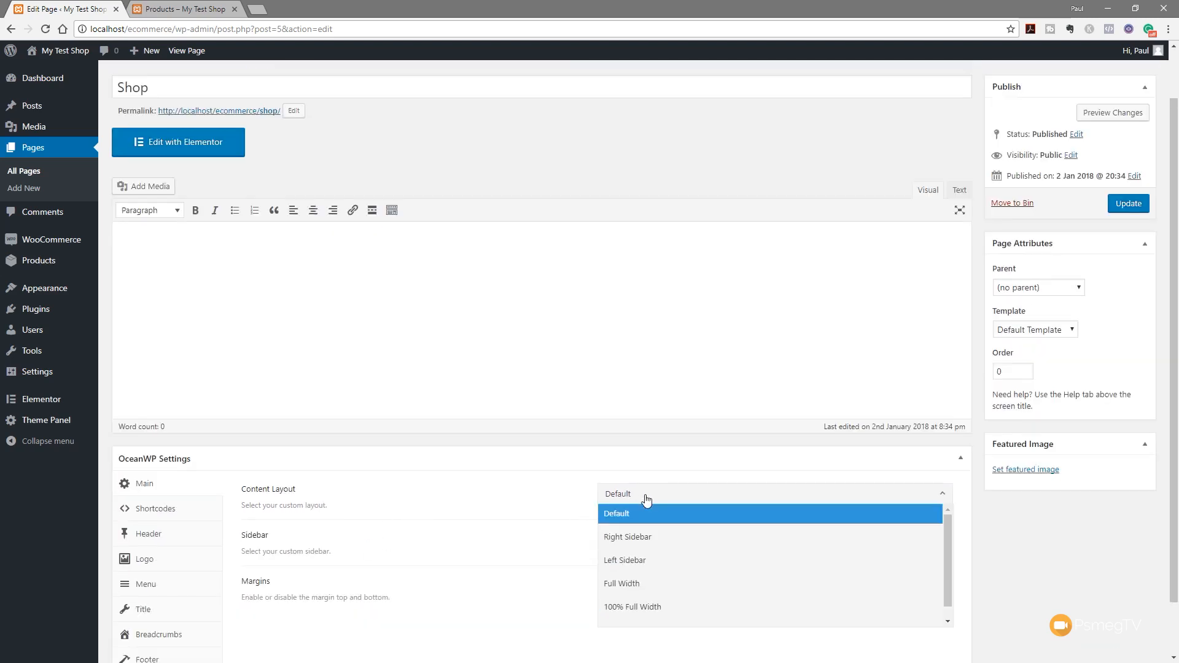
{"action": "left_click", "coordinate": [639, 583]}
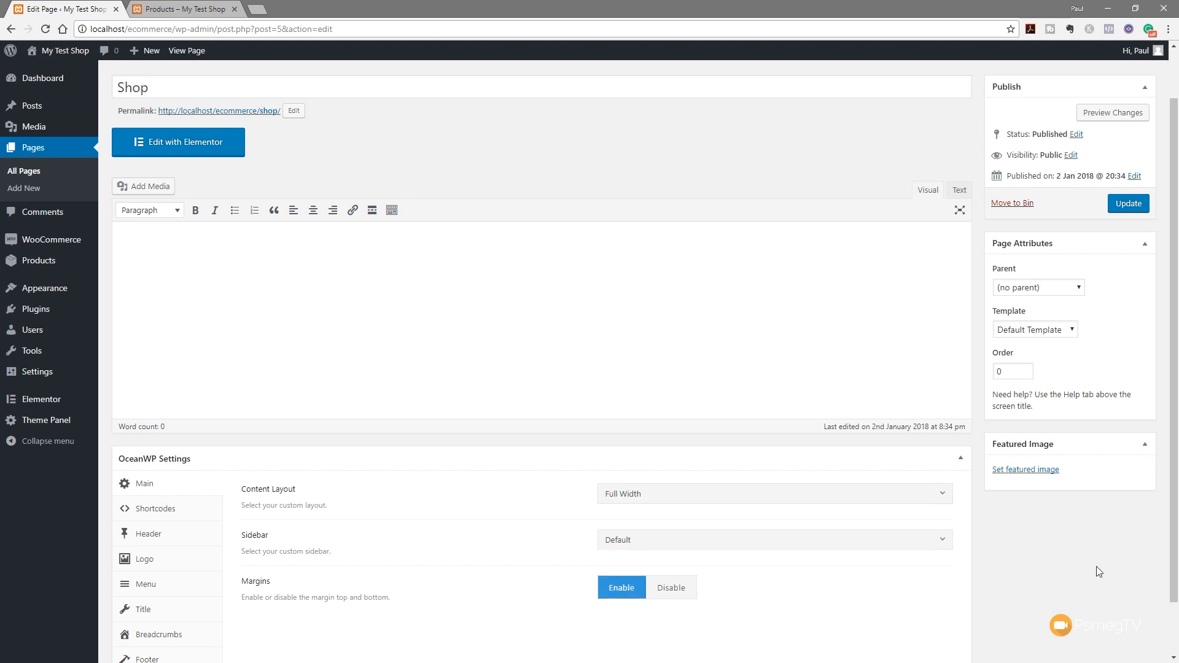
{"action": "left_click", "coordinate": [1136, 207]}
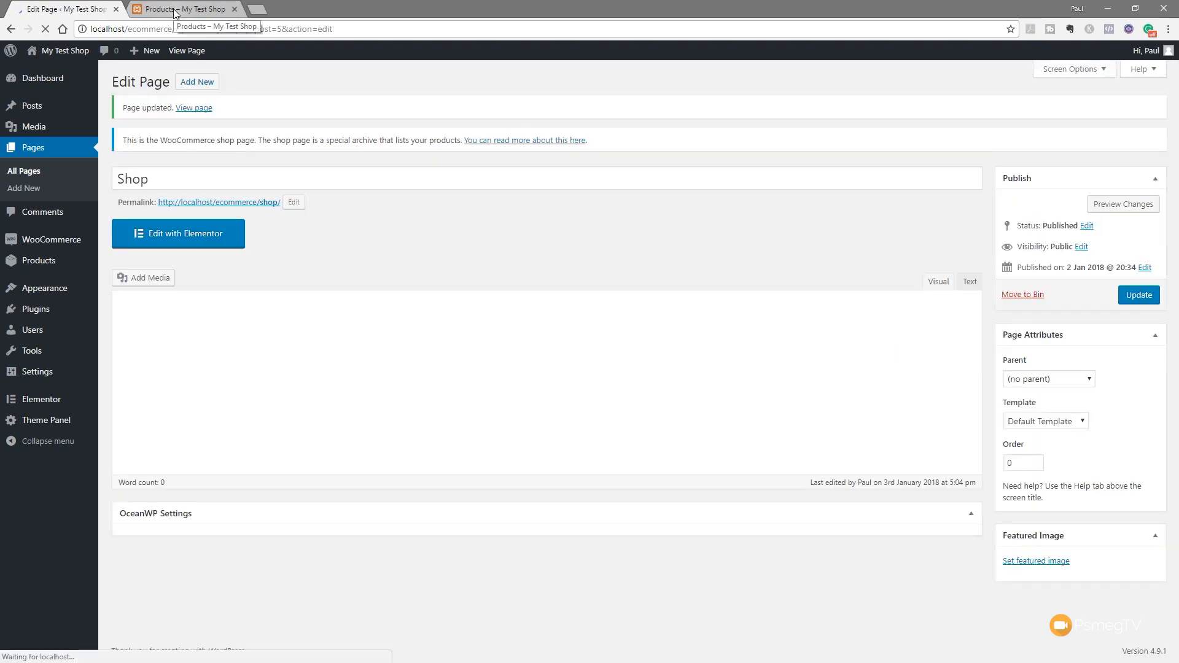
{"action": "left_click", "coordinate": [182, 9]}
Reload the full-width shop, toggle List and Grid views, then return to the Dashboard
{"action": "left_click", "coordinate": [45, 29]}
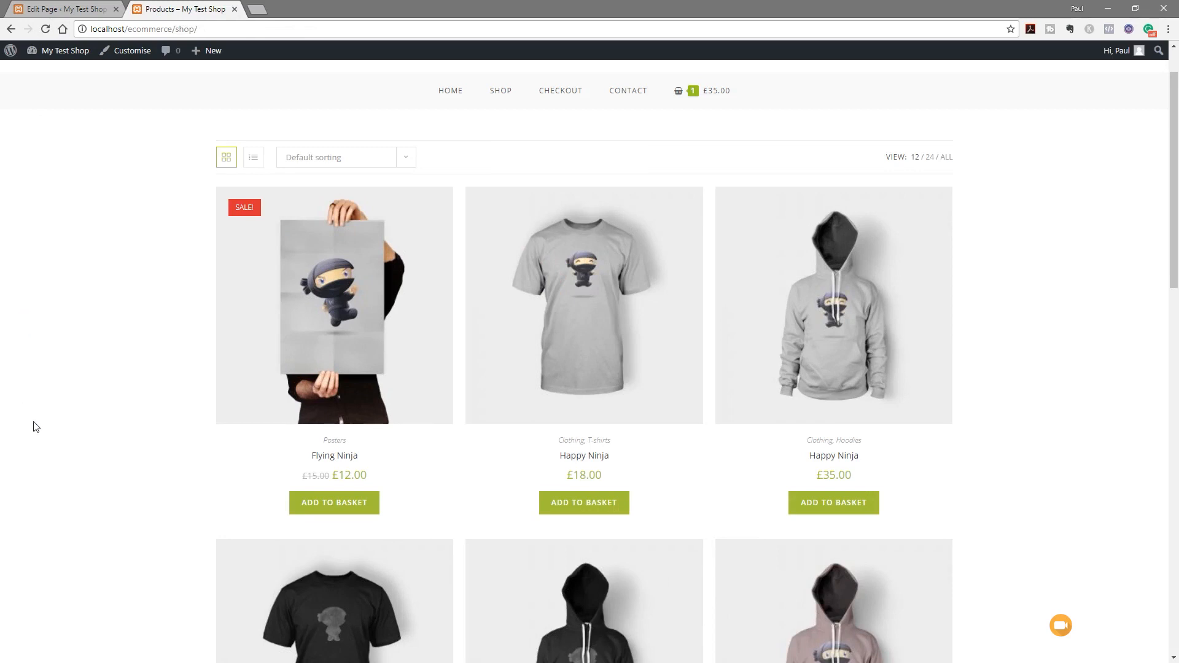
{"action": "scroll", "coordinate": [112, 404], "scroll_direction": "down", "scroll_amount": 5}
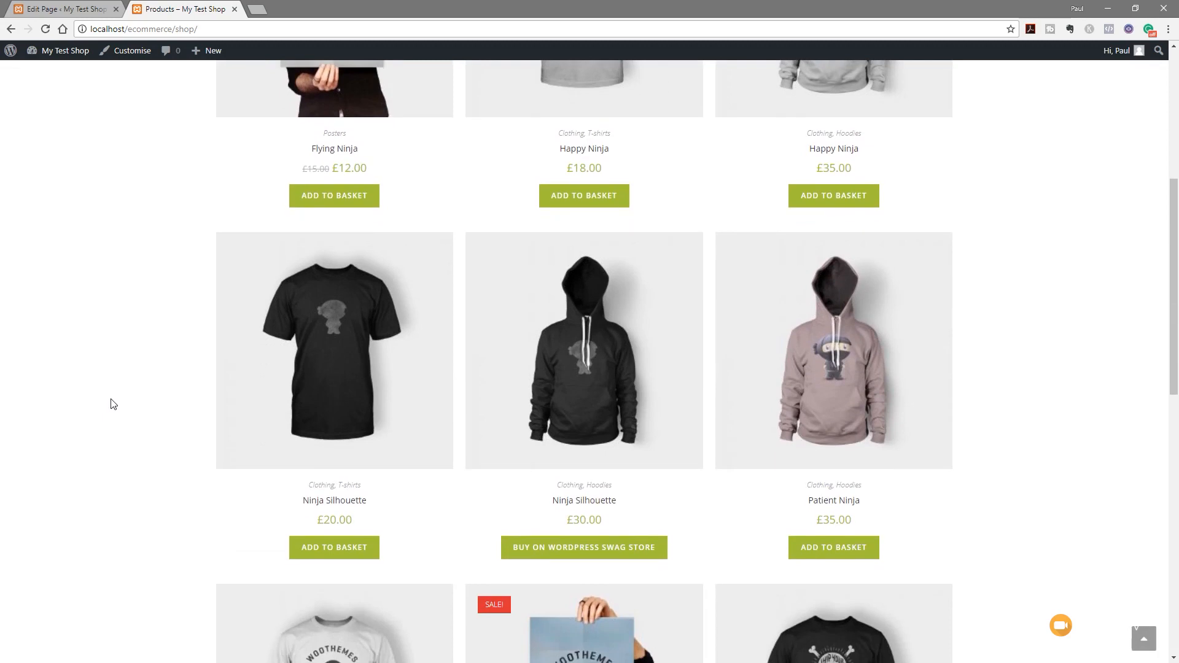
{"action": "scroll", "coordinate": [110, 403], "scroll_direction": "up", "scroll_amount": 4}
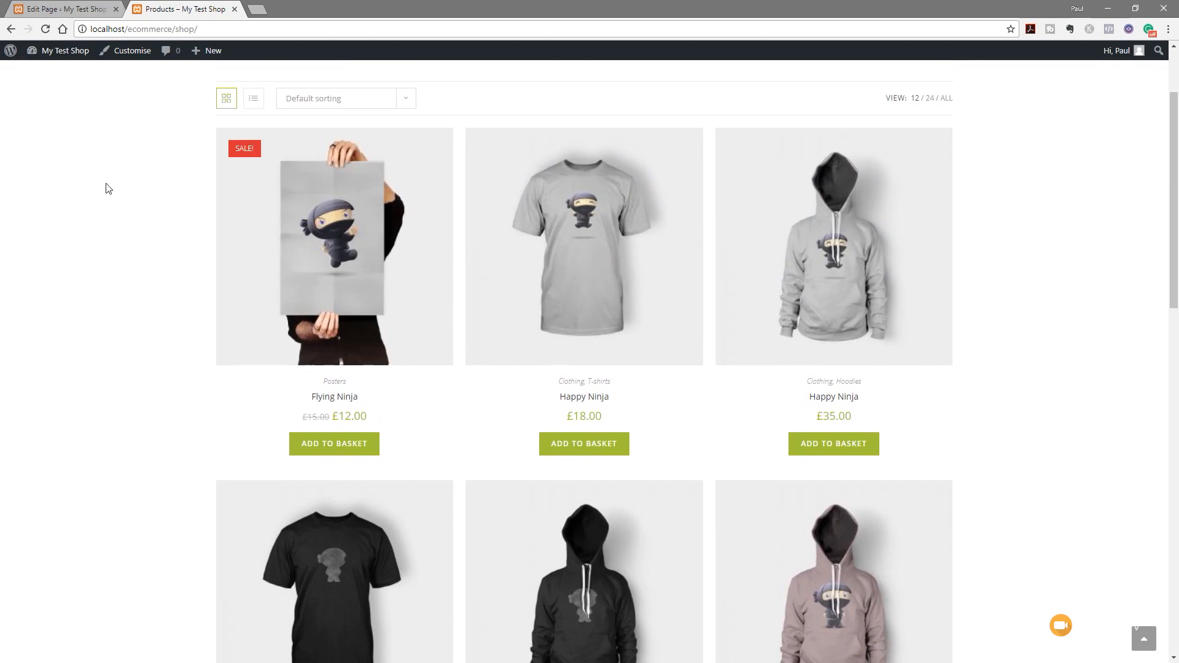
{"action": "mouse_move", "coordinate": [84, 56]}
{"action": "left_click", "coordinate": [256, 103]}
{"action": "left_click", "coordinate": [226, 100]}
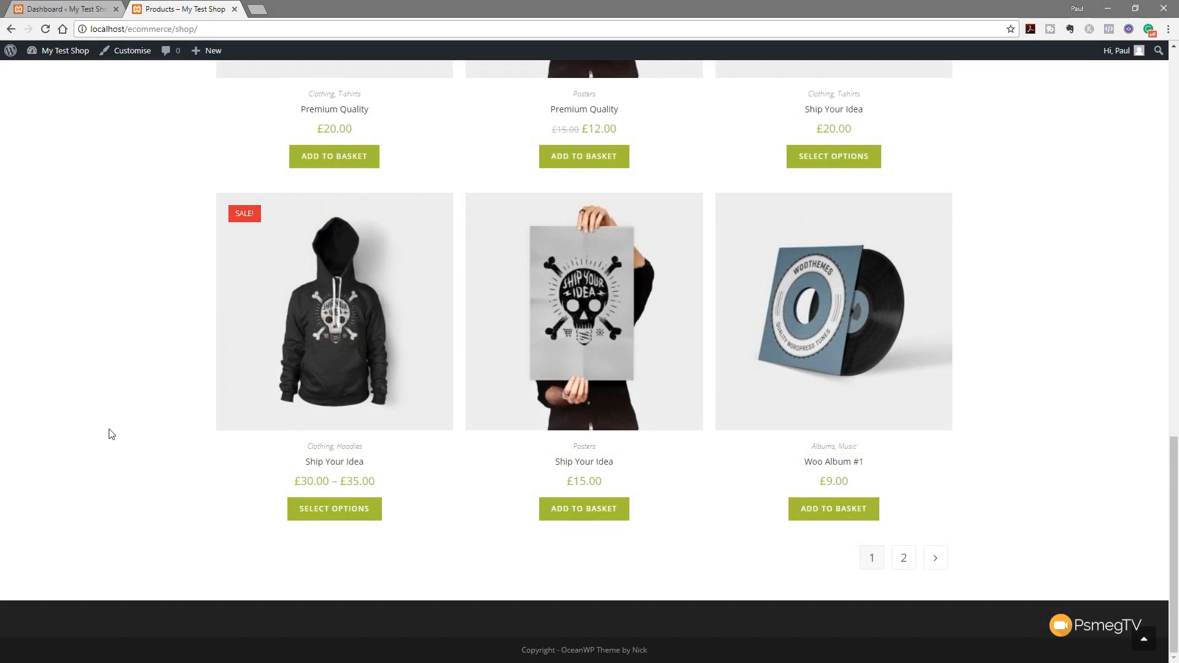
{"action": "left_click", "coordinate": [77, 11]}
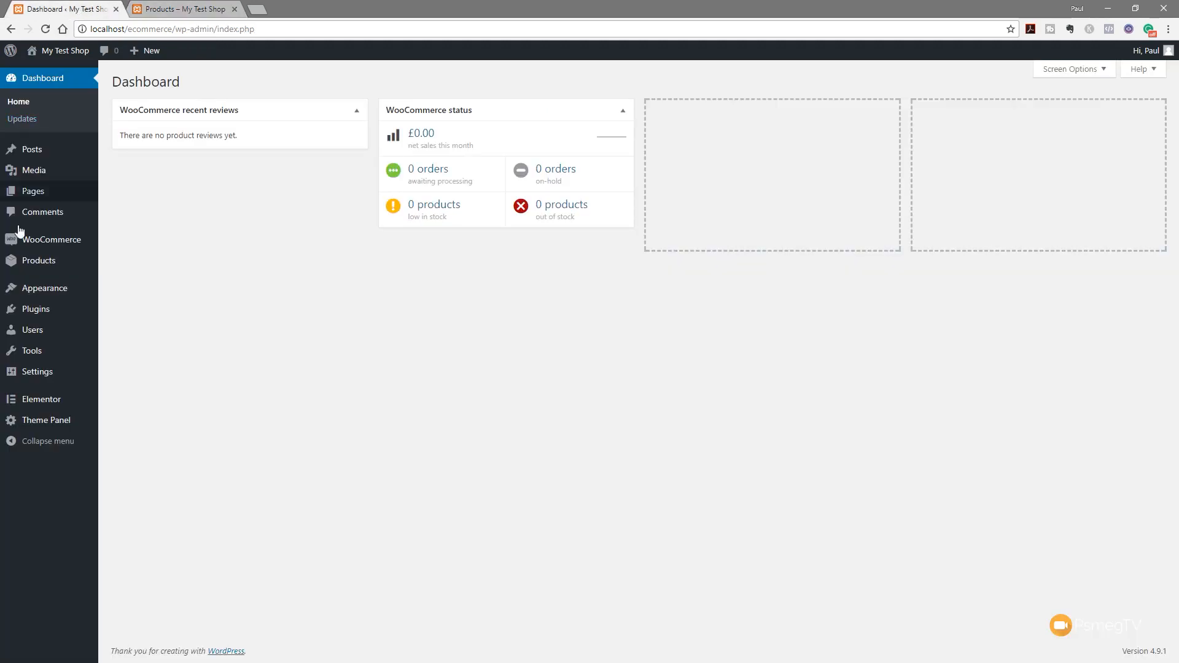
Open Theme Panel > My Library and add a new template
{"action": "mouse_move", "coordinate": [15, 421]}
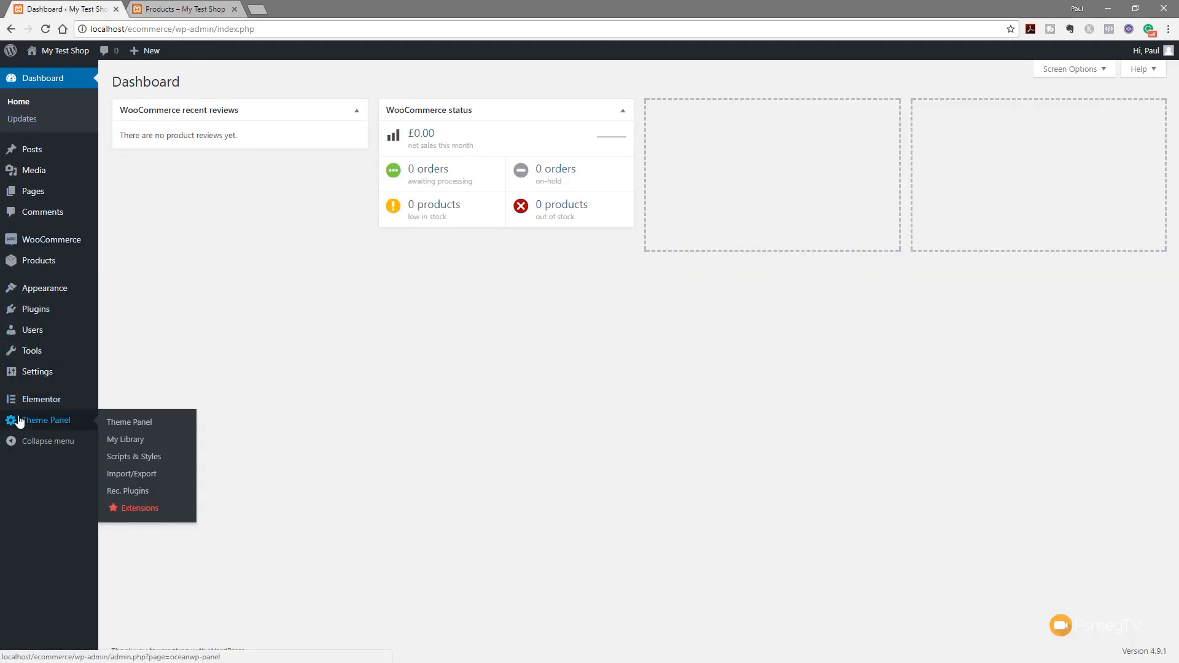
{"action": "left_click", "coordinate": [141, 441]}
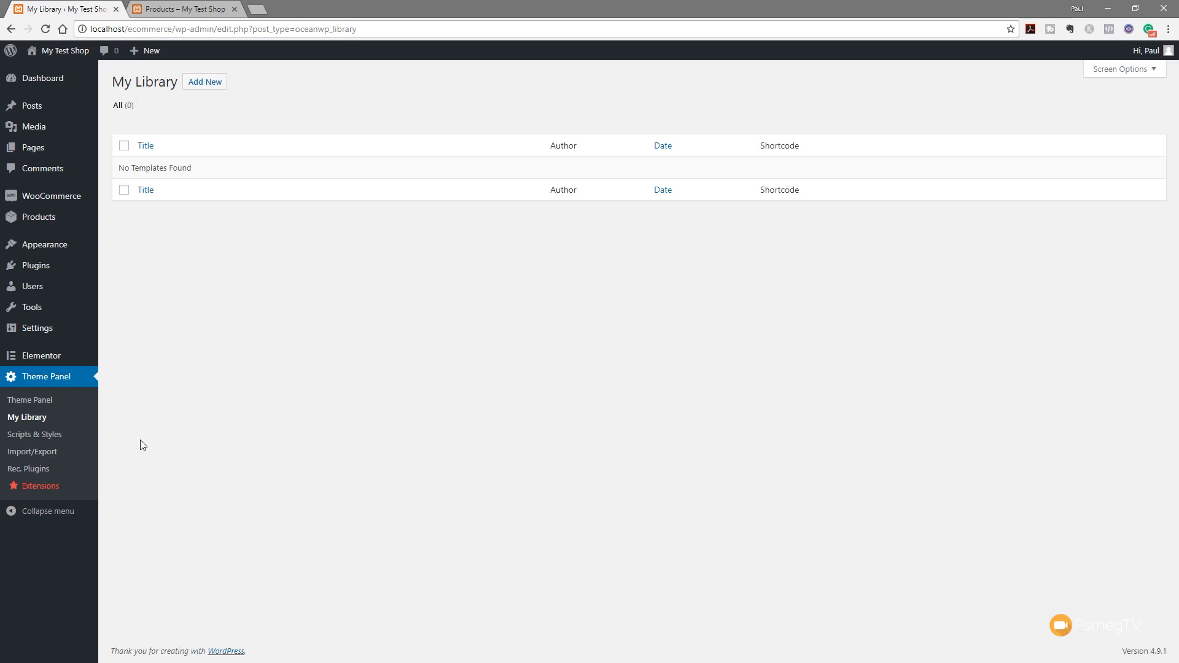
{"action": "left_click", "coordinate": [216, 85]}
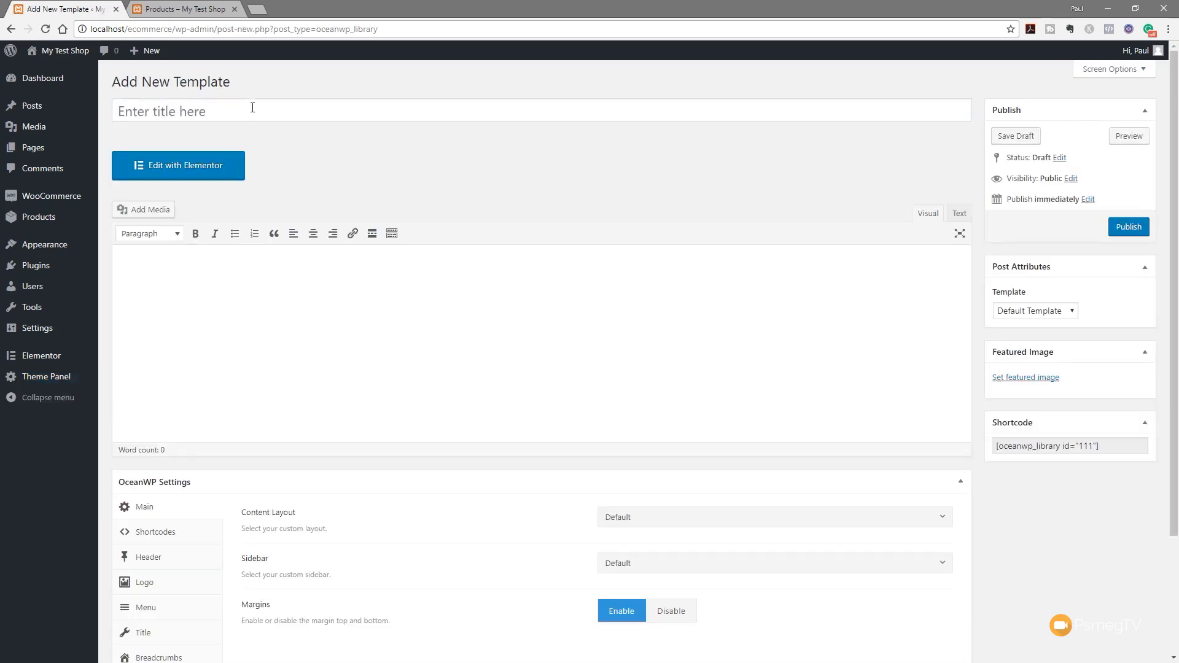
Title the template 'Custom Footer' and choose the Elementor Canvas page template
{"action": "left_click", "coordinate": [253, 107]}
{"action": "type", "text": "Cust"}
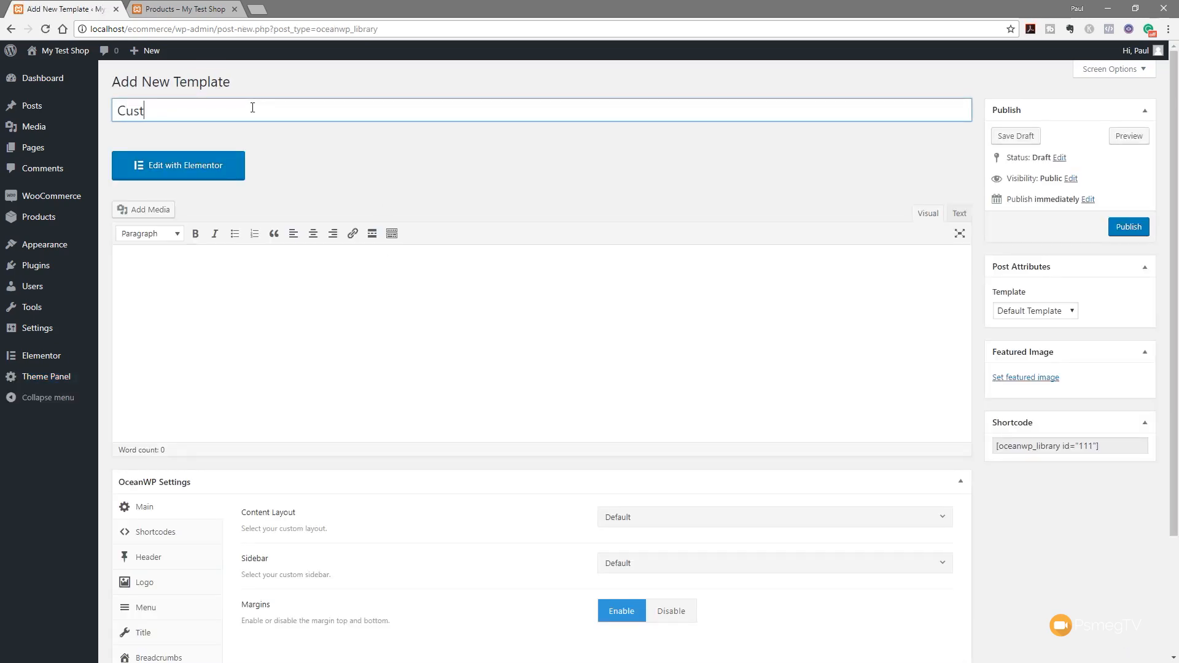
{"action": "type", "text": "om Footer"}
{"action": "left_click", "coordinate": [1022, 312]}
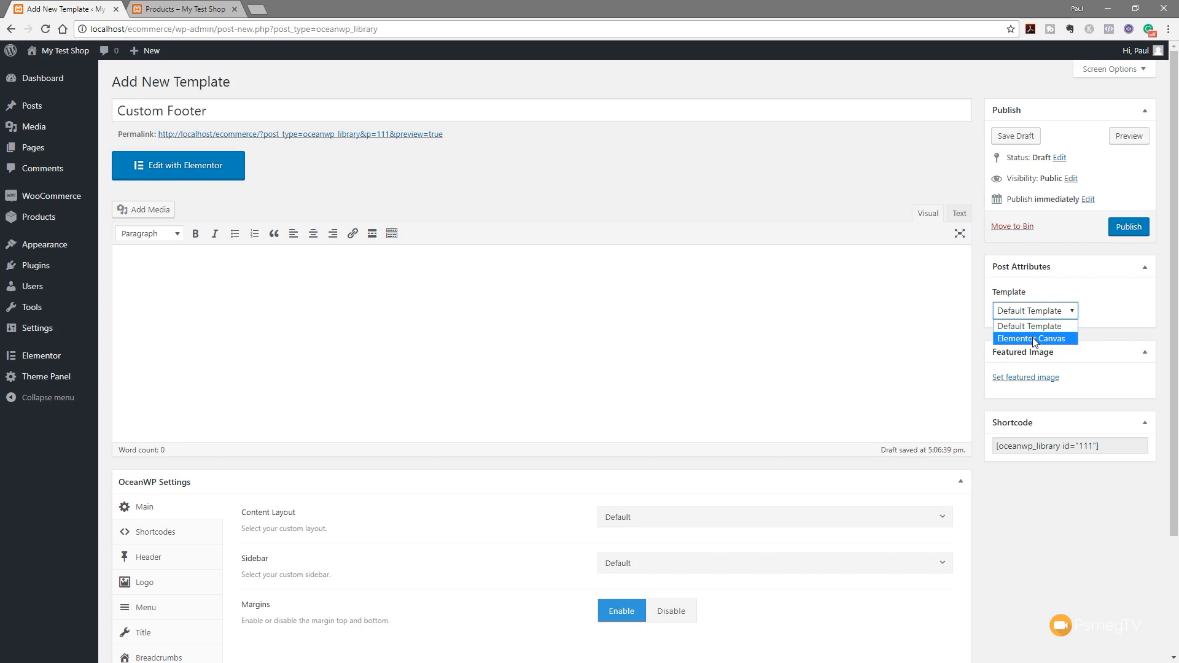
{"action": "left_click", "coordinate": [1035, 339]}
Disable margins, set 100% Full Width layout, publish, and open it in Elementor
{"action": "scroll", "coordinate": [983, 571], "scroll_direction": "down", "scroll_amount": 1}
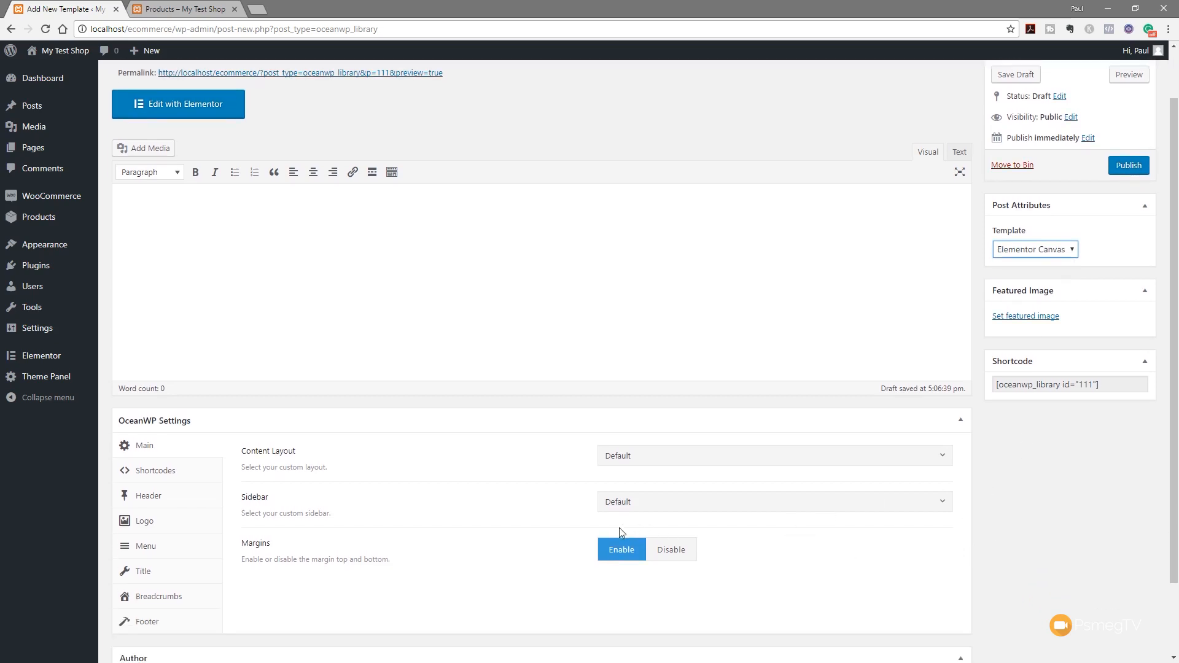
{"action": "left_click", "coordinate": [672, 551]}
{"action": "left_click", "coordinate": [666, 460]}
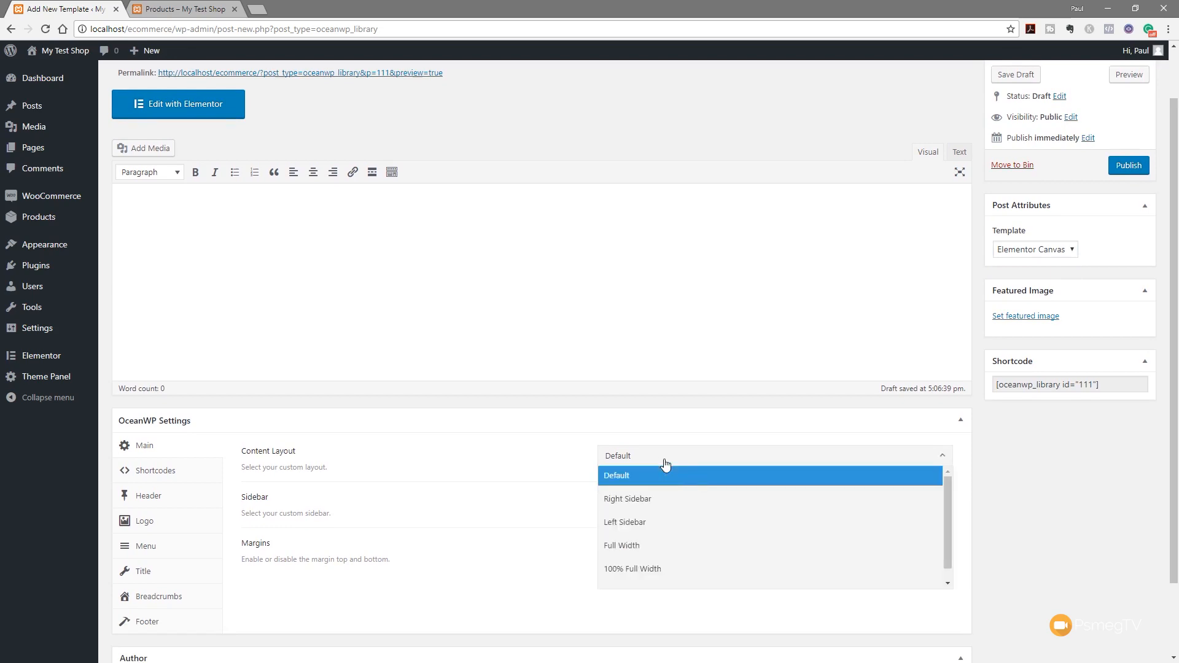
{"action": "left_click", "coordinate": [647, 571]}
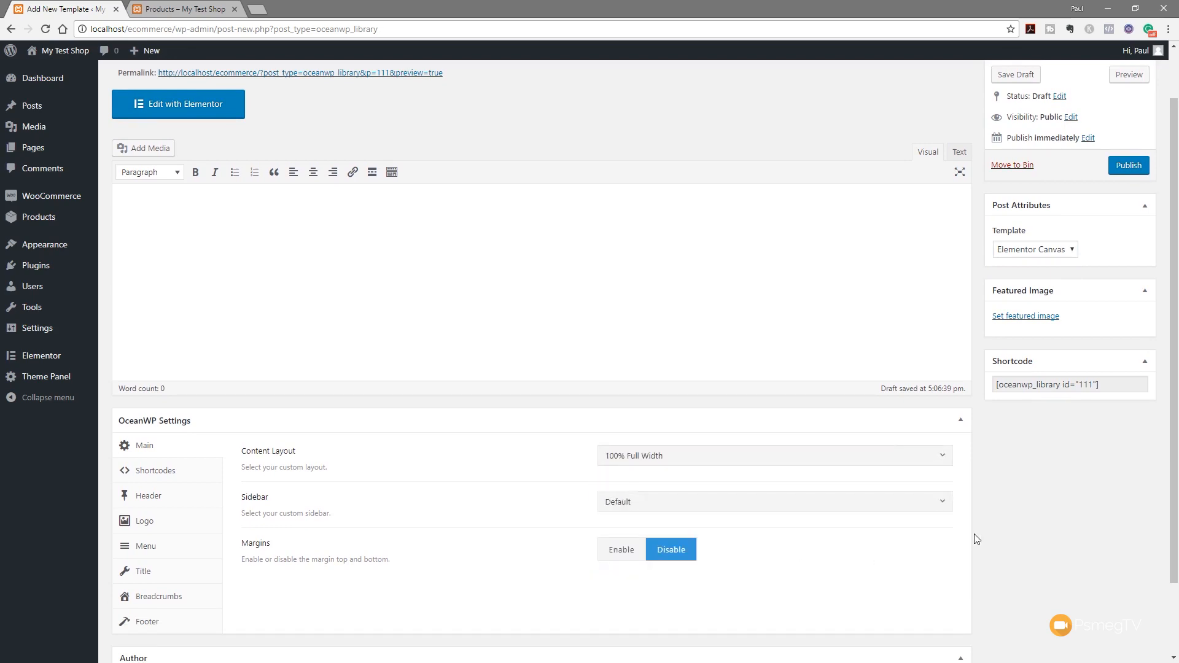
{"action": "left_click", "coordinate": [1129, 169]}
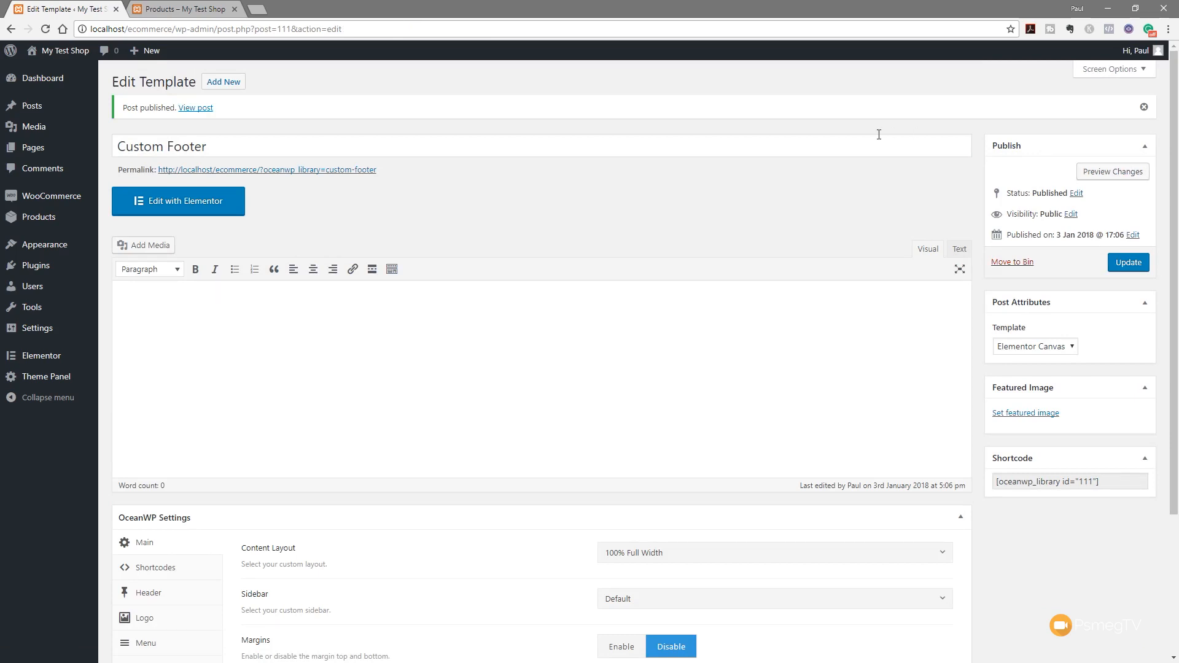
{"action": "left_click", "coordinate": [183, 203]}
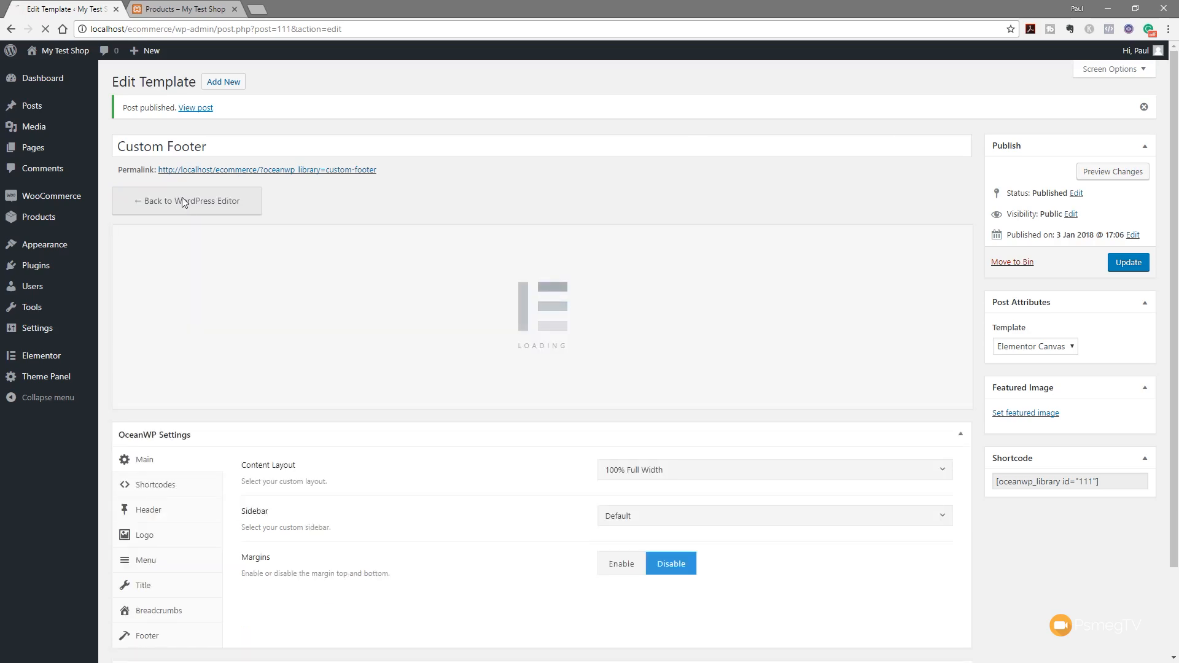
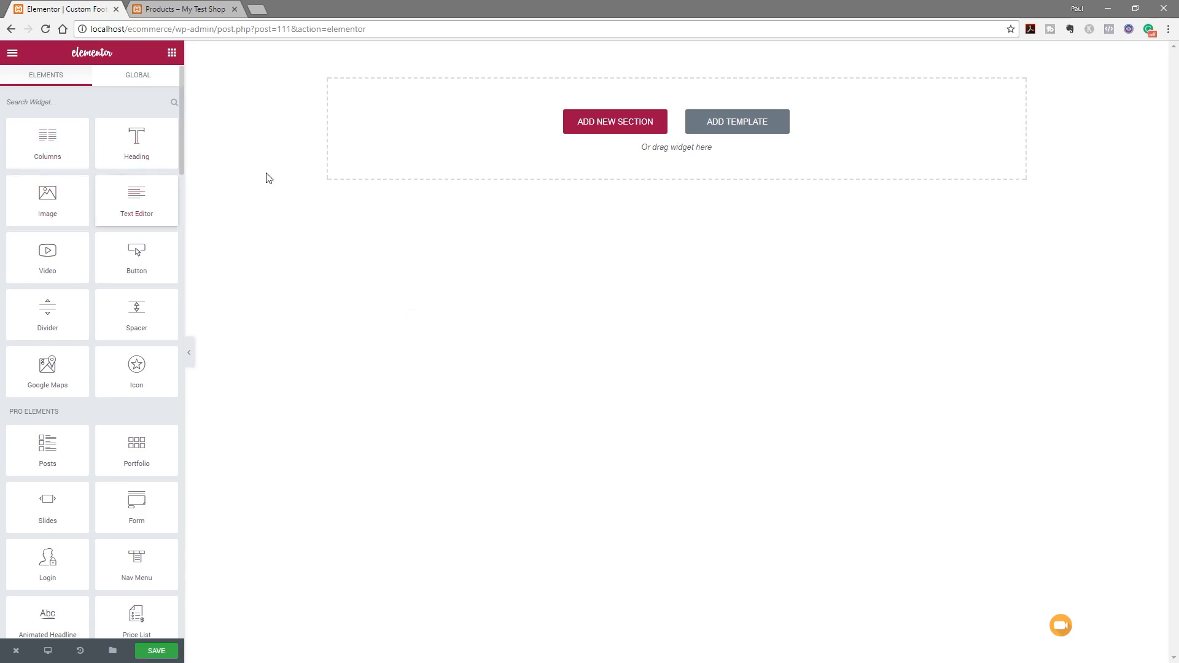
Drop a Text Editor widget on the empty page and expand its section to three columns
{"action": "left_click_drag", "start_coordinate": [136, 198], "coordinate": [412, 127]}
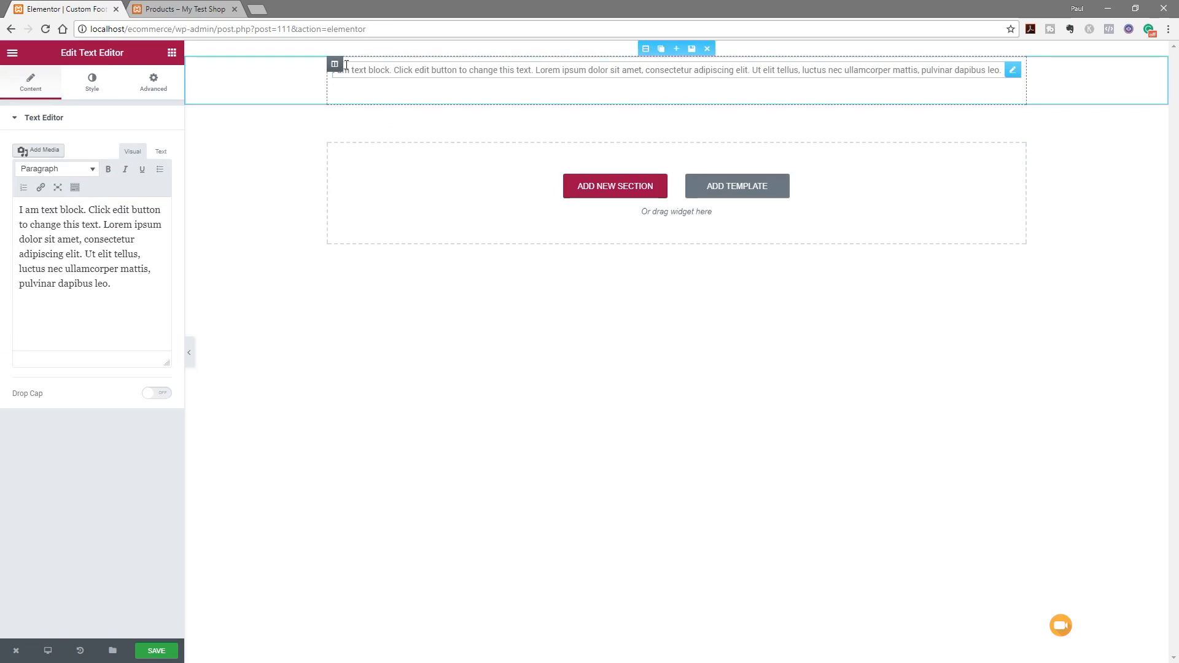
{"action": "left_click", "coordinate": [340, 64]}
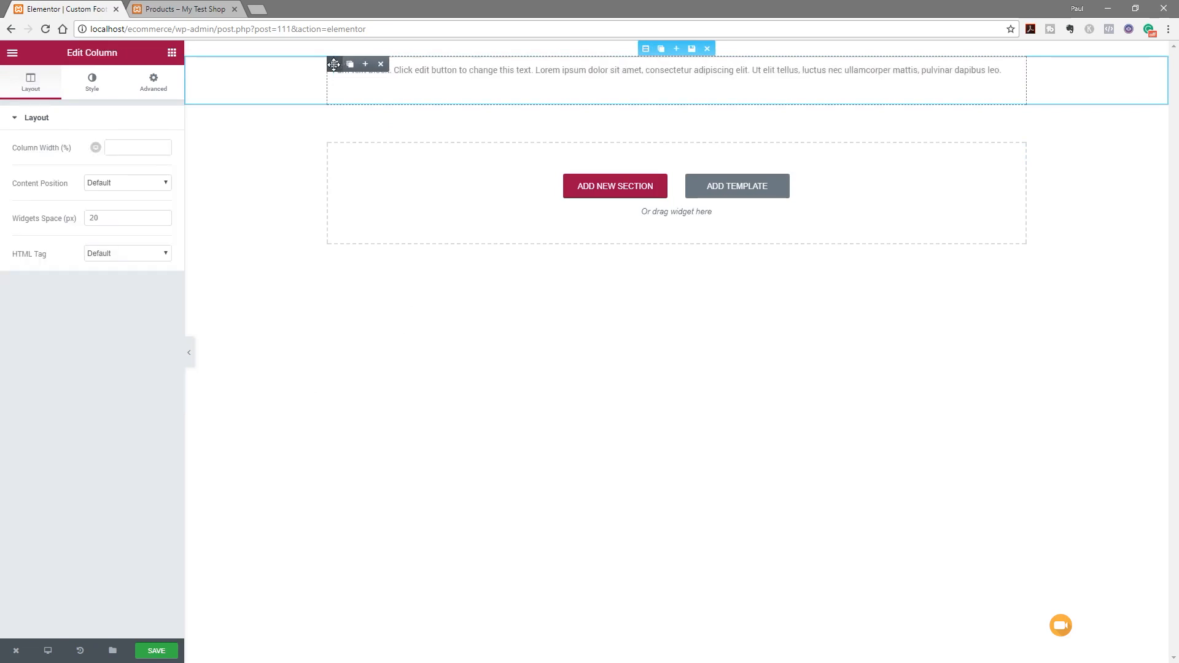
{"action": "left_click", "coordinate": [365, 64]}
{"action": "left_click", "coordinate": [366, 65]}
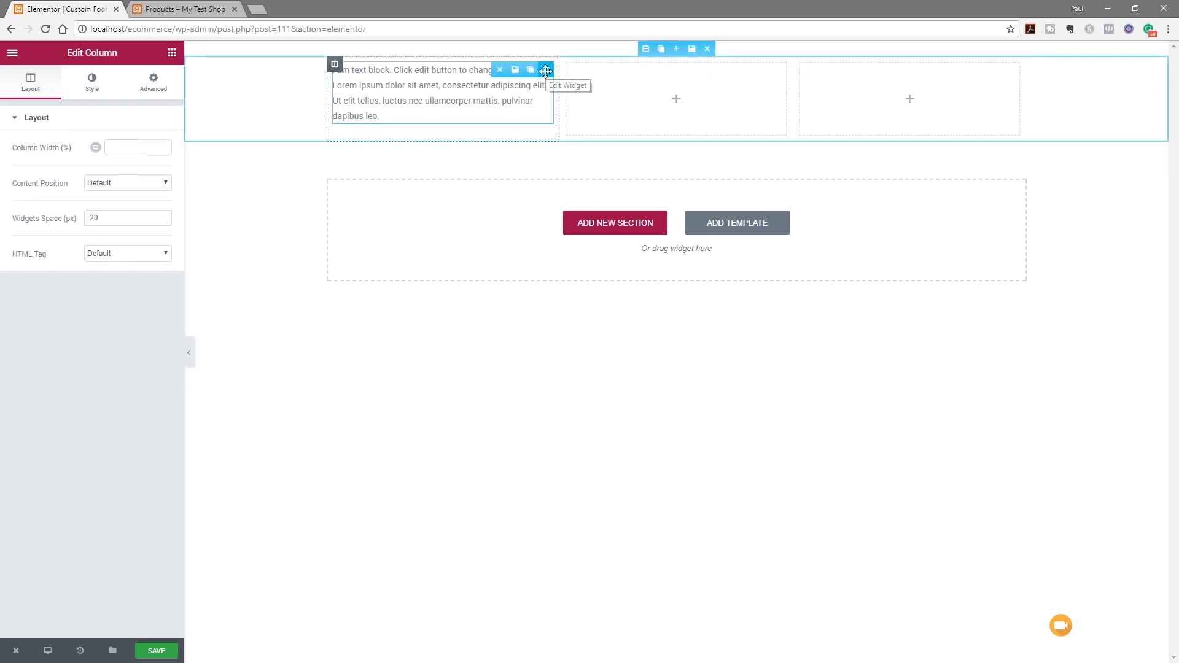
Duplicate the text block twice and move the copies into the second and third columns
{"action": "left_click", "coordinate": [531, 71]}
{"action": "left_click", "coordinate": [532, 73]}
{"action": "left_click_drag", "start_coordinate": [546, 72], "coordinate": [622, 95]}
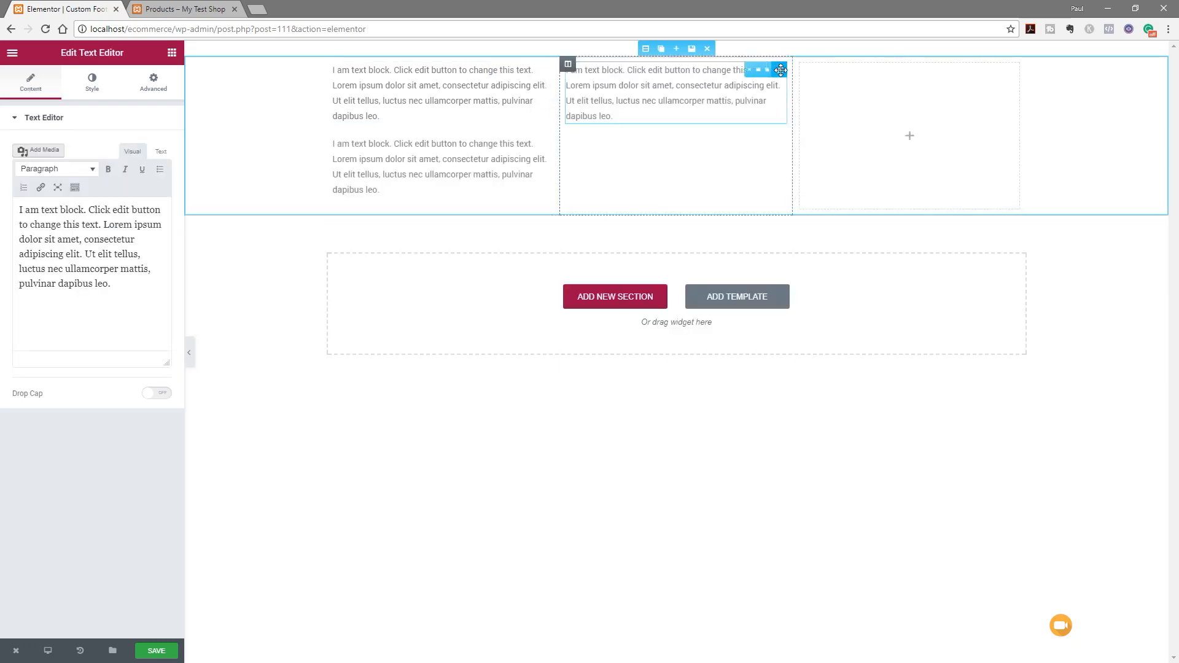
{"action": "left_click_drag", "start_coordinate": [545, 69], "coordinate": [844, 68]}
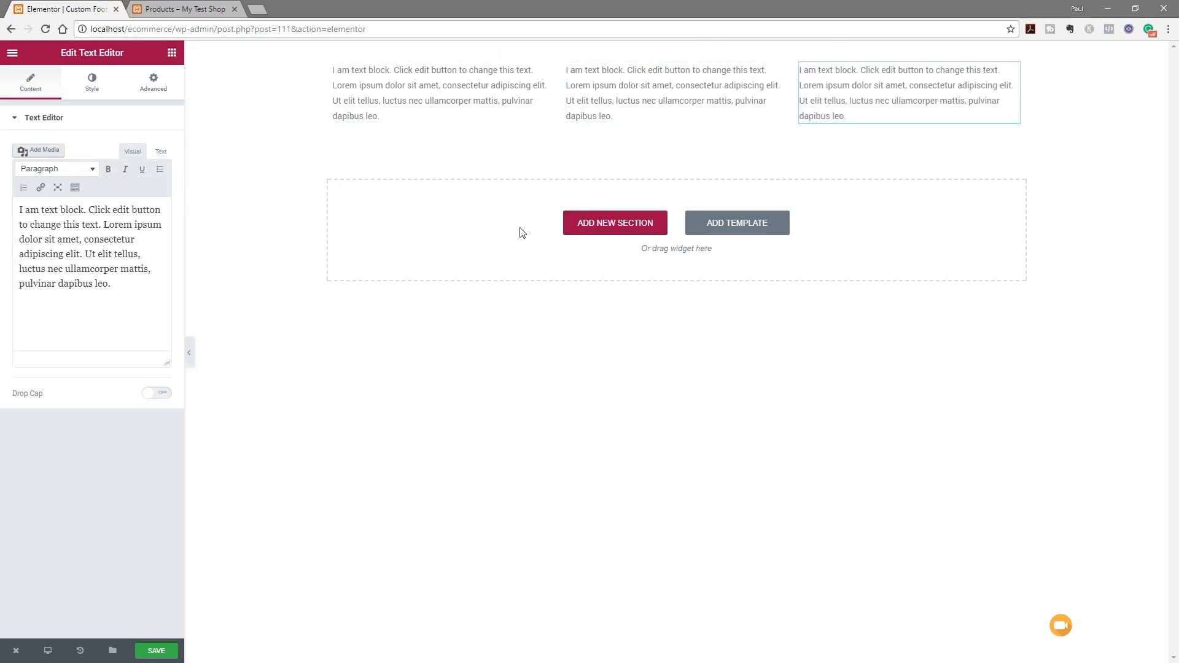
Start the three text blocks with 'Company Address:', 'Useful Pages:' and 'About Us:' lines
{"action": "left_click", "coordinate": [816, 80]}
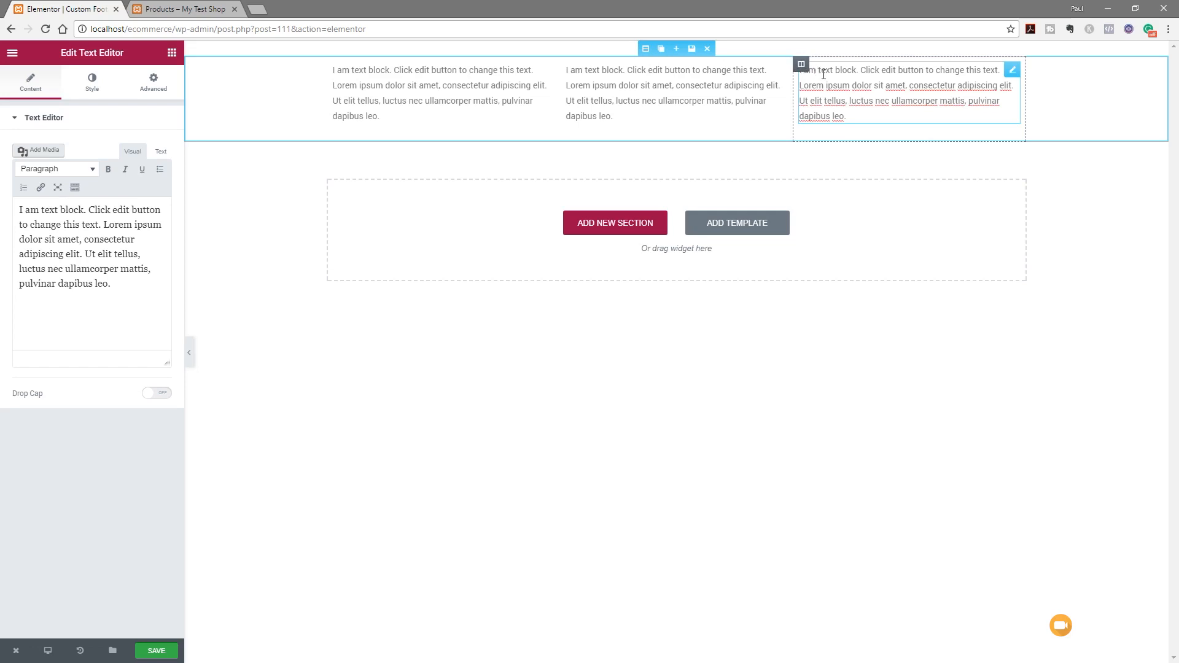
{"action": "type", "text": "Company Ad"}
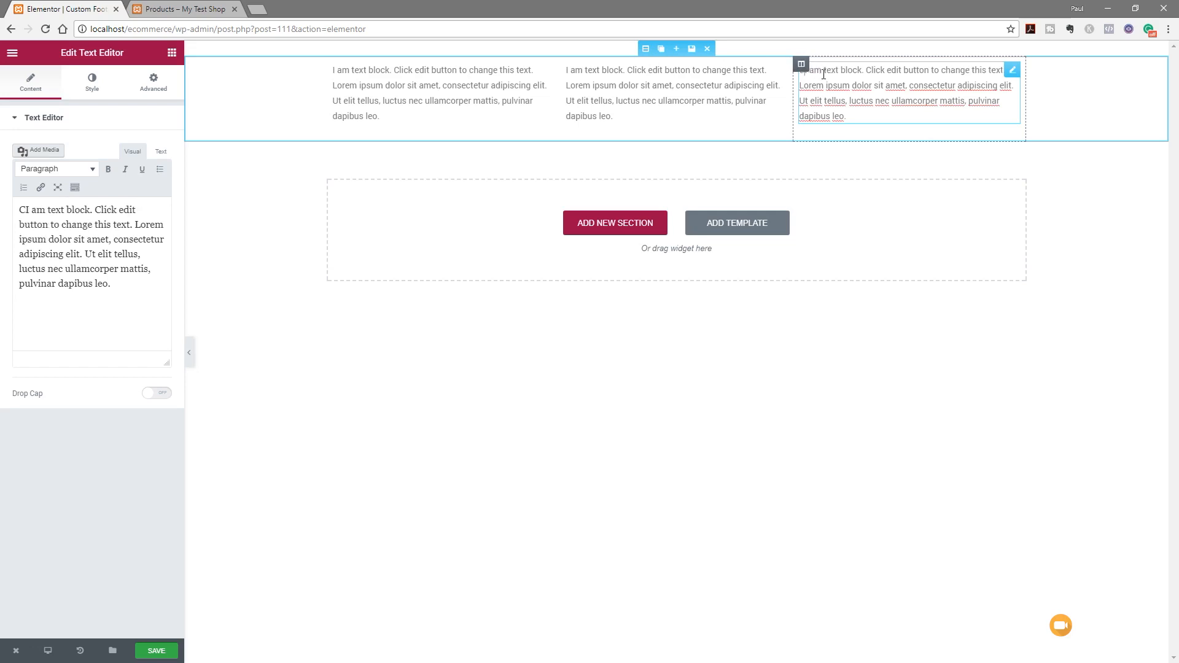
{"action": "type", "text": "dress:"}
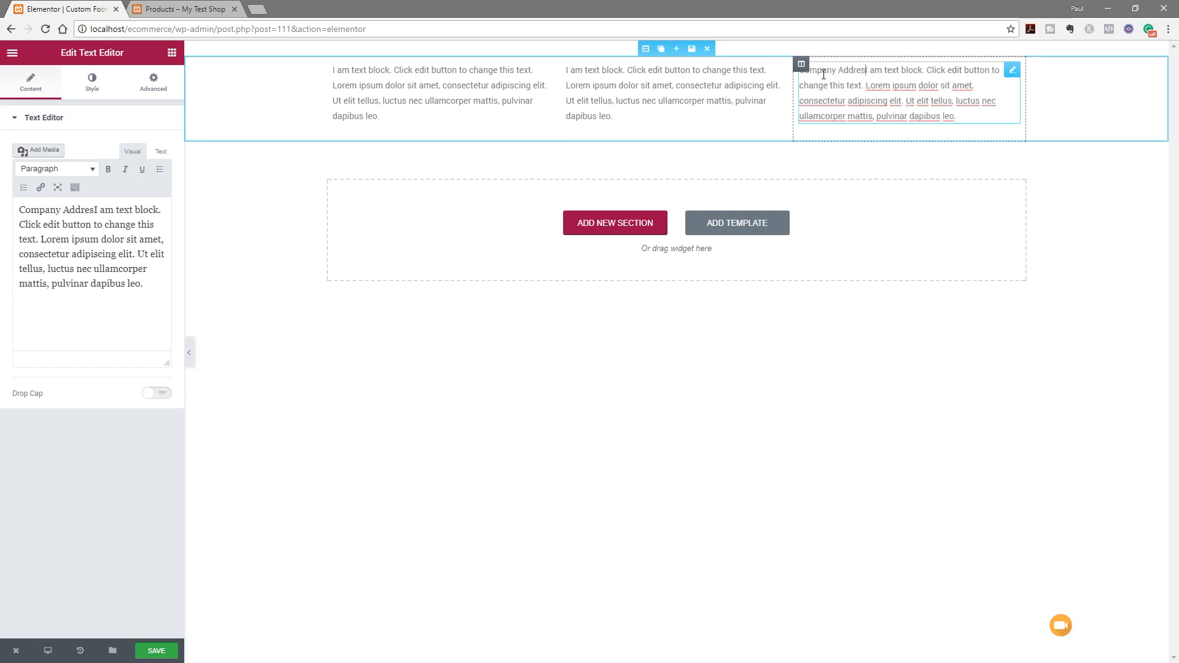
{"action": "key", "text": "Return"}
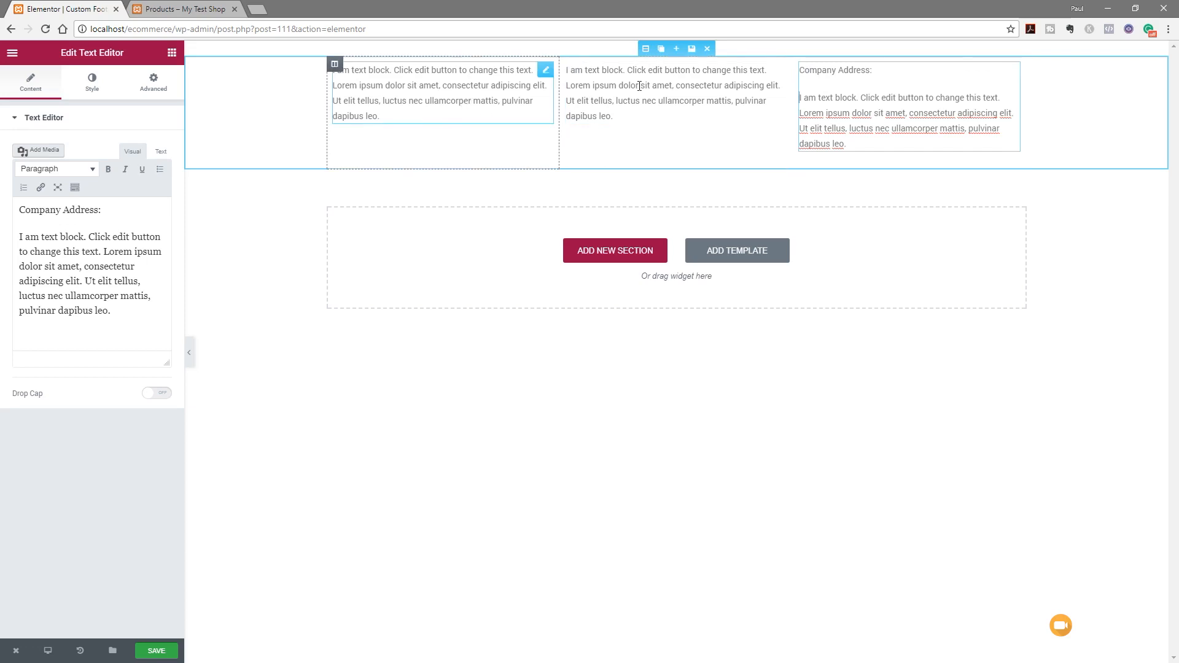
{"action": "left_click", "coordinate": [583, 72]}
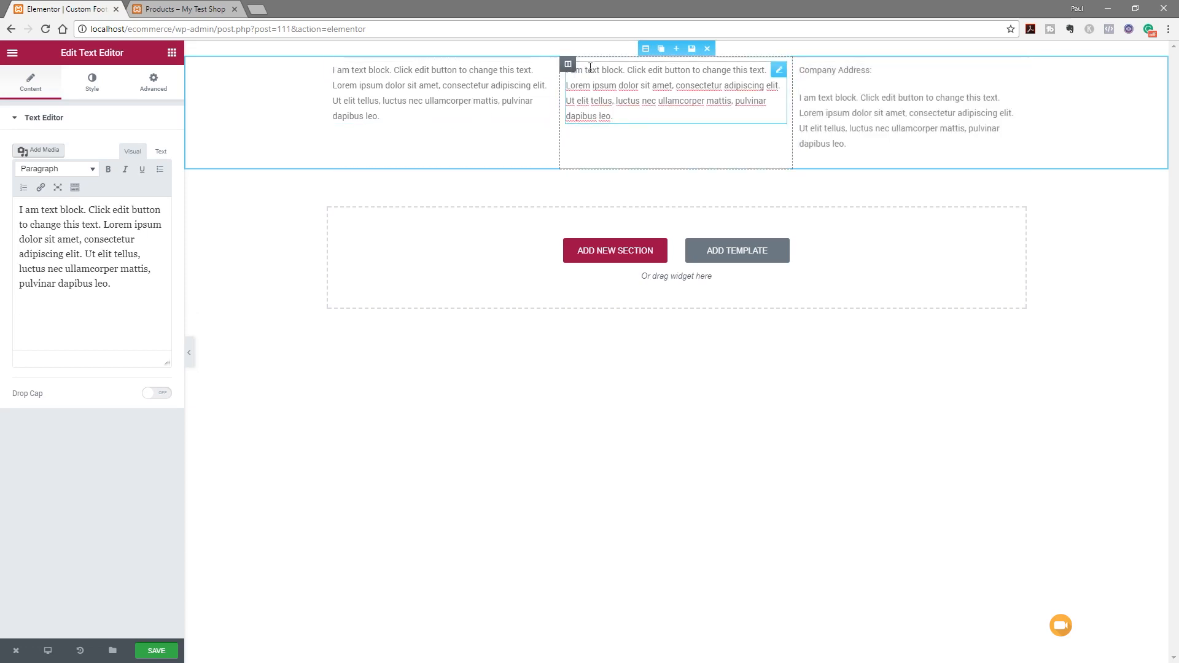
{"action": "type", "text": "Useful Pages:"}
{"action": "key", "text": "Return"}
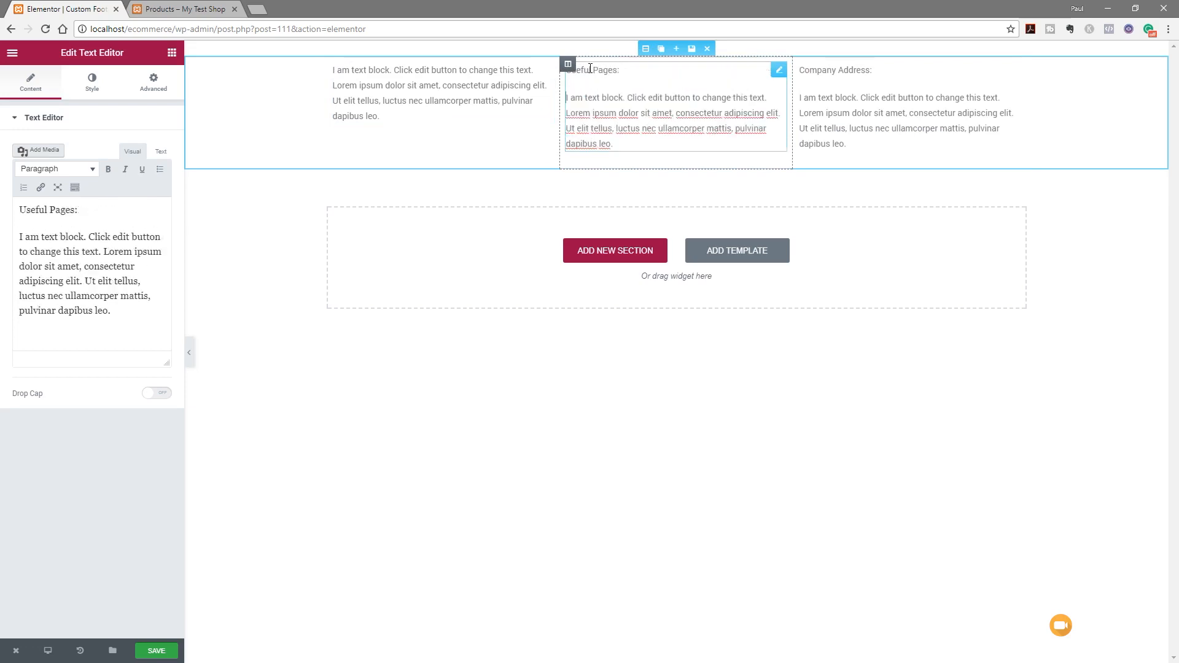
{"action": "left_click", "coordinate": [373, 70]}
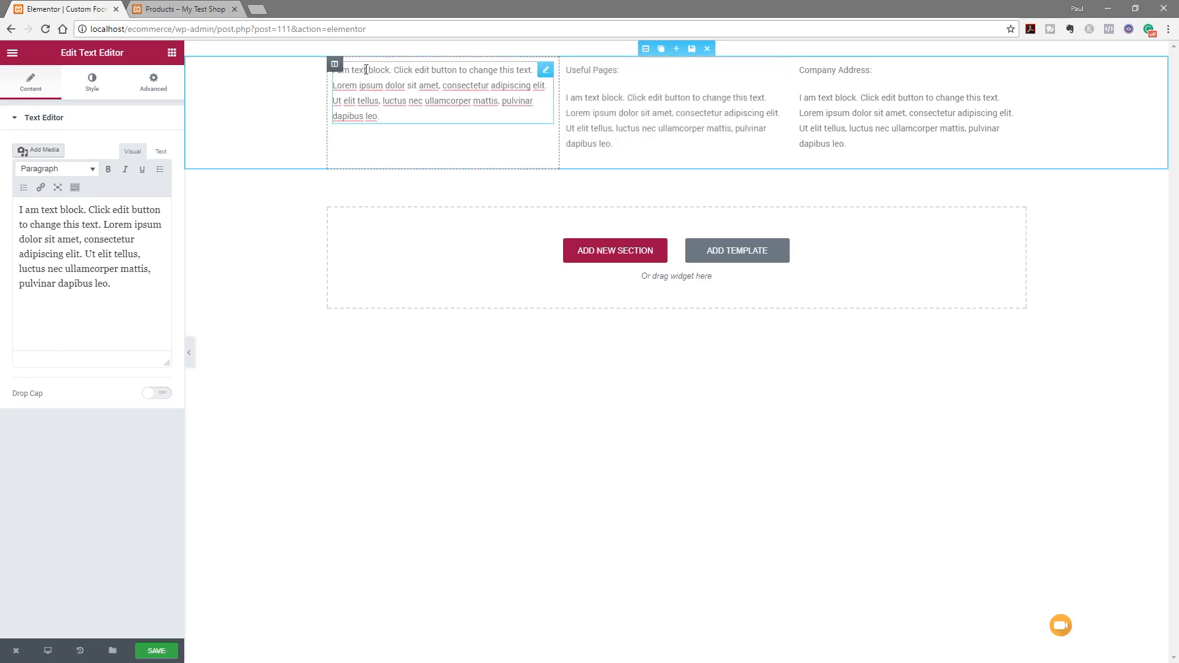
{"action": "type", "text": "About Us"}
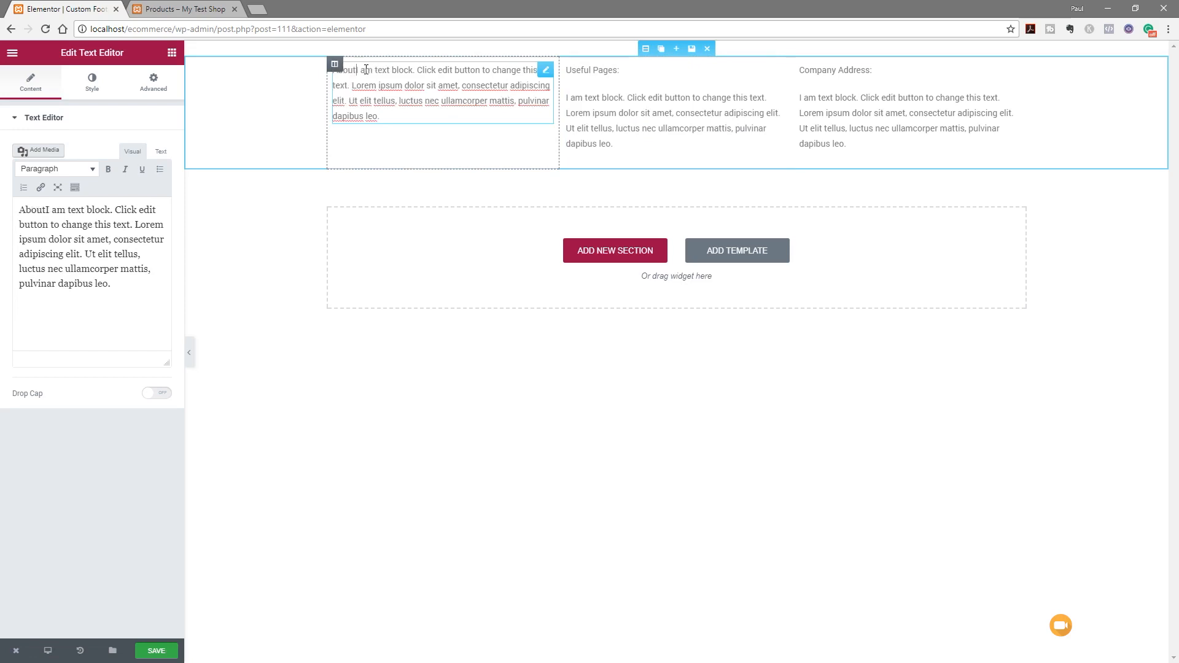
{"action": "type", "text": ":"}
{"action": "key", "text": "Return"}
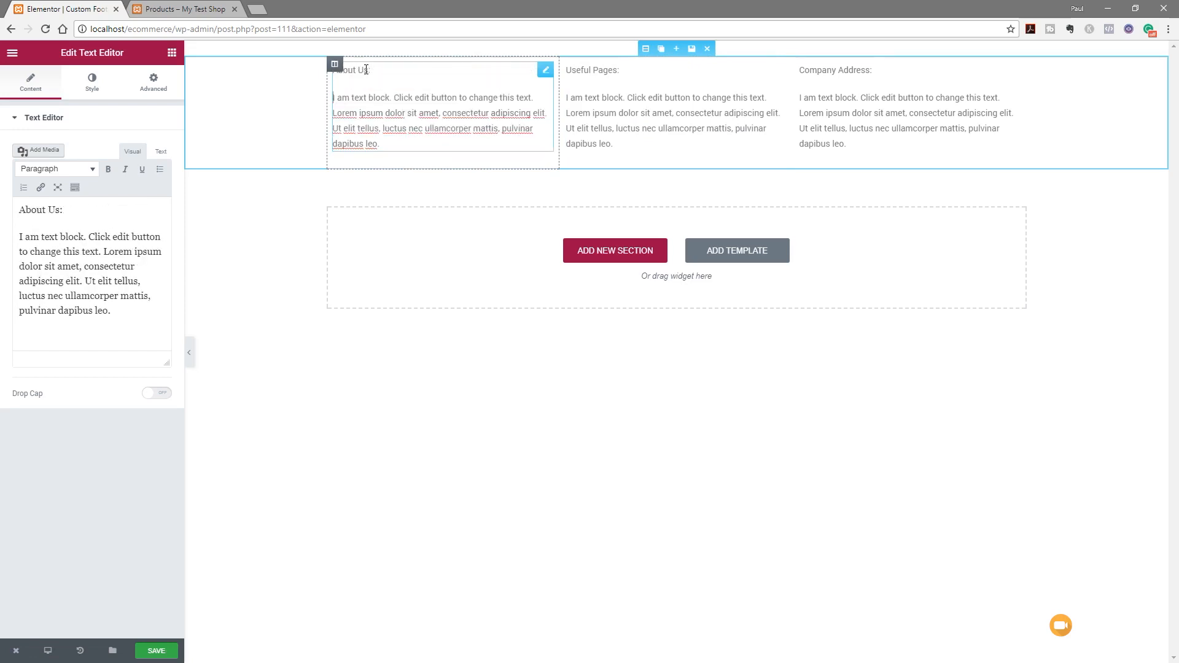
{"action": "left_click_drag", "start_coordinate": [371, 74], "coordinate": [323, 71]}
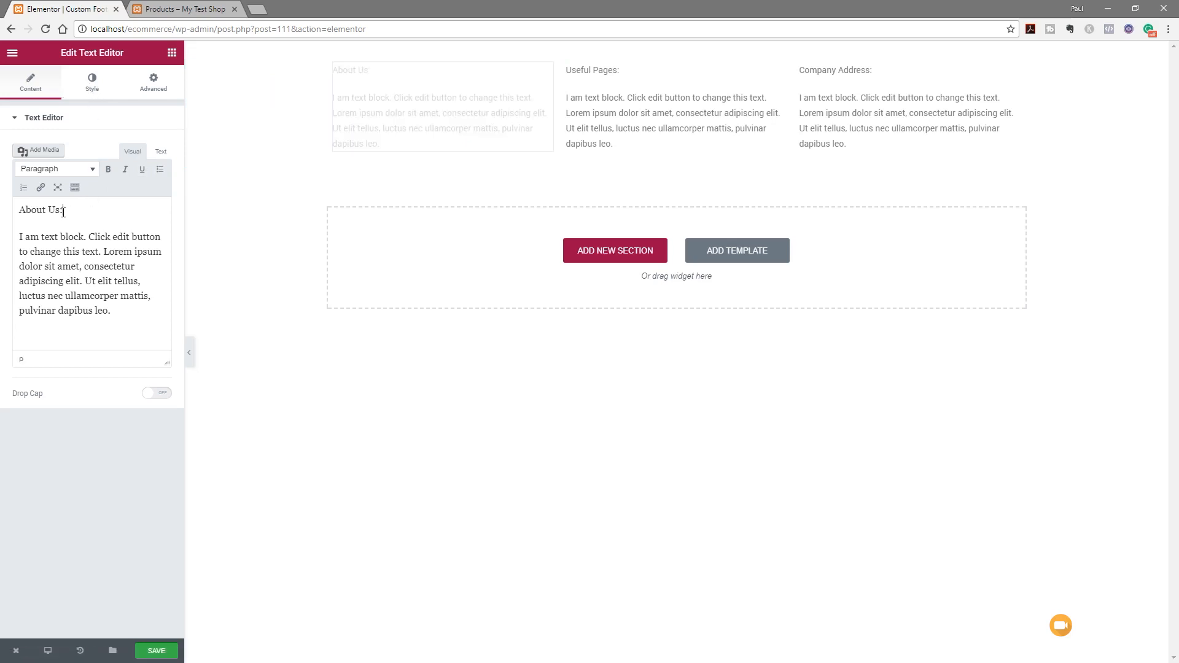
Format the 'About Us:' and 'Useful Pages:' labels as Heading 4
{"action": "left_click_drag", "start_coordinate": [69, 210], "coordinate": [19, 213]}
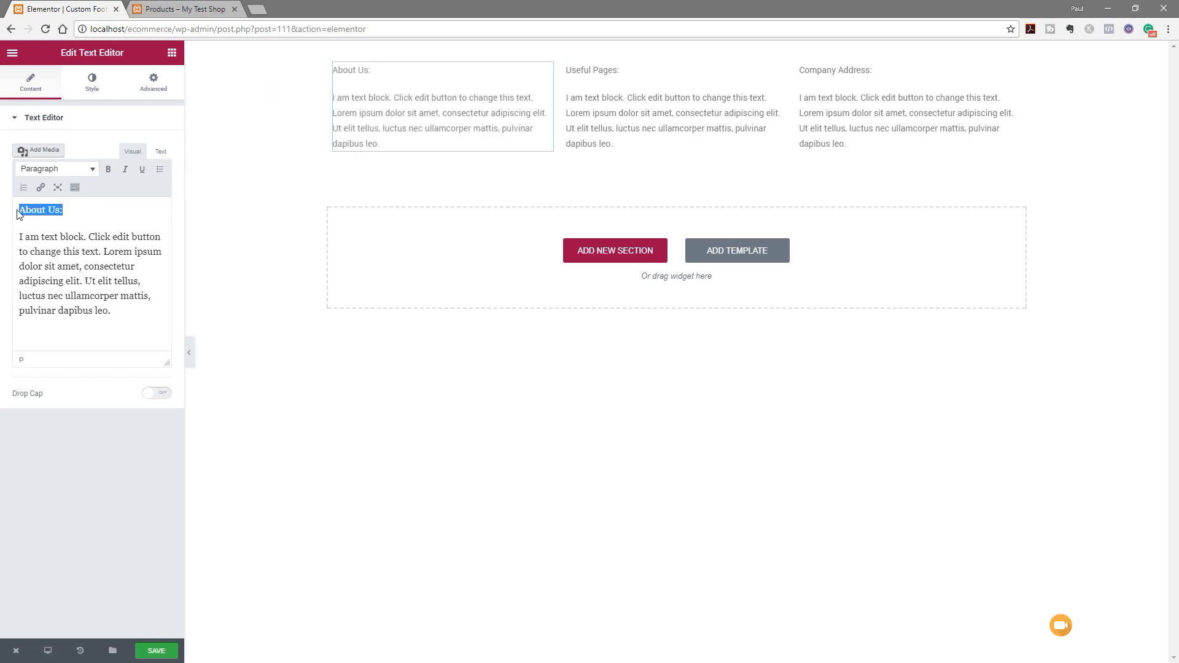
{"action": "left_click", "coordinate": [94, 171]}
{"action": "left_click", "coordinate": [79, 284]}
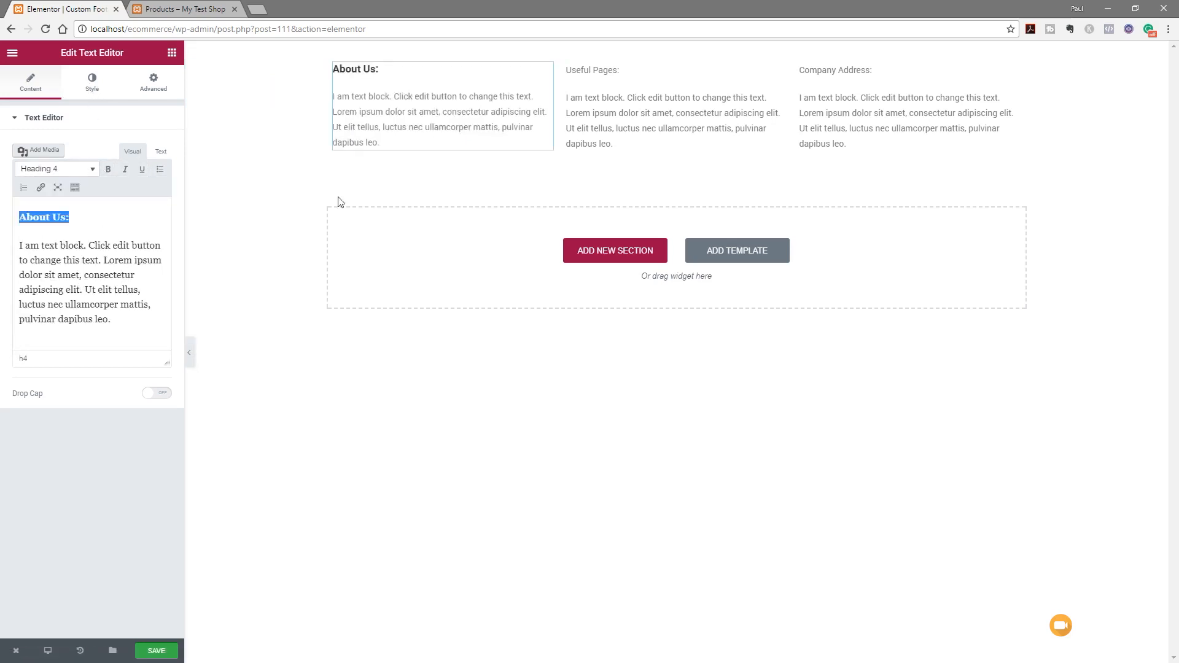
{"action": "left_click_drag", "start_coordinate": [622, 69], "coordinate": [565, 70]}
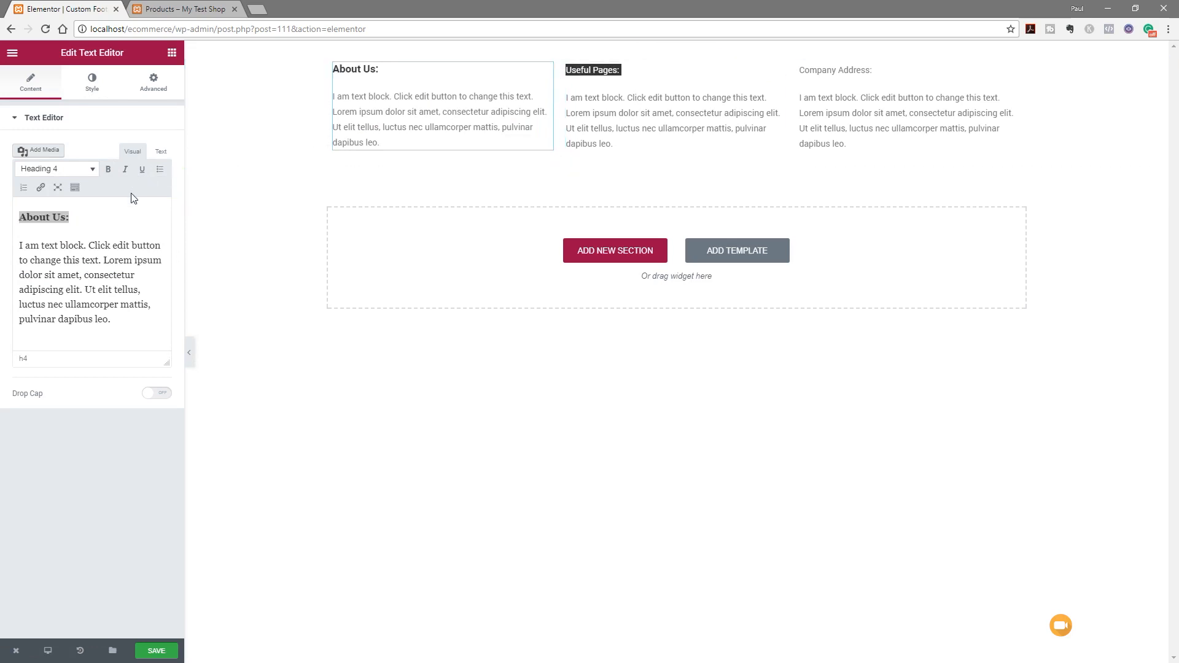
{"action": "left_click", "coordinate": [613, 143]}
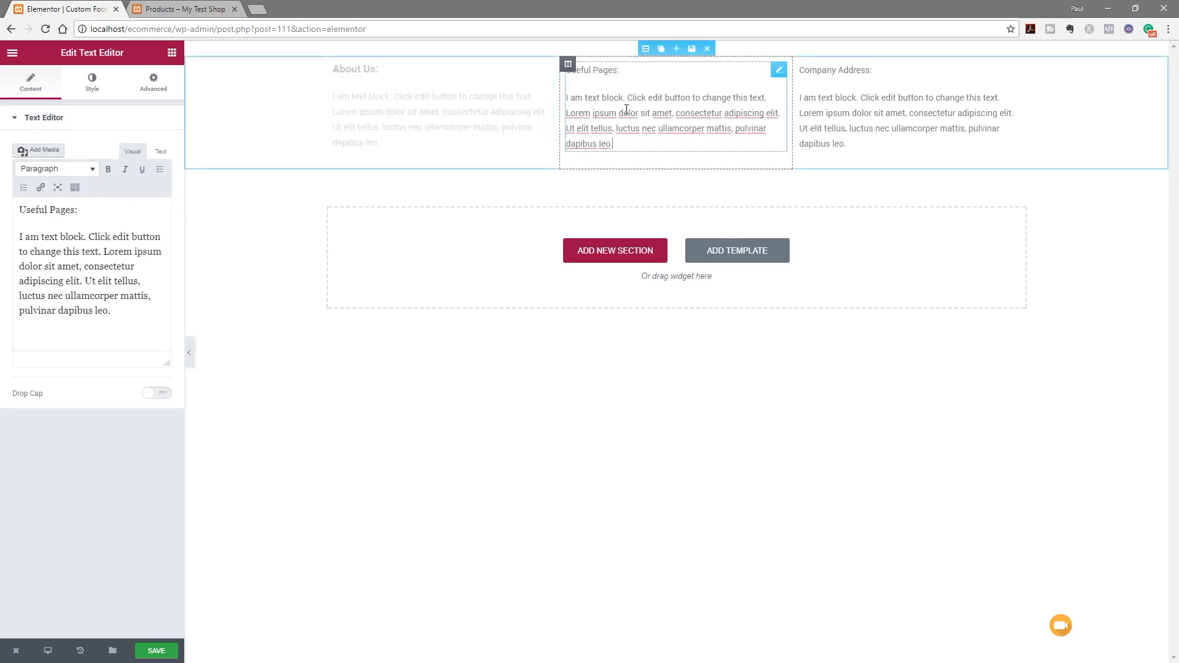
{"action": "left_click_drag", "start_coordinate": [97, 214], "coordinate": [18, 210]}
{"action": "left_click", "coordinate": [55, 168]}
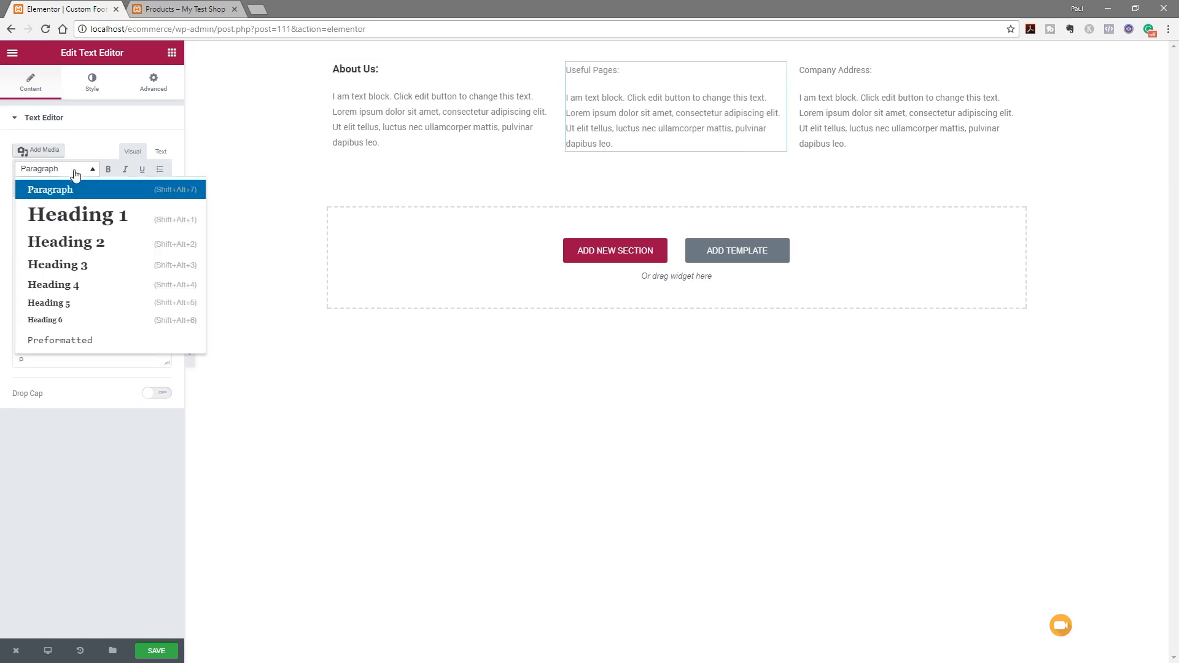
{"action": "left_click", "coordinate": [58, 283]}
Format the 'Company Address:' label as Heading 4 and leave text editing
{"action": "left_click", "coordinate": [820, 99]}
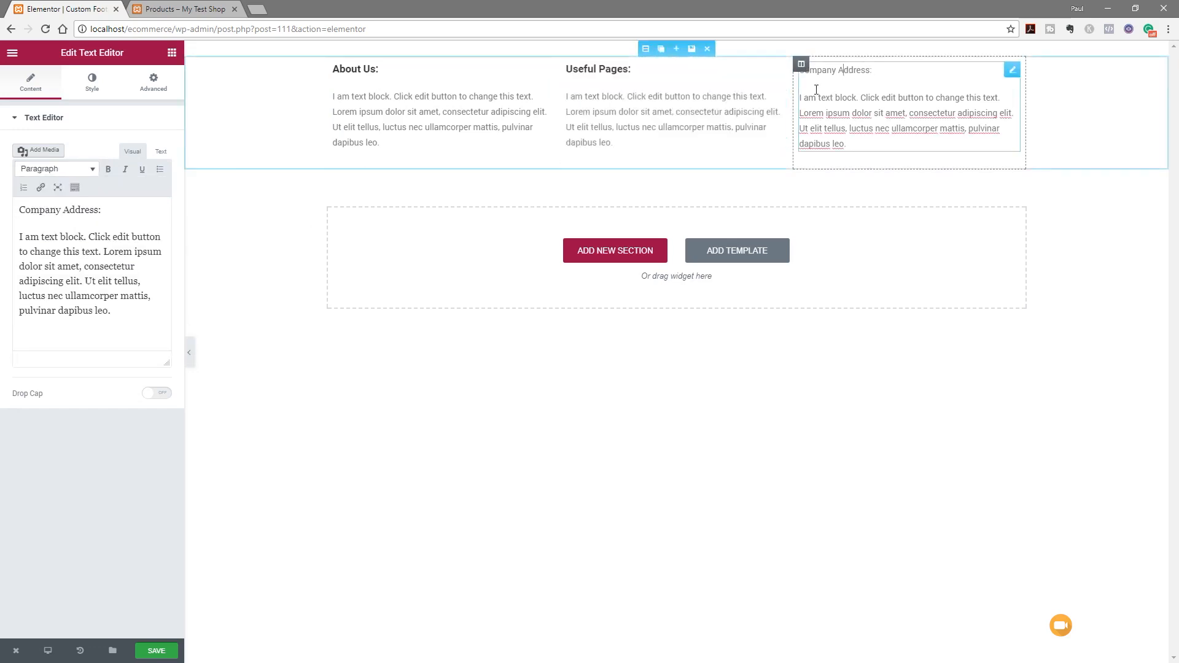
{"action": "left_click_drag", "start_coordinate": [103, 210], "coordinate": [4, 212]}
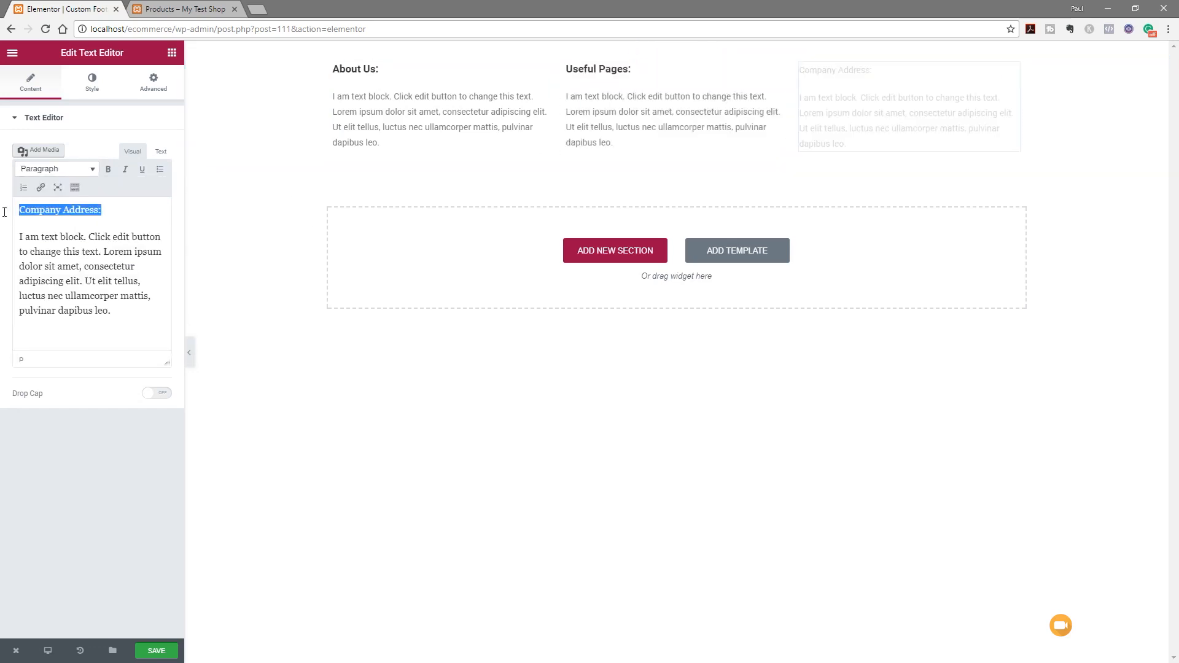
{"action": "left_click", "coordinate": [86, 171]}
{"action": "left_click", "coordinate": [56, 285]}
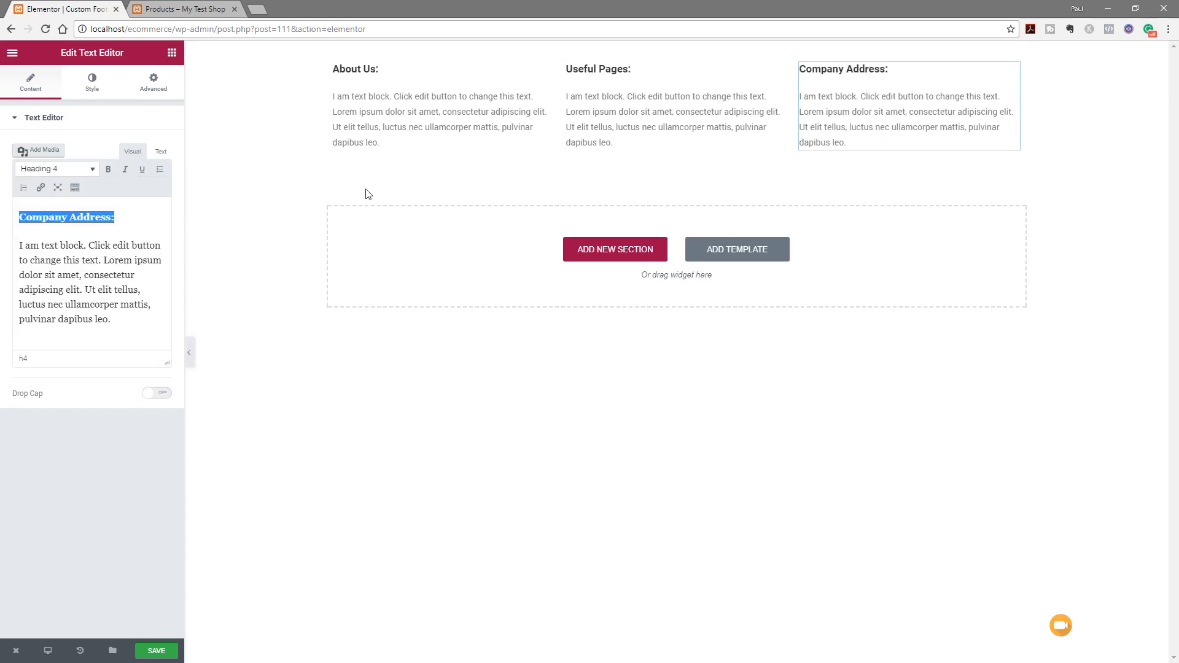
{"action": "left_click", "coordinate": [318, 437]}
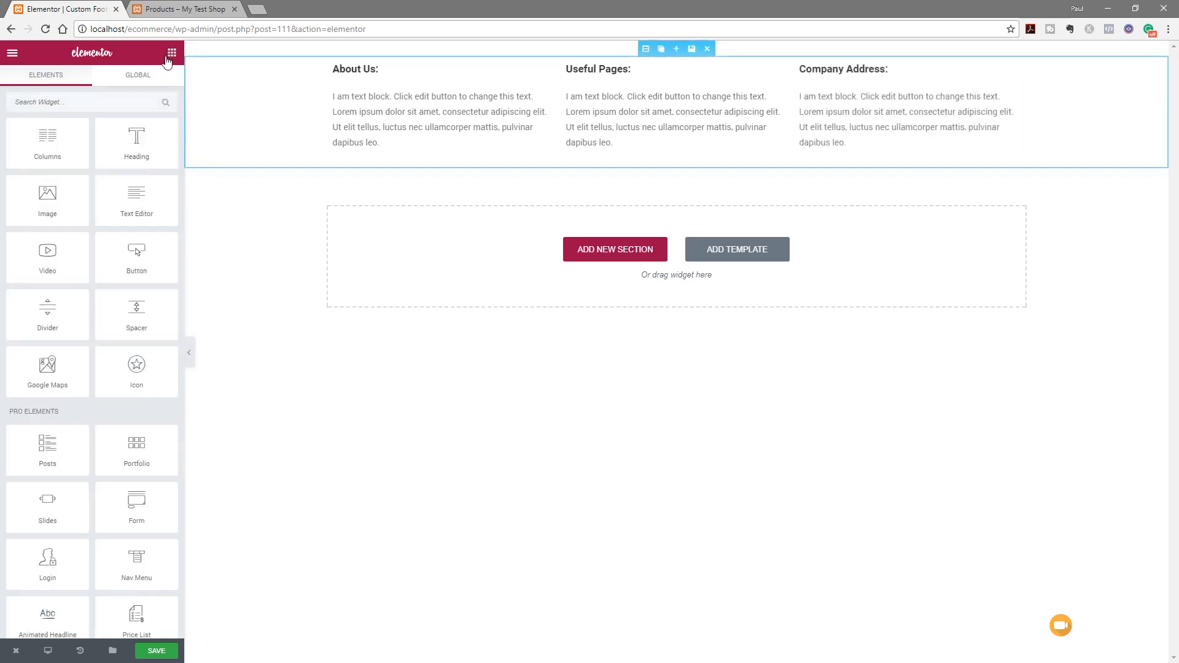
Add a Social Icons widget under Company Address and set the icon size to 14
{"action": "type", "text": "so"}
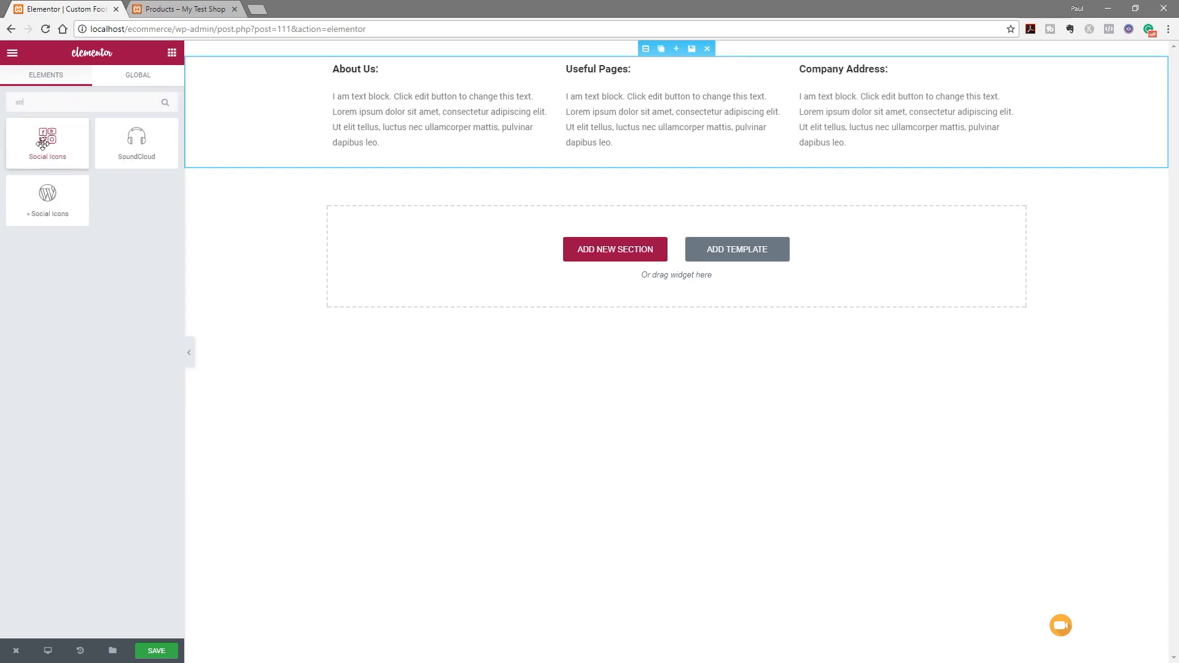
{"action": "left_click_drag", "start_coordinate": [47, 139], "coordinate": [864, 155]}
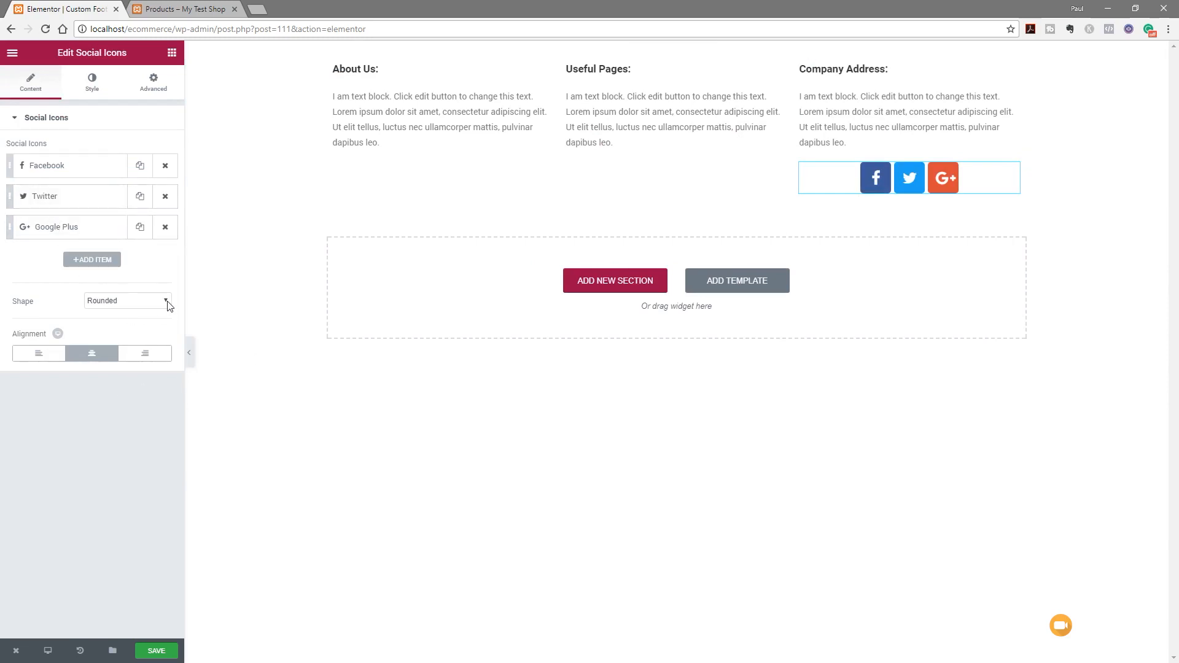
{"action": "left_click", "coordinate": [98, 91]}
{"action": "left_click_drag", "start_coordinate": [13, 200], "coordinate": [17, 207]}
Keep the official icon colours, align the icons left, and save the page
{"action": "left_click", "coordinate": [103, 154]}
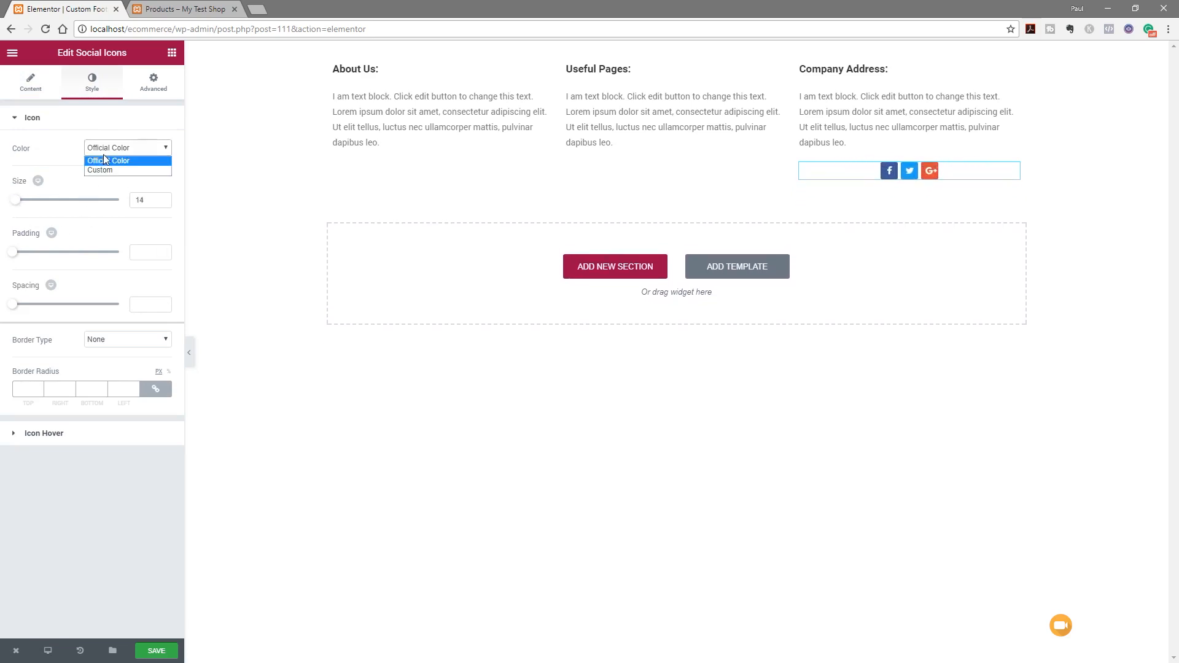
{"action": "left_click", "coordinate": [105, 164]}
{"action": "left_click", "coordinate": [125, 152]}
{"action": "left_click", "coordinate": [108, 158]}
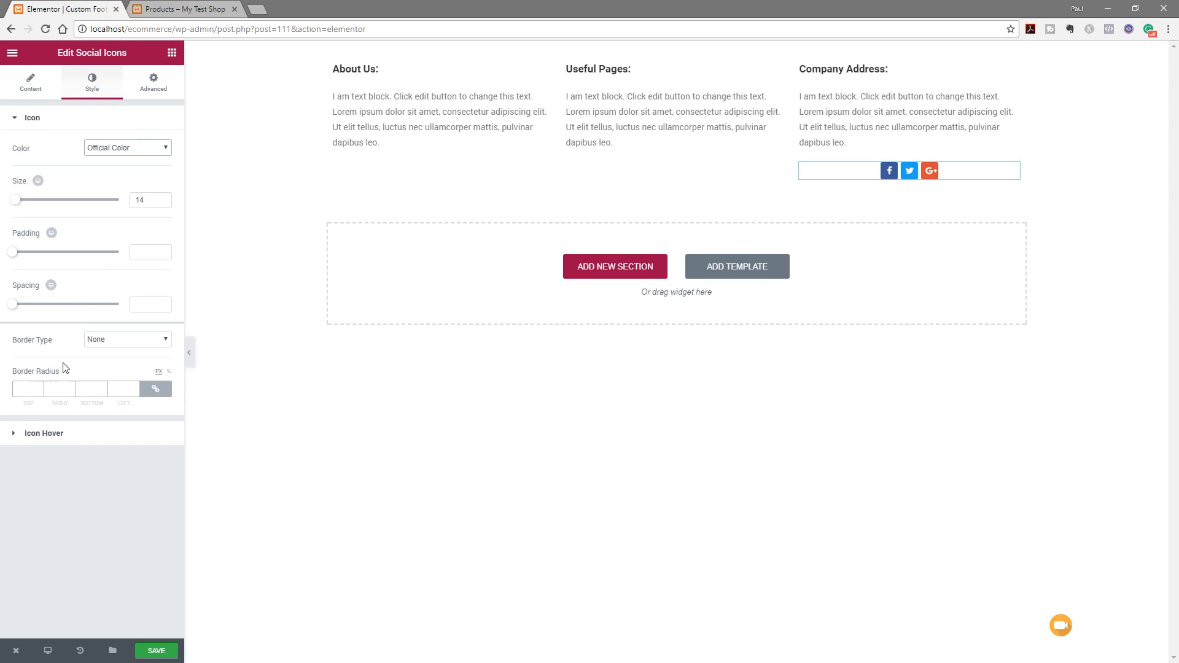
{"action": "left_click", "coordinate": [37, 91]}
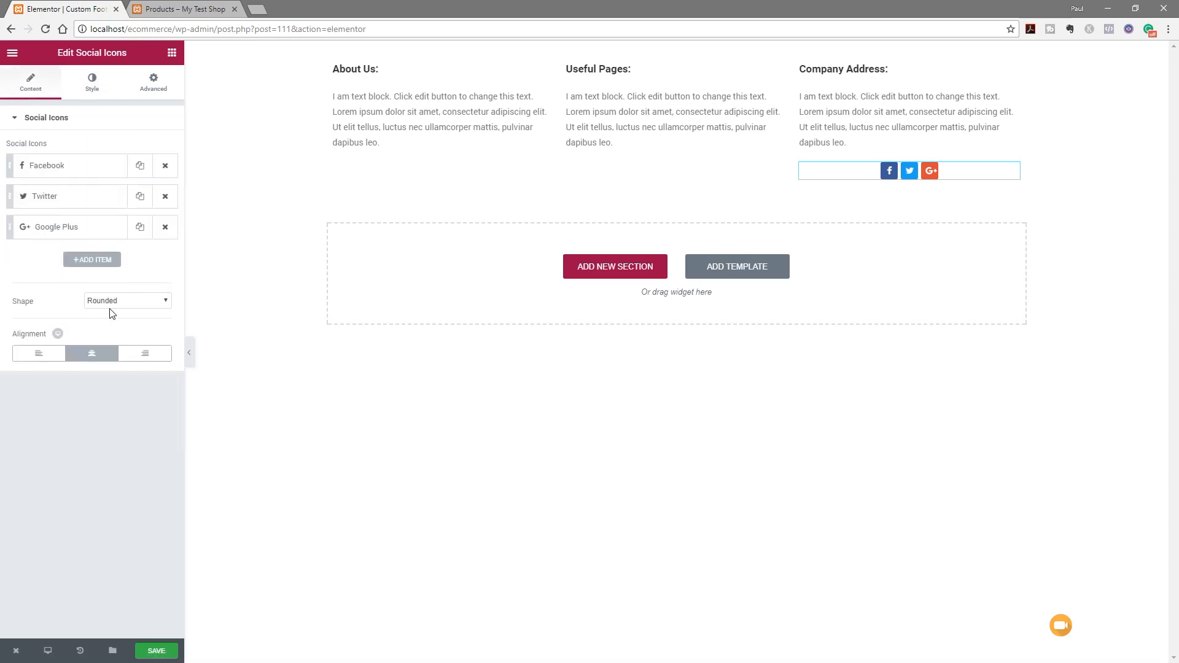
{"action": "left_click", "coordinate": [40, 359]}
{"action": "left_click", "coordinate": [167, 655]}
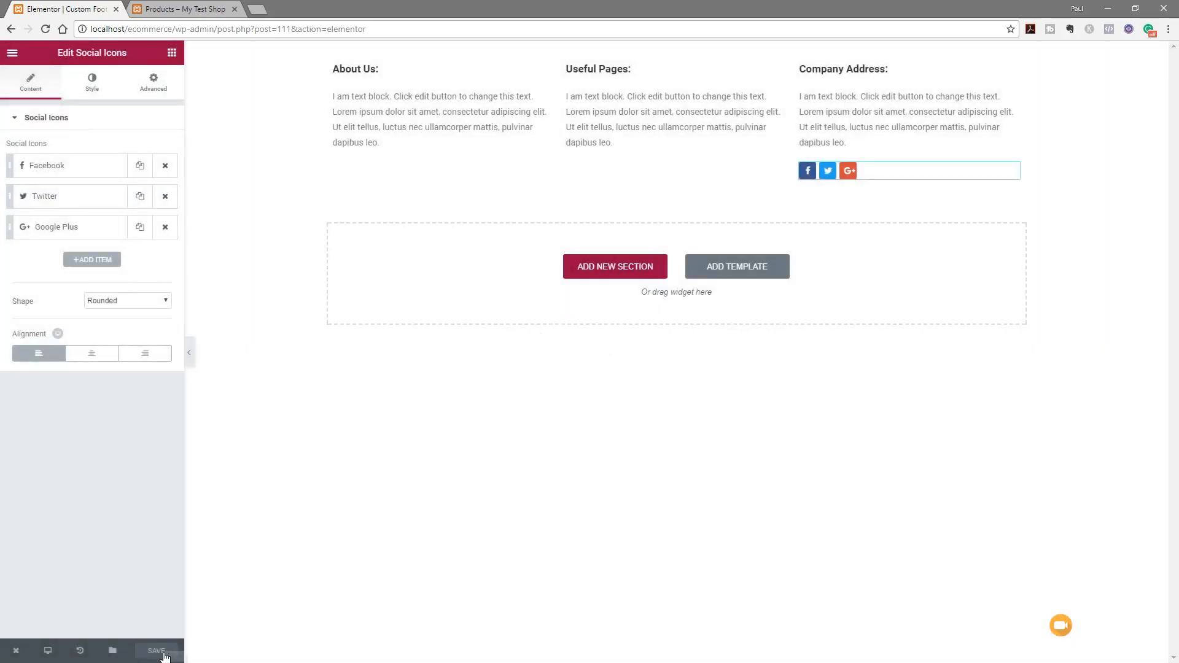
Reload the shop page to check it, then return to the footer editor
{"action": "left_click", "coordinate": [179, 7]}
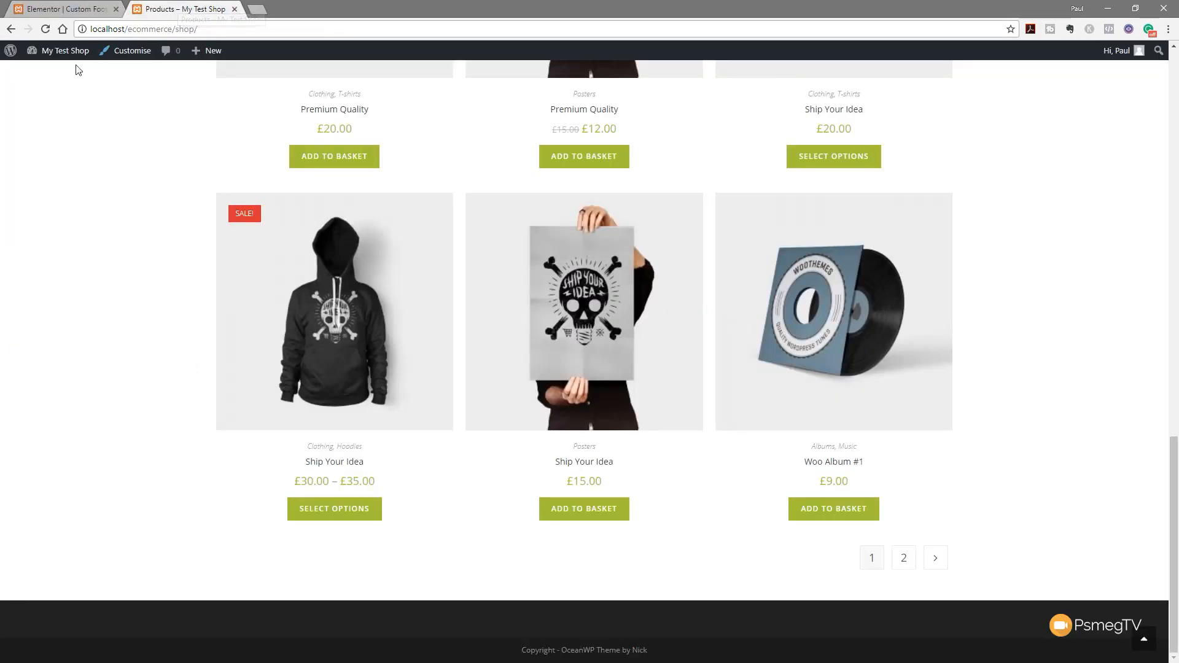
{"action": "left_click", "coordinate": [45, 29]}
{"action": "left_click", "coordinate": [86, 8]}
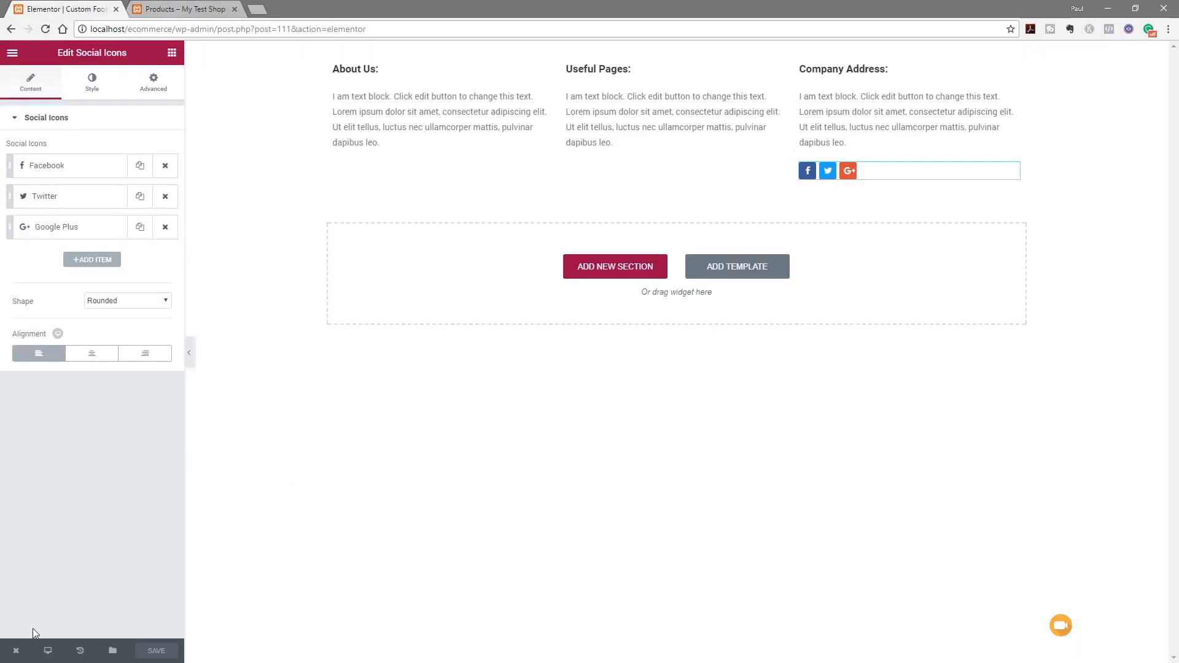
Exit Elementor to the dashboard and open Appearance > Customise
{"action": "mouse_move", "coordinate": [15, 649]}
{"action": "left_click", "coordinate": [54, 619]}
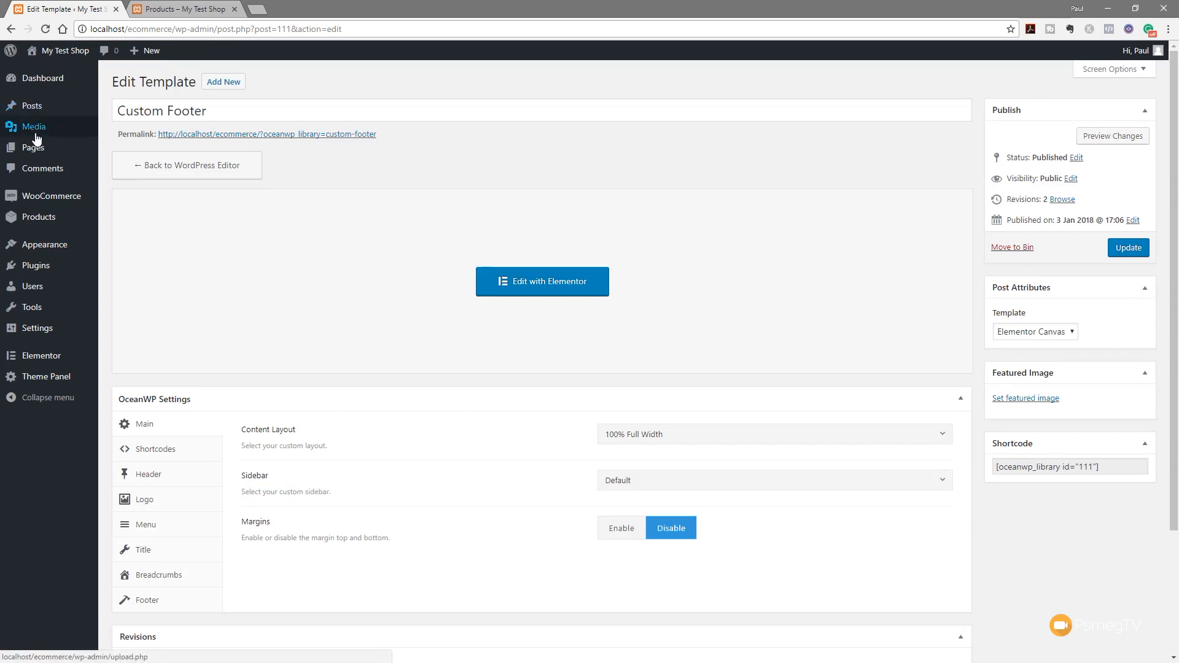
{"action": "mouse_move", "coordinate": [48, 252]}
{"action": "left_click", "coordinate": [120, 265]}
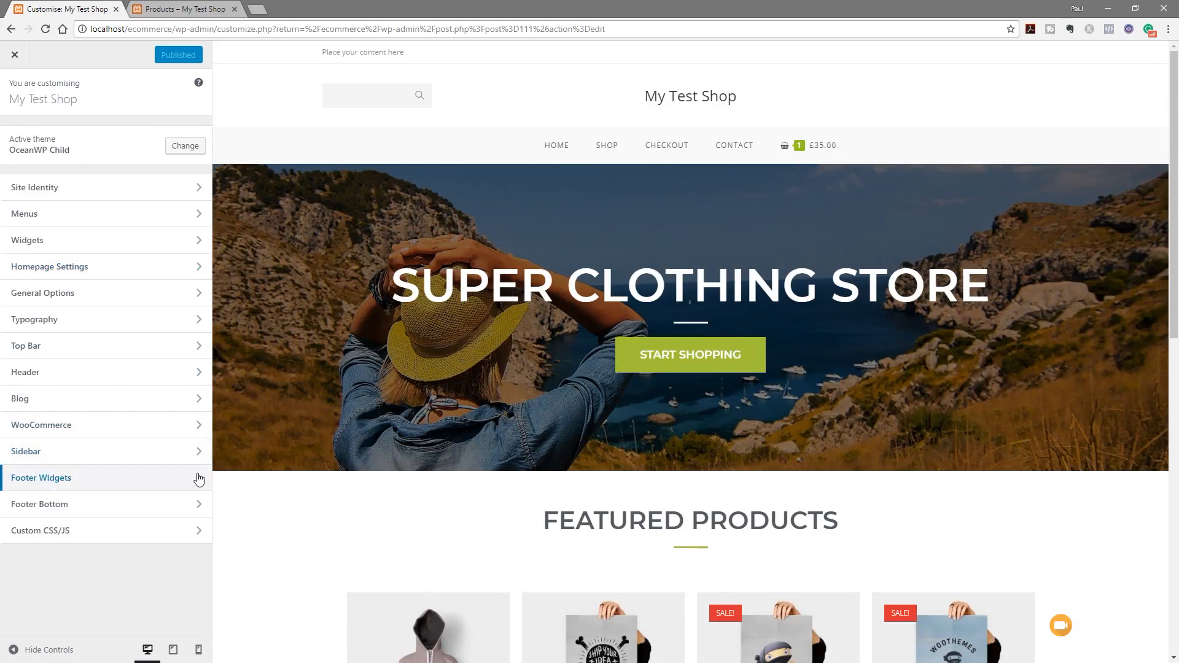
{"action": "scroll", "coordinate": [366, 487], "scroll_direction": "down", "scroll_amount": 10}
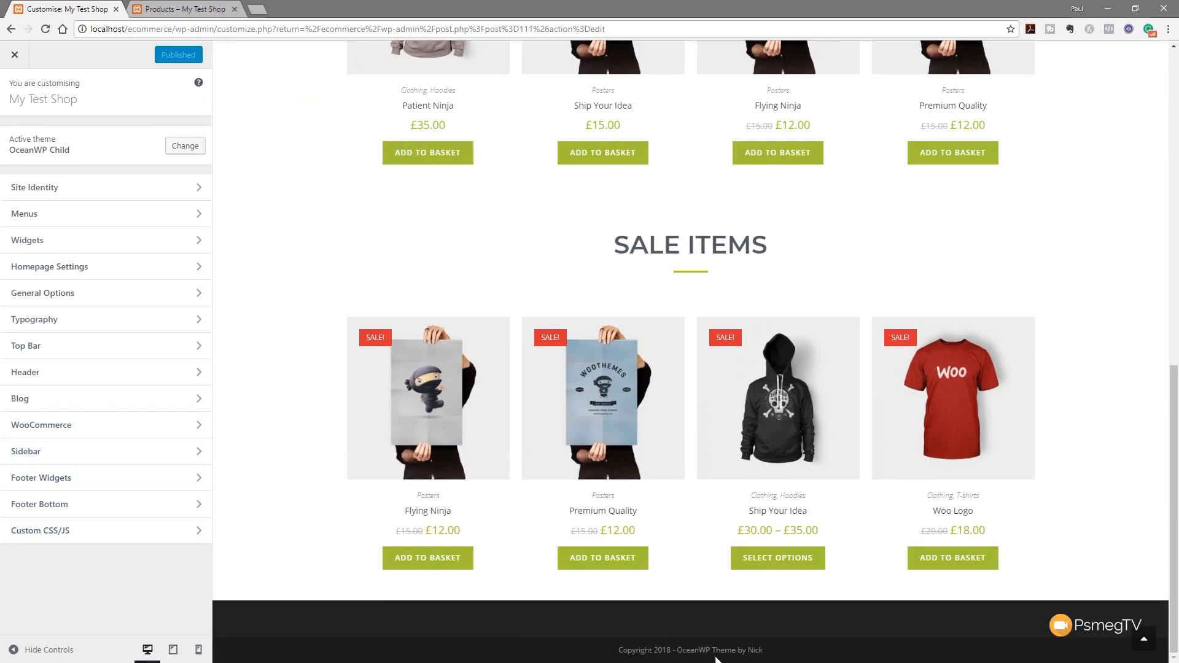
Turn on Fixed Footer in the Footer Widgets settings and expand the footer template list
{"action": "left_click", "coordinate": [68, 488]}
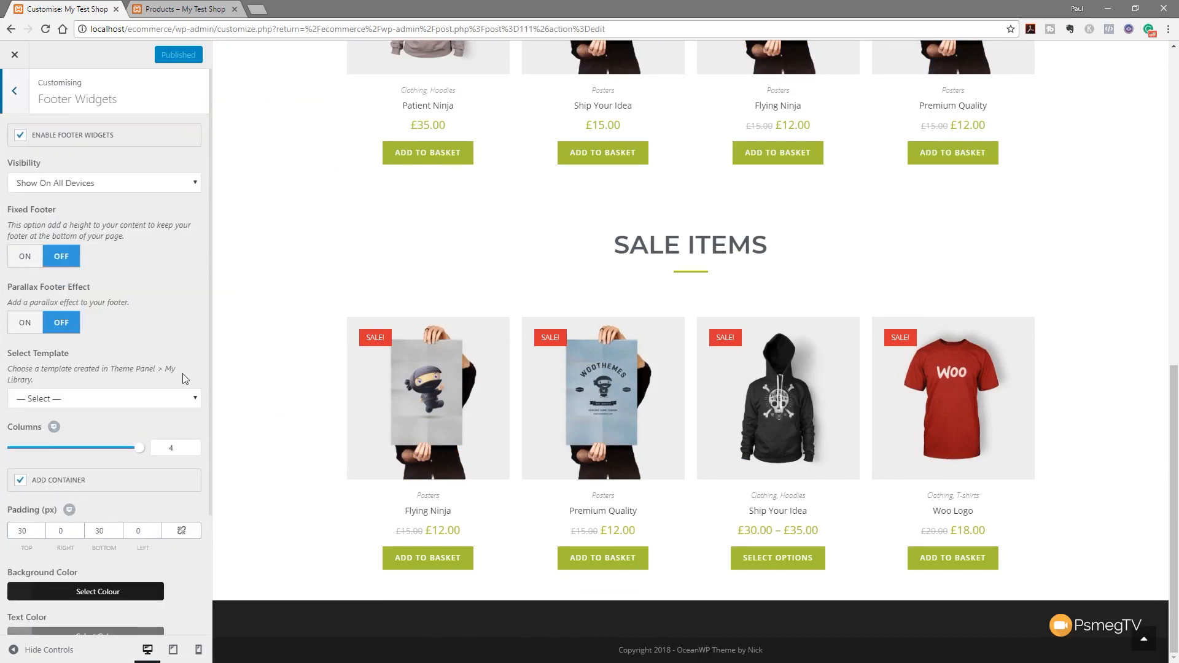
{"action": "left_click", "coordinate": [75, 135]}
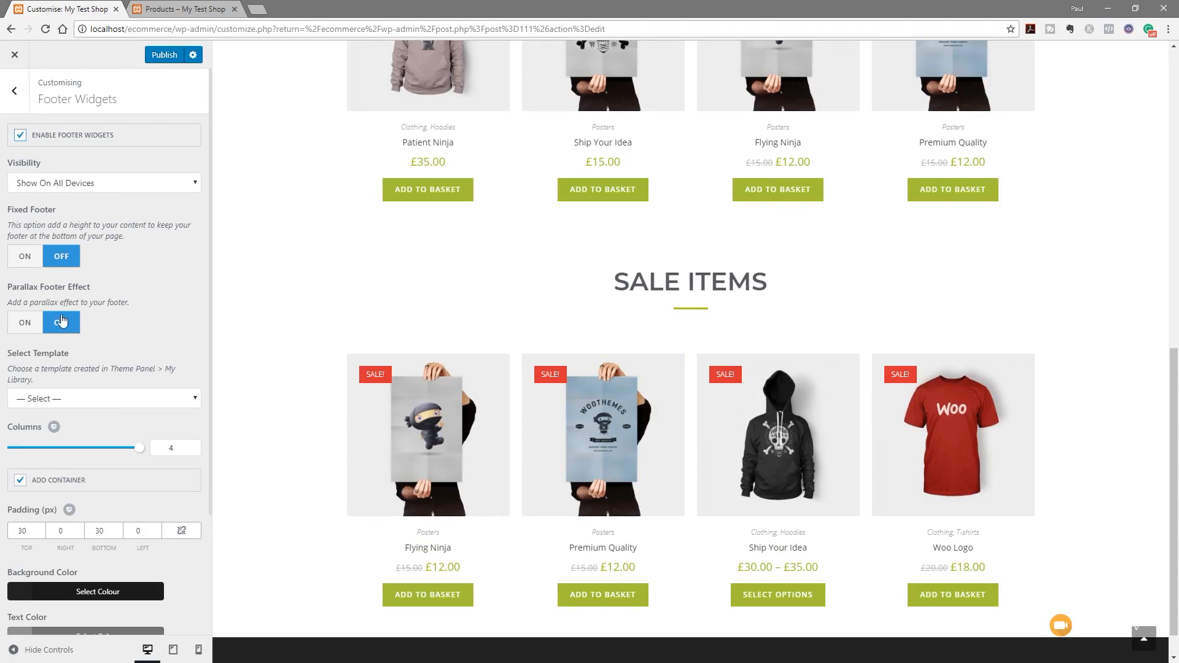
{"action": "left_click", "coordinate": [25, 258]}
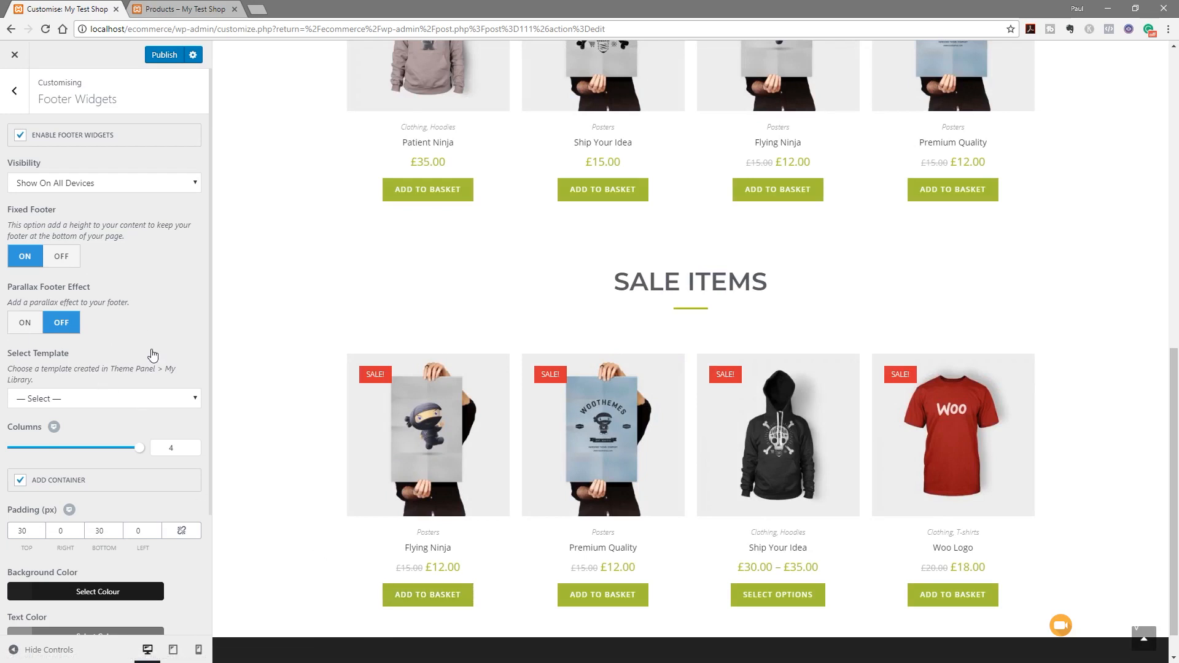
{"action": "scroll", "coordinate": [136, 446], "scroll_direction": "down", "scroll_amount": 2}
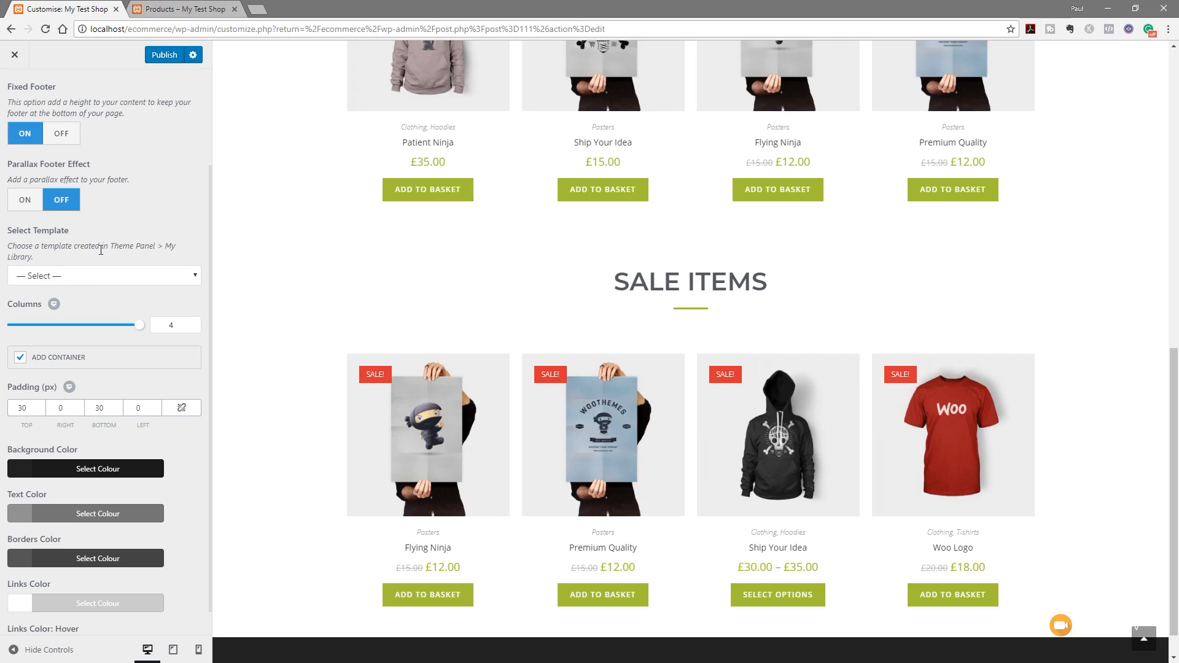
{"action": "left_click", "coordinate": [78, 277]}
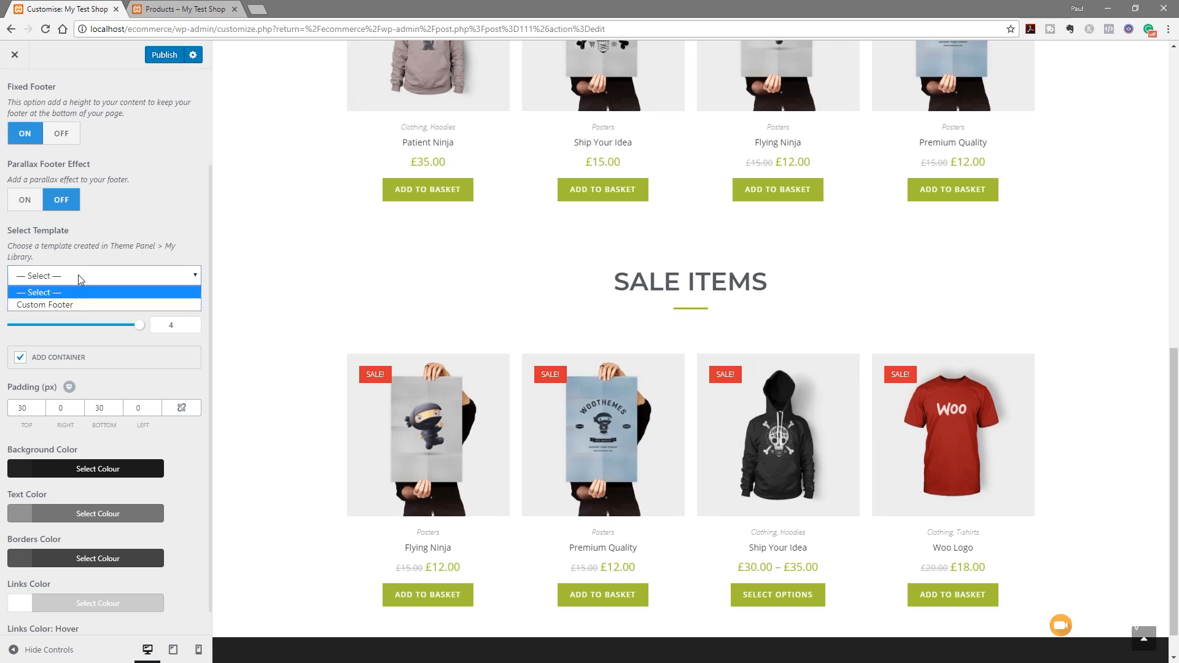
Select the Custom Footer template and lighten the footer text colour
{"action": "left_click", "coordinate": [63, 304]}
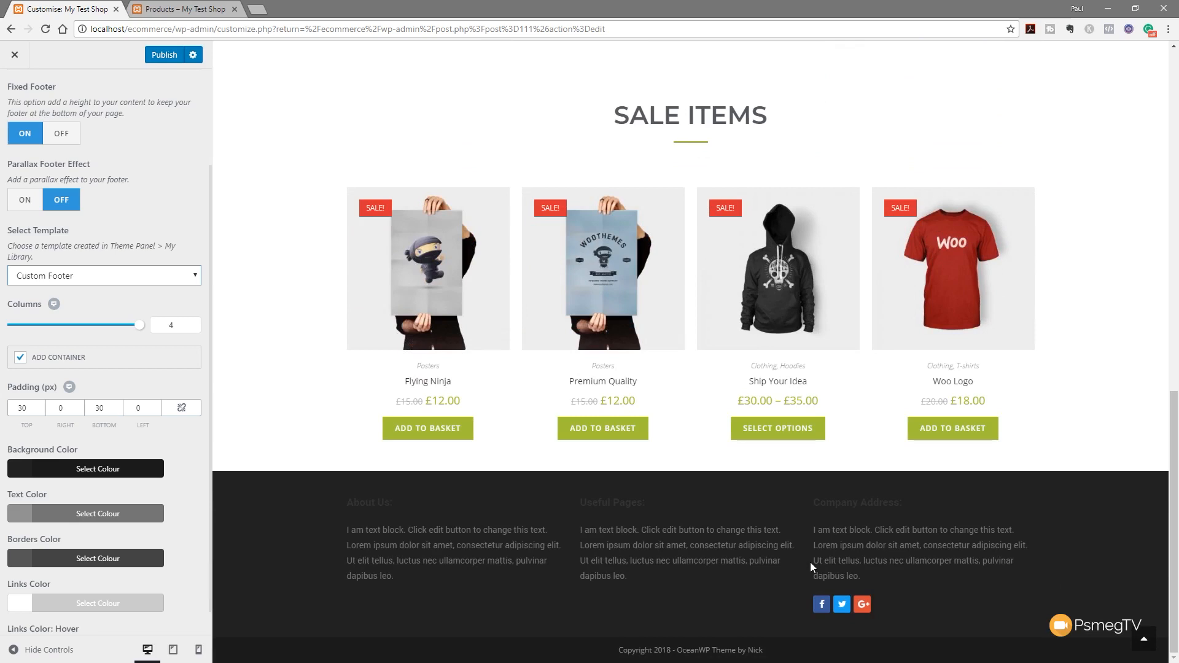
{"action": "scroll", "coordinate": [169, 500], "scroll_direction": "down", "scroll_amount": 1}
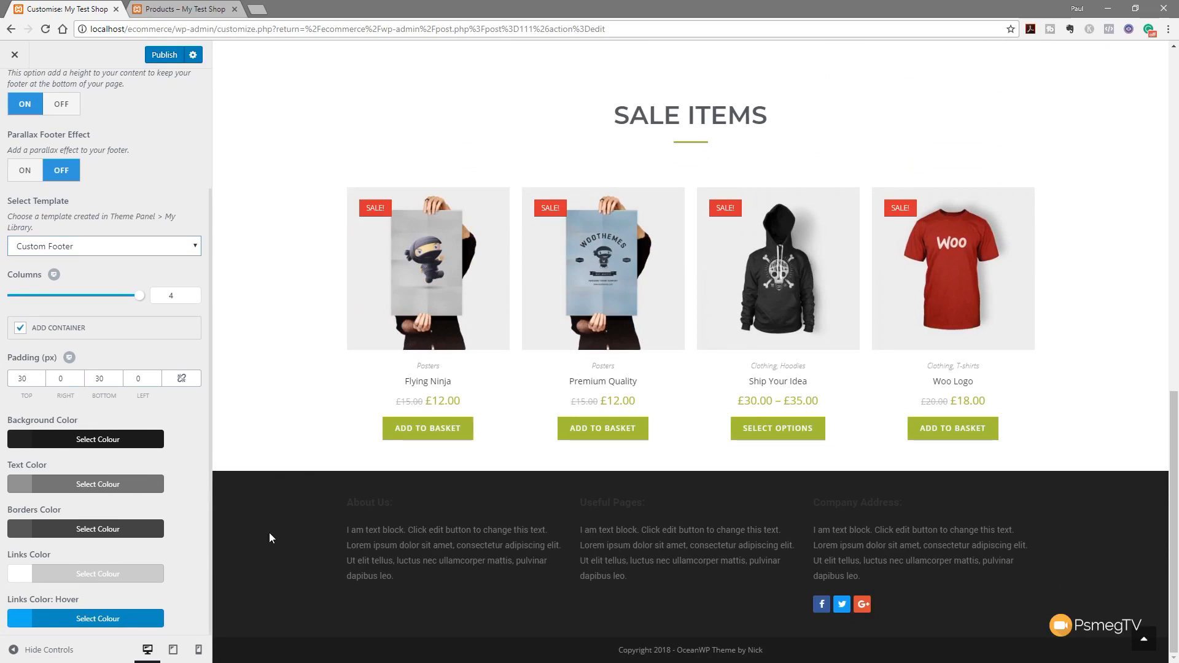
{"action": "left_click", "coordinate": [92, 487]}
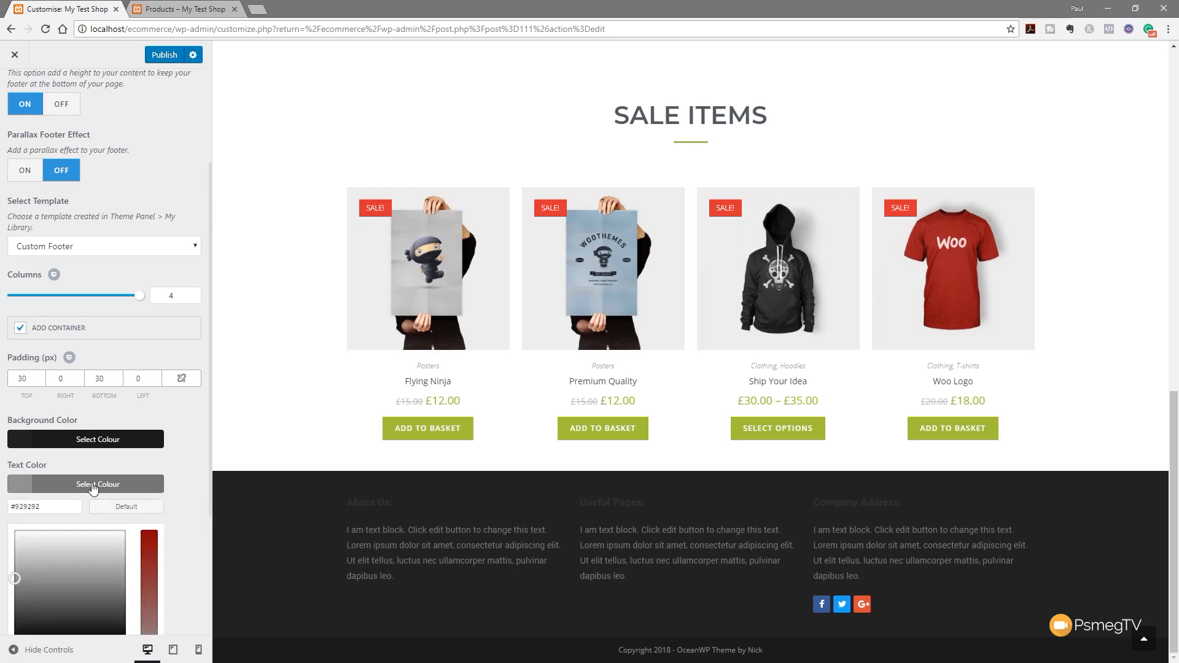
{"action": "left_click_drag", "start_coordinate": [32, 568], "coordinate": [9, 554]}
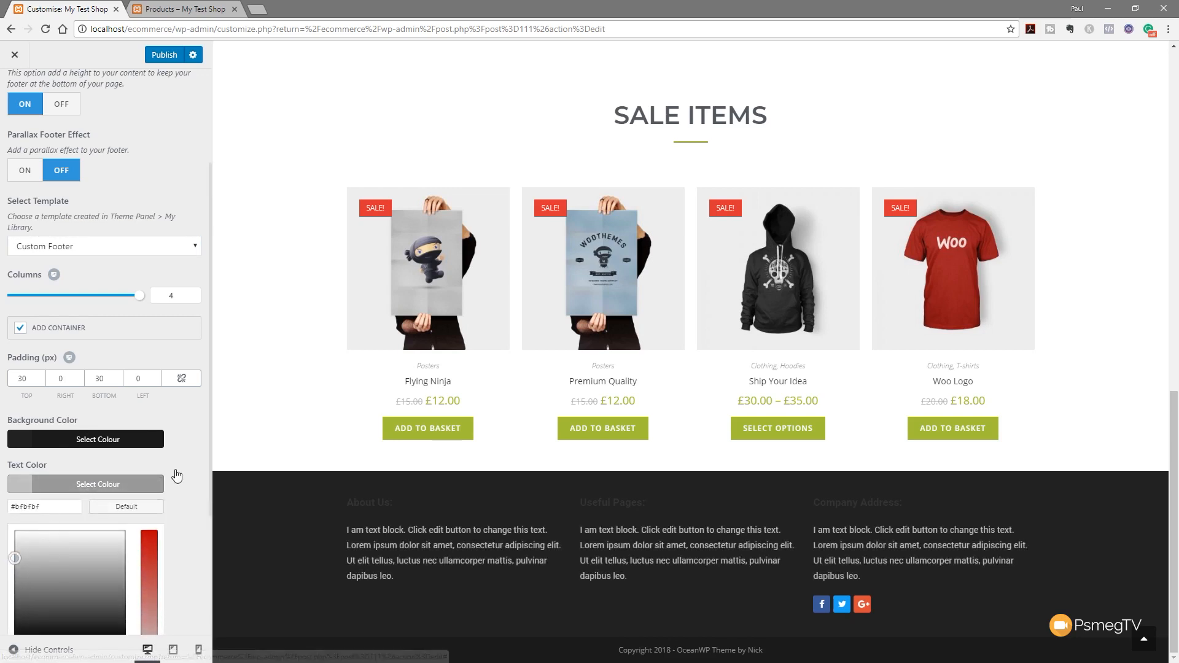
{"action": "left_click", "coordinate": [140, 483]}
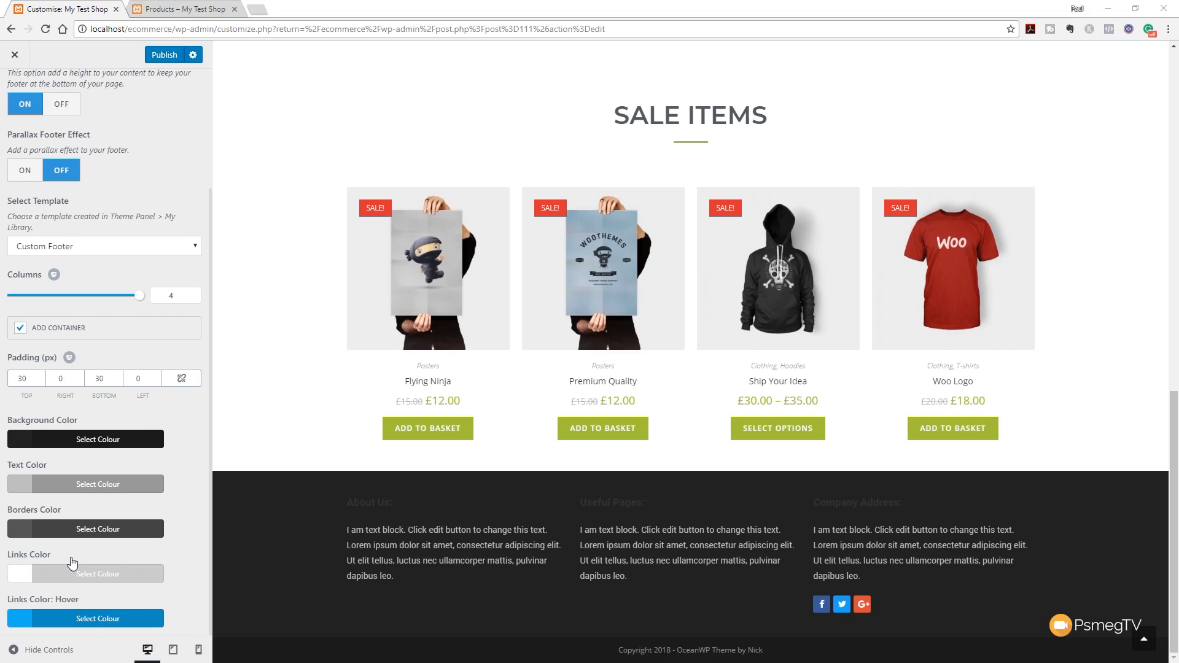
Paste a green hex value as the Links Color hover colour
{"action": "left_click", "coordinate": [93, 619]}
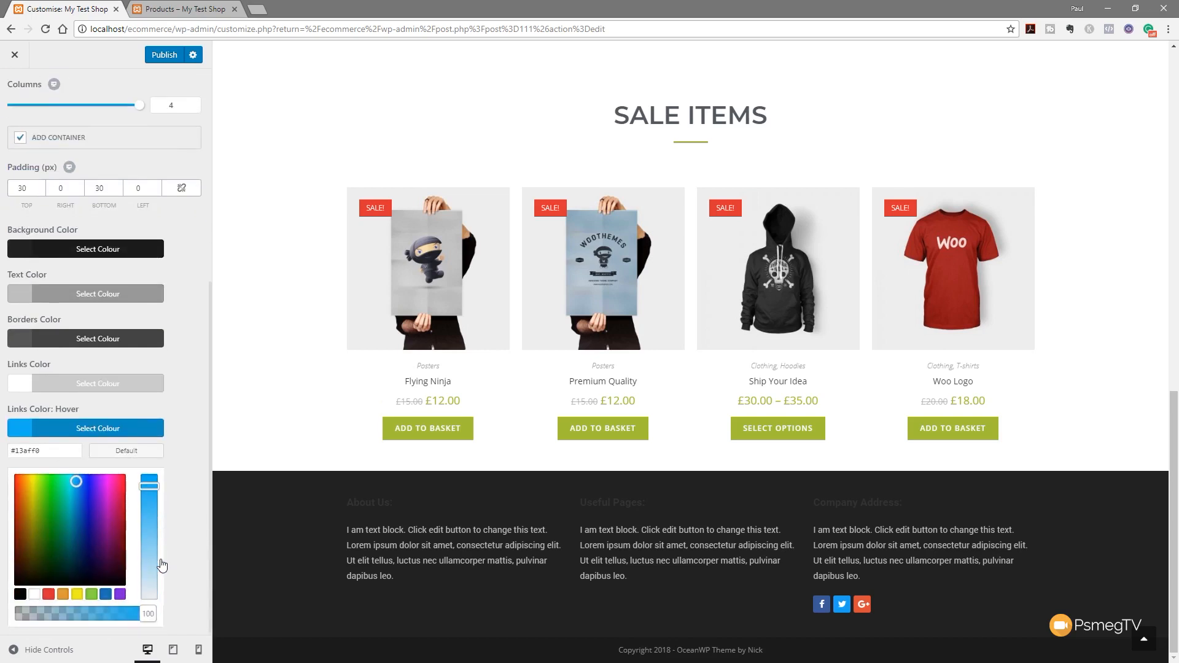
{"action": "left_click_drag", "start_coordinate": [40, 452], "coordinate": [16, 453]}
{"action": "key", "text": "ctrl+v"}
{"action": "left_click", "coordinate": [207, 448]}
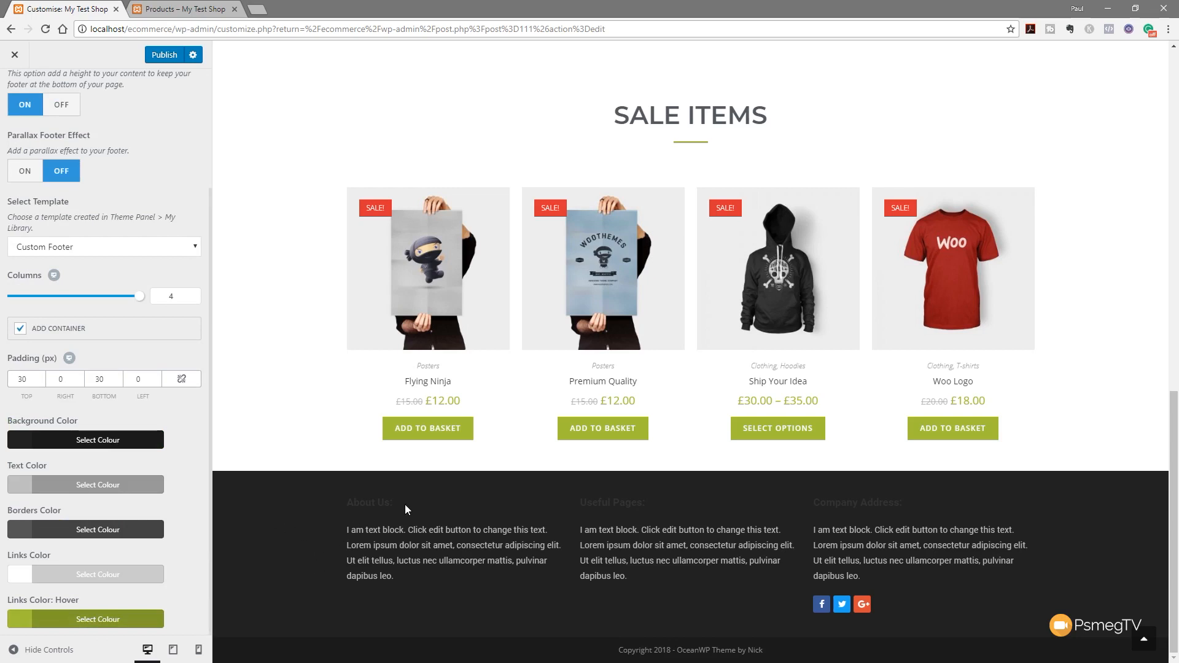
{"action": "left_click_drag", "start_coordinate": [393, 503], "coordinate": [346, 503]}
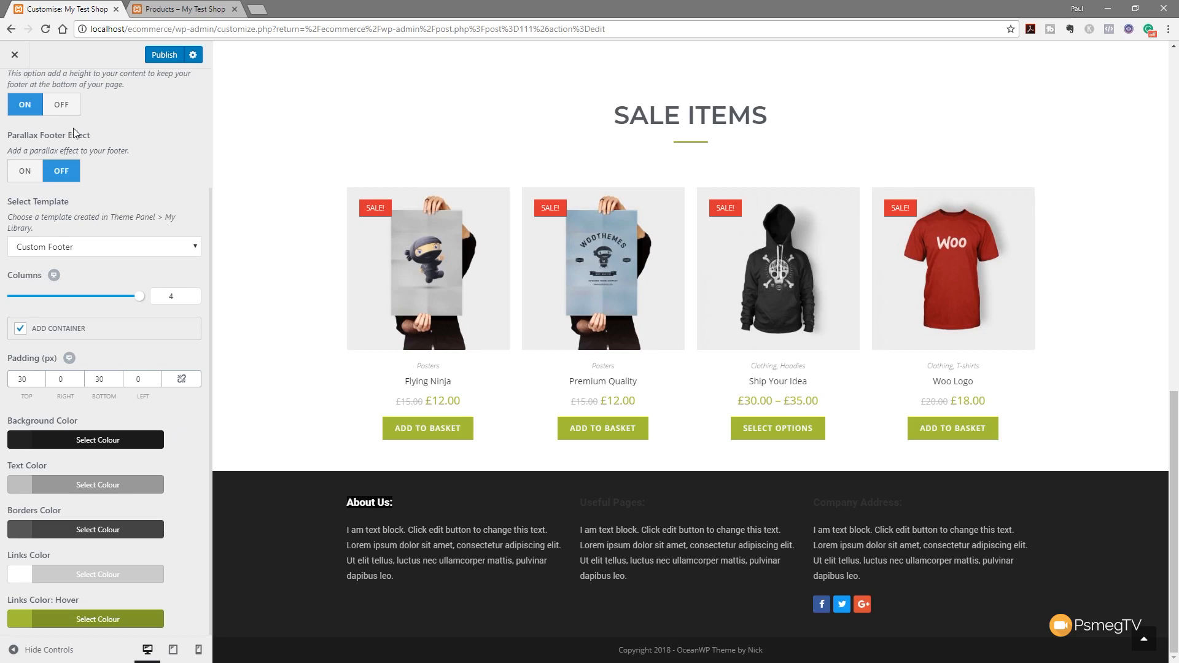
{"action": "scroll", "coordinate": [73, 245], "scroll_direction": "up", "scroll_amount": 3}
Append the rule '#footer h4 { color:white; }' to the Custom CSS
{"action": "left_click", "coordinate": [14, 91]}
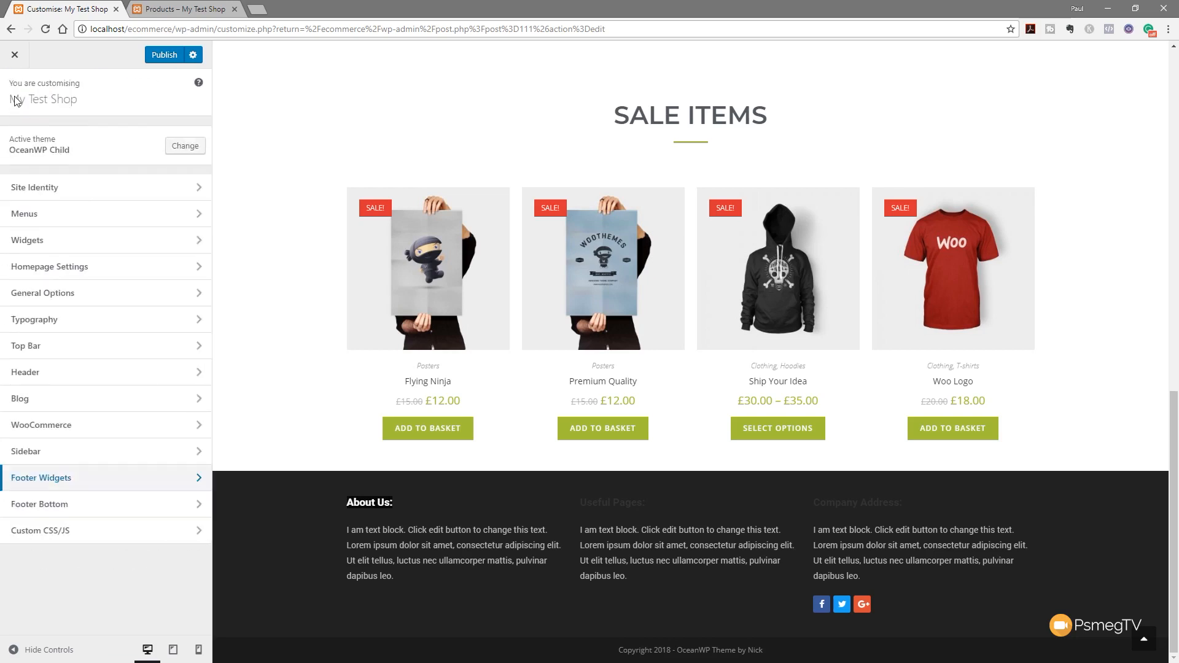
{"action": "left_click", "coordinate": [42, 532]}
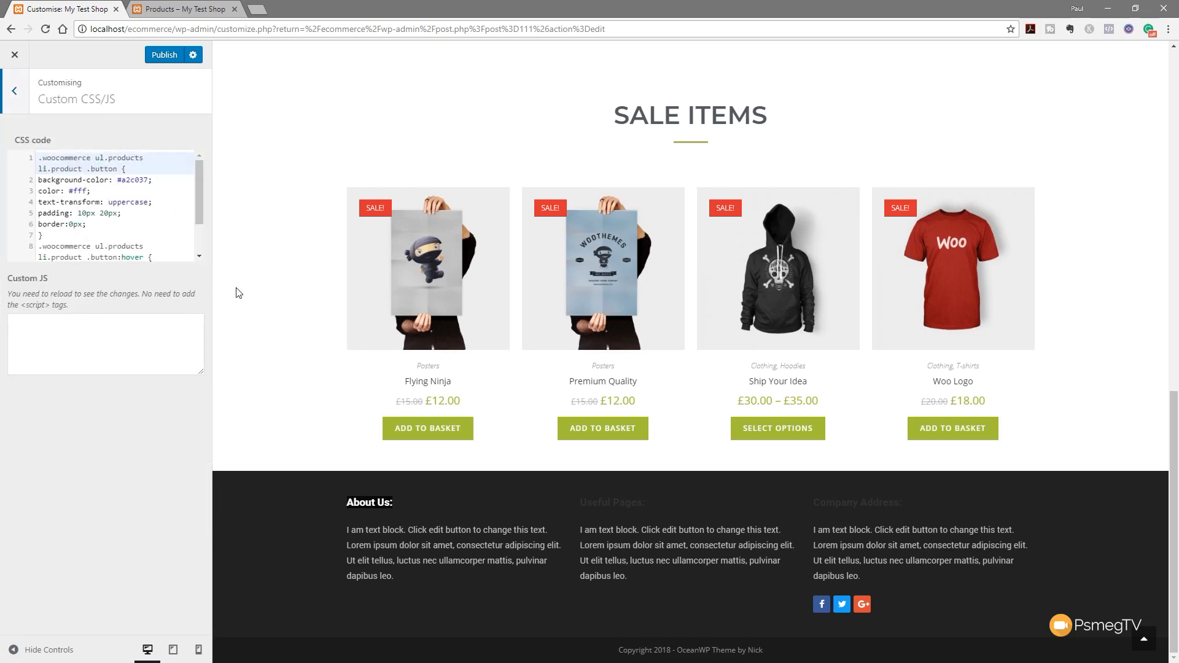
{"action": "left_click_drag", "start_coordinate": [202, 210], "coordinate": [199, 242]}
{"action": "left_click", "coordinate": [60, 257]}
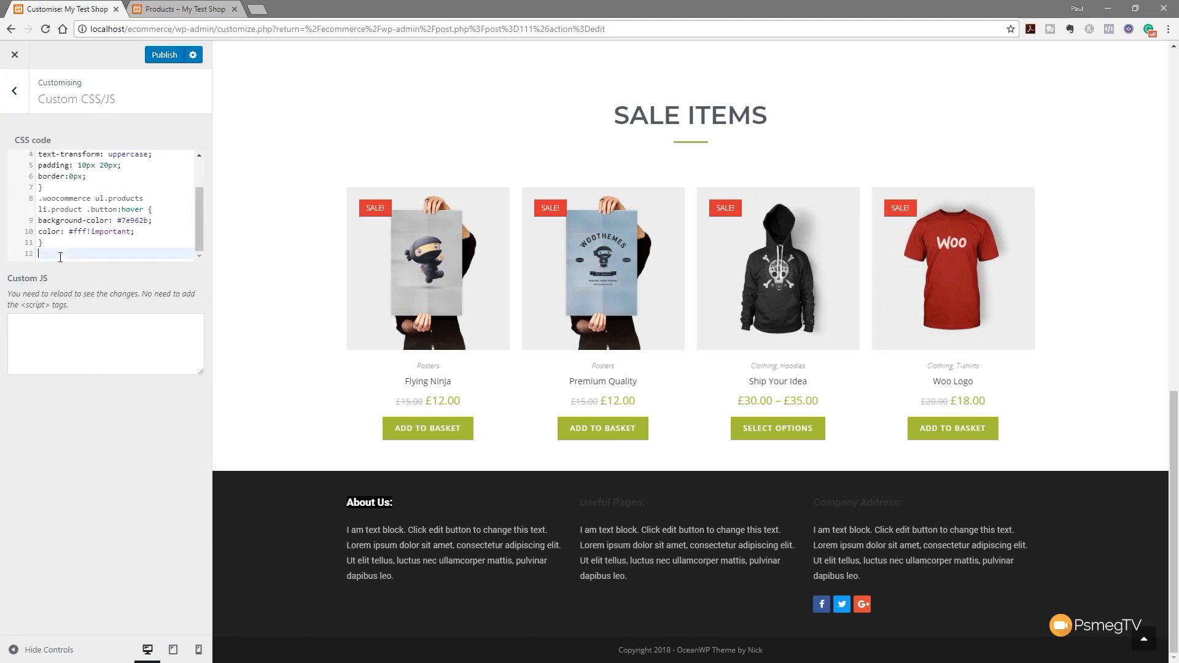
{"action": "type", "text": "#footer h4 {"}
{"action": "key", "text": "Return"}
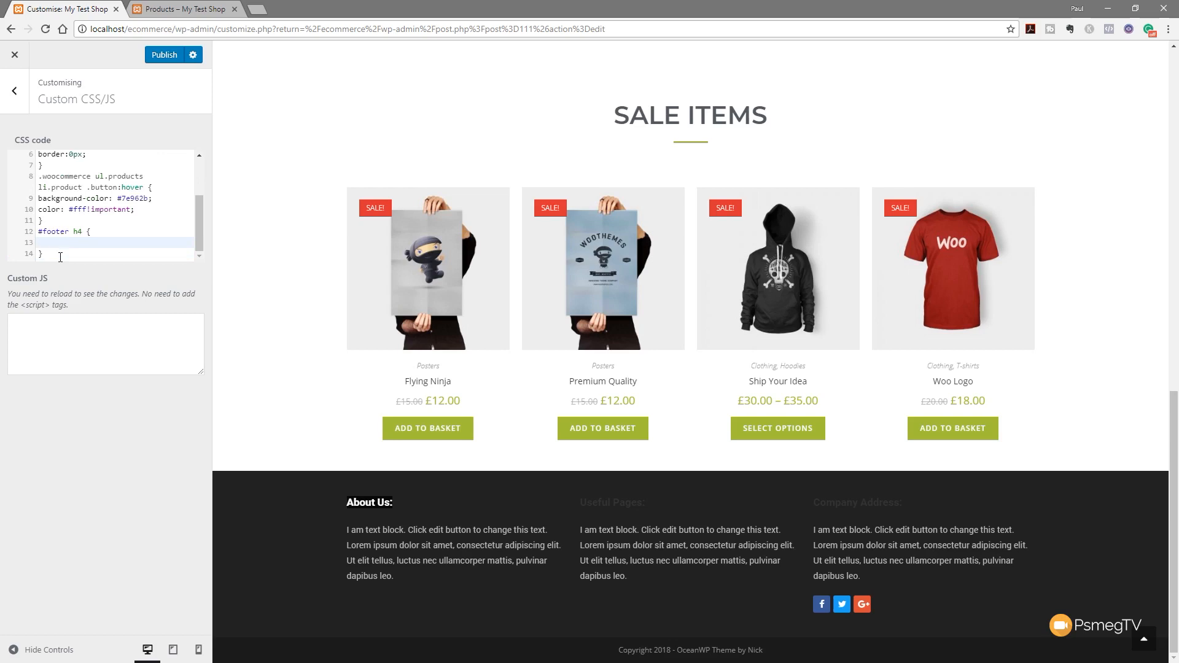
{"action": "type", "text": "color:white;"}
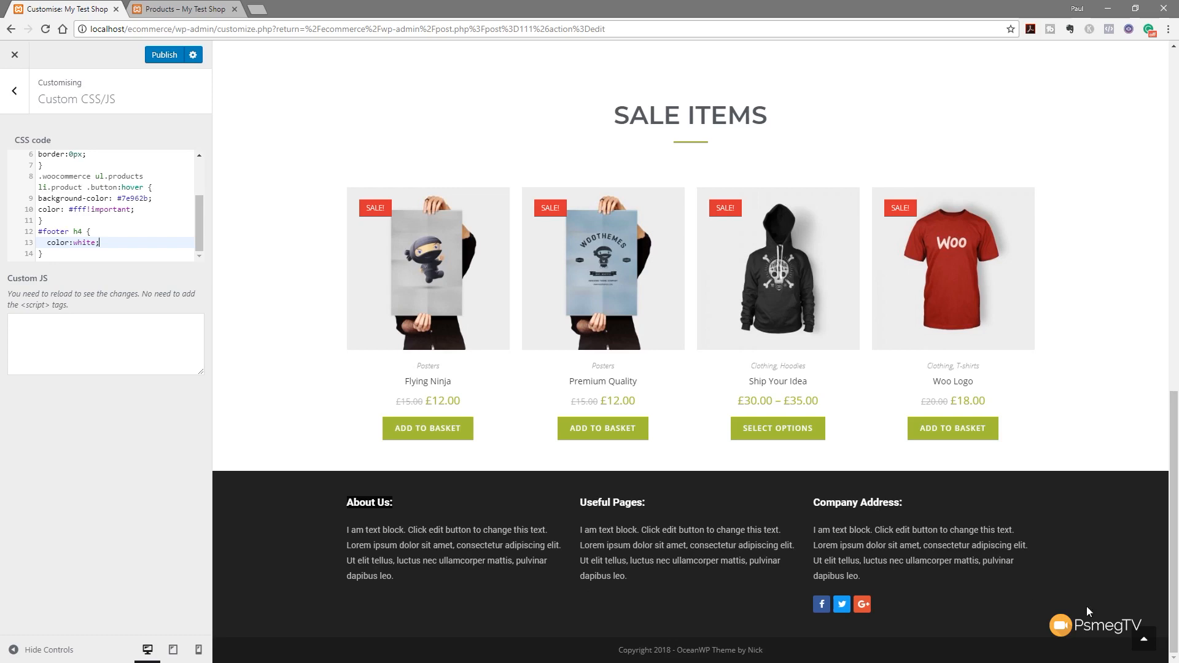
Publish the Customiser changes and return to the main settings sections
{"action": "left_click", "coordinate": [1144, 642]}
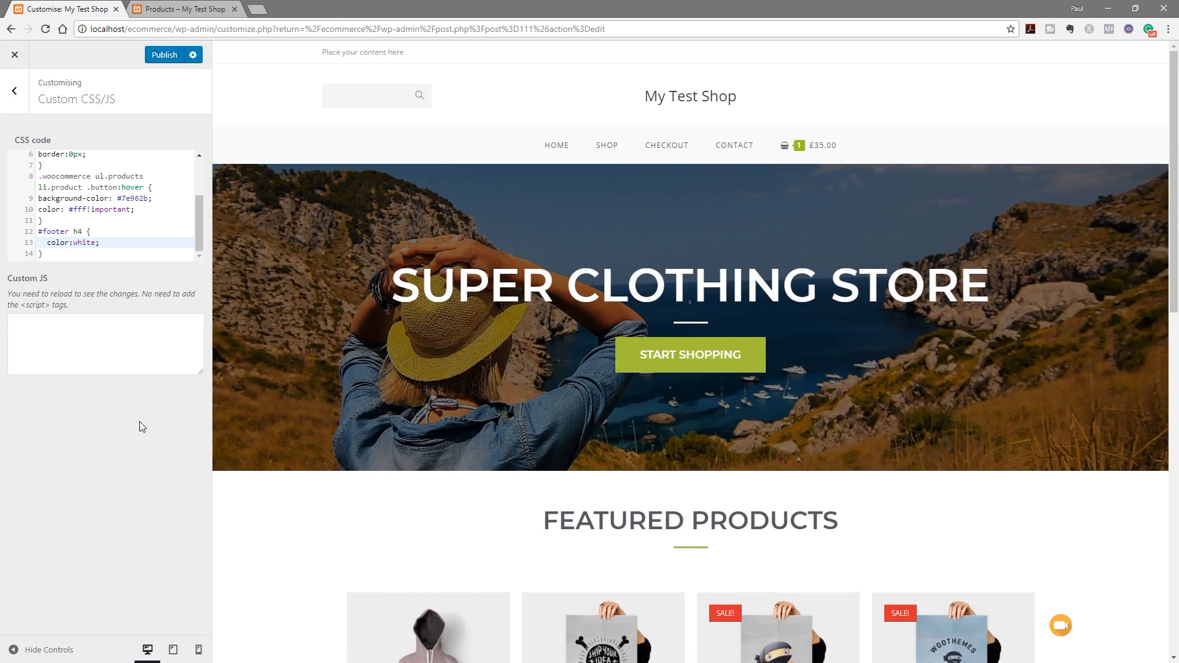
{"action": "left_click", "coordinate": [166, 55]}
{"action": "left_click", "coordinate": [15, 93]}
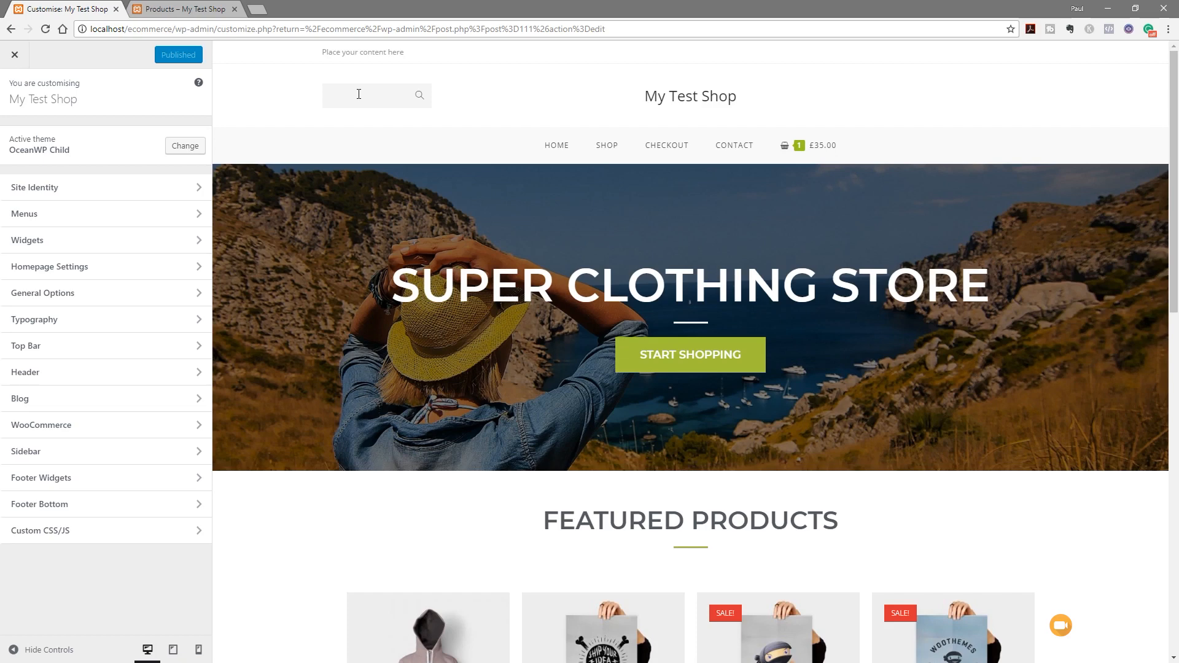
In General Options' general settings, limit search results to Products
{"action": "left_click", "coordinate": [31, 299]}
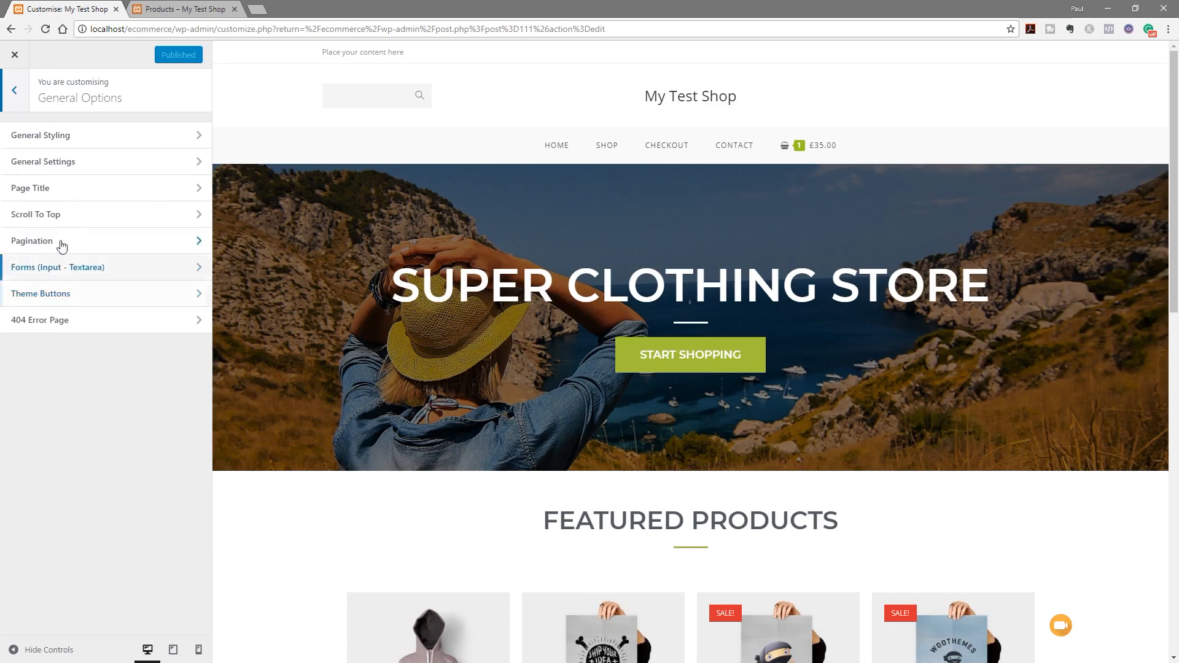
{"action": "left_click", "coordinate": [66, 170]}
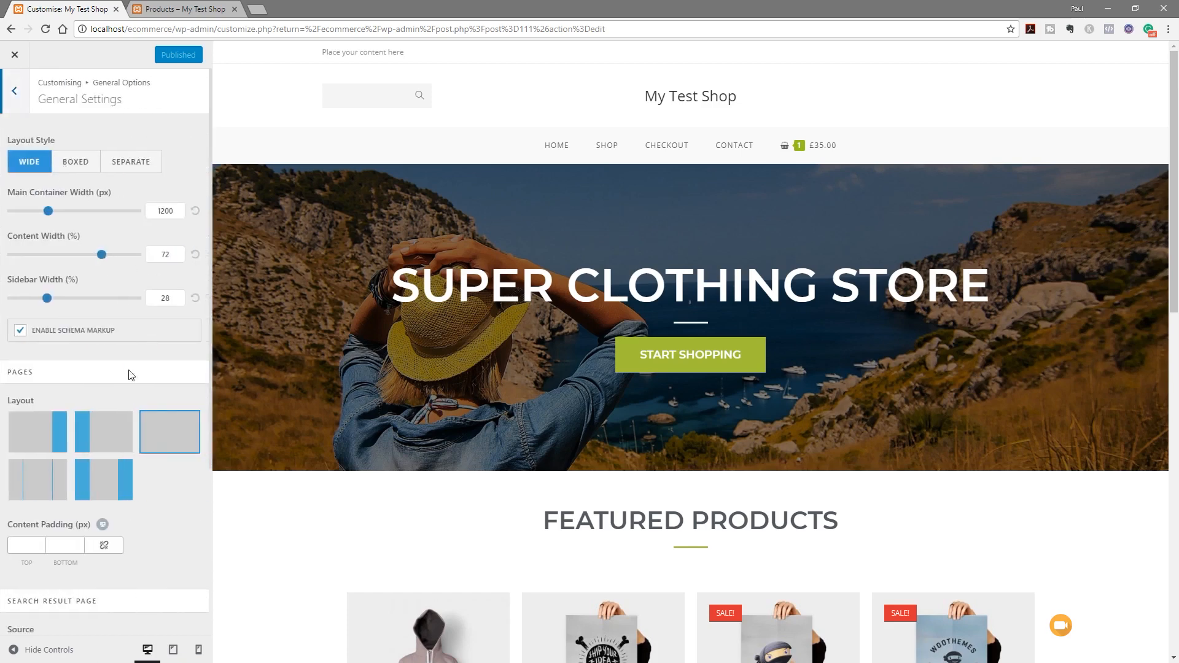
{"action": "scroll", "coordinate": [177, 528], "scroll_direction": "down", "scroll_amount": 4}
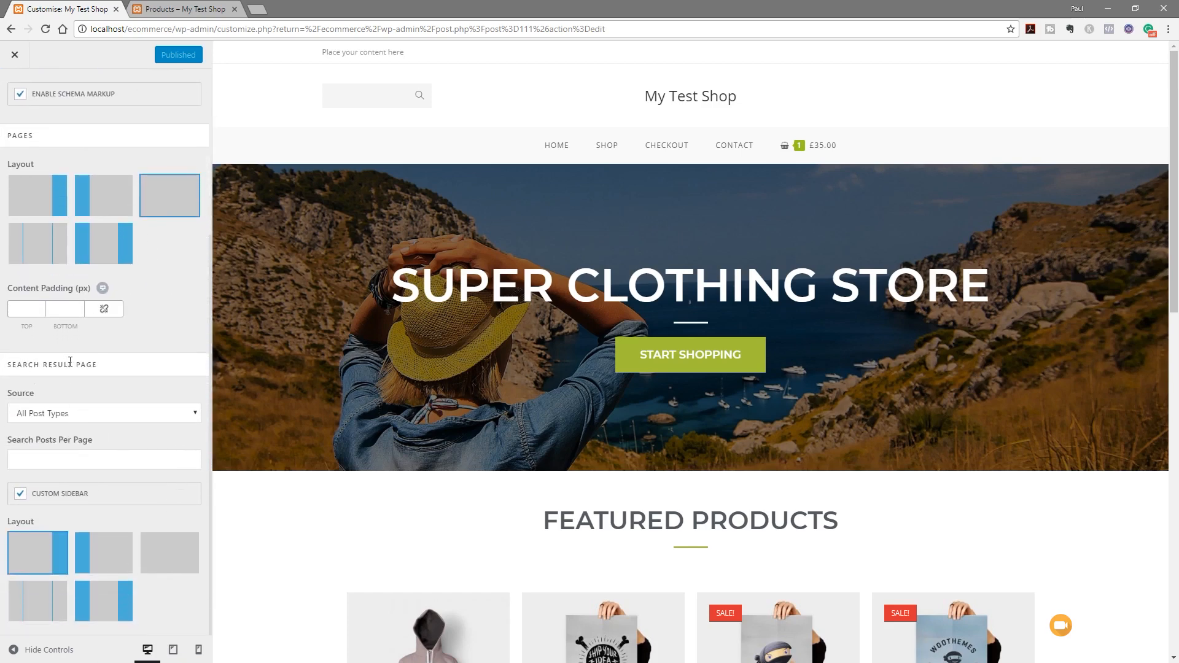
{"action": "left_click", "coordinate": [68, 416]}
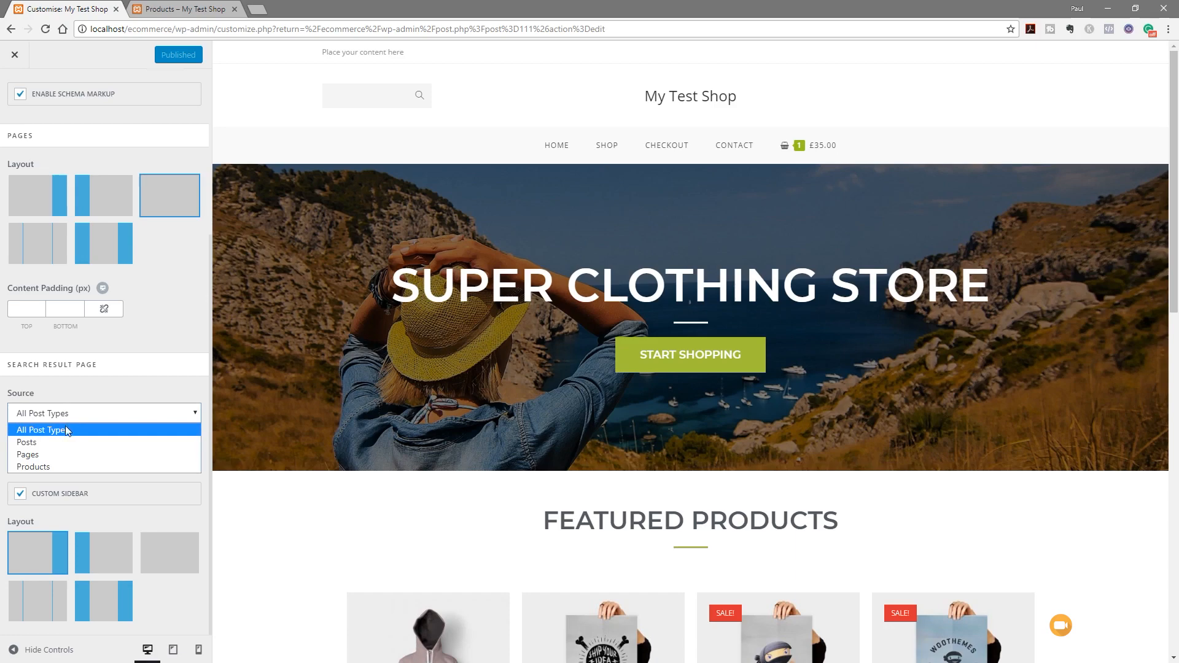
{"action": "left_click", "coordinate": [45, 468]}
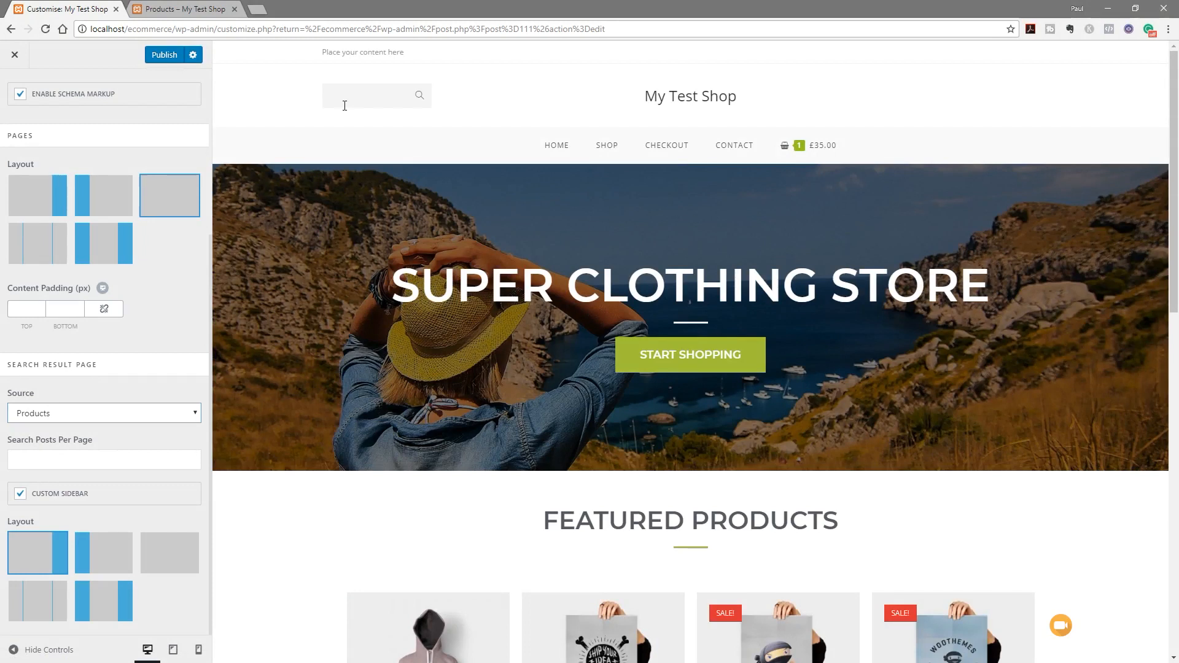
Publish the changes and go back to the General Options list
{"action": "left_click", "coordinate": [165, 55]}
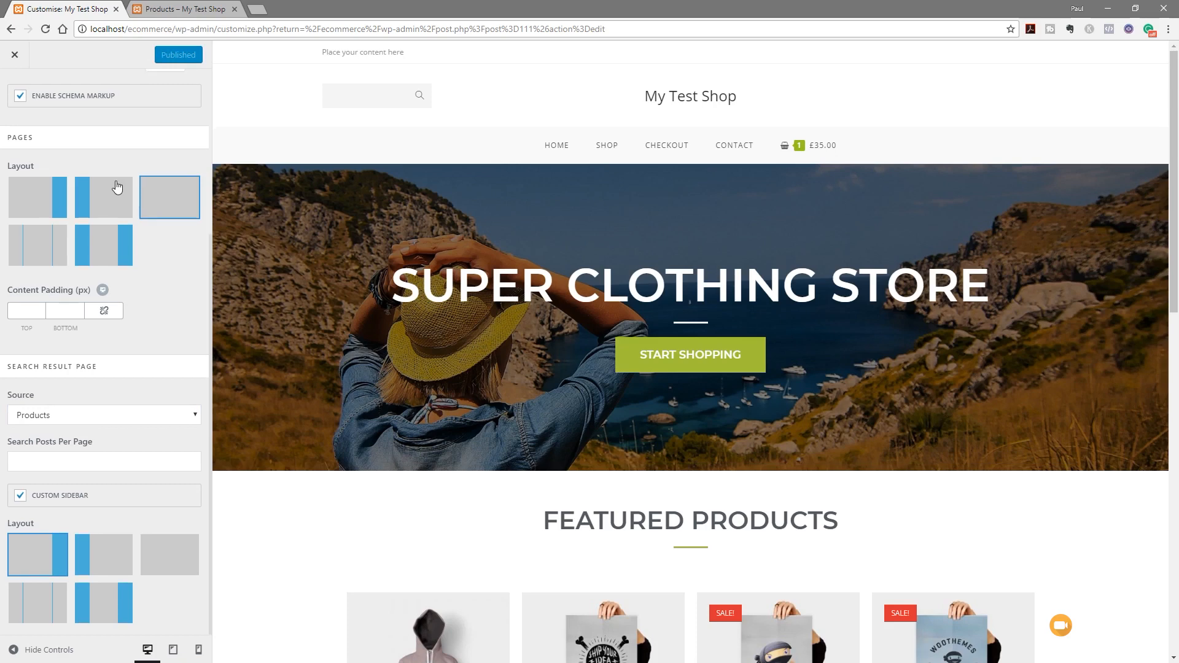
{"action": "scroll", "coordinate": [104, 178], "scroll_direction": "up", "scroll_amount": 4}
{"action": "left_click", "coordinate": [15, 91]}
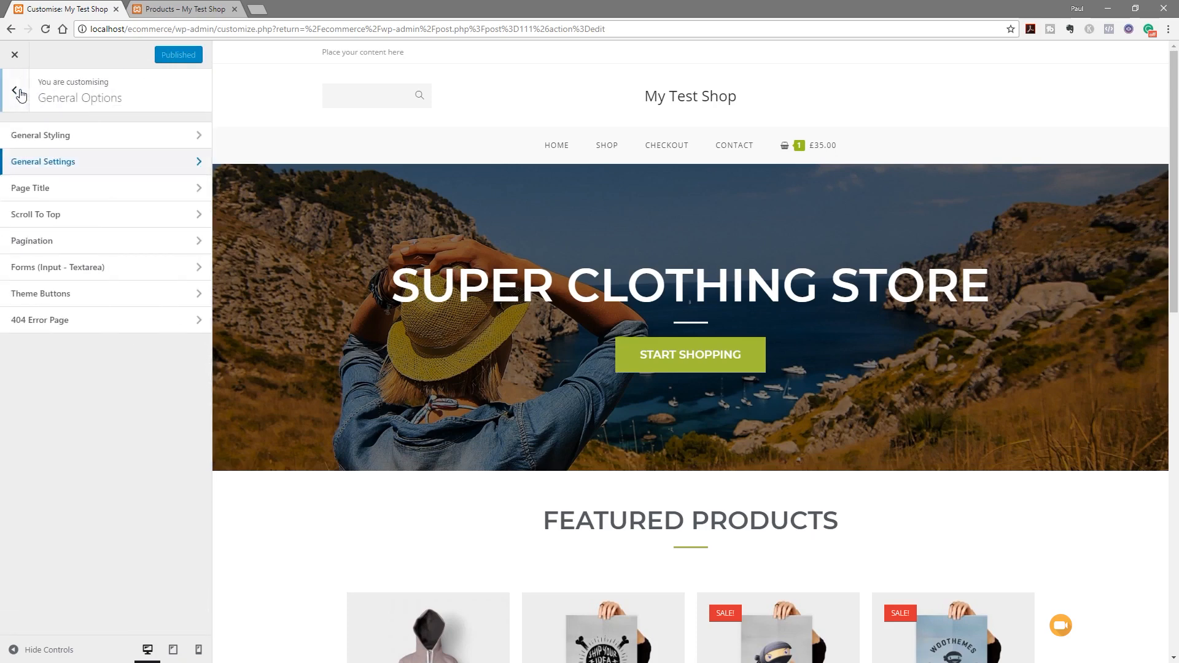
Close the Customiser and open Appearance > Menus
{"action": "left_click", "coordinate": [15, 57]}
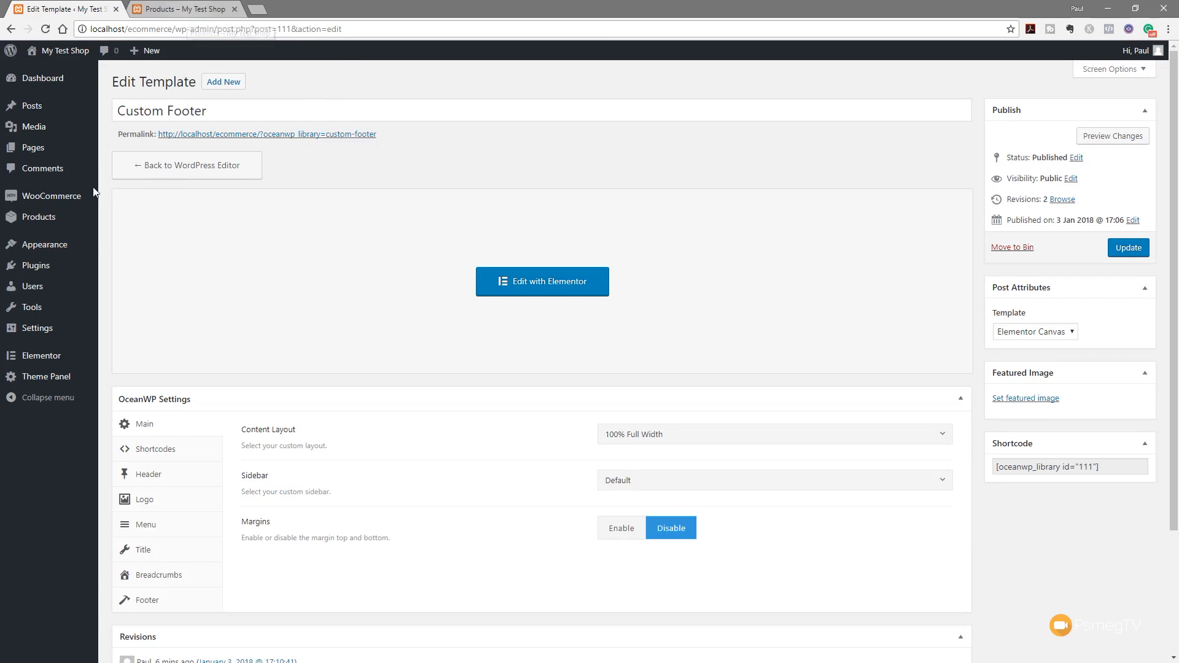
{"action": "mouse_move", "coordinate": [27, 245]}
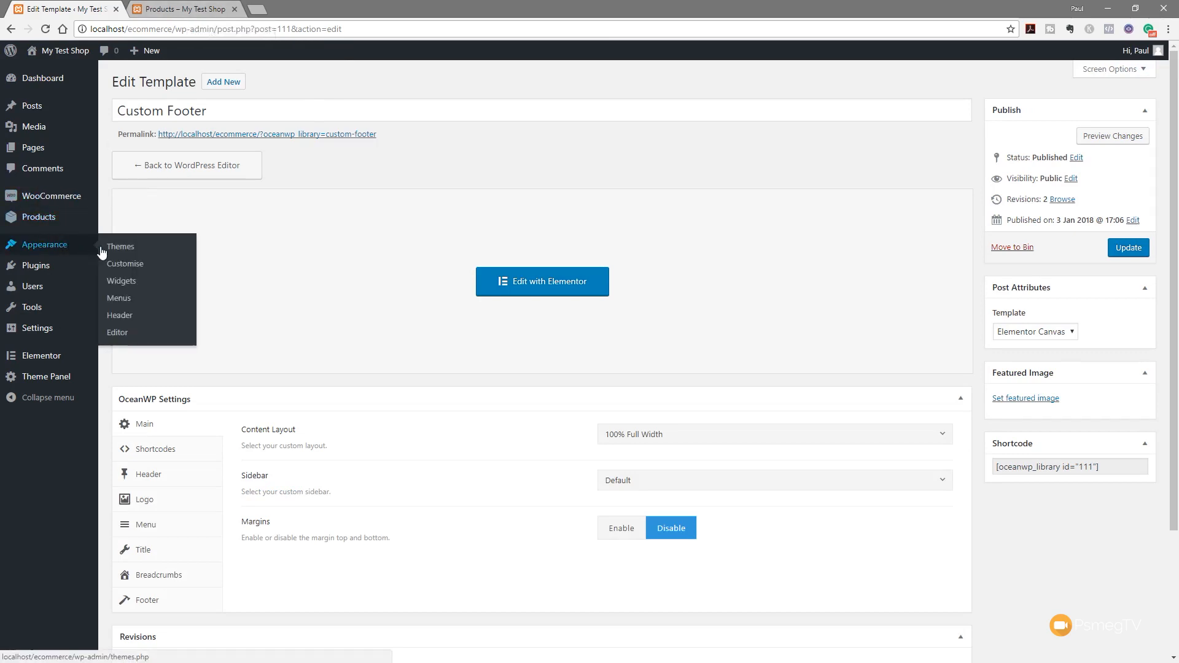
{"action": "left_click", "coordinate": [126, 299]}
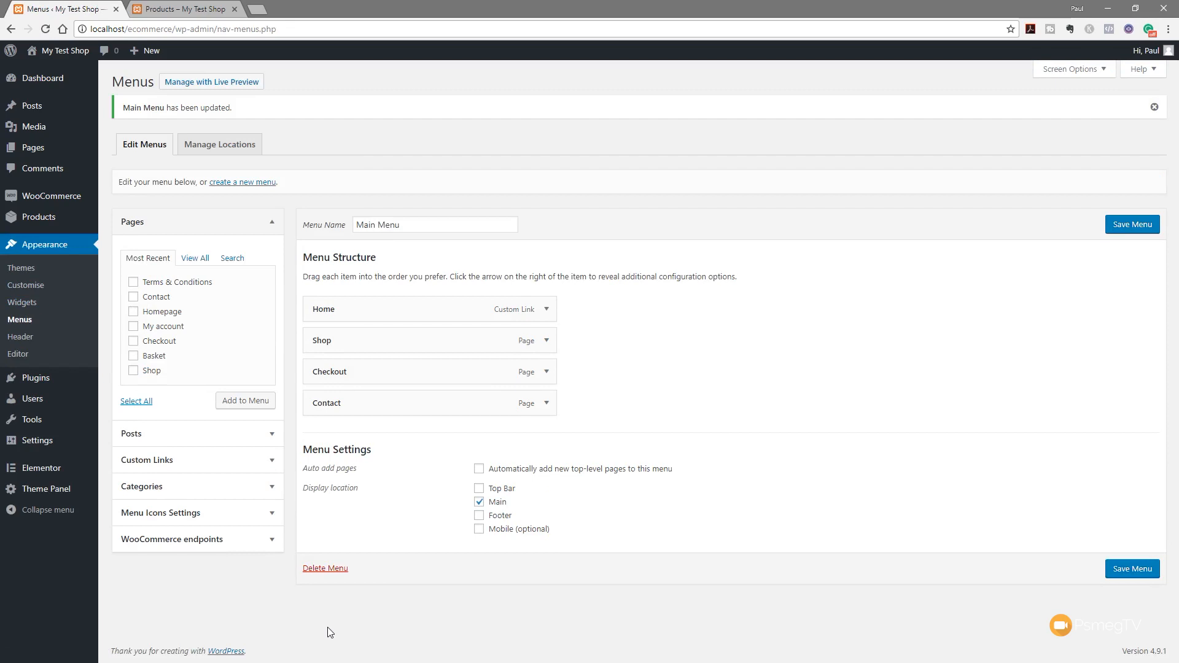
Create a new menu named 'Account Menu'
{"action": "left_click", "coordinate": [243, 183]}
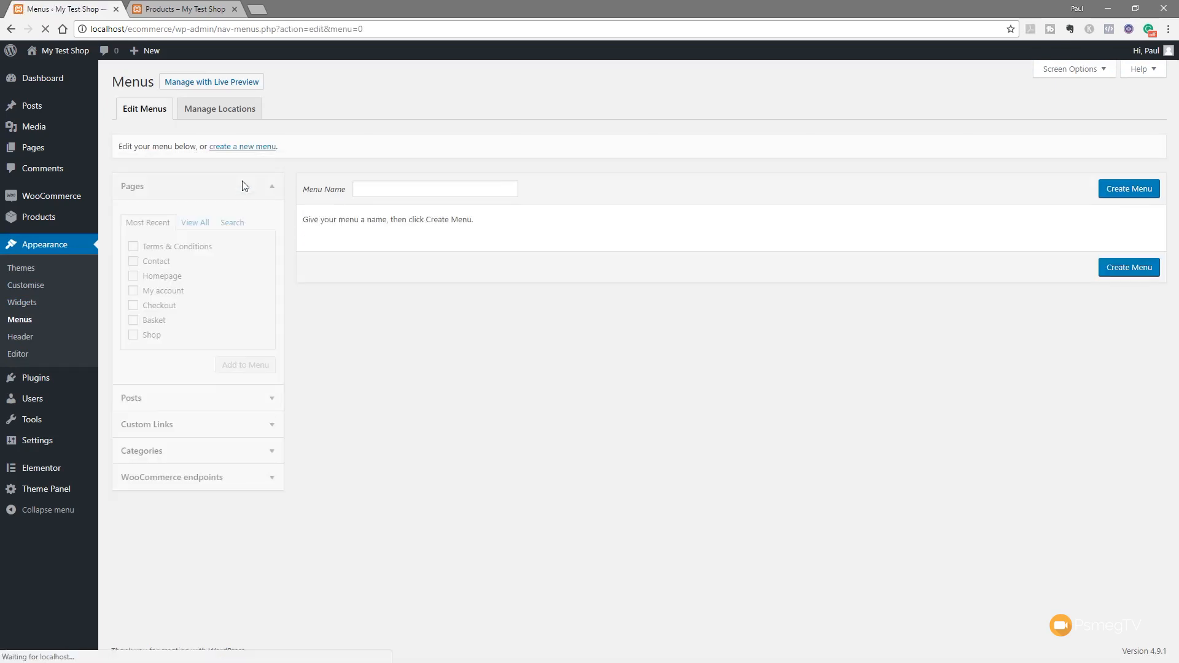
{"action": "left_click", "coordinate": [408, 189]}
{"action": "type", "text": "Account Menu"}
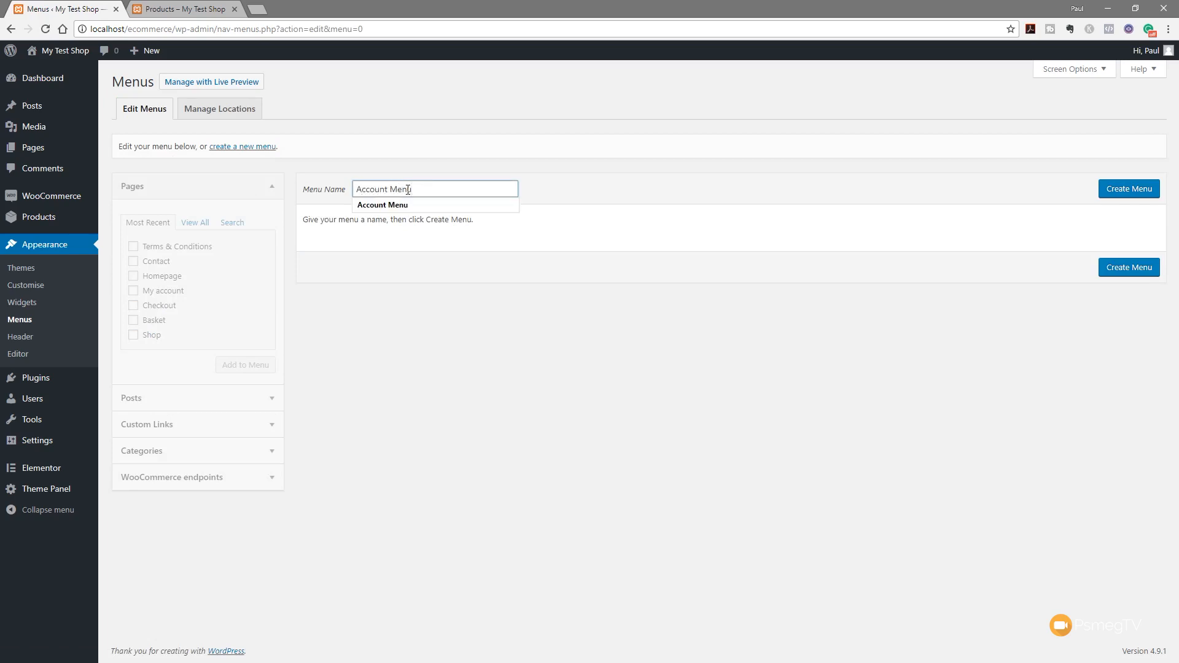
{"action": "left_click", "coordinate": [520, 352]}
{"action": "left_click", "coordinate": [1132, 188]}
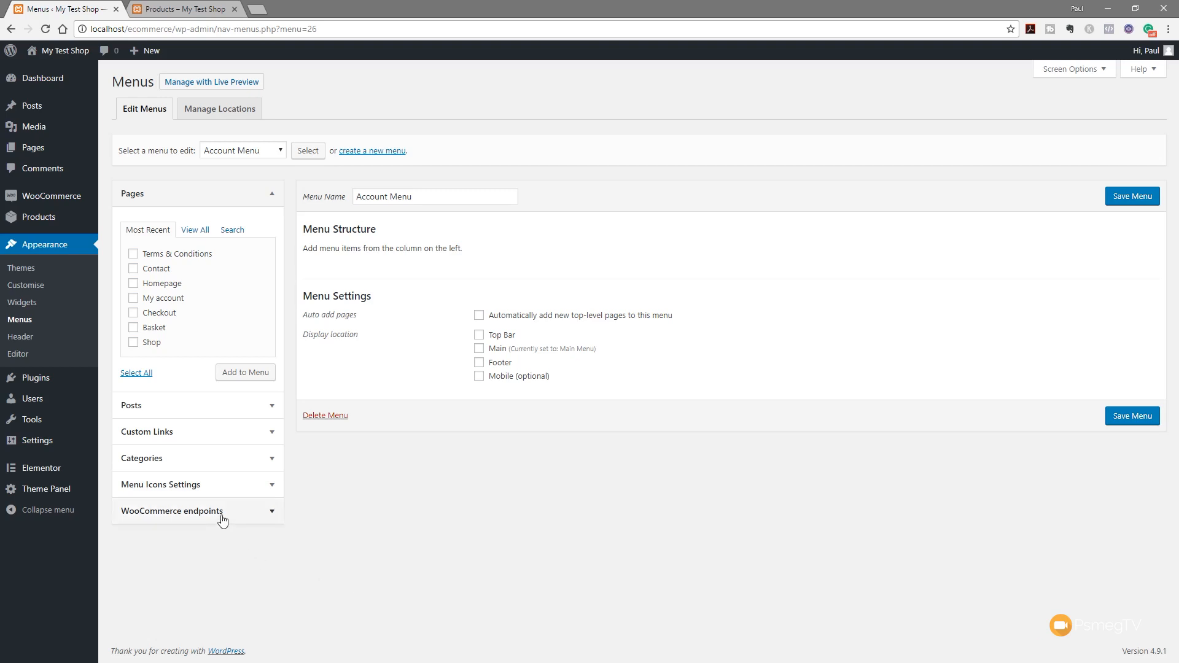
Expand the WooCommerce endpoints list and glance at the Screen Options
{"action": "left_click", "coordinate": [270, 514]}
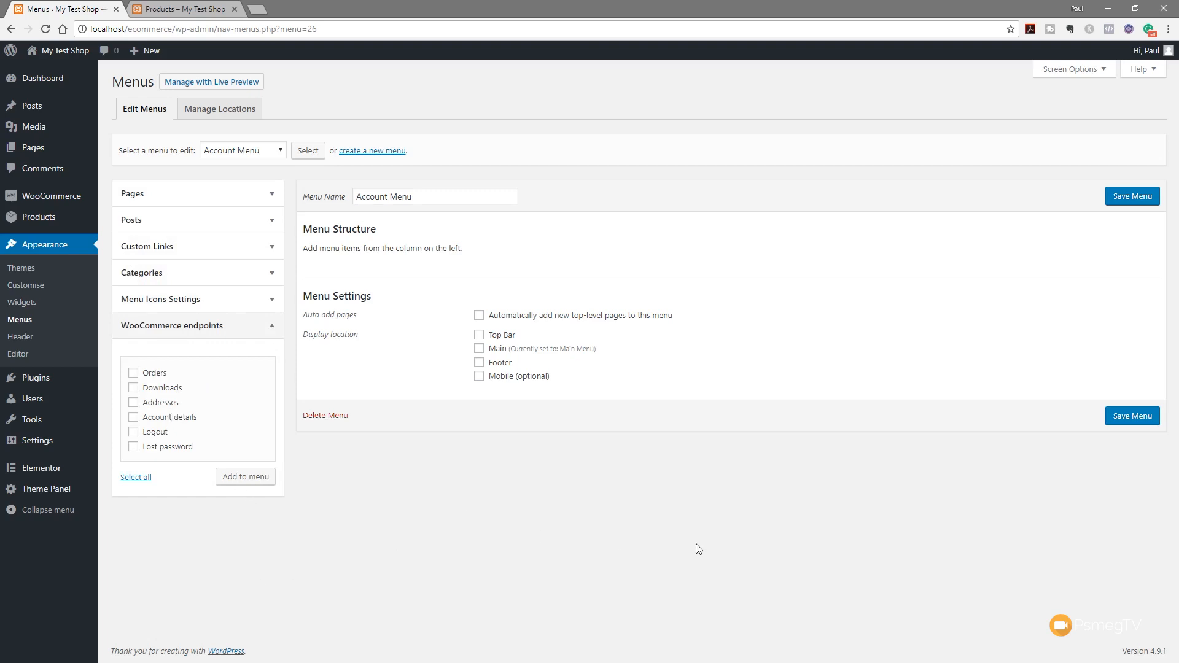
{"action": "left_click", "coordinate": [1097, 72]}
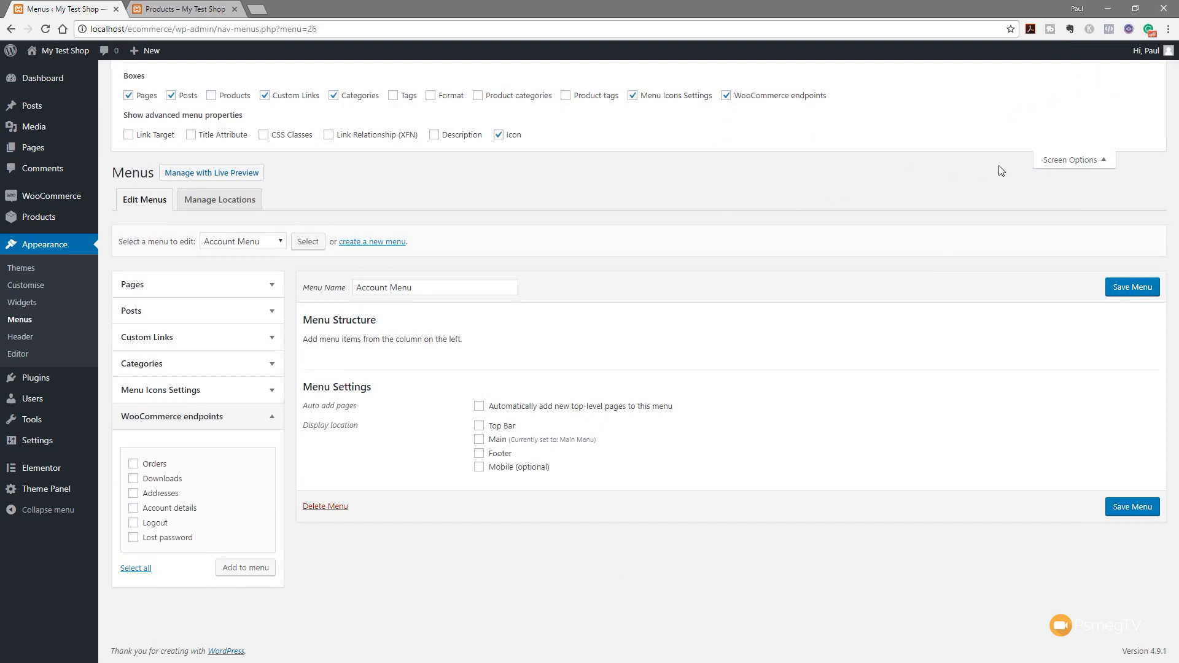
{"action": "left_click", "coordinate": [1074, 161]}
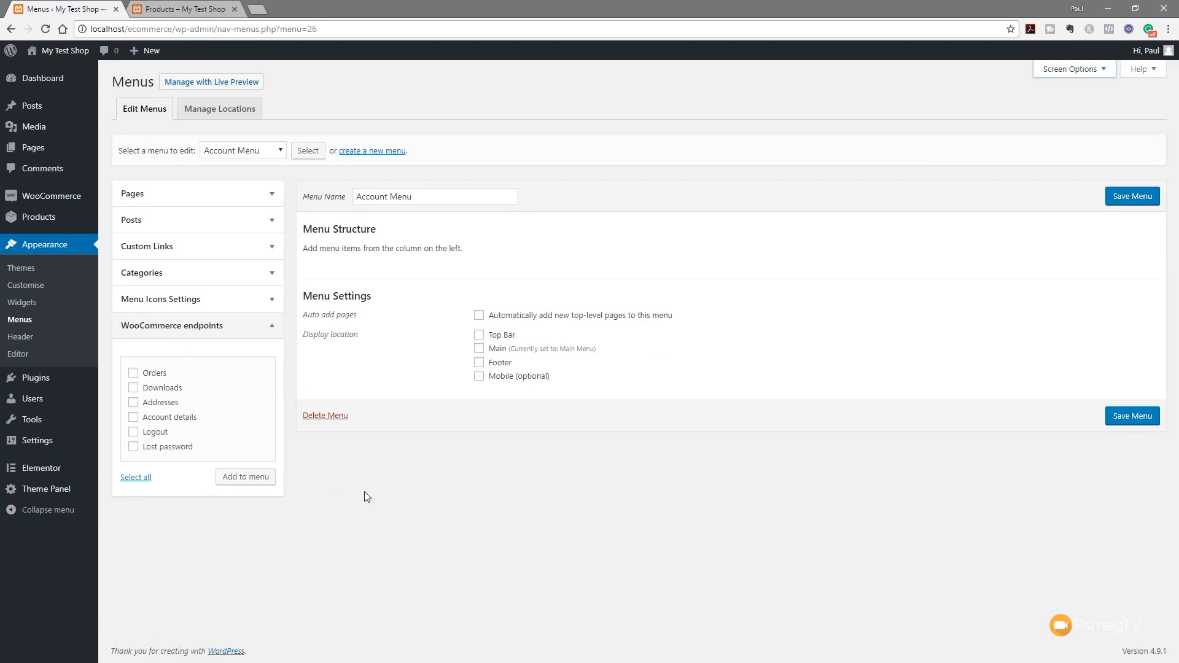
Add the Orders, Addresses, Account details, Logout and Lost password endpoints to the Account Menu
{"action": "left_click", "coordinate": [153, 375]}
{"action": "left_click", "coordinate": [153, 390]}
{"action": "left_click", "coordinate": [154, 404]}
{"action": "left_click", "coordinate": [153, 421]}
{"action": "left_click", "coordinate": [156, 434]}
{"action": "left_click", "coordinate": [158, 448]}
{"action": "left_click", "coordinate": [164, 390]}
{"action": "left_click", "coordinate": [248, 482]}
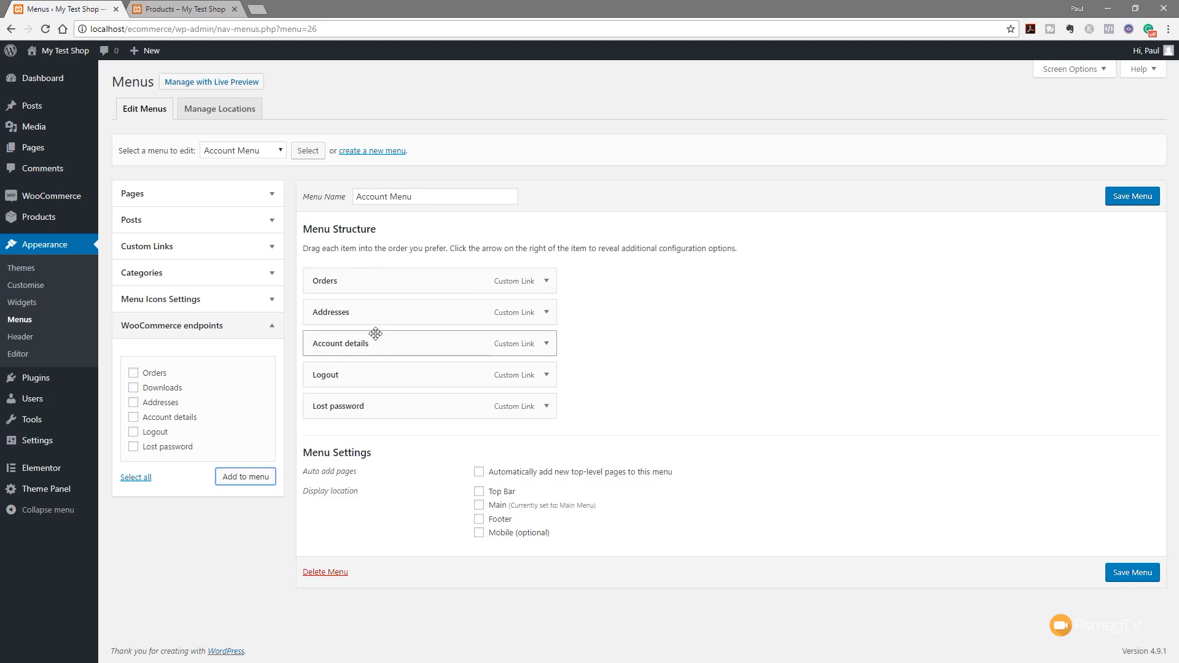
Reorder the menu: Addresses first, then Account details, with Lost password above Logout
{"action": "left_click_drag", "start_coordinate": [373, 312], "coordinate": [377, 274]}
{"action": "left_click_drag", "start_coordinate": [363, 337], "coordinate": [367, 314]}
{"action": "left_click_drag", "start_coordinate": [363, 406], "coordinate": [374, 375]}
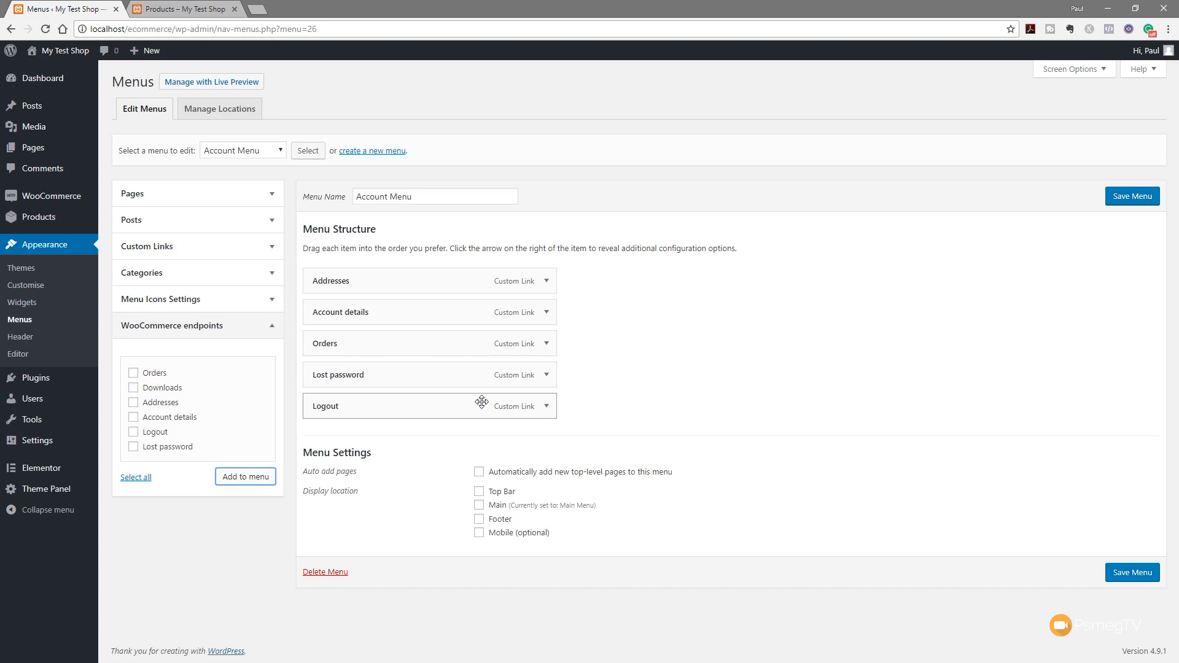
Add a custom '#' link labelled Account on top, assign the menu to Top Bar, and save
{"action": "left_click", "coordinate": [168, 251]}
{"action": "left_click_drag", "start_coordinate": [228, 290], "coordinate": [161, 289]}
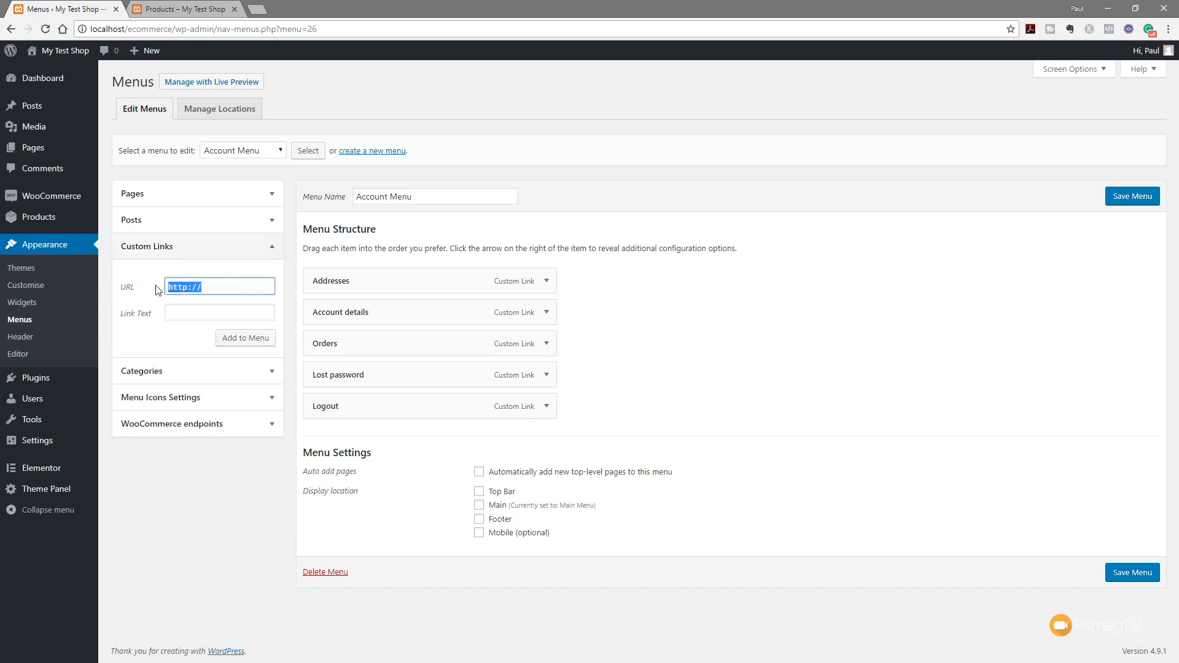
{"action": "type", "text": "#"}
{"action": "left_click", "coordinate": [205, 310]}
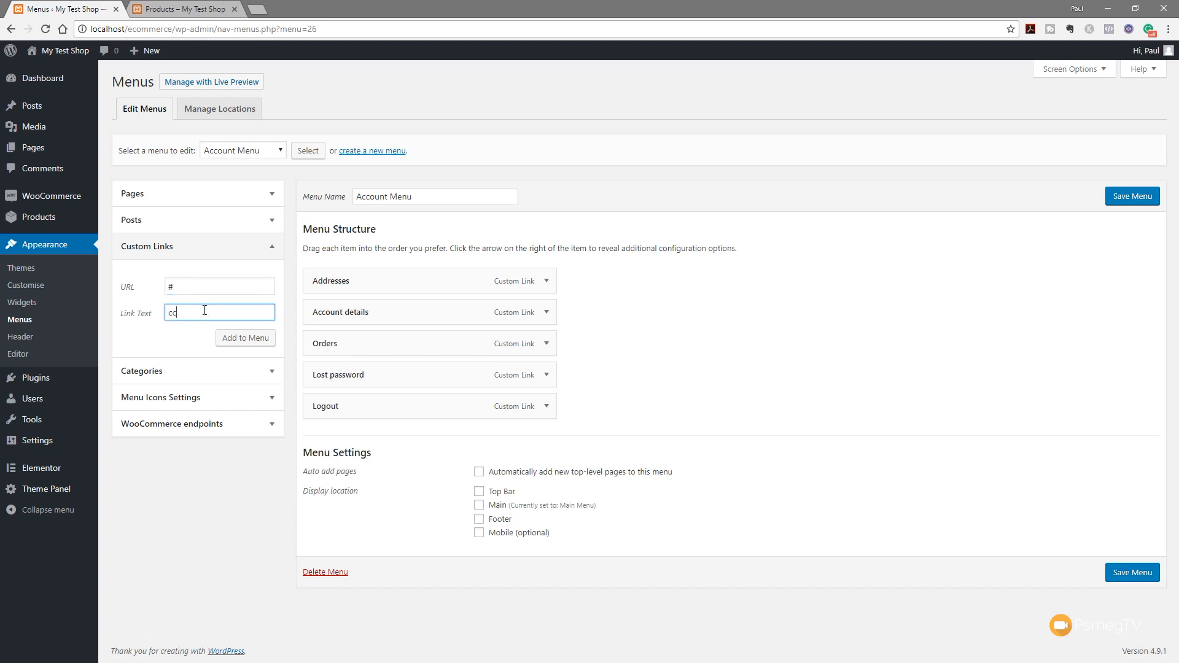
{"action": "type", "text": "Account"}
{"action": "left_click", "coordinate": [260, 342]}
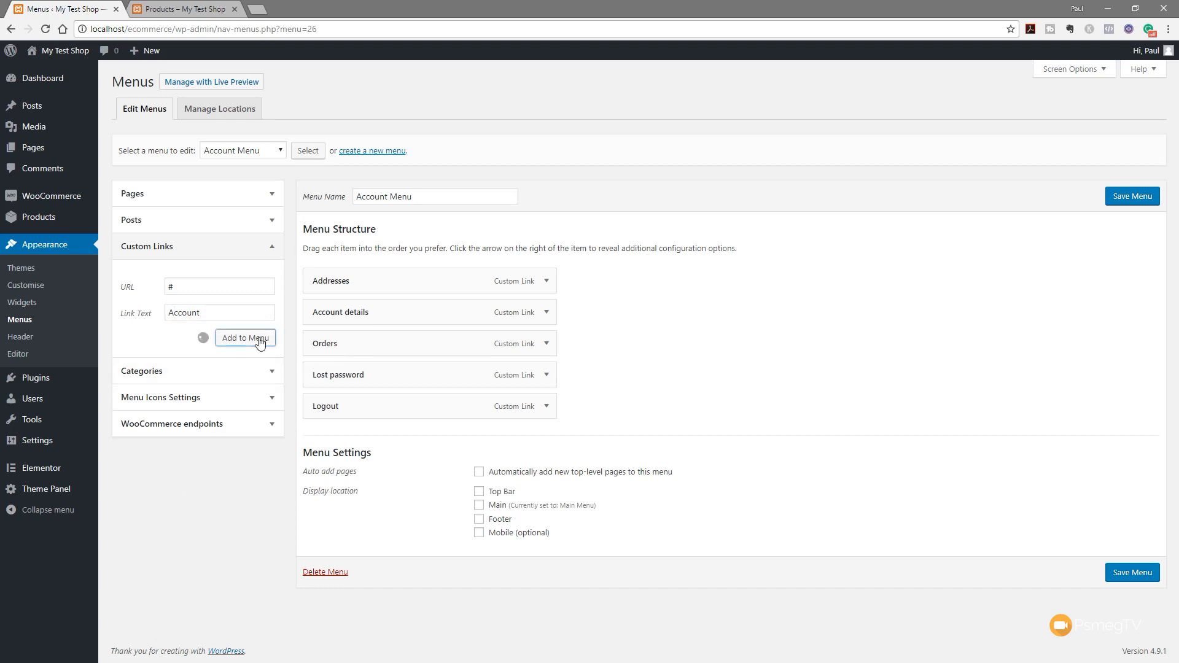
{"action": "mouse_move", "coordinate": [424, 439]}
{"action": "left_mouse_down"}
{"action": "mouse_move", "coordinate": [426, 270]}
{"action": "mouse_move", "coordinate": [359, 314]}
{"action": "mouse_move", "coordinate": [396, 314]}
{"action": "mouse_move", "coordinate": [388, 378]}
{"action": "mouse_move", "coordinate": [420, 436]}
{"action": "left_mouse_up"}
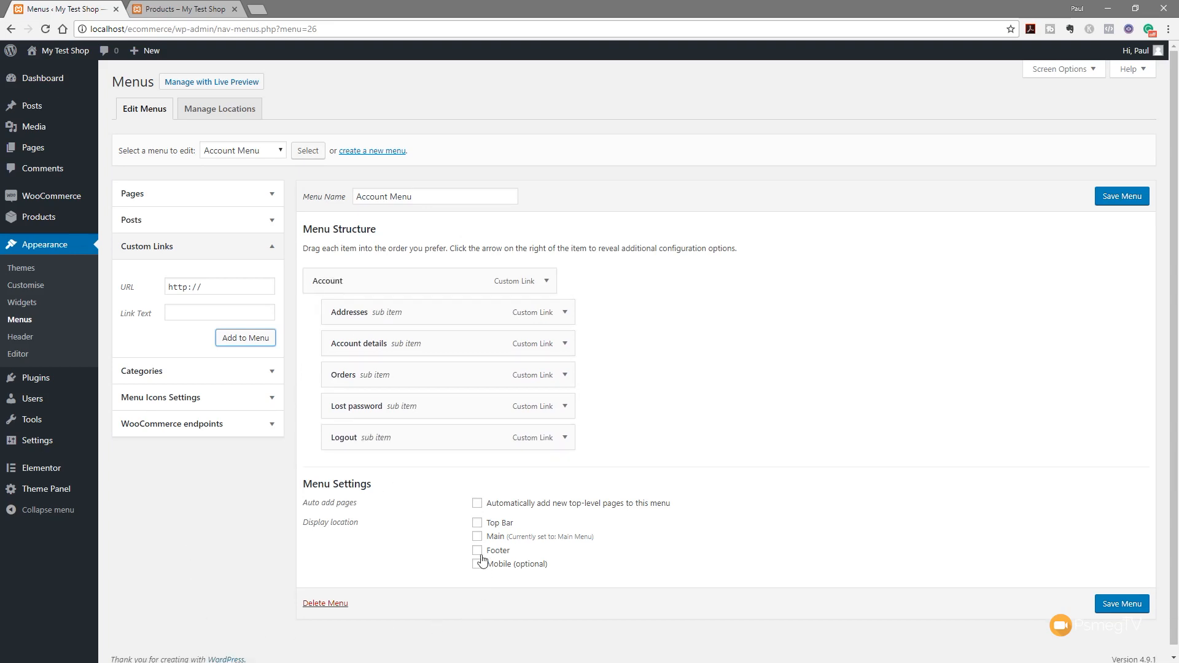
{"action": "left_click", "coordinate": [478, 526]}
{"action": "left_click", "coordinate": [1119, 606]}
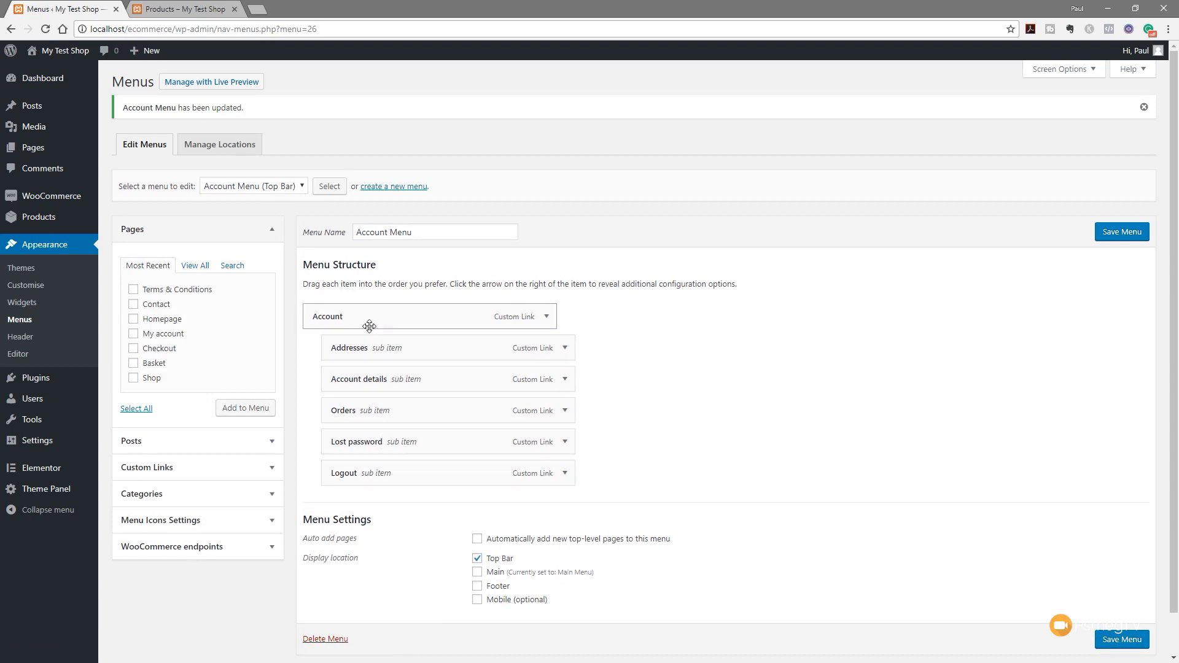
{"action": "left_click", "coordinate": [184, 8]}
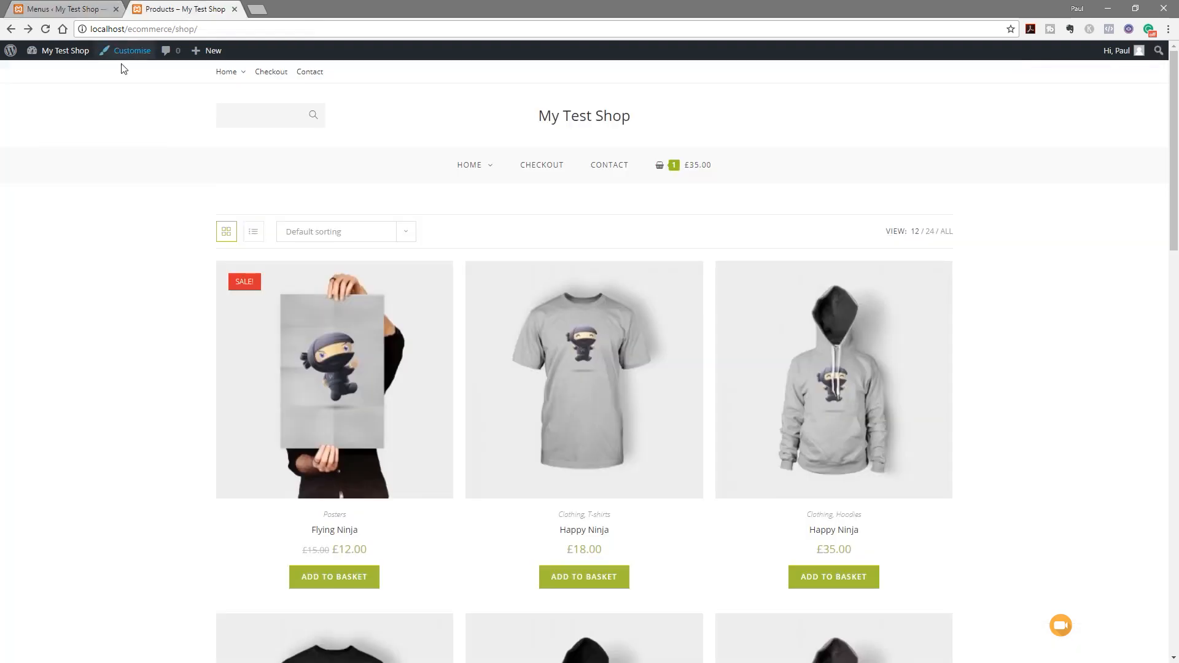
{"action": "left_click", "coordinate": [45, 29]}
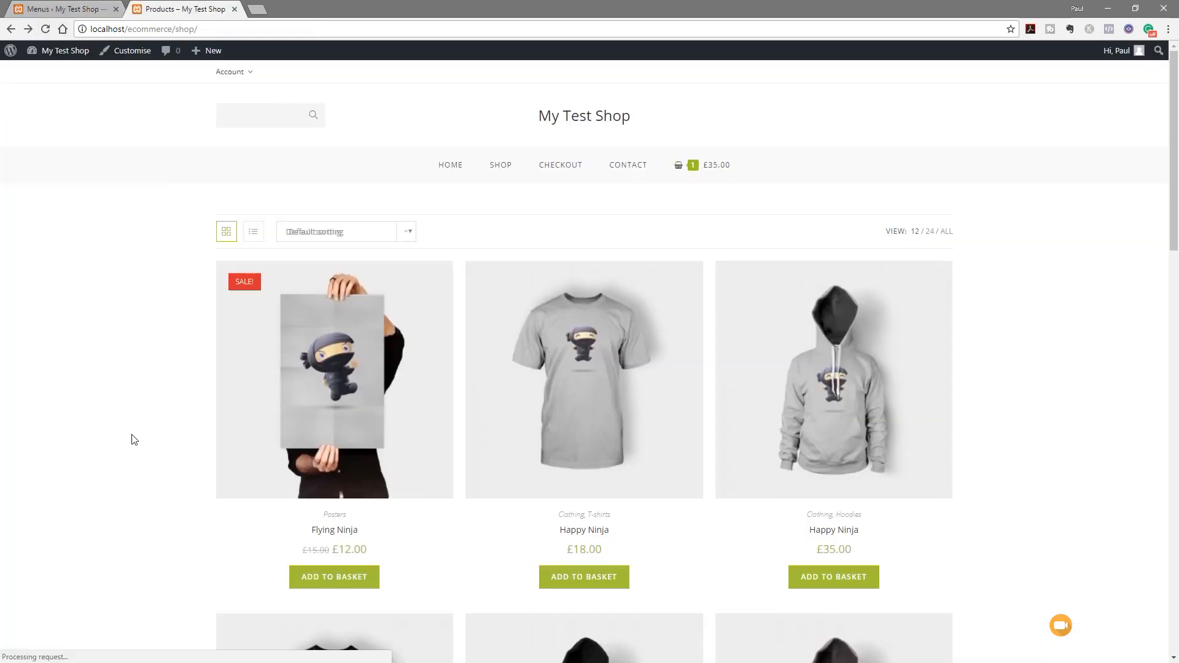
{"action": "mouse_move", "coordinate": [250, 74]}
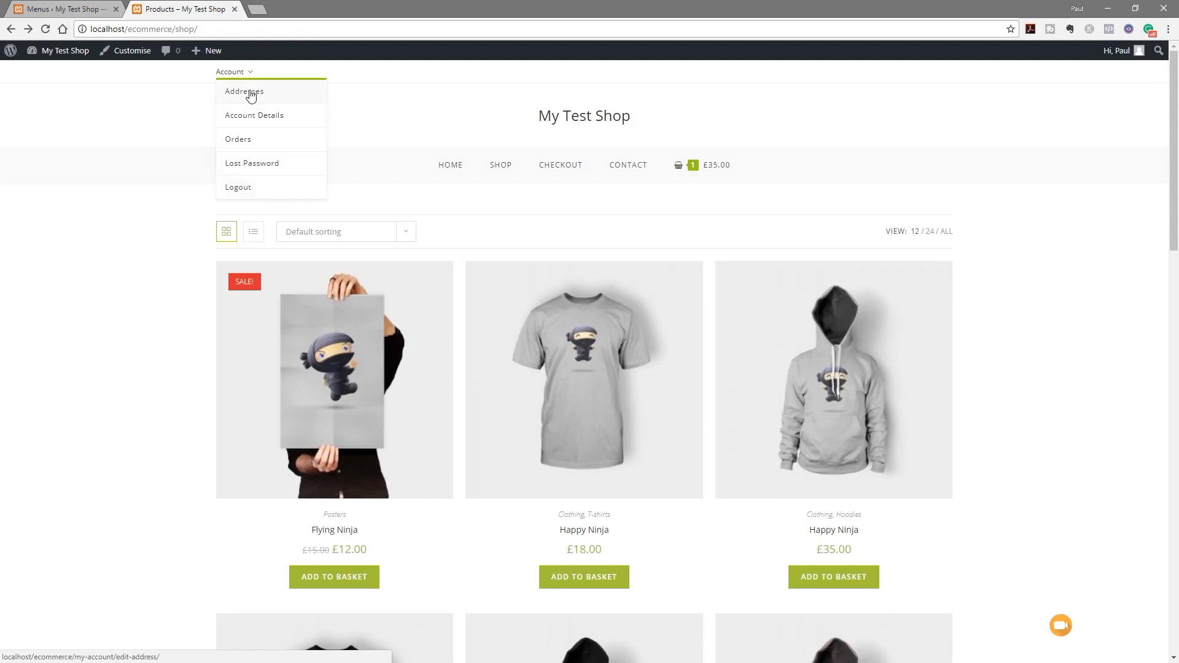
{"action": "left_click", "coordinate": [251, 94]}
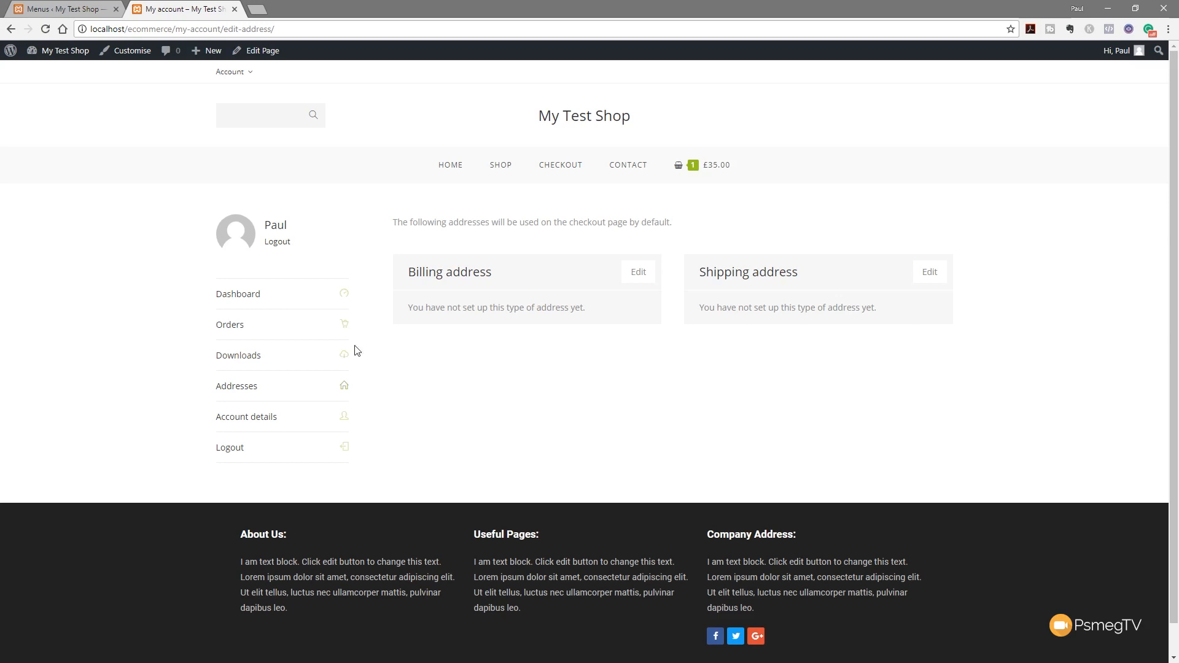
{"action": "mouse_move", "coordinate": [249, 75]}
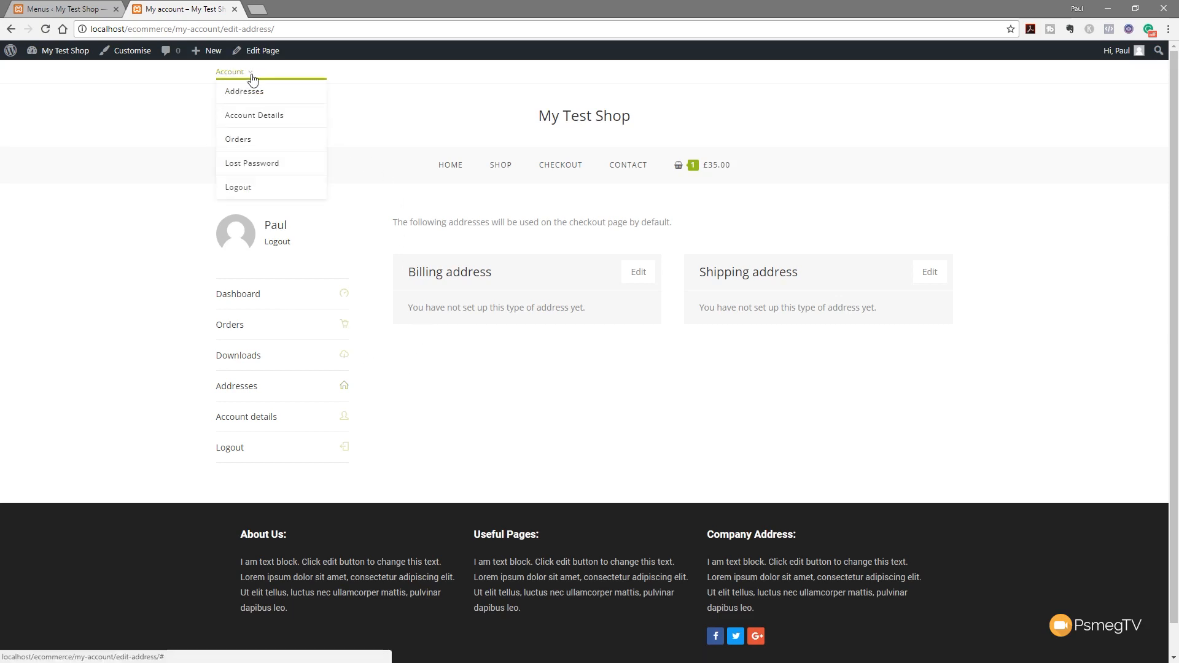
{"action": "left_click", "coordinate": [253, 142]}
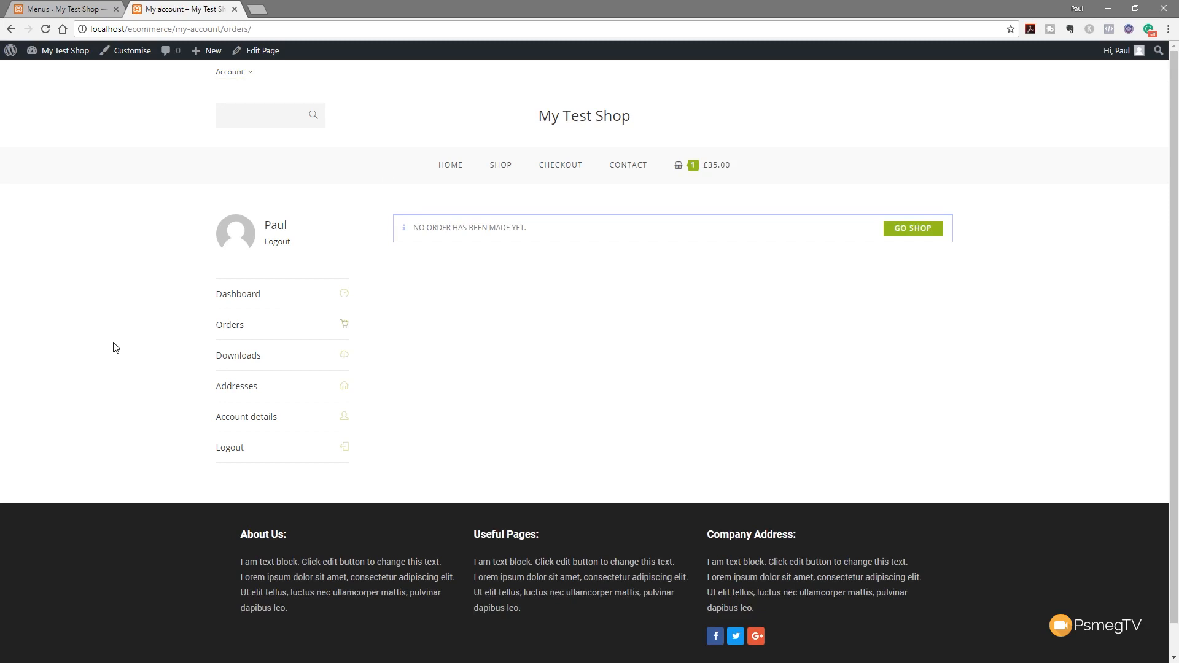
{"action": "mouse_move", "coordinate": [236, 79]}
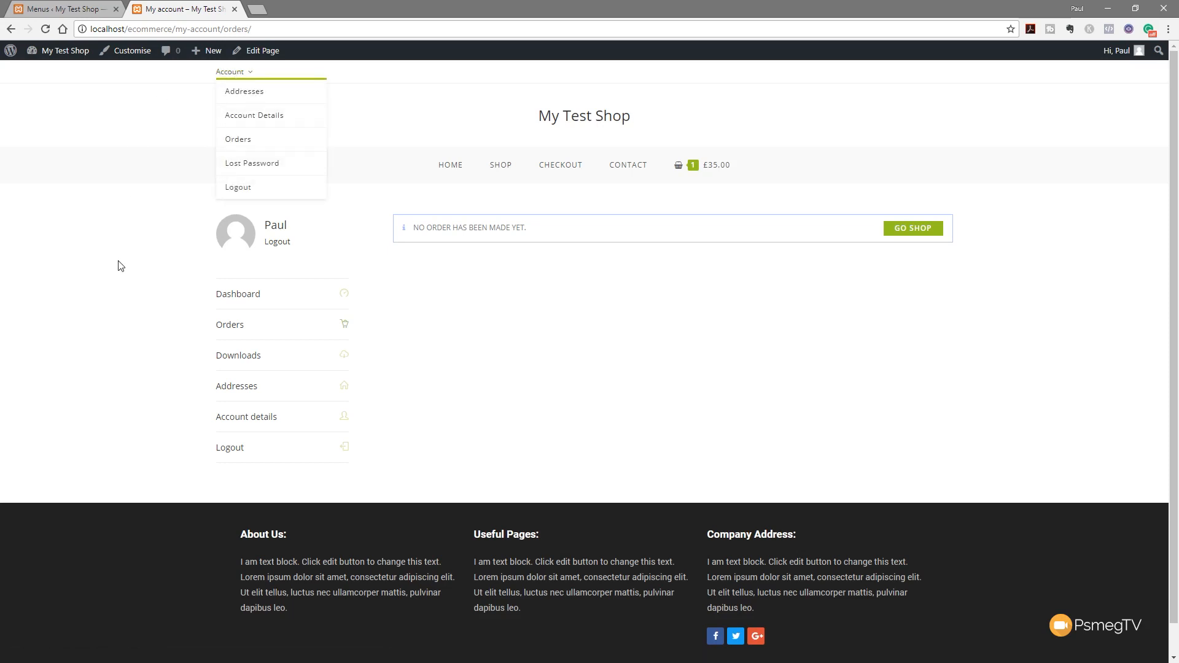
{"action": "left_click", "coordinate": [86, 14]}
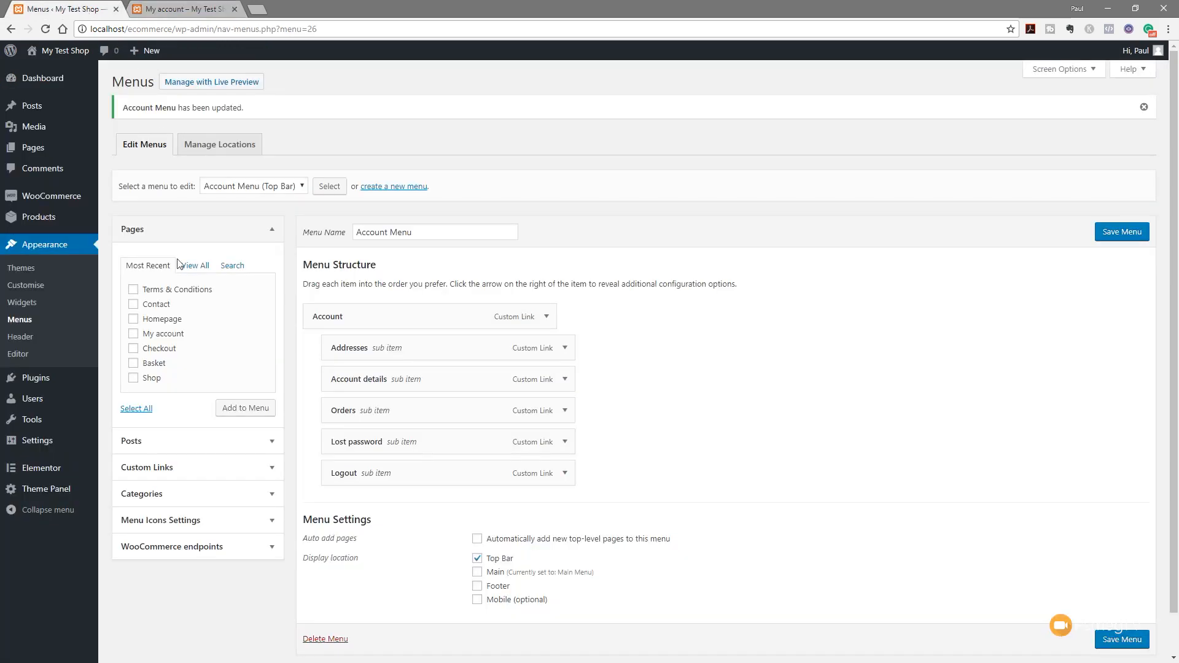
In the Customizer's Top Bar settings, paste a new green link hover colour
{"action": "left_click", "coordinate": [18, 288]}
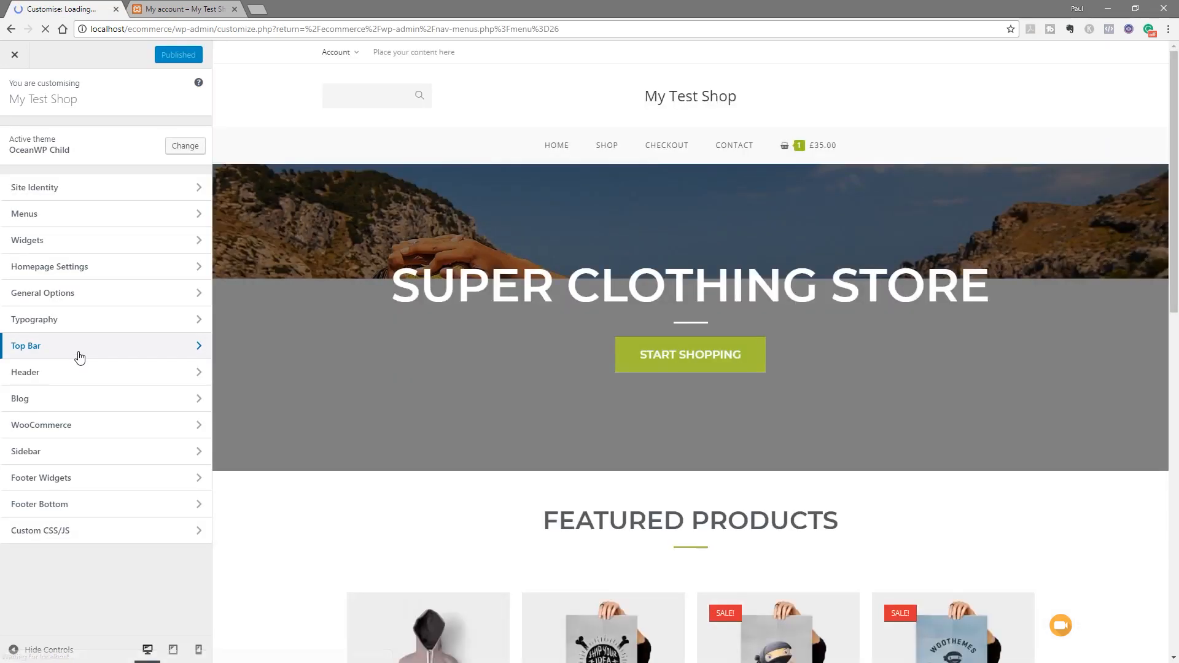
{"action": "left_click", "coordinate": [79, 355]}
{"action": "left_click", "coordinate": [57, 137]}
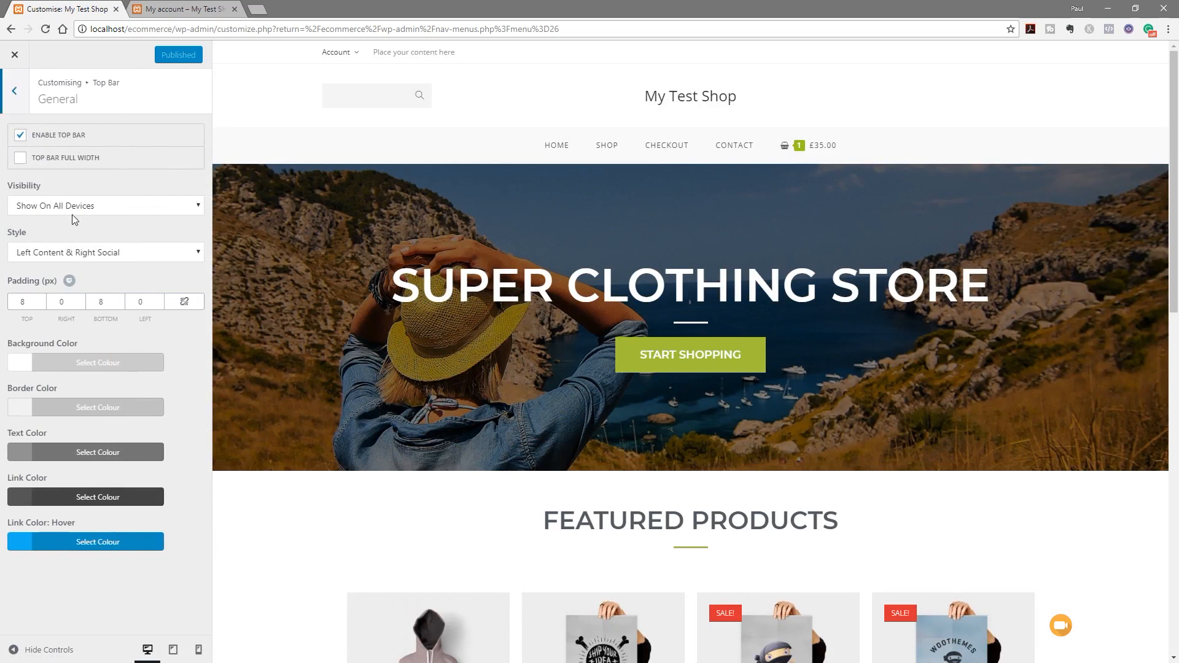
{"action": "left_click", "coordinate": [97, 542]}
{"action": "left_click", "coordinate": [34, 565]}
{"action": "left_click_drag", "start_coordinate": [35, 567], "coordinate": [20, 569]}
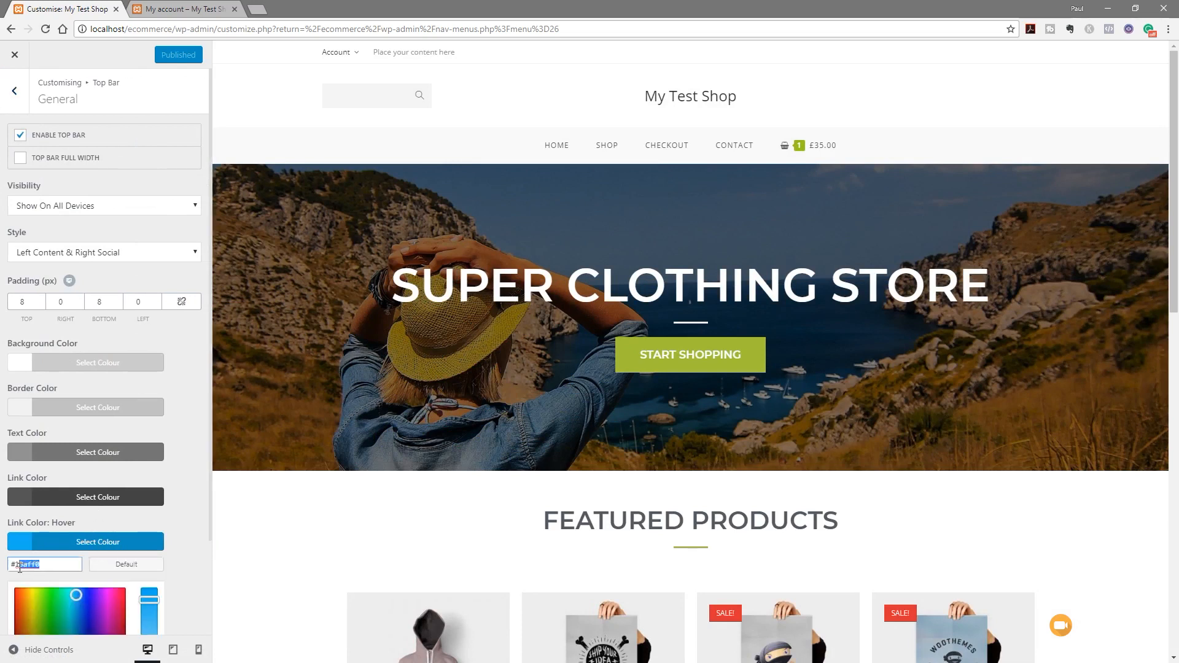
{"action": "key", "text": "ctrl+v"}
Turn off the social links in the Top Bar
{"action": "left_click", "coordinate": [182, 507]}
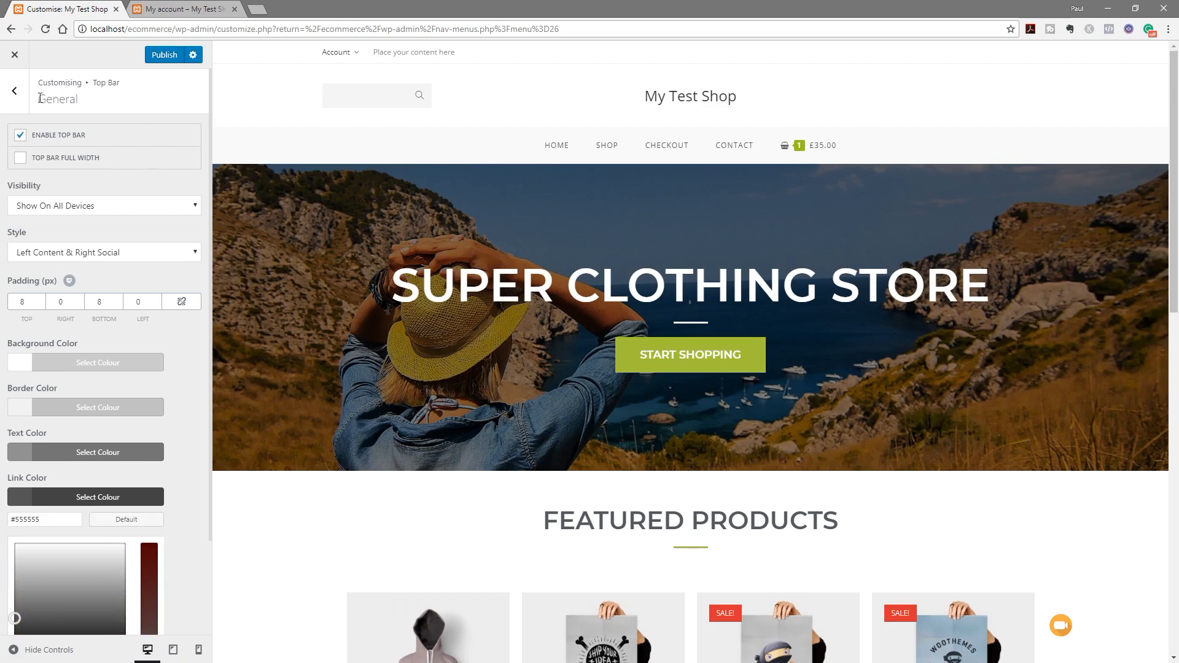
{"action": "left_click", "coordinate": [14, 92]}
{"action": "left_click", "coordinate": [46, 167]}
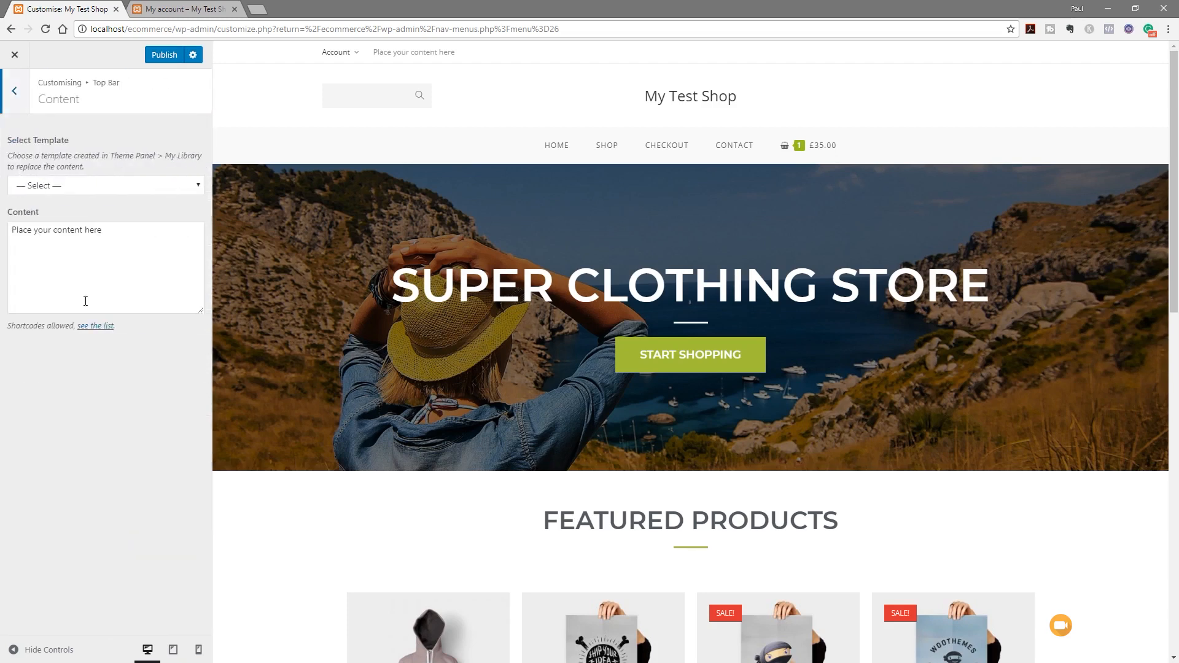
{"action": "left_click", "coordinate": [17, 92]}
{"action": "left_click", "coordinate": [56, 196]}
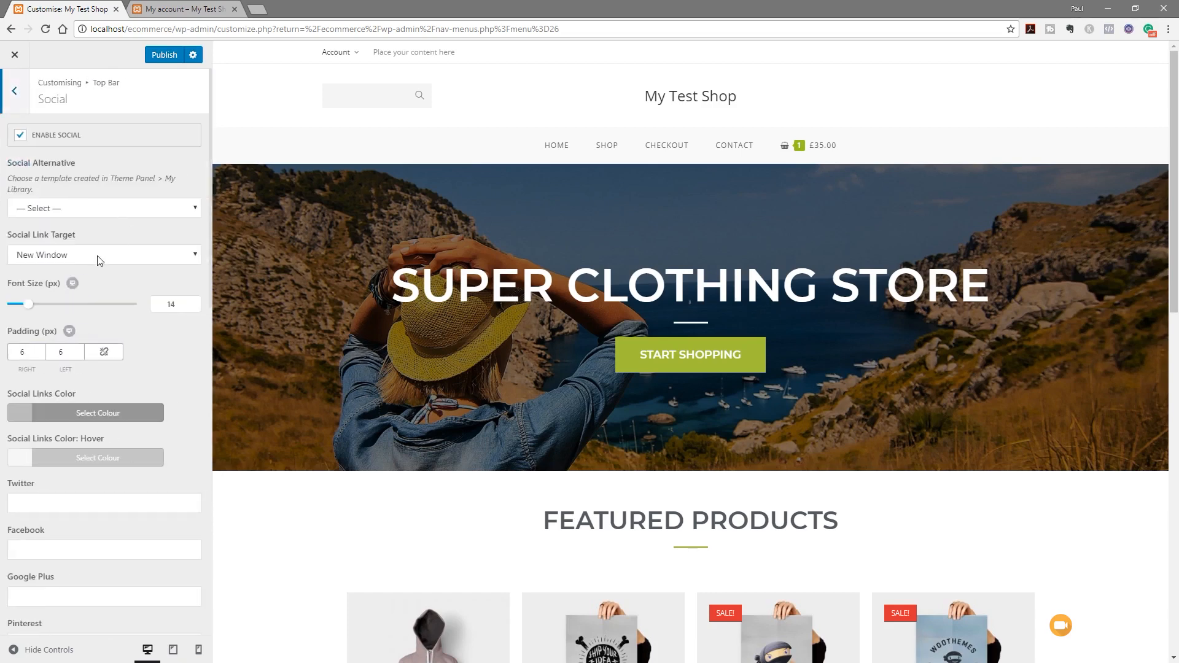
{"action": "left_click", "coordinate": [20, 139]}
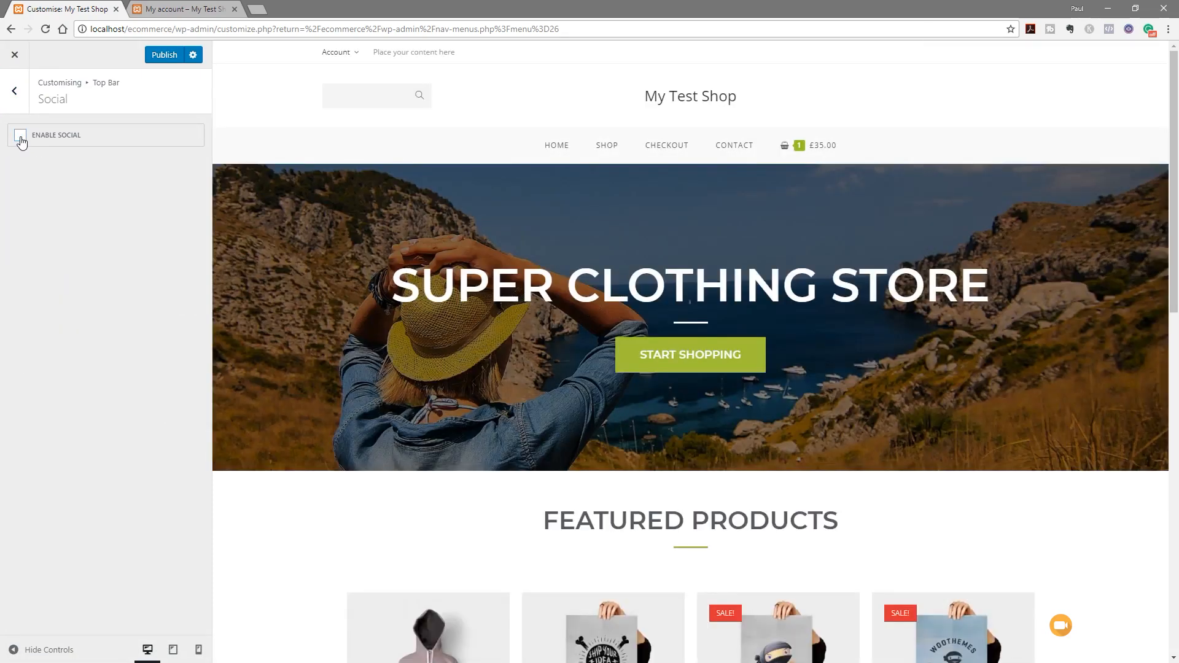
{"action": "left_click", "coordinate": [17, 92]}
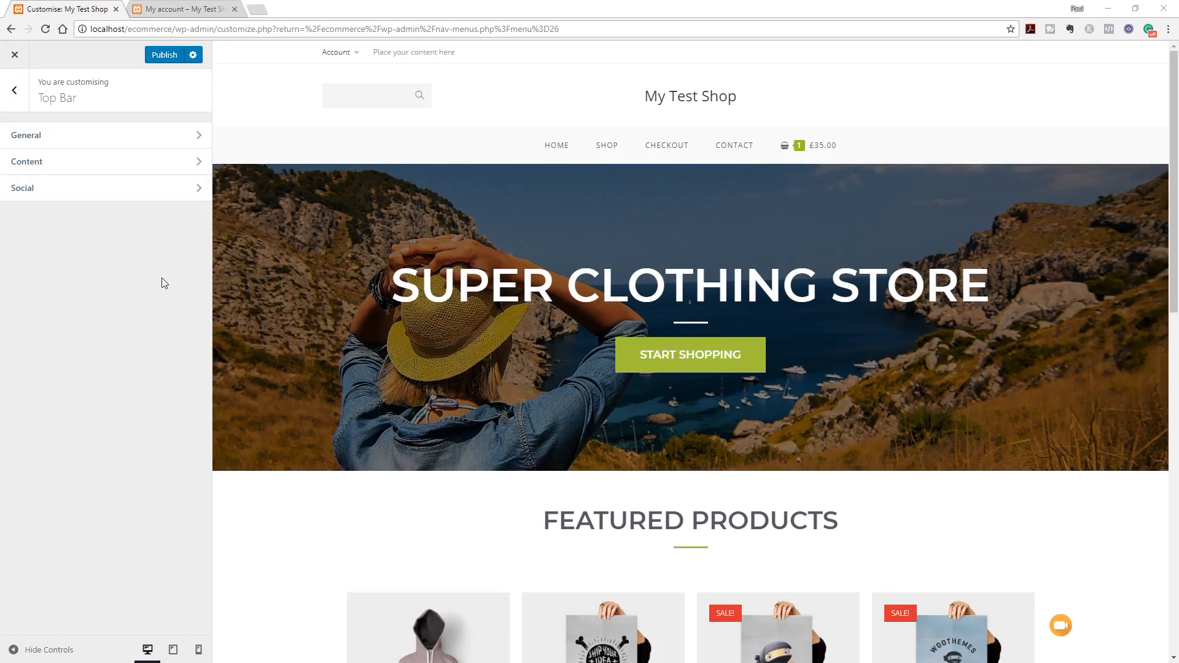
Set the Top Bar style to Left Social & Right Content
{"action": "left_click", "coordinate": [77, 142]}
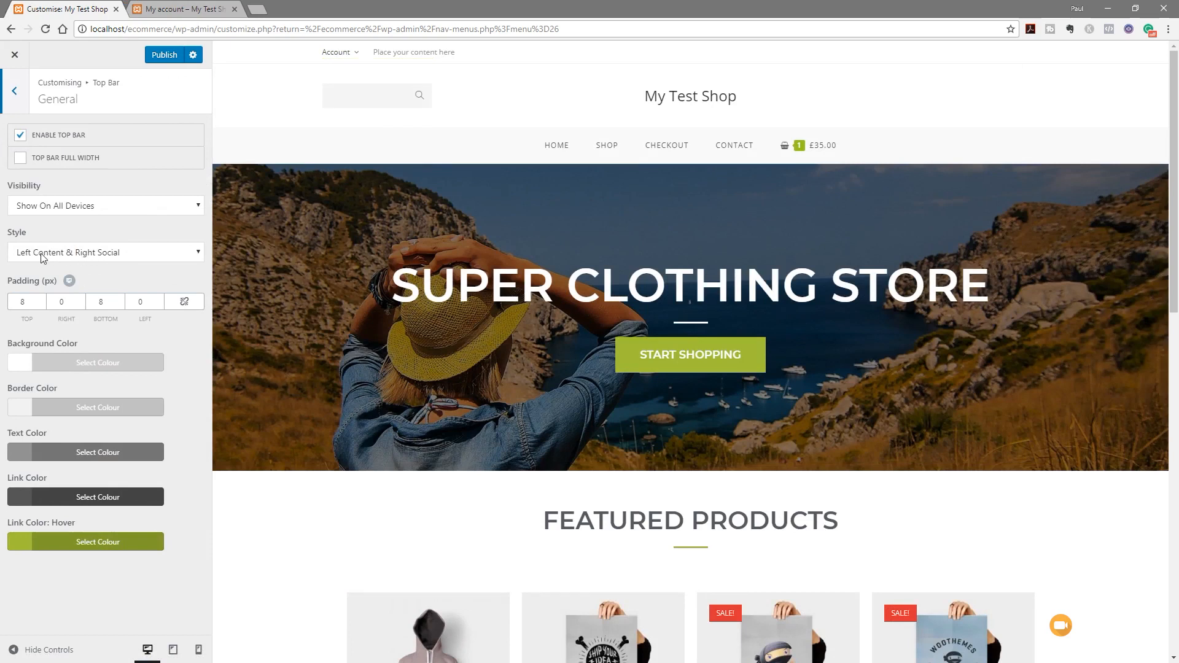
{"action": "left_click", "coordinate": [178, 260]}
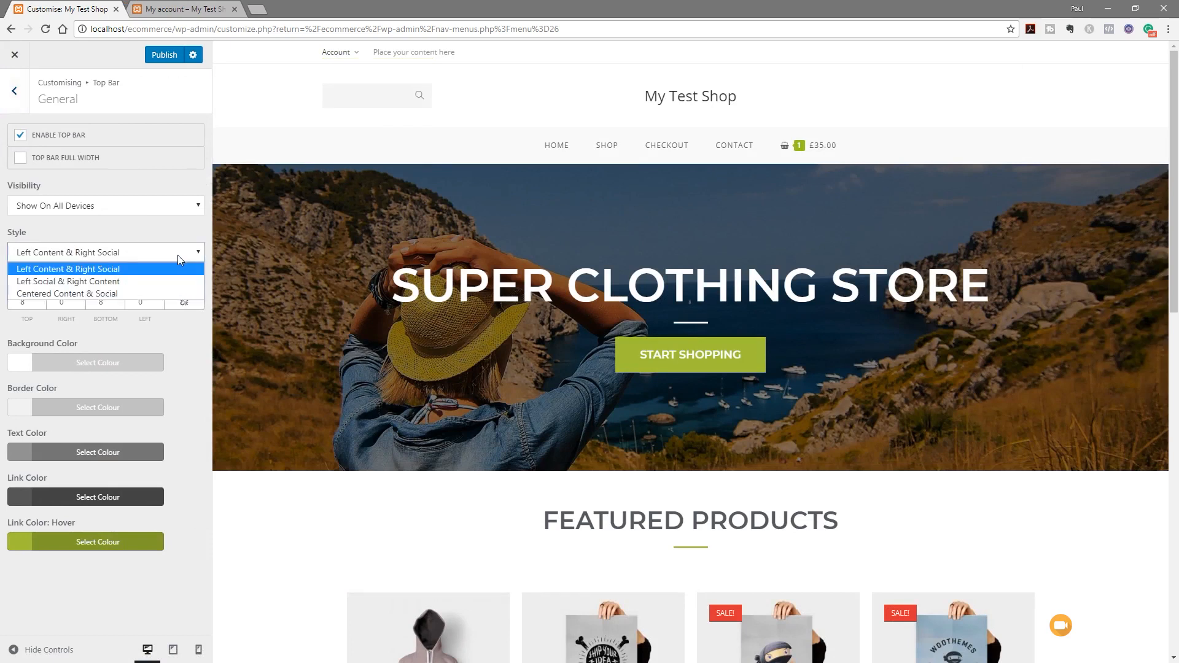
{"action": "left_click", "coordinate": [129, 283]}
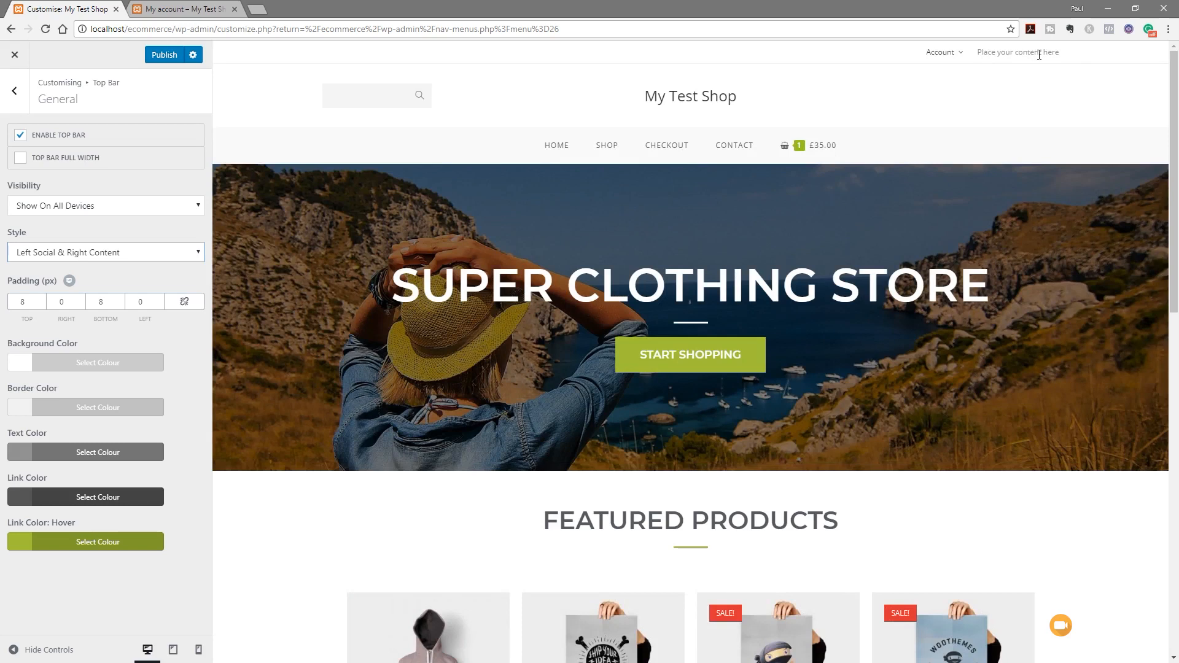
Delete the 'Place your content here' Top Bar text and publish the changes
{"action": "left_click", "coordinate": [16, 92]}
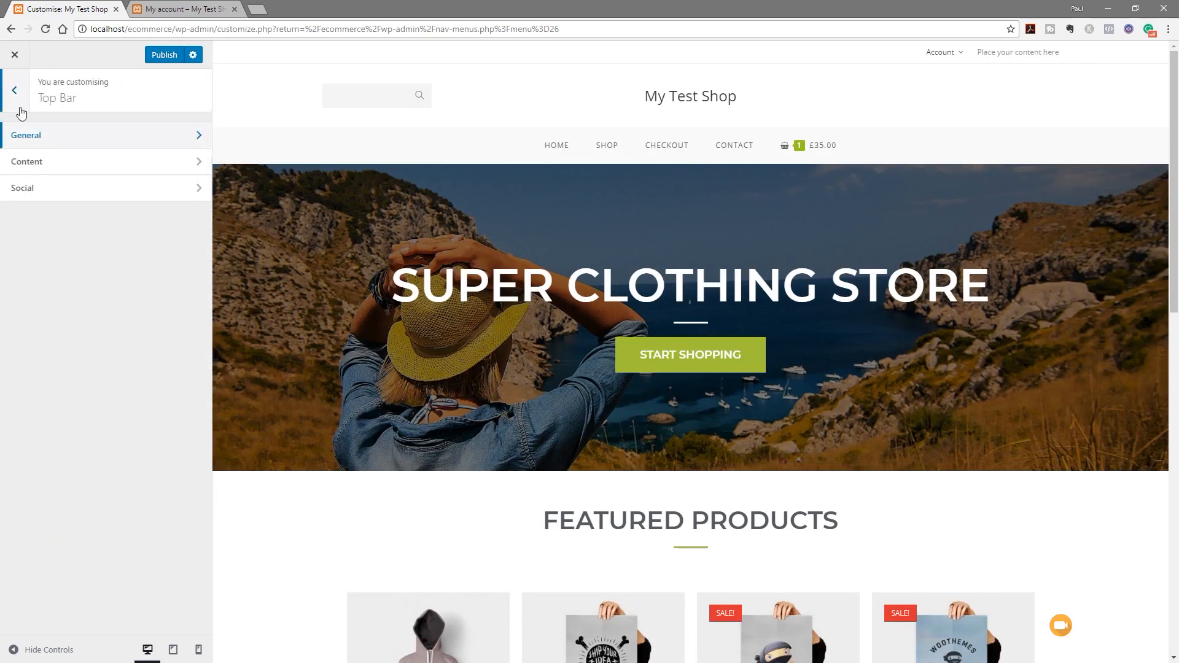
{"action": "left_click", "coordinate": [46, 171]}
{"action": "left_click_drag", "start_coordinate": [103, 231], "coordinate": [9, 236]}
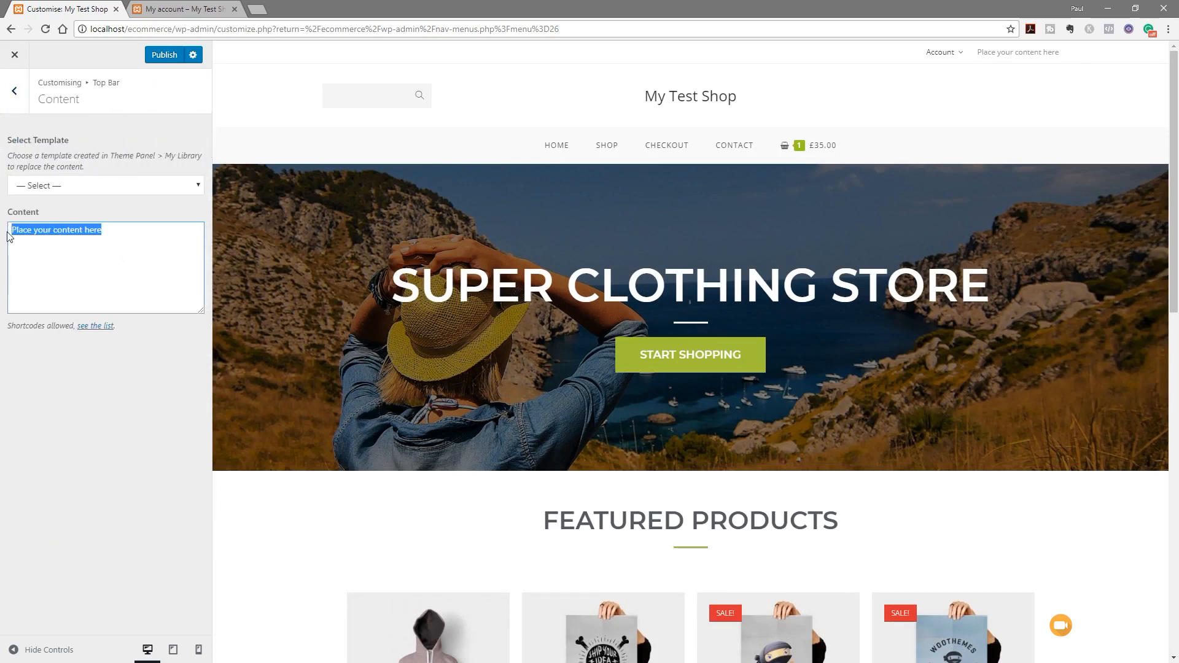
{"action": "key", "text": "BackSpace"}
{"action": "left_click", "coordinate": [102, 388]}
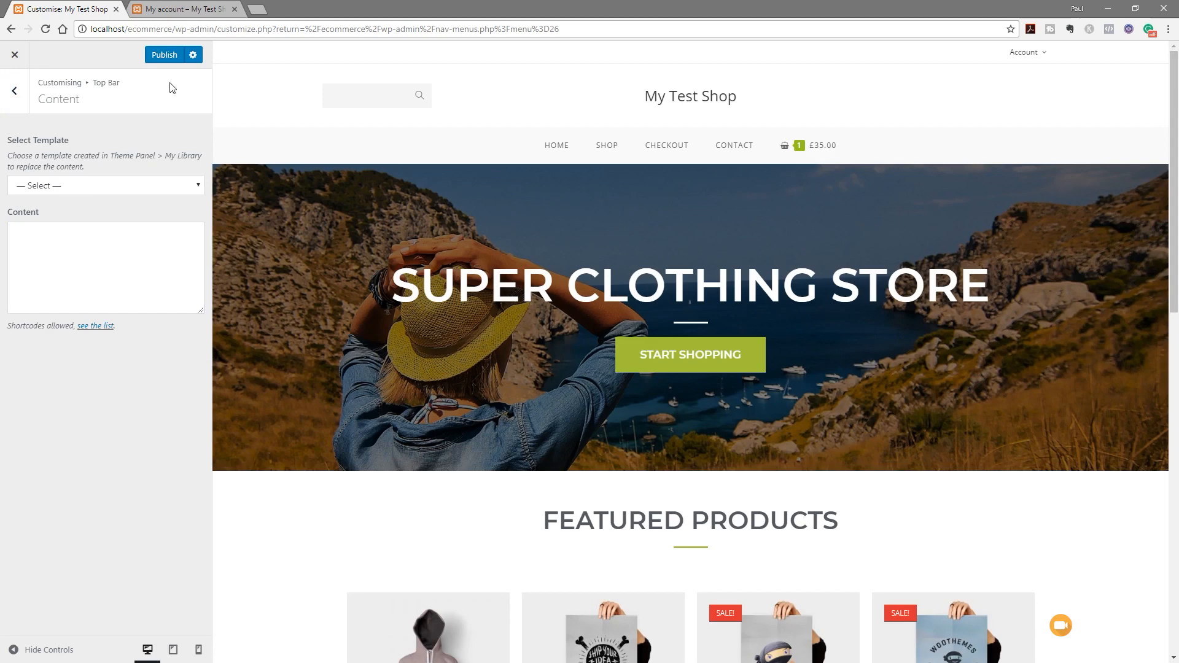
{"action": "left_click", "coordinate": [164, 57]}
{"action": "left_click", "coordinate": [186, 9]}
{"action": "left_click", "coordinate": [46, 29]}
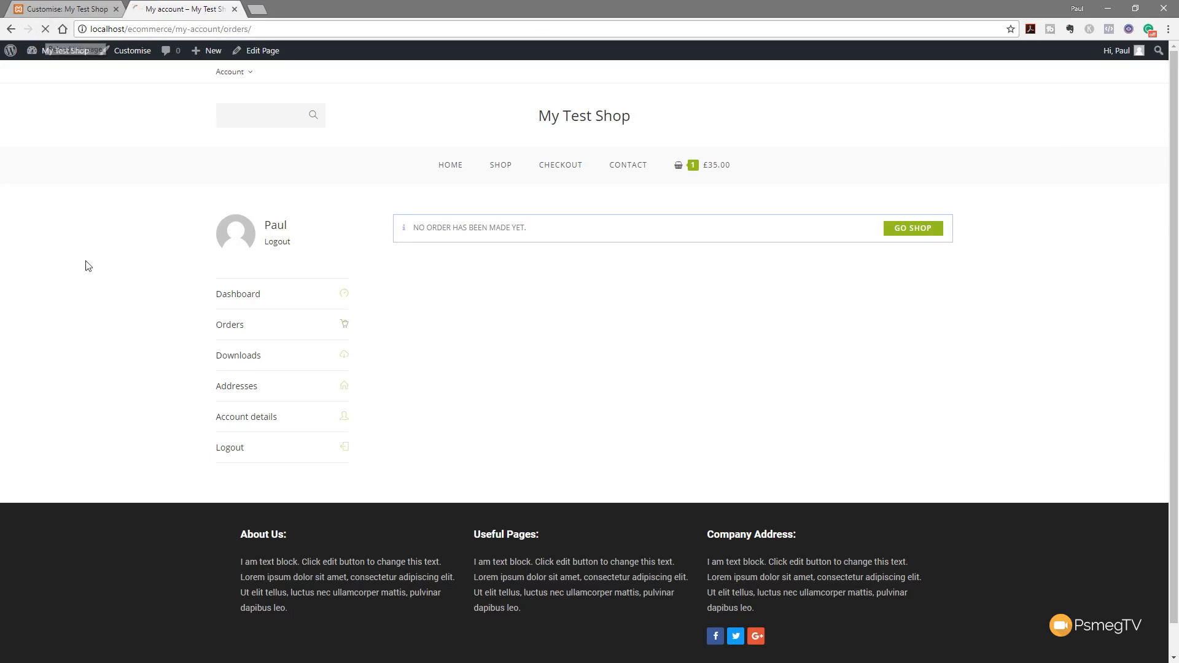
{"action": "mouse_move", "coordinate": [953, 74]}
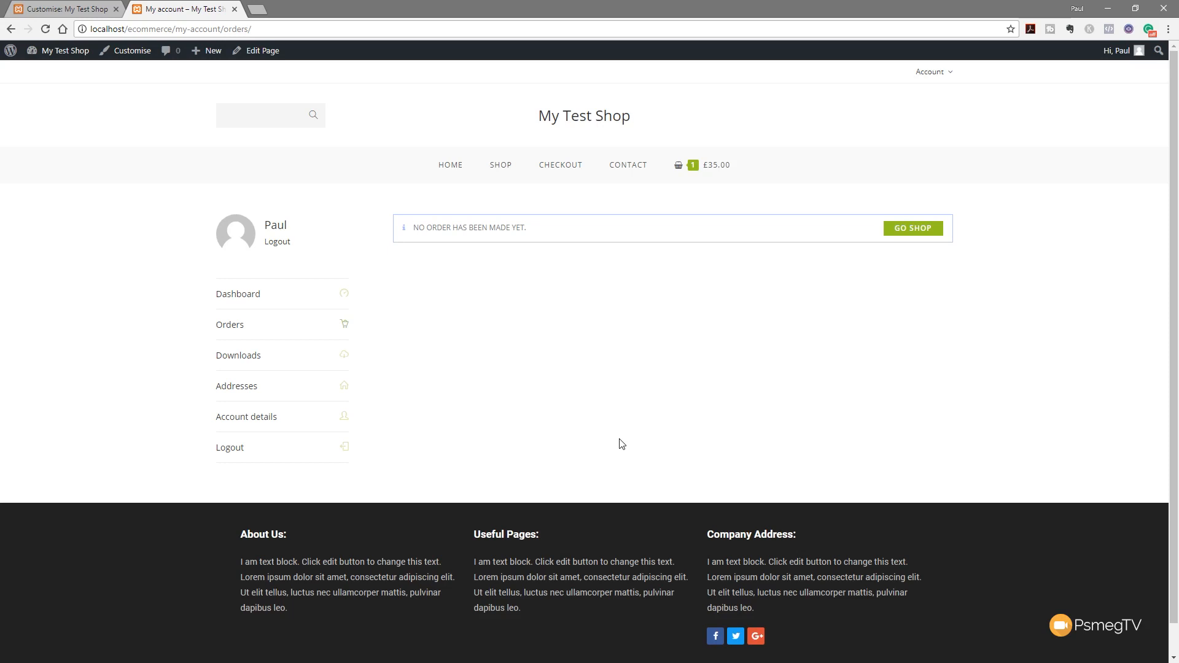
{"action": "left_click", "coordinate": [51, 6]}
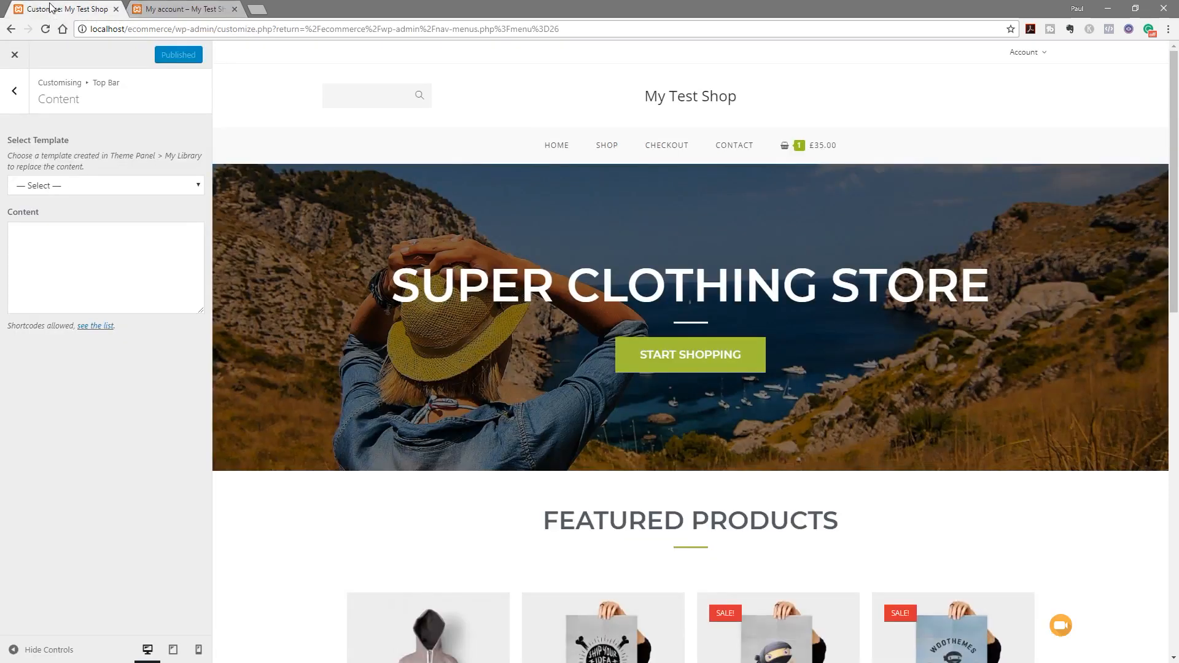
Leave the Customizer and open the Contact page from All Pages for editing
{"action": "left_click", "coordinate": [15, 57]}
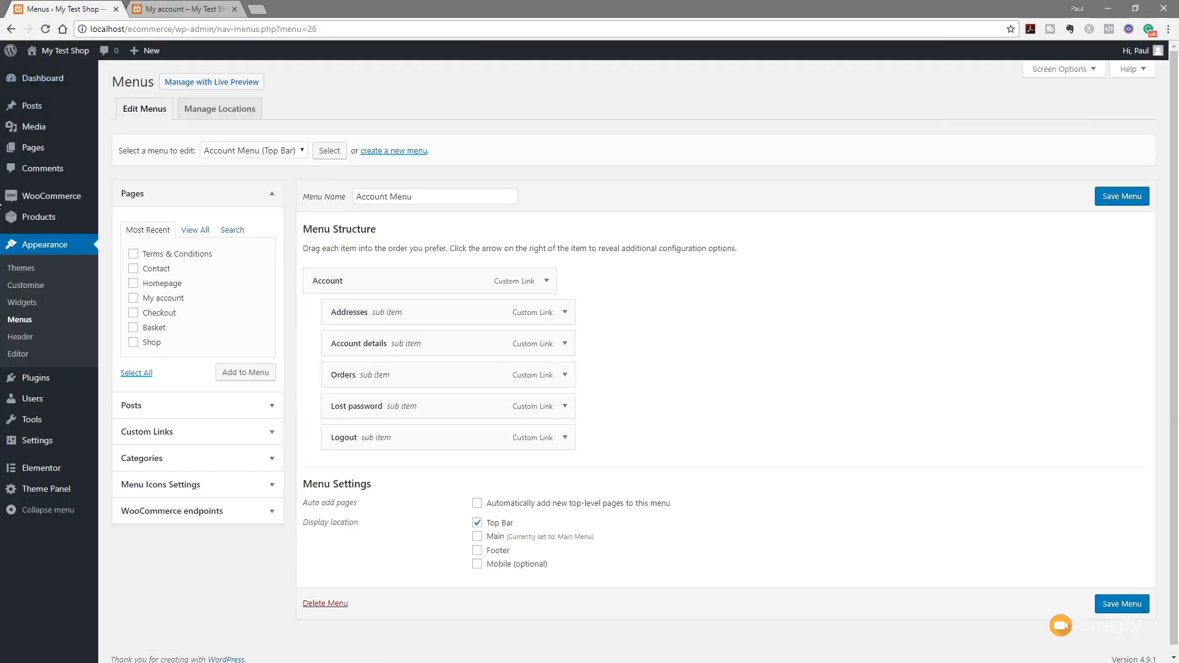
{"action": "mouse_move", "coordinate": [37, 151]}
{"action": "left_click", "coordinate": [139, 153]}
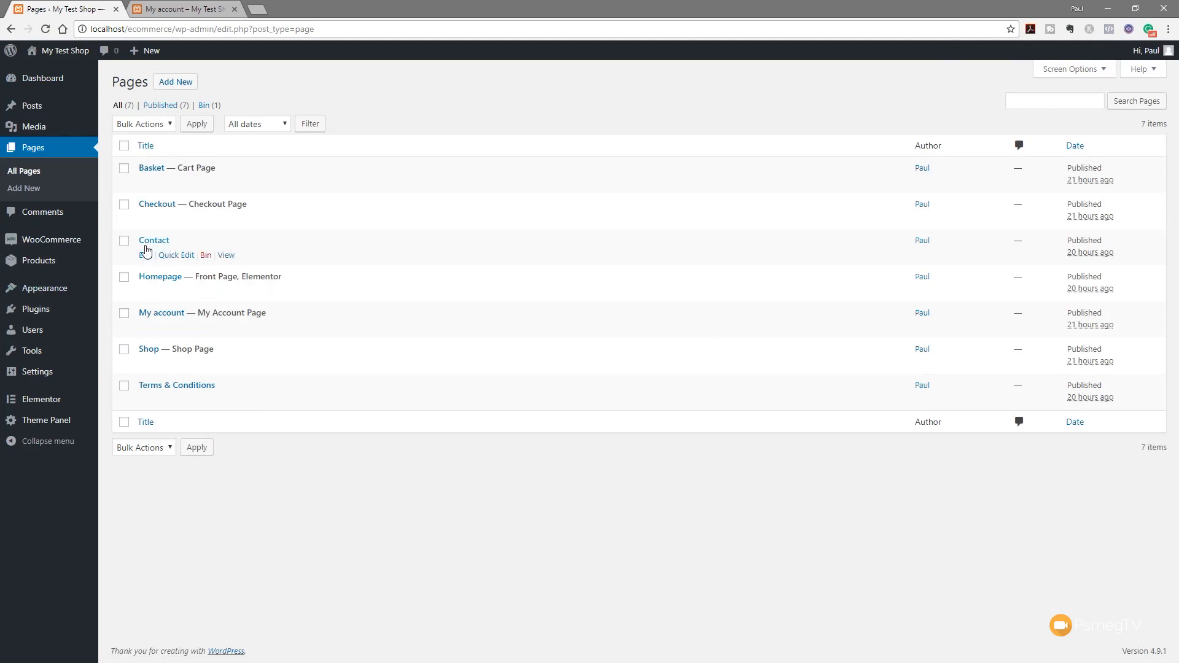
{"action": "left_click", "coordinate": [150, 242]}
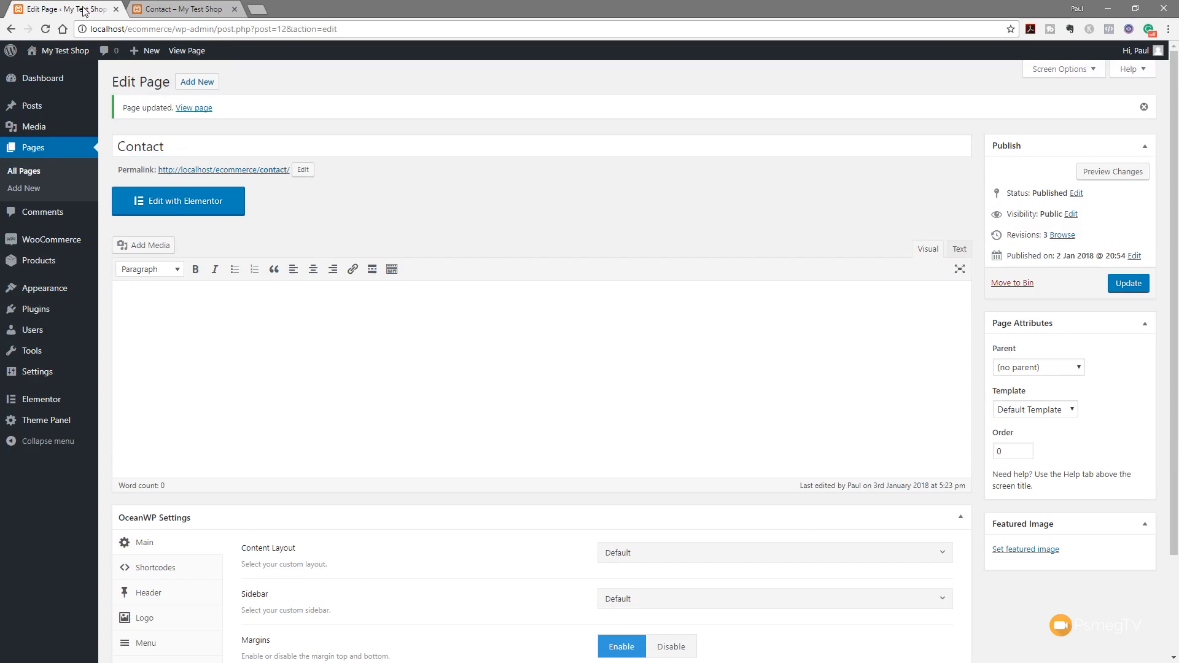
Set the Contact page's Content Layout to Full Width, update it, and edit with Elementor
{"action": "left_click", "coordinate": [707, 558]}
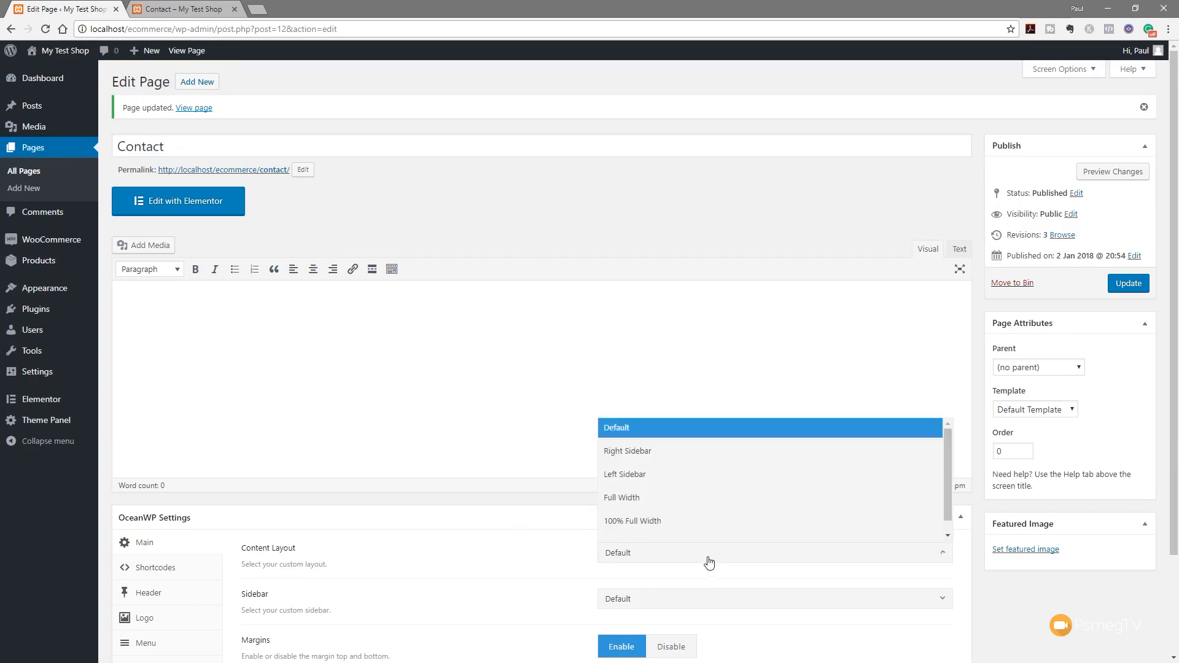
{"action": "left_click", "coordinate": [647, 499]}
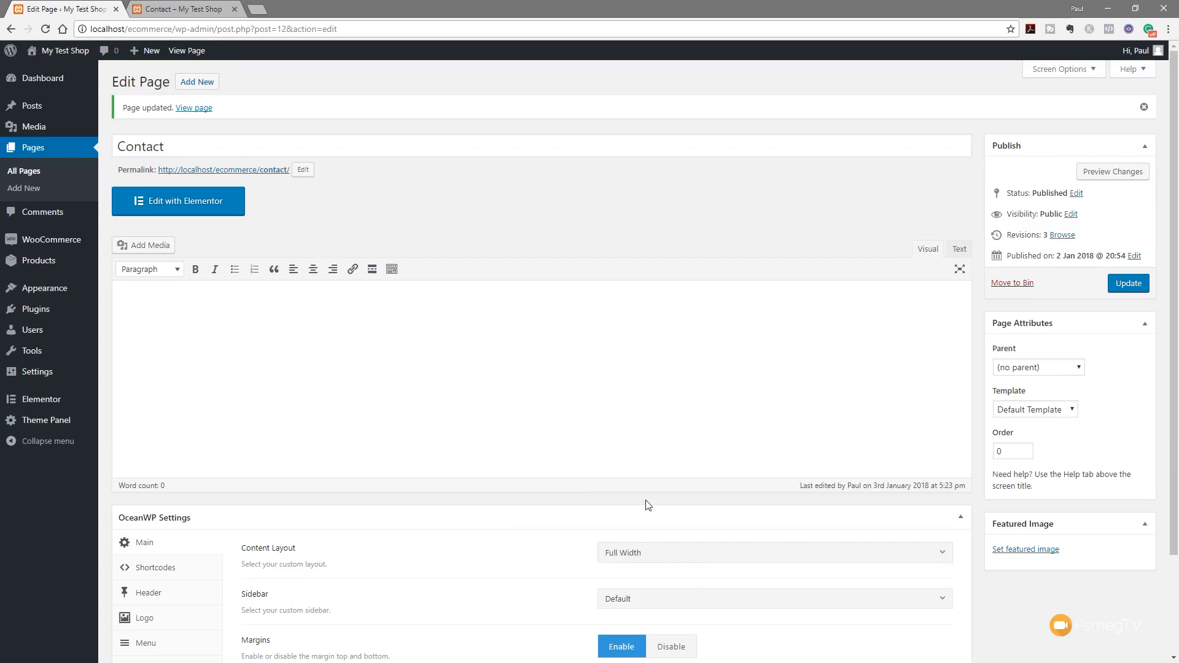
{"action": "left_click", "coordinate": [1127, 285]}
{"action": "left_click", "coordinate": [204, 211]}
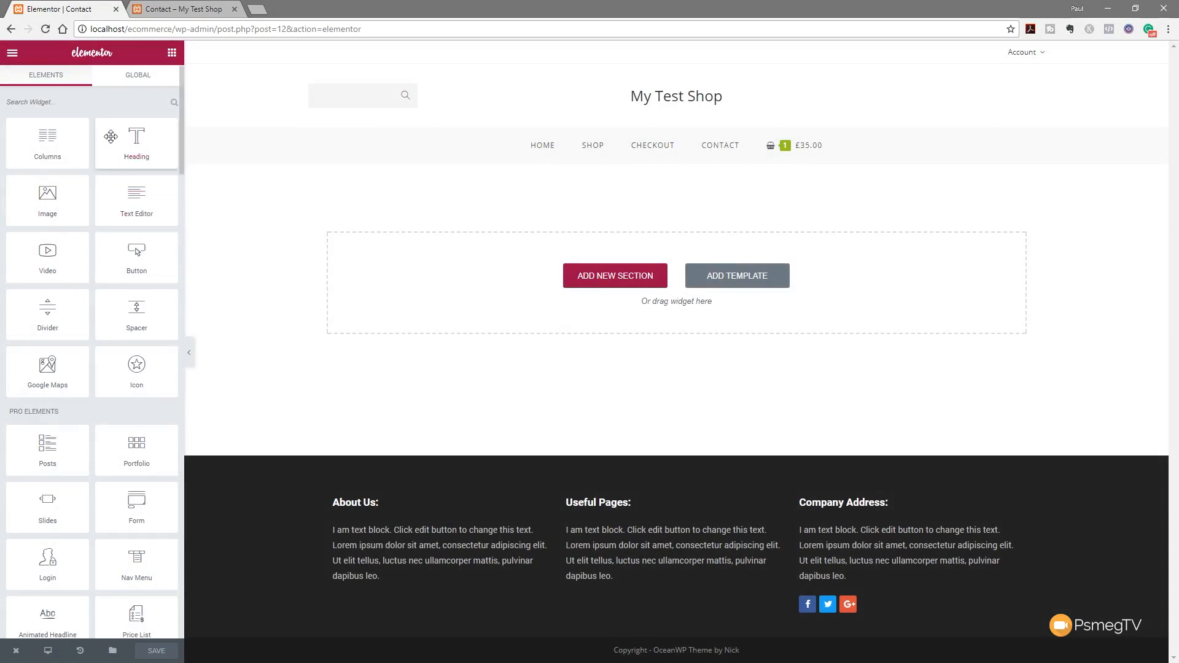
Add a Google Maps widget in a stretched, Full Width section with the default column gap
{"action": "left_click_drag", "start_coordinate": [46, 368], "coordinate": [513, 266]}
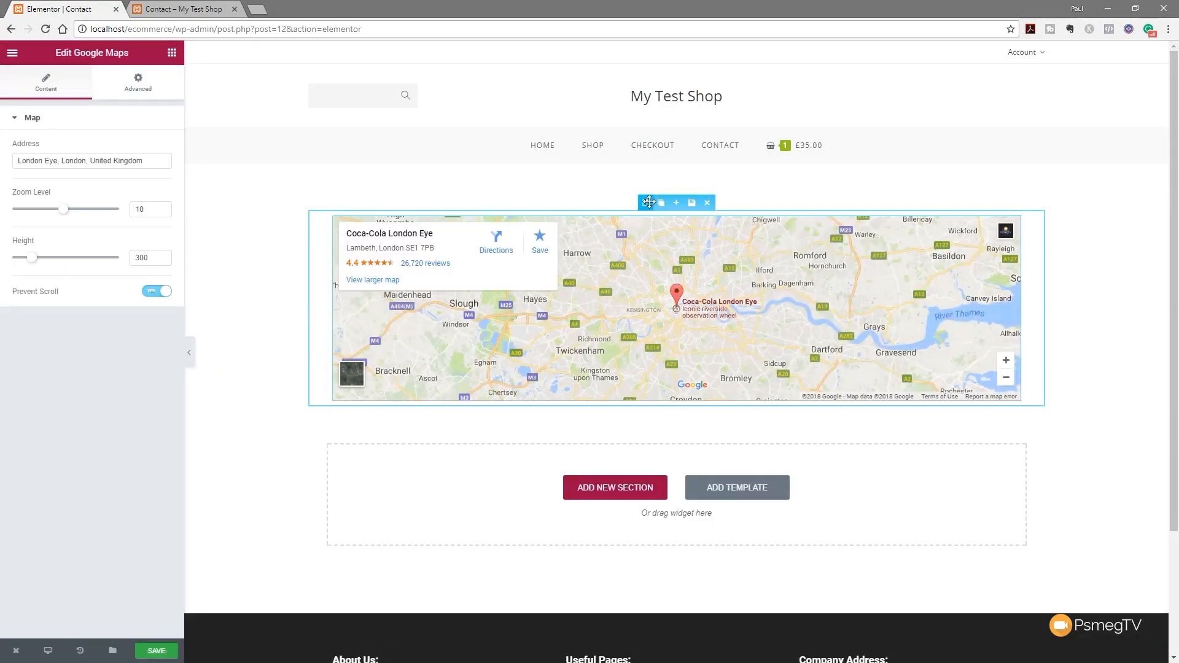
{"action": "left_click", "coordinate": [646, 203]}
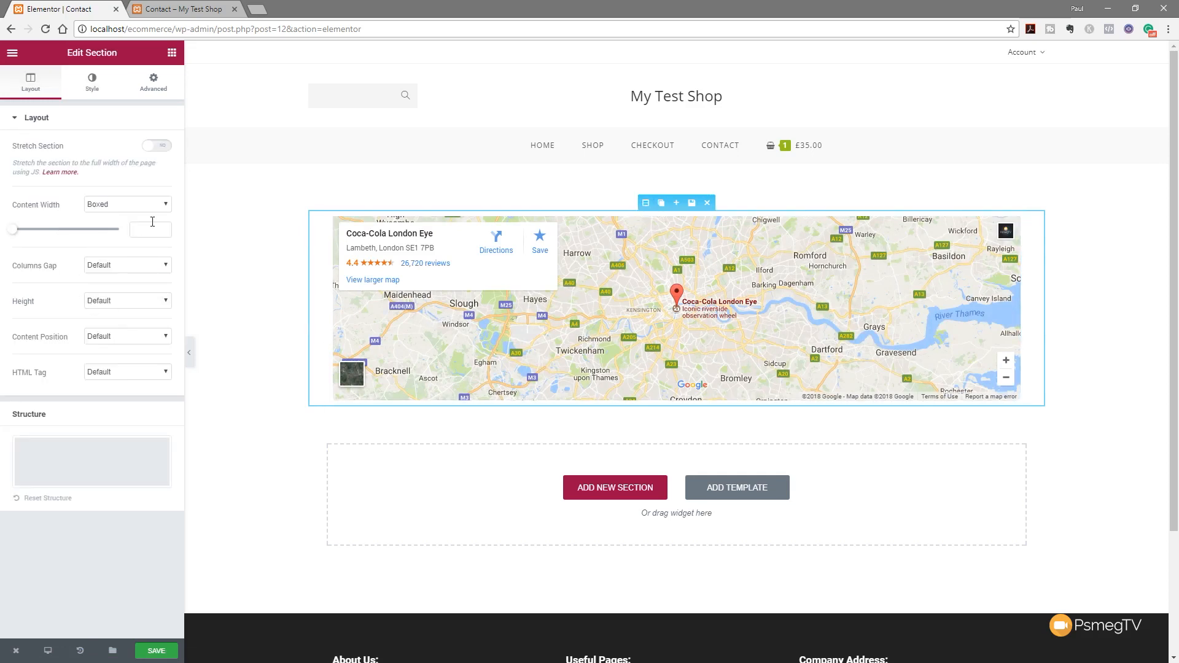
{"action": "left_click", "coordinate": [158, 145]}
{"action": "left_click", "coordinate": [166, 206]}
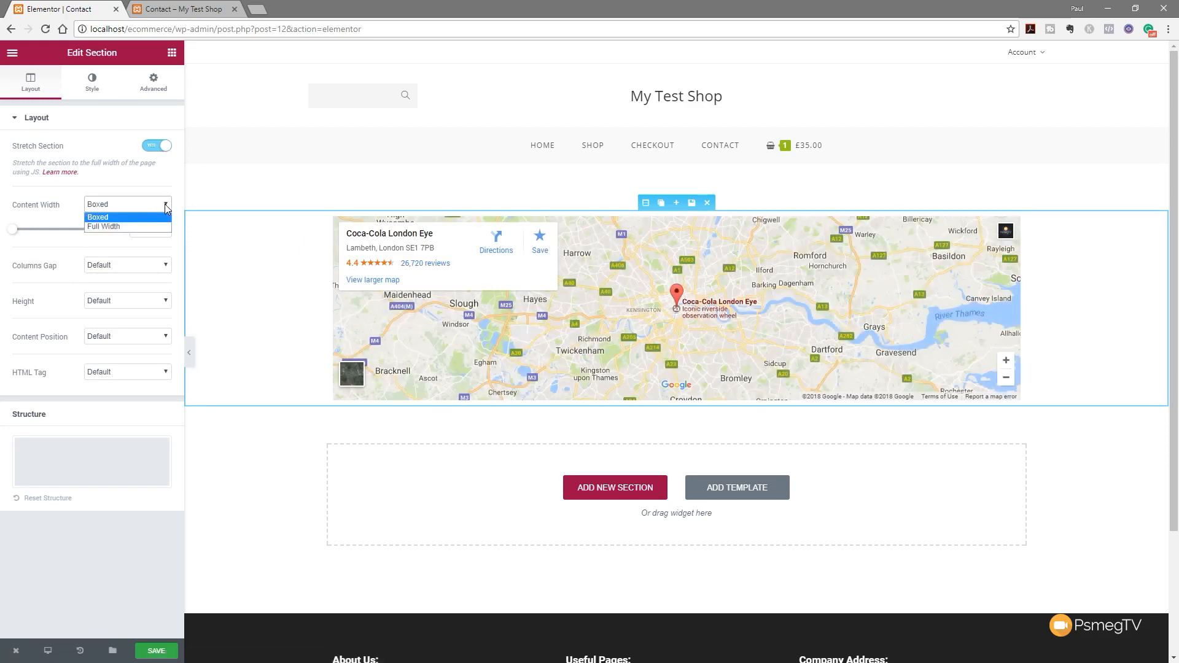
{"action": "left_click", "coordinate": [129, 228]}
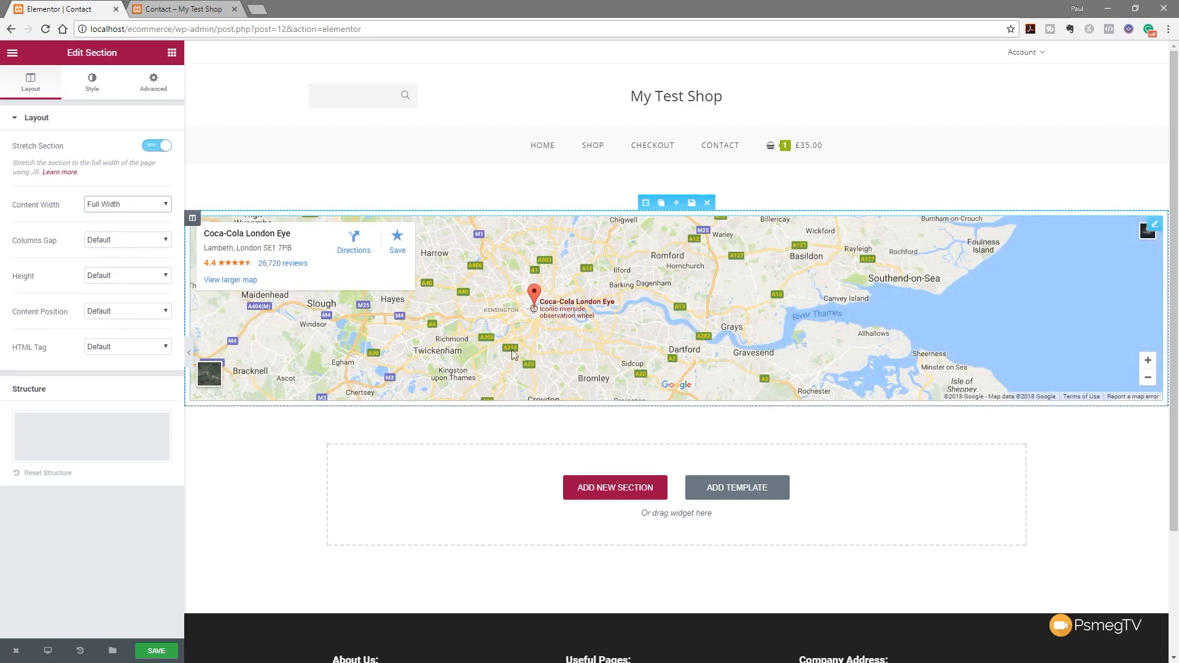
{"action": "left_click", "coordinate": [130, 240]}
{"action": "left_click", "coordinate": [130, 241]}
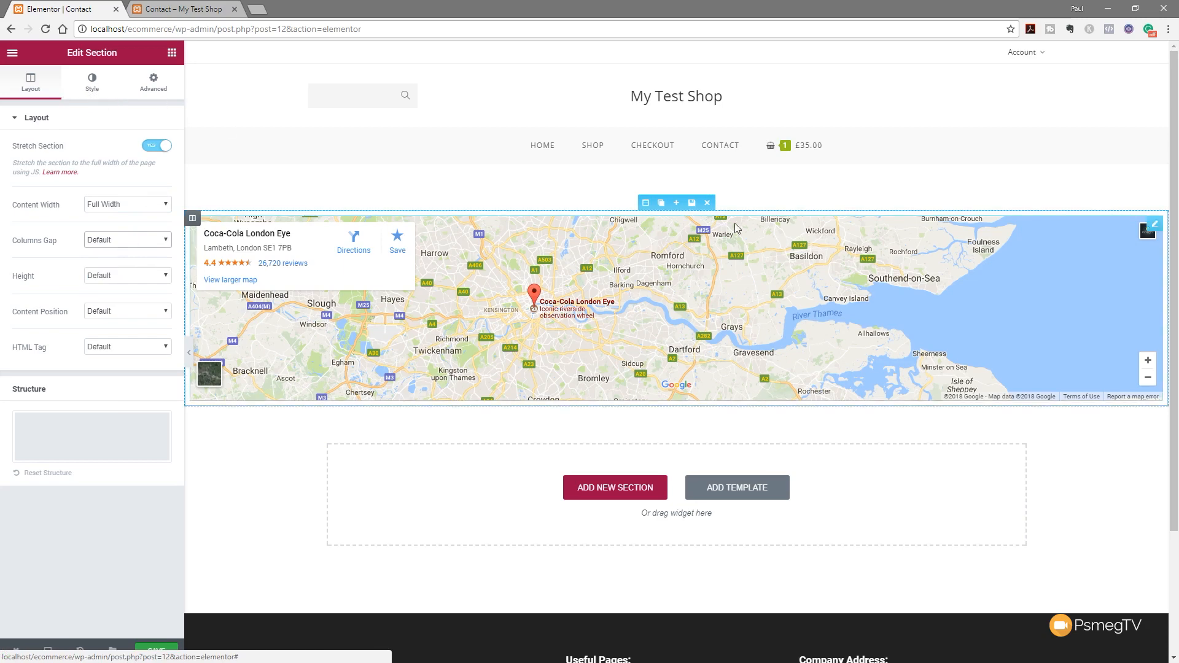
Set the map column's top padding to 0
{"action": "left_click", "coordinate": [193, 218]}
{"action": "left_click", "coordinate": [154, 81]}
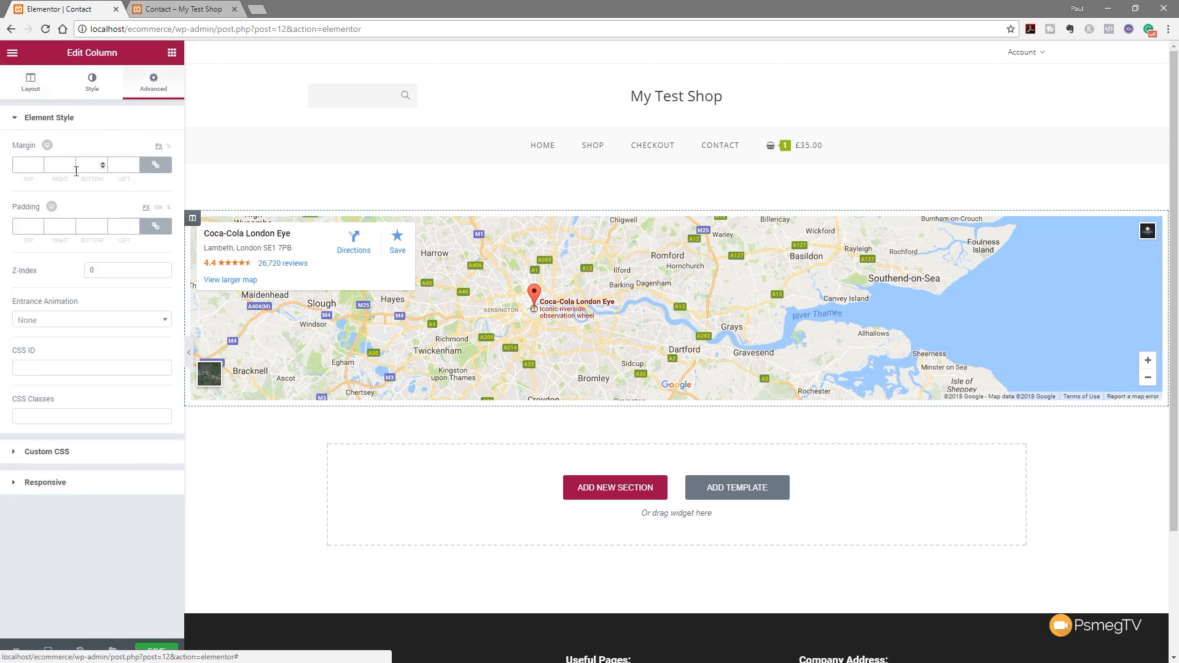
{"action": "left_click", "coordinate": [22, 228]}
{"action": "type", "text": "0"}
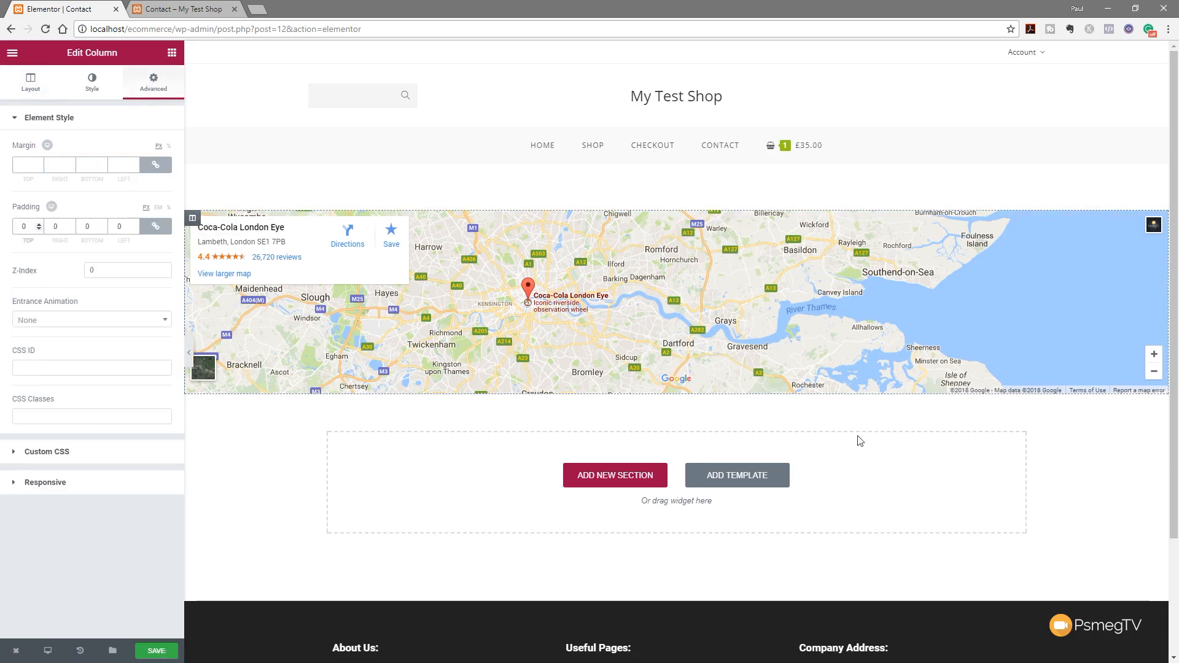
Set the London Eye map to zoom 14 and 500 px height, then return to Elements
{"action": "left_click", "coordinate": [1159, 219]}
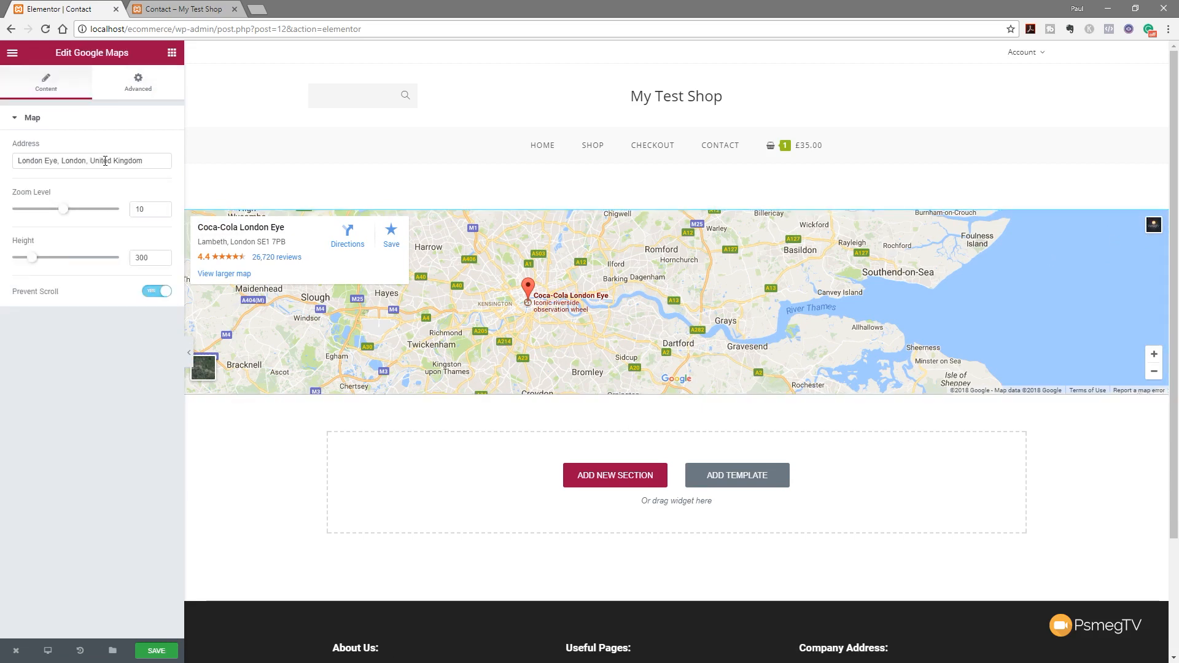
{"action": "left_click_drag", "start_coordinate": [66, 216], "coordinate": [85, 211]}
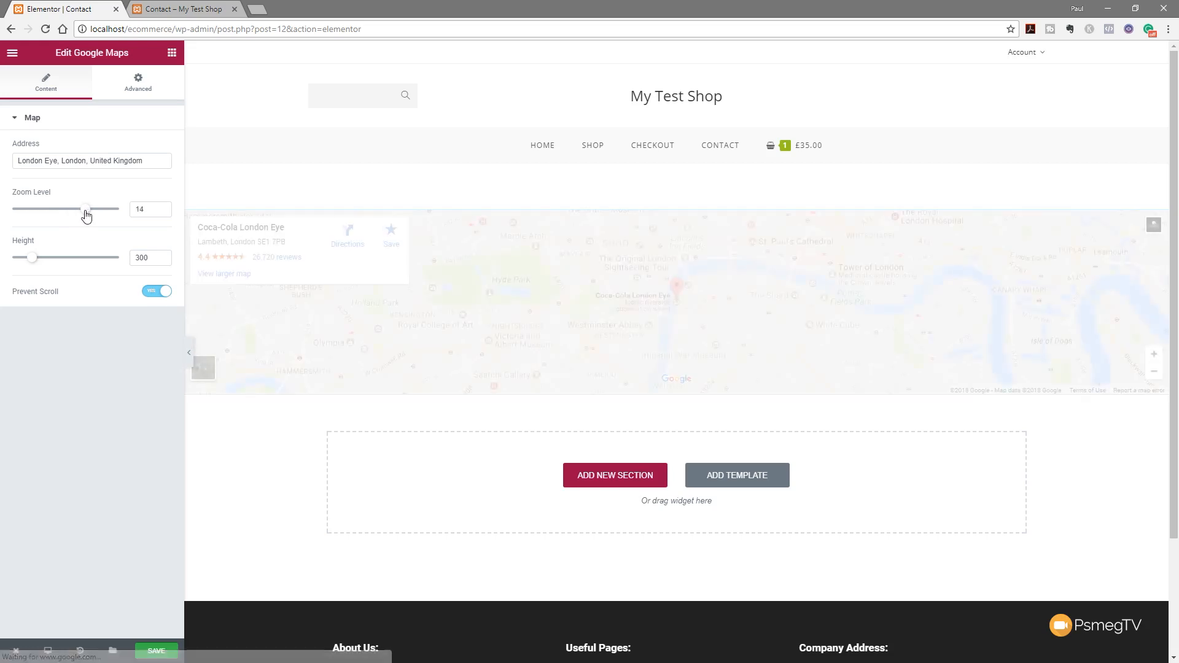
{"action": "left_click_drag", "start_coordinate": [30, 261], "coordinate": [49, 265]}
{"action": "left_click", "coordinate": [162, 260]}
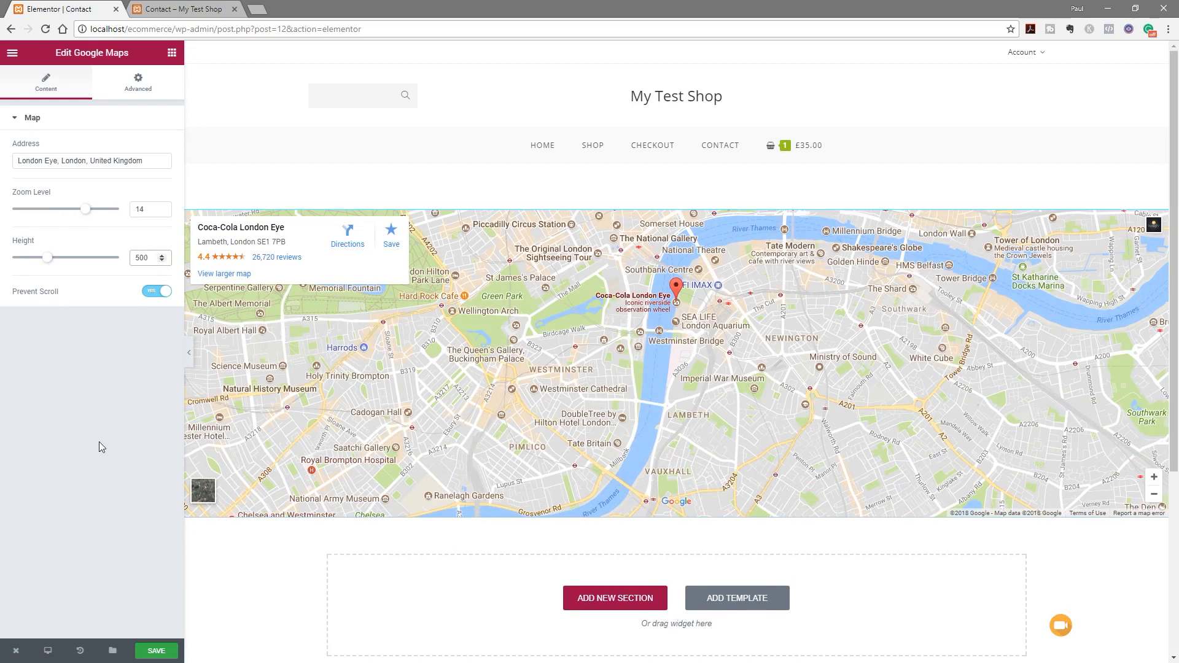
{"action": "scroll", "coordinate": [334, 437], "scroll_direction": "down", "scroll_amount": 4}
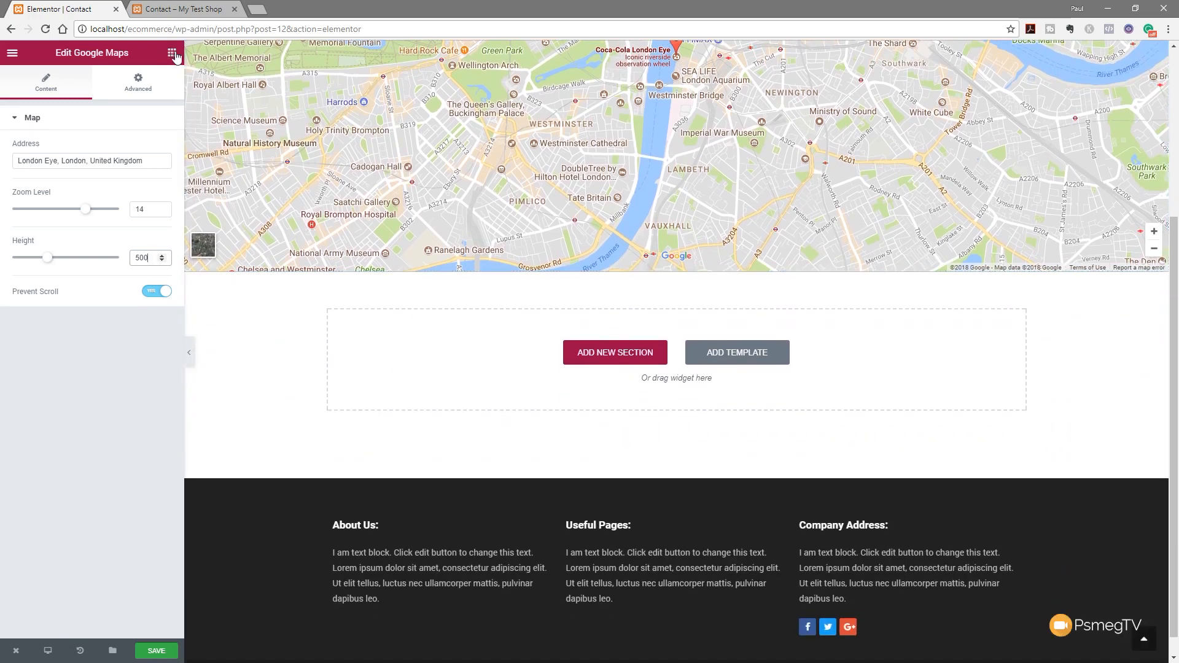
{"action": "left_click", "coordinate": [167, 54]}
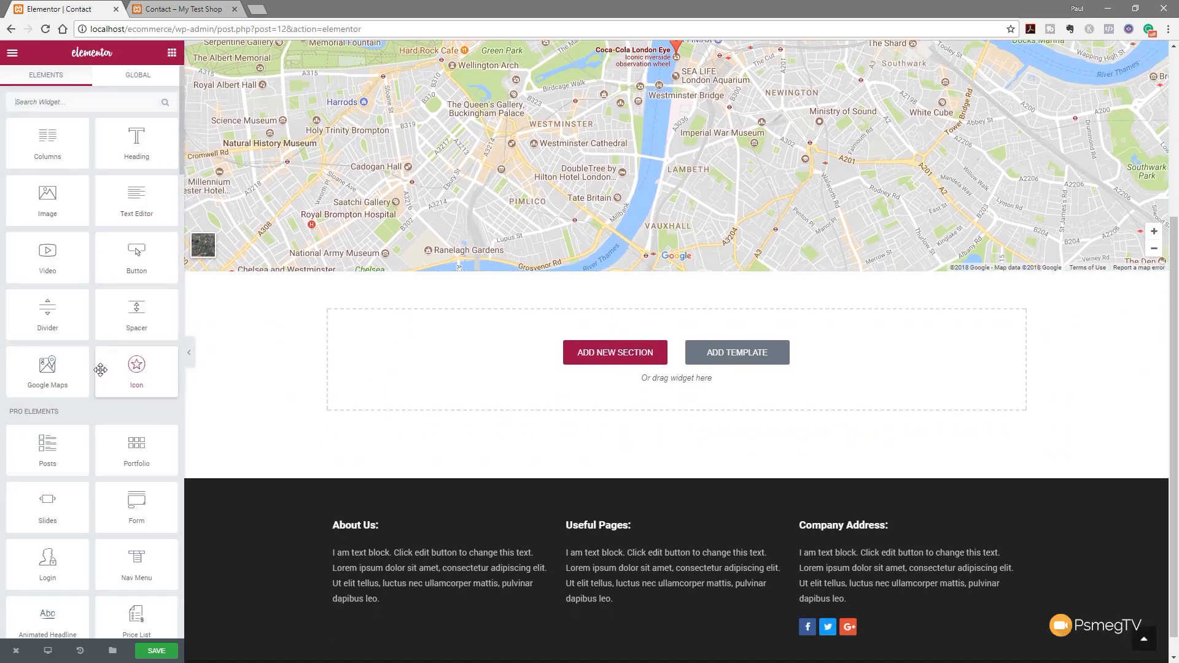
Search for 'form' and place a Form widget in the section below the map
{"action": "left_click", "coordinate": [90, 109]}
{"action": "type", "text": "form"}
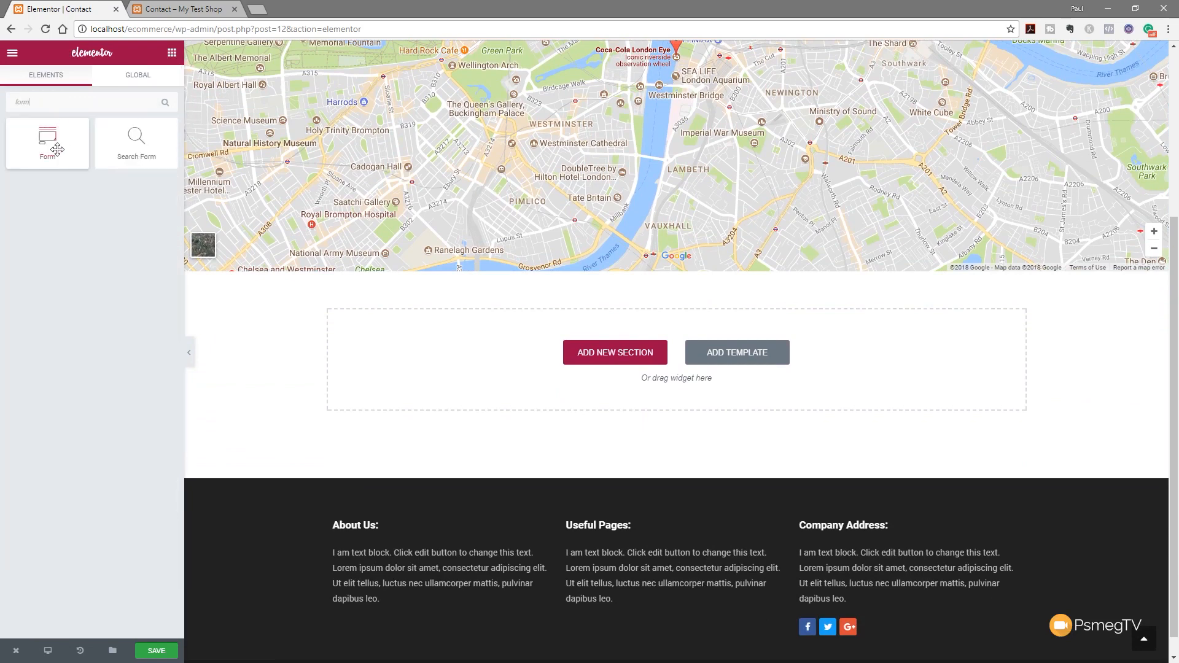
{"action": "left_click_drag", "start_coordinate": [51, 148], "coordinate": [402, 346]}
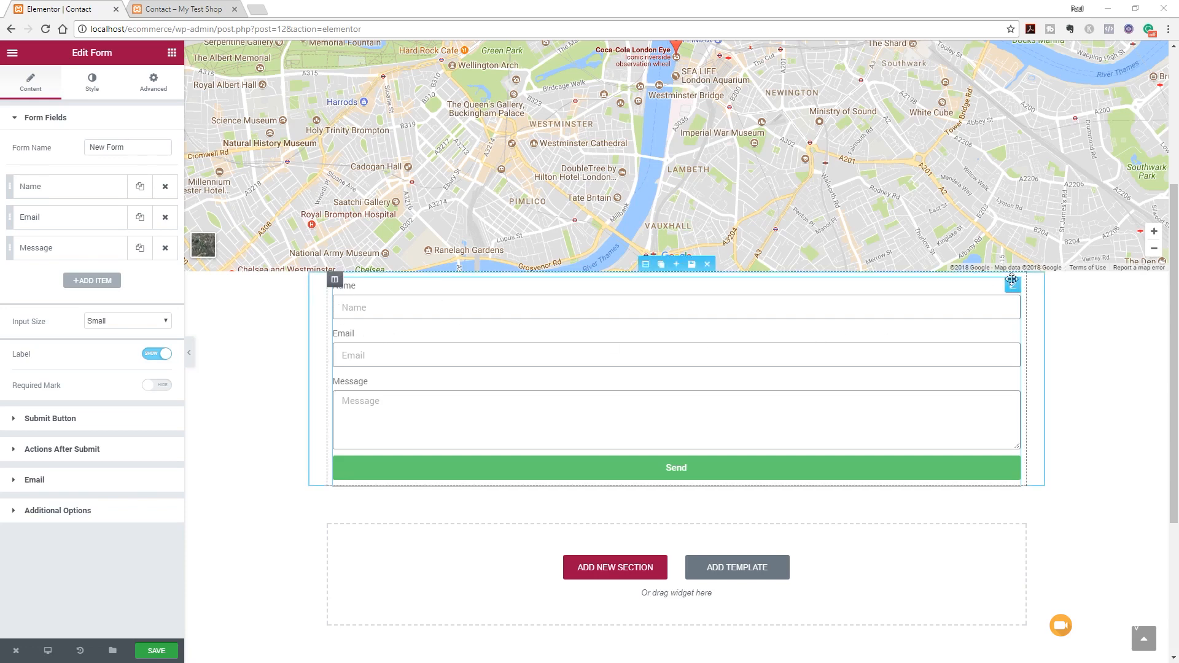
{"action": "left_click", "coordinate": [1012, 285]}
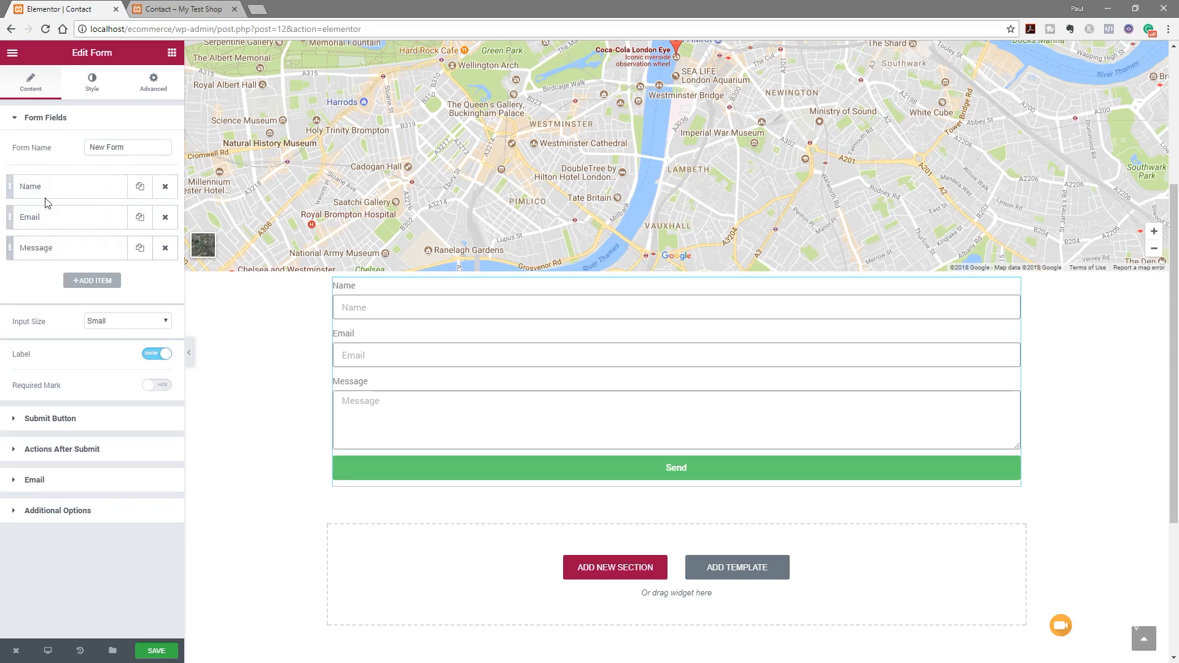
Add a Telephone field to the form and move it above Message
{"action": "left_click", "coordinate": [83, 284]}
{"action": "left_click", "coordinate": [92, 284]}
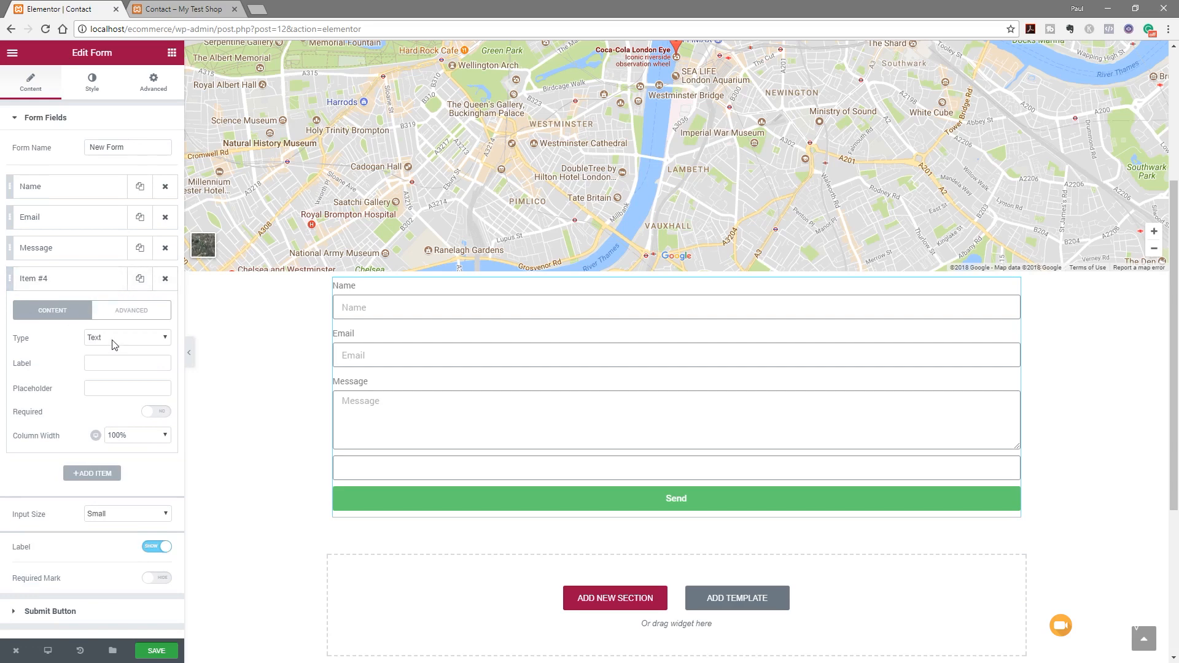
{"action": "left_click", "coordinate": [110, 361]}
{"action": "type", "text": "Telephone"}
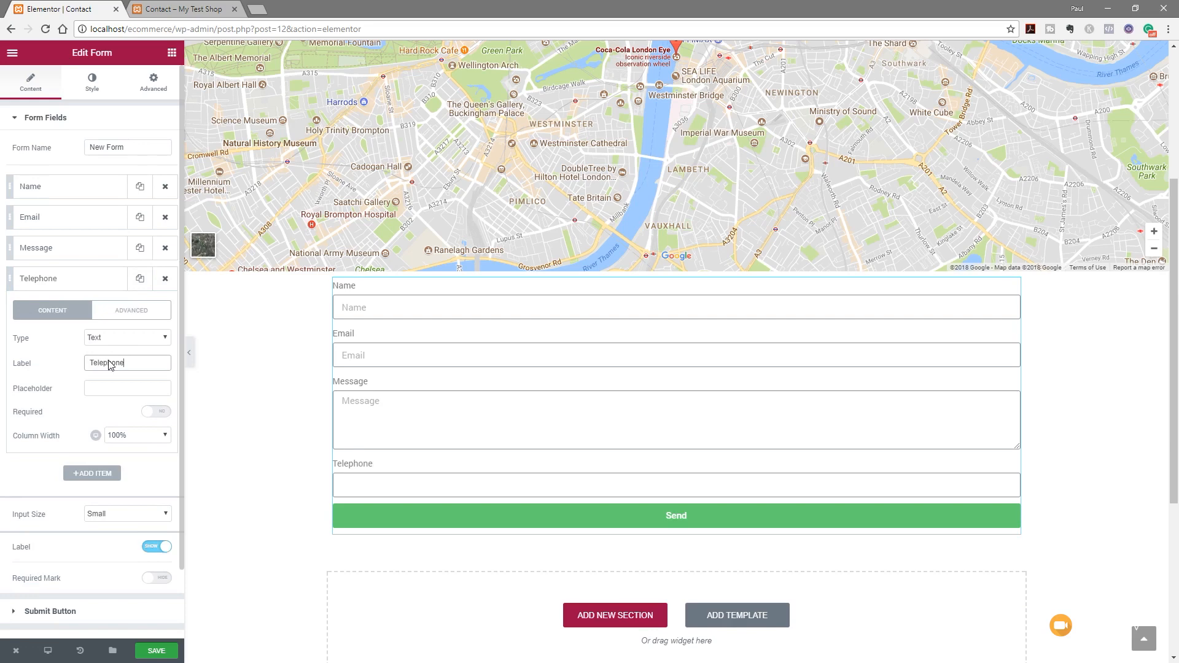
{"action": "left_click", "coordinate": [97, 388]}
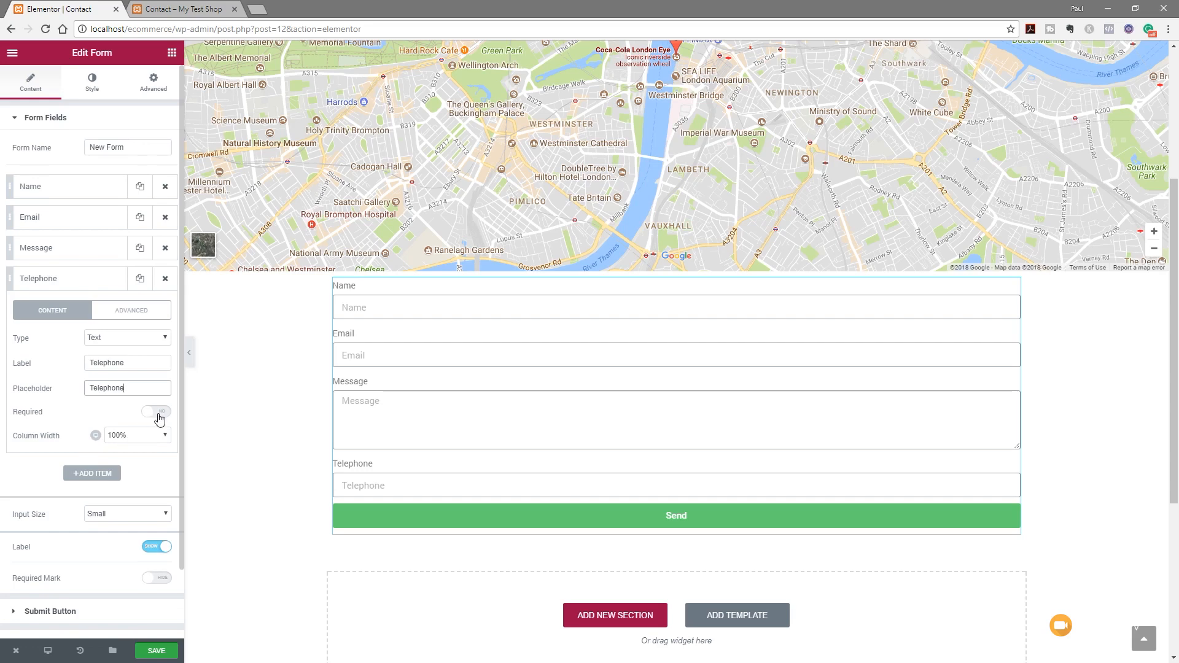
{"action": "left_click_drag", "start_coordinate": [60, 279], "coordinate": [61, 249]}
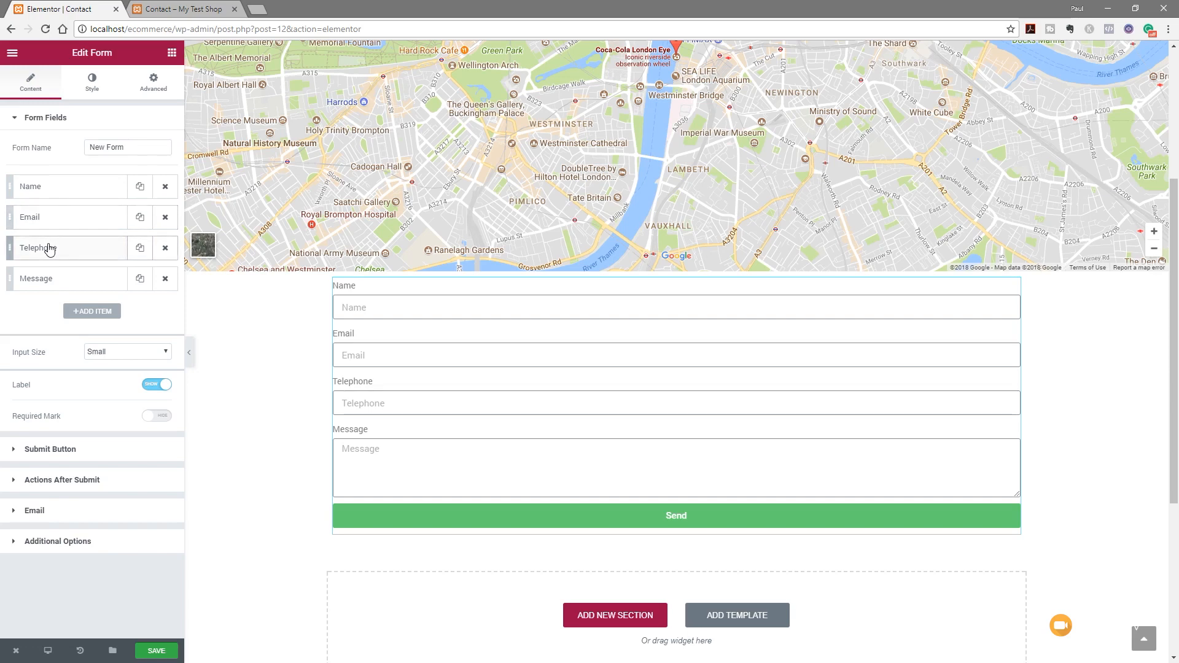
Set the Email and Telephone fields to 50% width so they sit side by side
{"action": "left_click", "coordinate": [90, 220]}
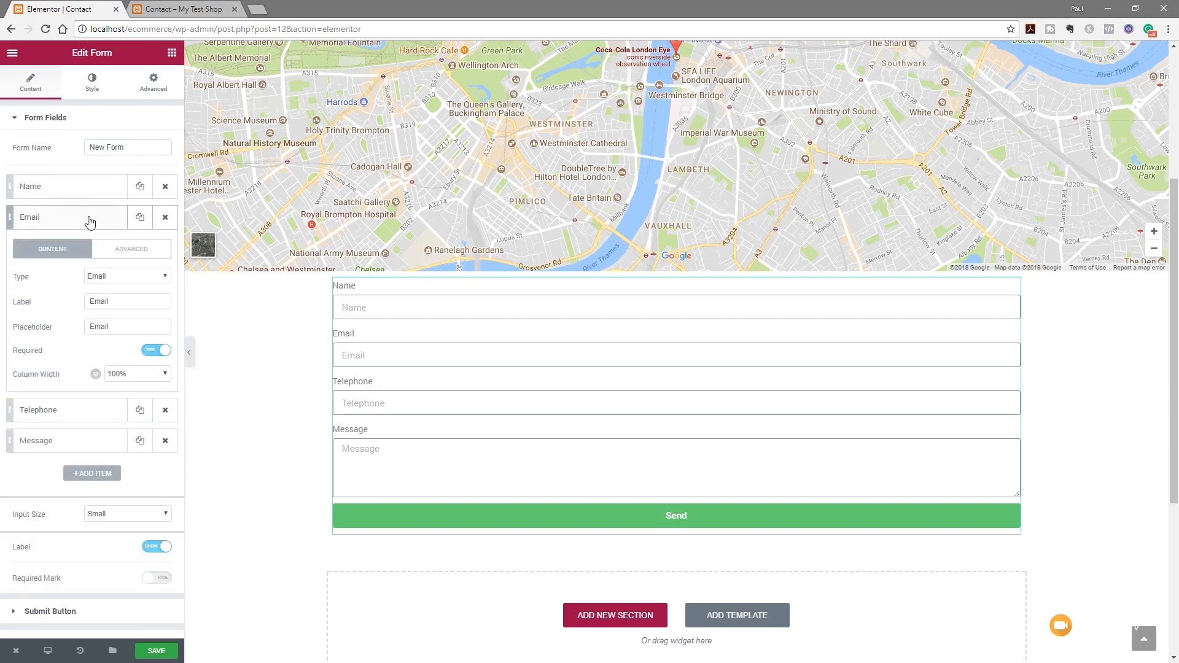
{"action": "left_click", "coordinate": [135, 376]}
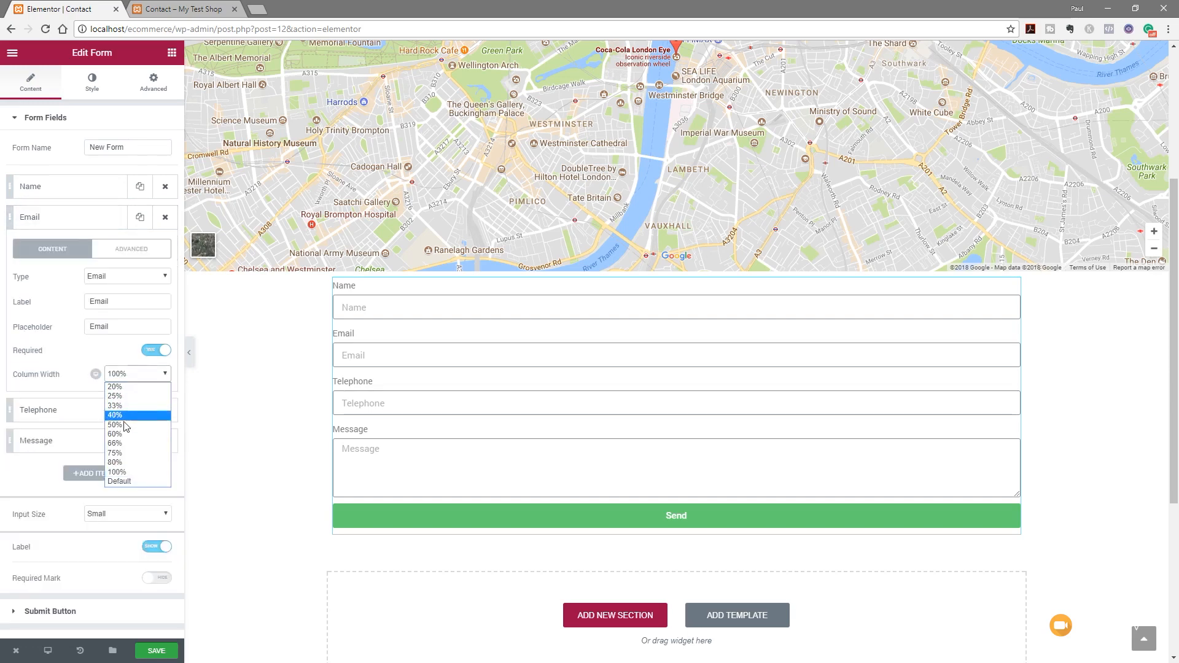
{"action": "left_click", "coordinate": [124, 417]}
{"action": "left_click", "coordinate": [104, 225]}
{"action": "left_click", "coordinate": [80, 247]}
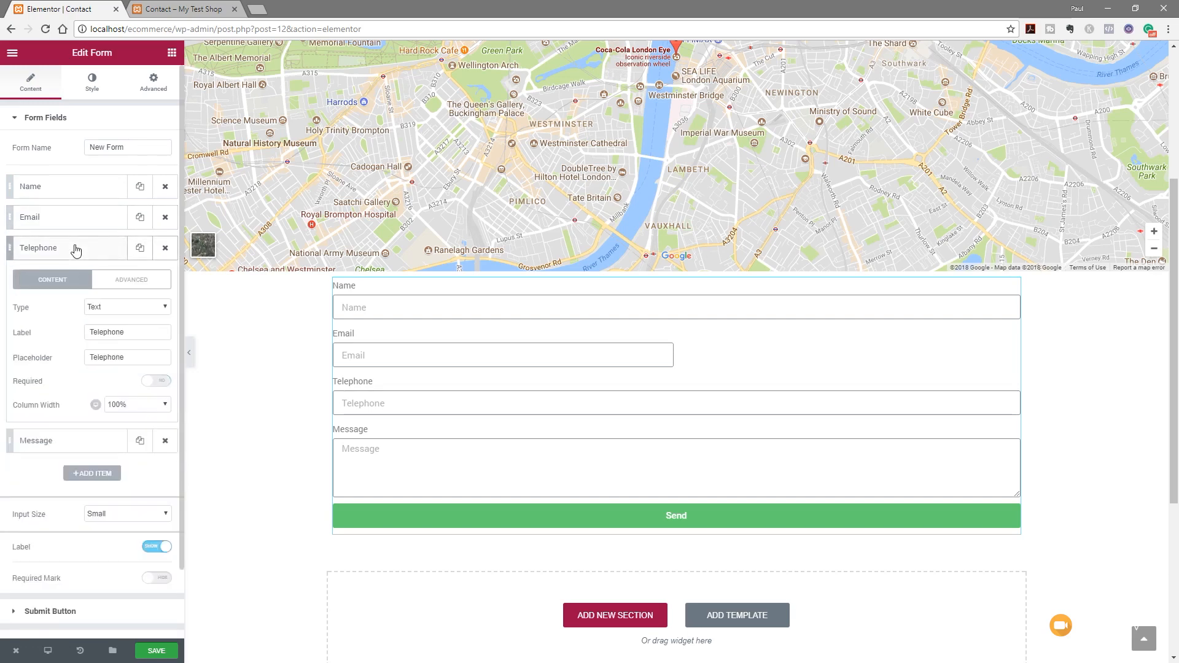
{"action": "left_click", "coordinate": [117, 406]}
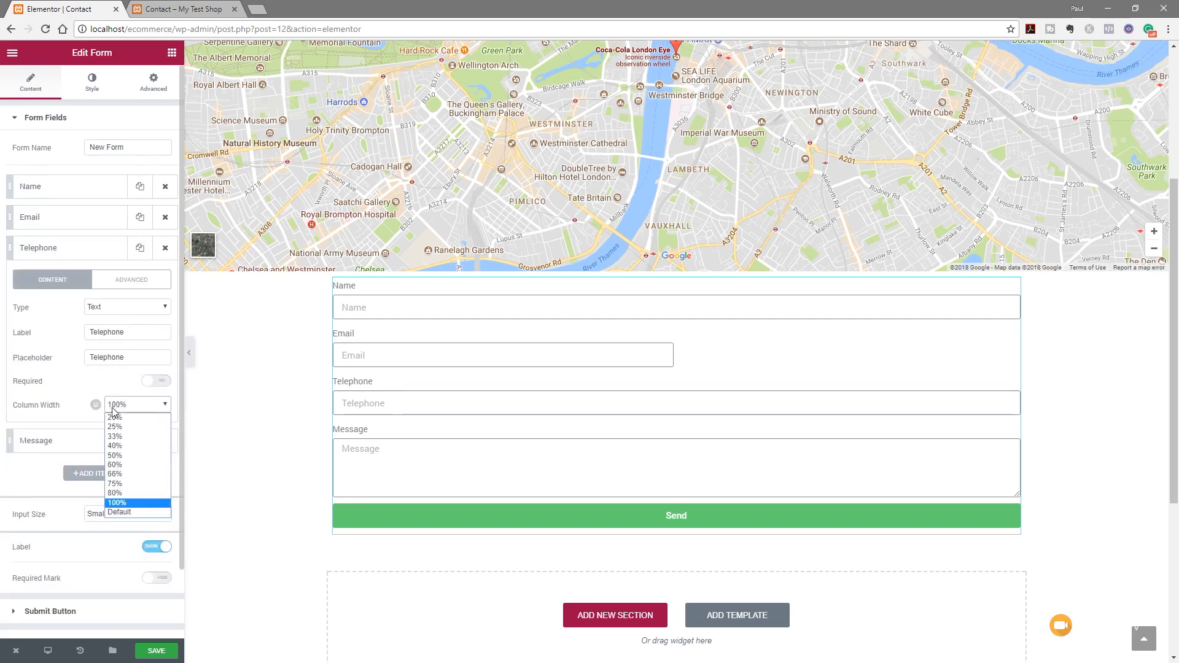
{"action": "left_click", "coordinate": [123, 459]}
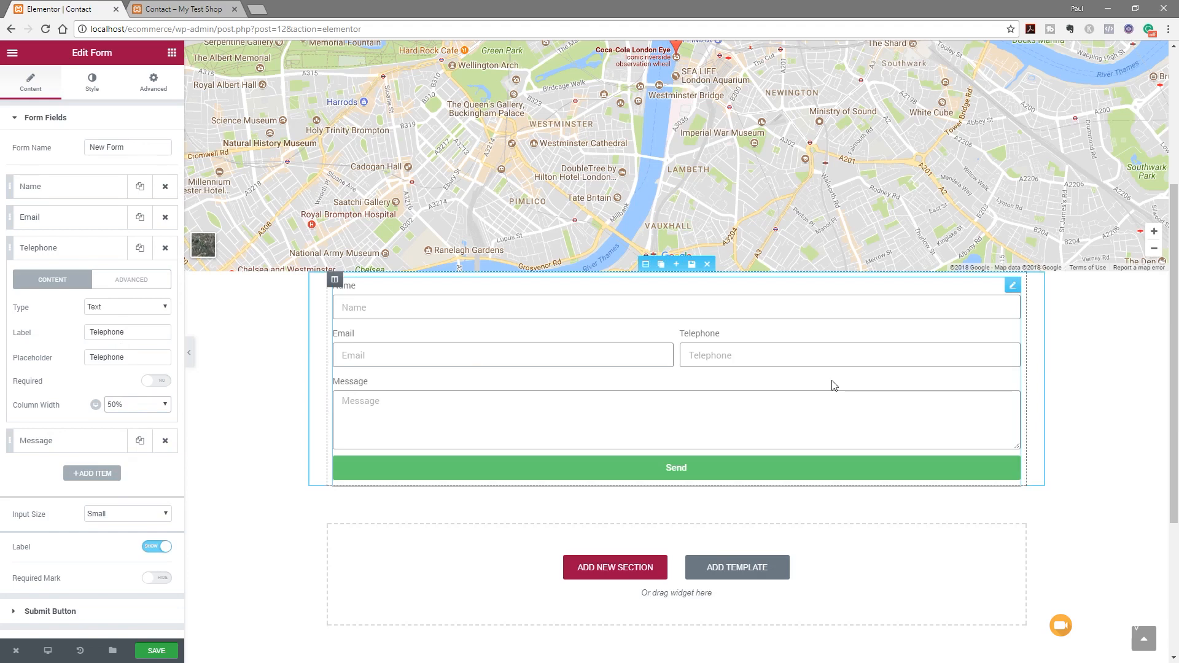
{"action": "left_click", "coordinate": [64, 251]}
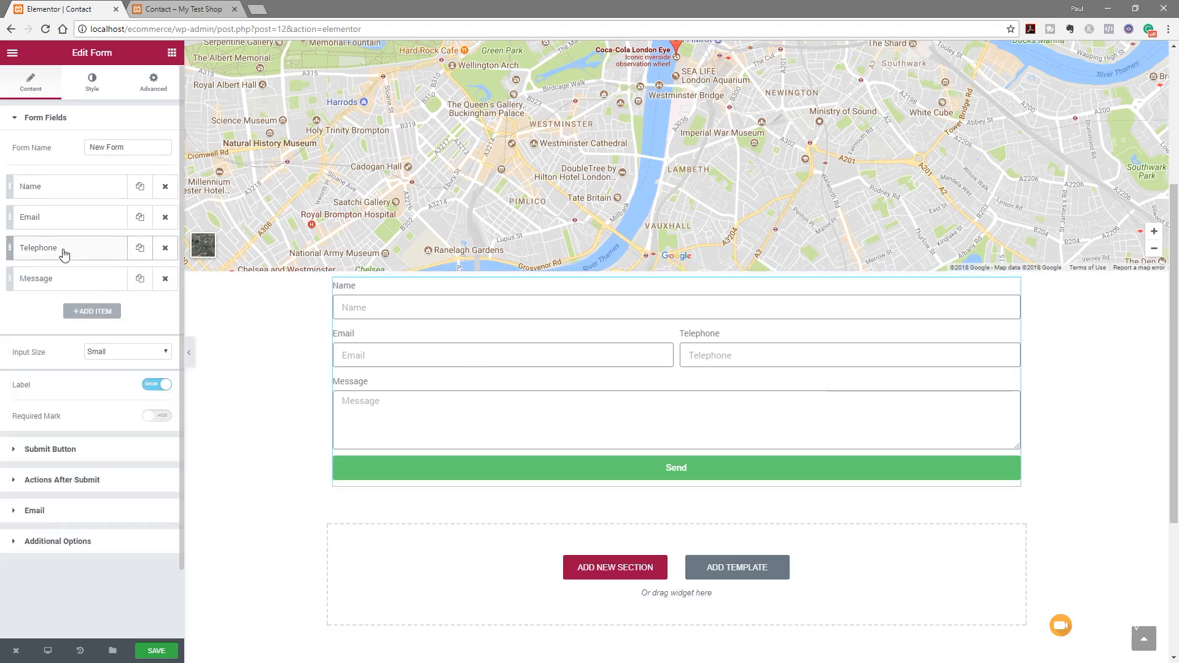
Make the inputs Medium, hide the field labels, and make the Send button Medium
{"action": "left_click", "coordinate": [153, 352]}
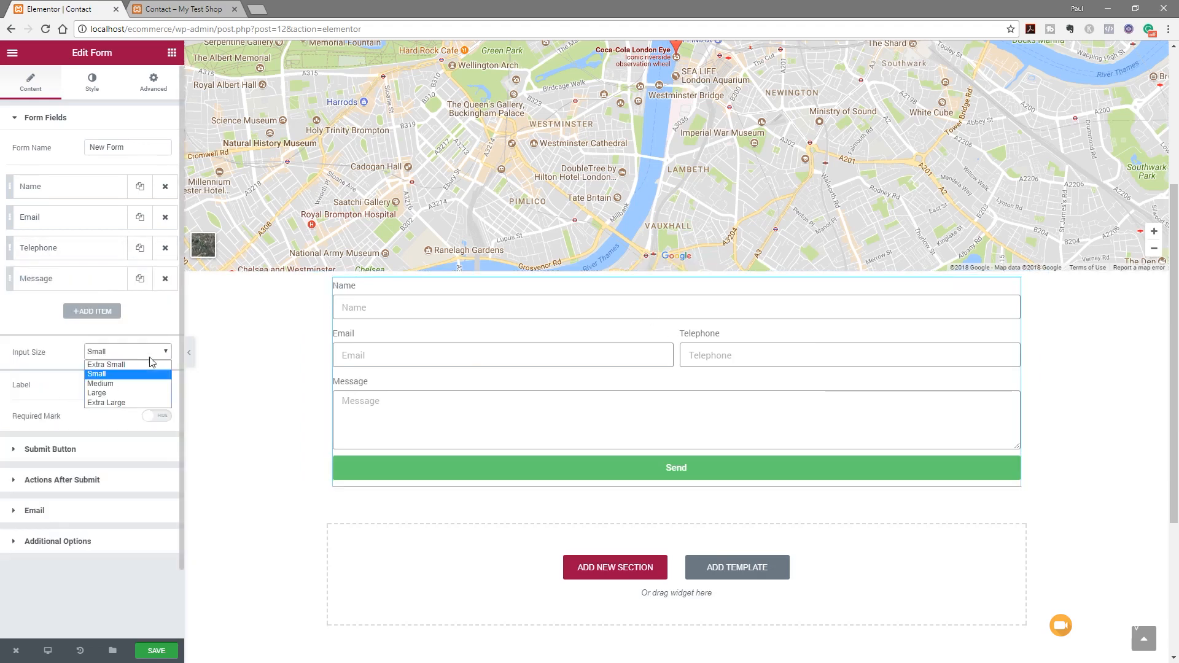
{"action": "left_click", "coordinate": [113, 387]}
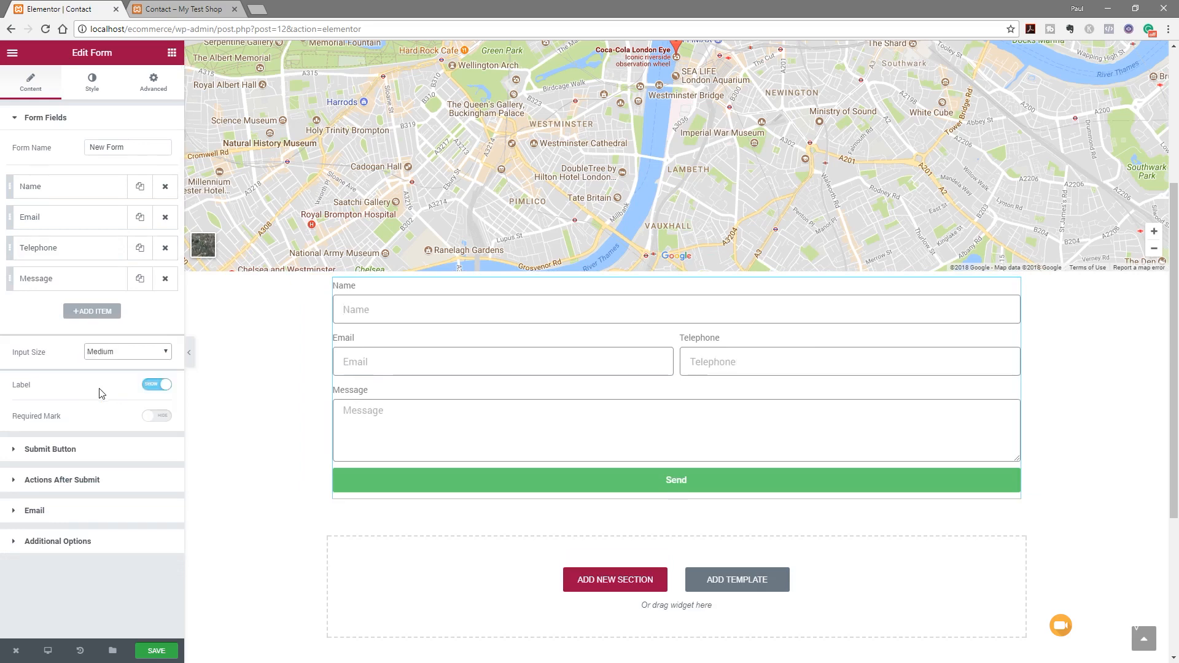
{"action": "left_click", "coordinate": [151, 385]}
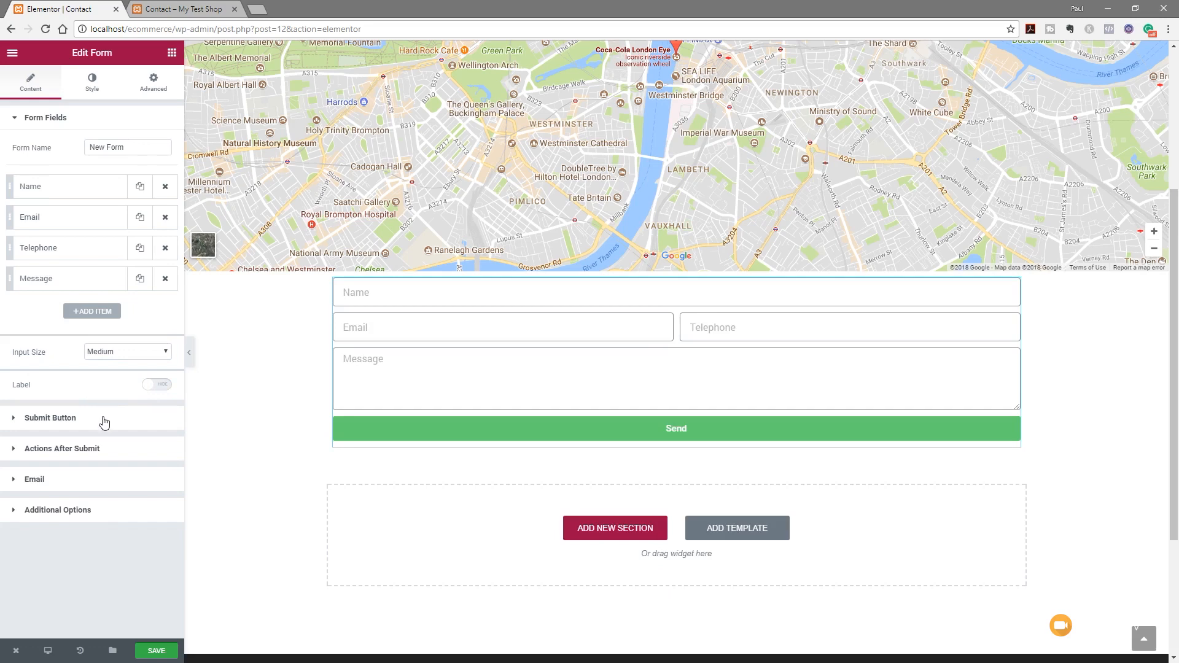
{"action": "left_click", "coordinate": [65, 418]}
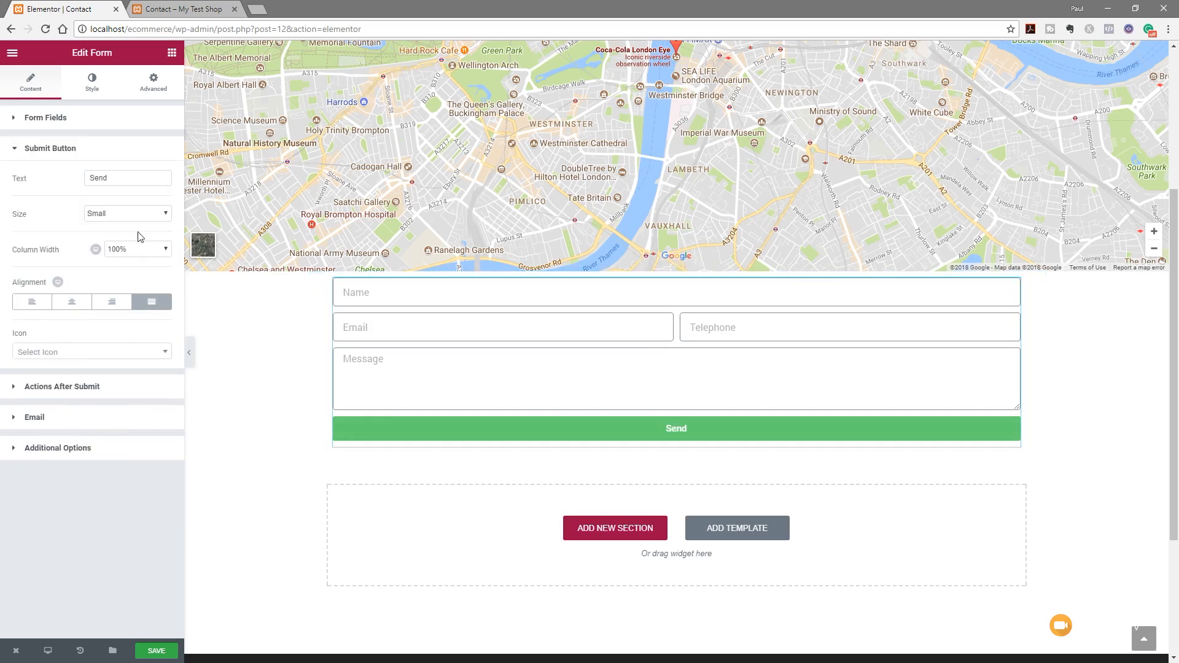
{"action": "left_click", "coordinate": [155, 219]}
{"action": "left_click", "coordinate": [123, 245]}
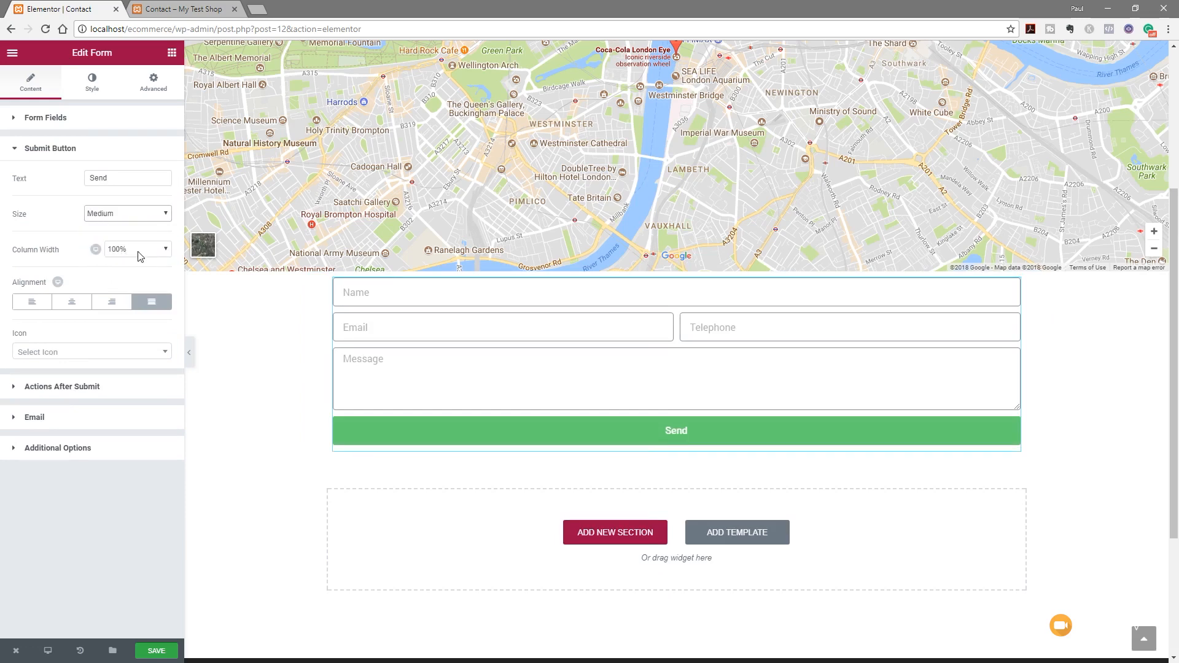
Give the Send button custom typography: Montserrat, weight 600, uppercase
{"action": "left_click", "coordinate": [93, 86]}
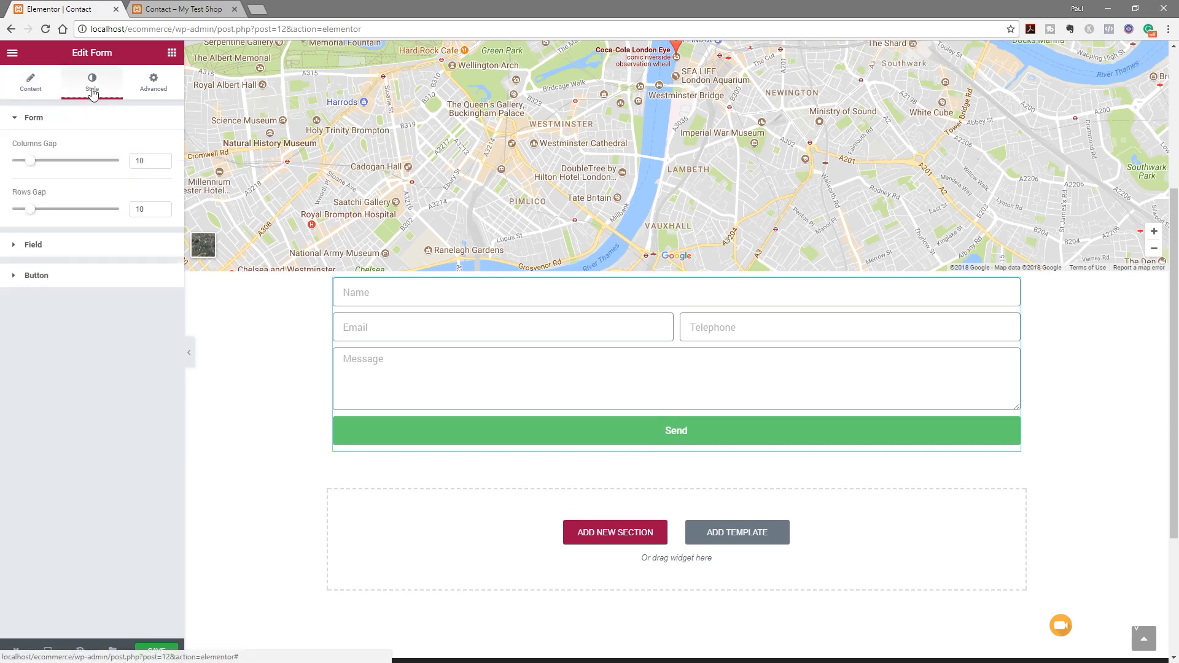
{"action": "left_click", "coordinate": [49, 245]}
{"action": "left_click", "coordinate": [37, 432]}
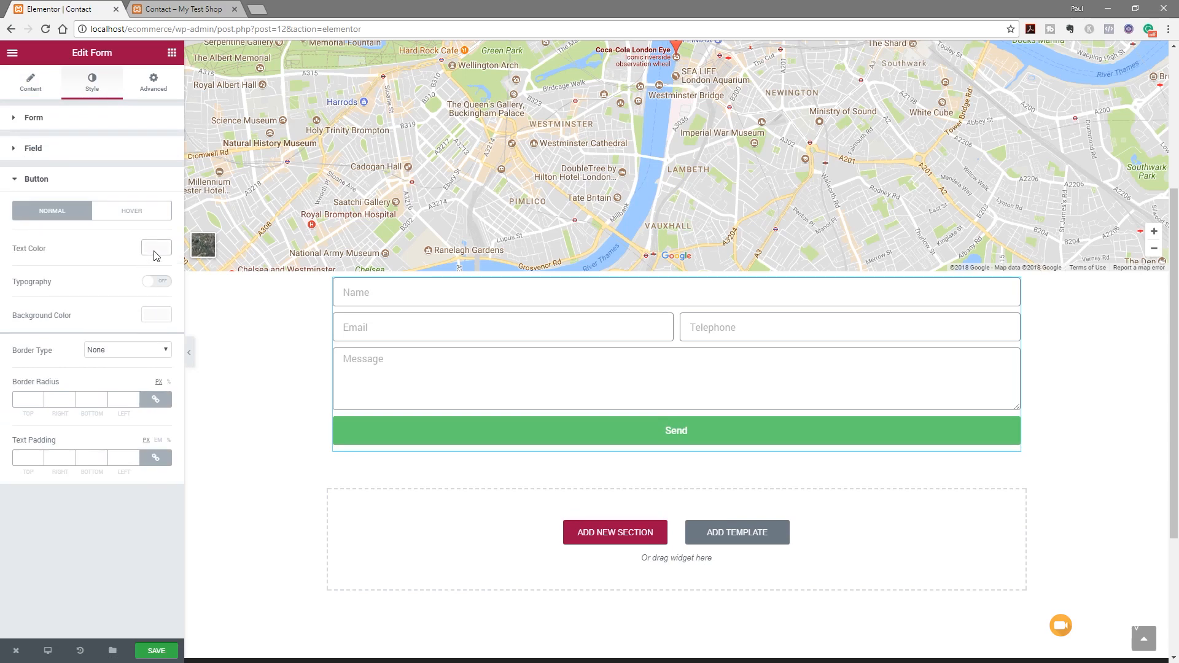
{"action": "left_click", "coordinate": [163, 283]}
{"action": "left_click", "coordinate": [126, 368]}
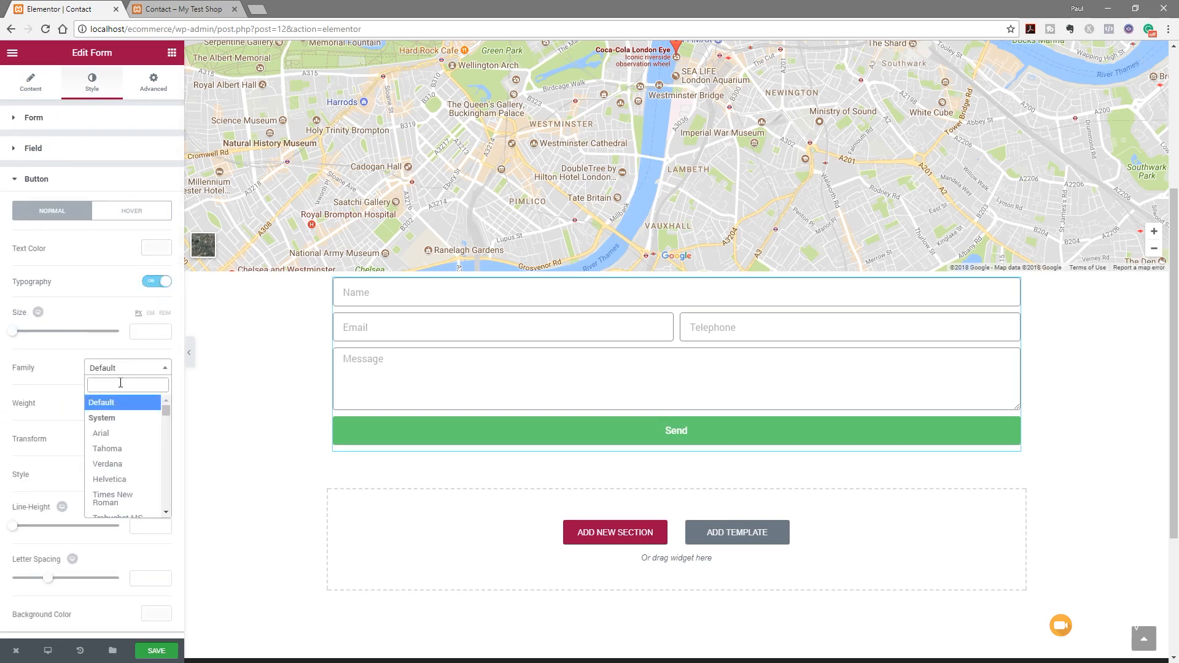
{"action": "type", "text": "Monte"}
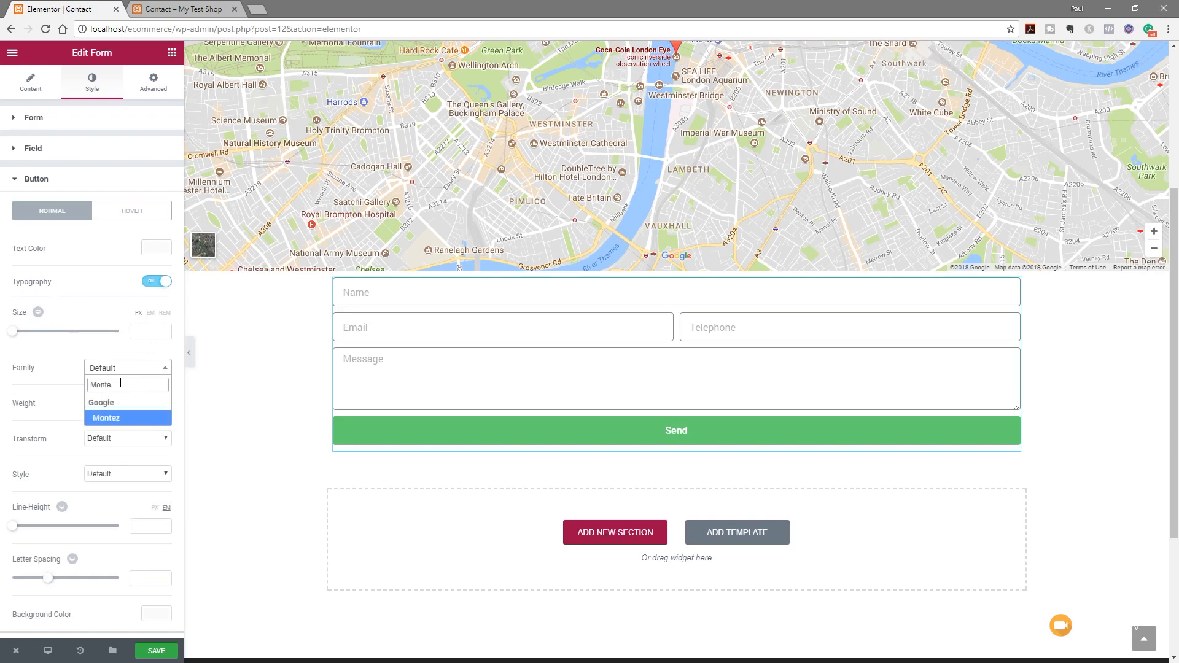
{"action": "key", "text": "BackSpace"}
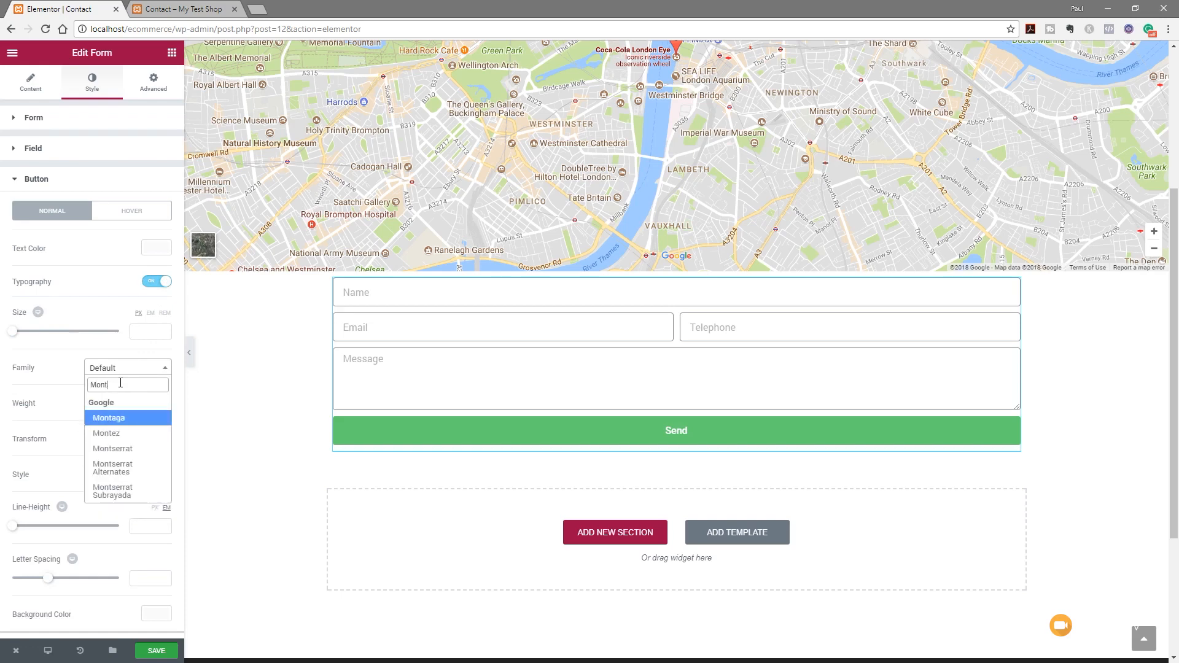
{"action": "left_click", "coordinate": [109, 448]}
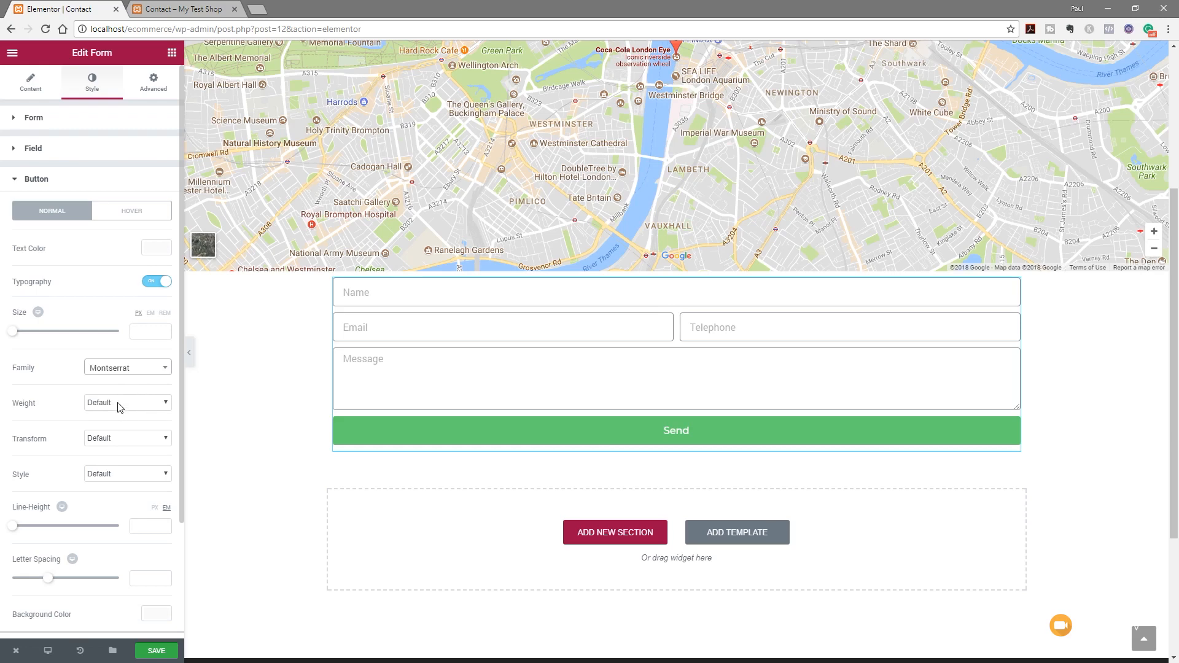
{"action": "left_click", "coordinate": [119, 403]}
{"action": "left_click", "coordinate": [106, 464]}
{"action": "left_click", "coordinate": [132, 440]}
{"action": "left_click", "coordinate": [123, 462]}
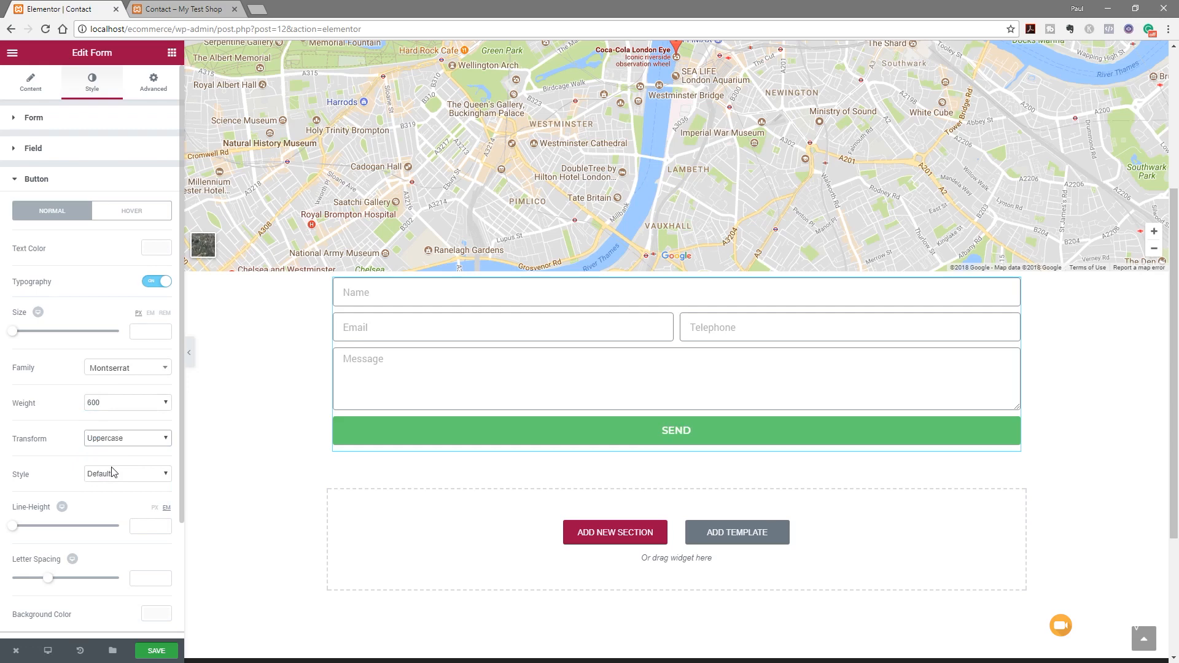
Make the Send button text white and its background olive green #a2c037
{"action": "scroll", "coordinate": [37, 430], "scroll_direction": "up", "scroll_amount": 2}
{"action": "left_click", "coordinate": [155, 252]}
{"action": "left_click", "coordinate": [126, 391]}
{"action": "left_click", "coordinate": [157, 249]}
{"action": "scroll", "coordinate": [119, 454], "scroll_direction": "down", "scroll_amount": 3}
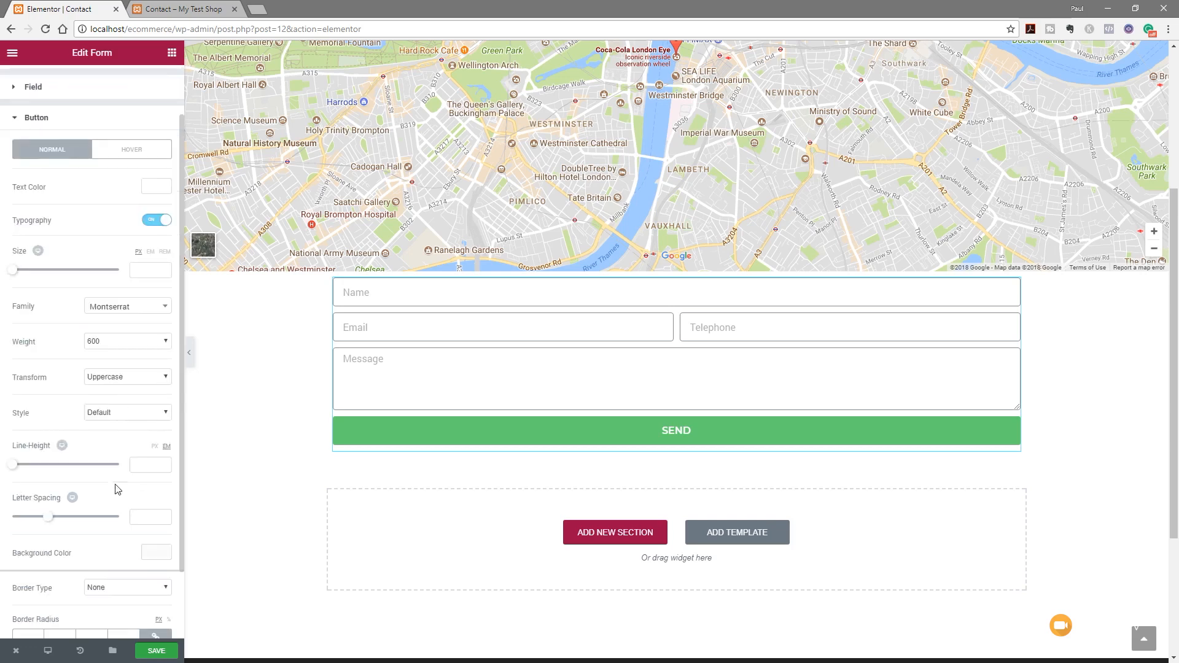
{"action": "left_click", "coordinate": [156, 469]}
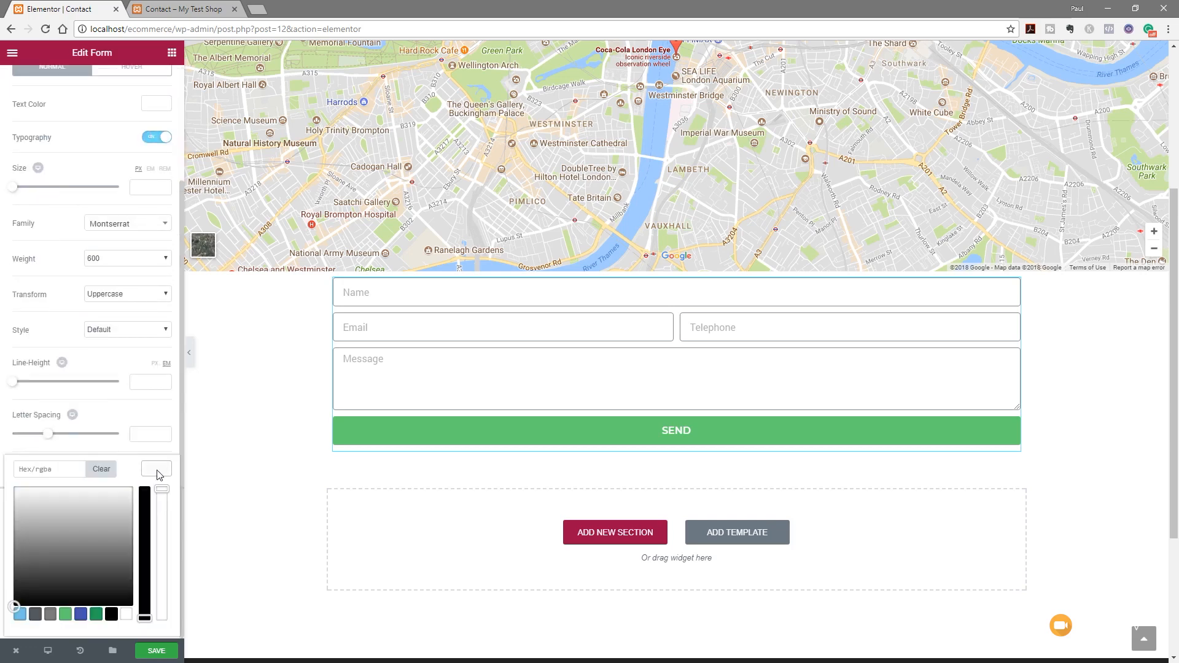
{"action": "left_click", "coordinate": [56, 469]}
{"action": "type", "text": "#a2c037"}
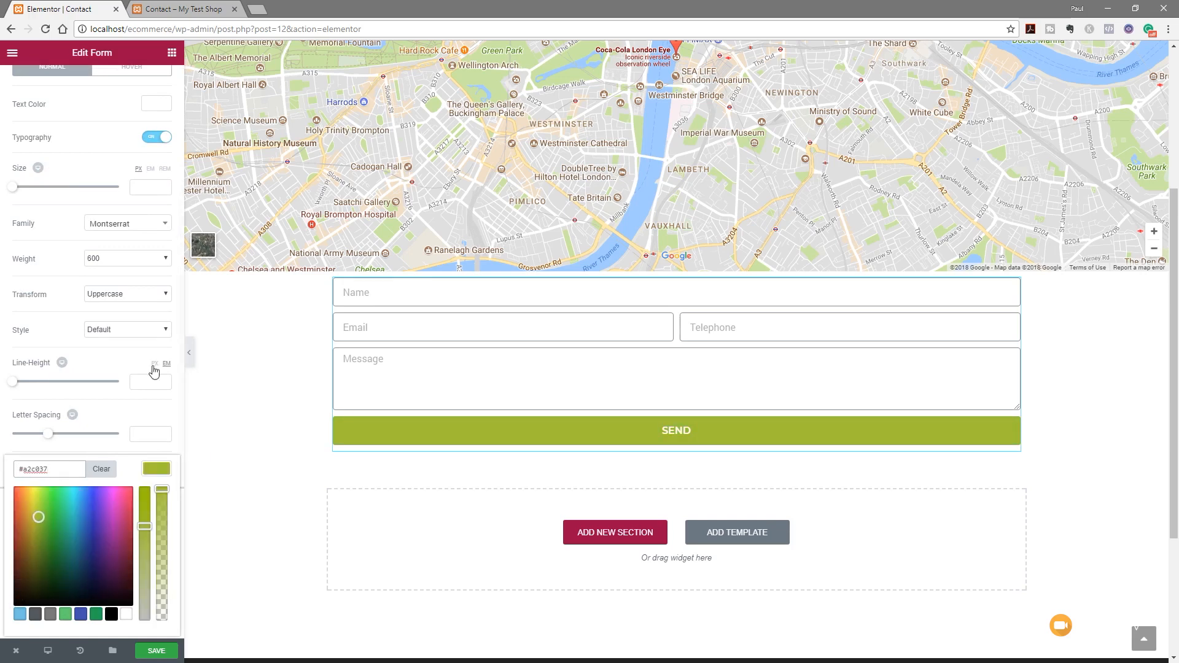
{"action": "left_click", "coordinate": [148, 470]}
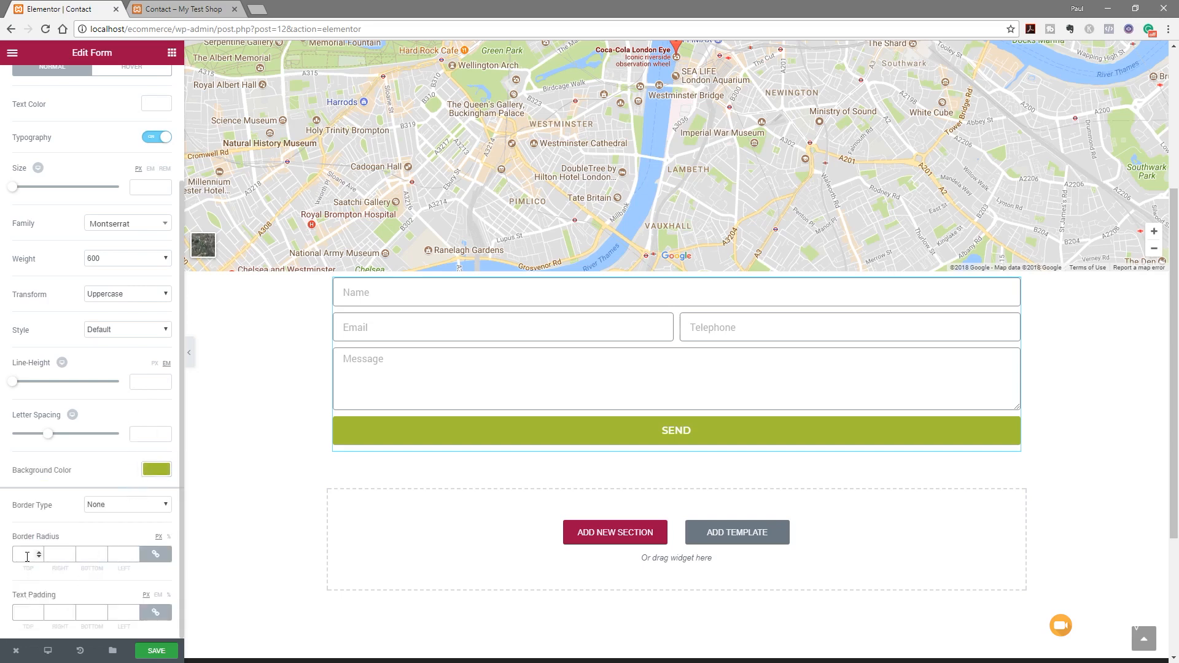
Set the Send button's border radius to 0
{"action": "type", "text": "0"}
{"action": "scroll", "coordinate": [92, 310], "scroll_direction": "up", "scroll_amount": 2}
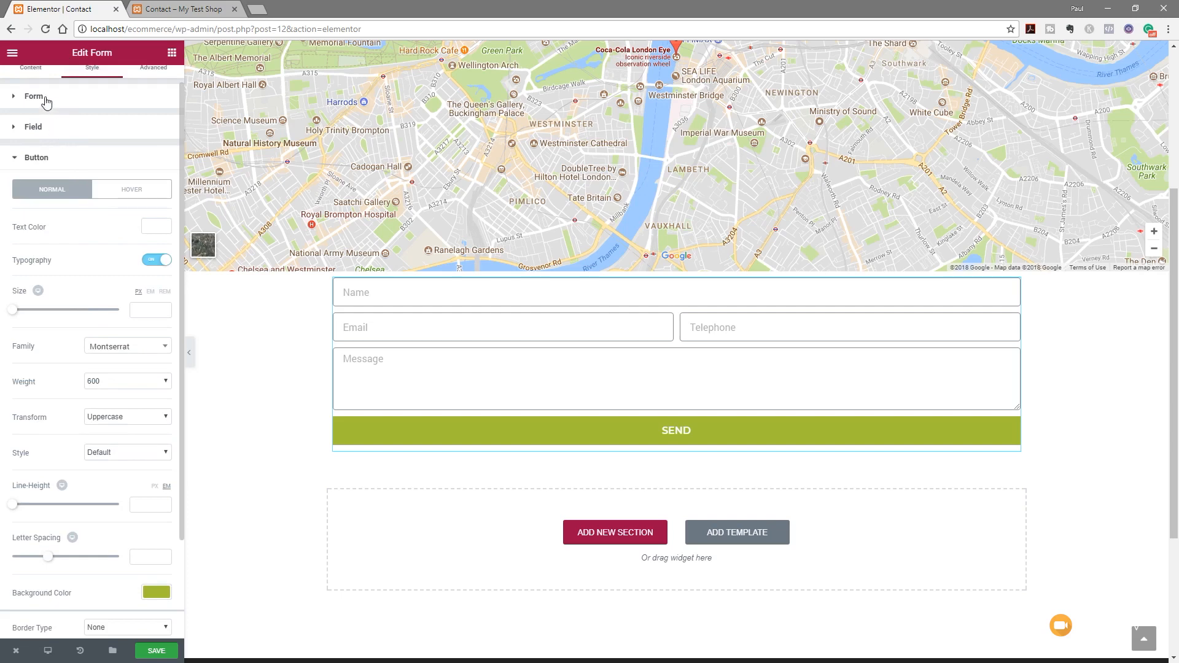
{"action": "scroll", "coordinate": [49, 159], "scroll_direction": "down", "scroll_amount": 1}
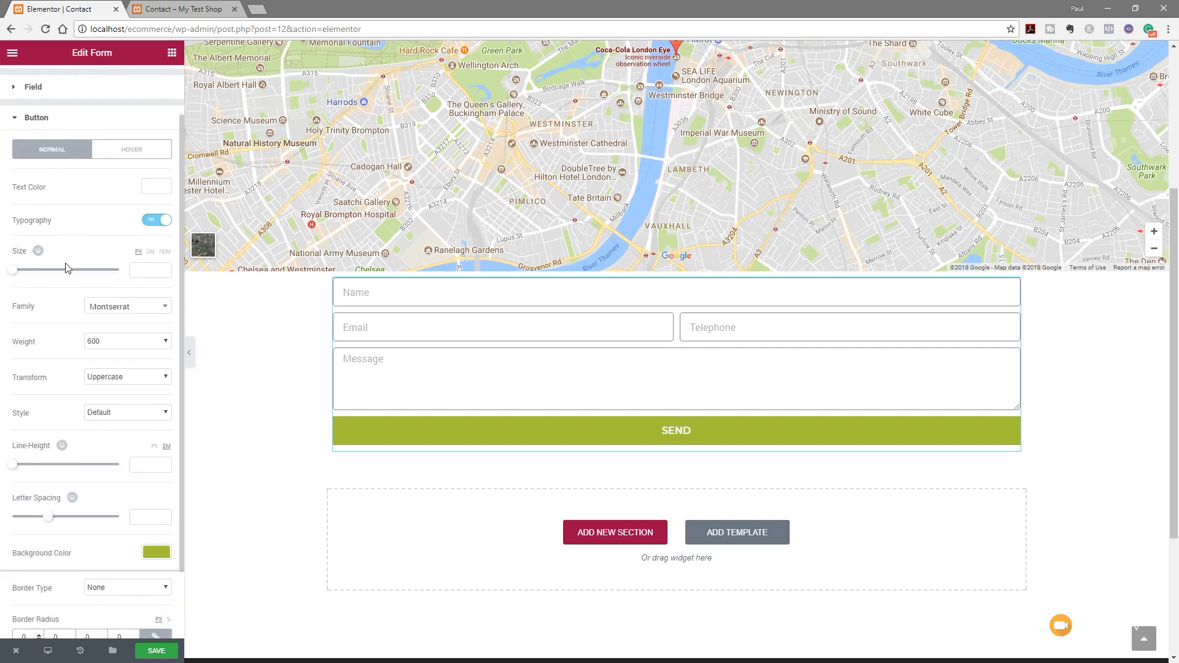
{"action": "scroll", "coordinate": [50, 197], "scroll_direction": "up", "scroll_amount": 2}
{"action": "left_click", "coordinate": [39, 149]}
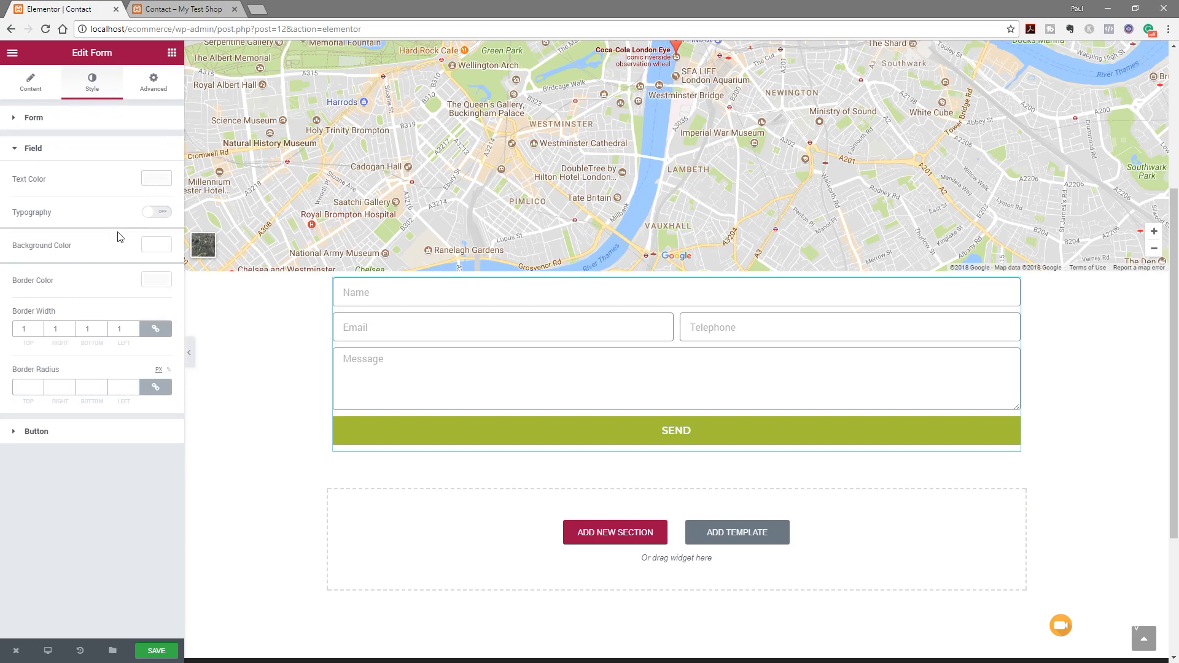
Give the form fields a light grey border colour and #54595f text colour
{"action": "left_click", "coordinate": [147, 284]}
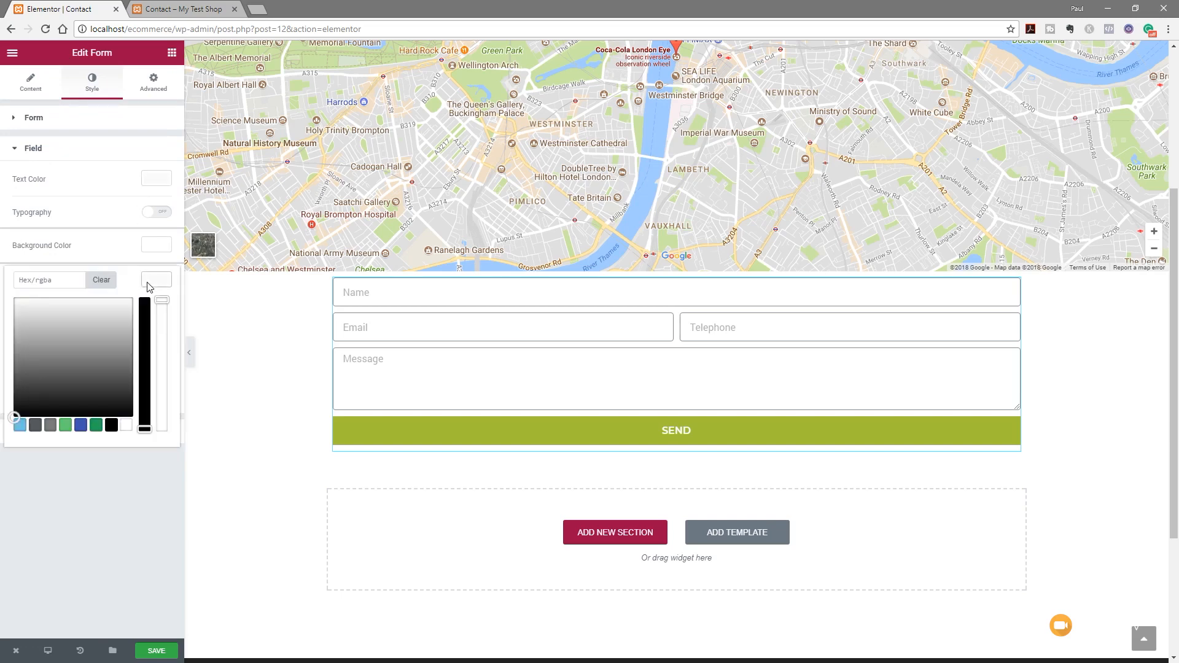
{"action": "left_click_drag", "start_coordinate": [14, 418], "coordinate": [13, 312]}
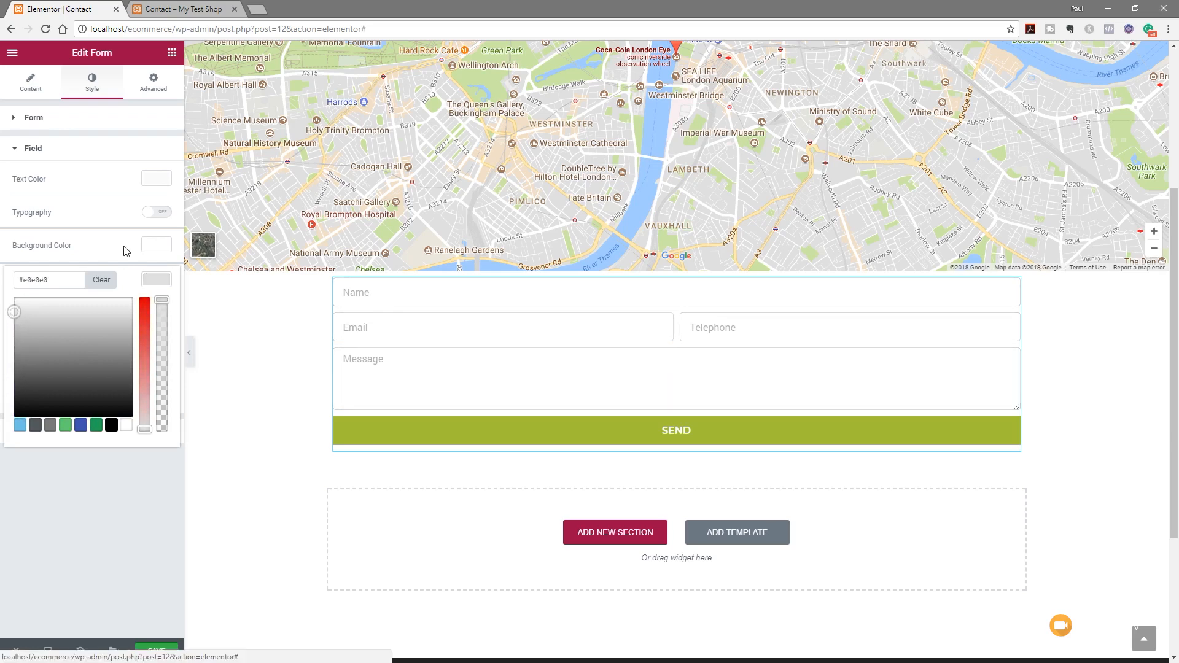
{"action": "left_click", "coordinate": [157, 180]}
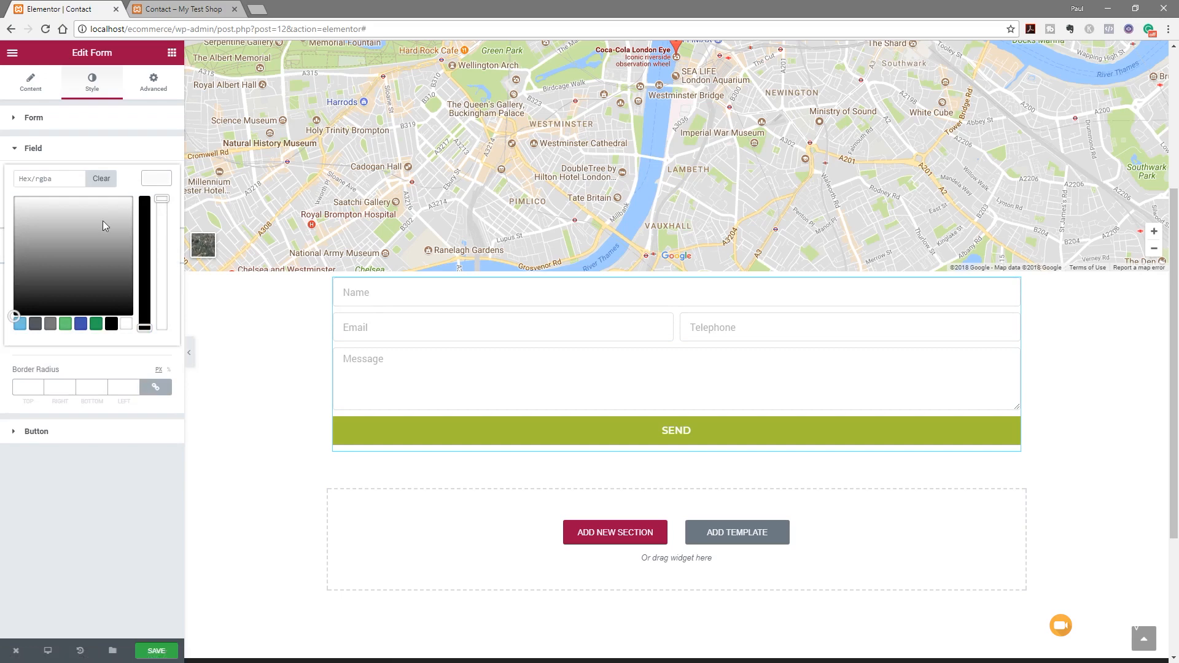
{"action": "left_click", "coordinate": [37, 325]}
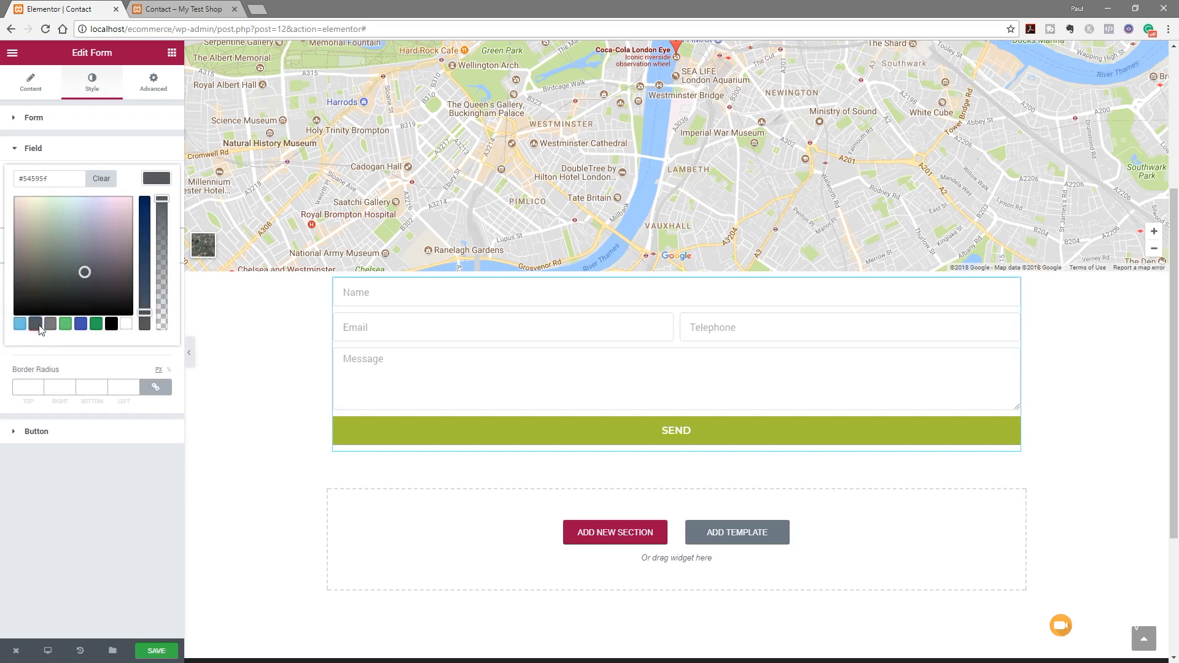
{"action": "left_click", "coordinate": [134, 150]}
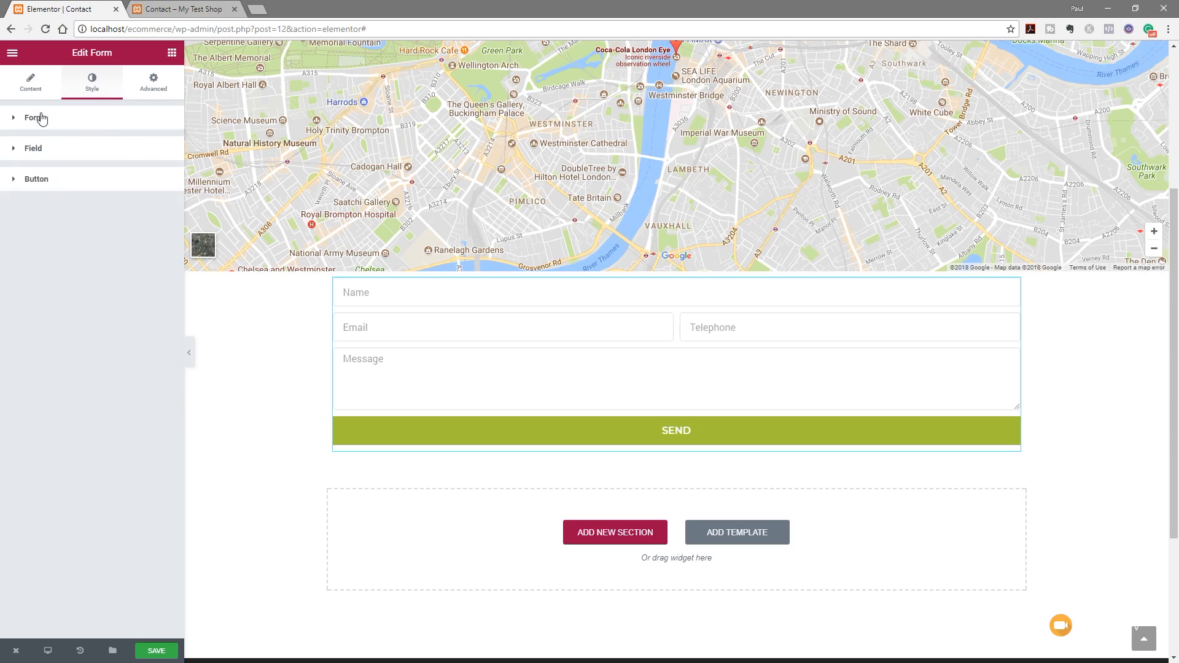
In the Content tab, review Submit Button and Actions After Submit, then expand the Email action
{"action": "left_click", "coordinate": [32, 84]}
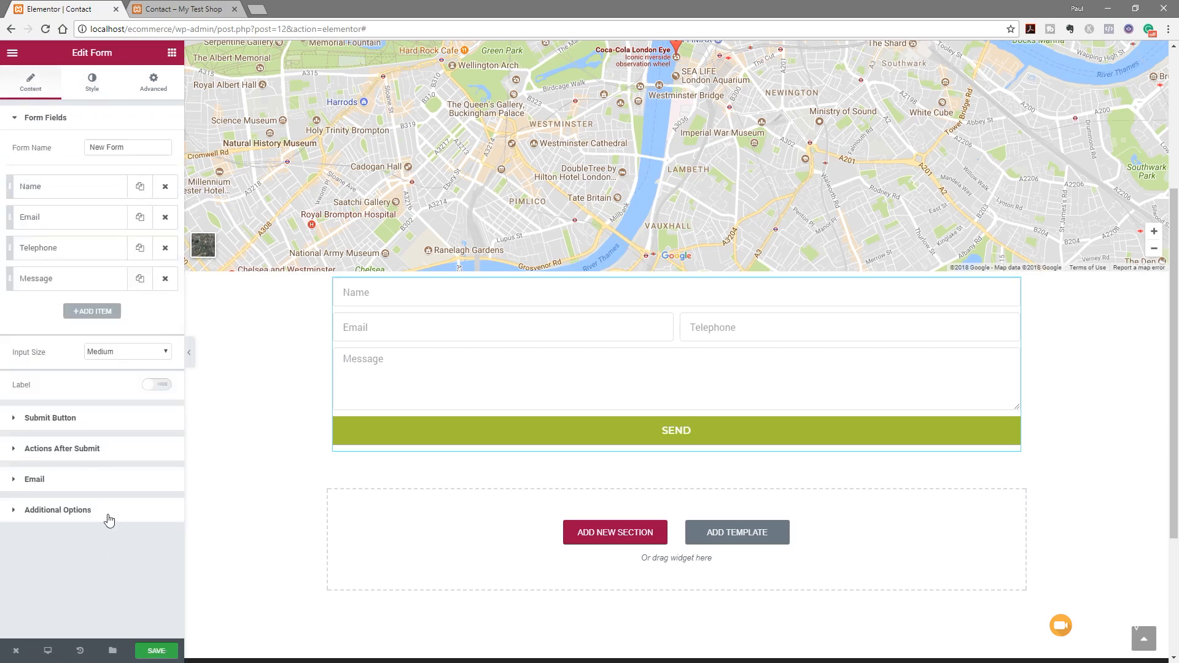
{"action": "left_click", "coordinate": [49, 420]}
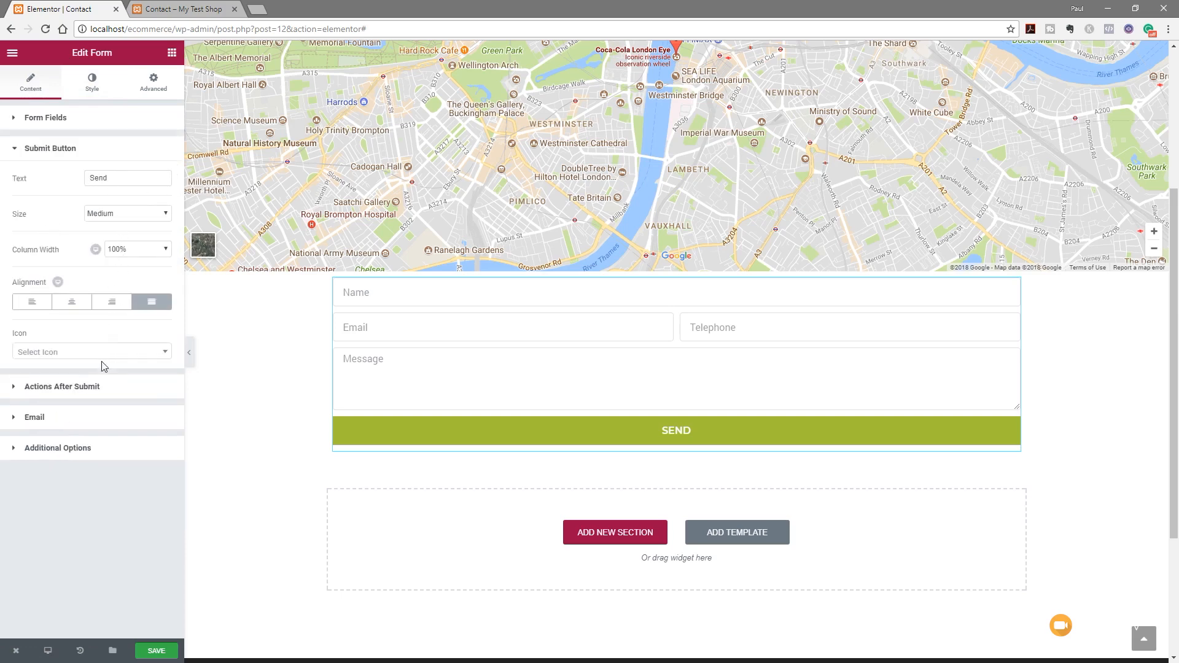
{"action": "left_click", "coordinate": [49, 387]}
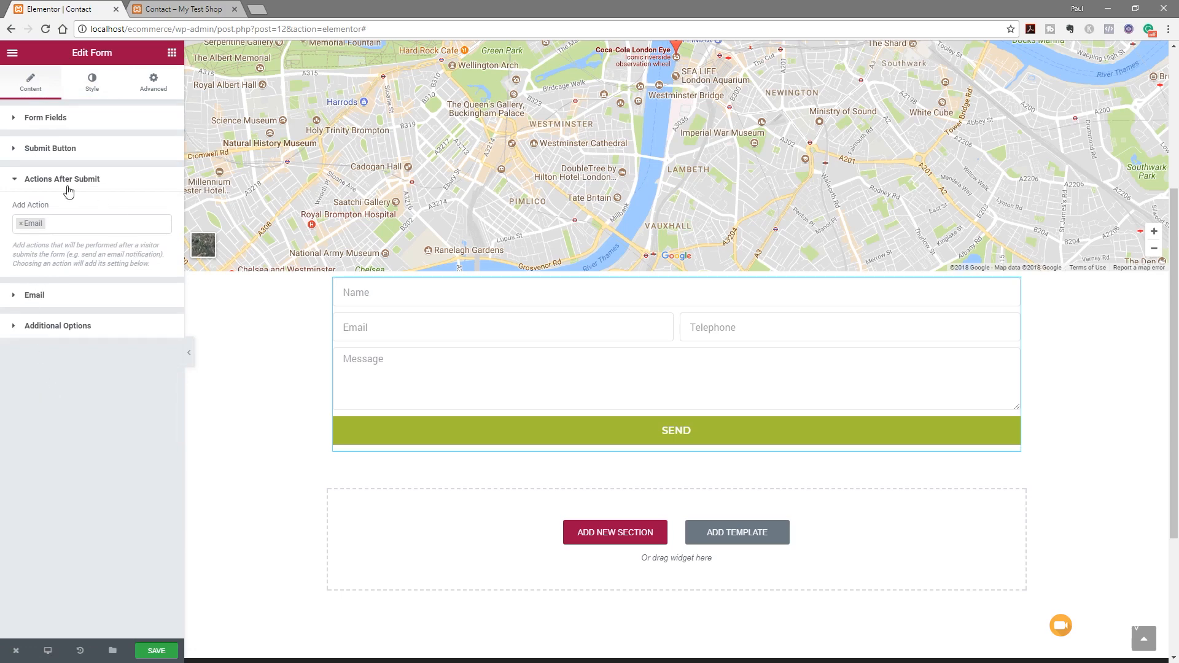
{"action": "left_click", "coordinate": [72, 225]}
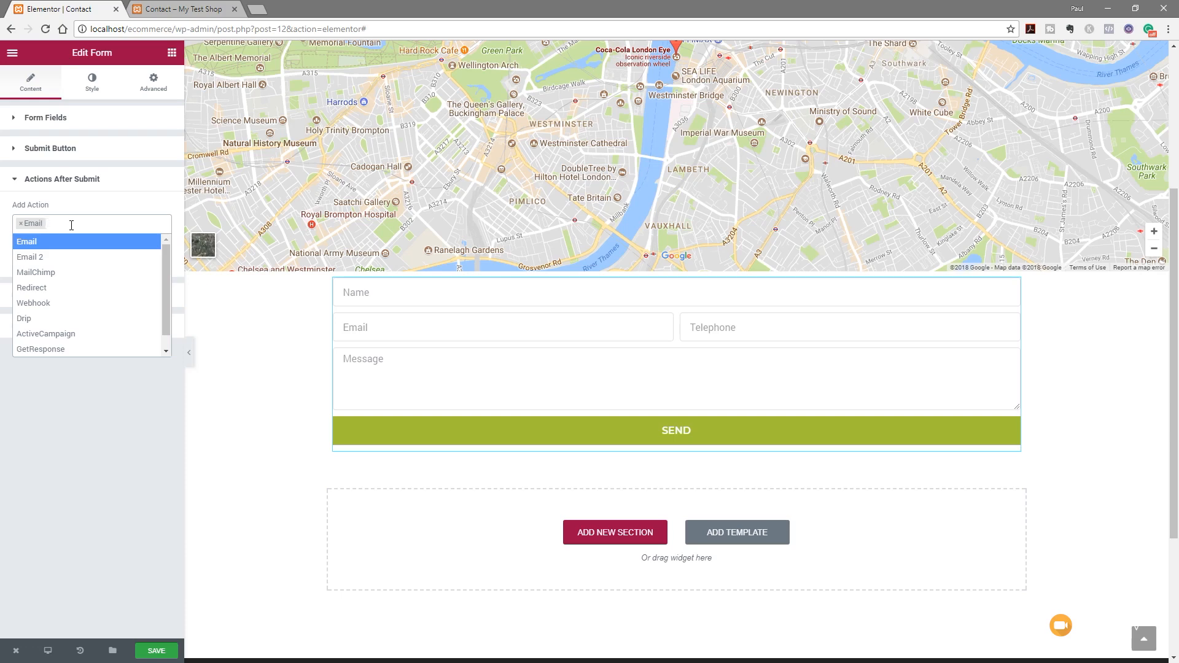
{"action": "left_click", "coordinate": [96, 404]}
{"action": "left_click", "coordinate": [58, 296]}
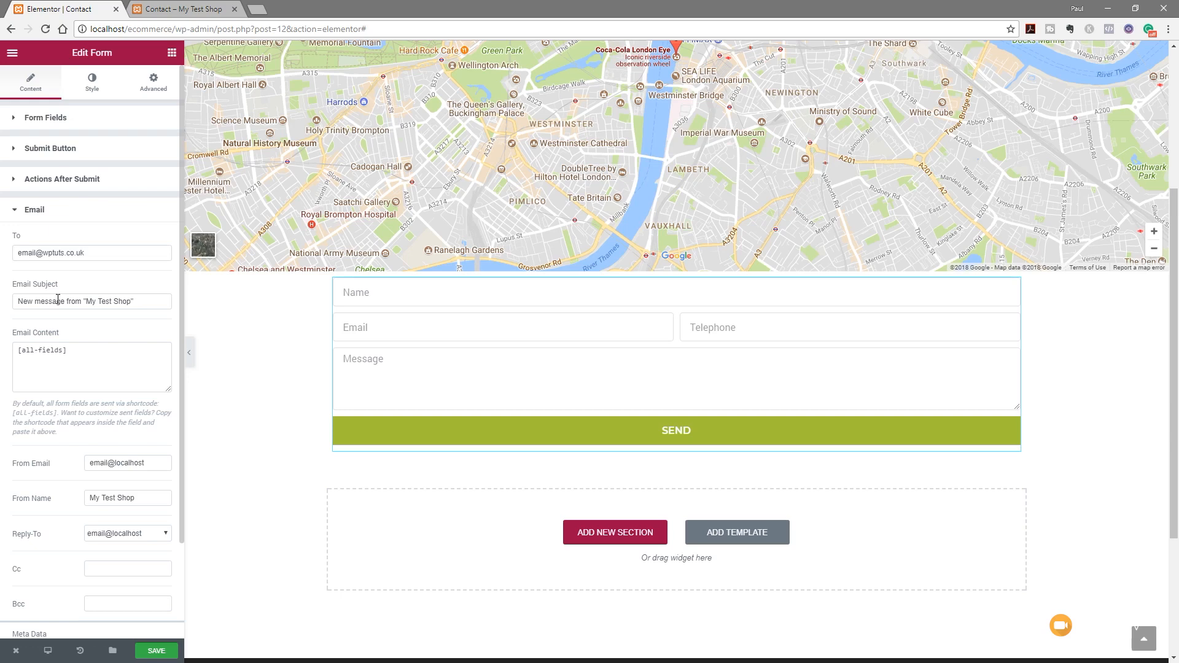
Review the form email's recipient, subject, sender address and sender name fields
{"action": "left_click", "coordinate": [102, 253]}
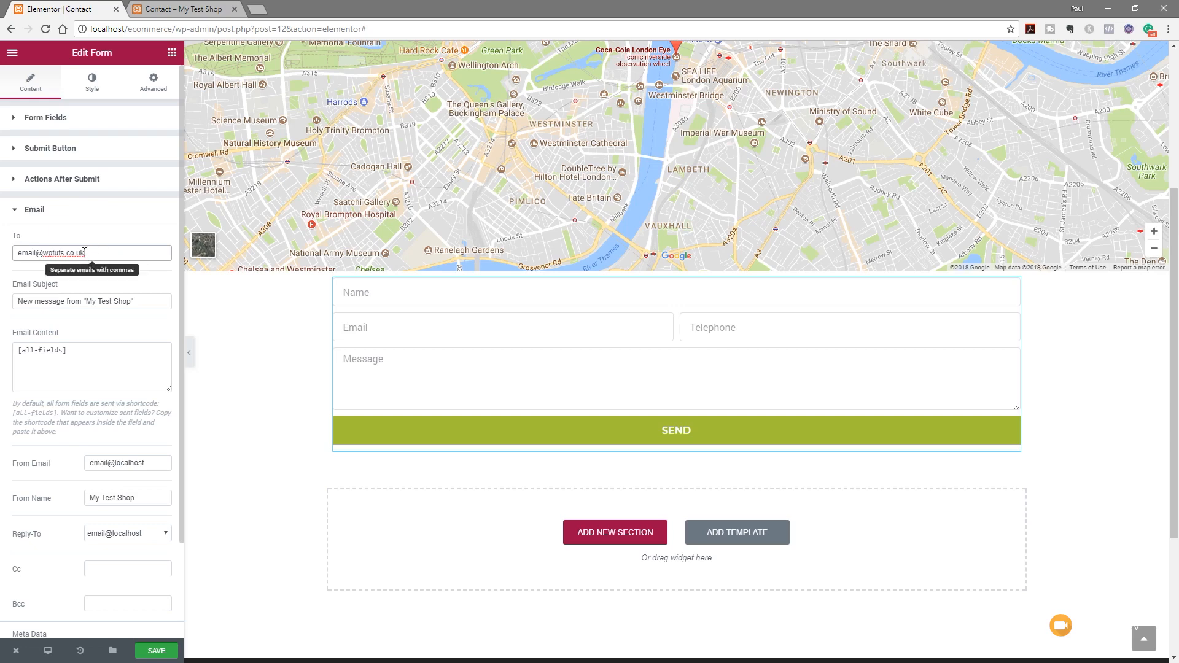
{"action": "left_click", "coordinate": [145, 302]}
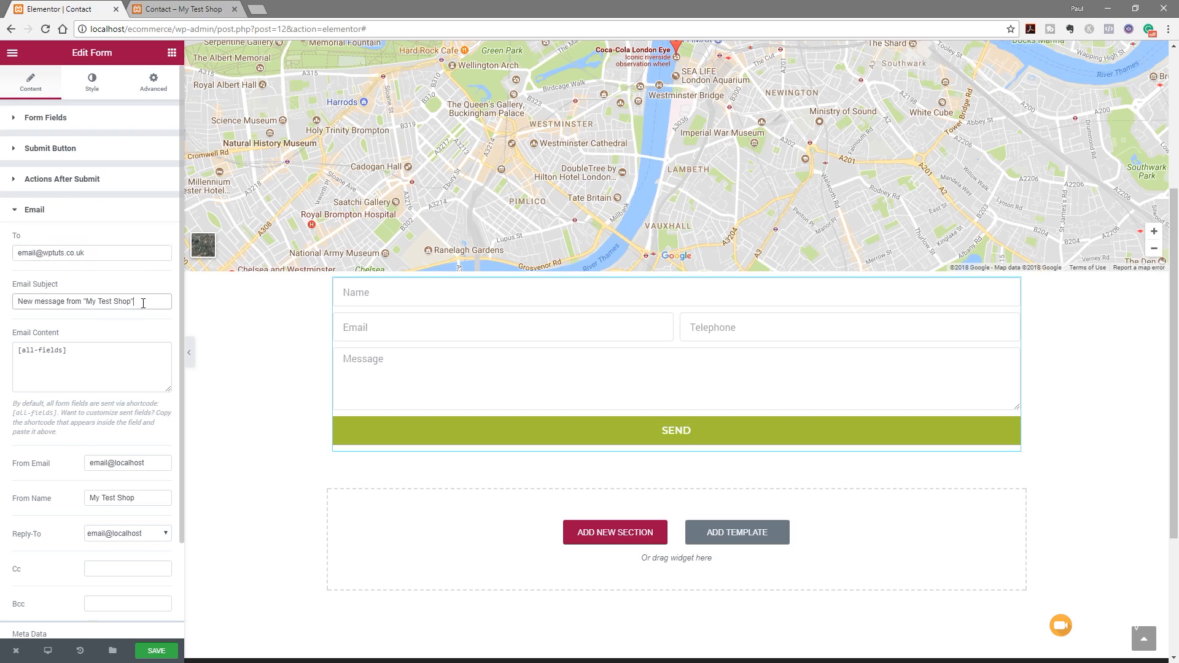
{"action": "scroll", "coordinate": [139, 329], "scroll_direction": "down", "scroll_amount": 2}
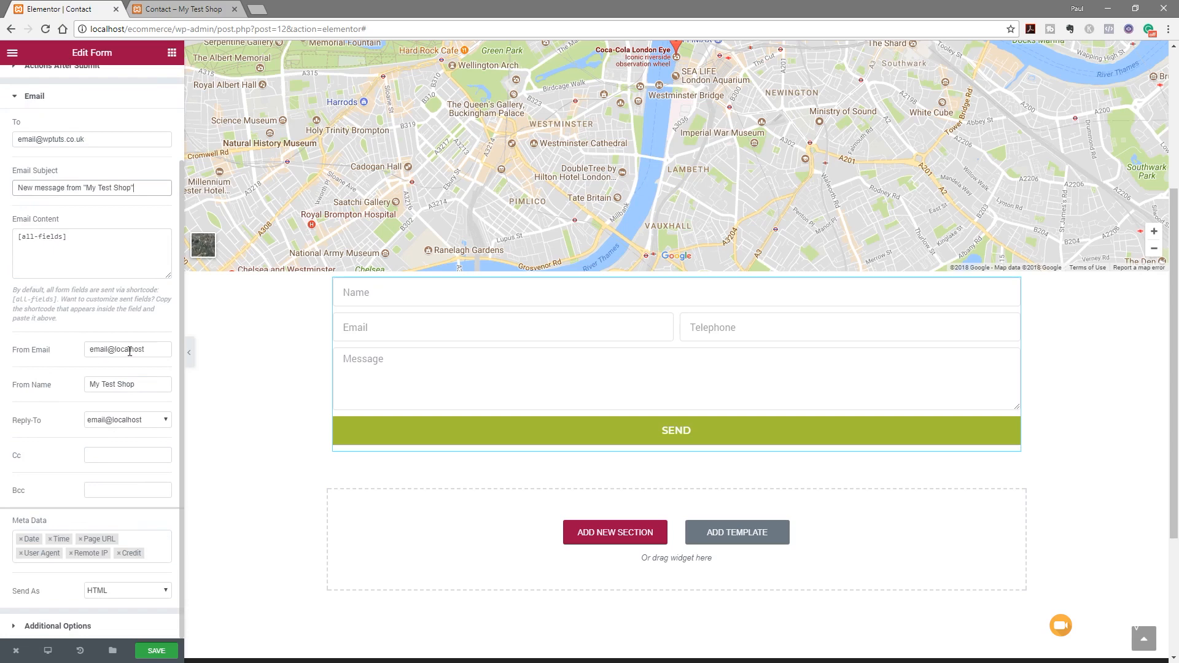
{"action": "left_click", "coordinate": [157, 352]}
{"action": "double_click", "coordinate": [156, 352]}
{"action": "left_click", "coordinate": [156, 352]}
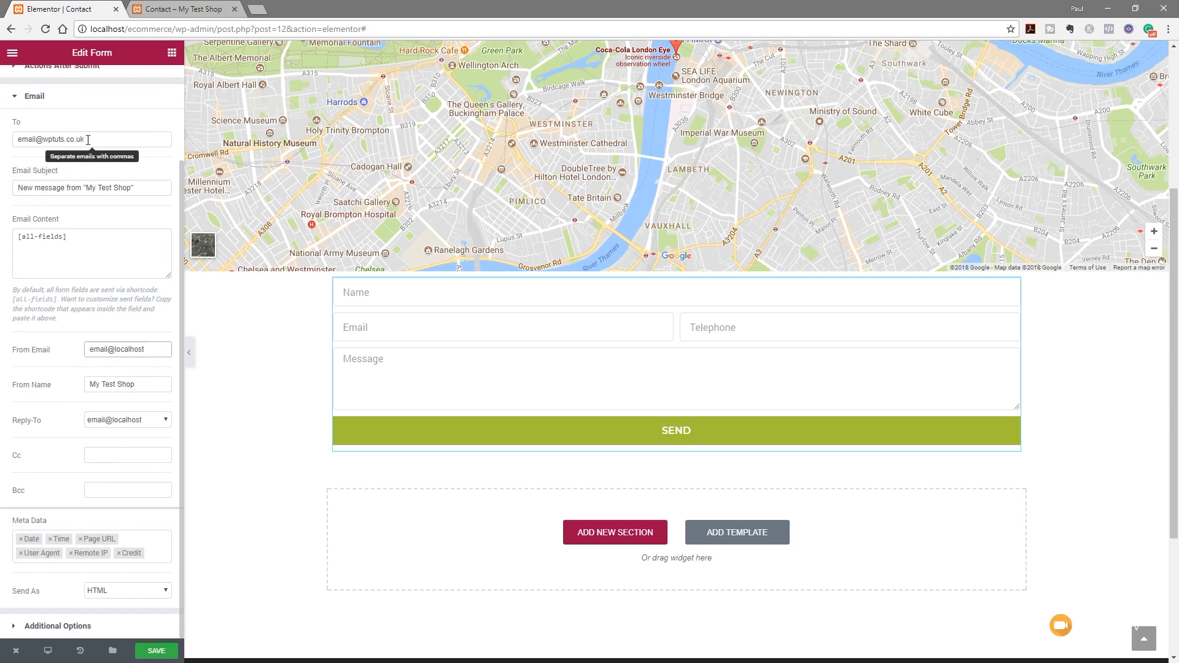
{"action": "left_click", "coordinate": [140, 389]}
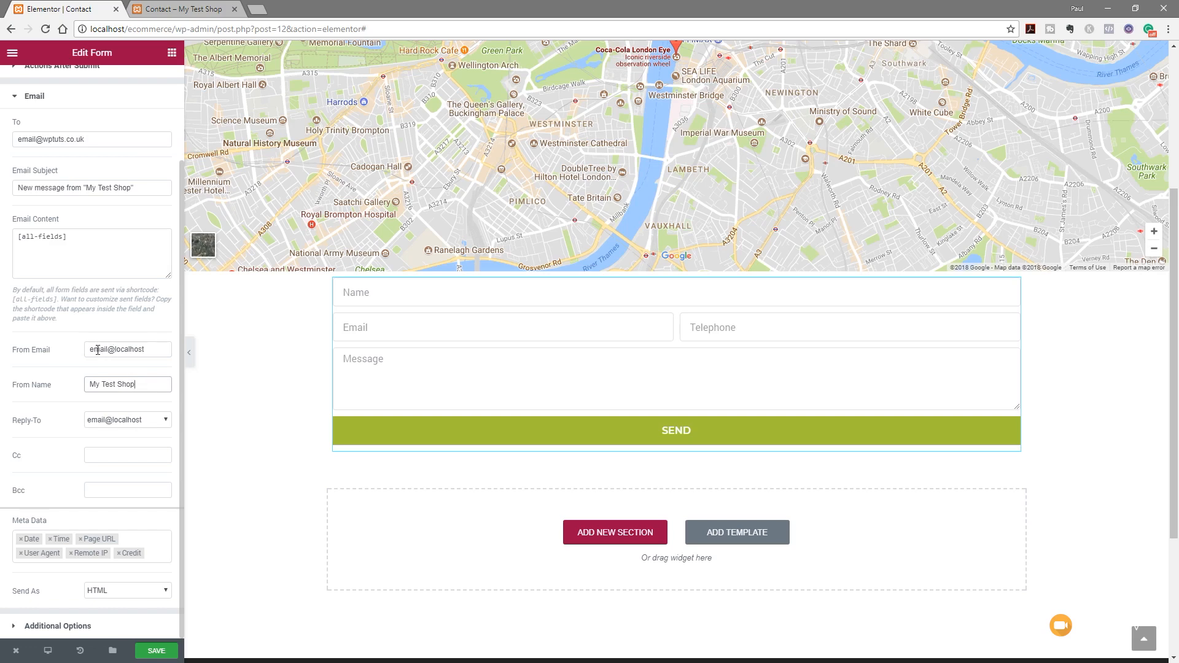
Set Reply-To to Email Field and remove Credit, Remote IP, User Agent and Page URL from Meta Data
{"action": "left_click", "coordinate": [146, 421]}
{"action": "left_click", "coordinate": [131, 442]}
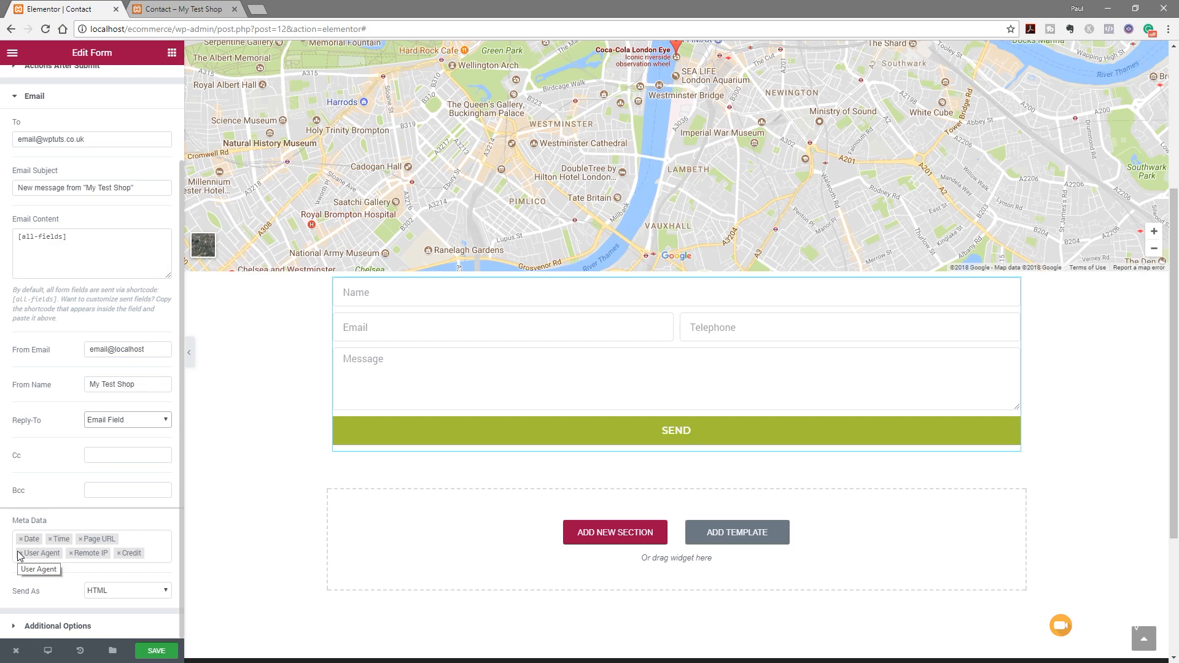
{"action": "left_click", "coordinate": [120, 554]}
{"action": "left_click", "coordinate": [71, 555]}
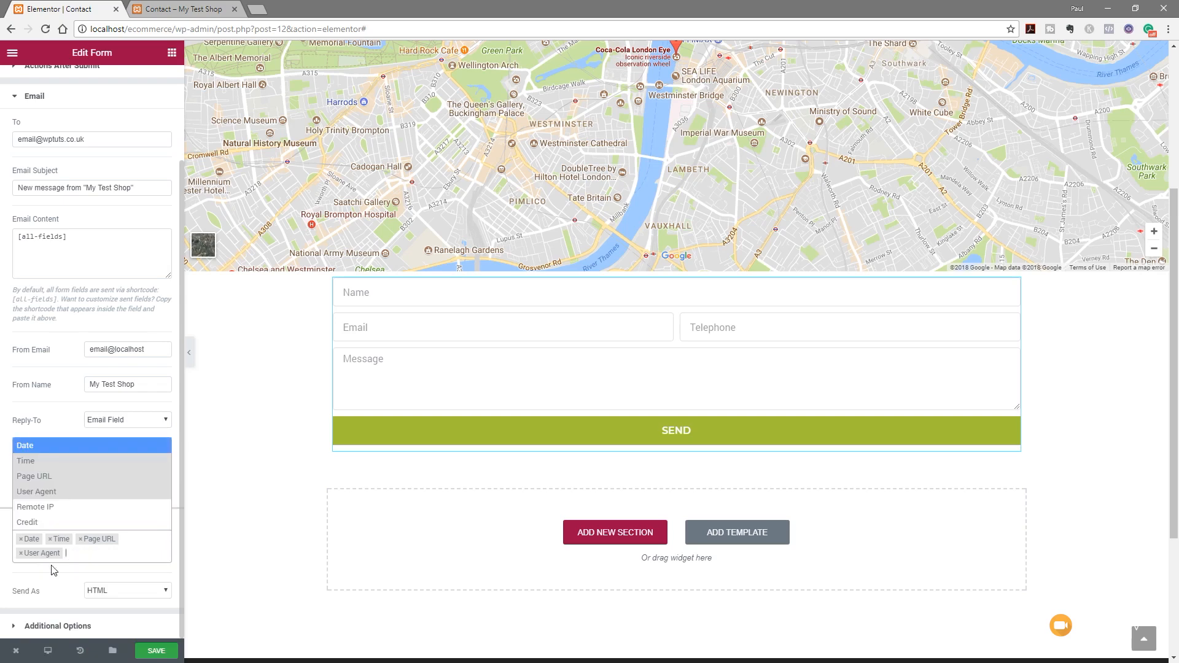
{"action": "left_click", "coordinate": [20, 553]}
{"action": "left_click", "coordinate": [81, 553]}
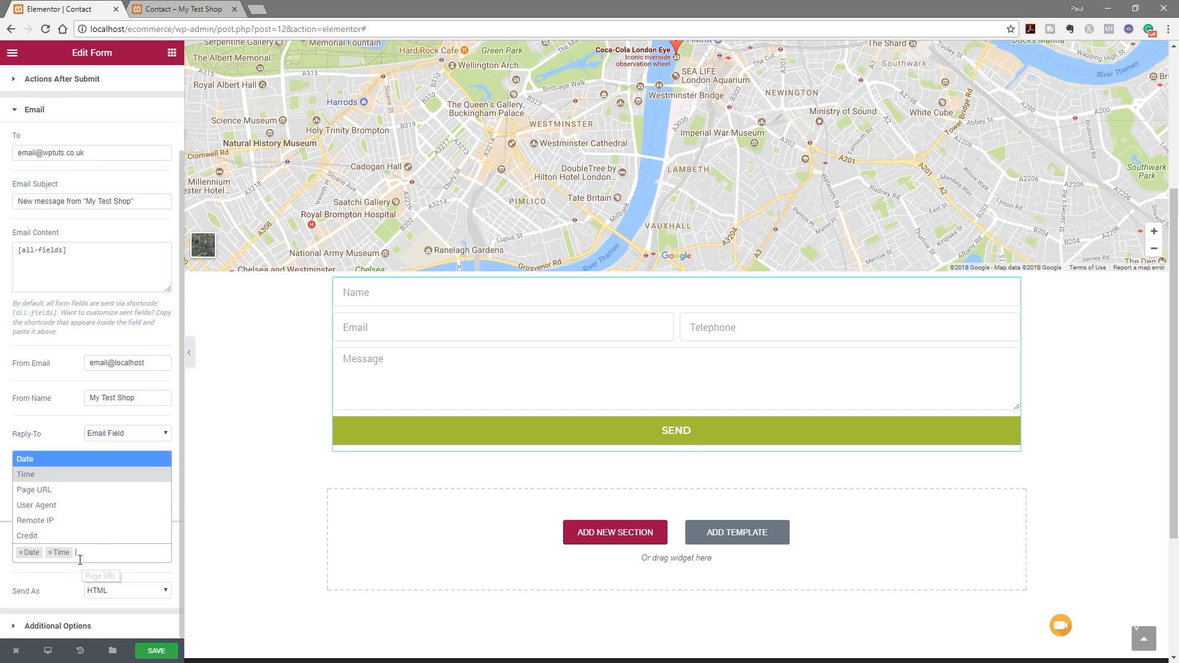
{"action": "left_click", "coordinate": [58, 589]}
Keep Send As set to HTML and expand Additional Options
{"action": "left_click", "coordinate": [124, 591]}
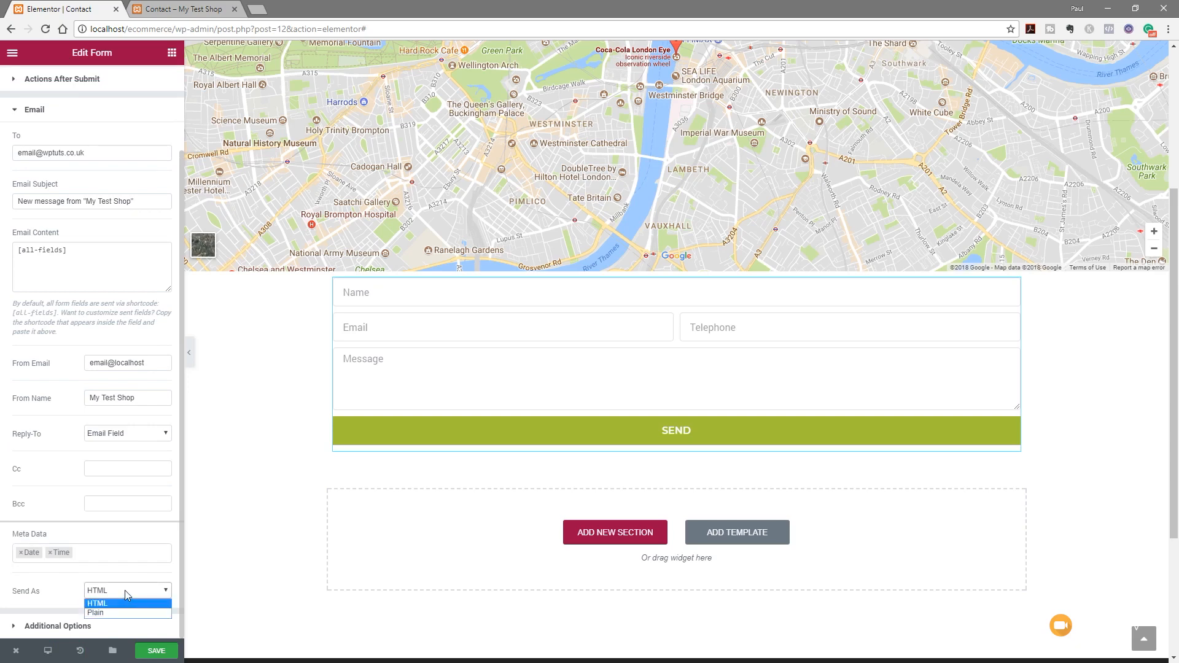
{"action": "left_click", "coordinate": [125, 591]}
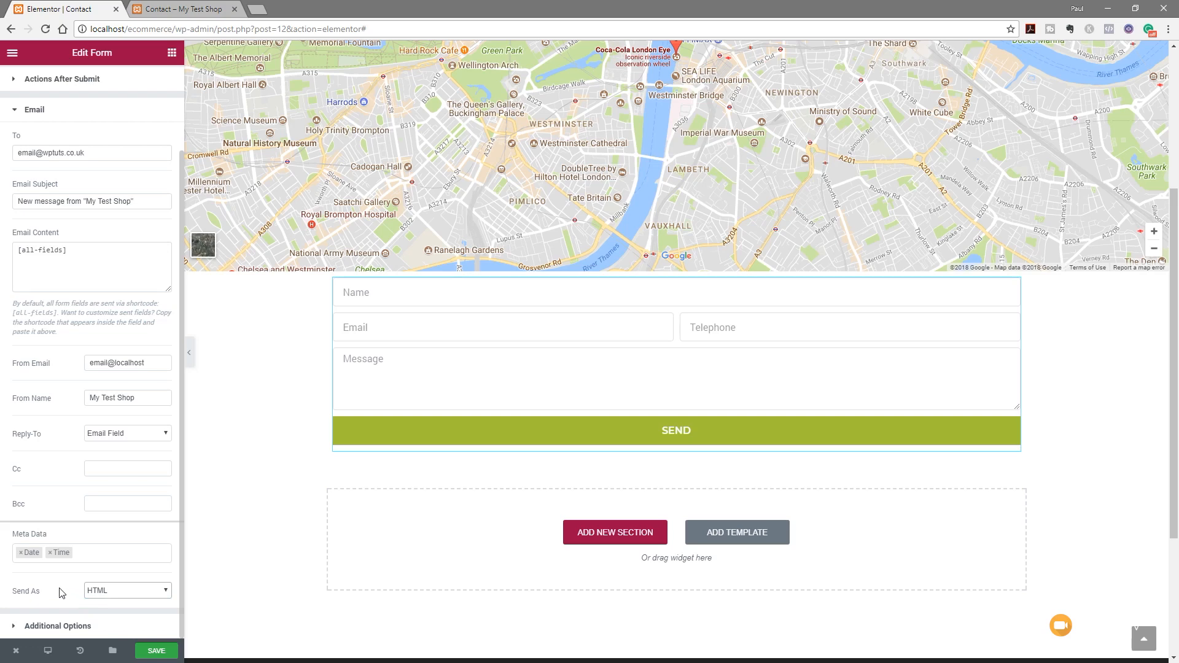
{"action": "left_click", "coordinate": [53, 626]}
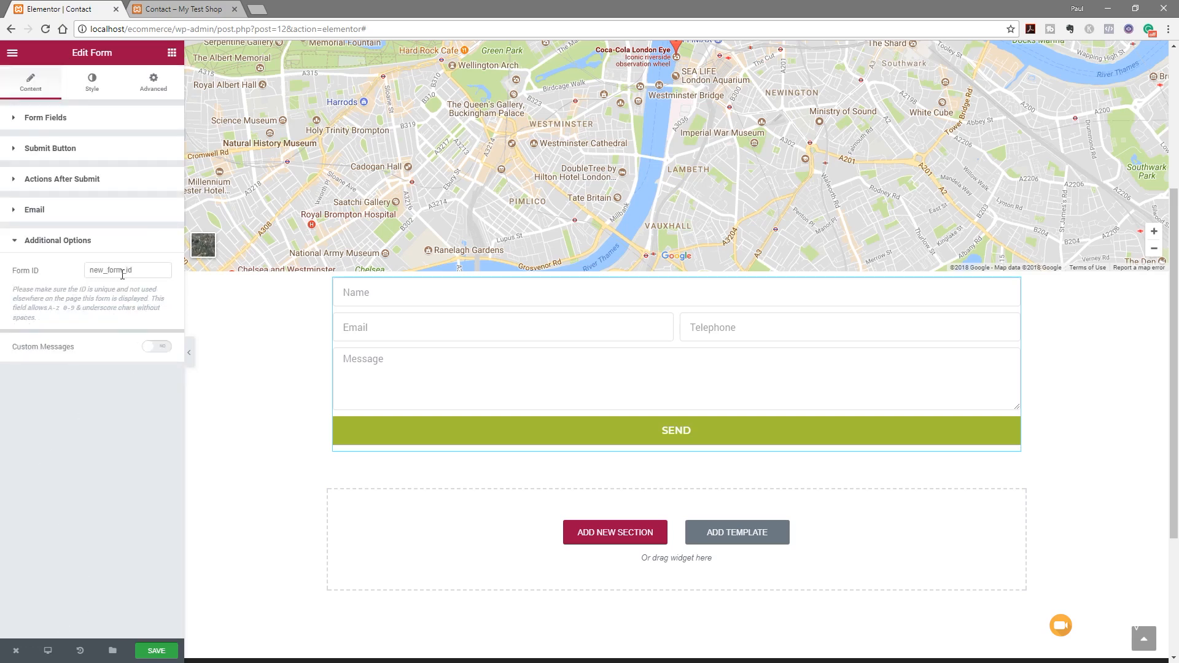
Toggle Custom Messages on and back off, then return to the Elements widget list
{"action": "left_click", "coordinate": [164, 350]}
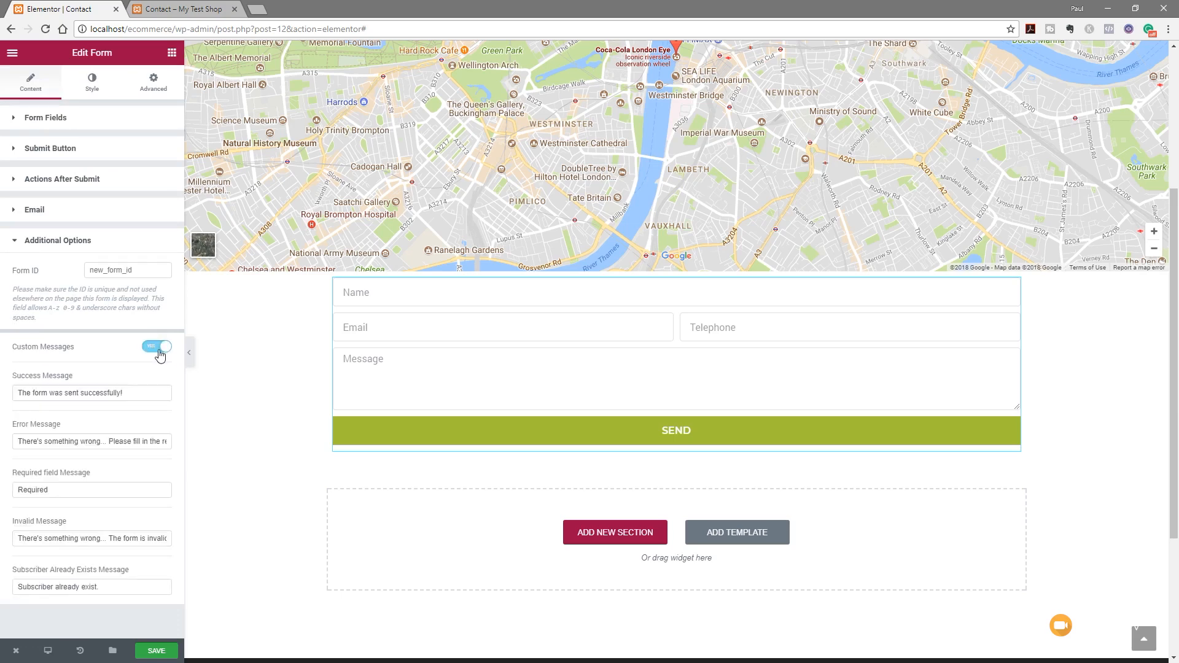
{"action": "left_click", "coordinate": [154, 350]}
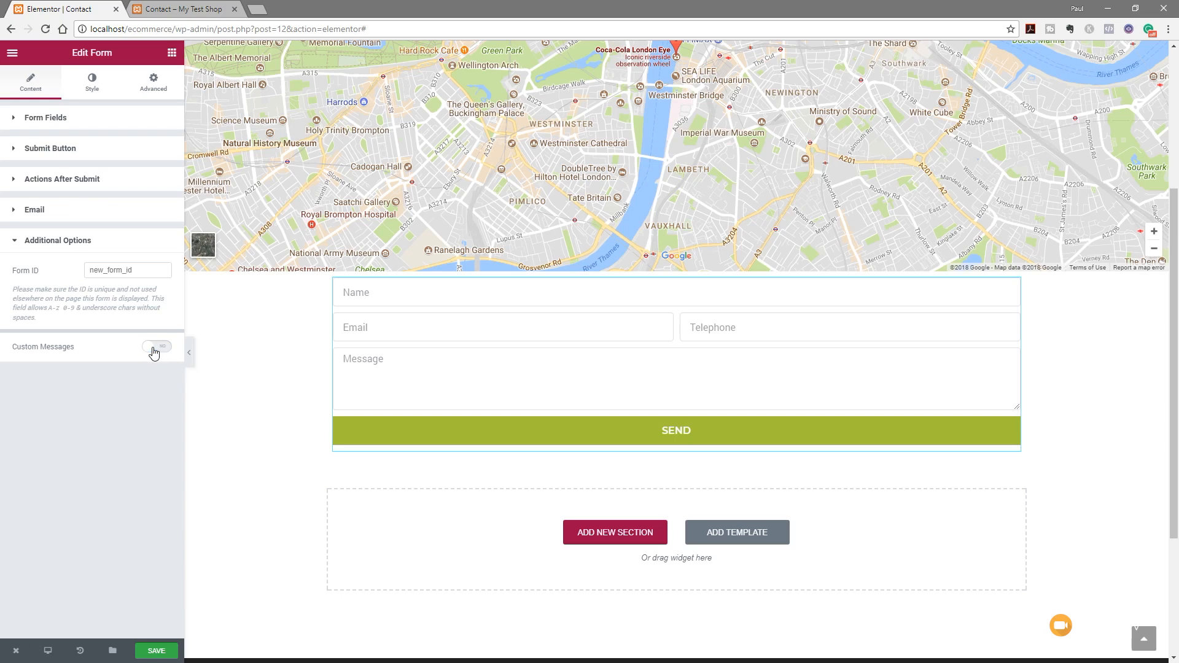
{"action": "left_click", "coordinate": [247, 515]}
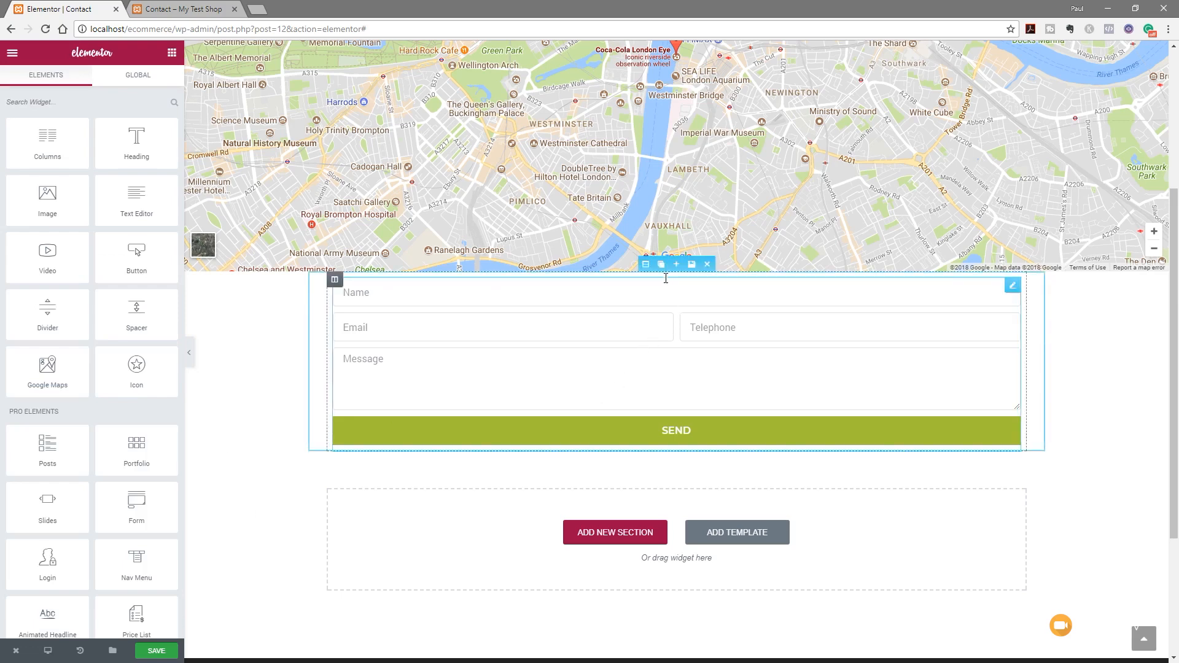
Insert a new section between the map and the form with a Heading and a Divider below it
{"action": "left_click", "coordinate": [676, 264]}
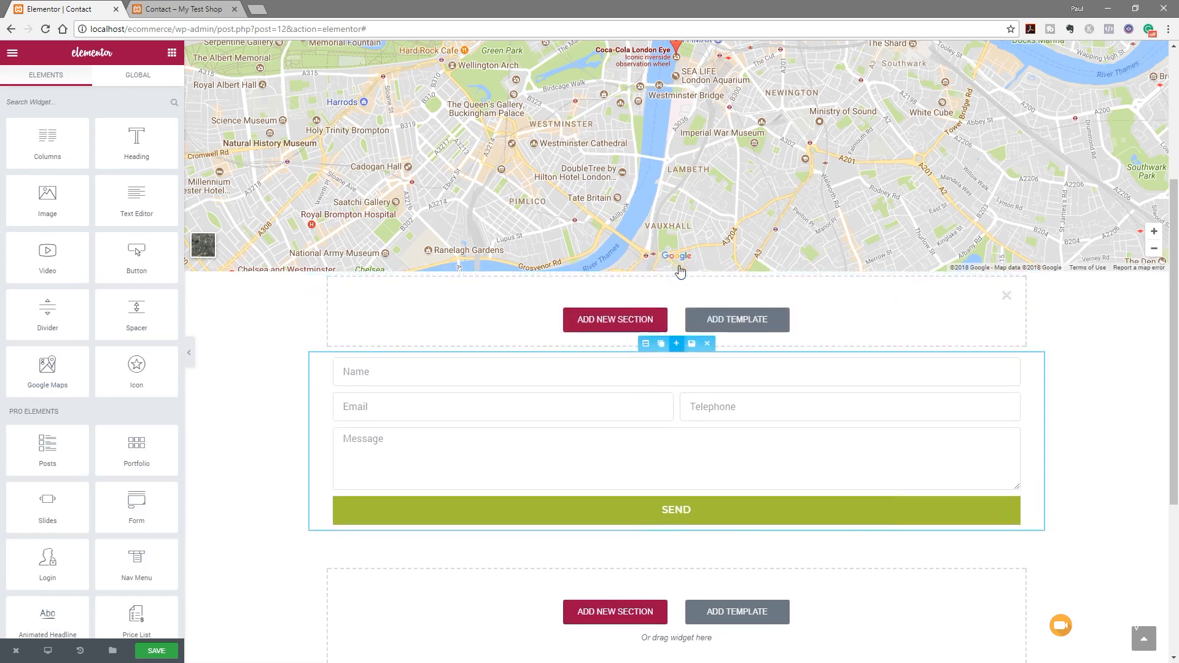
{"action": "left_click_drag", "start_coordinate": [137, 144], "coordinate": [485, 325]}
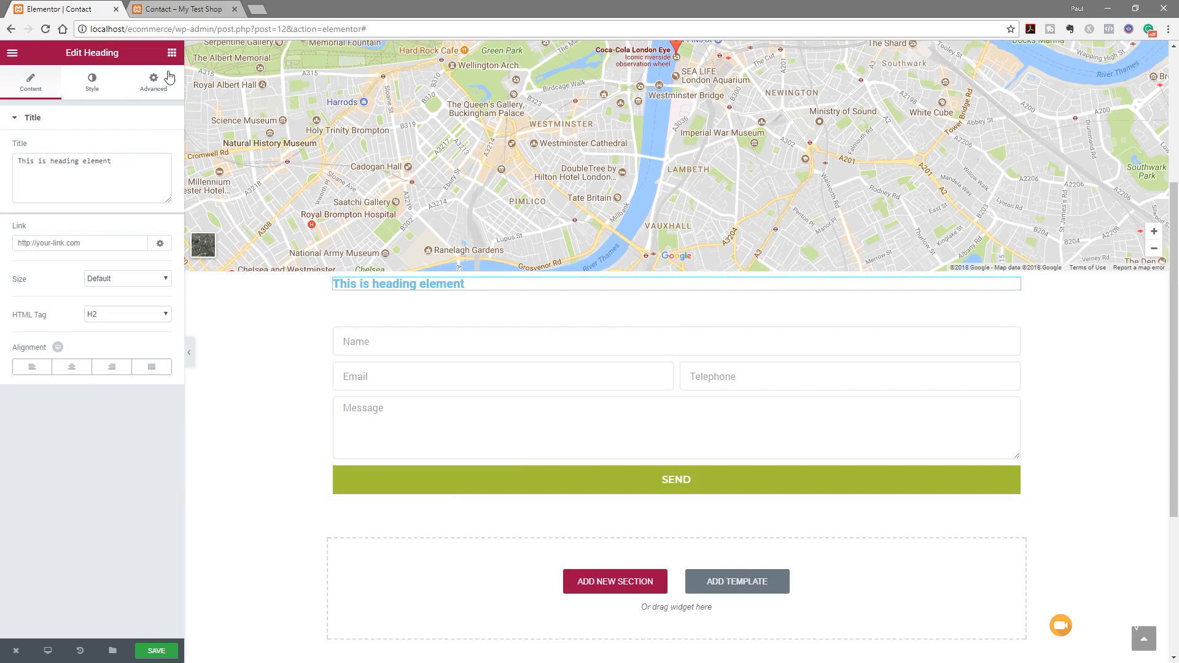
{"action": "left_click", "coordinate": [172, 52]}
{"action": "left_click_drag", "start_coordinate": [52, 312], "coordinate": [412, 330]}
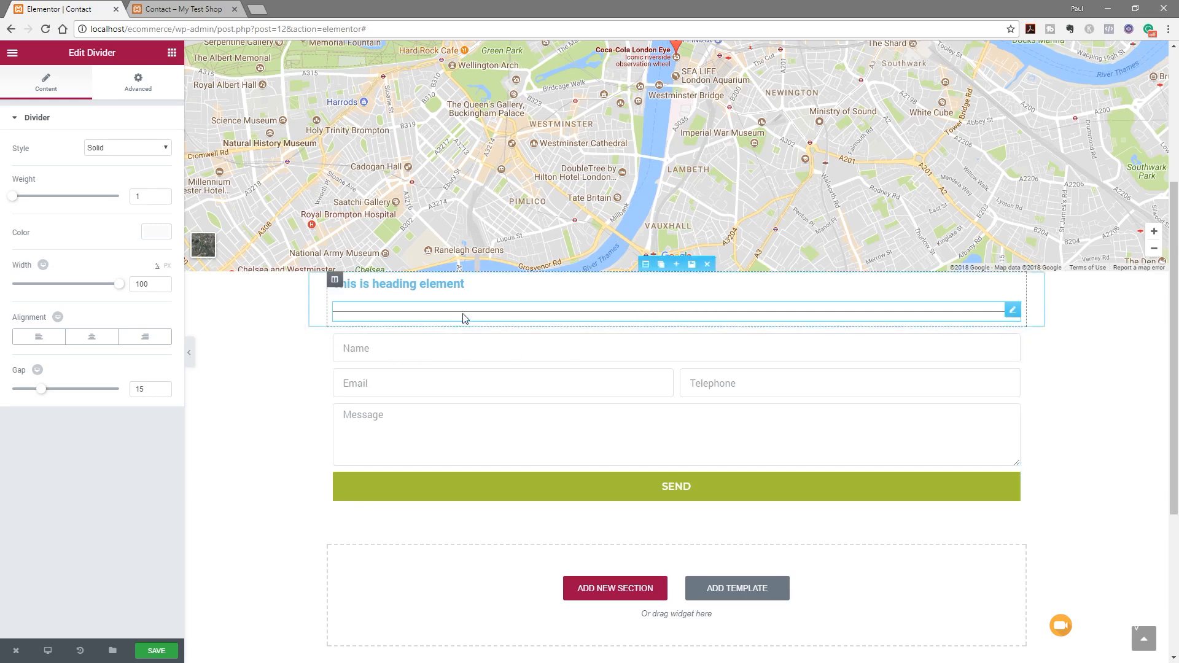
{"action": "left_click", "coordinate": [645, 264]}
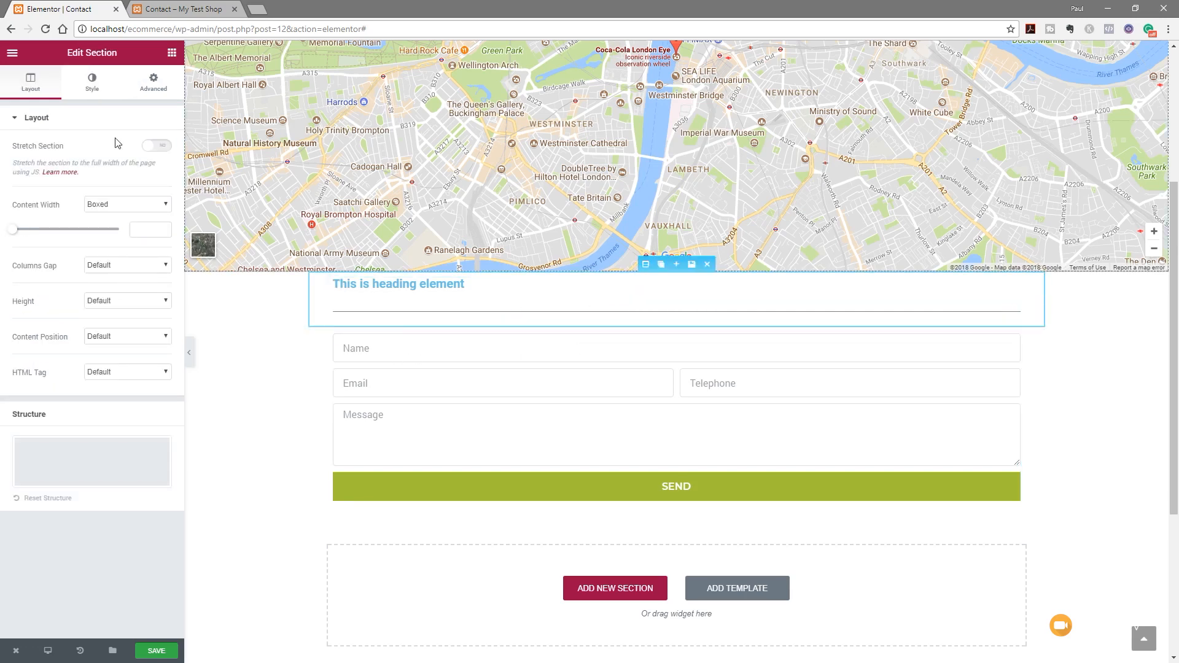
{"action": "left_click", "coordinate": [153, 82]}
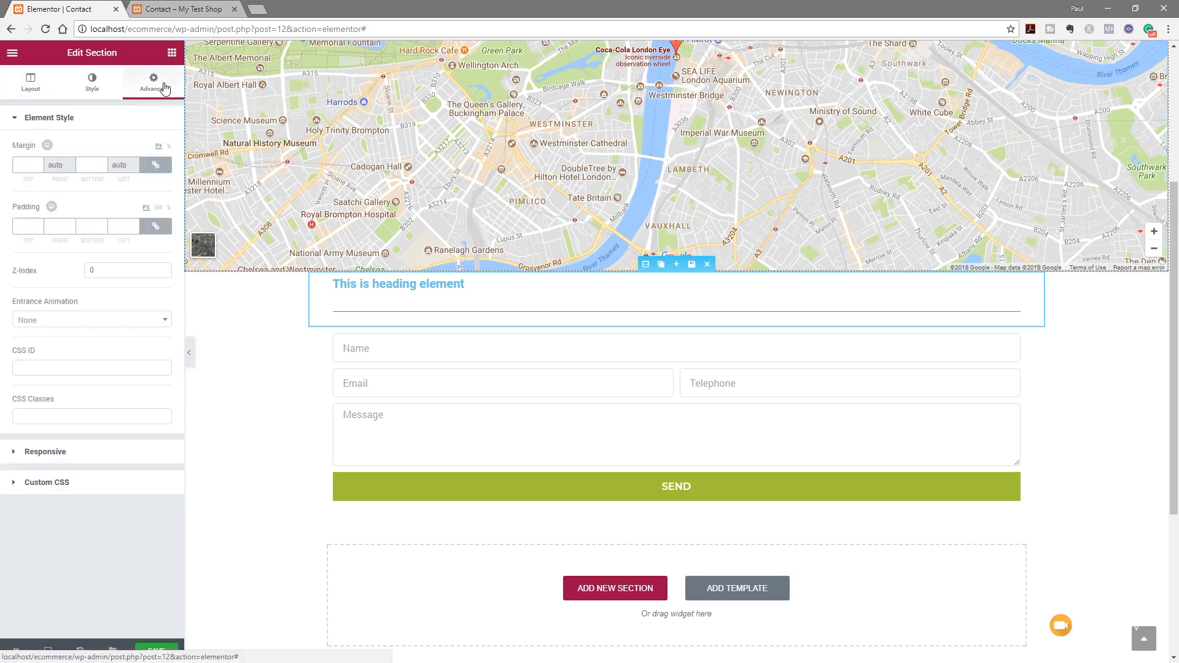
Unlink the heading column's padding and set top and bottom padding to 50 px
{"action": "left_click", "coordinate": [334, 279]}
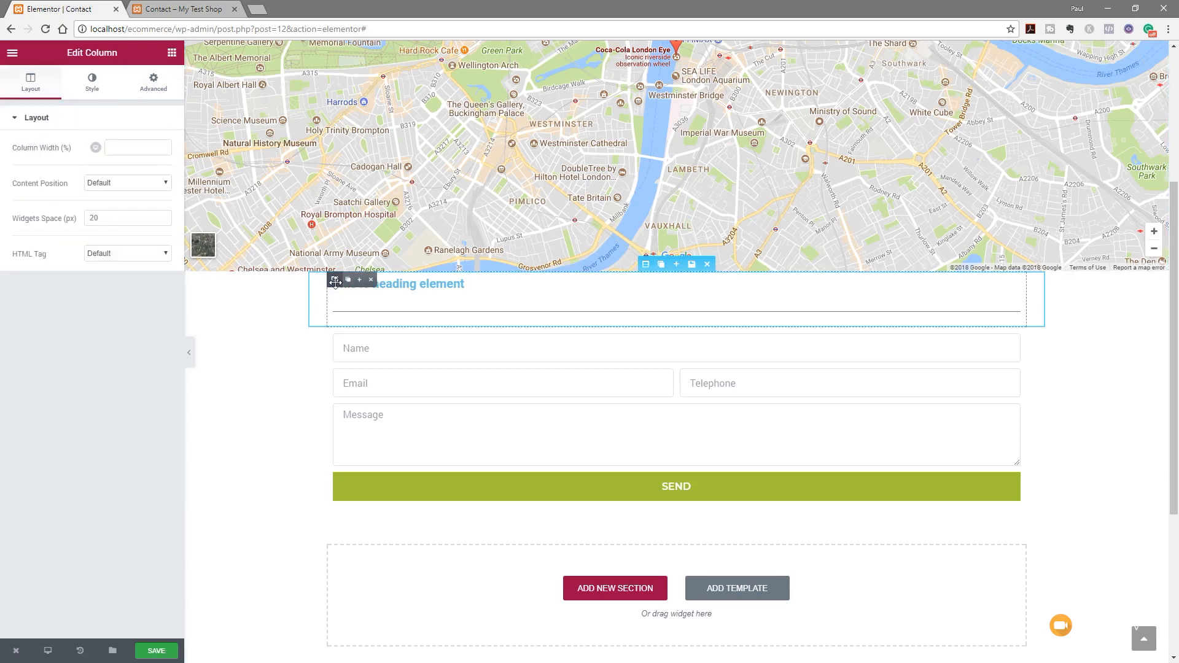
{"action": "left_click", "coordinate": [157, 88]}
{"action": "left_click", "coordinate": [150, 228]}
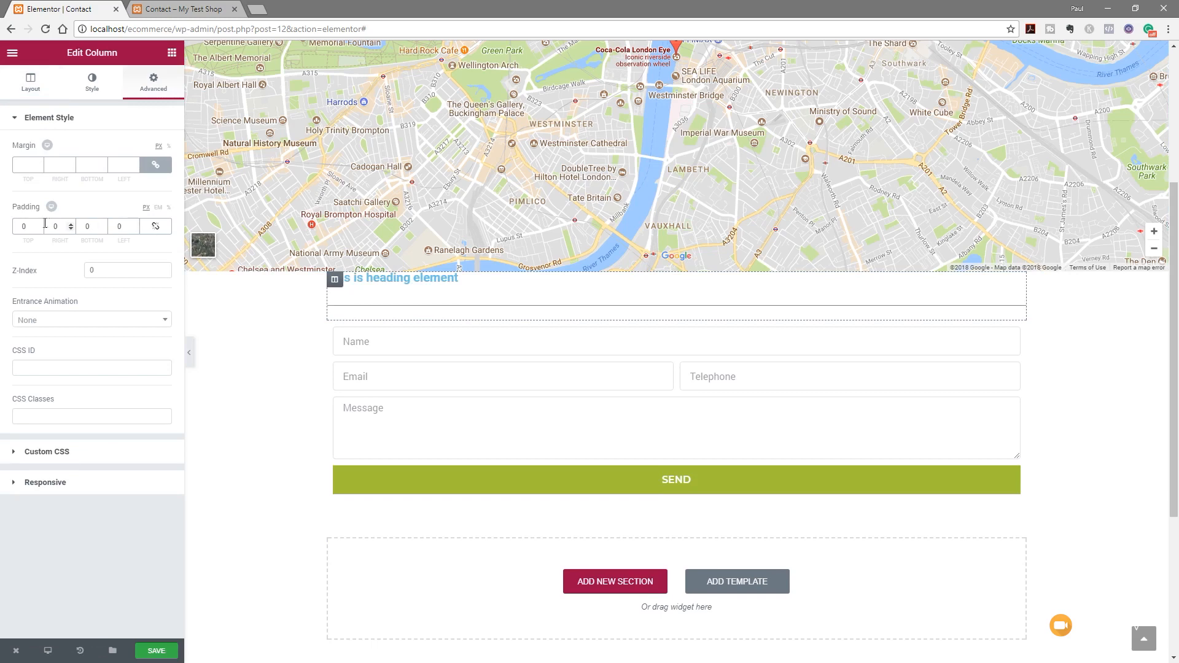
{"action": "type", "text": "50"}
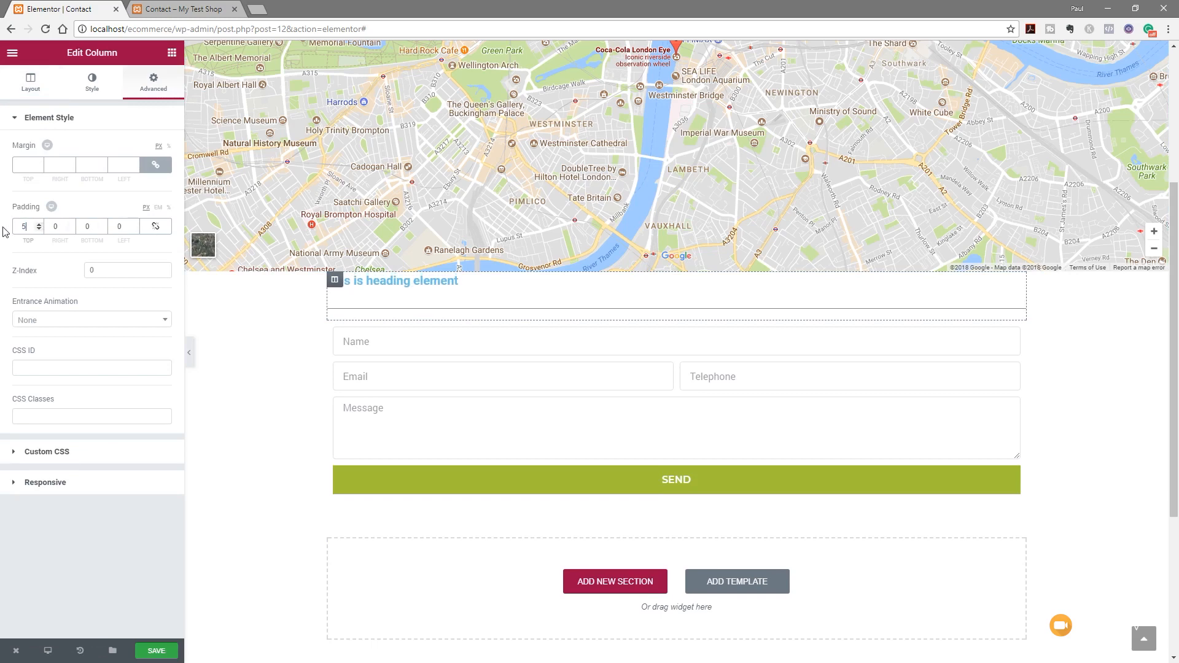
{"action": "left_click", "coordinate": [88, 226]}
{"action": "type", "text": "50"}
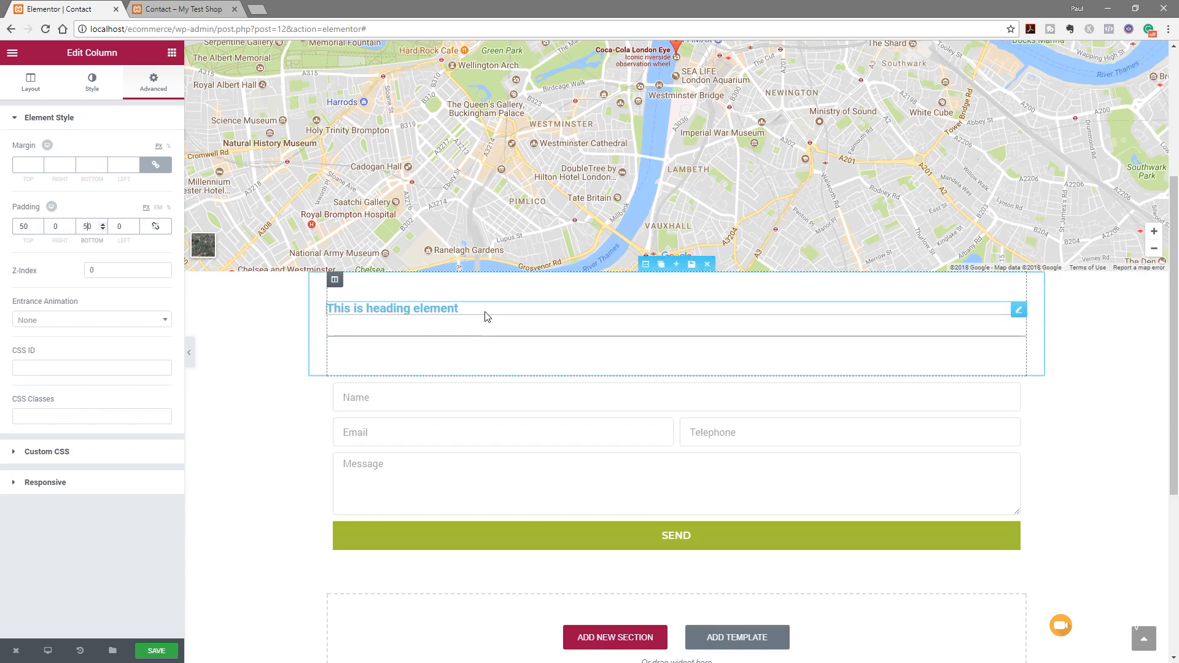
Centre-align the heading and change its title to 'Contact Us'
{"action": "left_click", "coordinate": [485, 316]}
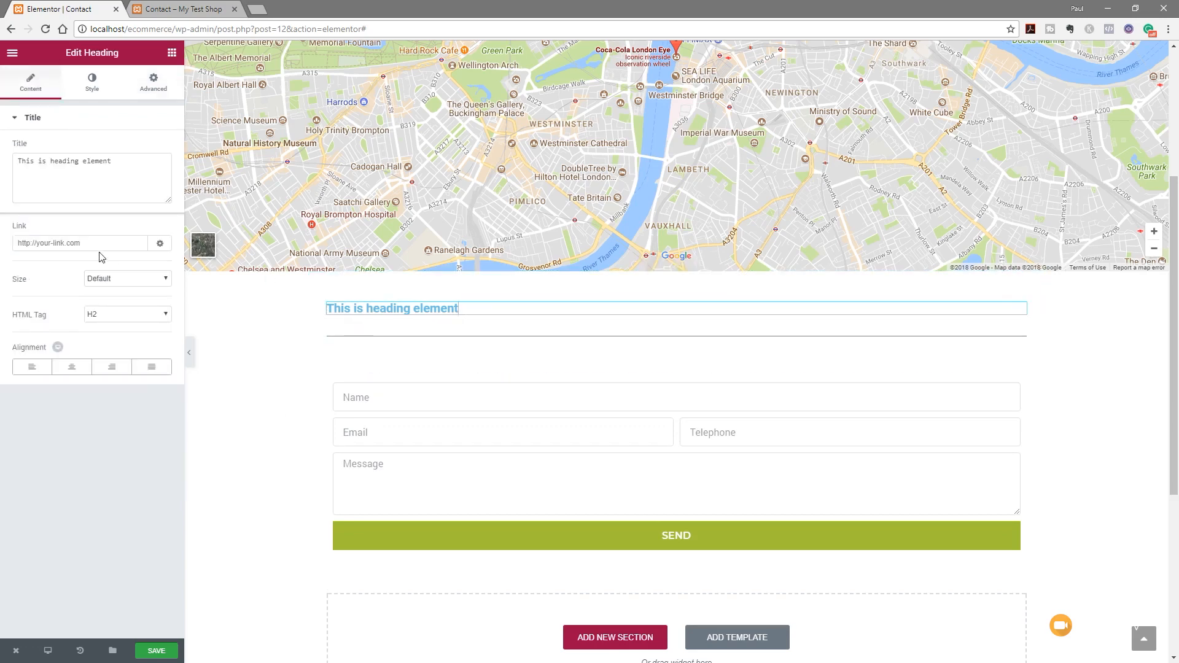
{"action": "left_click", "coordinate": [76, 371]}
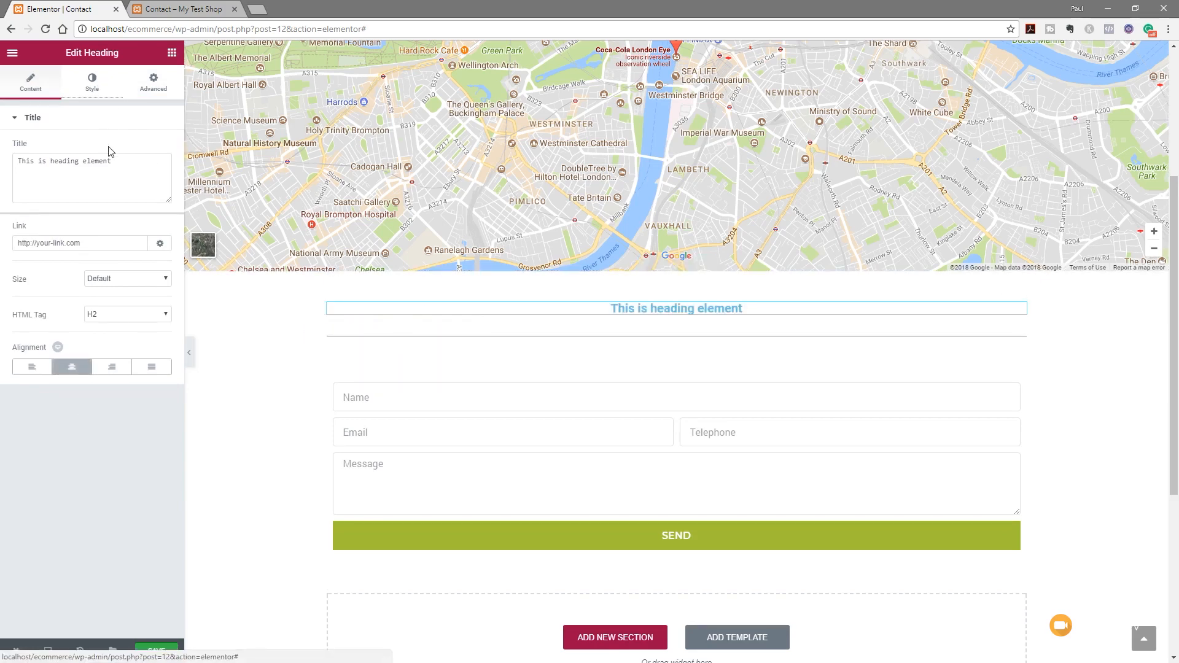
{"action": "left_click_drag", "start_coordinate": [119, 163], "coordinate": [7, 164]}
{"action": "type", "text": "Contat"}
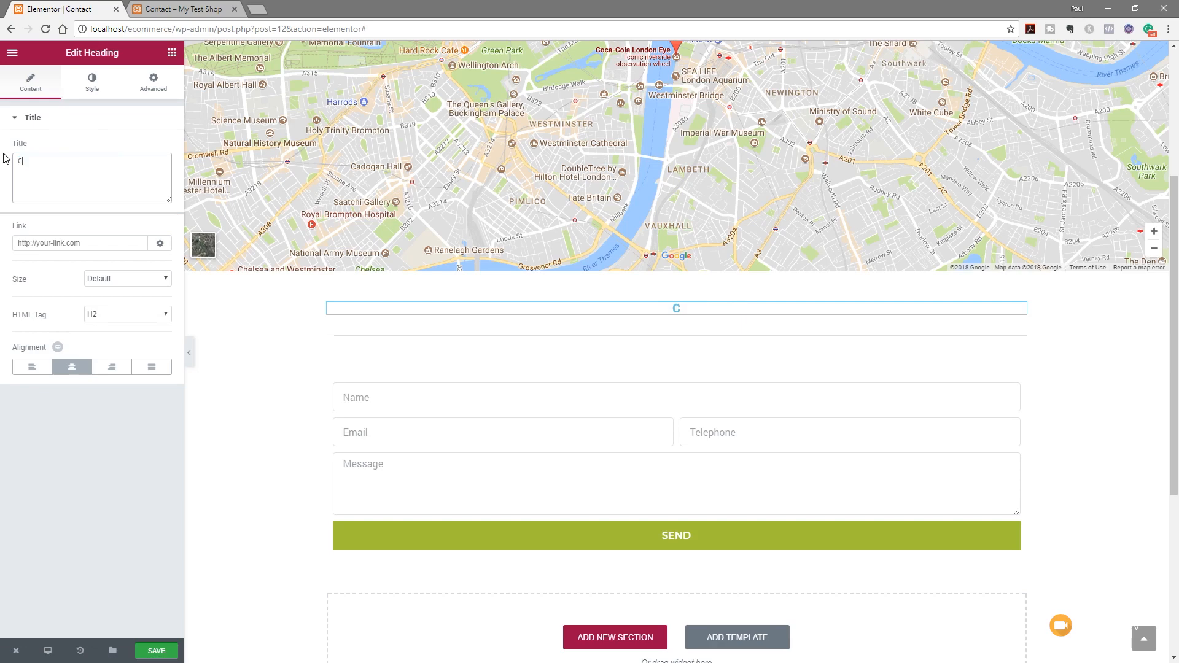
{"action": "key", "text": "BackSpace"}
{"action": "key", "text": "BackSpace"}
{"action": "type", "text": "ct Us"}
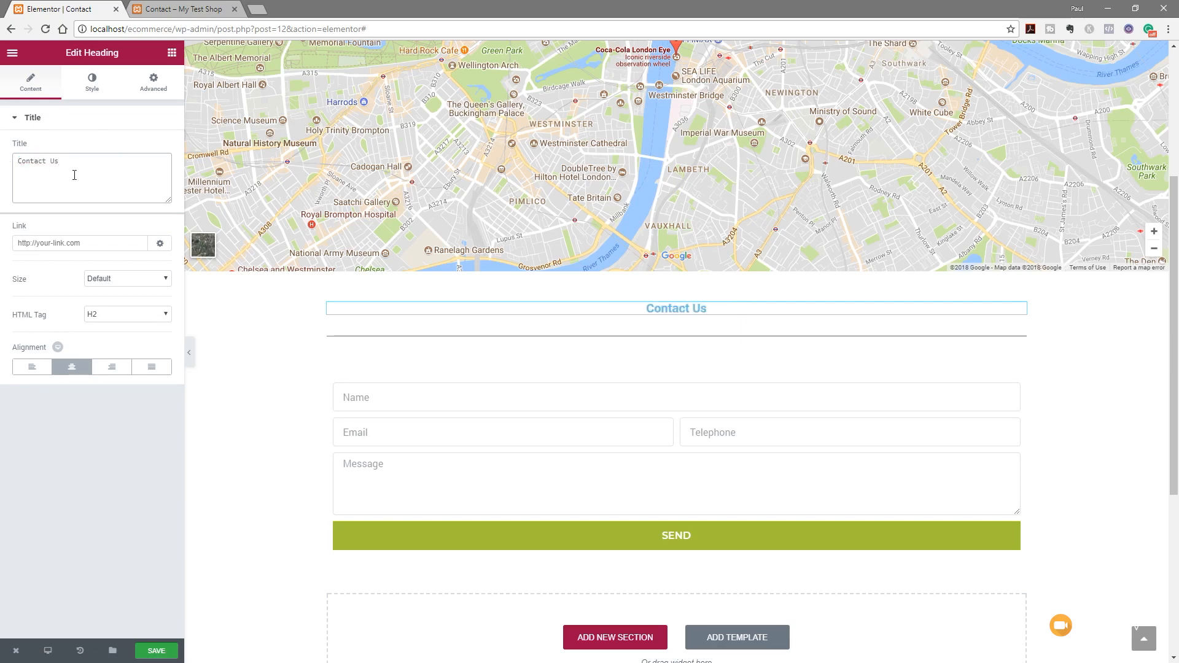
{"action": "left_click", "coordinate": [92, 82]}
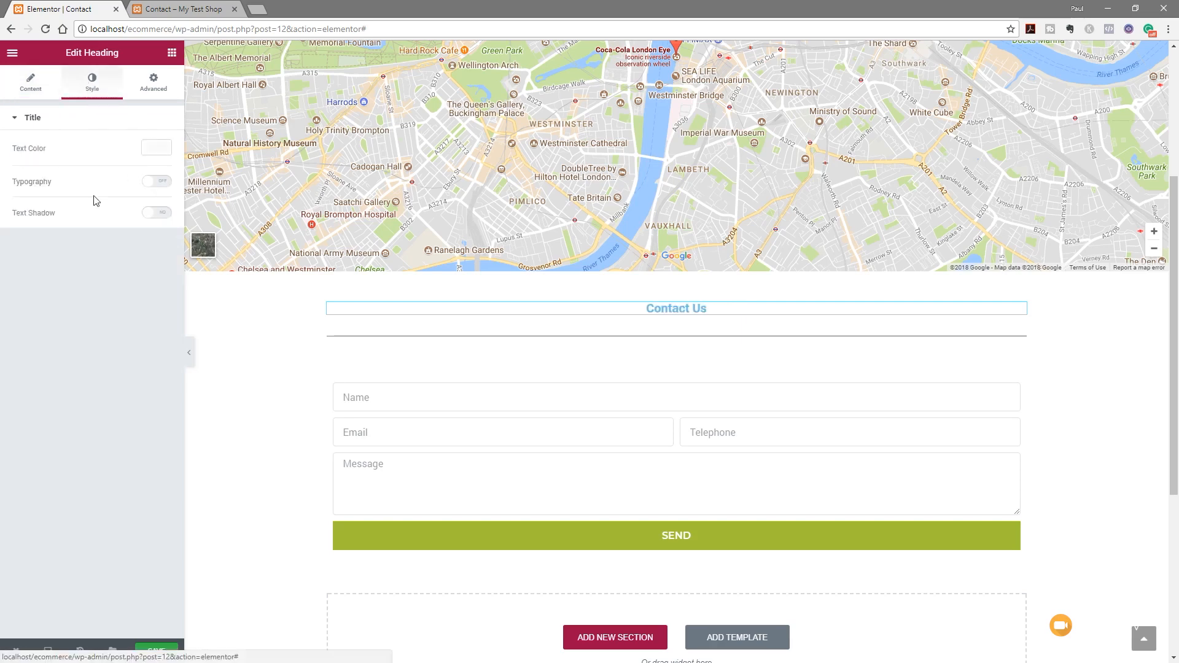
Set the Contact Us heading's text colour to dark grey
{"action": "left_click", "coordinate": [157, 148]}
{"action": "left_click", "coordinate": [35, 293]}
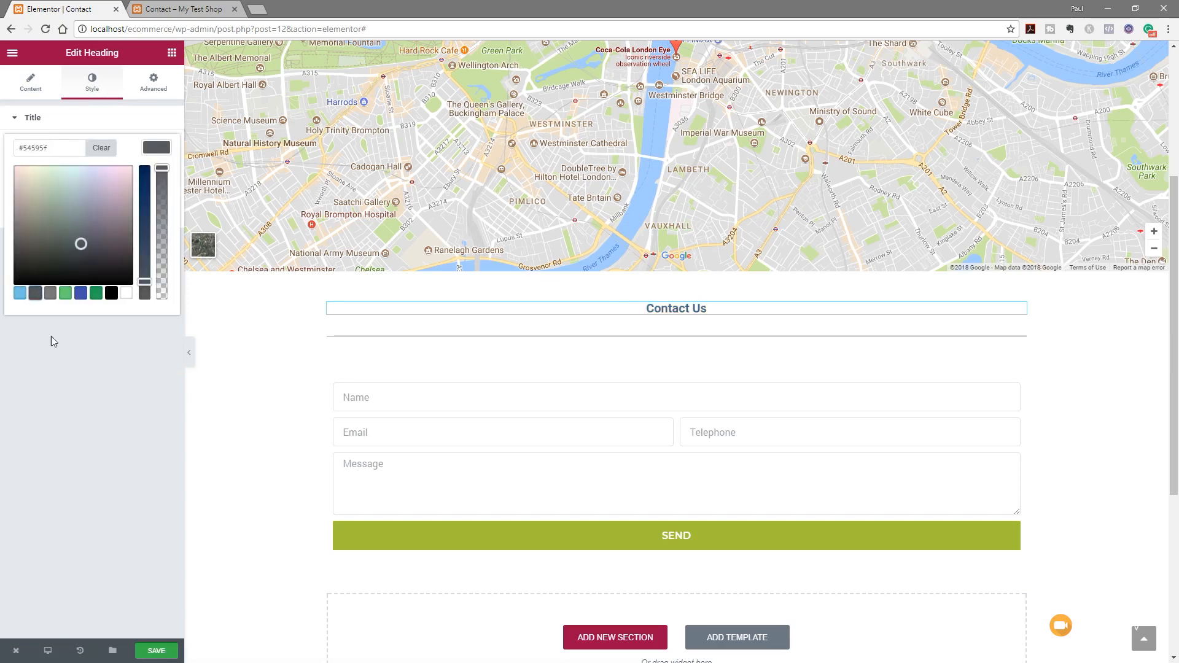
{"action": "left_click", "coordinate": [109, 352]}
Give the heading Montserrat typography, weight 600, uppercase, at size about 42
{"action": "left_click", "coordinate": [164, 181]}
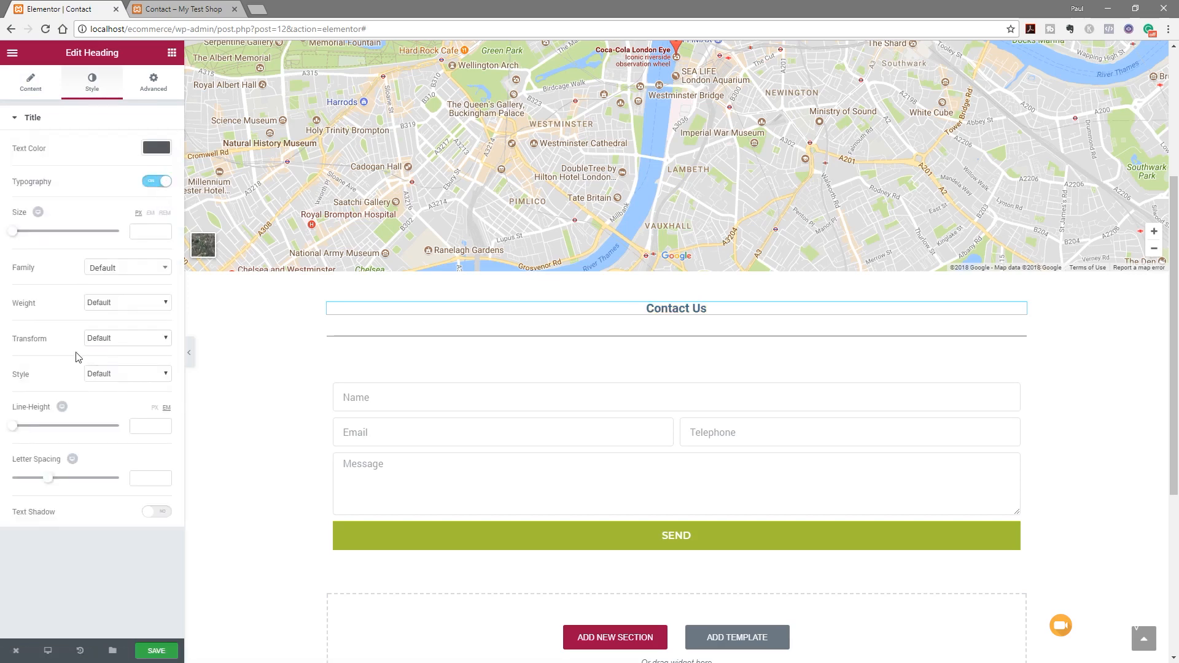
{"action": "left_click", "coordinate": [119, 269]}
{"action": "type", "text": "mont"}
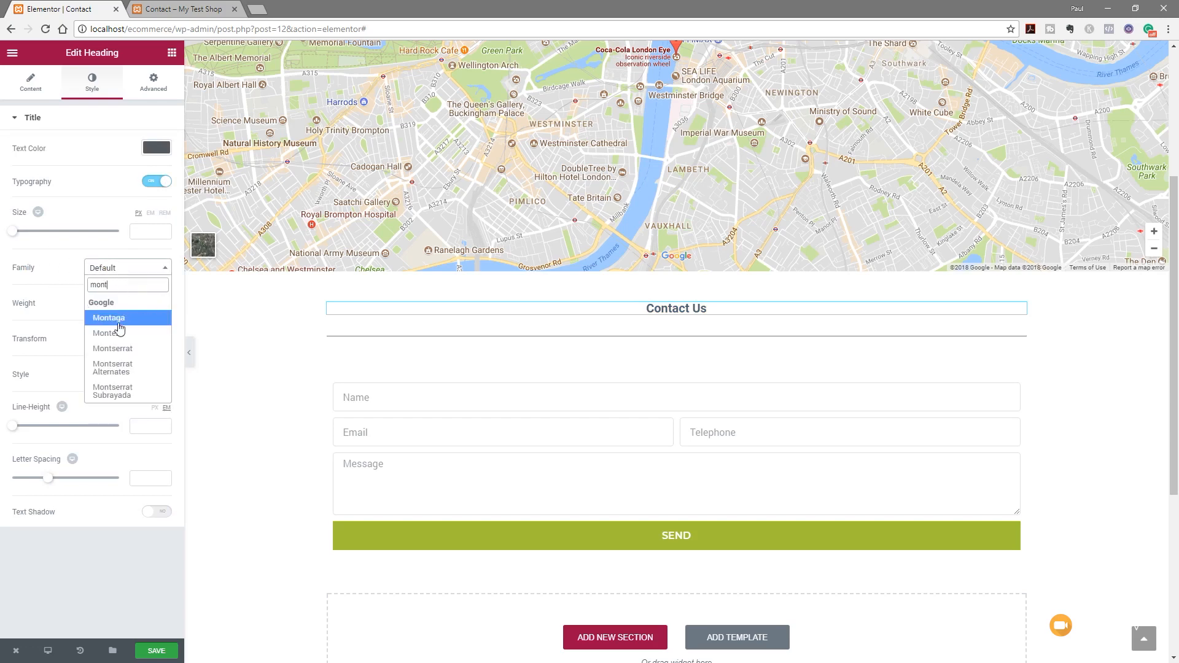
{"action": "left_click", "coordinate": [121, 349]}
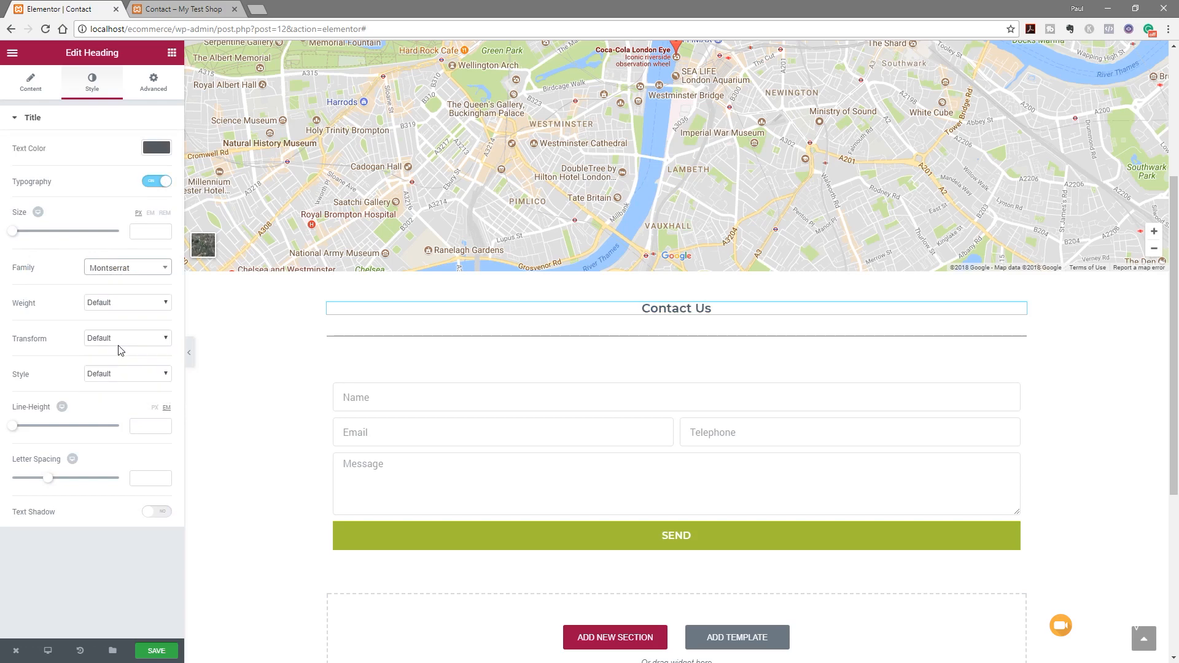
{"action": "left_click", "coordinate": [124, 305]}
{"action": "left_click", "coordinate": [118, 359]}
{"action": "left_click", "coordinate": [123, 339]}
{"action": "left_click", "coordinate": [124, 360]}
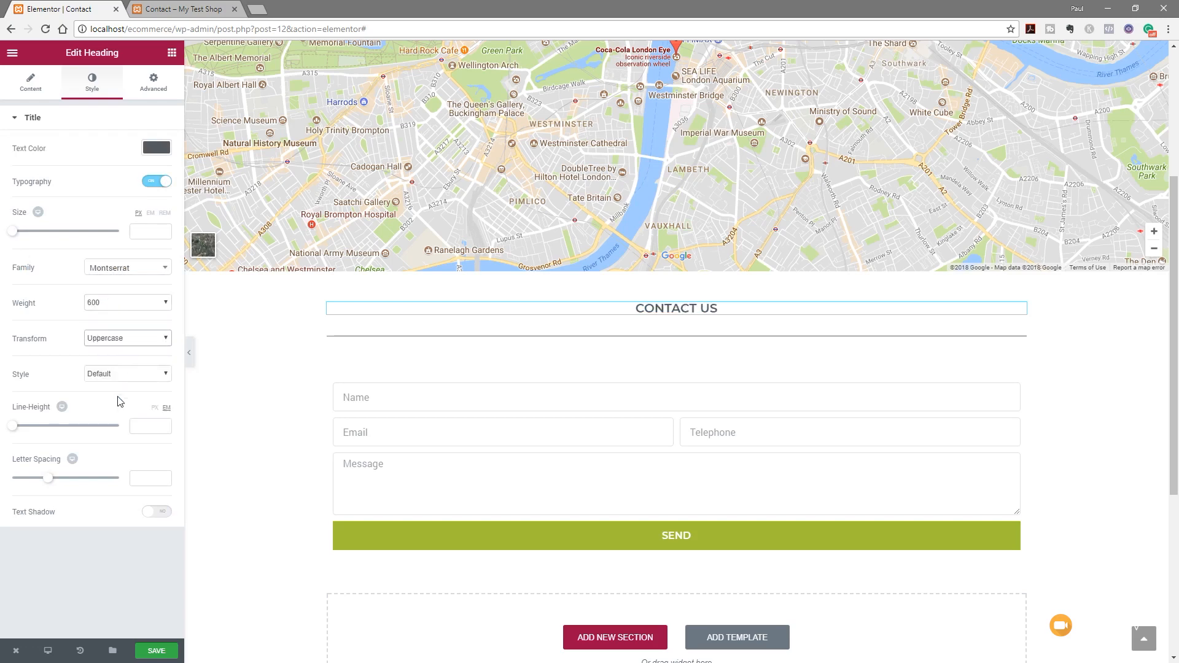
{"action": "left_click_drag", "start_coordinate": [15, 233], "coordinate": [38, 238]}
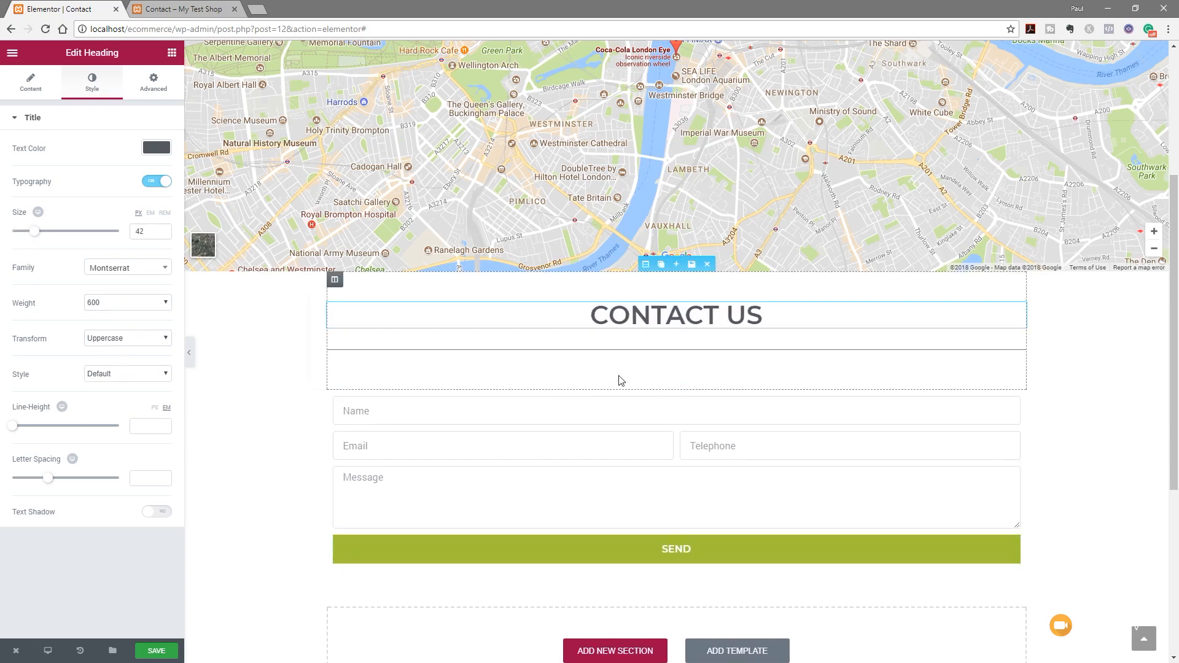
{"action": "left_click", "coordinate": [664, 351]}
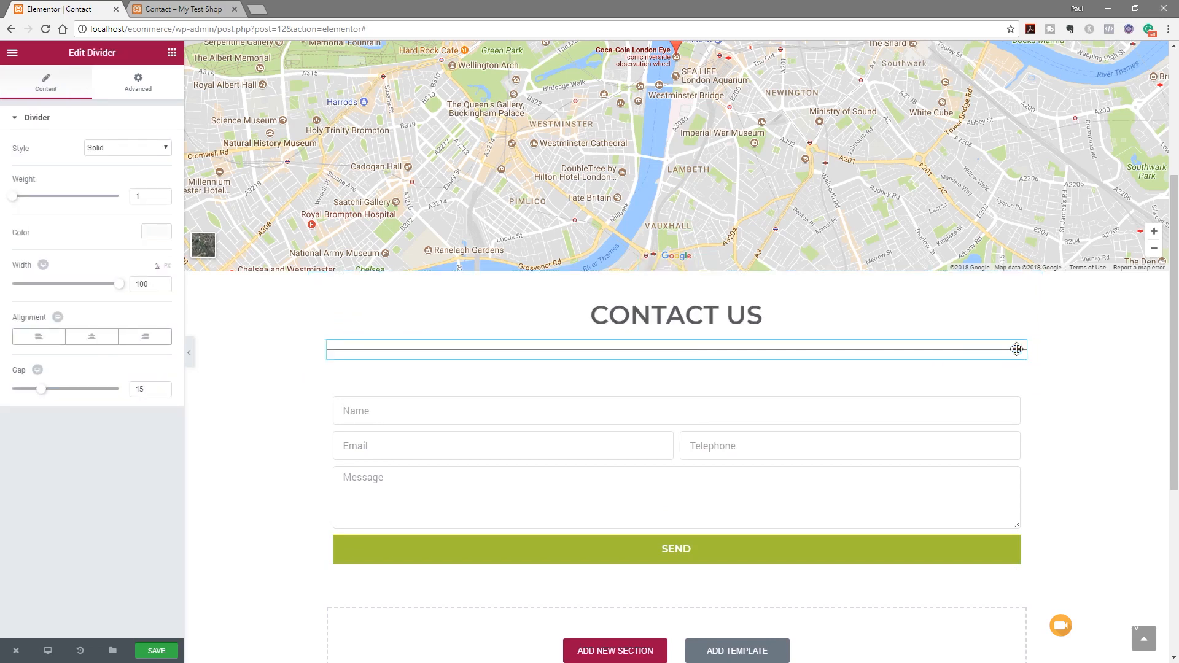
Style the divider with weight 3, colour #a2c037, gap 2 and width 10, then save the page
{"action": "left_click_drag", "start_coordinate": [13, 197], "coordinate": [37, 196]}
{"action": "left_click", "coordinate": [156, 232]}
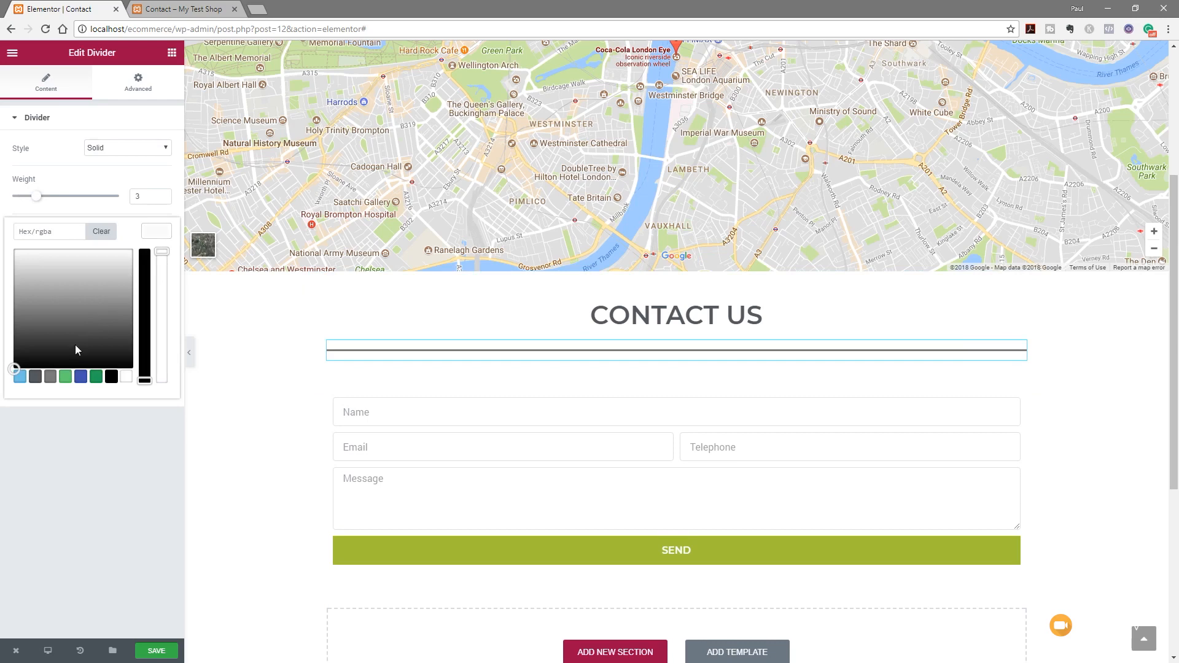
{"action": "left_click", "coordinate": [42, 231]}
{"action": "type", "text": "#a2c037"}
{"action": "left_click", "coordinate": [166, 232]}
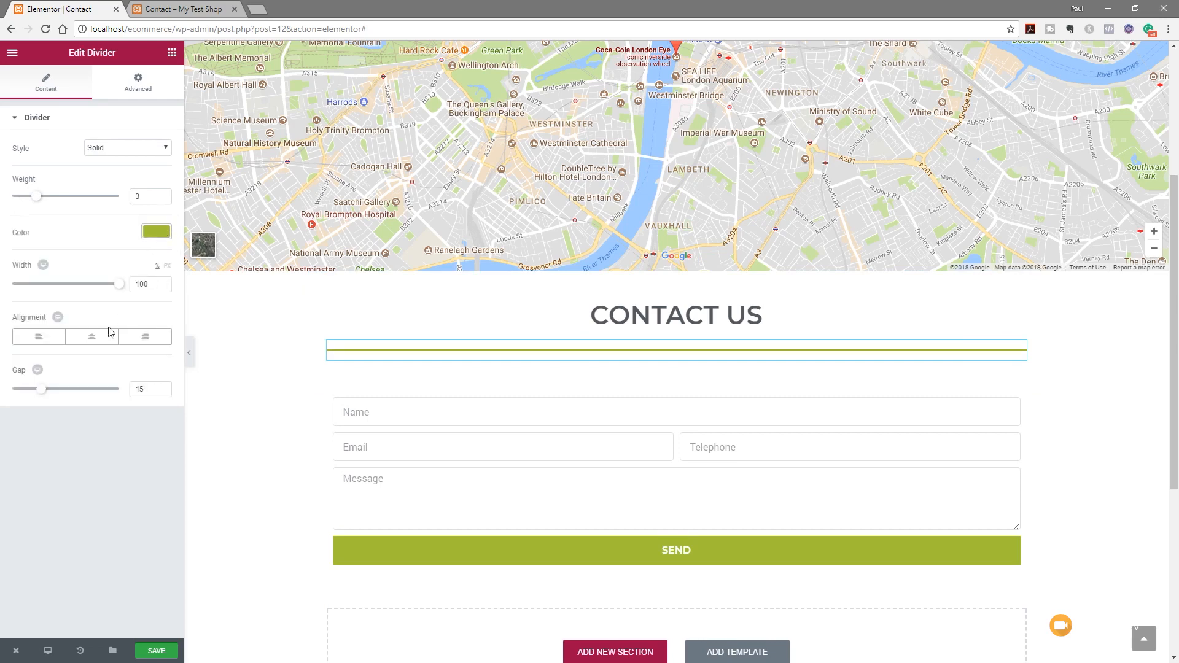
{"action": "left_click_drag", "start_coordinate": [44, 398], "coordinate": [12, 394]}
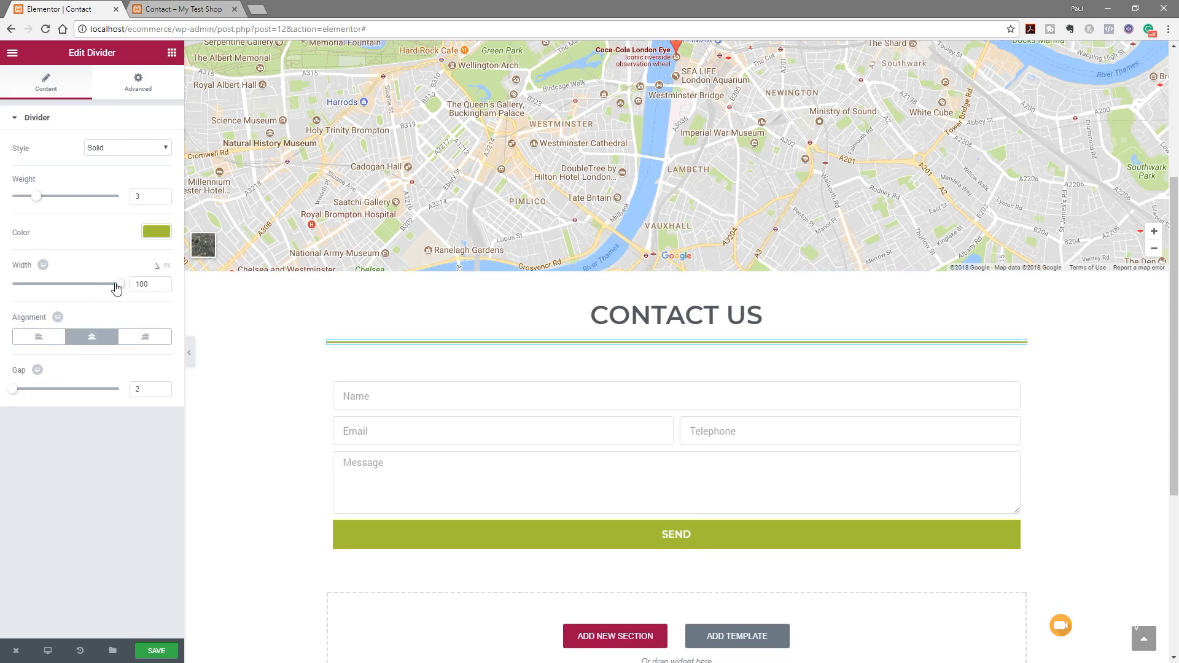
{"action": "left_click_drag", "start_coordinate": [119, 283], "coordinate": [27, 293]}
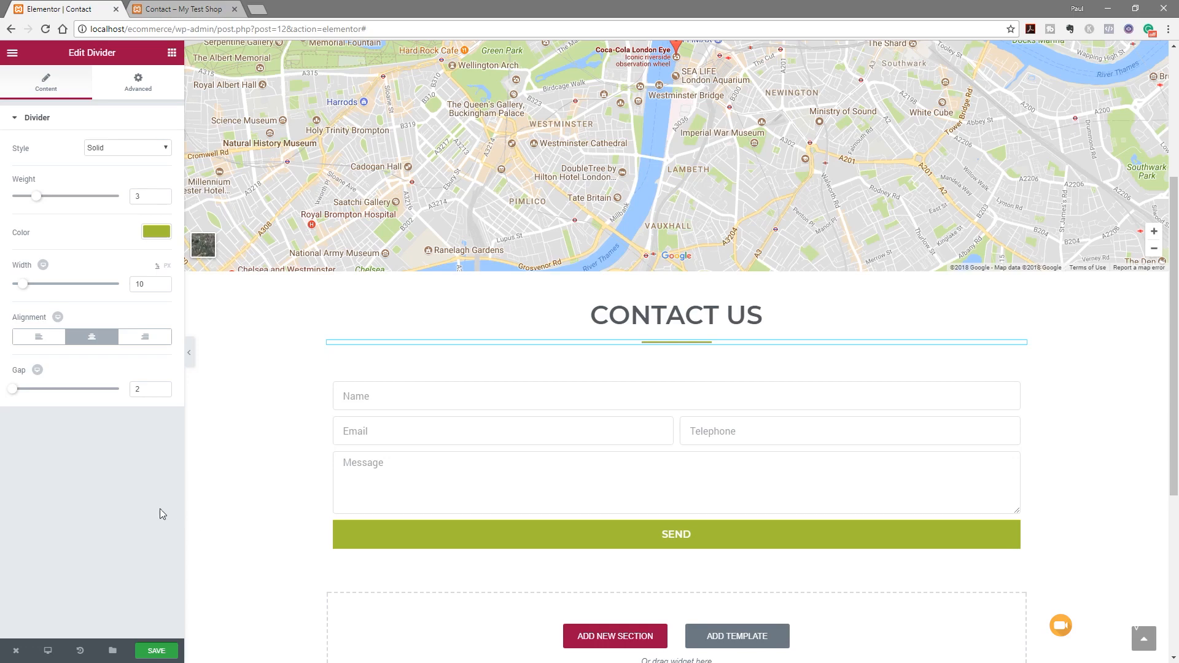
{"action": "left_click", "coordinate": [157, 650]}
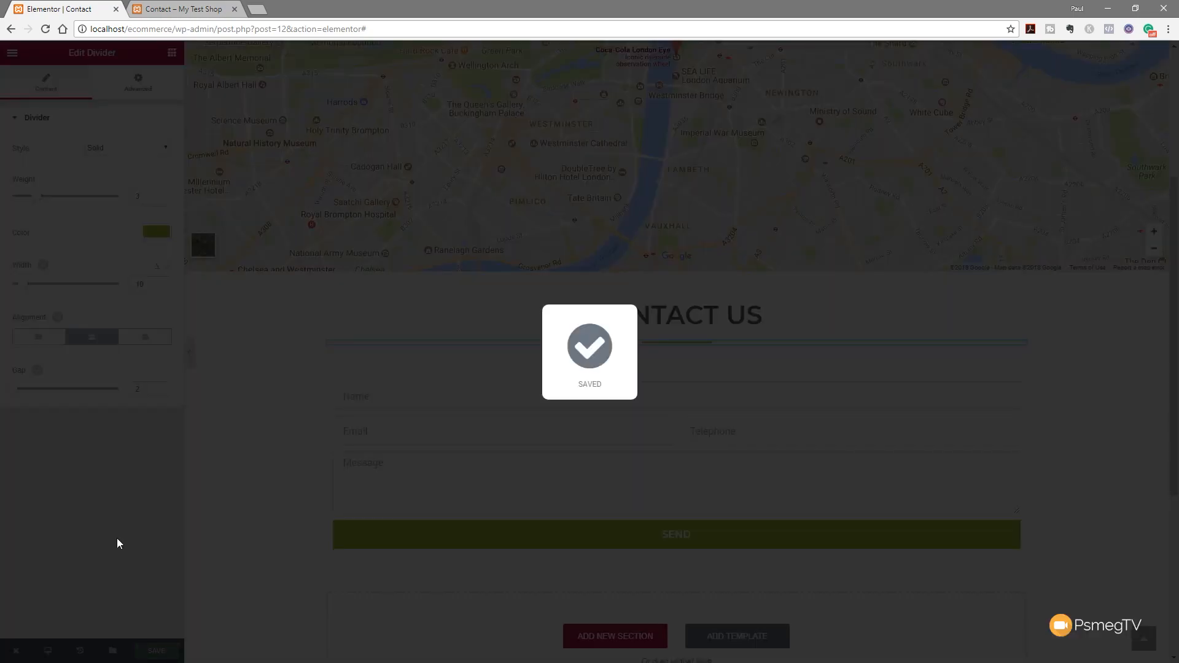
{"action": "scroll", "coordinate": [283, 482], "scroll_direction": "up", "scroll_amount": 3}
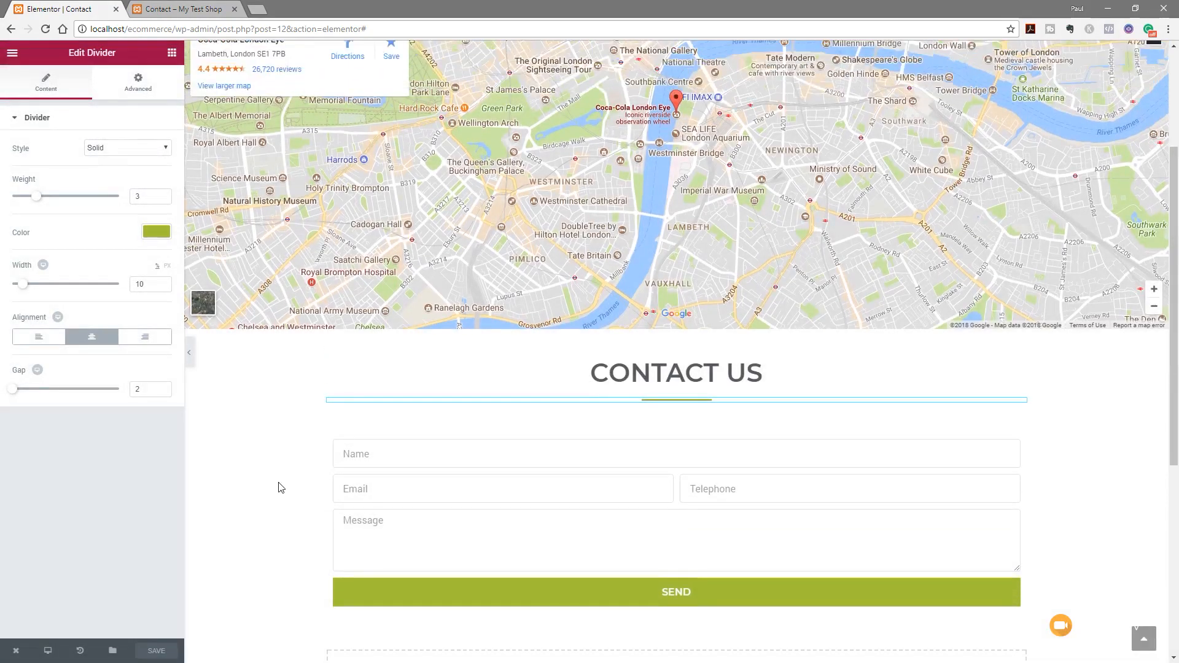
{"action": "scroll", "coordinate": [300, 484], "scroll_direction": "down", "scroll_amount": 1}
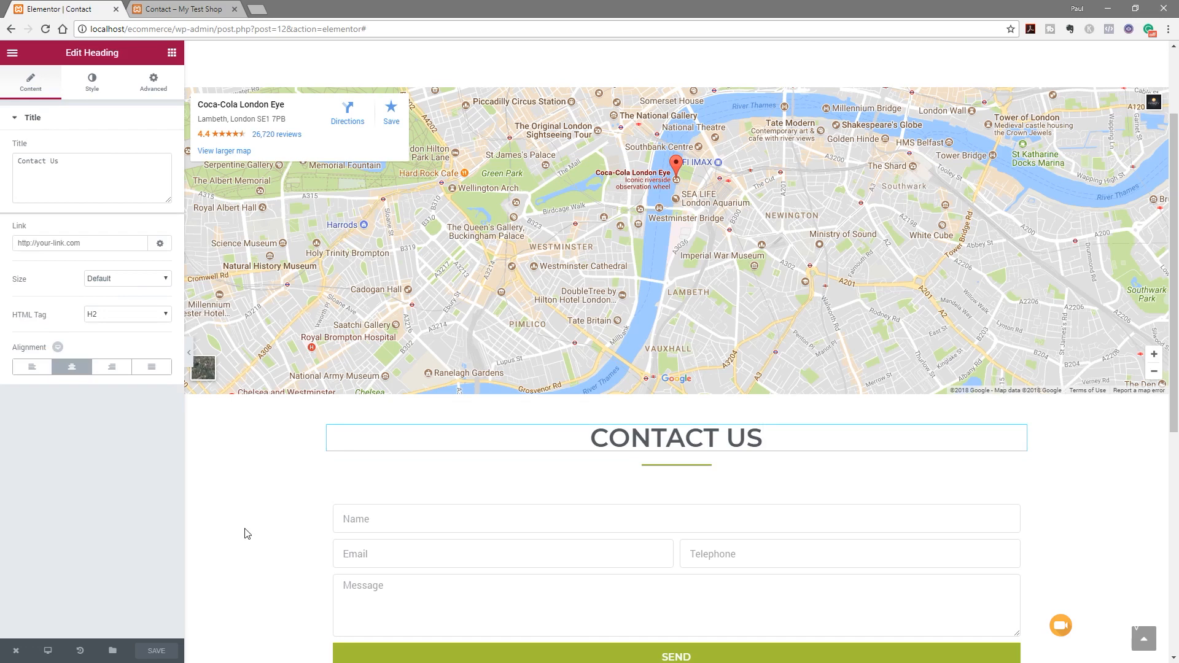
{"action": "left_click", "coordinate": [184, 9]}
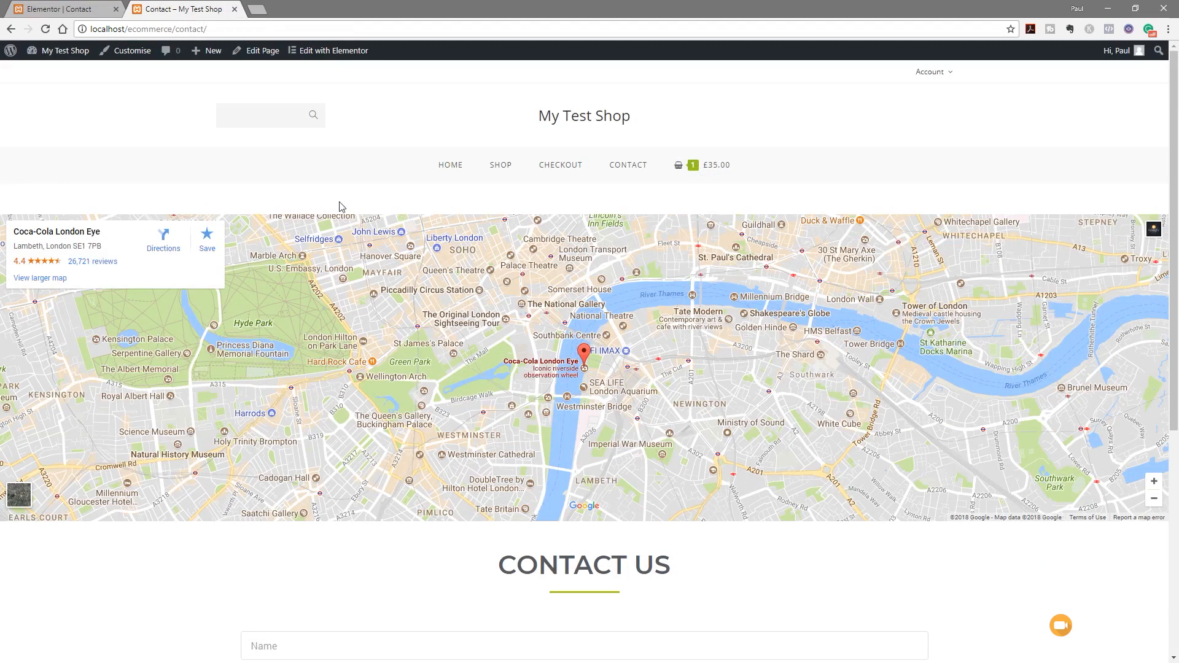
{"action": "left_click", "coordinate": [69, 14]}
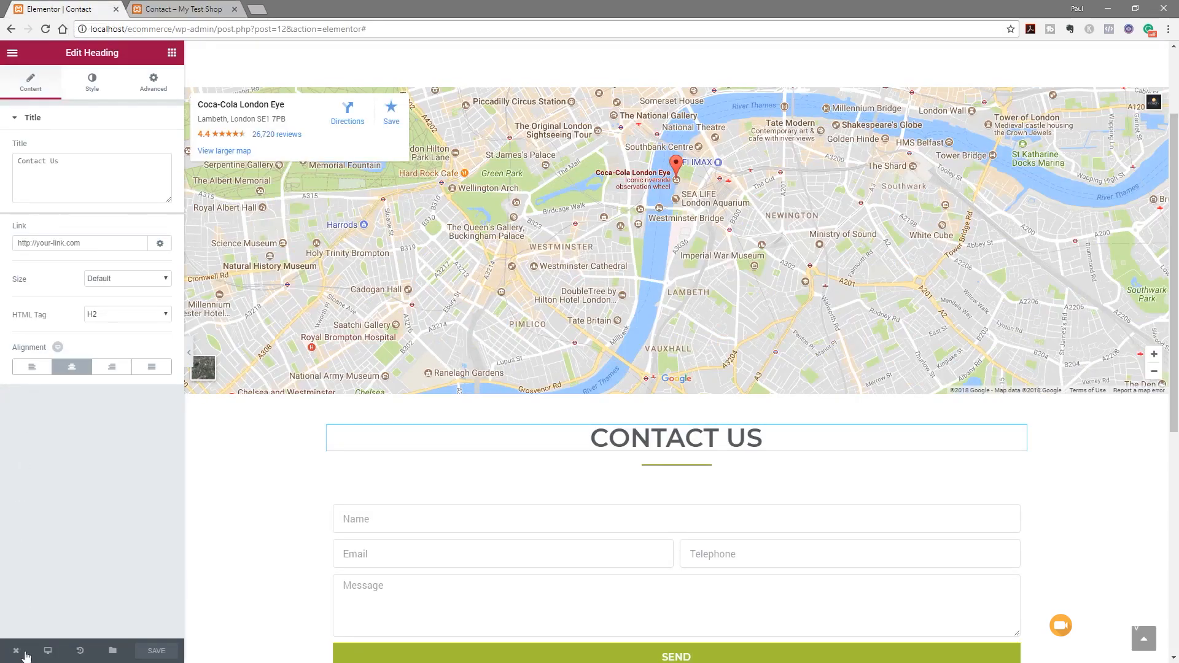
Disable the theme's top and bottom page margins for Contact and update the page
{"action": "mouse_move", "coordinate": [16, 652]}
{"action": "left_click", "coordinate": [61, 620]}
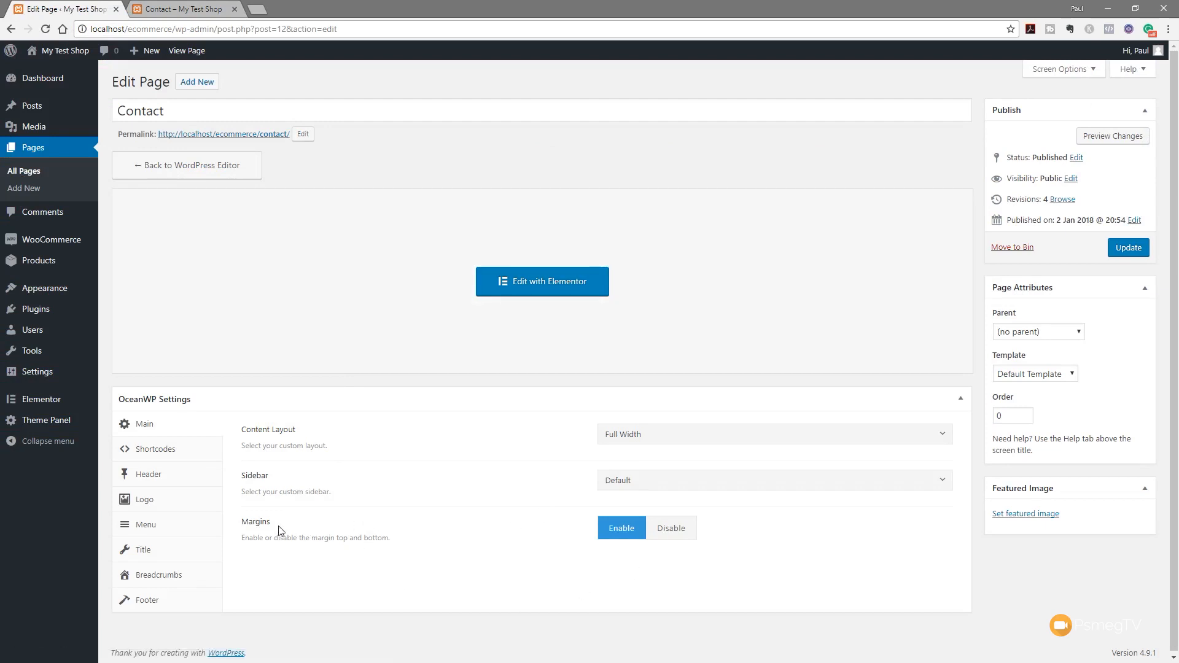
{"action": "left_click", "coordinate": [685, 536]}
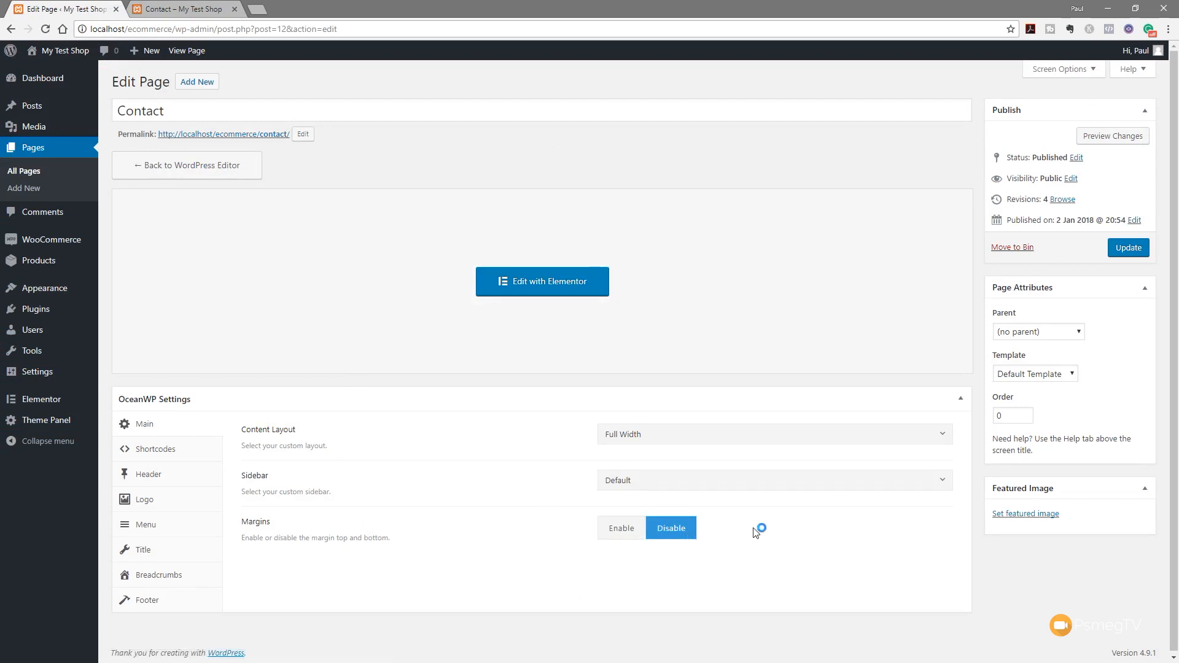
{"action": "left_click", "coordinate": [1129, 249]}
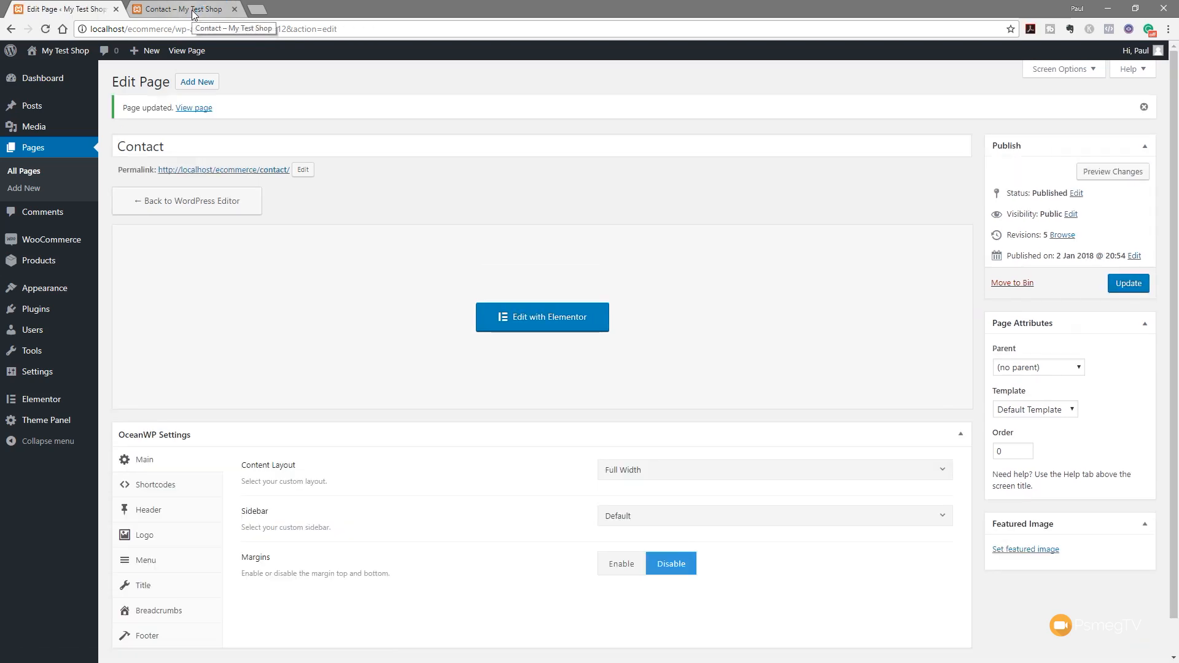
Reload the live Contact page to check it, then open the page in Elementor
{"action": "left_click", "coordinate": [192, 9]}
{"action": "left_click", "coordinate": [45, 29]}
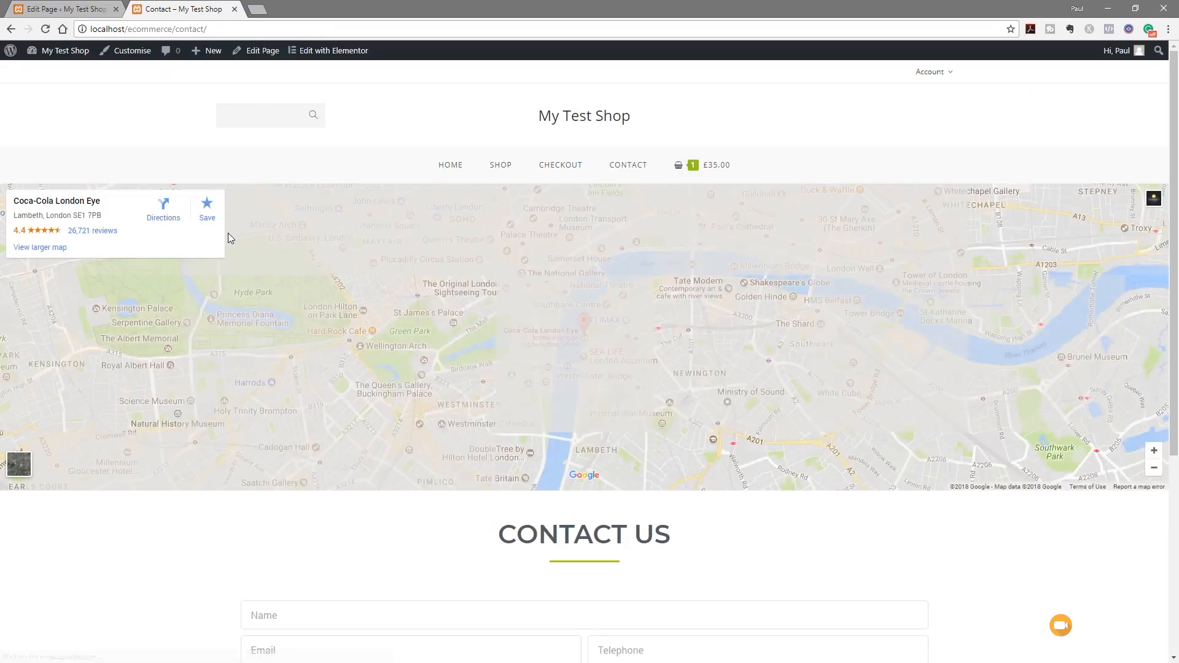
{"action": "scroll", "coordinate": [222, 534], "scroll_direction": "down", "scroll_amount": 5}
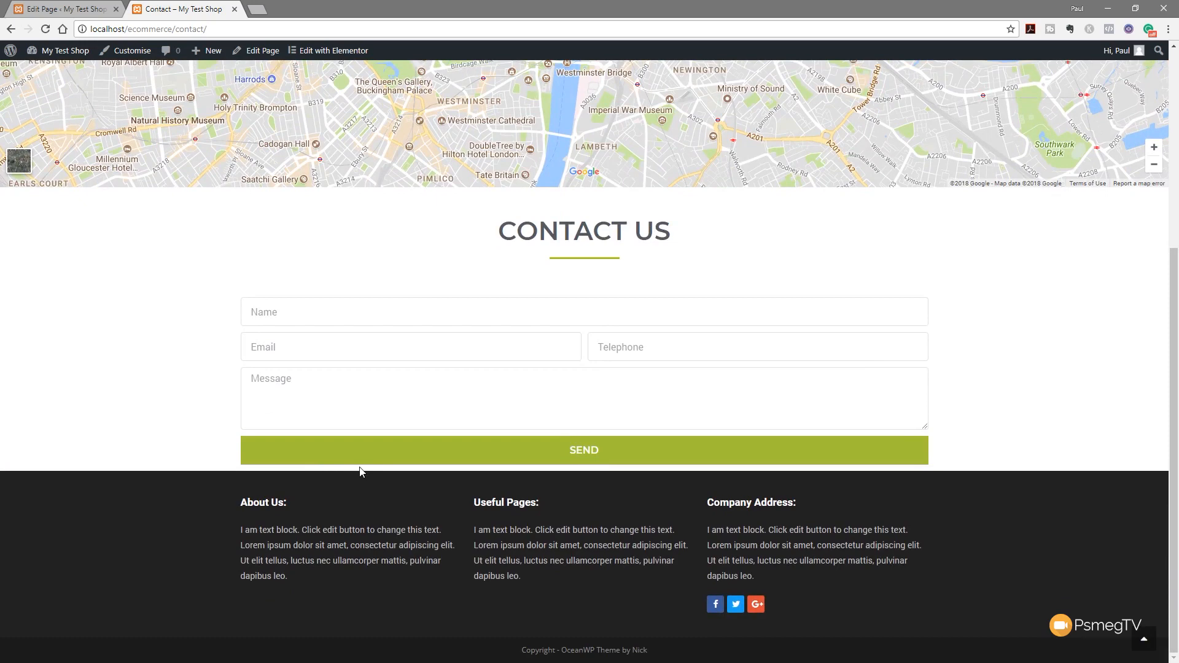
{"action": "left_click", "coordinate": [62, 9]}
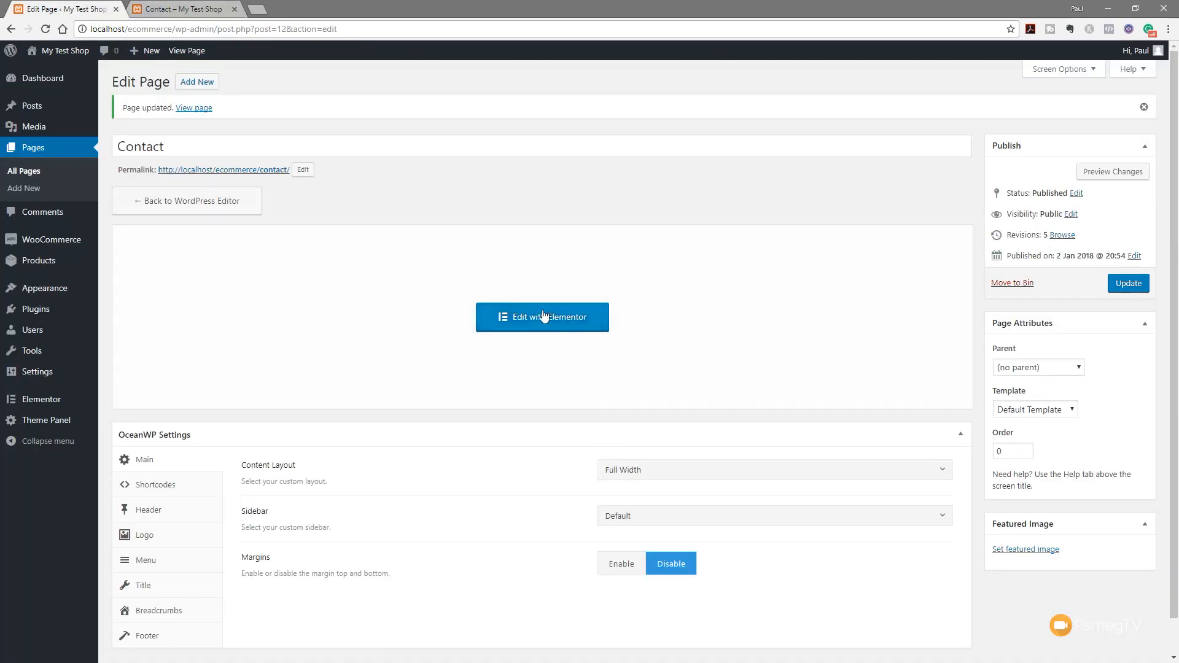
{"action": "left_click", "coordinate": [541, 316]}
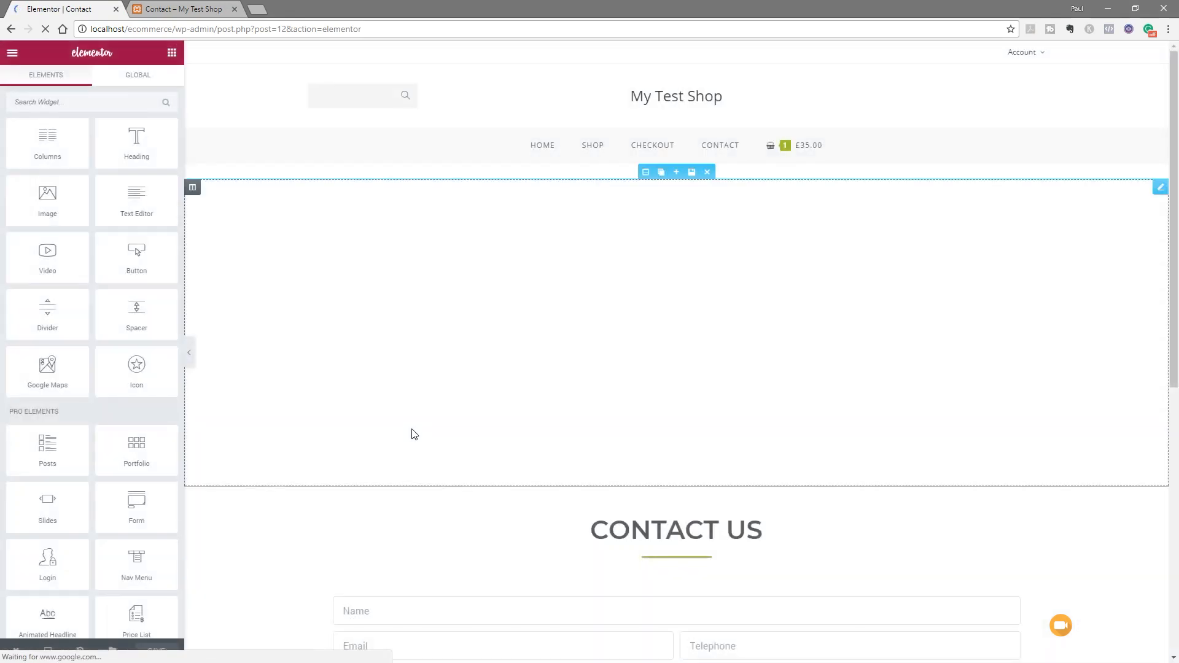
Set the contact form section's bottom padding to 50 with sides unlinked, and save
{"action": "scroll", "coordinate": [802, 513], "scroll_direction": "down", "scroll_amount": 4}
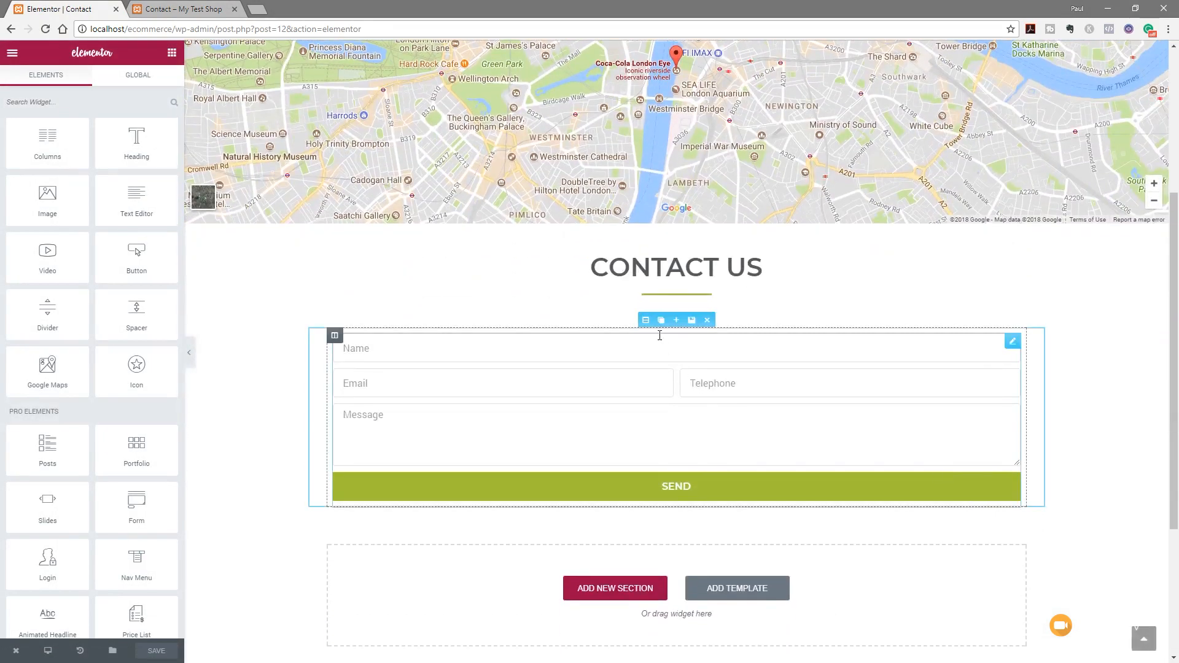
{"action": "left_click", "coordinate": [646, 320]}
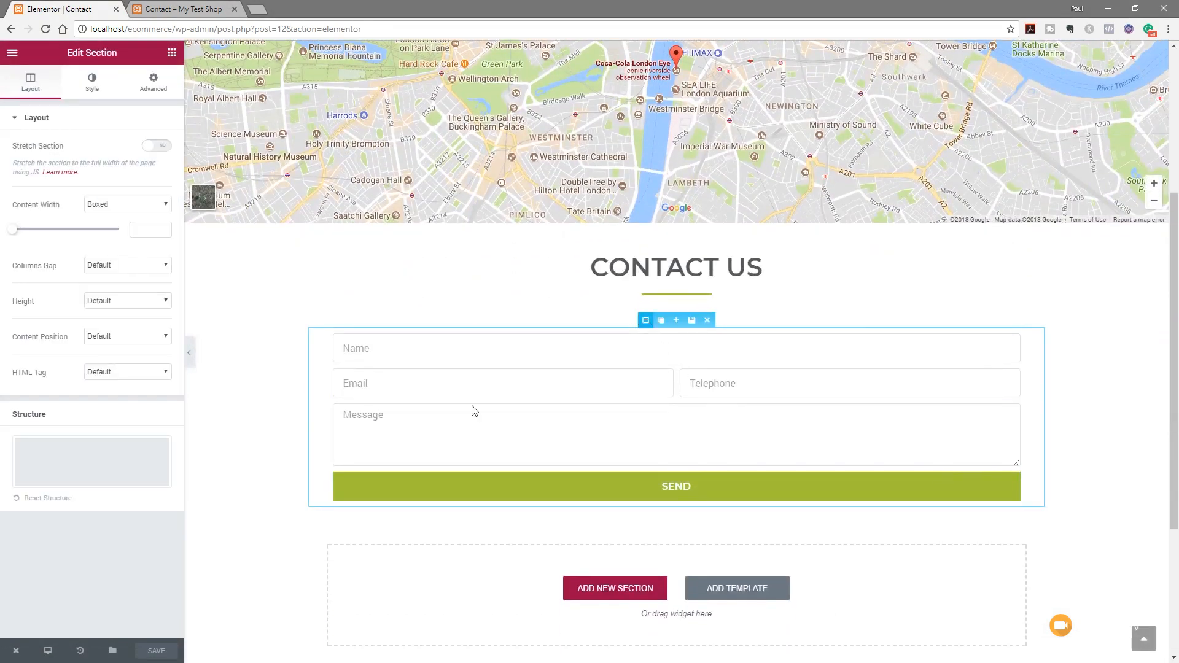
{"action": "left_click", "coordinate": [154, 81]}
{"action": "left_click", "coordinate": [155, 227]}
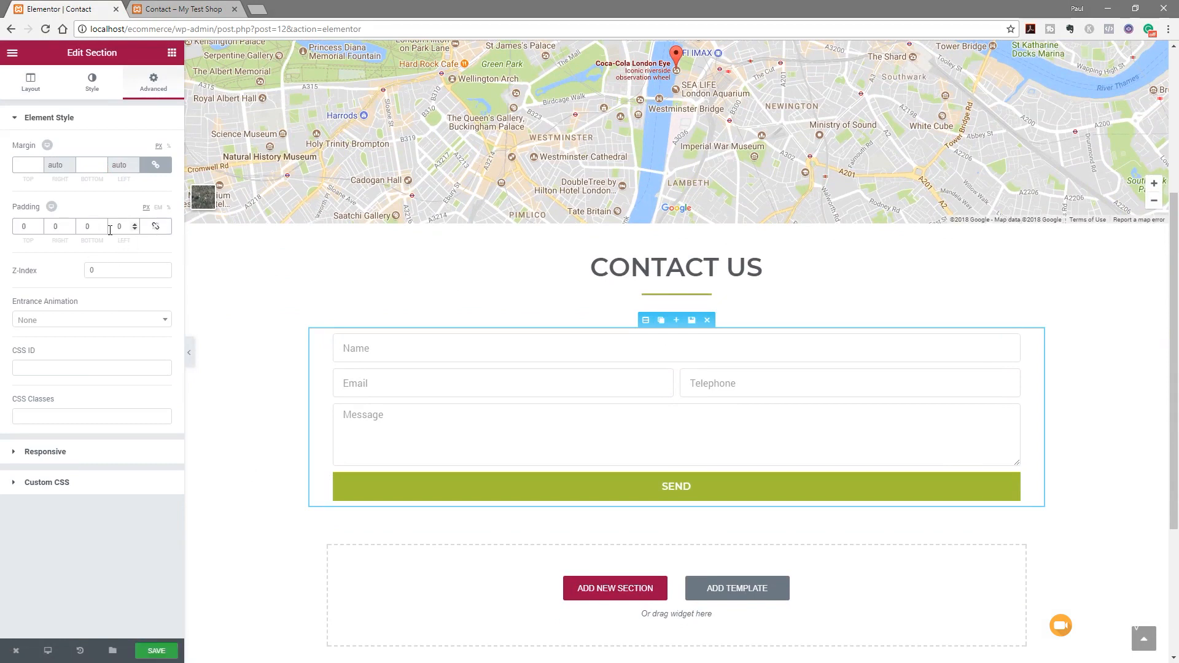
{"action": "double_click", "coordinate": [89, 226]}
{"action": "type", "text": "50"}
{"action": "left_click", "coordinate": [157, 652]}
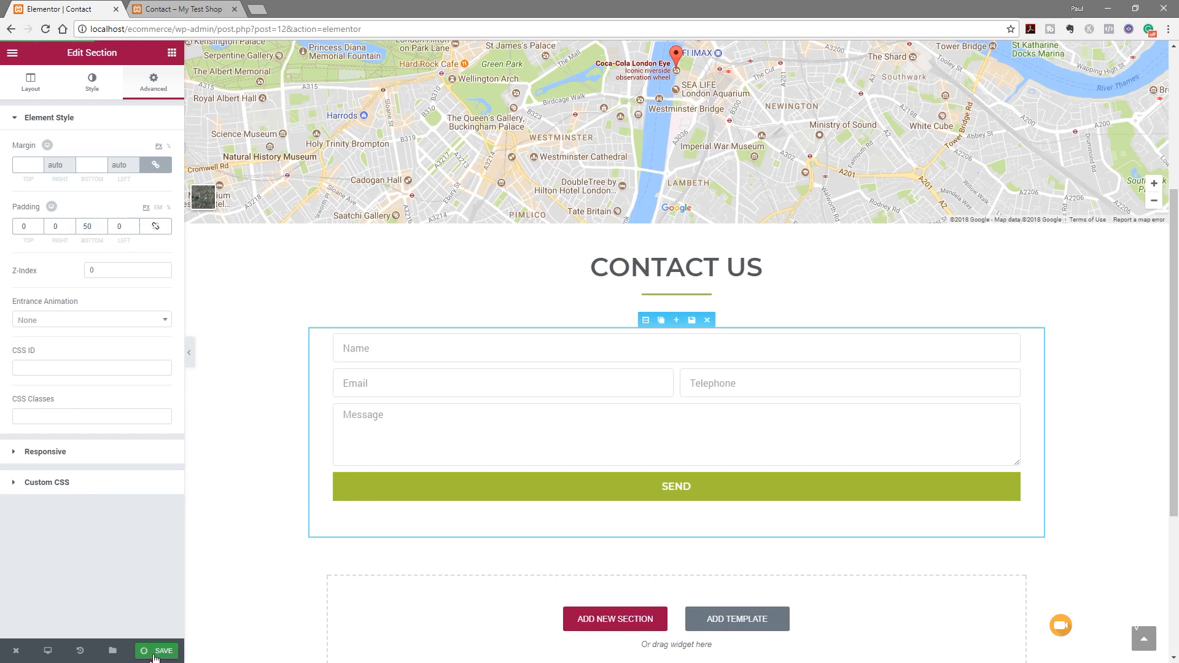
Reload the live Contact page and scroll to check the new spacing
{"action": "left_click", "coordinate": [184, 10]}
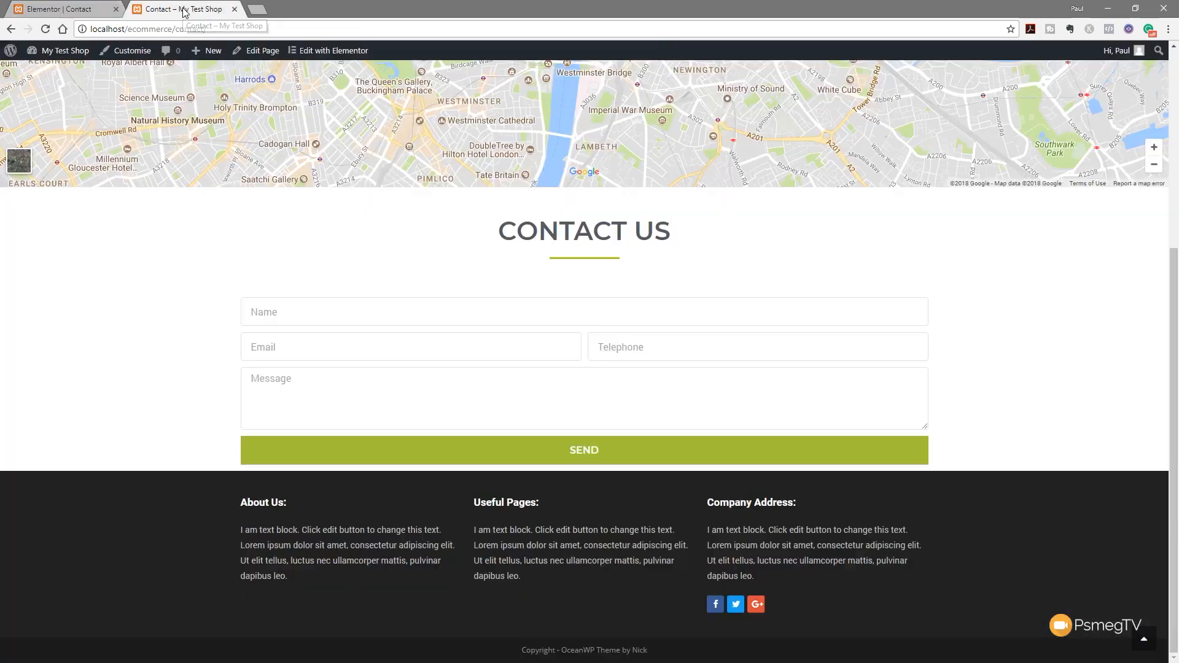
{"action": "left_click", "coordinate": [45, 29]}
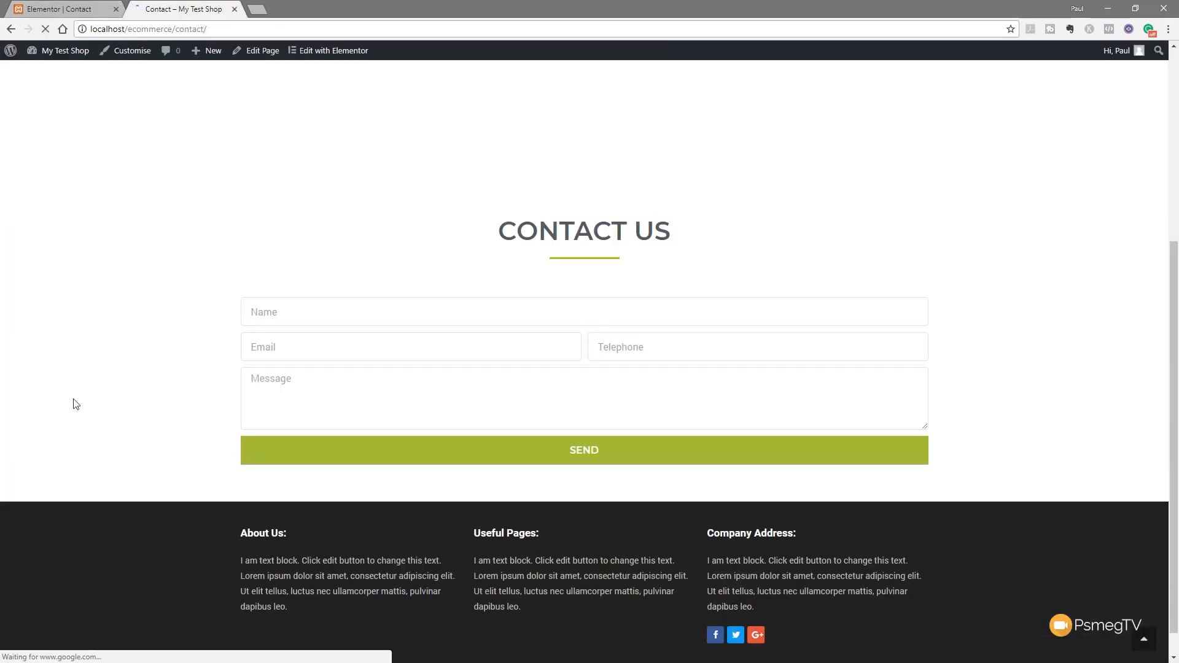
{"action": "scroll", "coordinate": [93, 426], "scroll_direction": "up", "scroll_amount": 3}
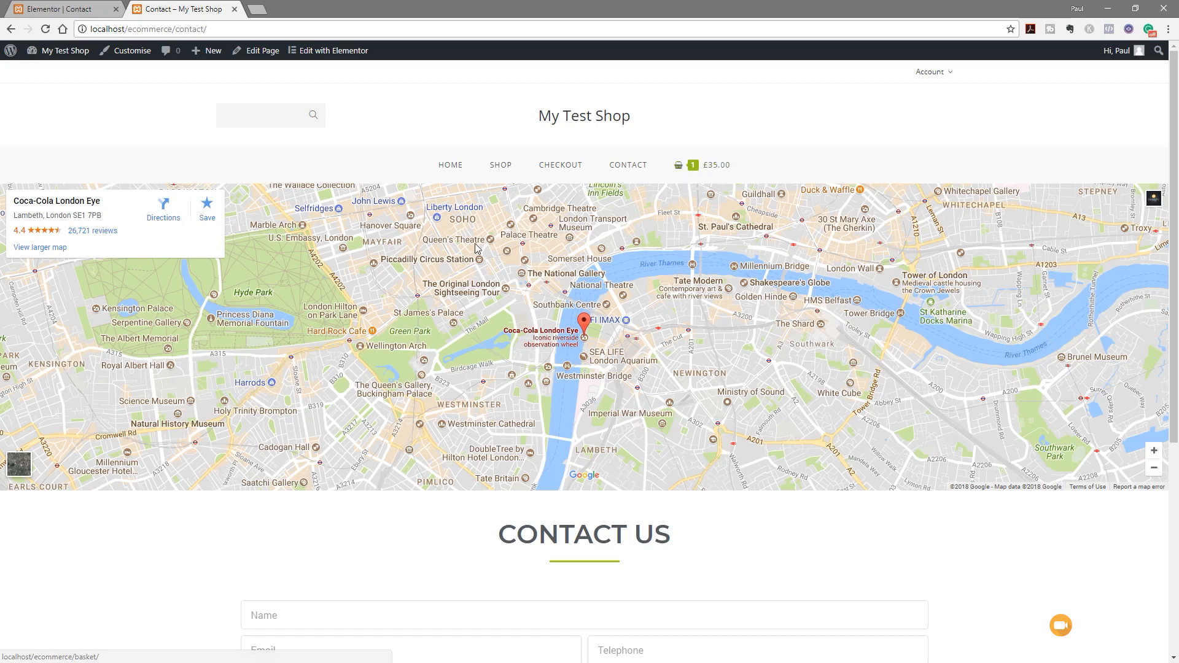
Exit the Contact editor to the dashboard and open Homepage from Pages in Elementor
{"action": "left_click", "coordinate": [79, 10]}
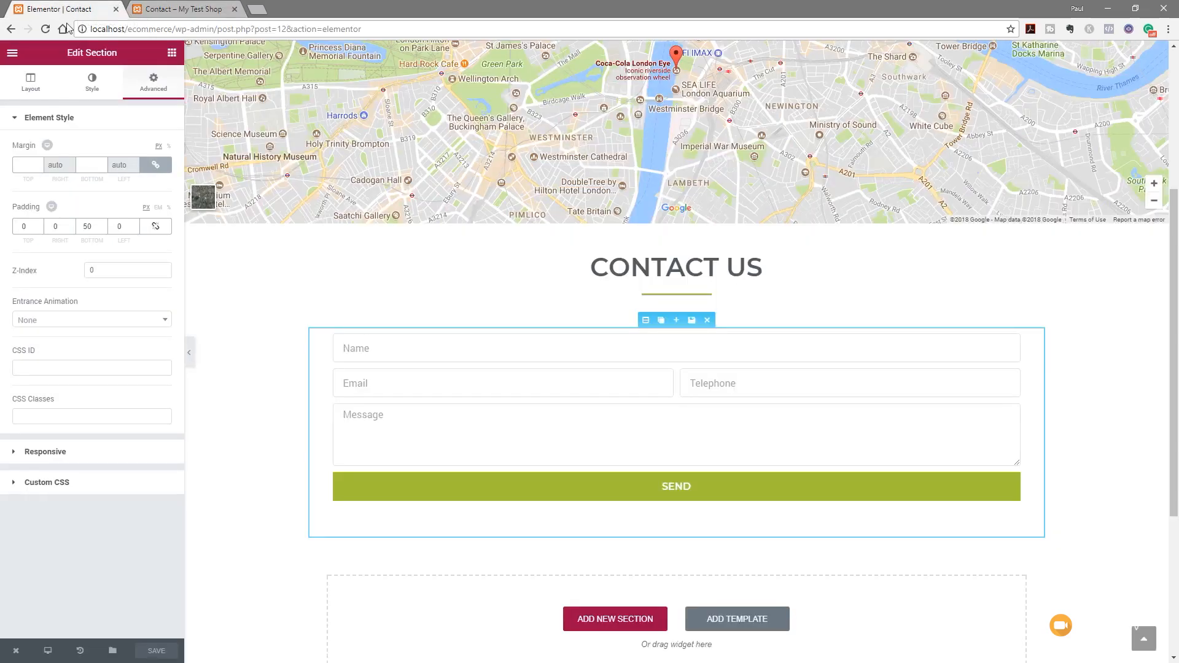
{"action": "mouse_move", "coordinate": [14, 654]}
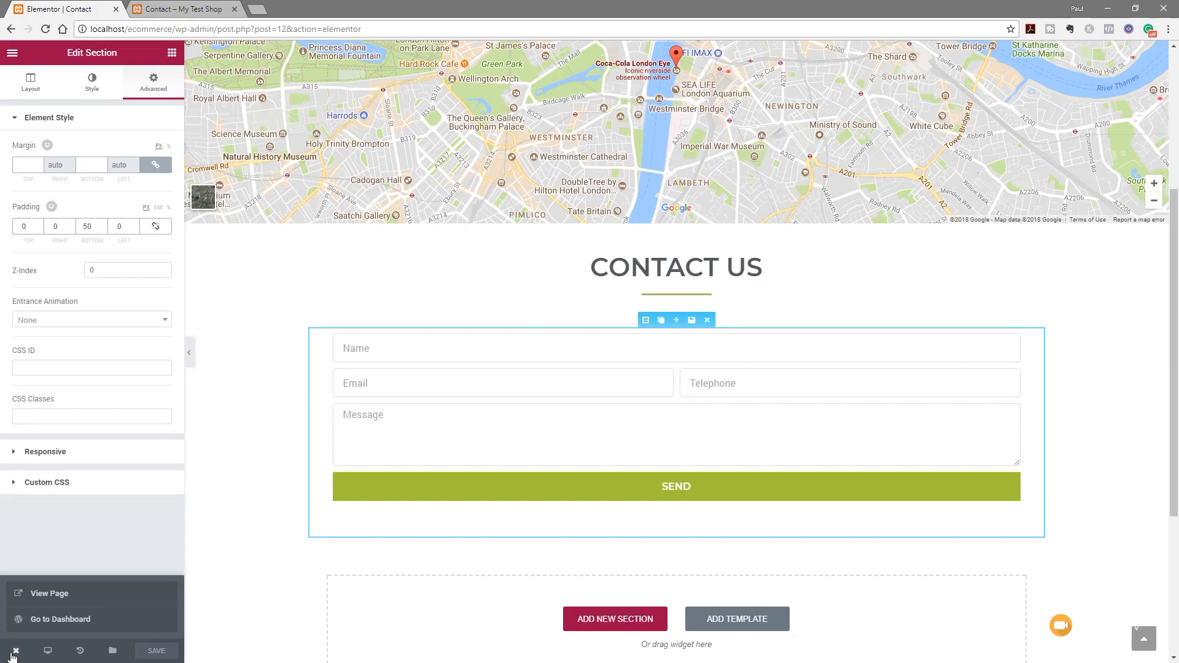
{"action": "left_click", "coordinate": [75, 620]}
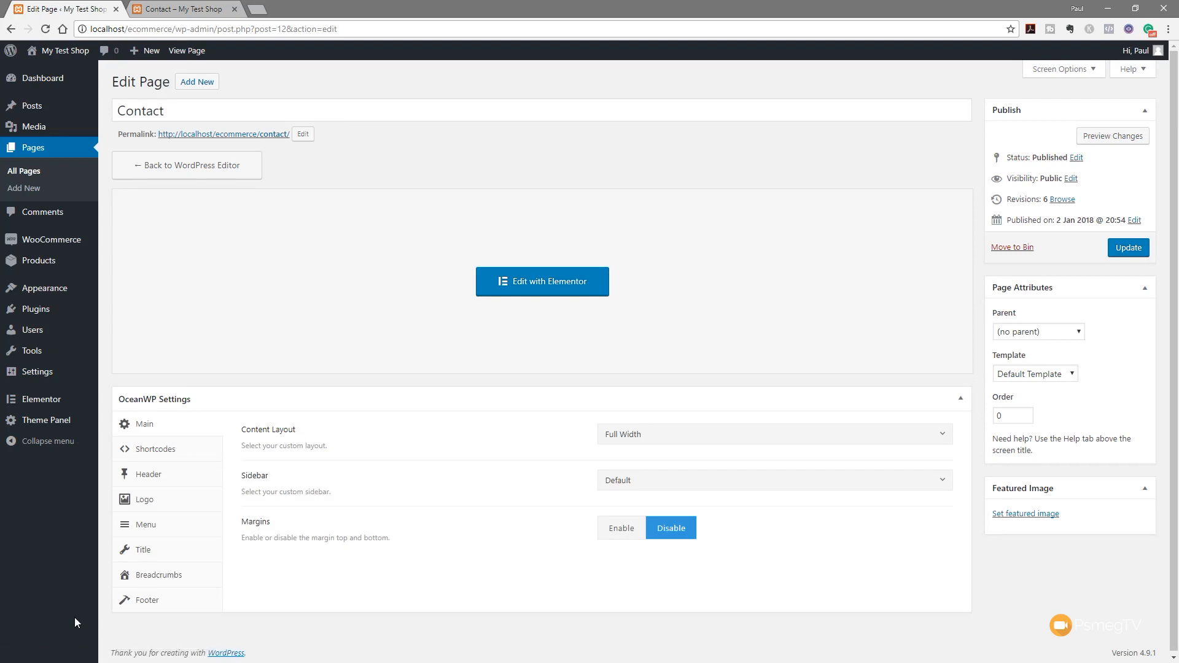
{"action": "left_click", "coordinate": [35, 150]}
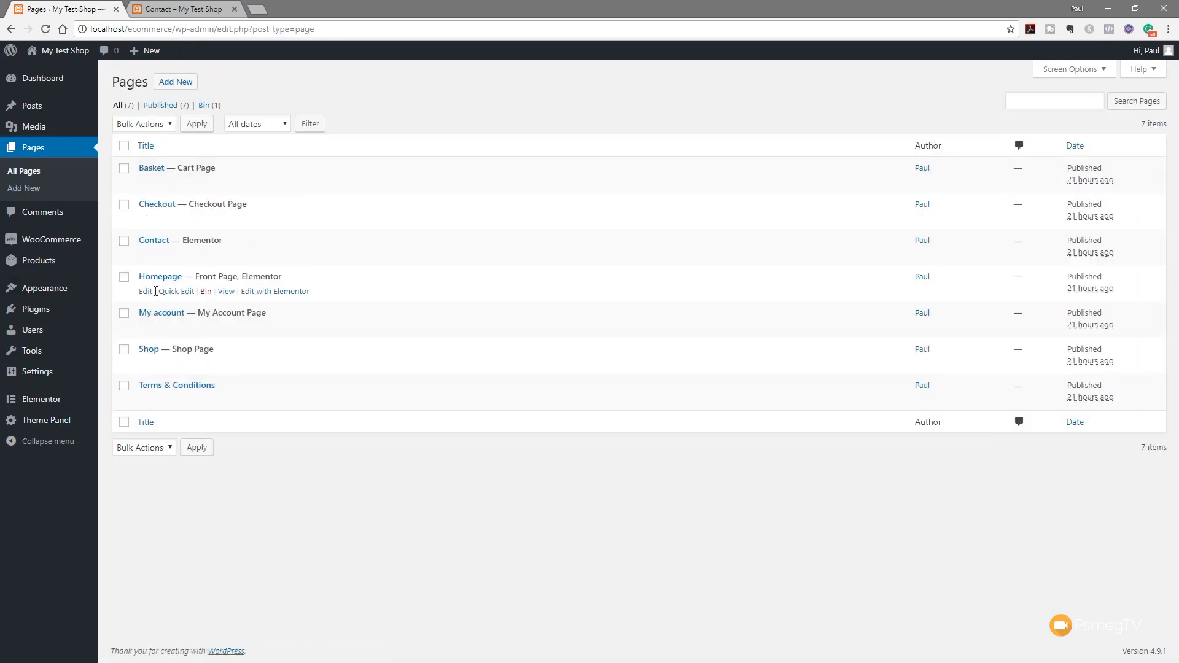
{"action": "left_click", "coordinate": [159, 277]}
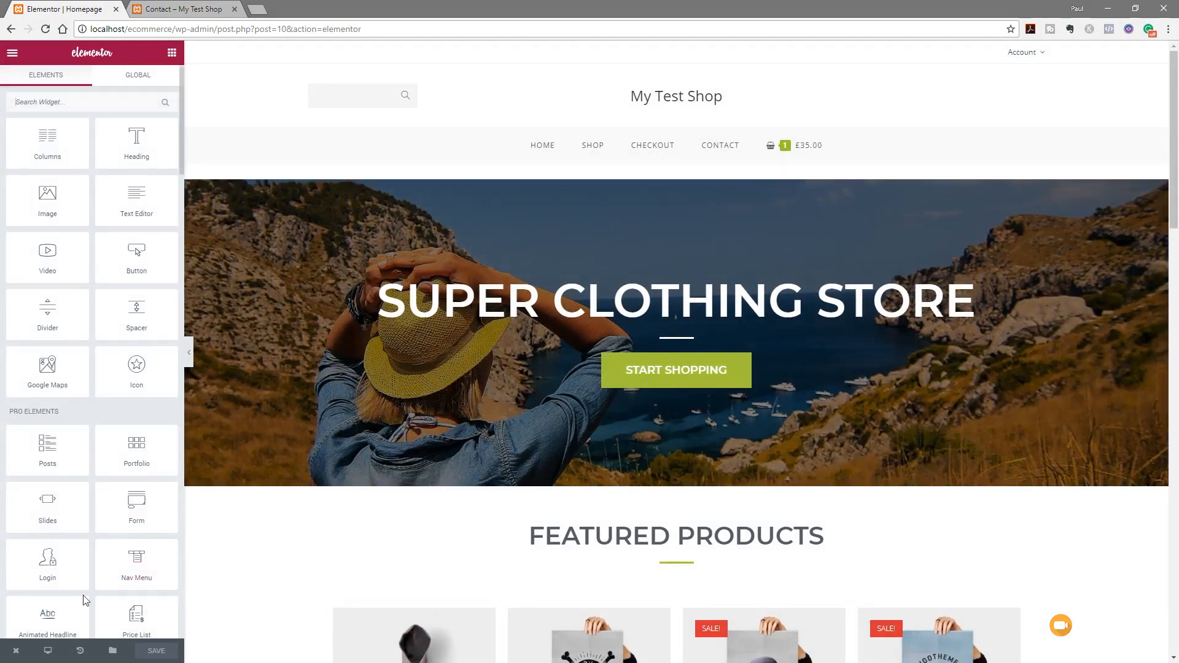
{"action": "left_click", "coordinate": [48, 651]}
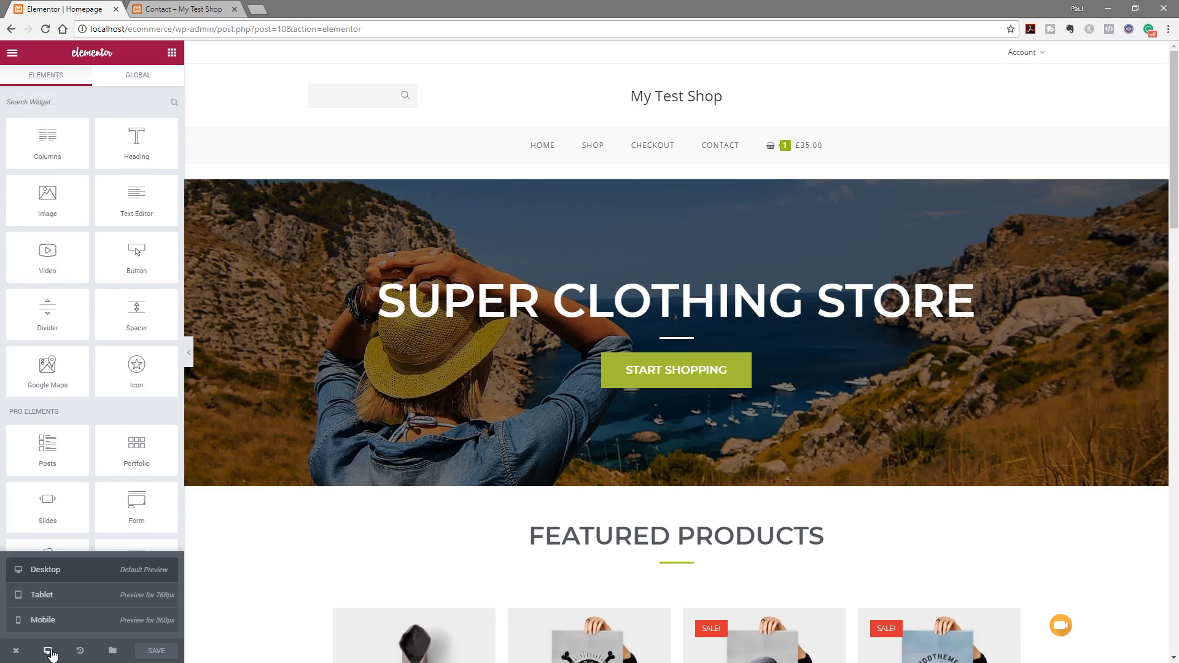
Switch the preview to Tablet (768px) and scroll through the Homepage layout
{"action": "left_click", "coordinate": [43, 595]}
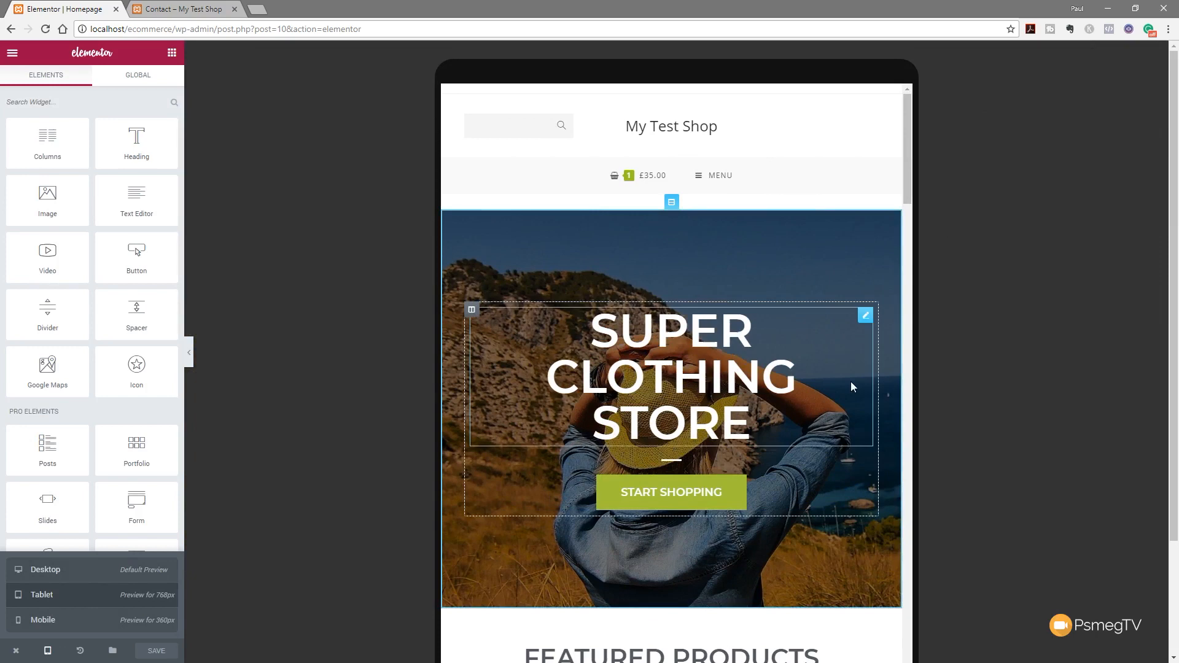
{"action": "scroll", "coordinate": [851, 375], "scroll_direction": "down", "scroll_amount": 9}
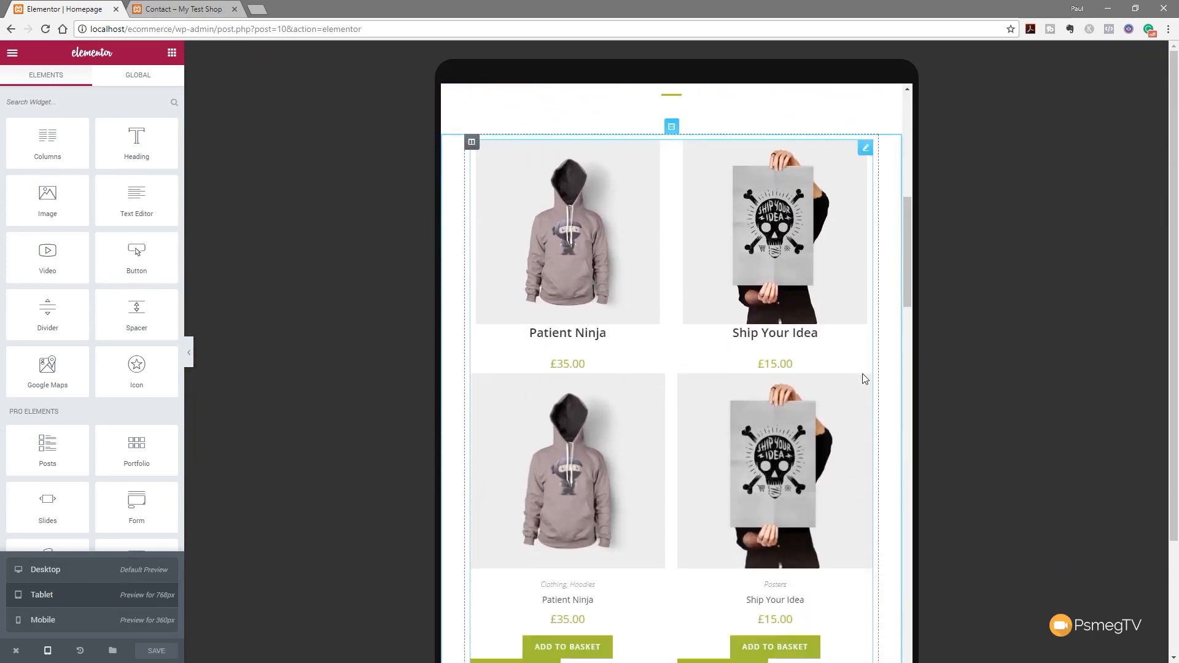
{"action": "scroll", "coordinate": [864, 378], "scroll_direction": "down", "scroll_amount": 8}
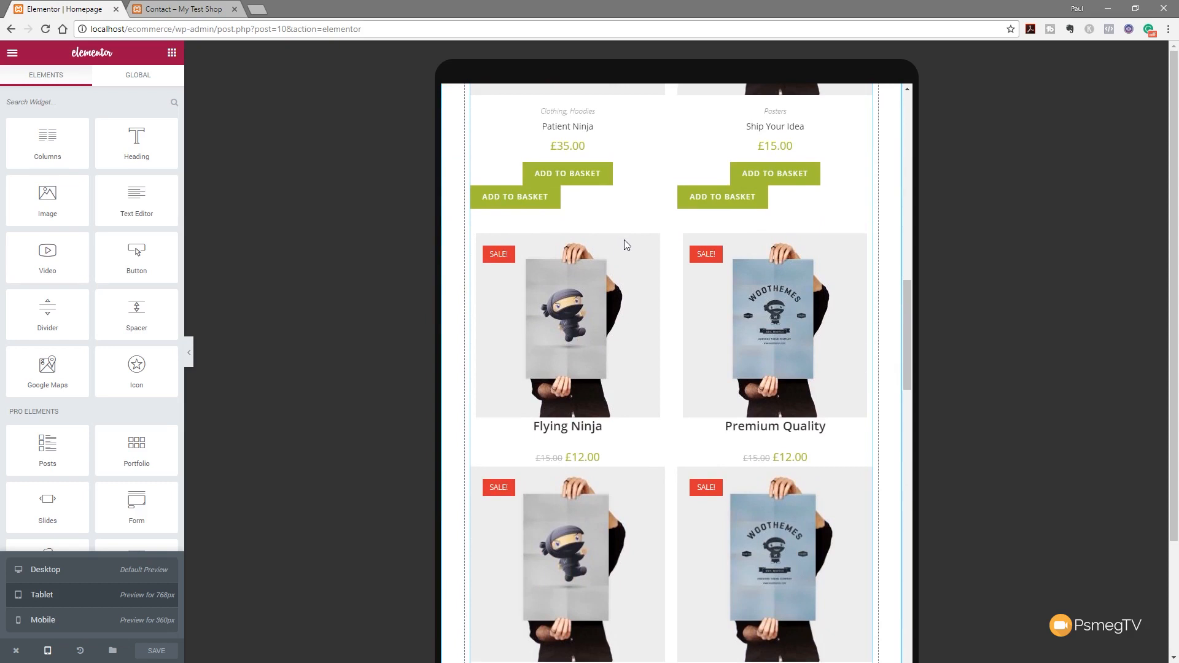
{"action": "scroll", "coordinate": [740, 400], "scroll_direction": "down", "scroll_amount": 5}
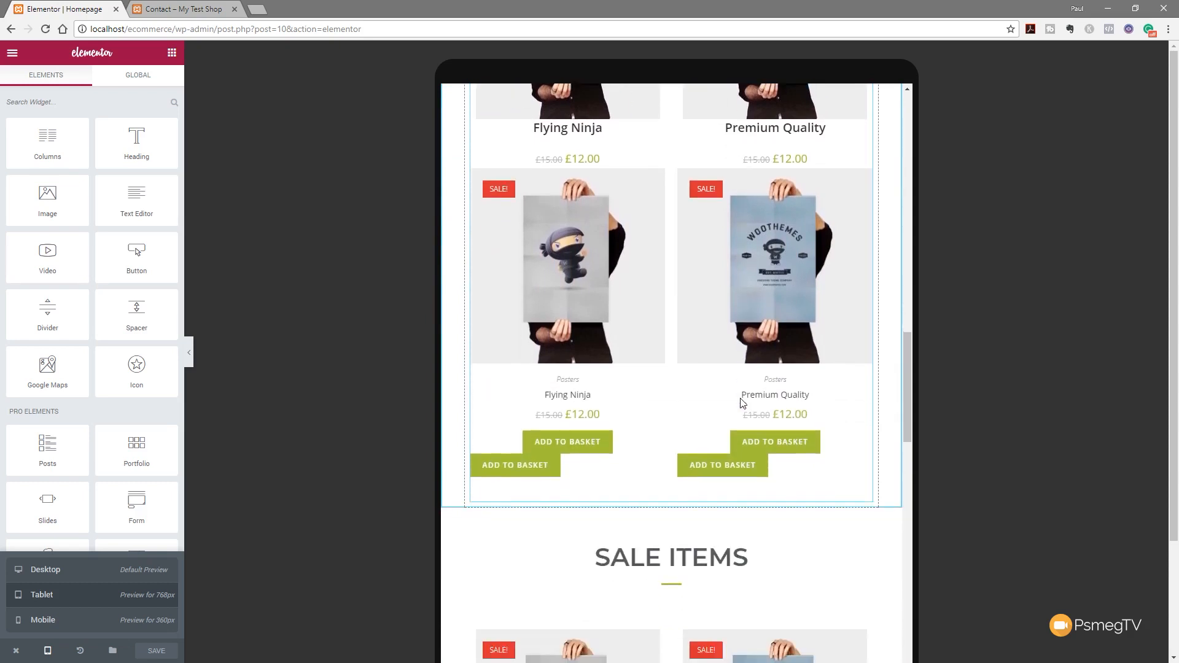
{"action": "scroll", "coordinate": [741, 401], "scroll_direction": "down", "scroll_amount": 15}
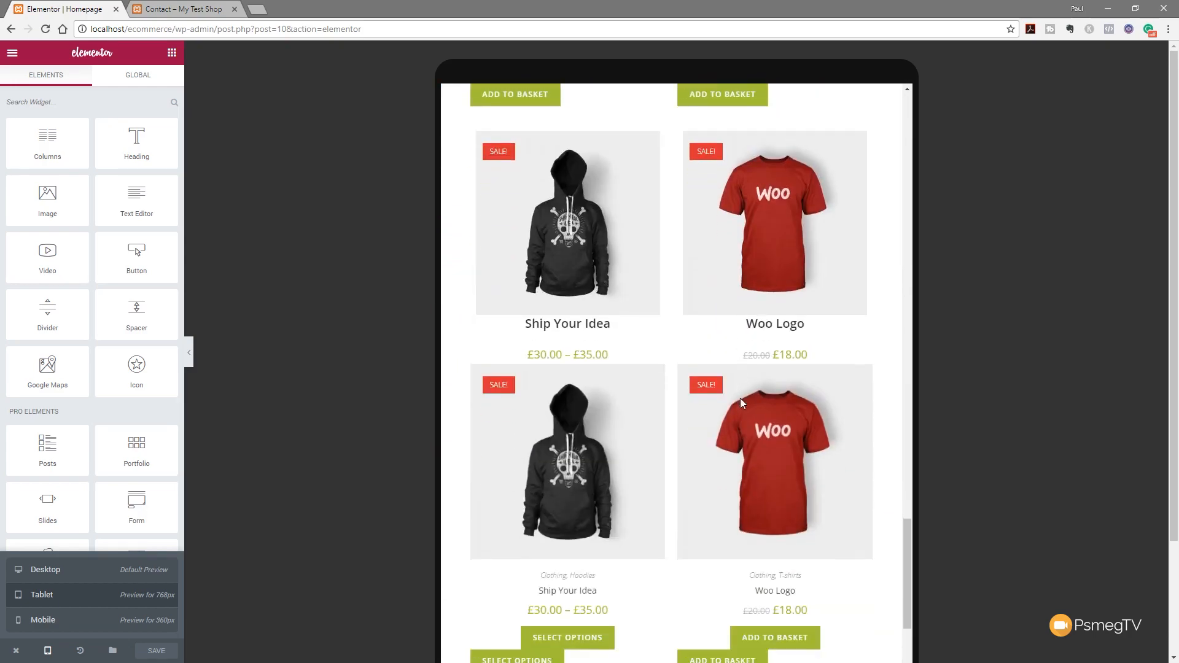
{"action": "scroll", "coordinate": [741, 400], "scroll_direction": "down", "scroll_amount": 6}
{"action": "scroll", "coordinate": [741, 400], "scroll_direction": "up", "scroll_amount": 12}
{"action": "scroll", "coordinate": [740, 398], "scroll_direction": "up", "scroll_amount": 10}
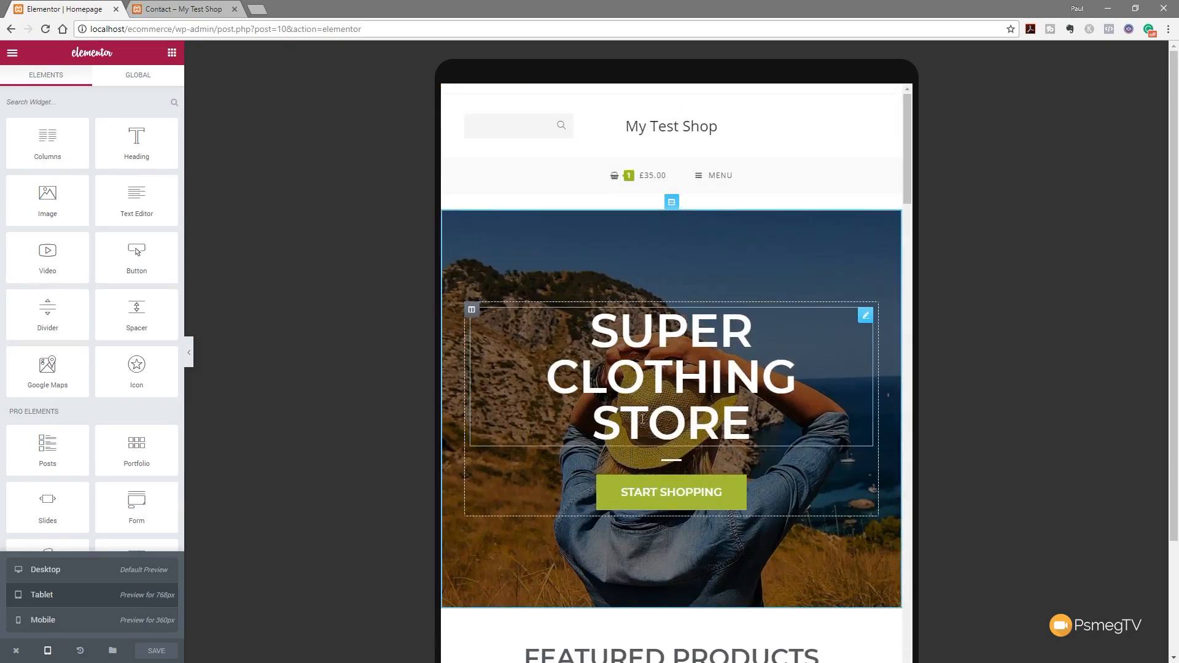
Give the hero section unlinked padding of 15 top and 15 bottom for tablet
{"action": "left_click", "coordinate": [672, 203]}
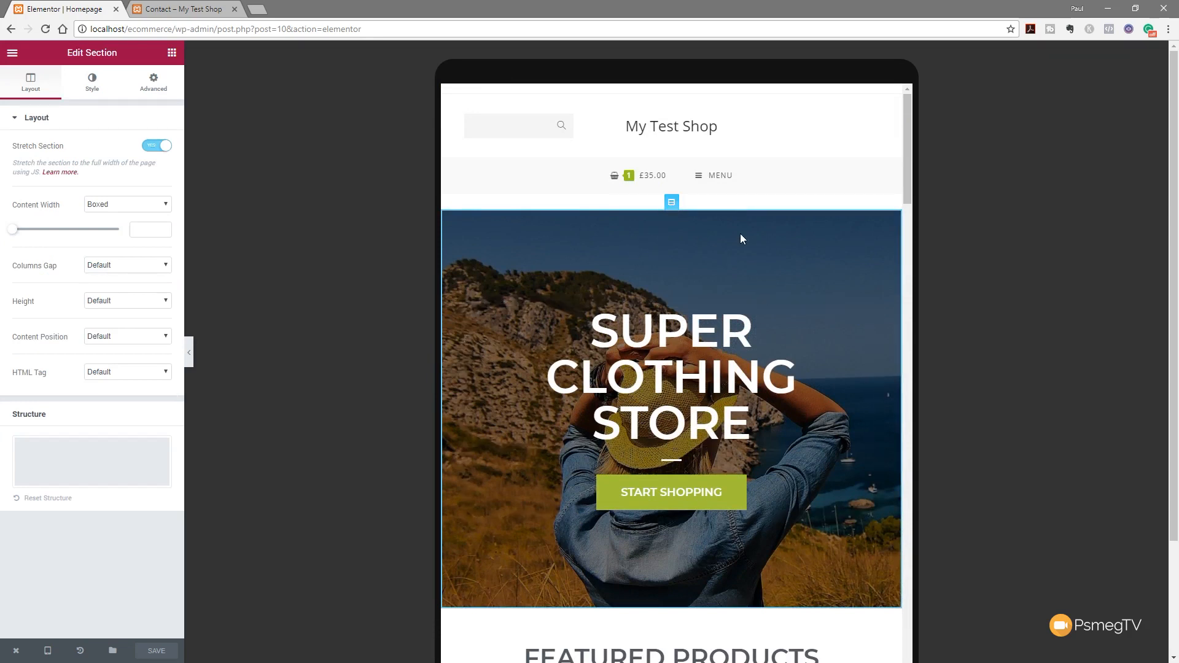
{"action": "left_click", "coordinate": [153, 86]}
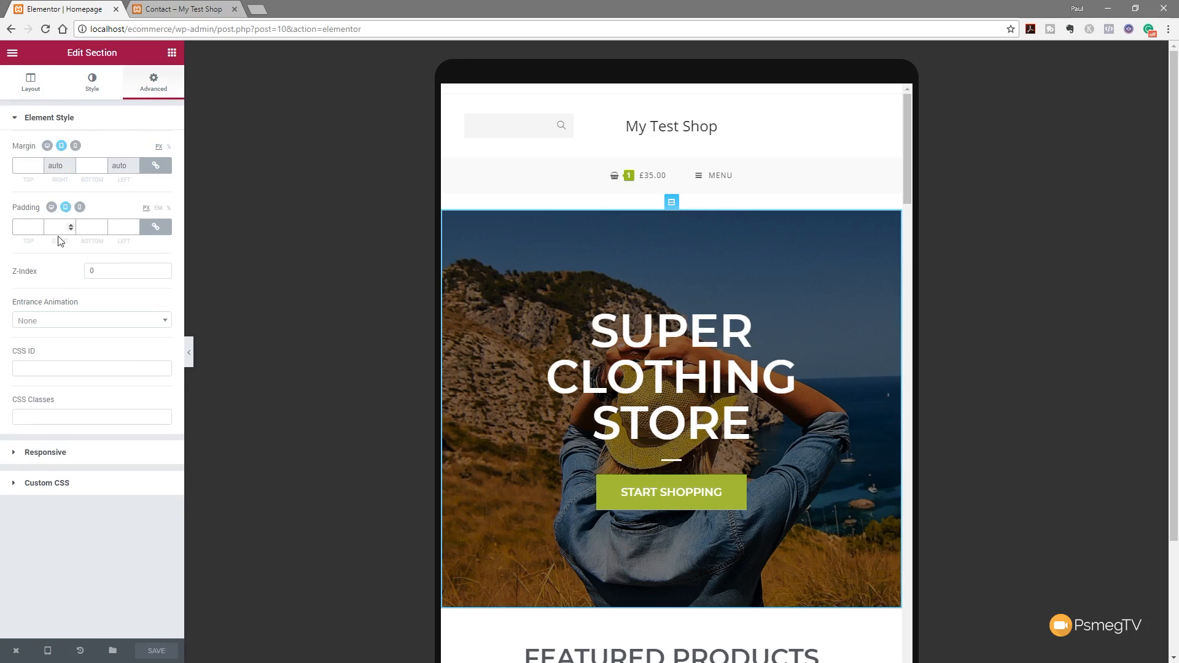
{"action": "left_click", "coordinate": [155, 226]}
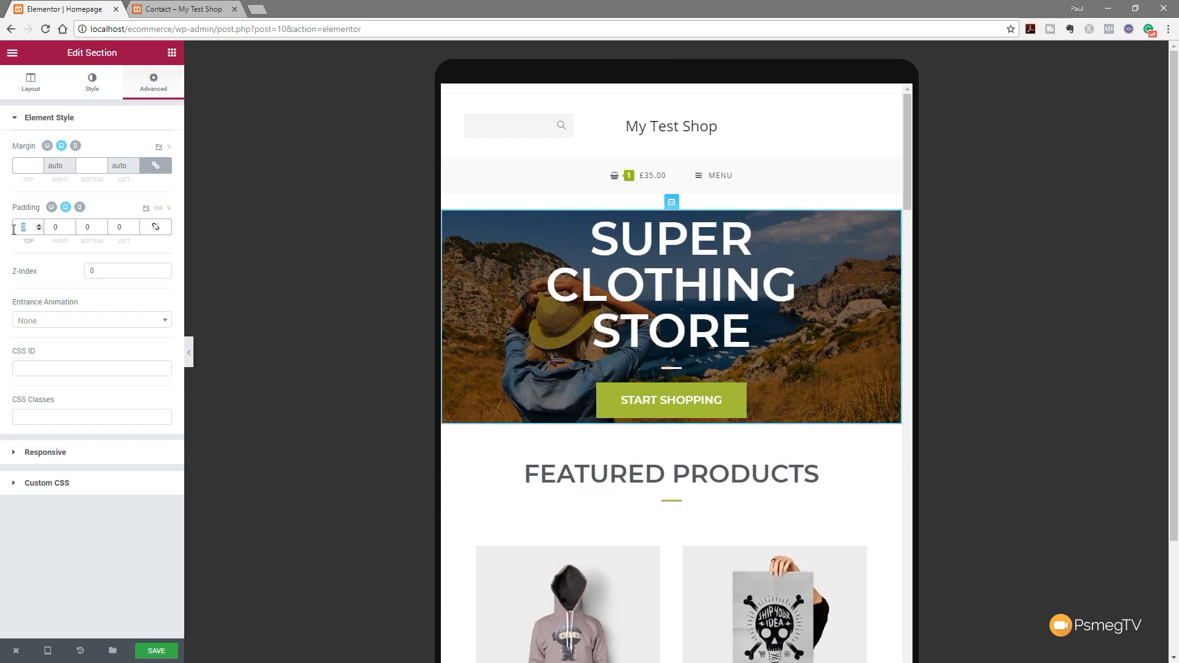
{"action": "type", "text": "15"}
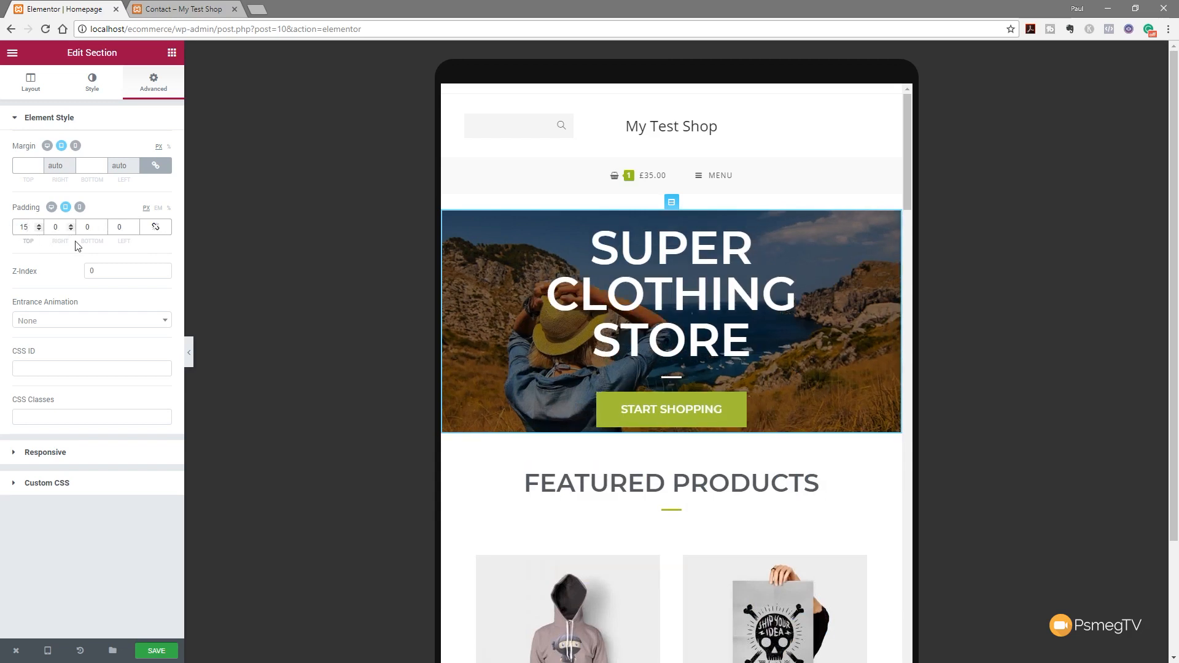
{"action": "double_click", "coordinate": [89, 227]}
{"action": "type", "text": "15"}
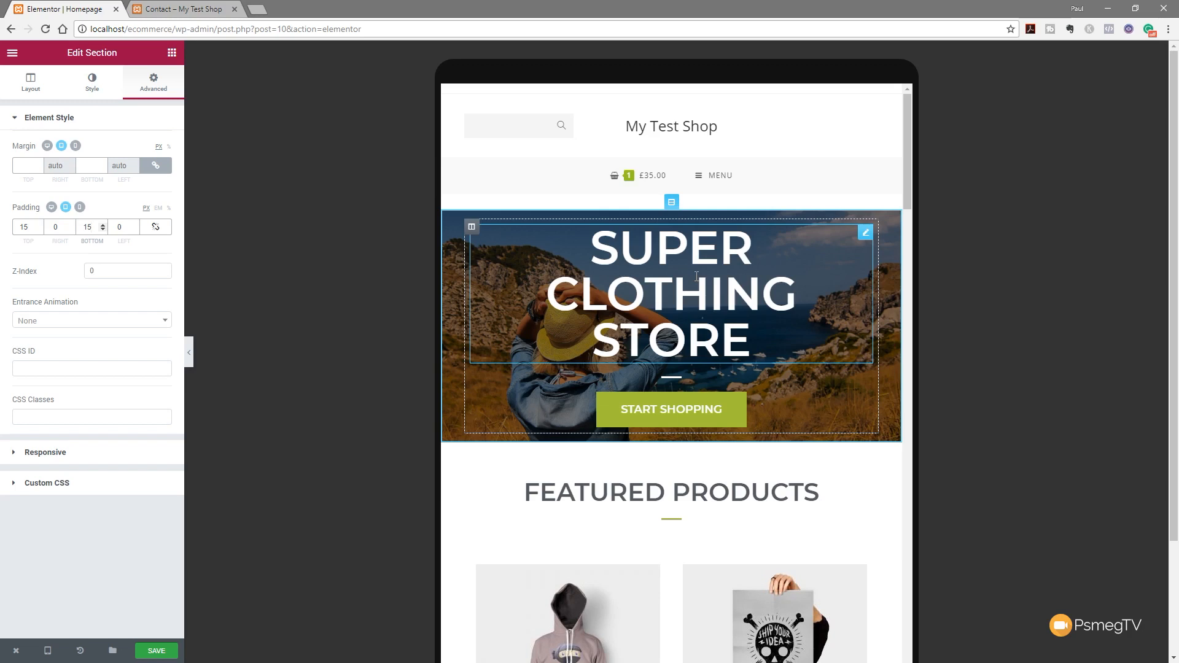
Shrink the SUPER CLOTHING STORE heading's tablet font size to 63 so it fits two lines
{"action": "left_click", "coordinate": [866, 233]}
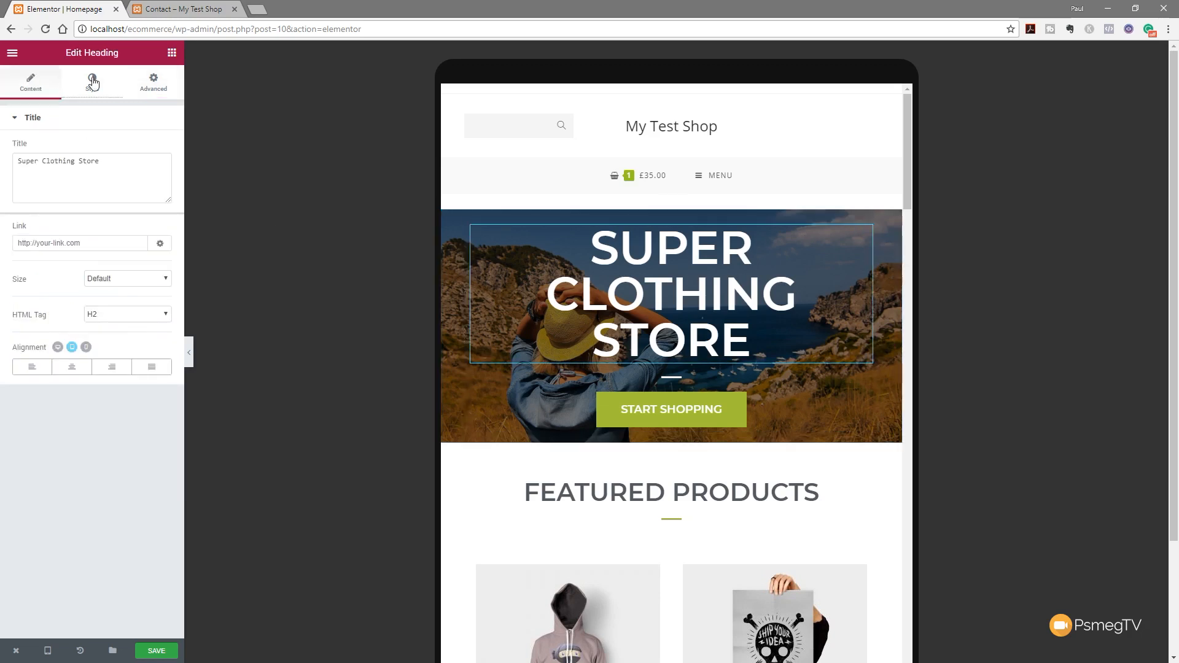
{"action": "left_click", "coordinate": [92, 82]}
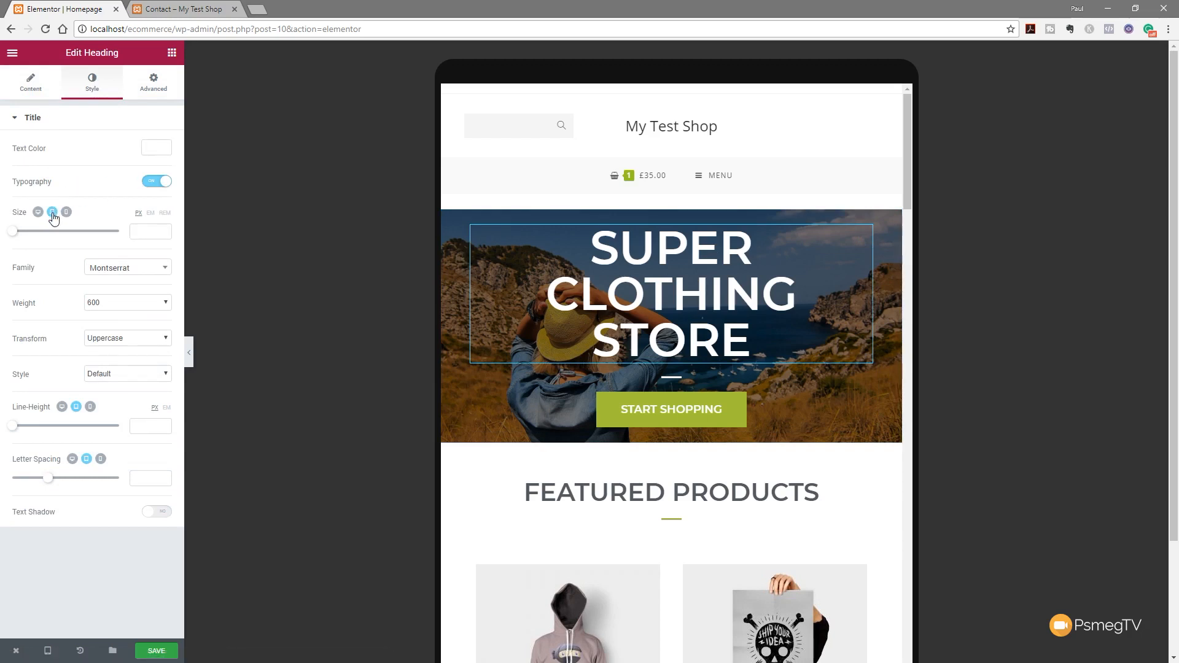
{"action": "left_click_drag", "start_coordinate": [18, 238], "coordinate": [51, 241]}
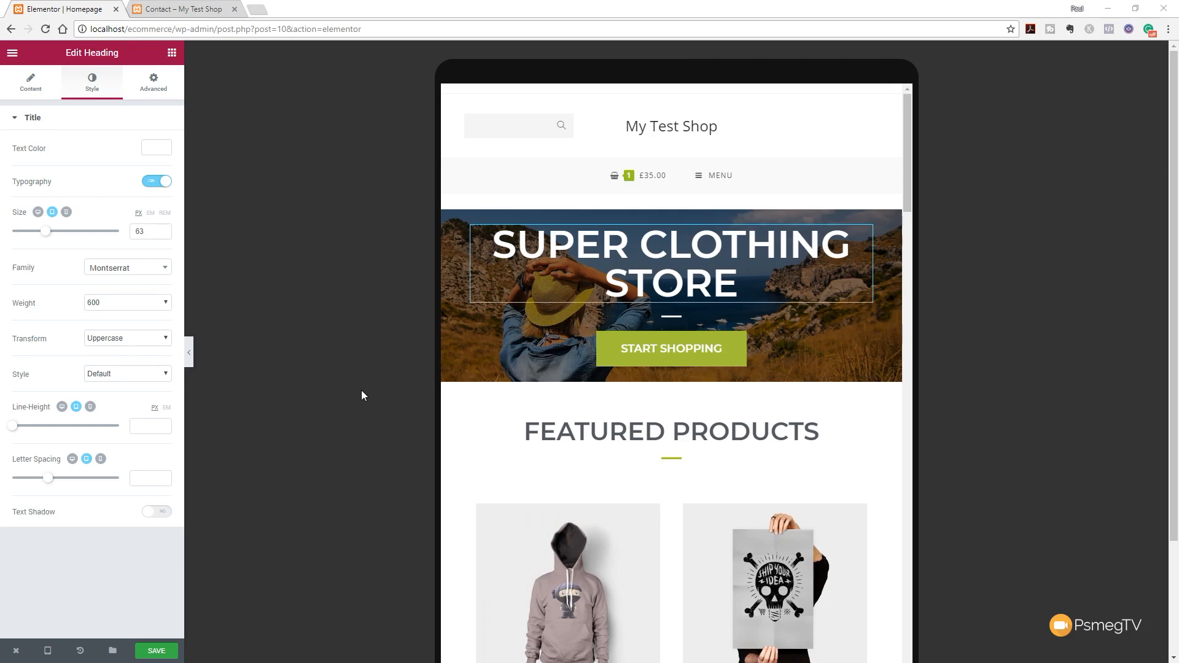
{"action": "left_click", "coordinate": [47, 650]}
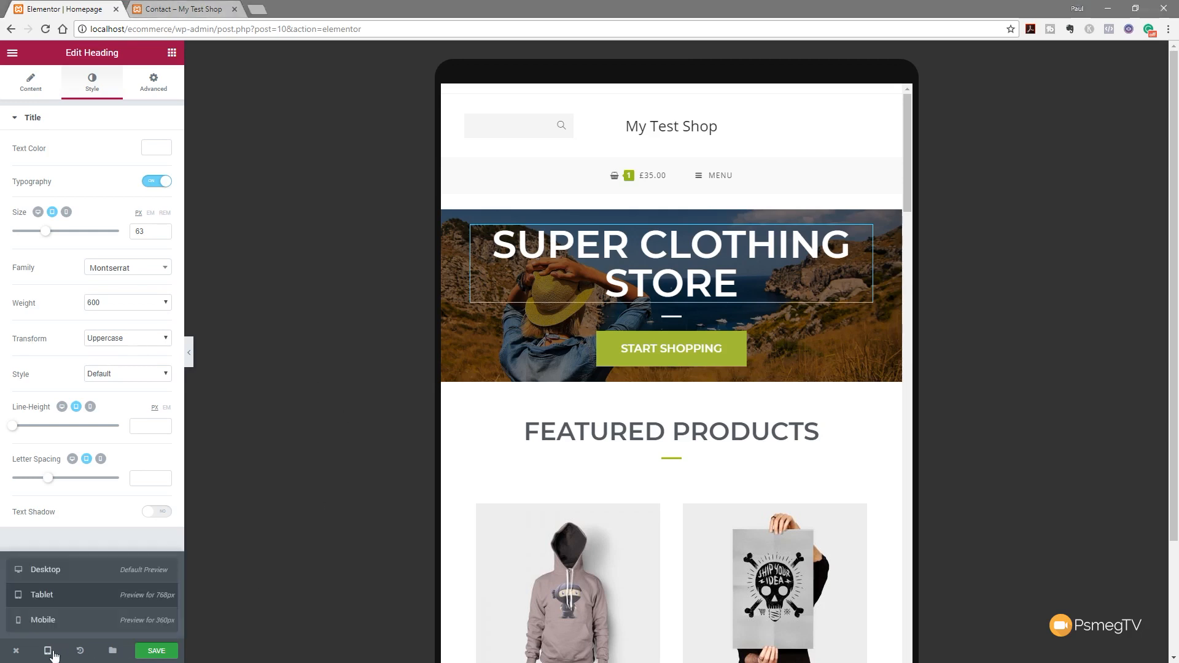
In mobile view, set the hero heading to size 46 and FEATURED PRODUCTS to 24
{"action": "left_click", "coordinate": [50, 629]}
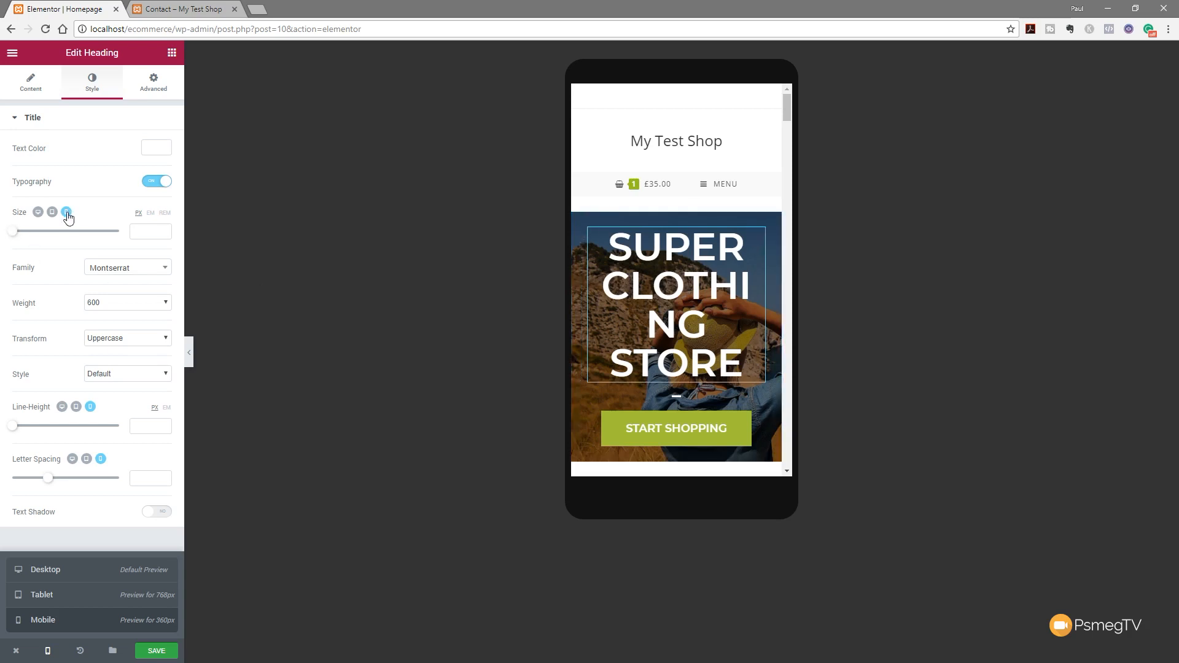
{"action": "left_click_drag", "start_coordinate": [13, 233], "coordinate": [38, 236]}
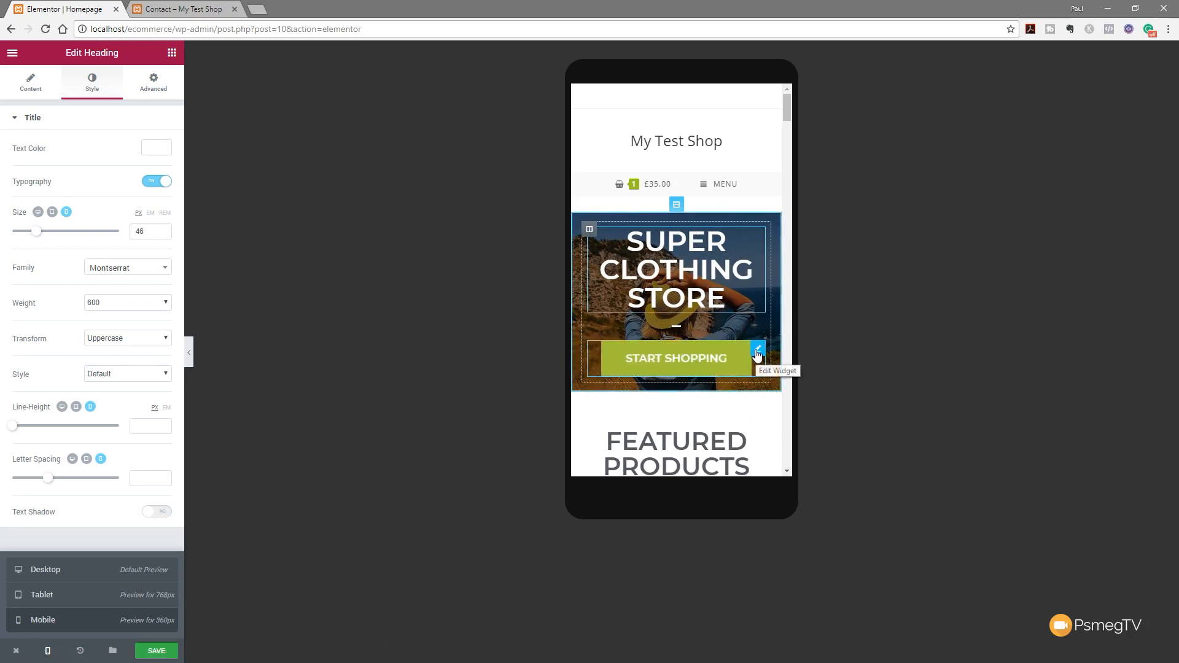
{"action": "scroll", "coordinate": [724, 413], "scroll_direction": "down", "scroll_amount": 1}
{"action": "scroll", "coordinate": [725, 413], "scroll_direction": "down", "scroll_amount": 3}
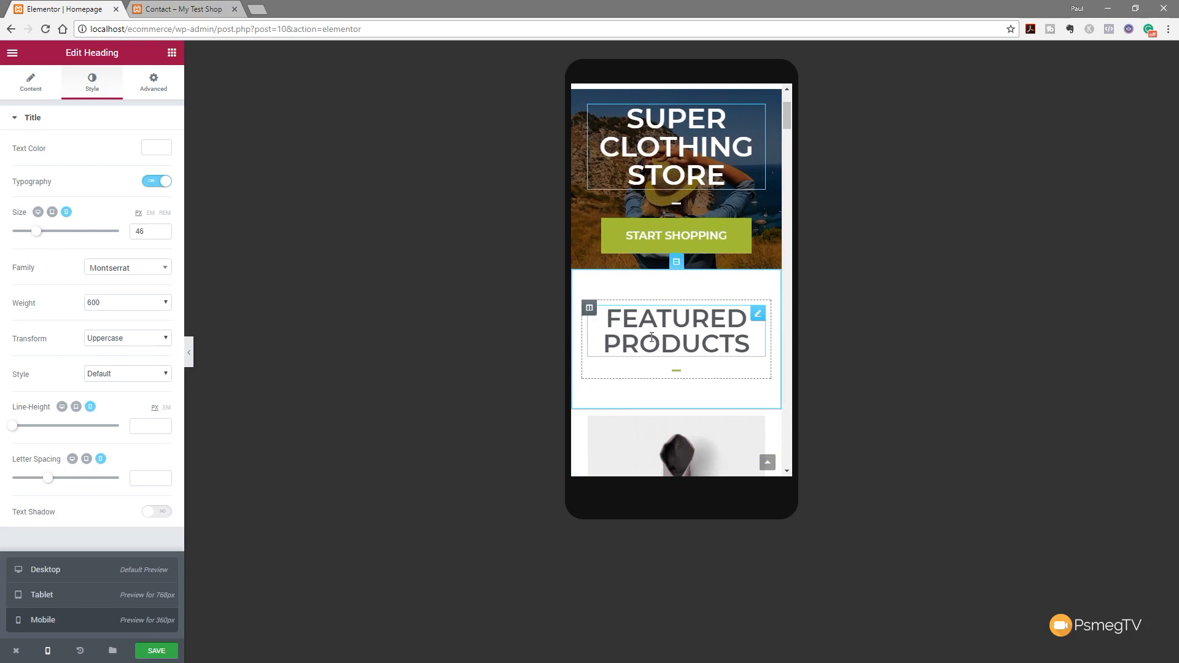
{"action": "left_click", "coordinate": [758, 315]}
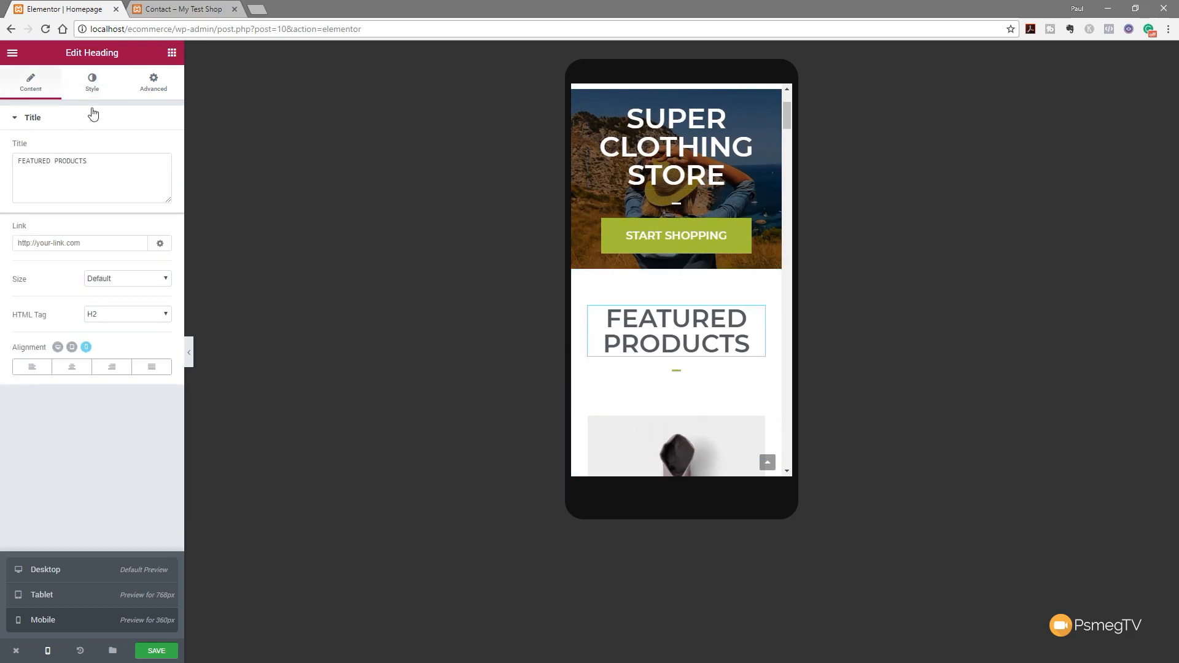
{"action": "left_click", "coordinate": [92, 83]}
{"action": "left_click_drag", "start_coordinate": [115, 232], "coordinate": [28, 236]}
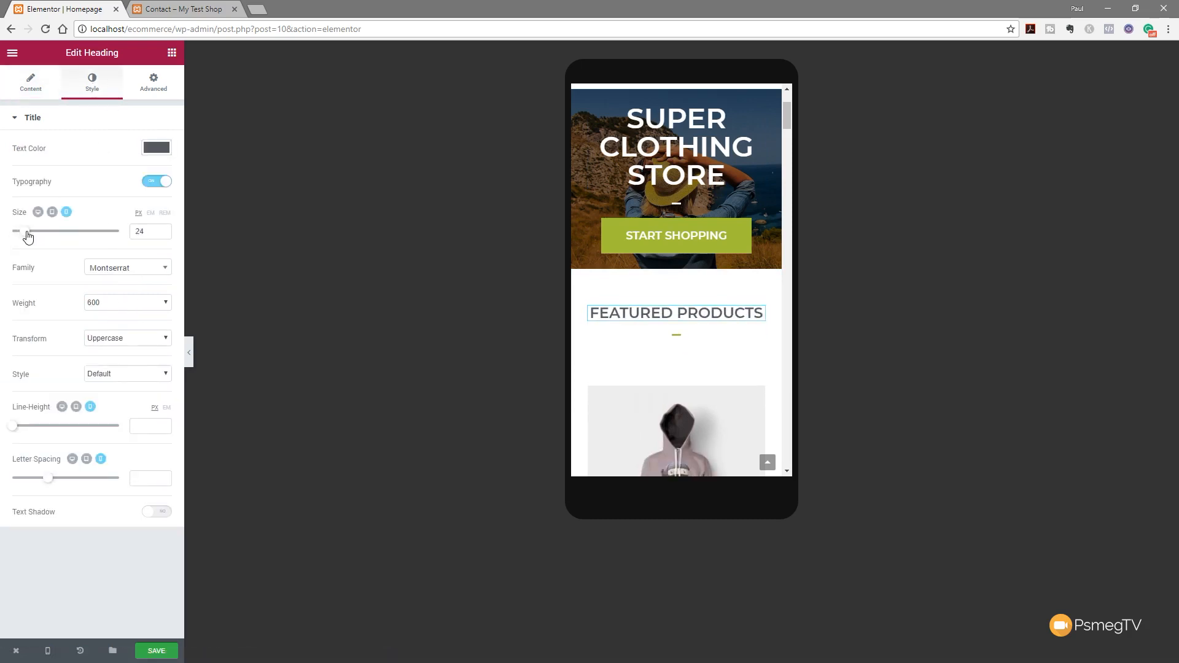
Set the SALE ITEMS heading's mobile font size to 26 so it fits one line
{"action": "scroll", "coordinate": [727, 367], "scroll_direction": "down", "scroll_amount": 1}
{"action": "scroll", "coordinate": [727, 366], "scroll_direction": "down", "scroll_amount": 10}
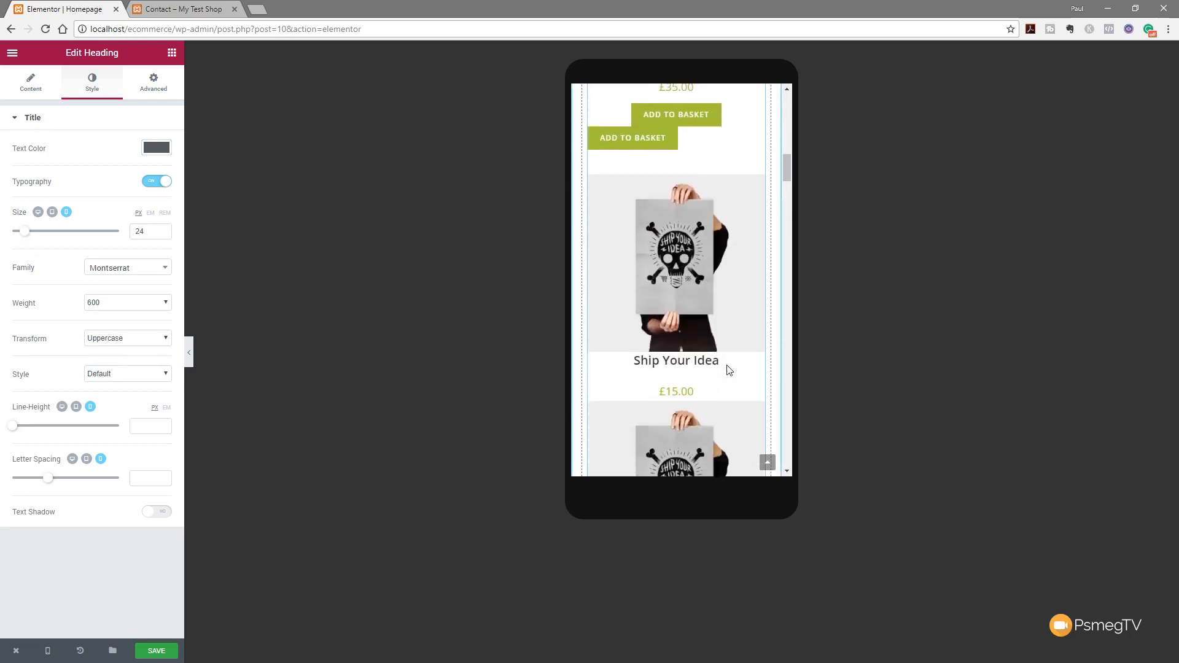
{"action": "scroll", "coordinate": [729, 368], "scroll_direction": "down", "scroll_amount": 15}
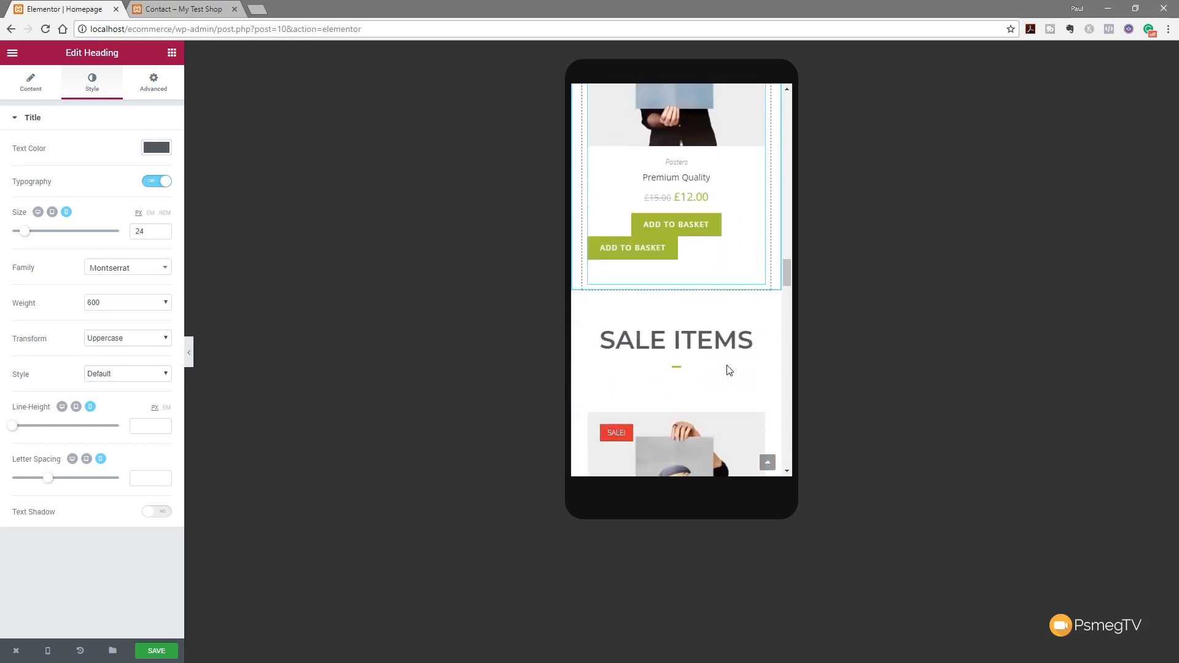
{"action": "left_click", "coordinate": [757, 224]}
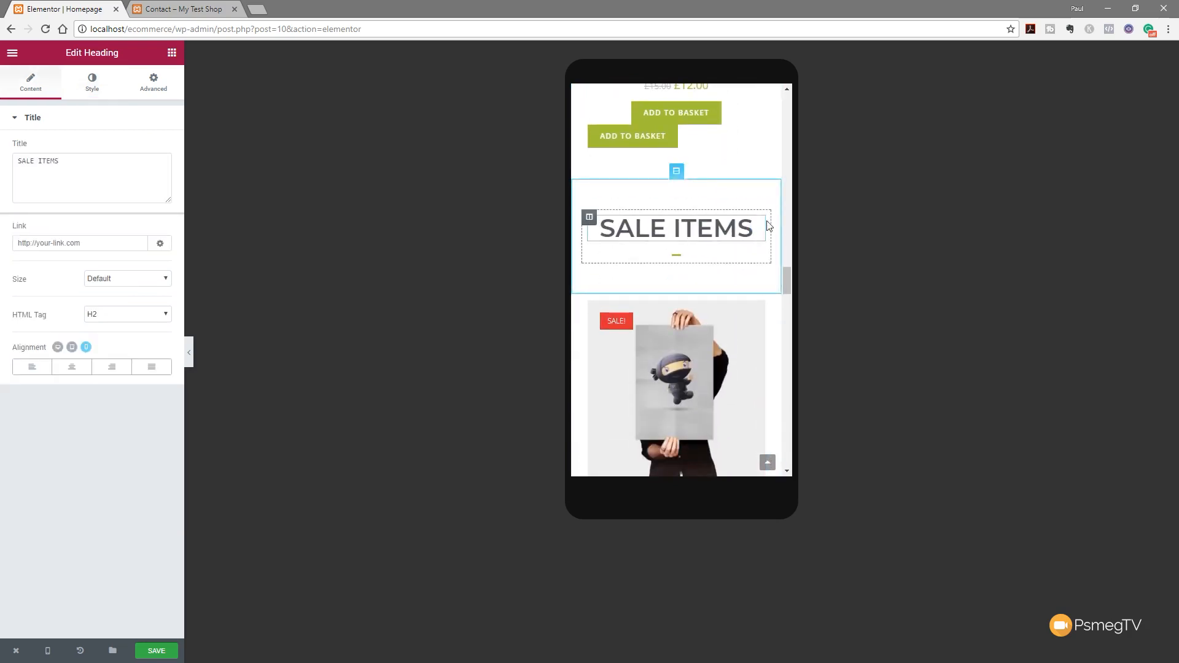
{"action": "left_click", "coordinate": [92, 82]}
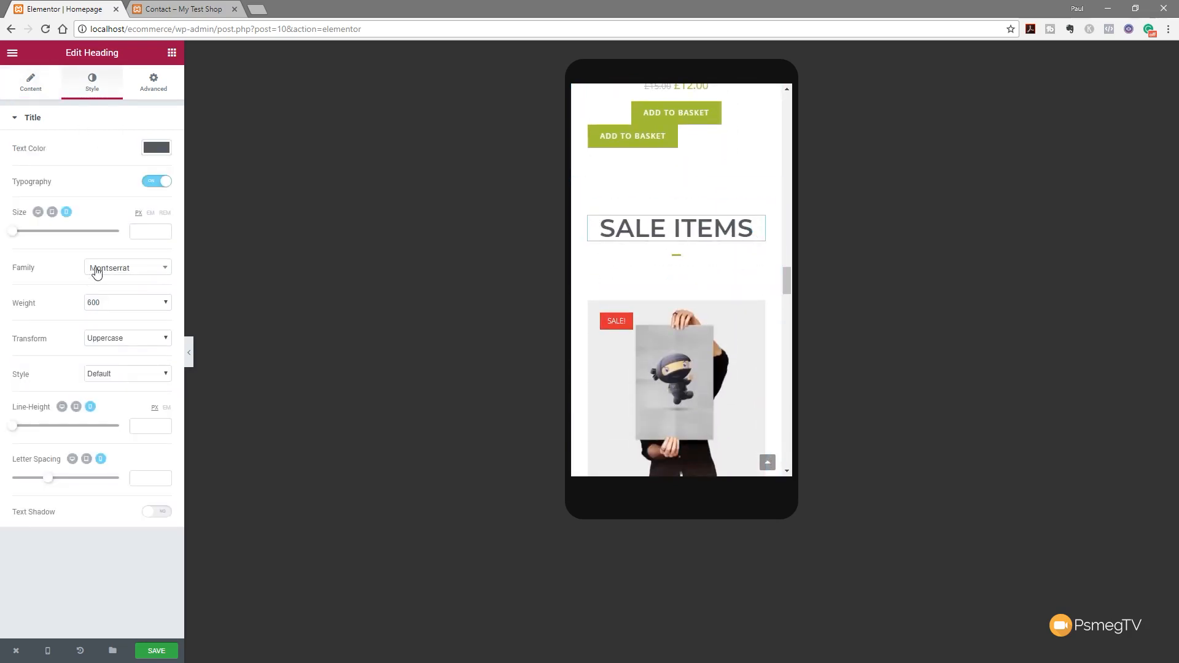
{"action": "left_click_drag", "start_coordinate": [21, 235], "coordinate": [27, 236]}
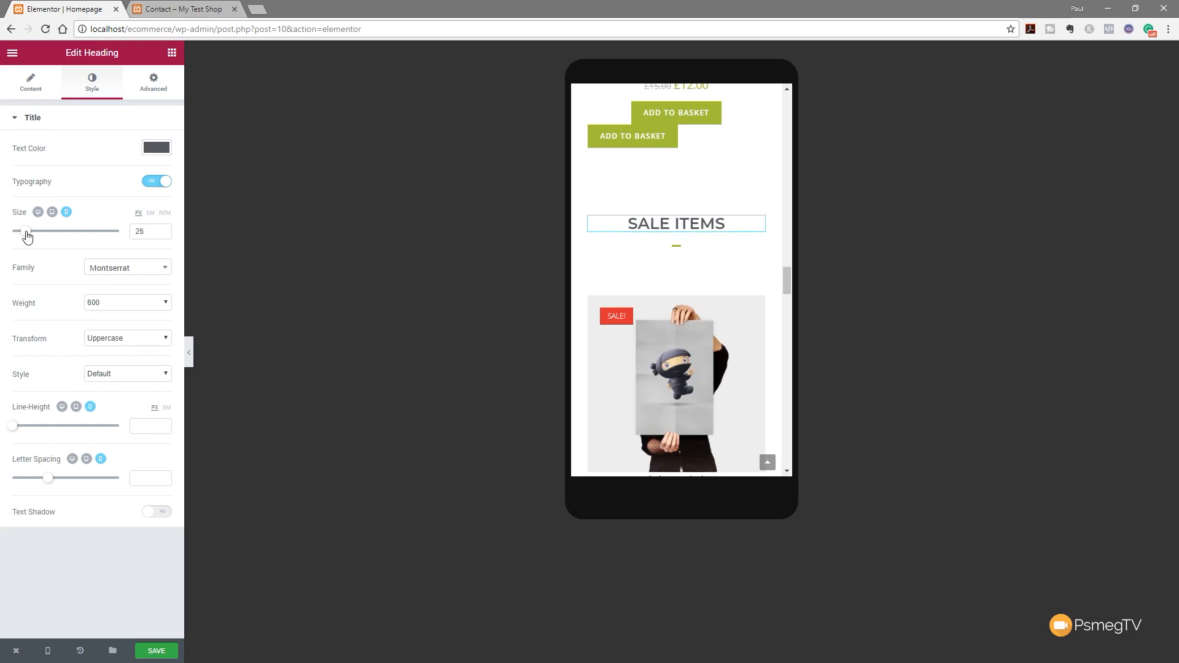
{"action": "left_click_drag", "start_coordinate": [786, 283], "coordinate": [791, 110]}
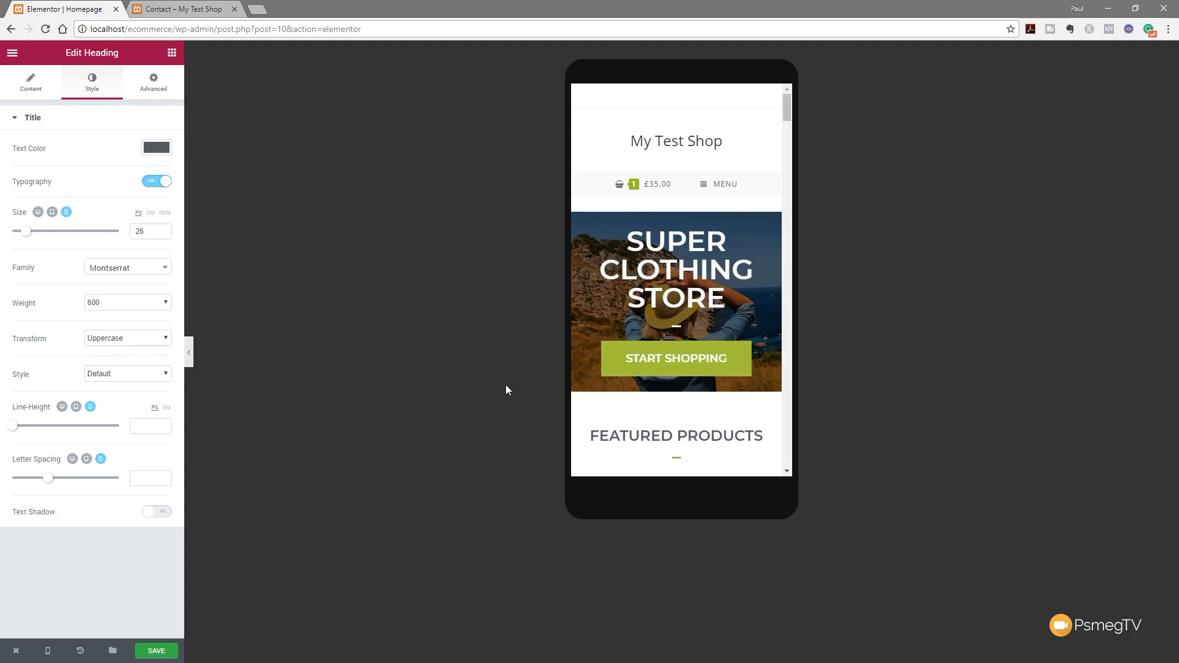
Review the resized headings in Desktop, Tablet and Mobile previews, then save the Homepage
{"action": "mouse_move", "coordinate": [47, 651]}
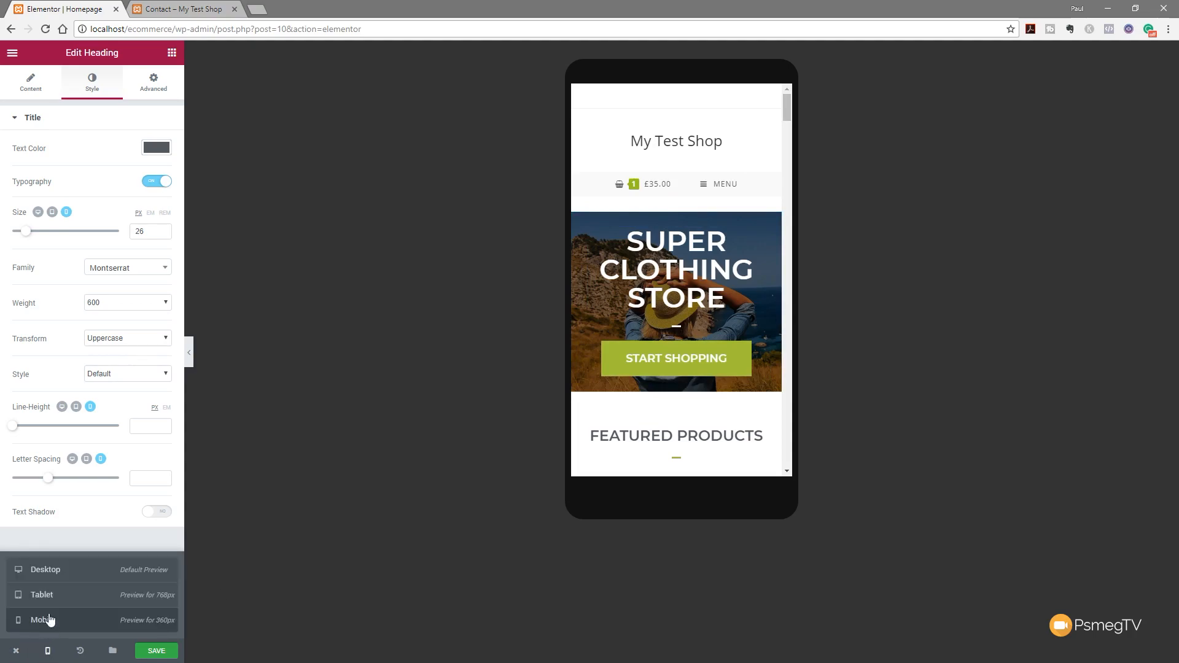
{"action": "left_click", "coordinate": [51, 572]}
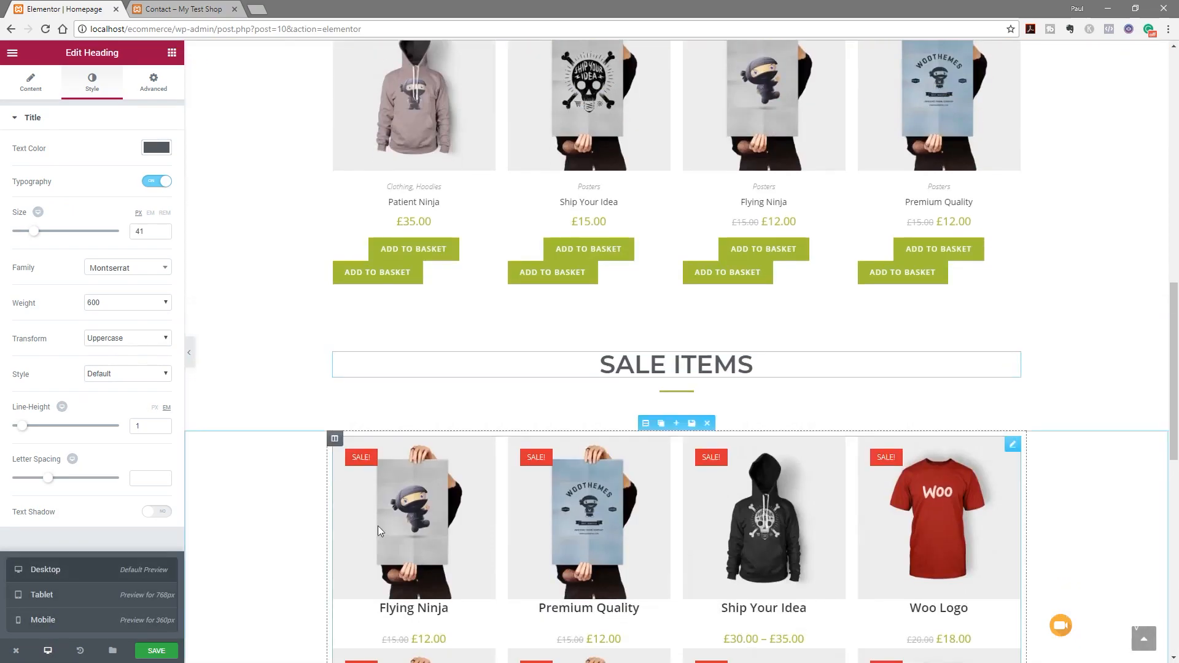
{"action": "scroll", "coordinate": [373, 534], "scroll_direction": "up", "scroll_amount": 13}
{"action": "scroll", "coordinate": [334, 503], "scroll_direction": "up", "scroll_amount": 1}
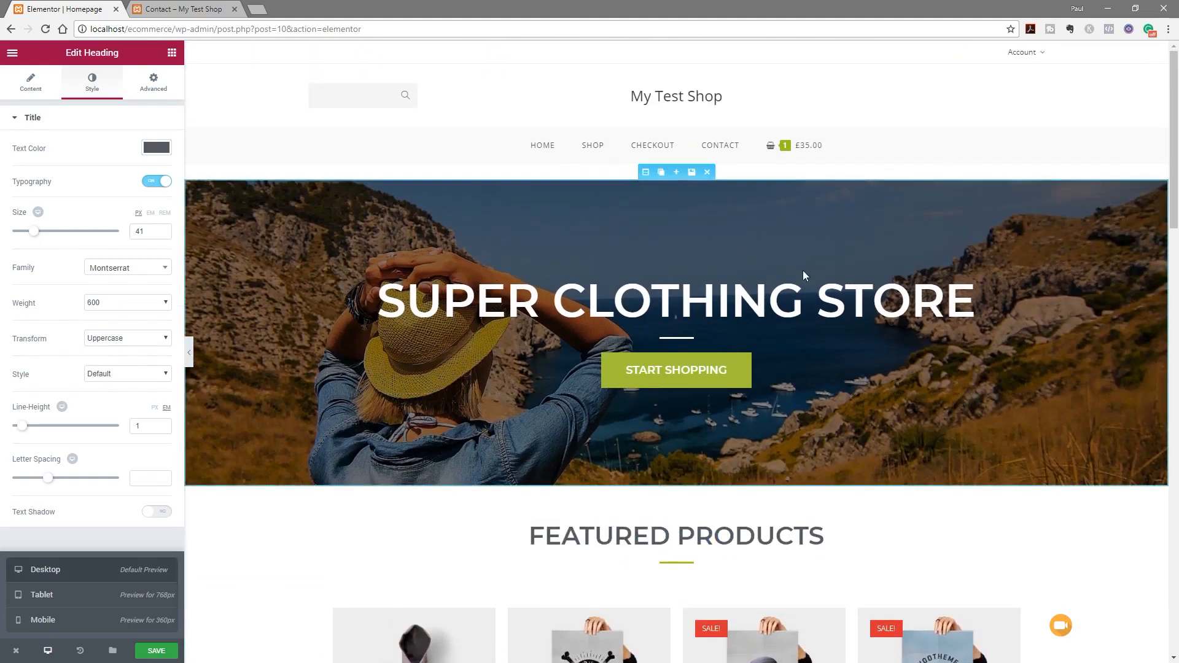
{"action": "left_click", "coordinate": [43, 596]}
{"action": "scroll", "coordinate": [513, 387], "scroll_direction": "up", "scroll_amount": 15}
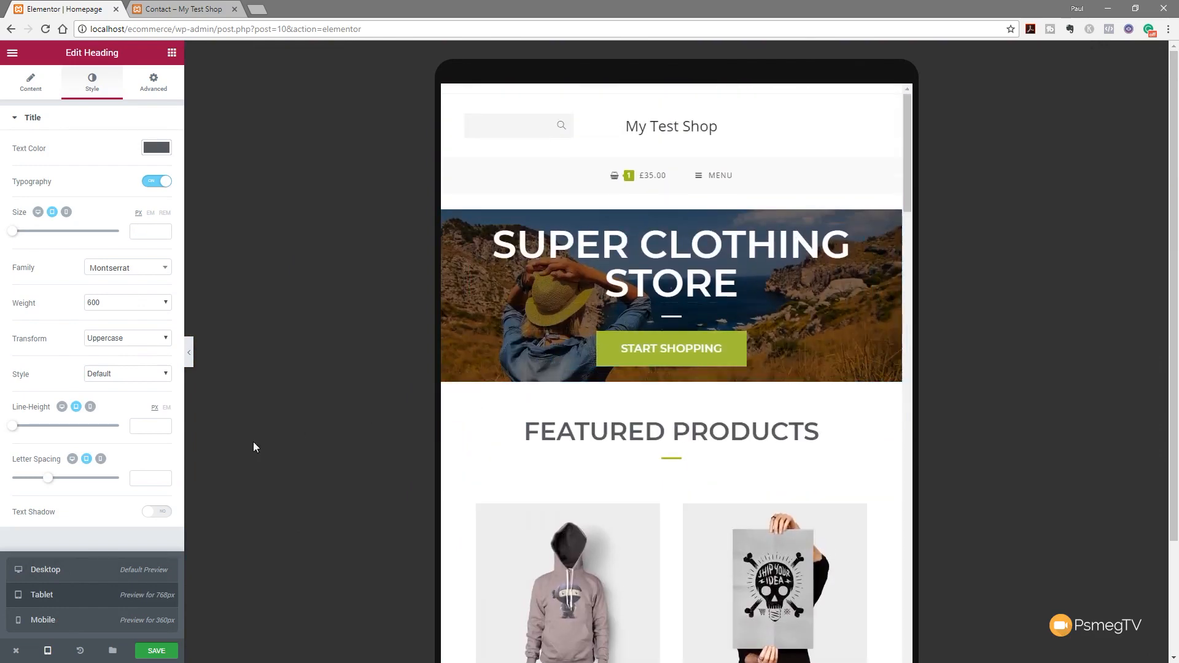
{"action": "left_click", "coordinate": [41, 621]}
{"action": "scroll", "coordinate": [717, 389], "scroll_direction": "up", "scroll_amount": 3}
{"action": "scroll", "coordinate": [717, 390], "scroll_direction": "up", "scroll_amount": 10}
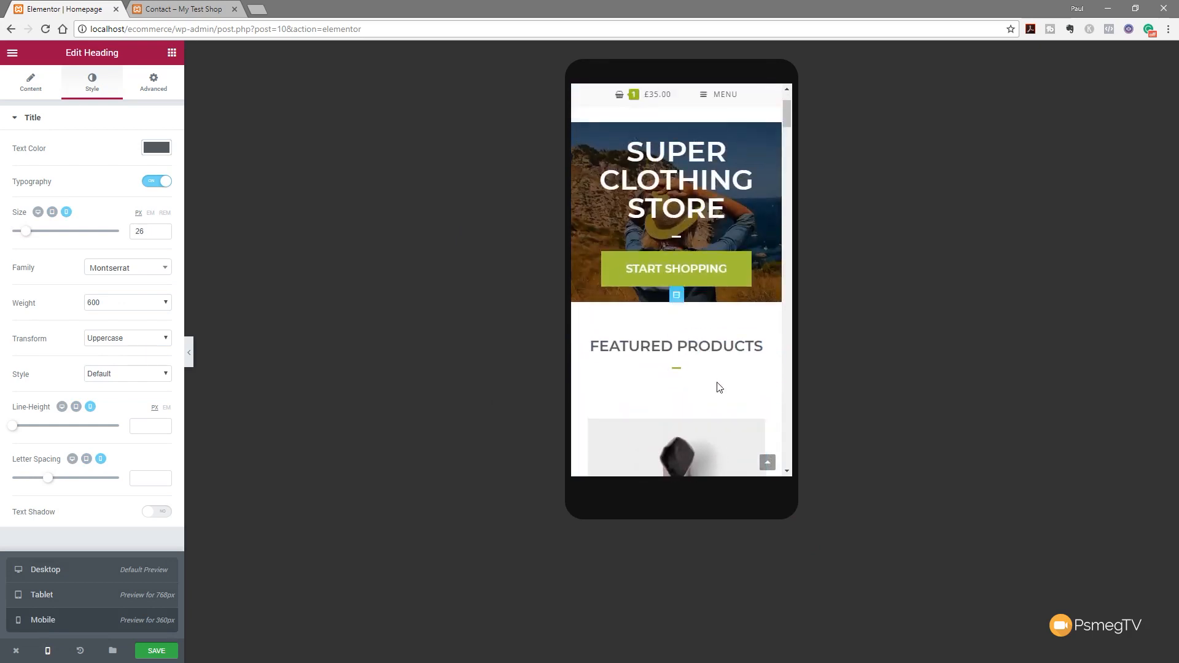
{"action": "left_click", "coordinate": [744, 143]}
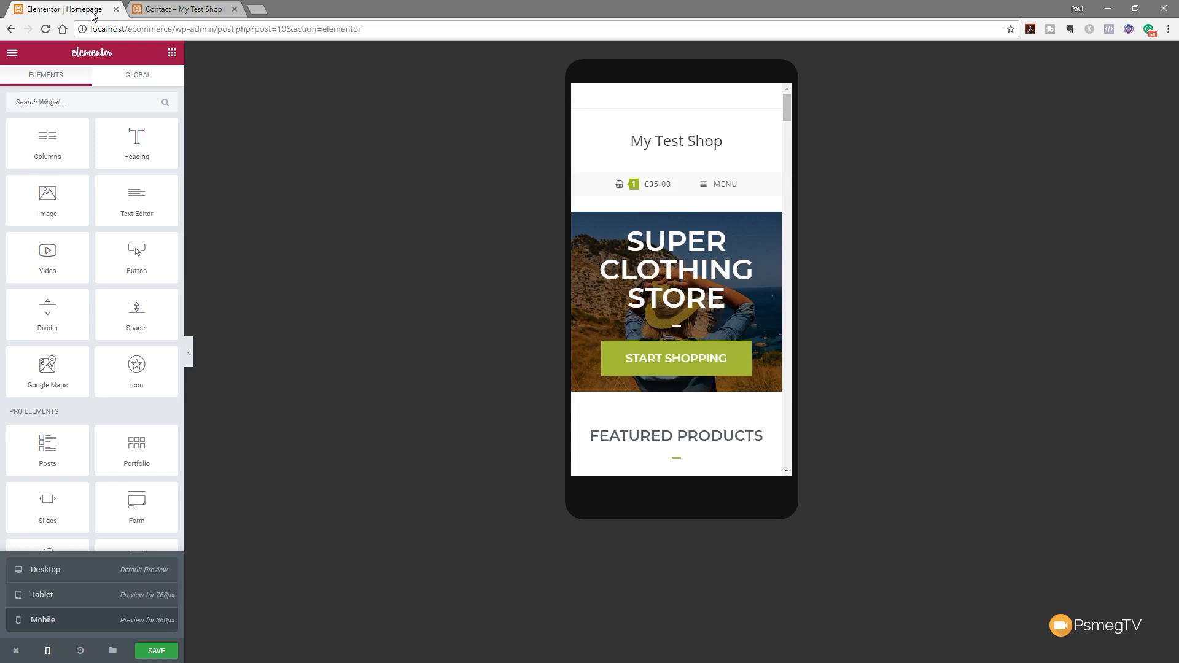
{"action": "left_click", "coordinate": [156, 653]}
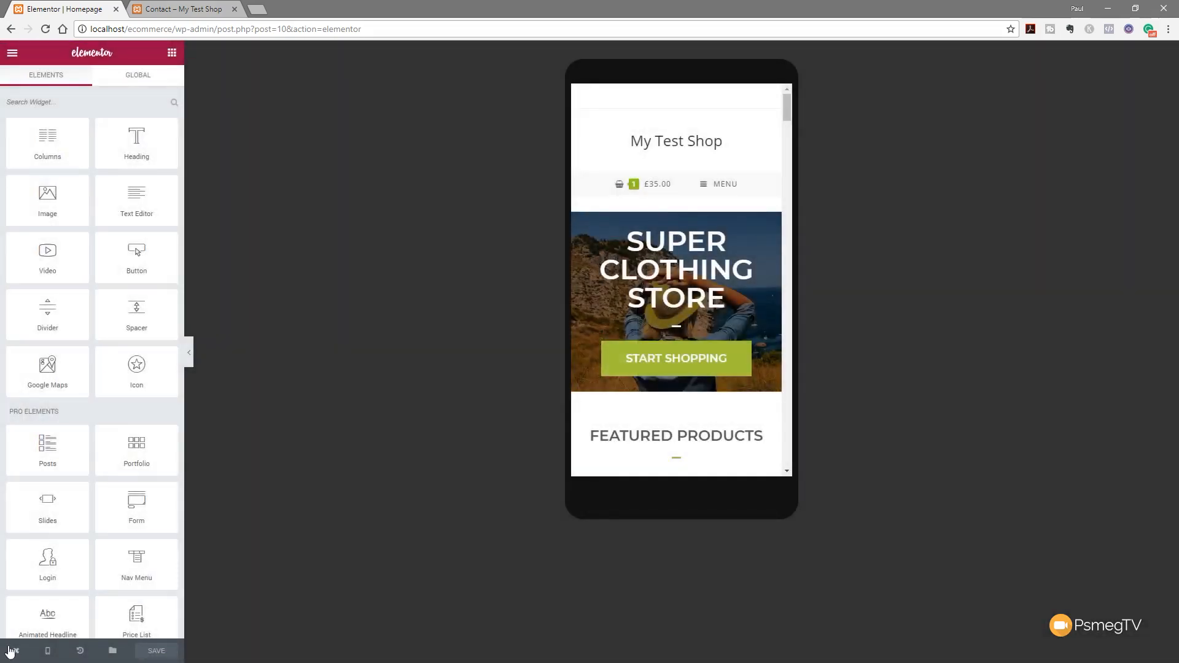
Return to the WordPress dashboard and update the Homepage
{"action": "mouse_move", "coordinate": [15, 653]}
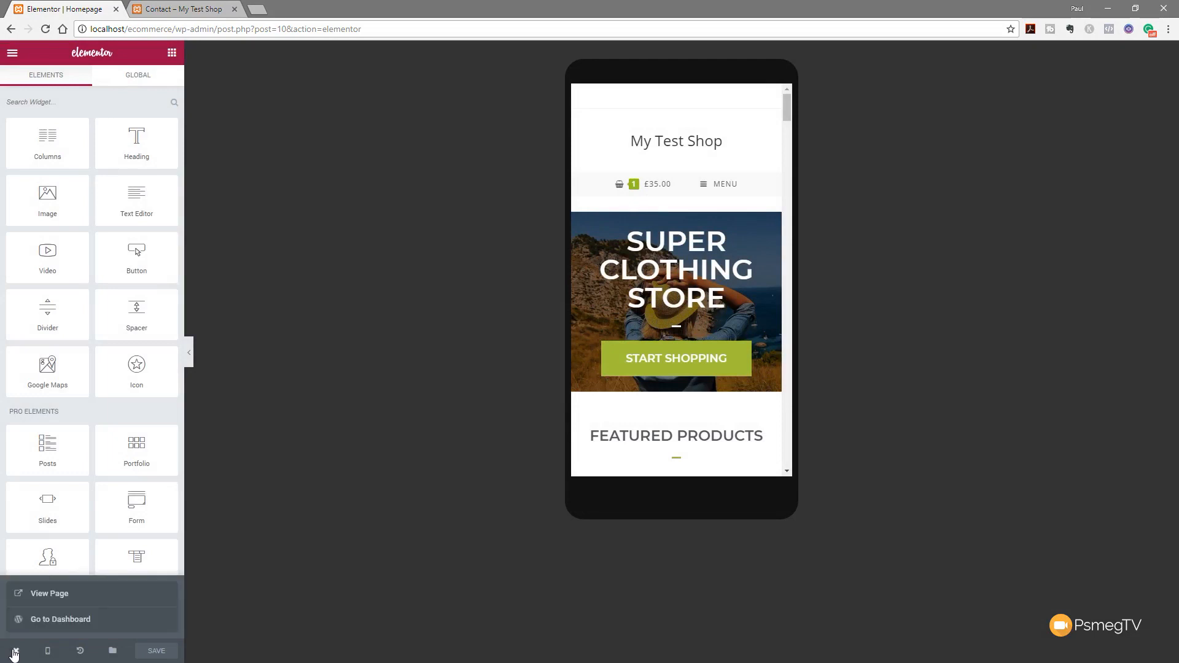
{"action": "left_click", "coordinate": [36, 621]}
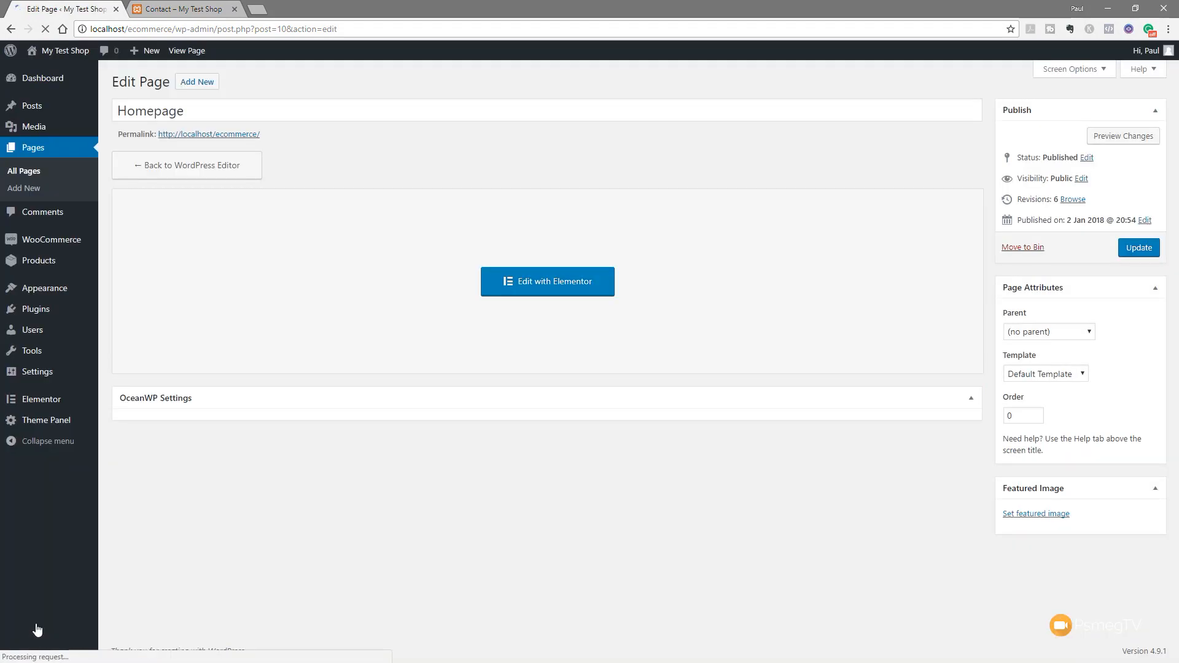
{"action": "left_click", "coordinate": [1132, 250]}
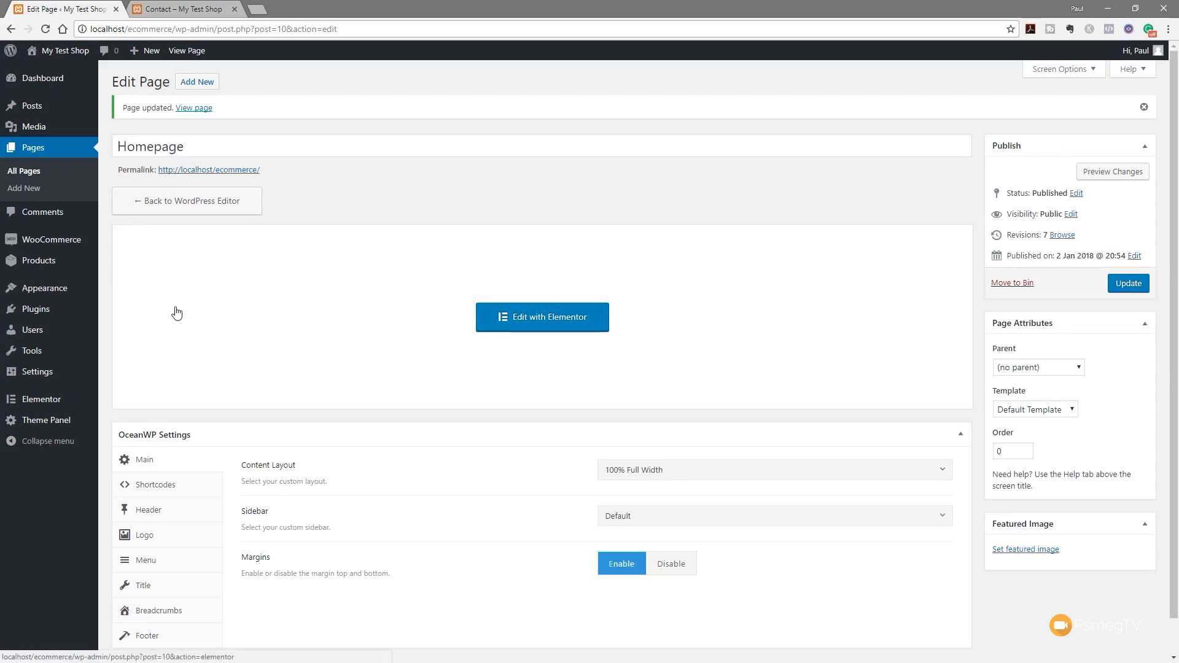
Open WooCommerce Checkout settings for PayPal and select the PayPal email address
{"action": "mouse_move", "coordinate": [51, 240]}
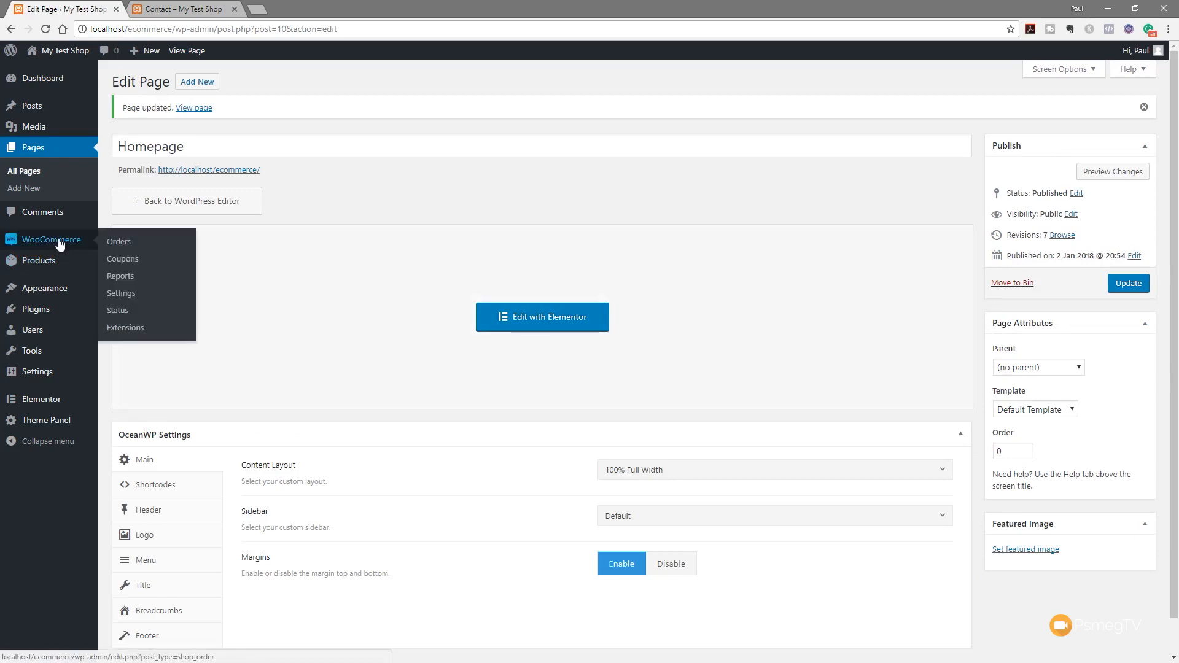
{"action": "left_click", "coordinate": [129, 297]}
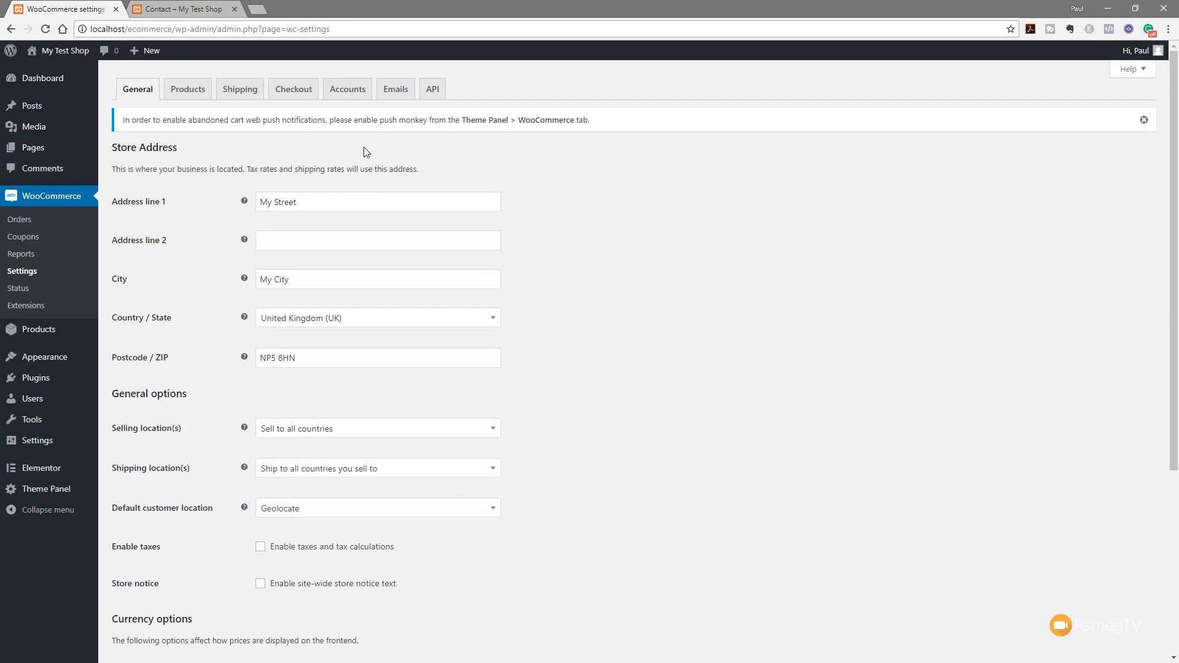
{"action": "left_click", "coordinate": [288, 92]}
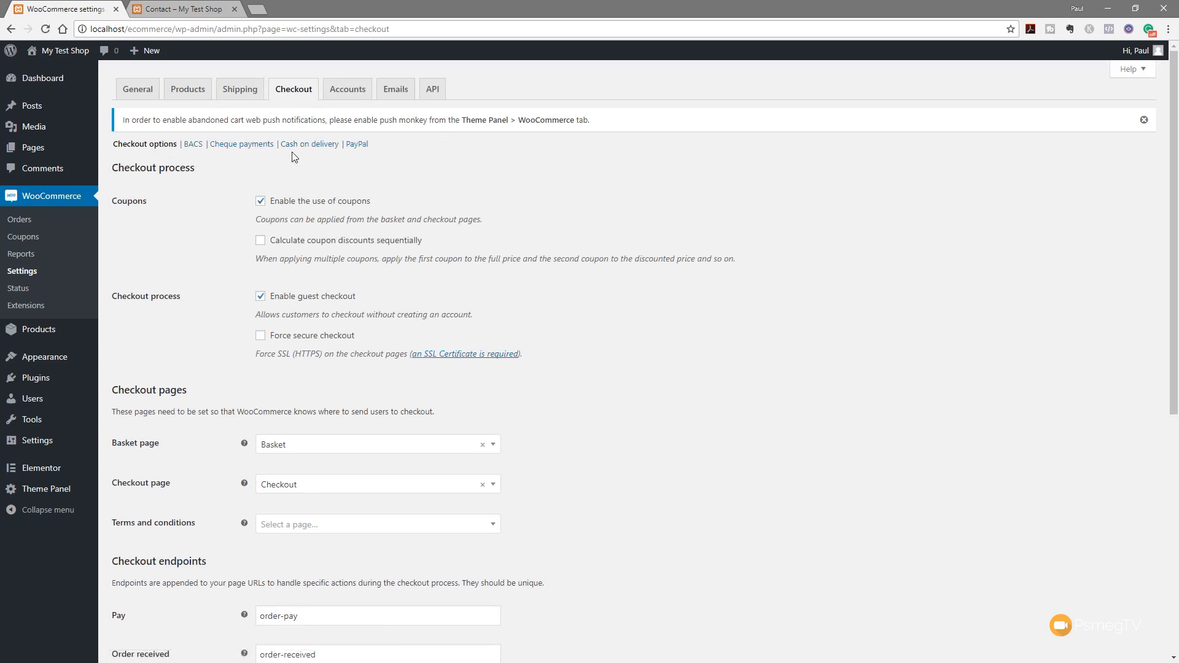
{"action": "left_click", "coordinate": [361, 145]}
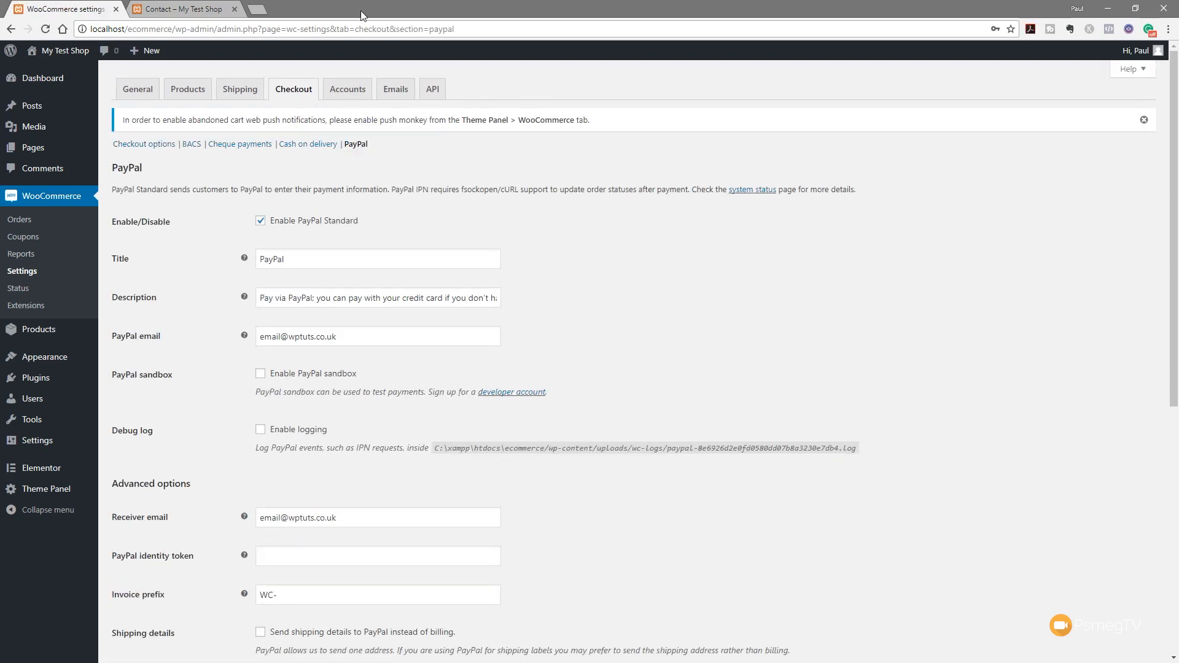
{"action": "left_click_drag", "start_coordinate": [344, 337], "coordinate": [263, 346]}
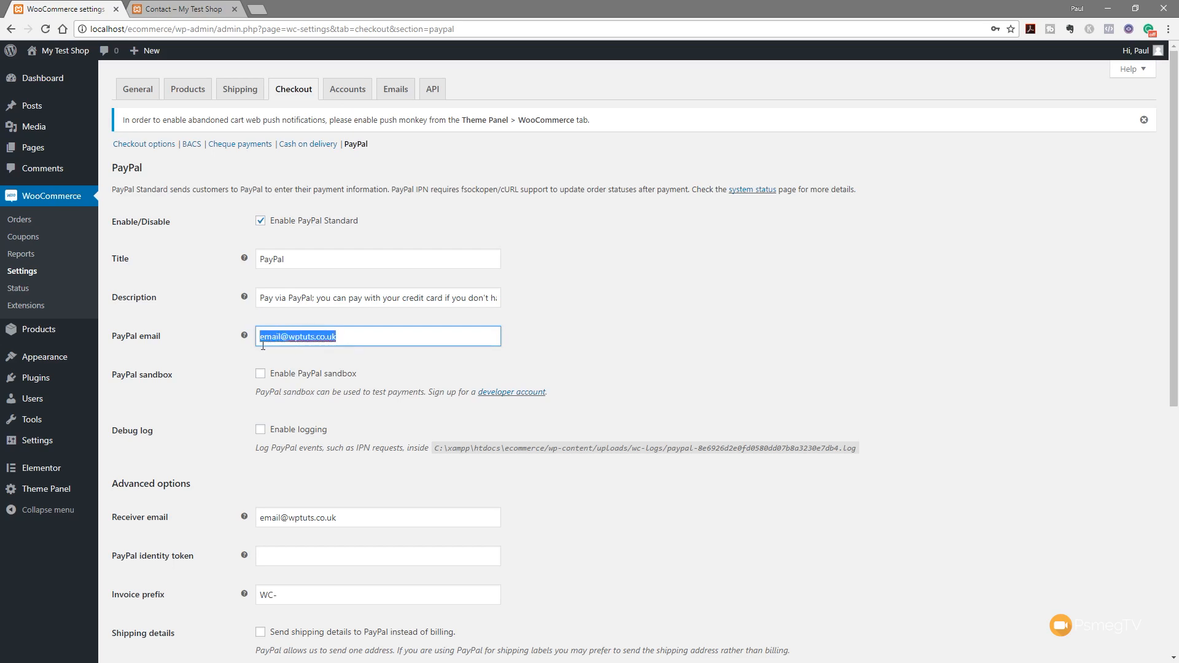